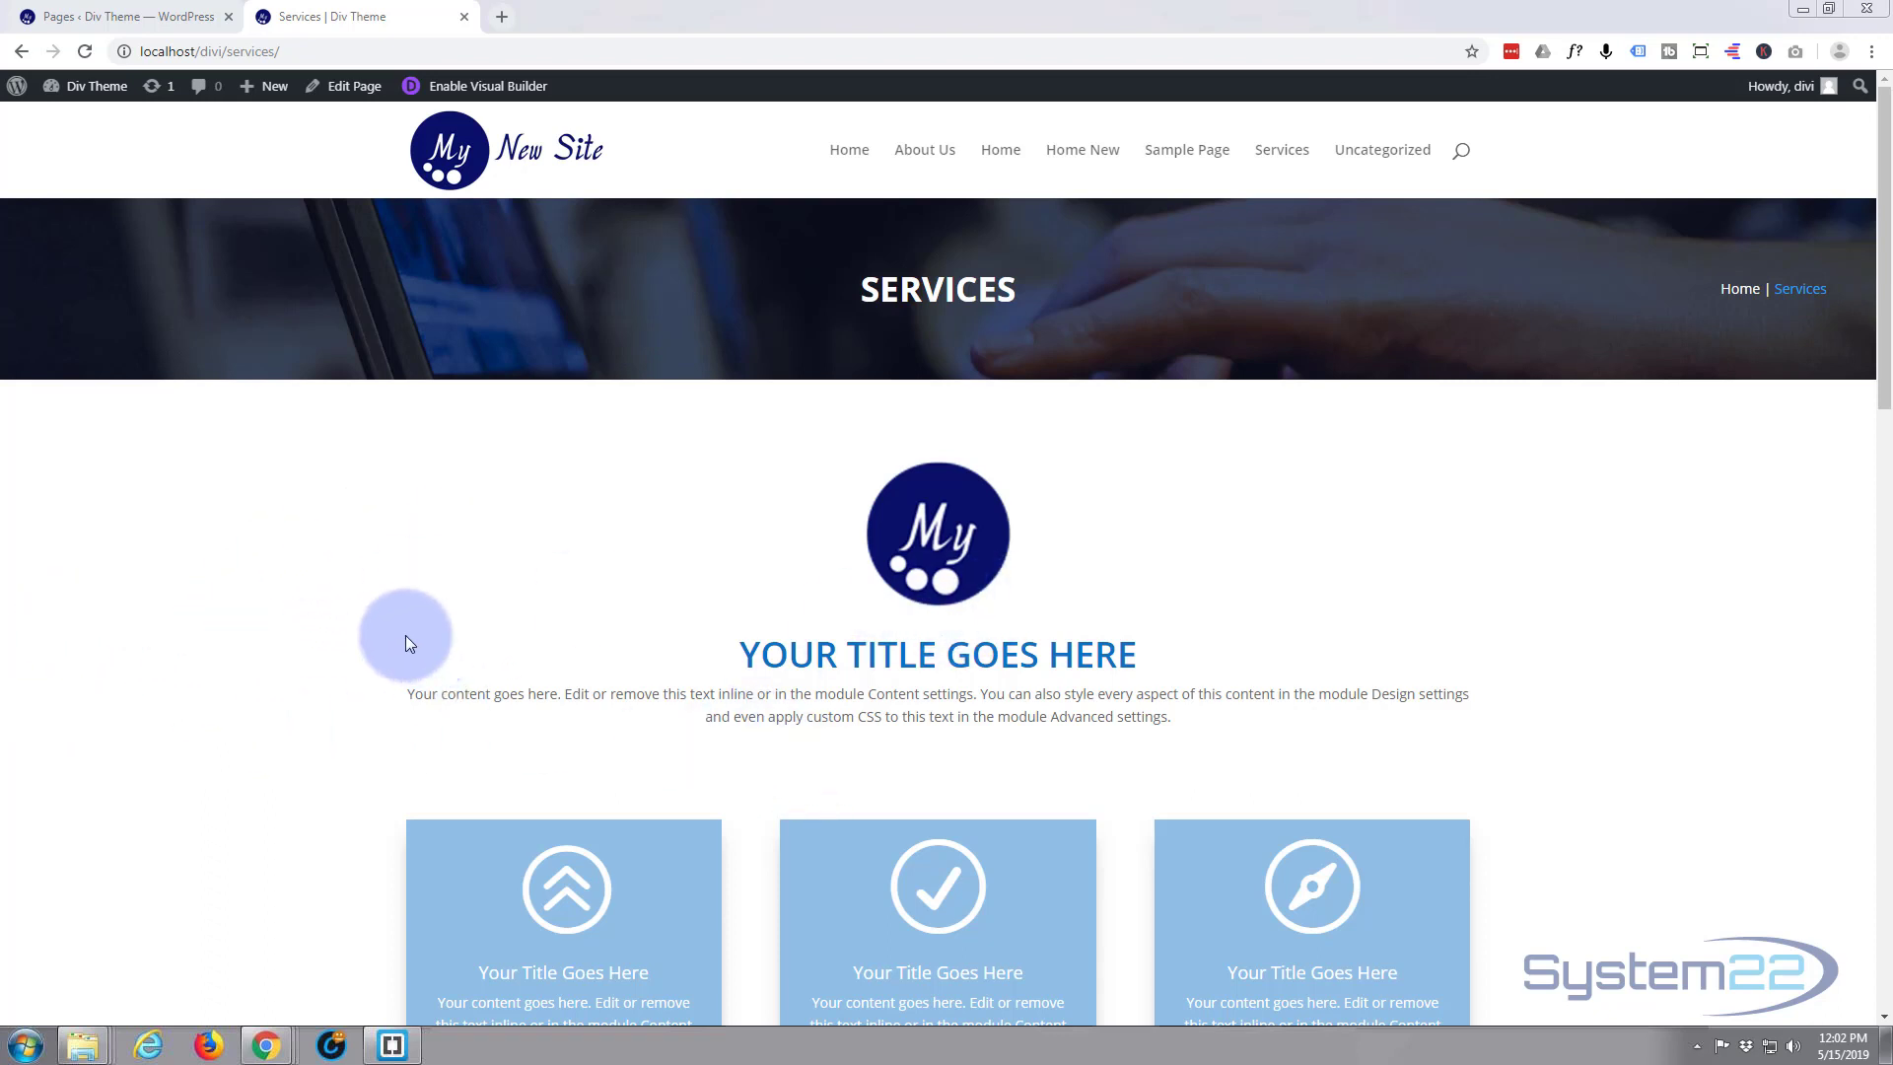
Review the finished Services page, examining its blurb boxes, the list of icon blurbs and the image blurb
{"action": "scroll", "coordinate": [323, 642], "scroll_direction": "down", "scroll_amount": 6}
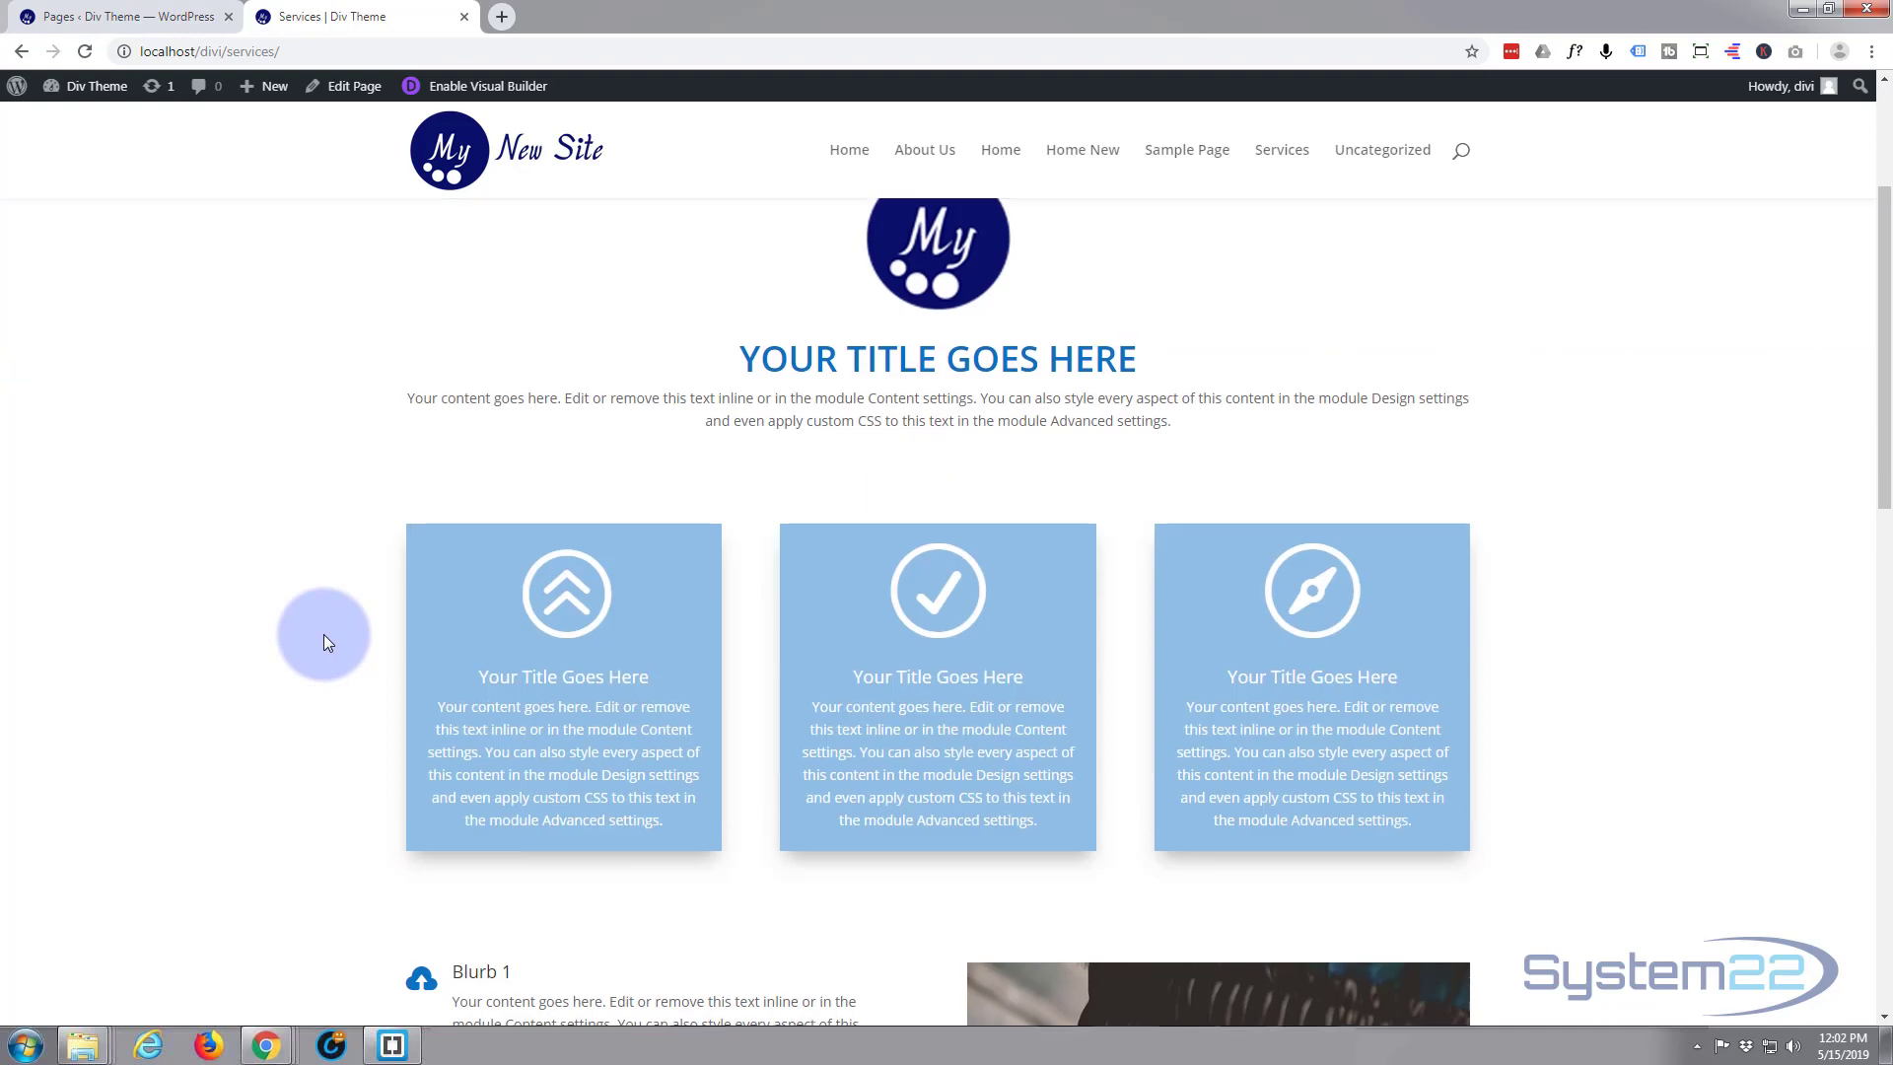
{"action": "scroll", "coordinate": [324, 642], "scroll_direction": "down", "scroll_amount": 3}
{"action": "scroll", "coordinate": [323, 642], "scroll_direction": "up", "scroll_amount": 4}
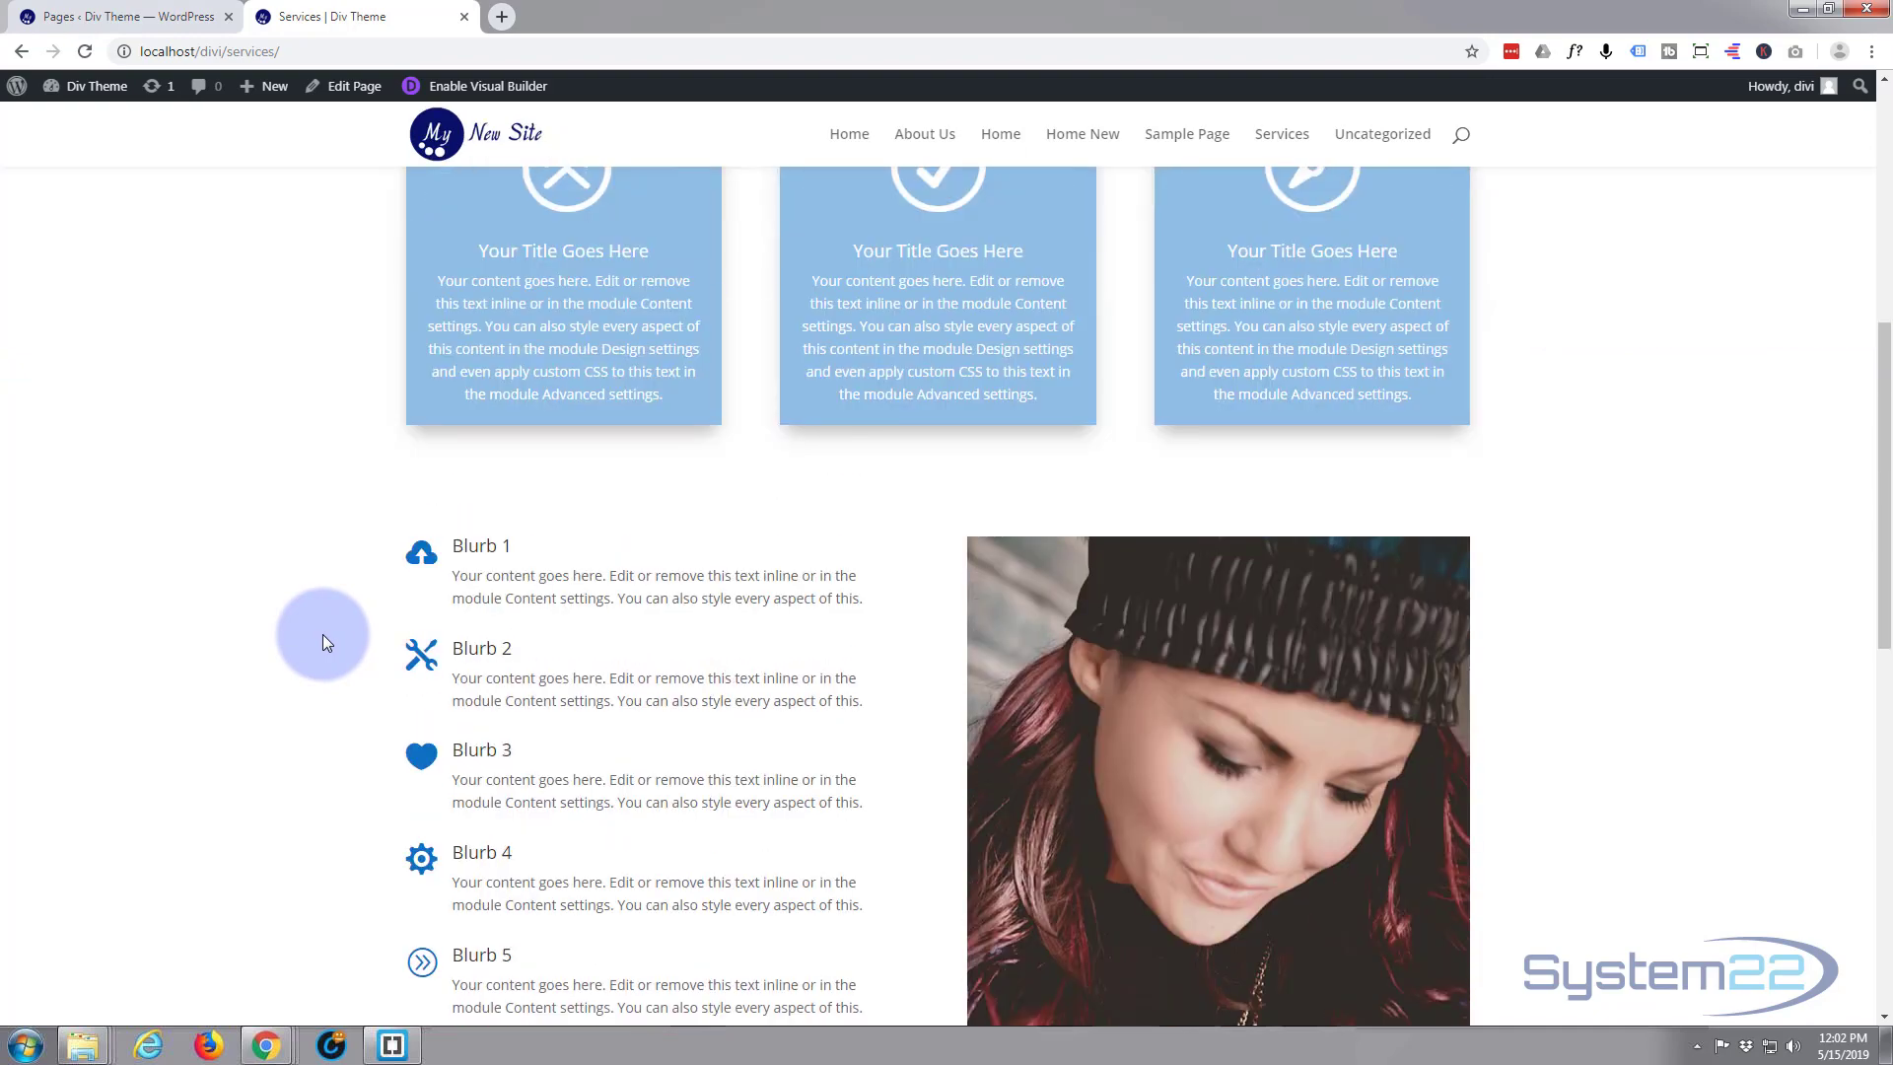
{"action": "scroll", "coordinate": [323, 642], "scroll_direction": "up", "scroll_amount": 3}
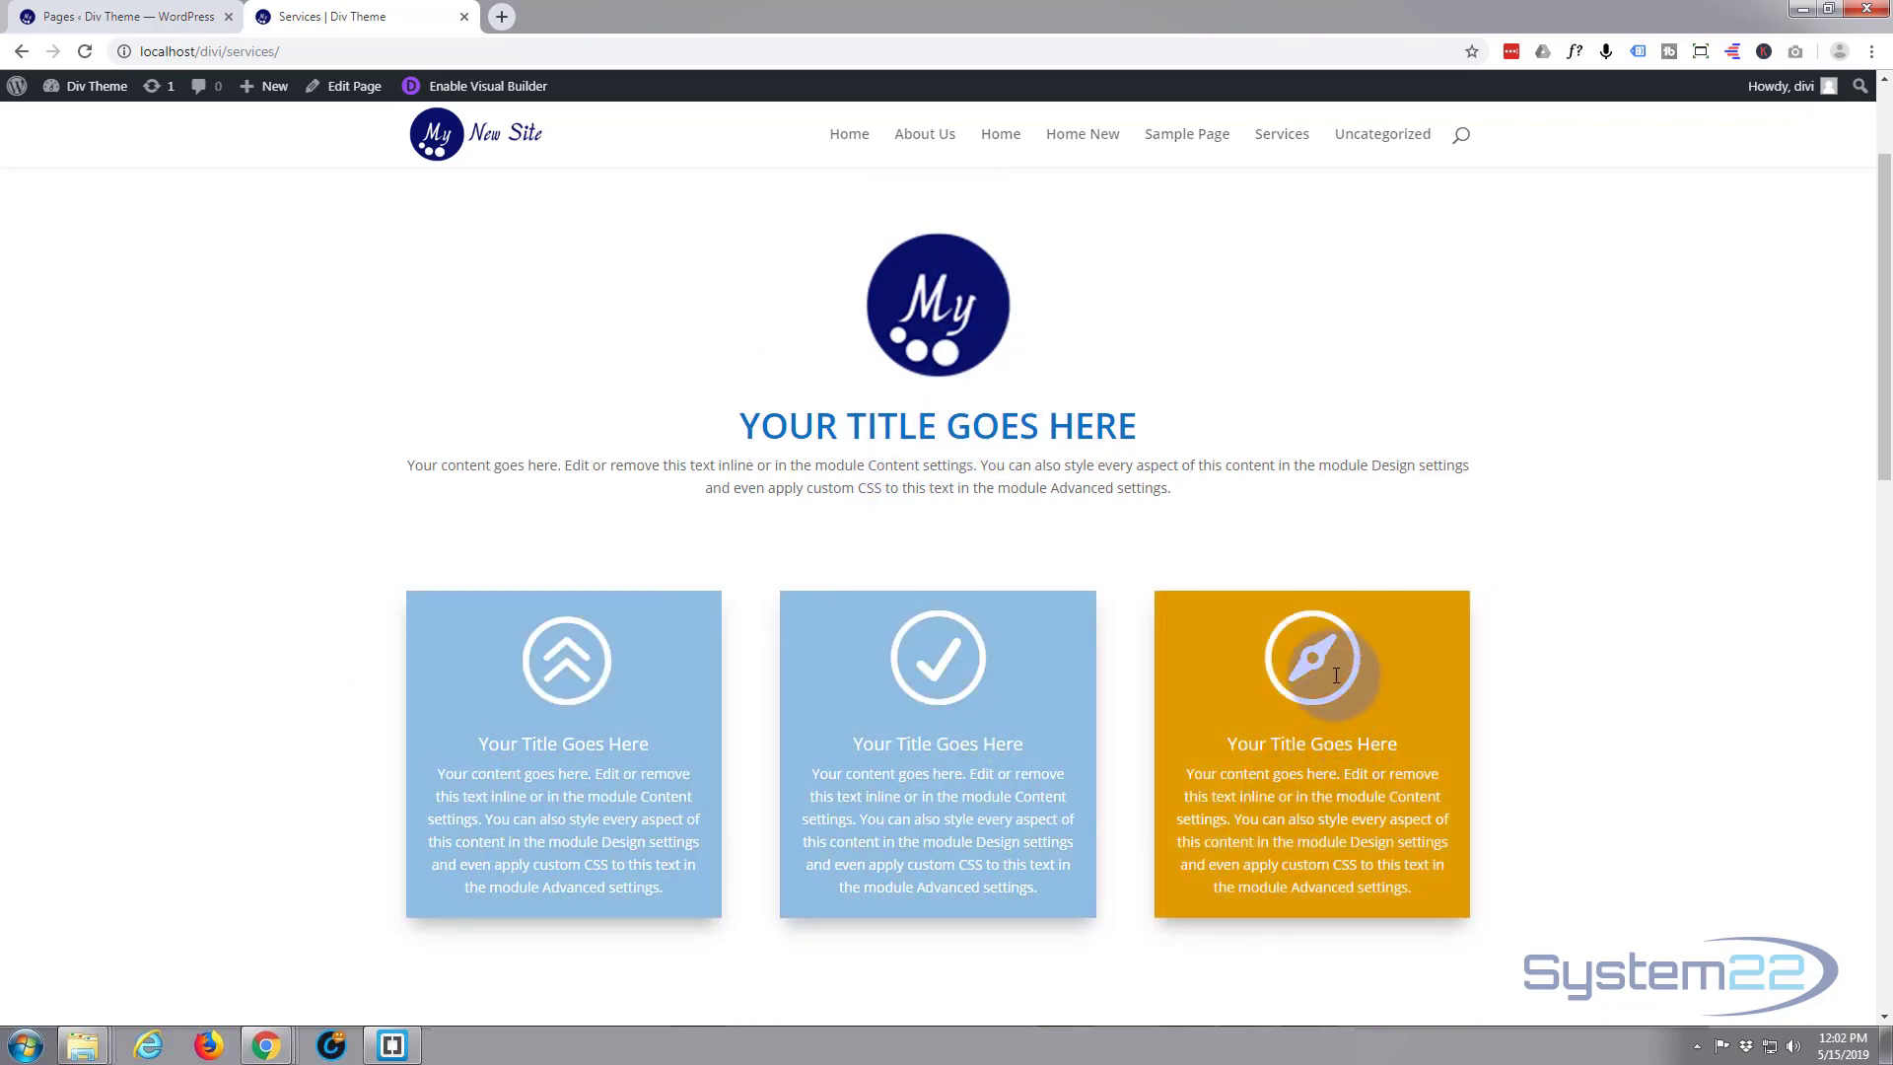
{"action": "scroll", "coordinate": [998, 733], "scroll_direction": "down", "scroll_amount": 1}
{"action": "scroll", "coordinate": [999, 733], "scroll_direction": "down", "scroll_amount": 5}
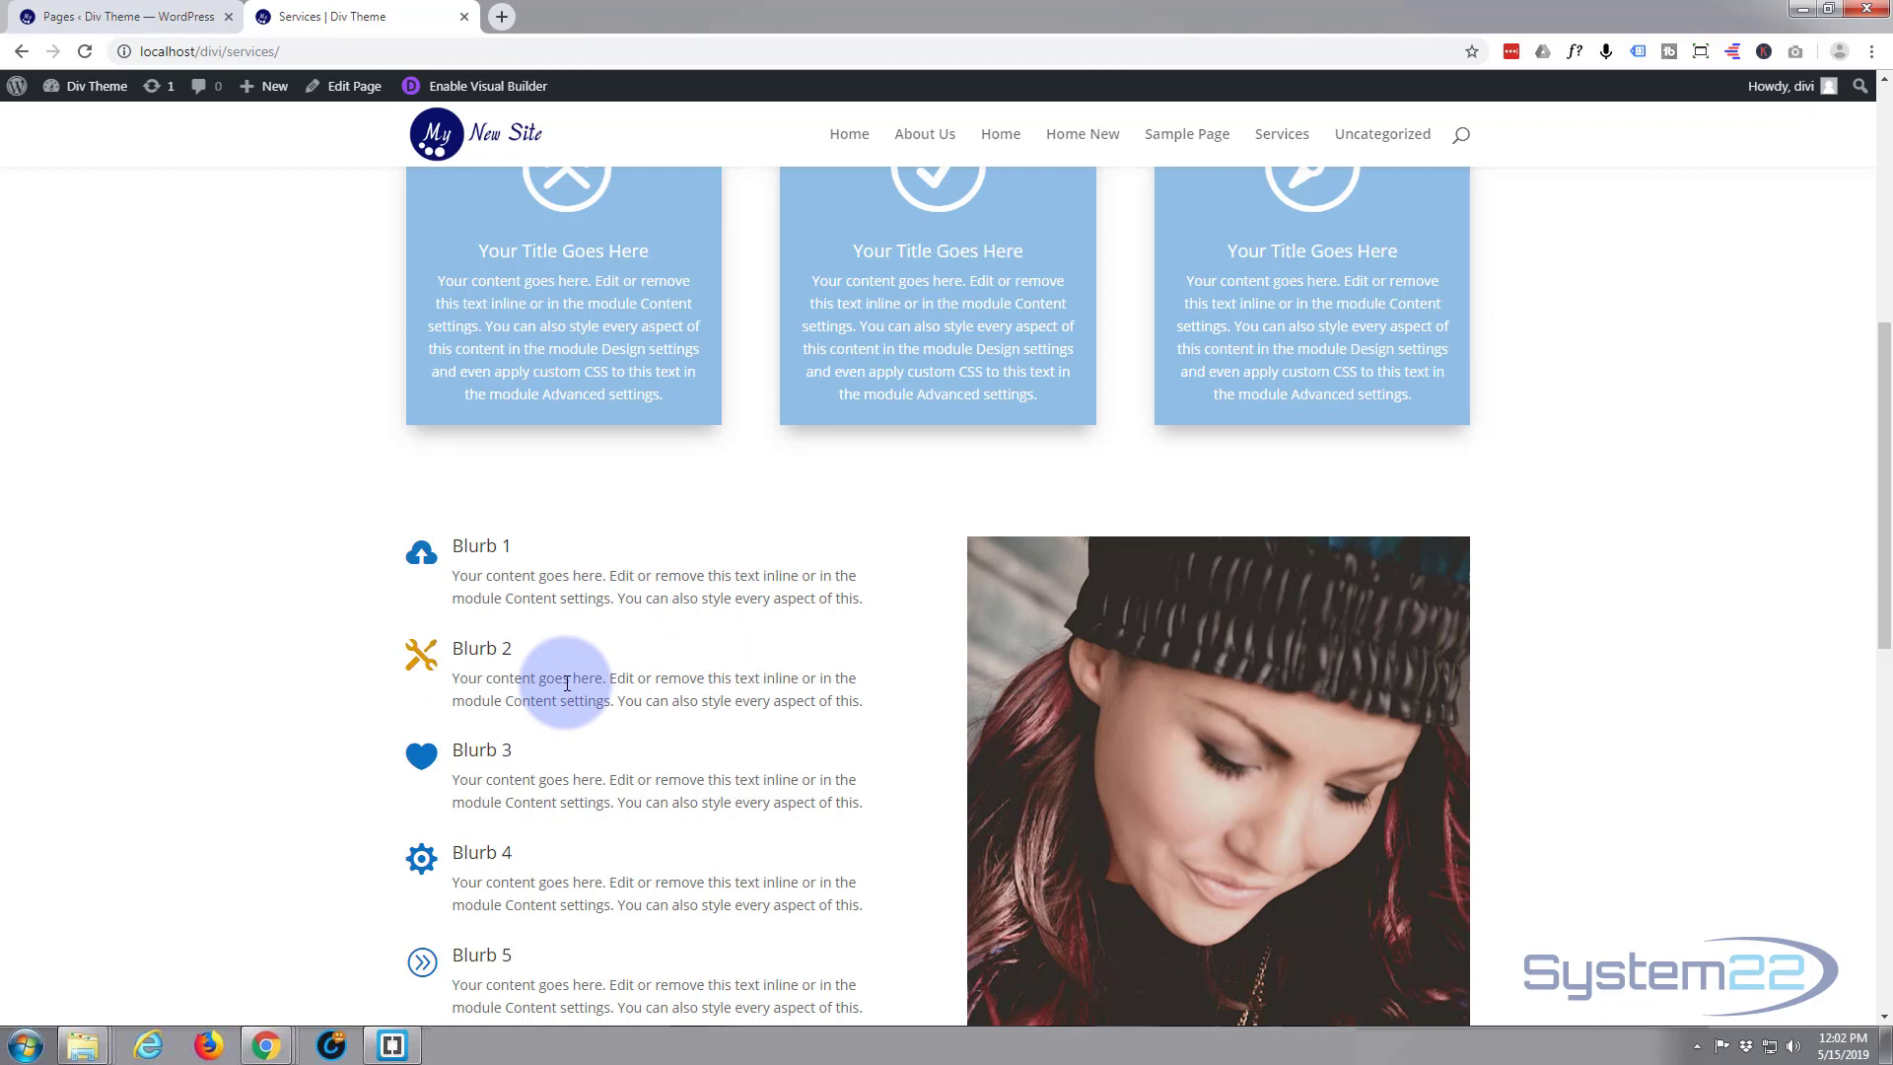
{"action": "scroll", "coordinate": [567, 682], "scroll_direction": "down", "scroll_amount": 2}
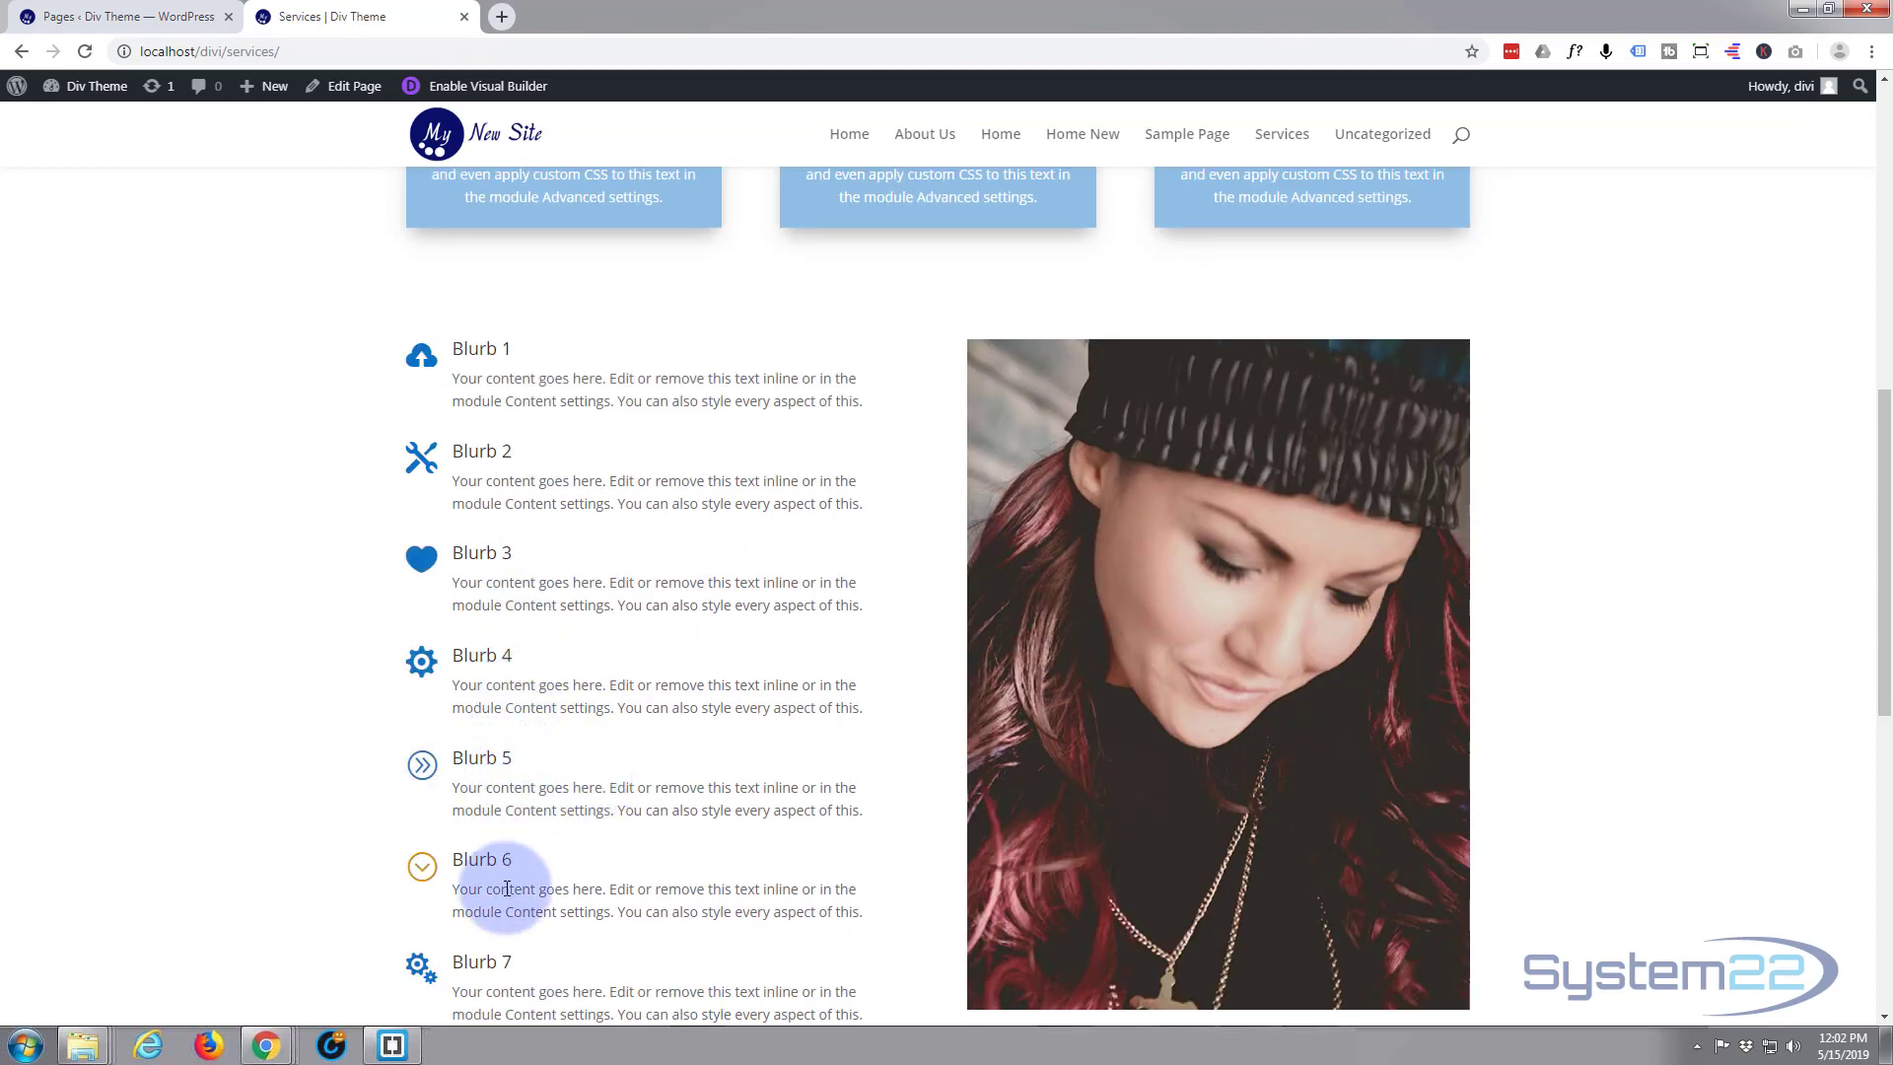
{"action": "scroll", "coordinate": [585, 836], "scroll_direction": "up", "scroll_amount": 1}
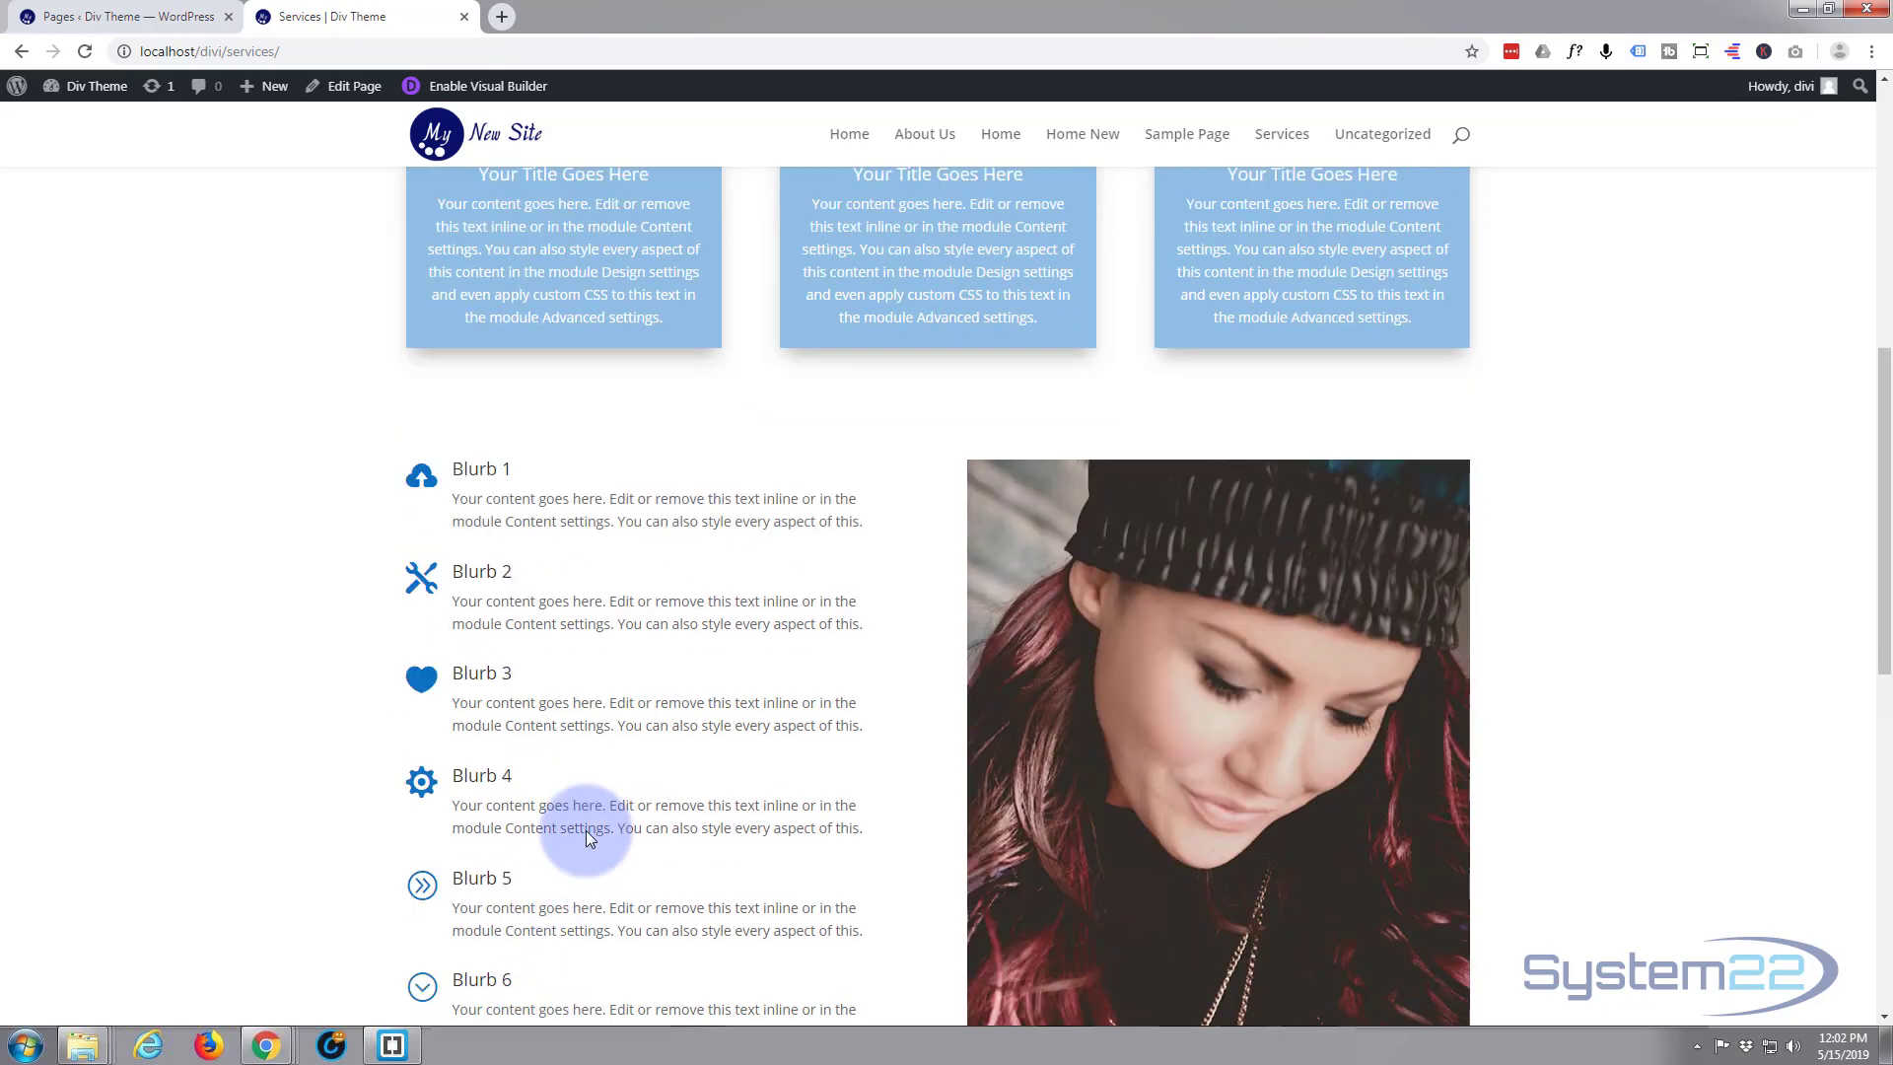
{"action": "scroll", "coordinate": [585, 836], "scroll_direction": "down", "scroll_amount": 4}
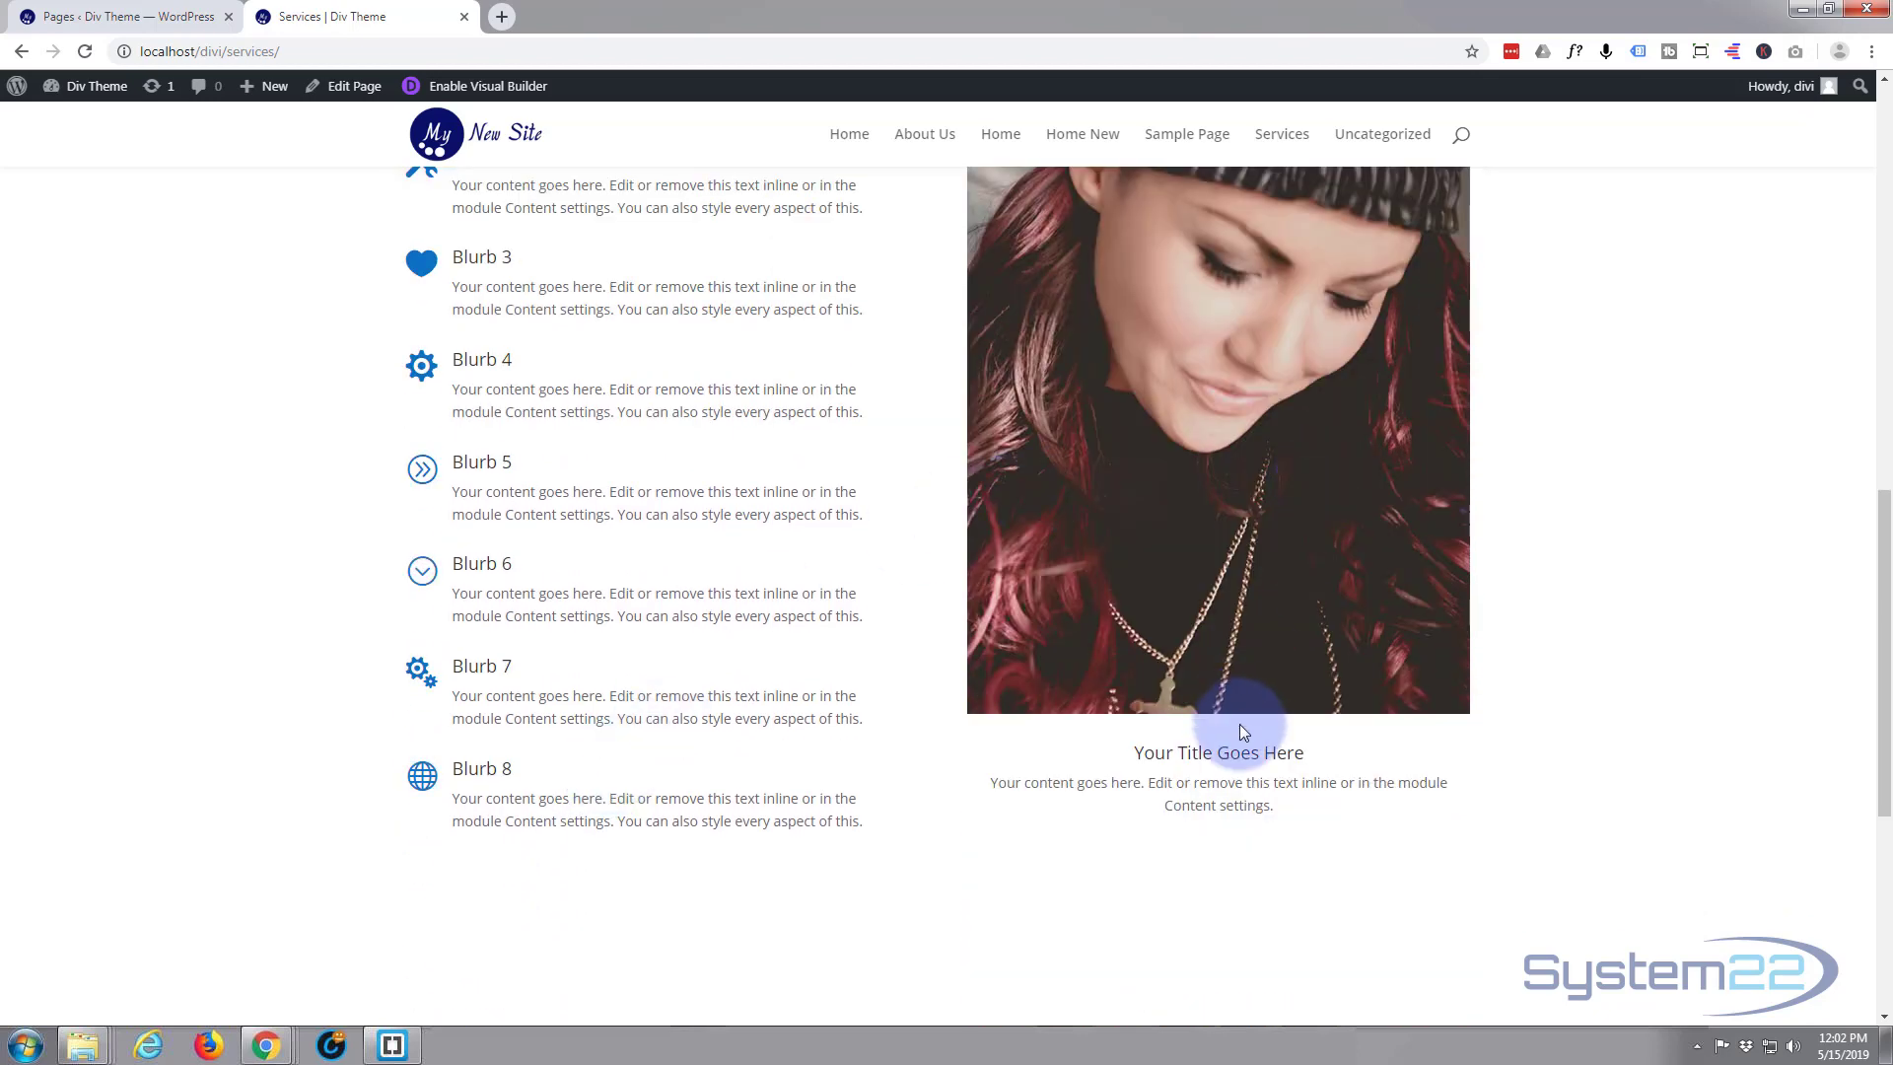
{"action": "scroll", "coordinate": [1226, 718], "scroll_direction": "up", "scroll_amount": 1}
{"action": "scroll", "coordinate": [1204, 694], "scroll_direction": "up", "scroll_amount": 3}
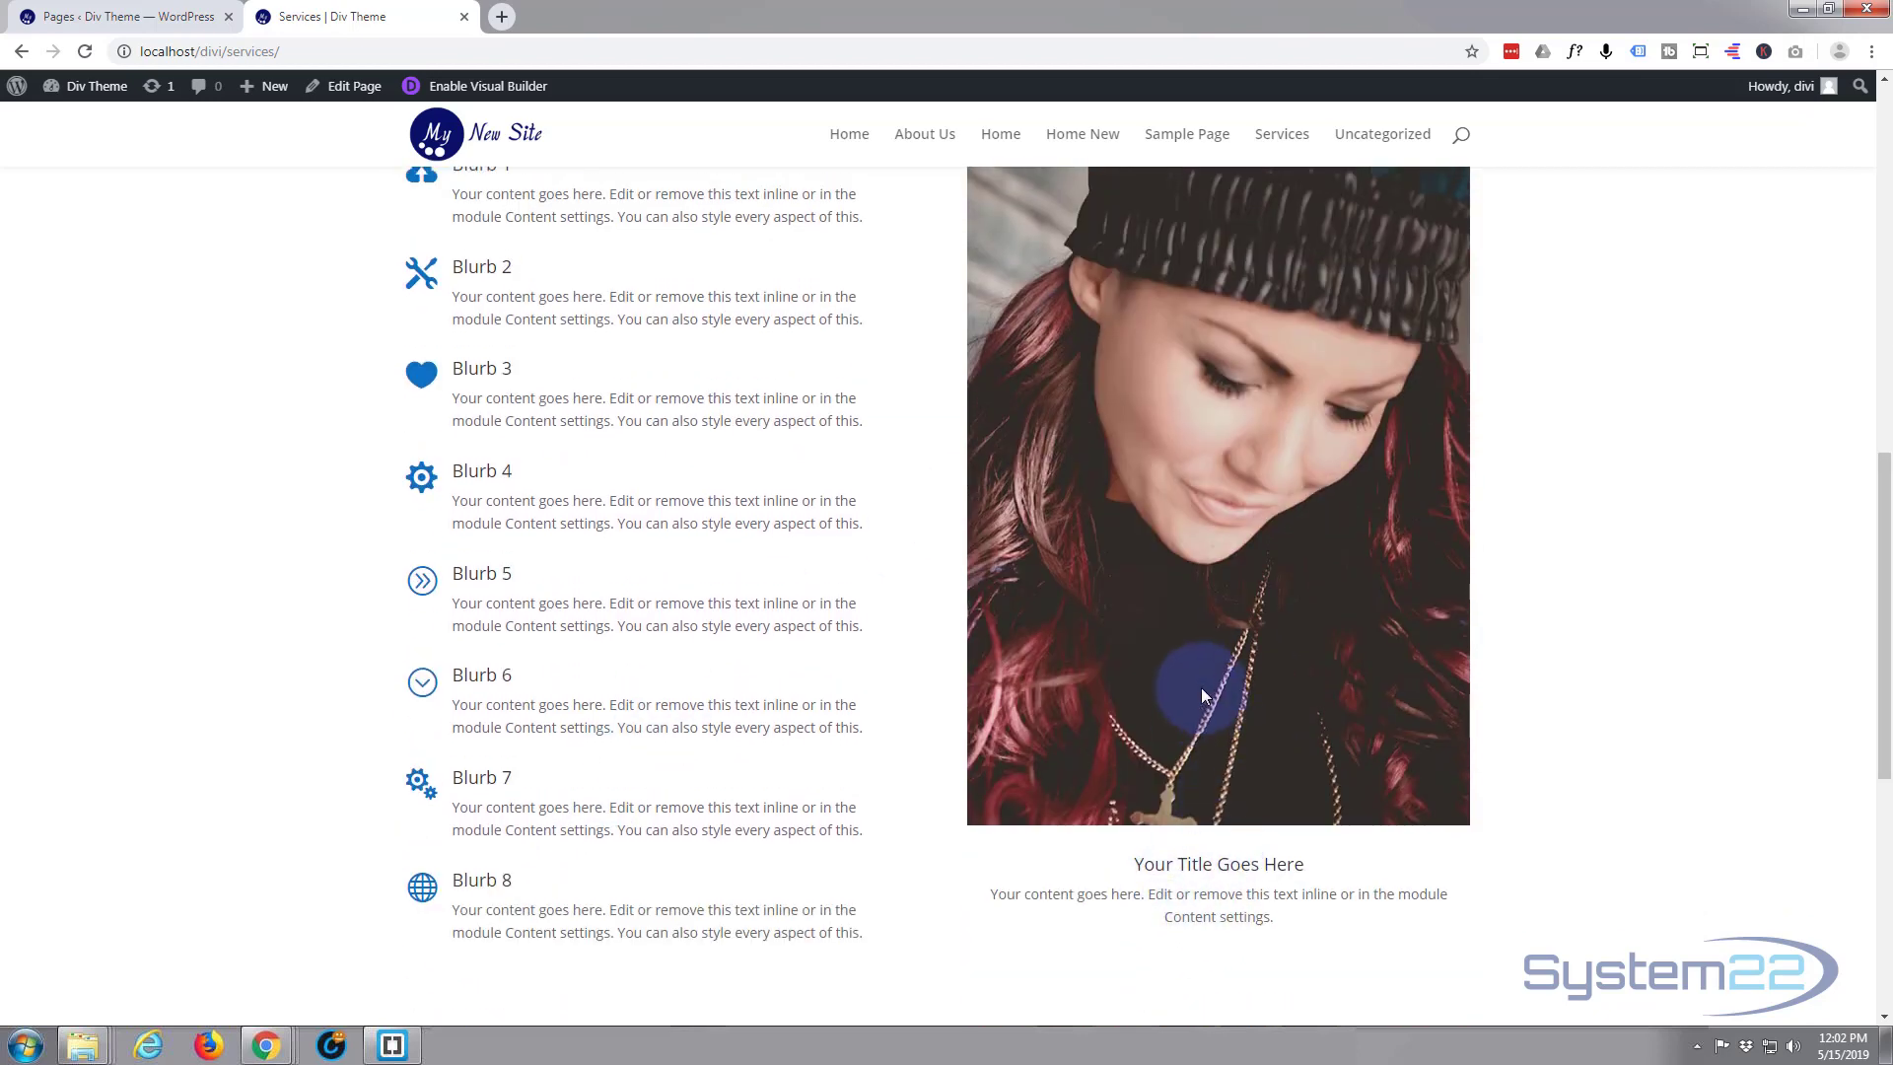
{"action": "scroll", "coordinate": [1183, 675], "scroll_direction": "up", "scroll_amount": 4}
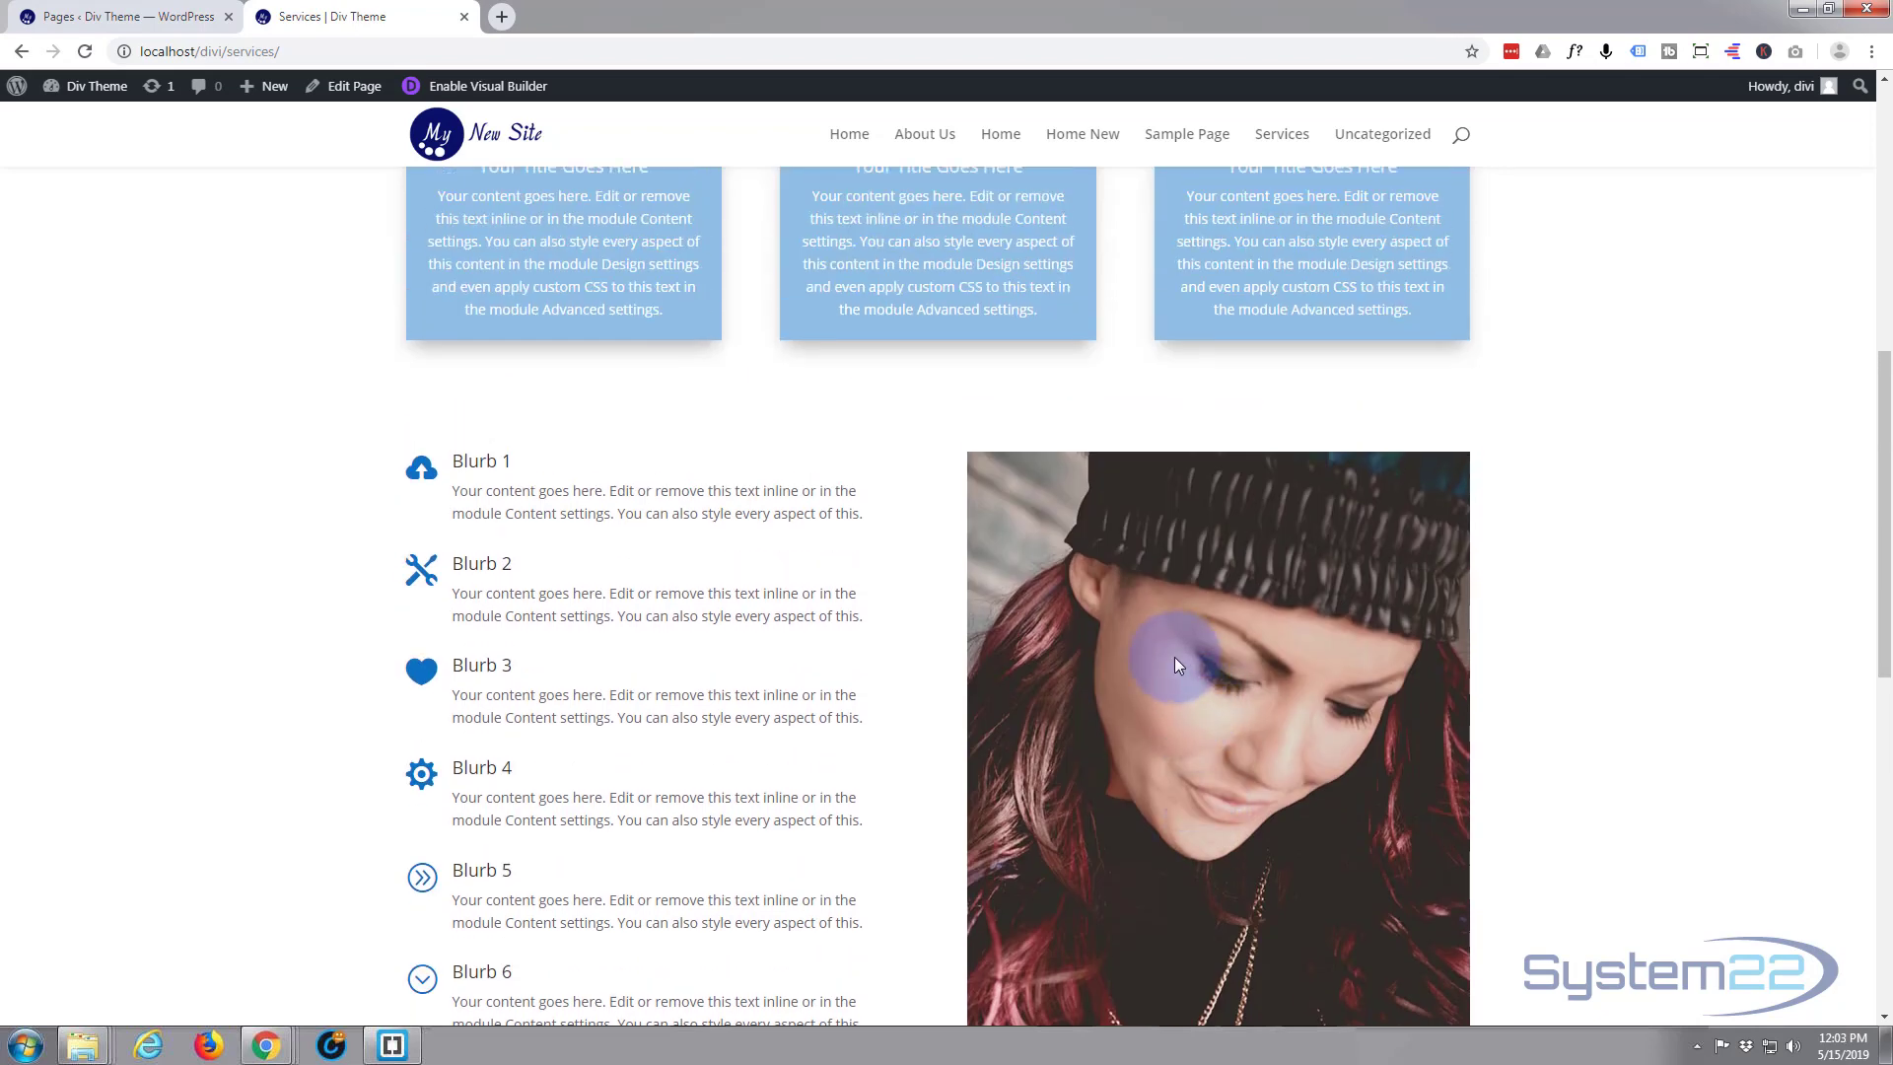
{"action": "scroll", "coordinate": [958, 447], "scroll_direction": "up", "scroll_amount": 1}
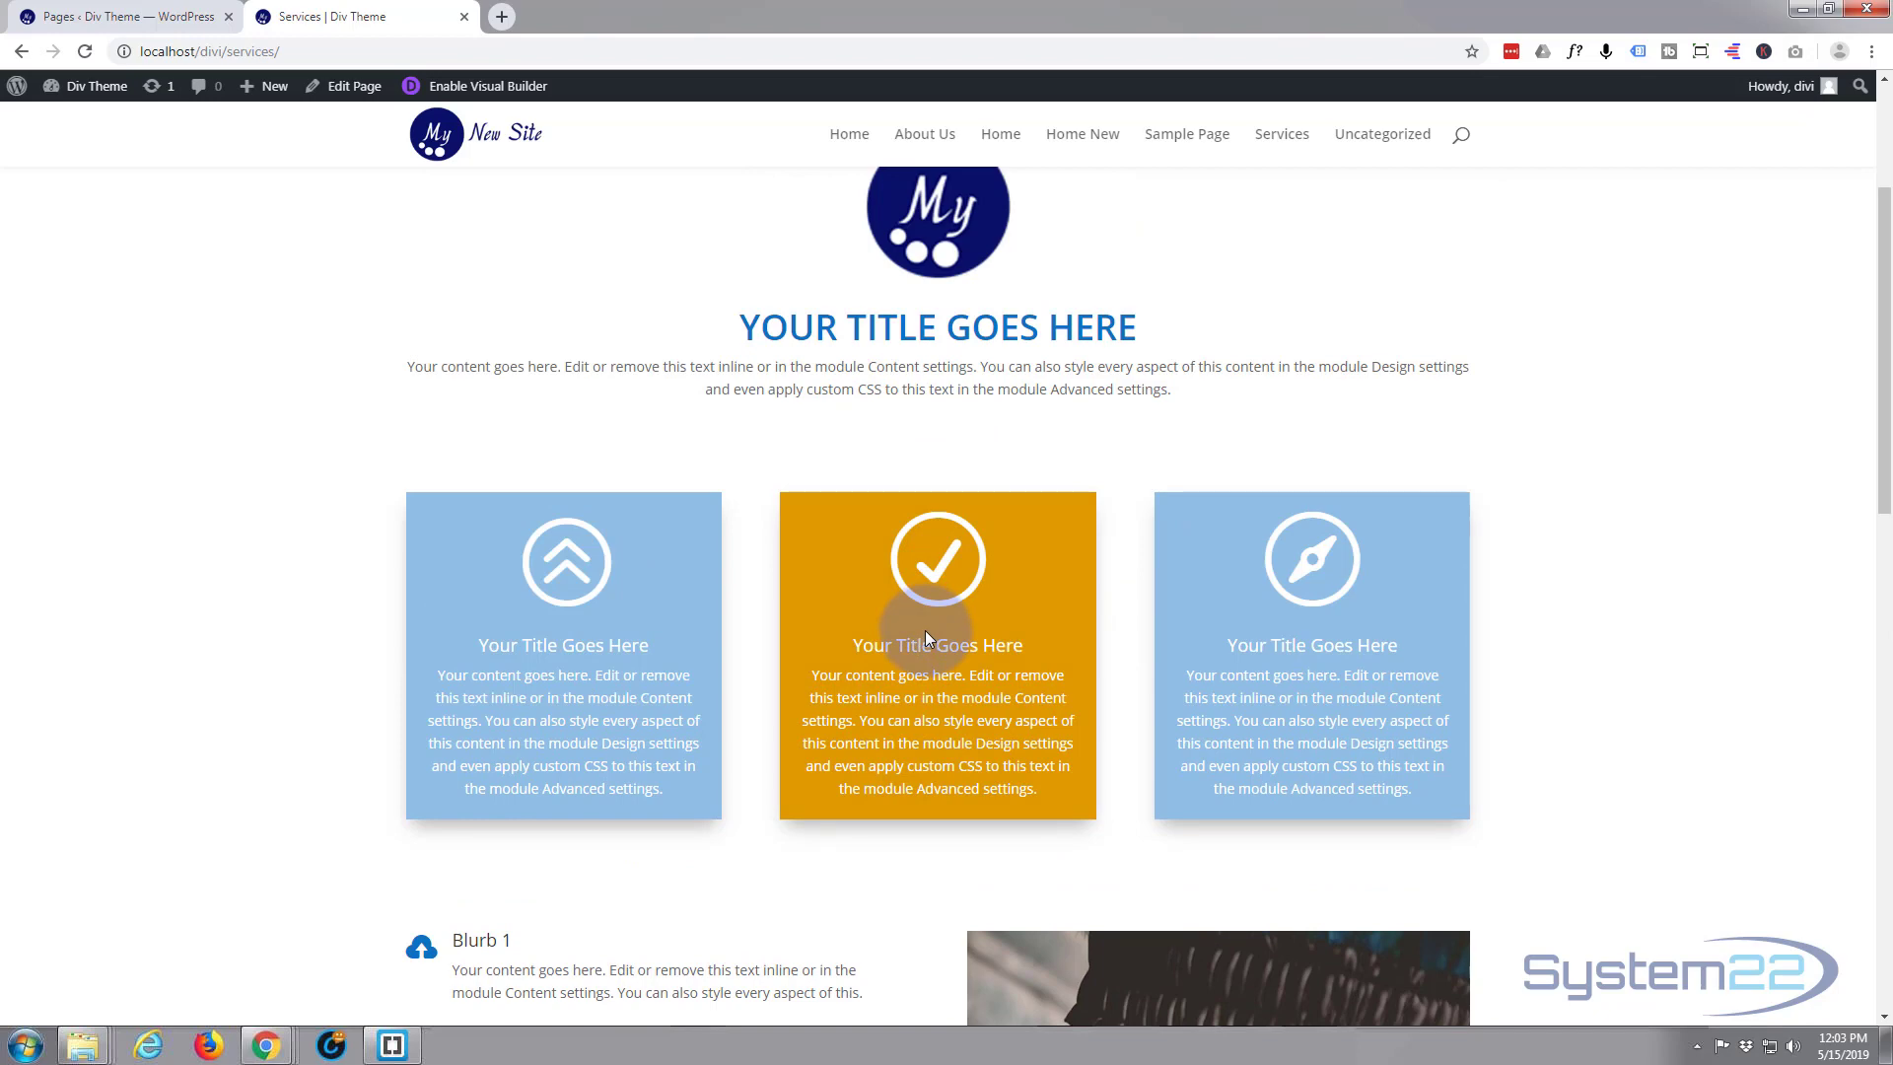
{"action": "scroll", "coordinate": [925, 631], "scroll_direction": "up", "scroll_amount": 3}
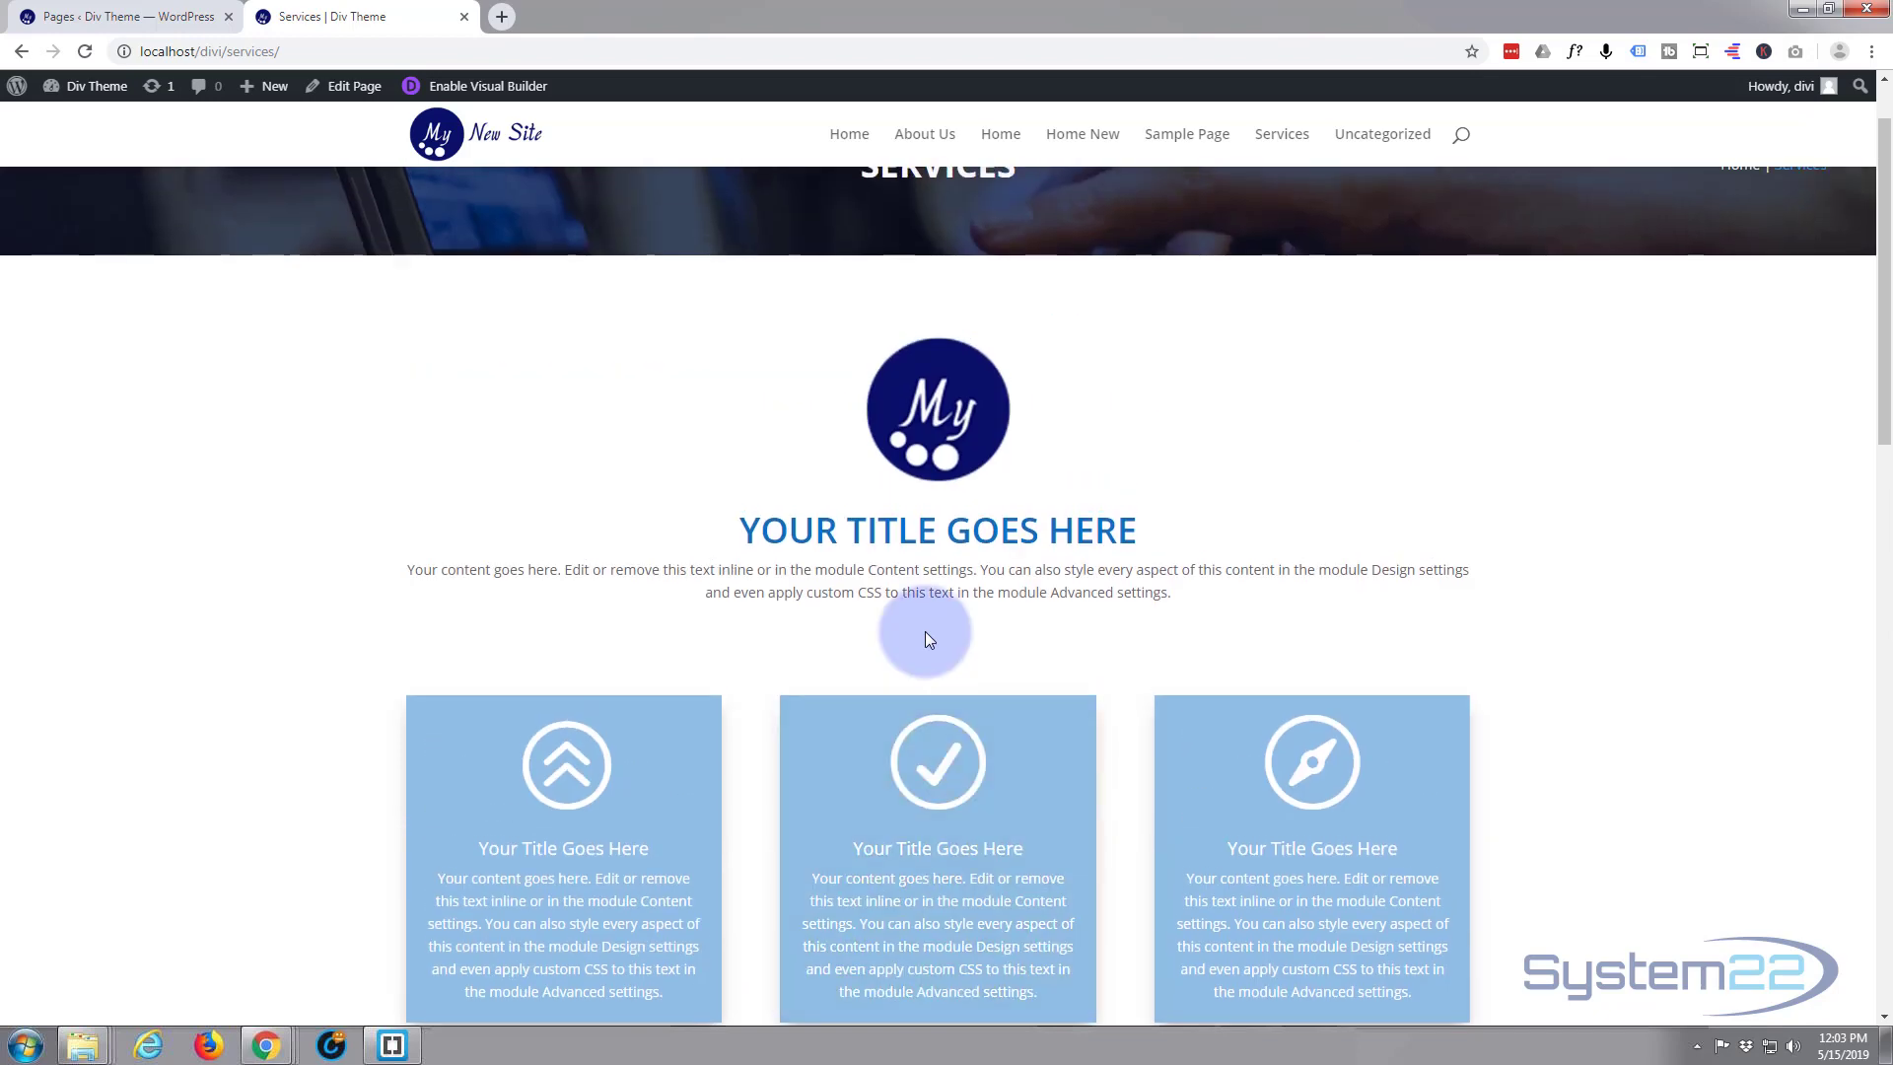
Open the About Us page from the WordPress pages list in a new tab and enable the Visual Builder on it
{"action": "left_click", "coordinate": [141, 17]}
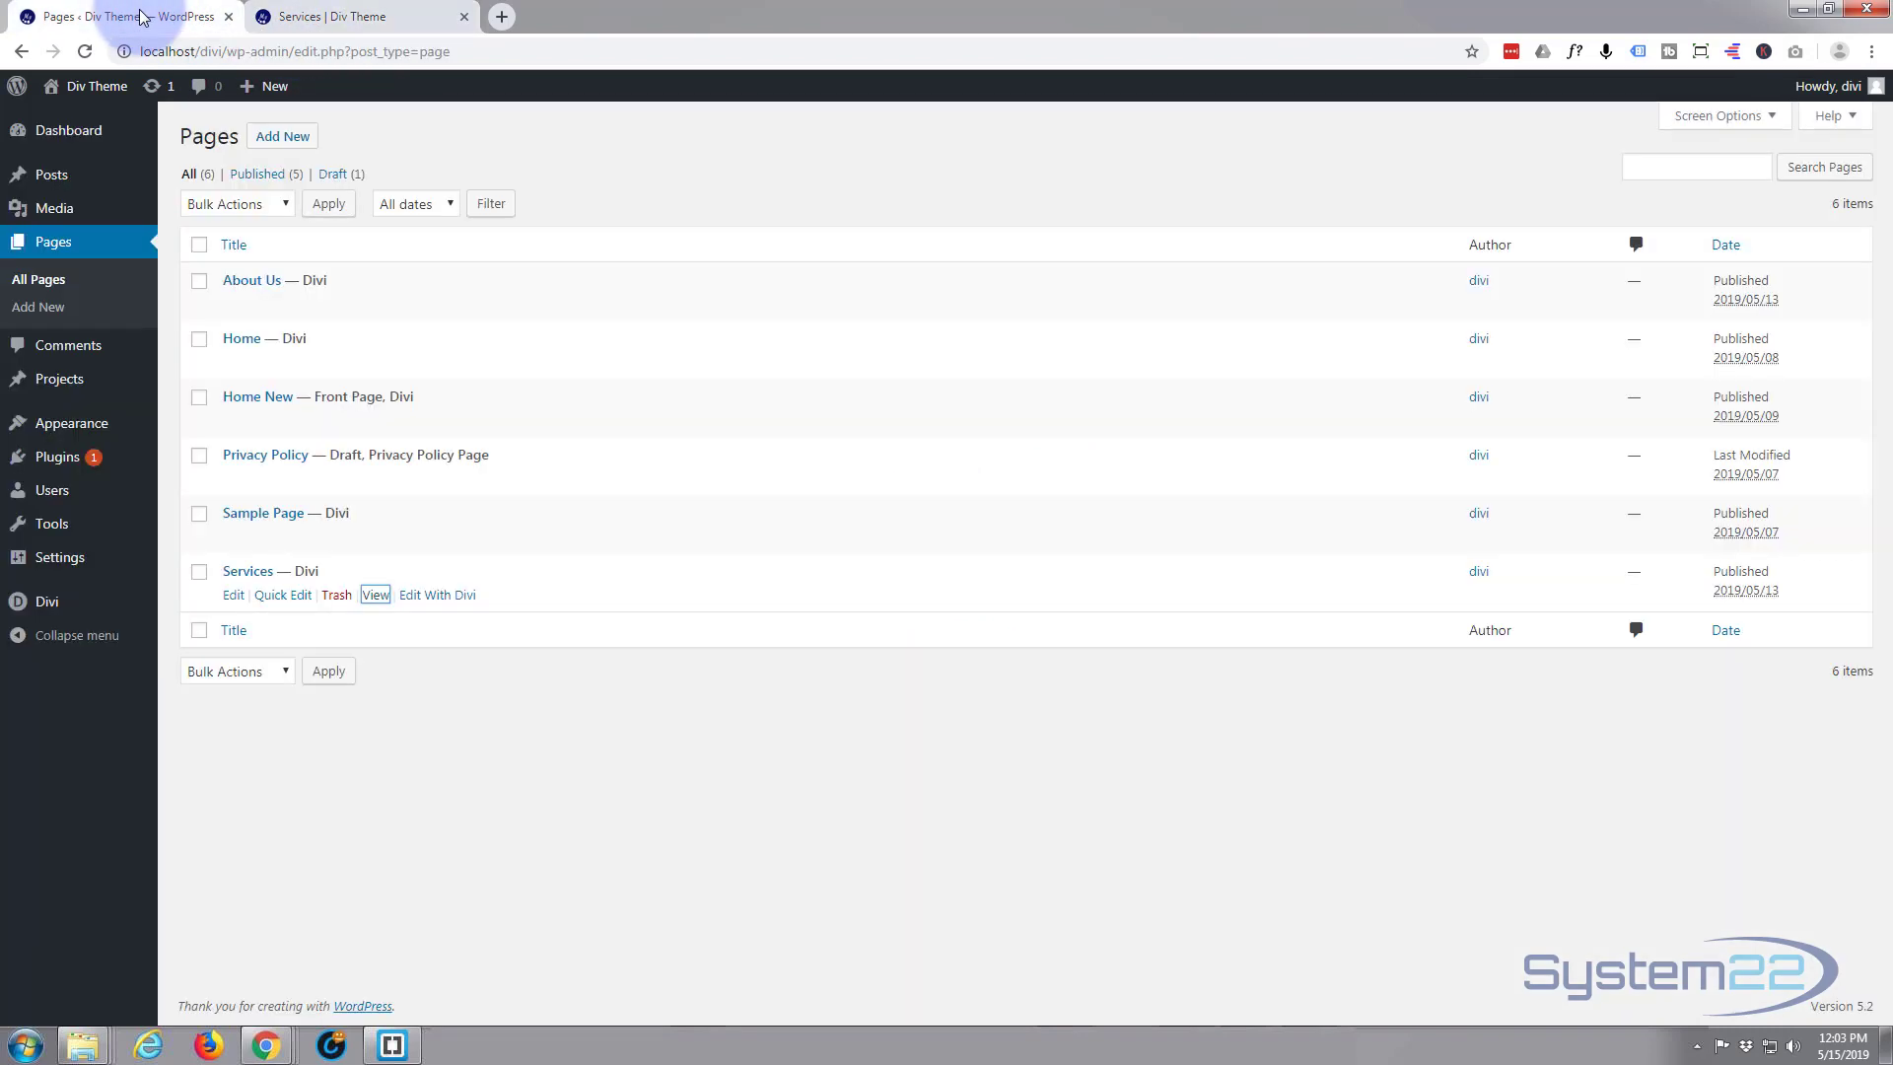
{"action": "mouse_move", "coordinate": [233, 310]}
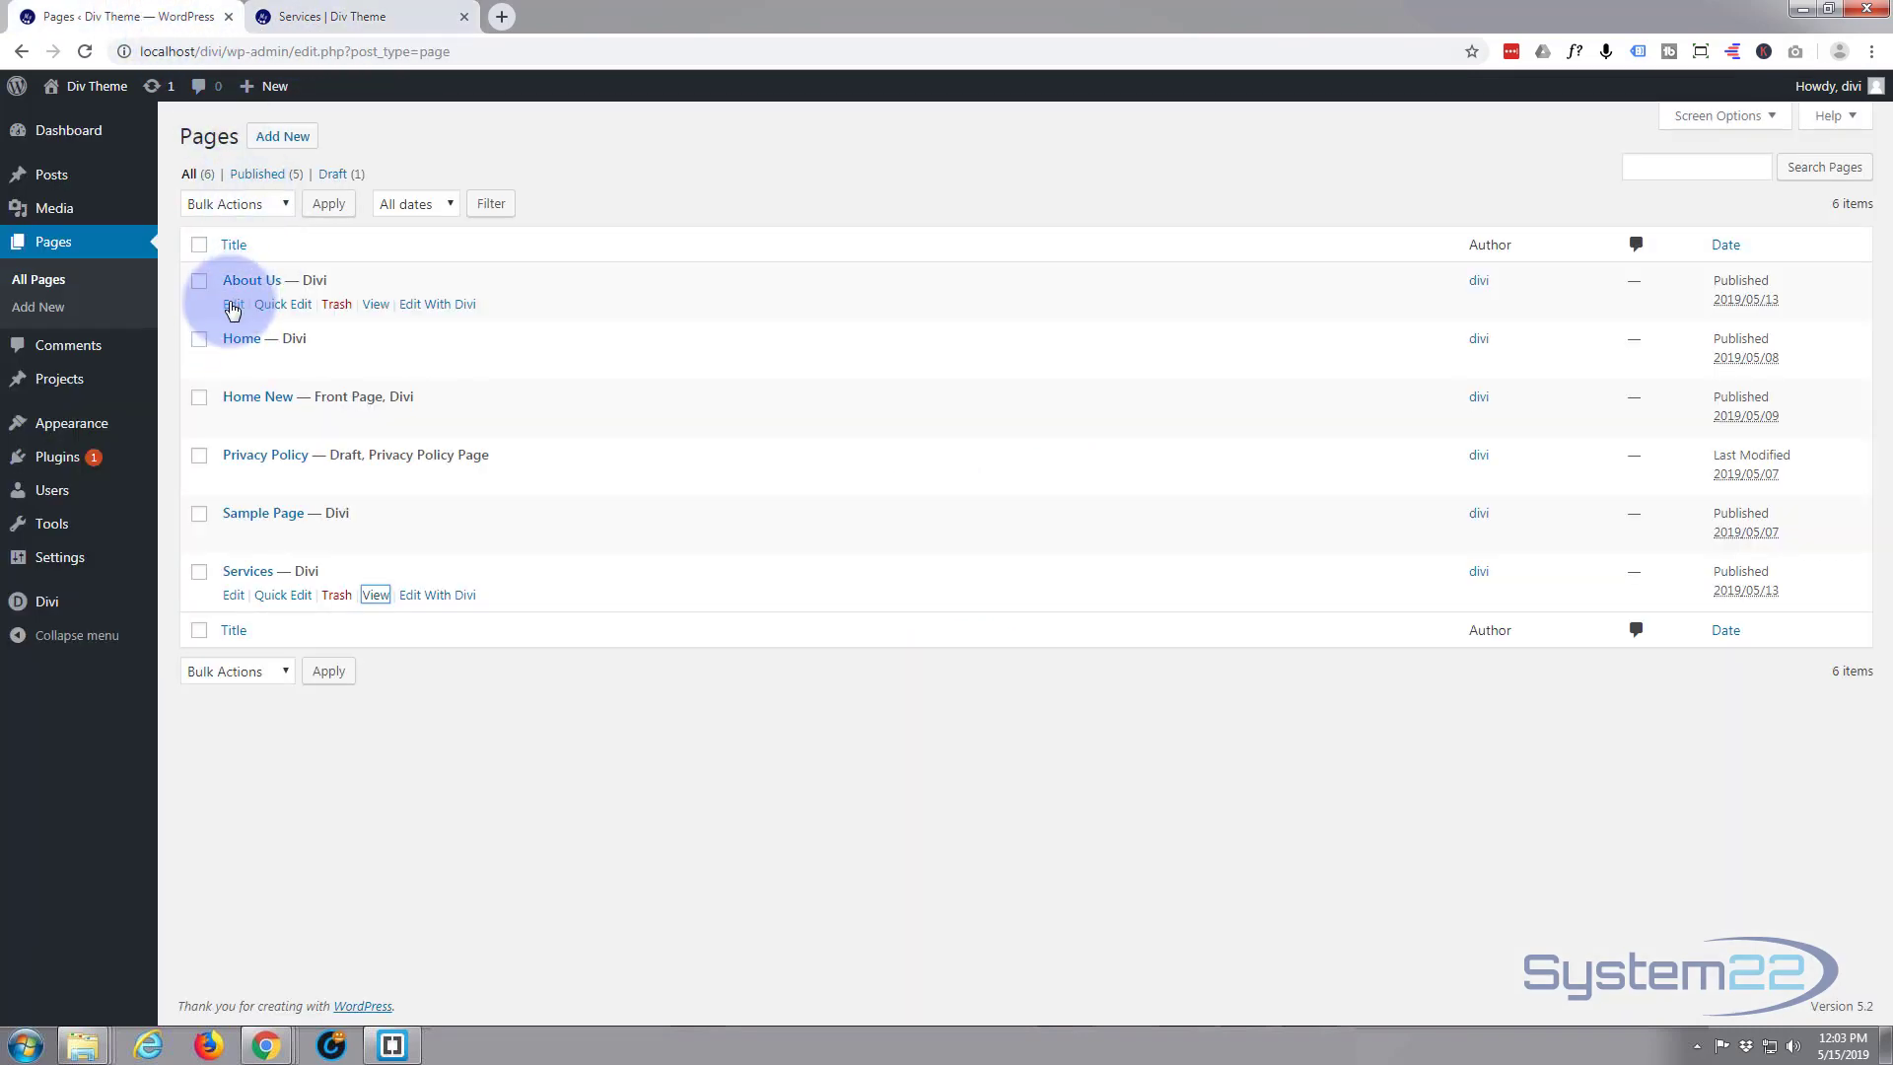
{"action": "left_click", "coordinate": [376, 306], "text": "ctrl"}
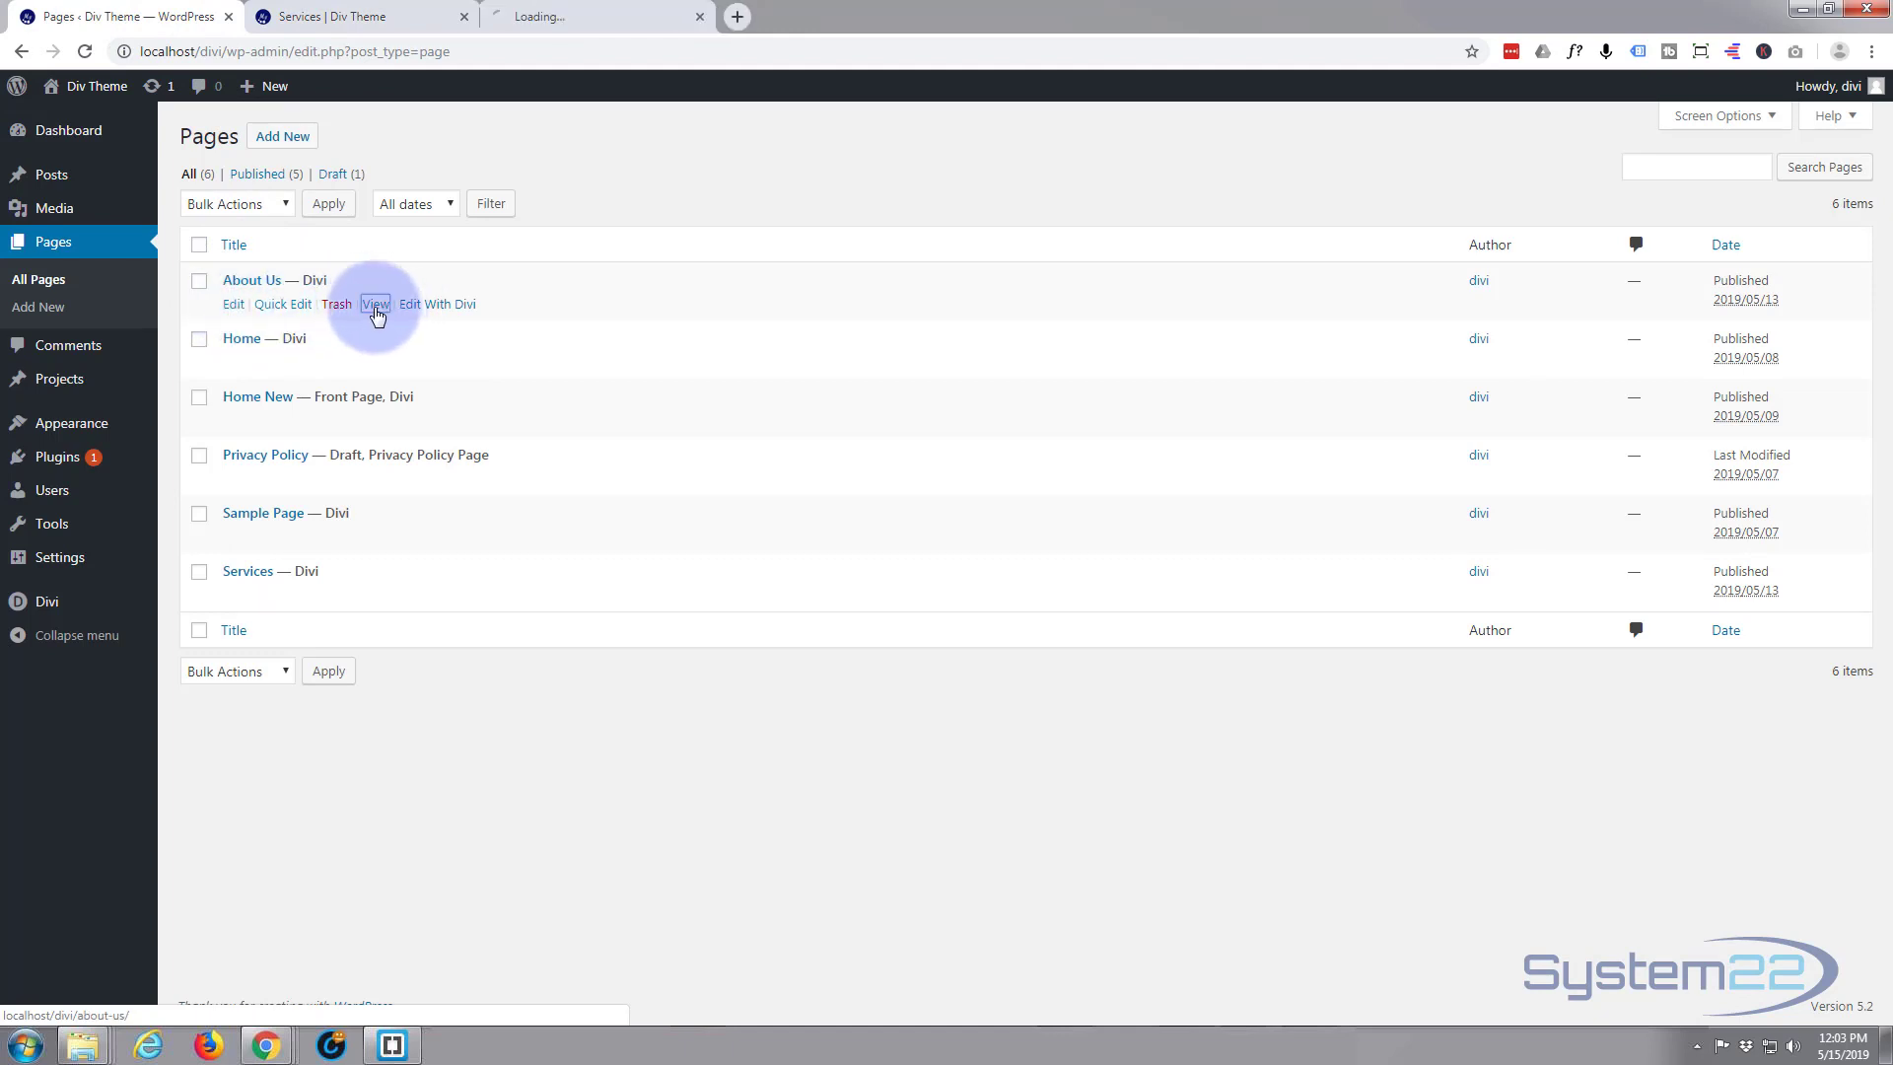
{"action": "left_click", "coordinate": [594, 17]}
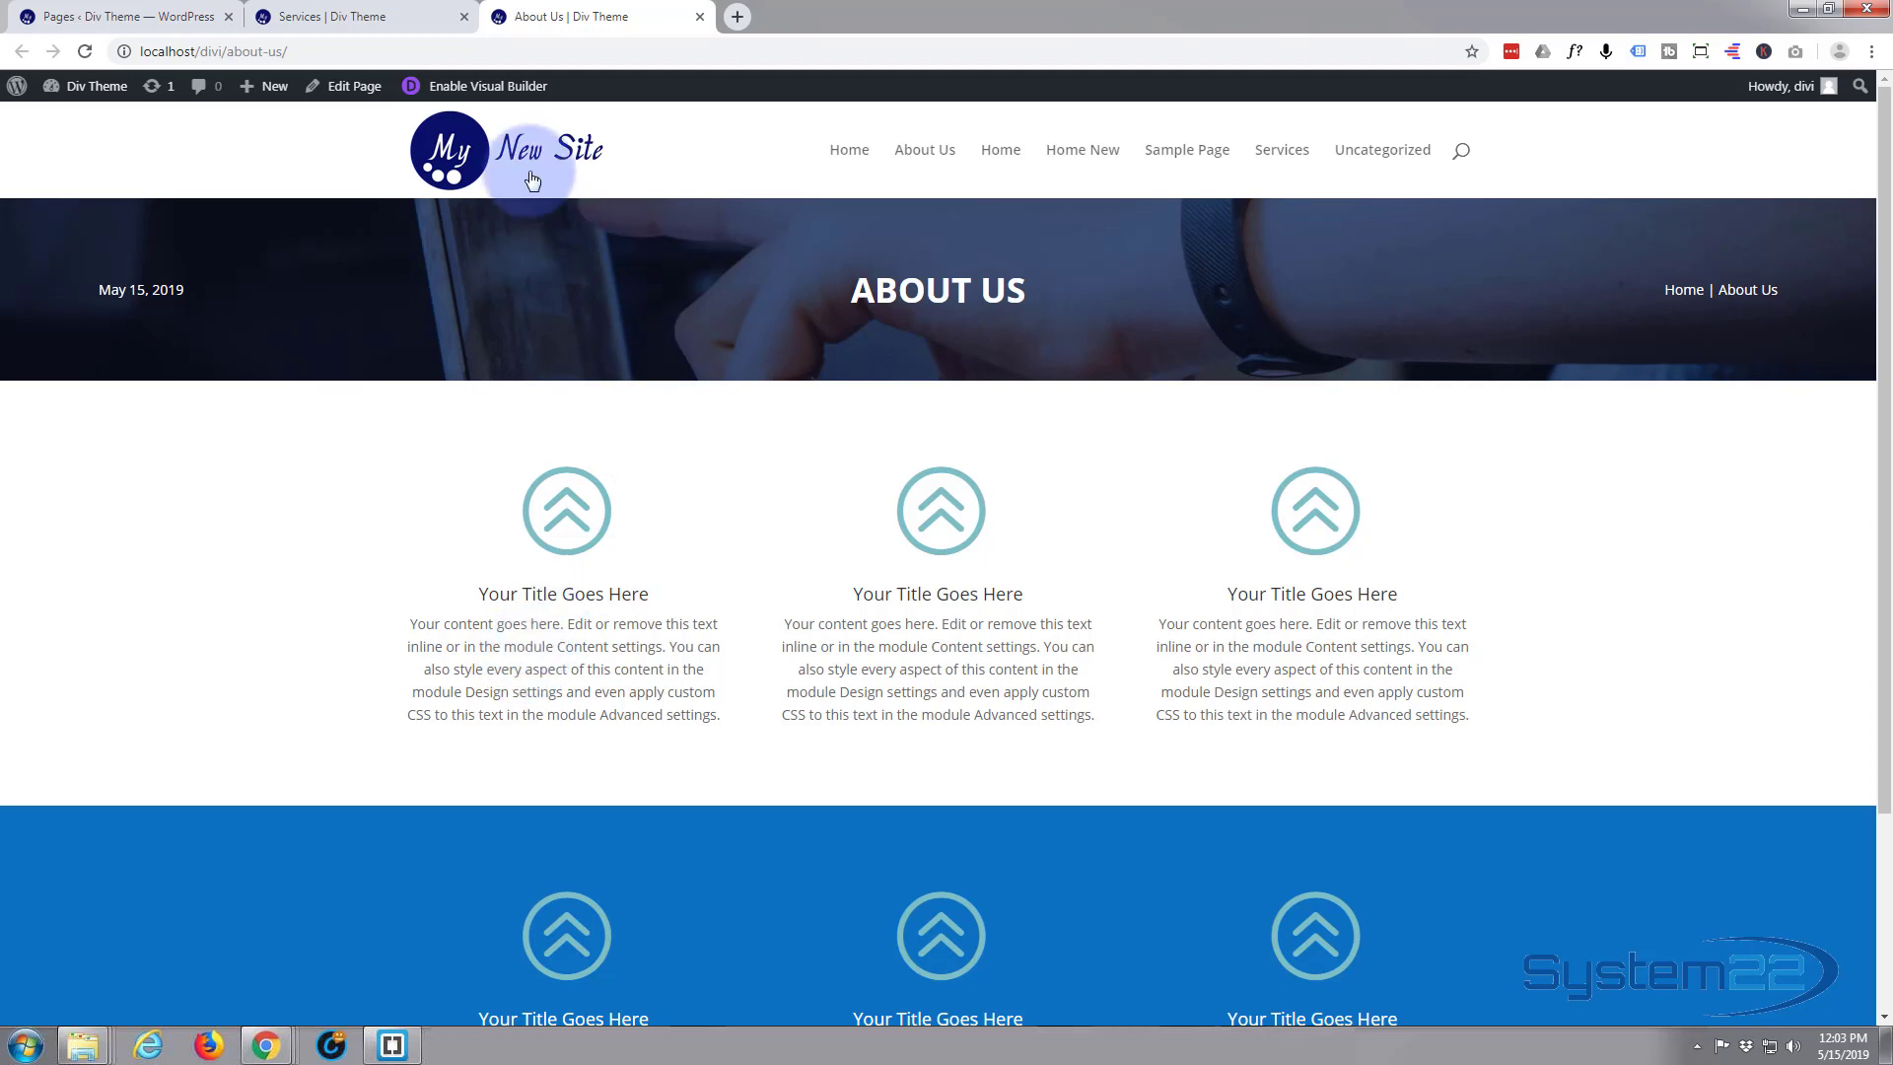
{"action": "left_click", "coordinate": [469, 91]}
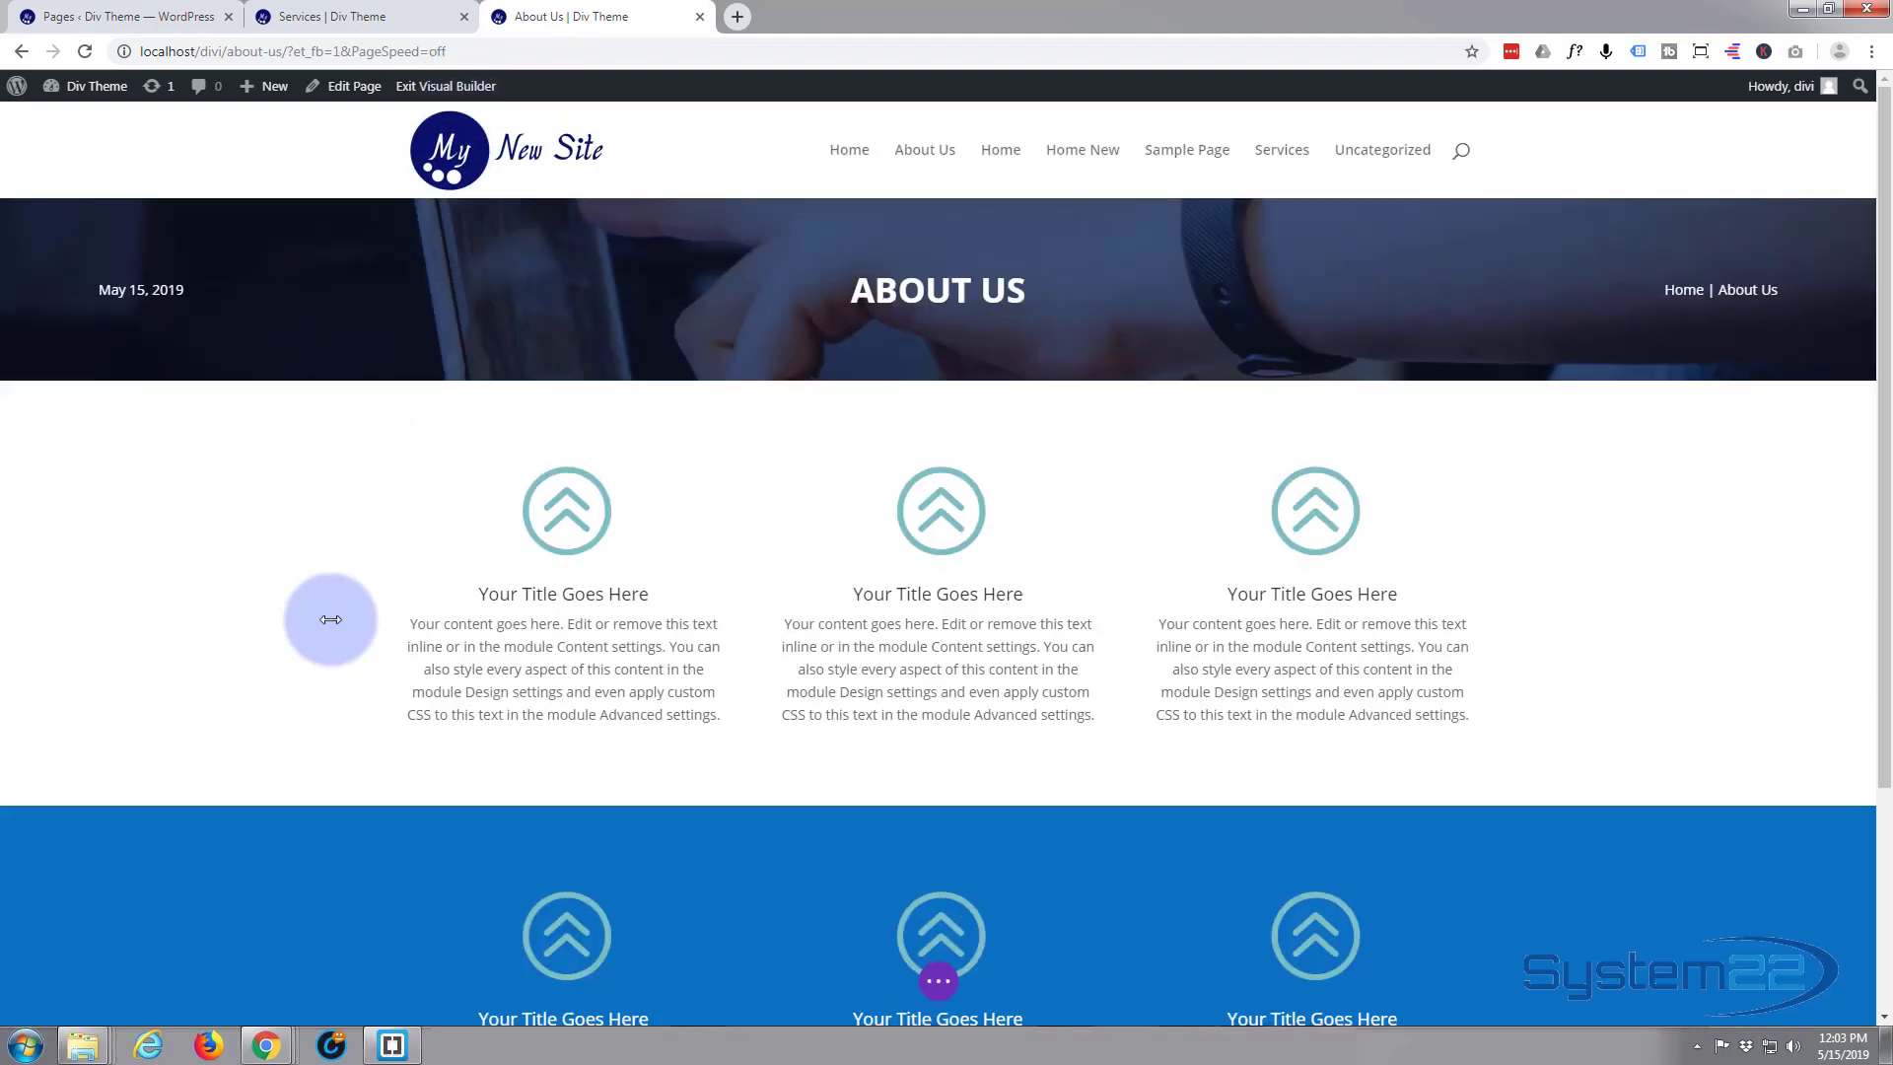
Delete the white section's three-blurb row and the emptied section itself, directly below the About Us header
{"action": "mouse_move", "coordinate": [308, 605]}
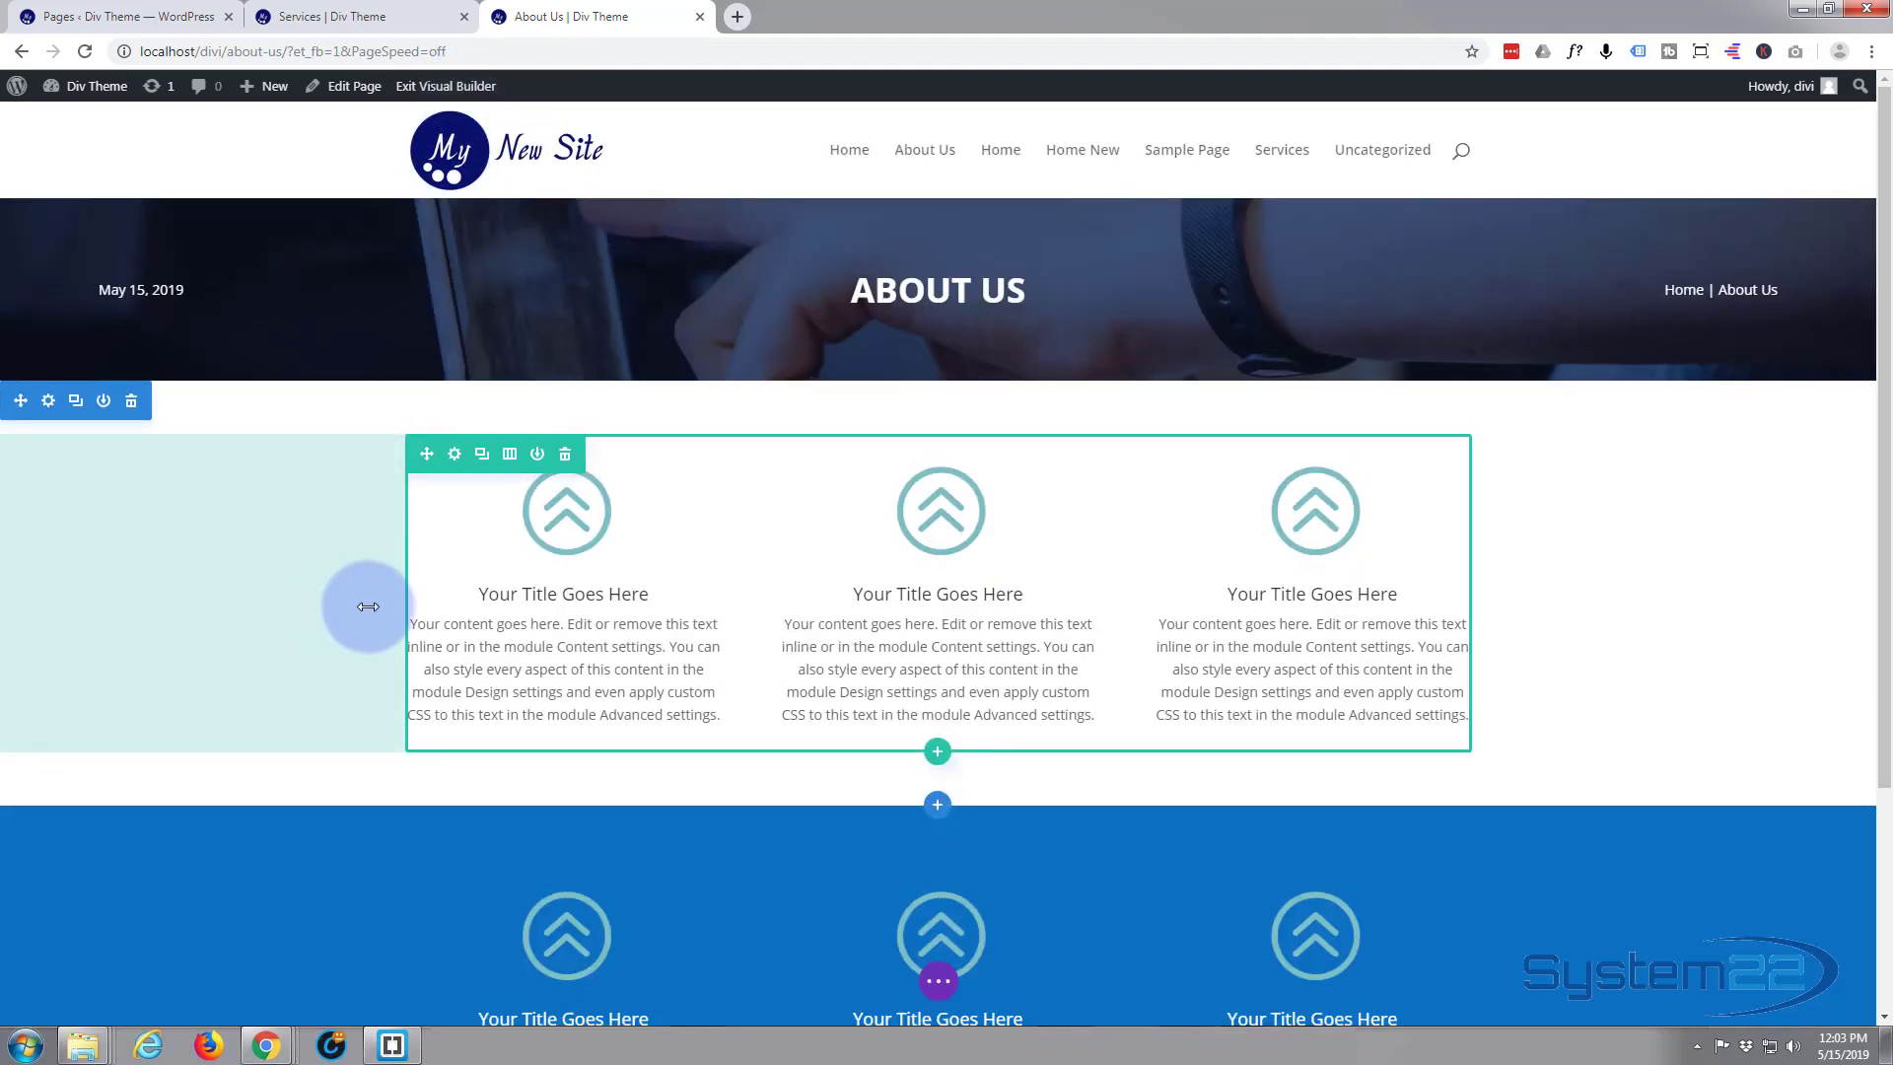
{"action": "mouse_move", "coordinate": [522, 585]}
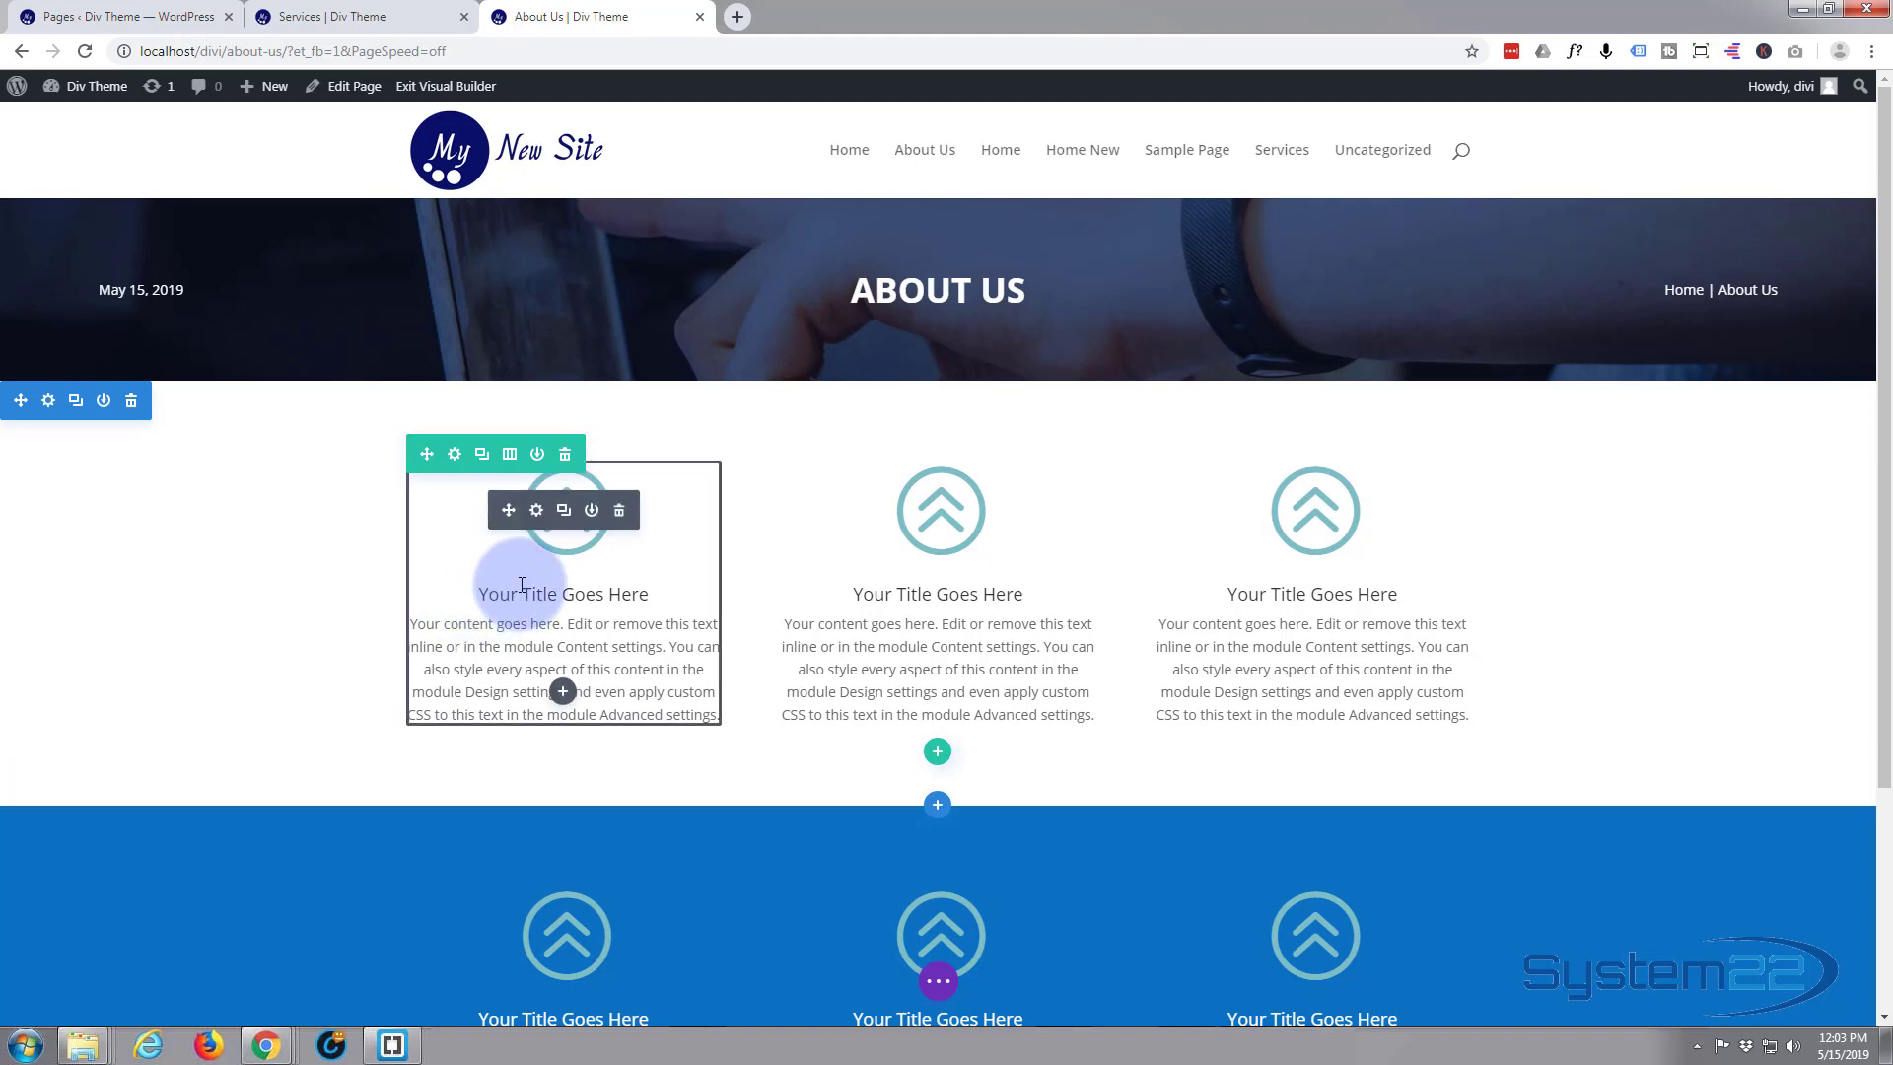
{"action": "left_click", "coordinate": [565, 455]}
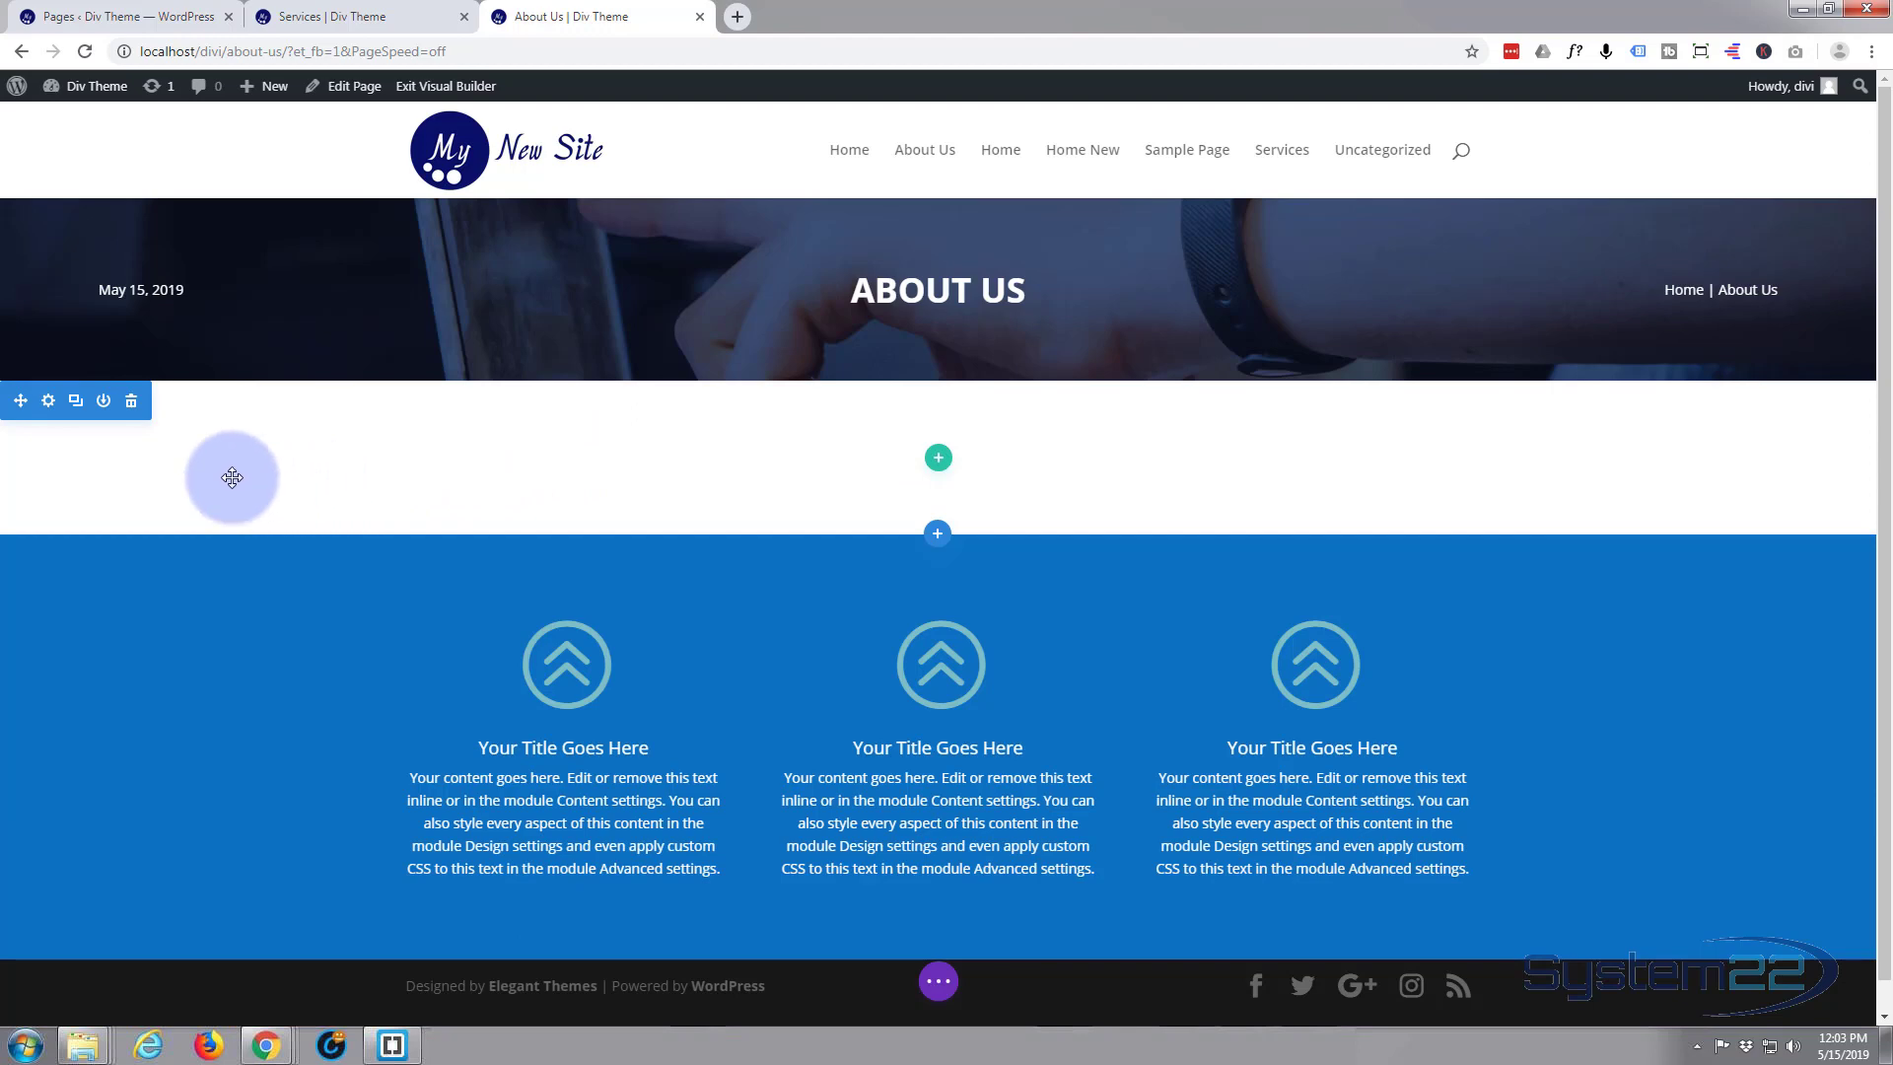
{"action": "left_click", "coordinate": [132, 401]}
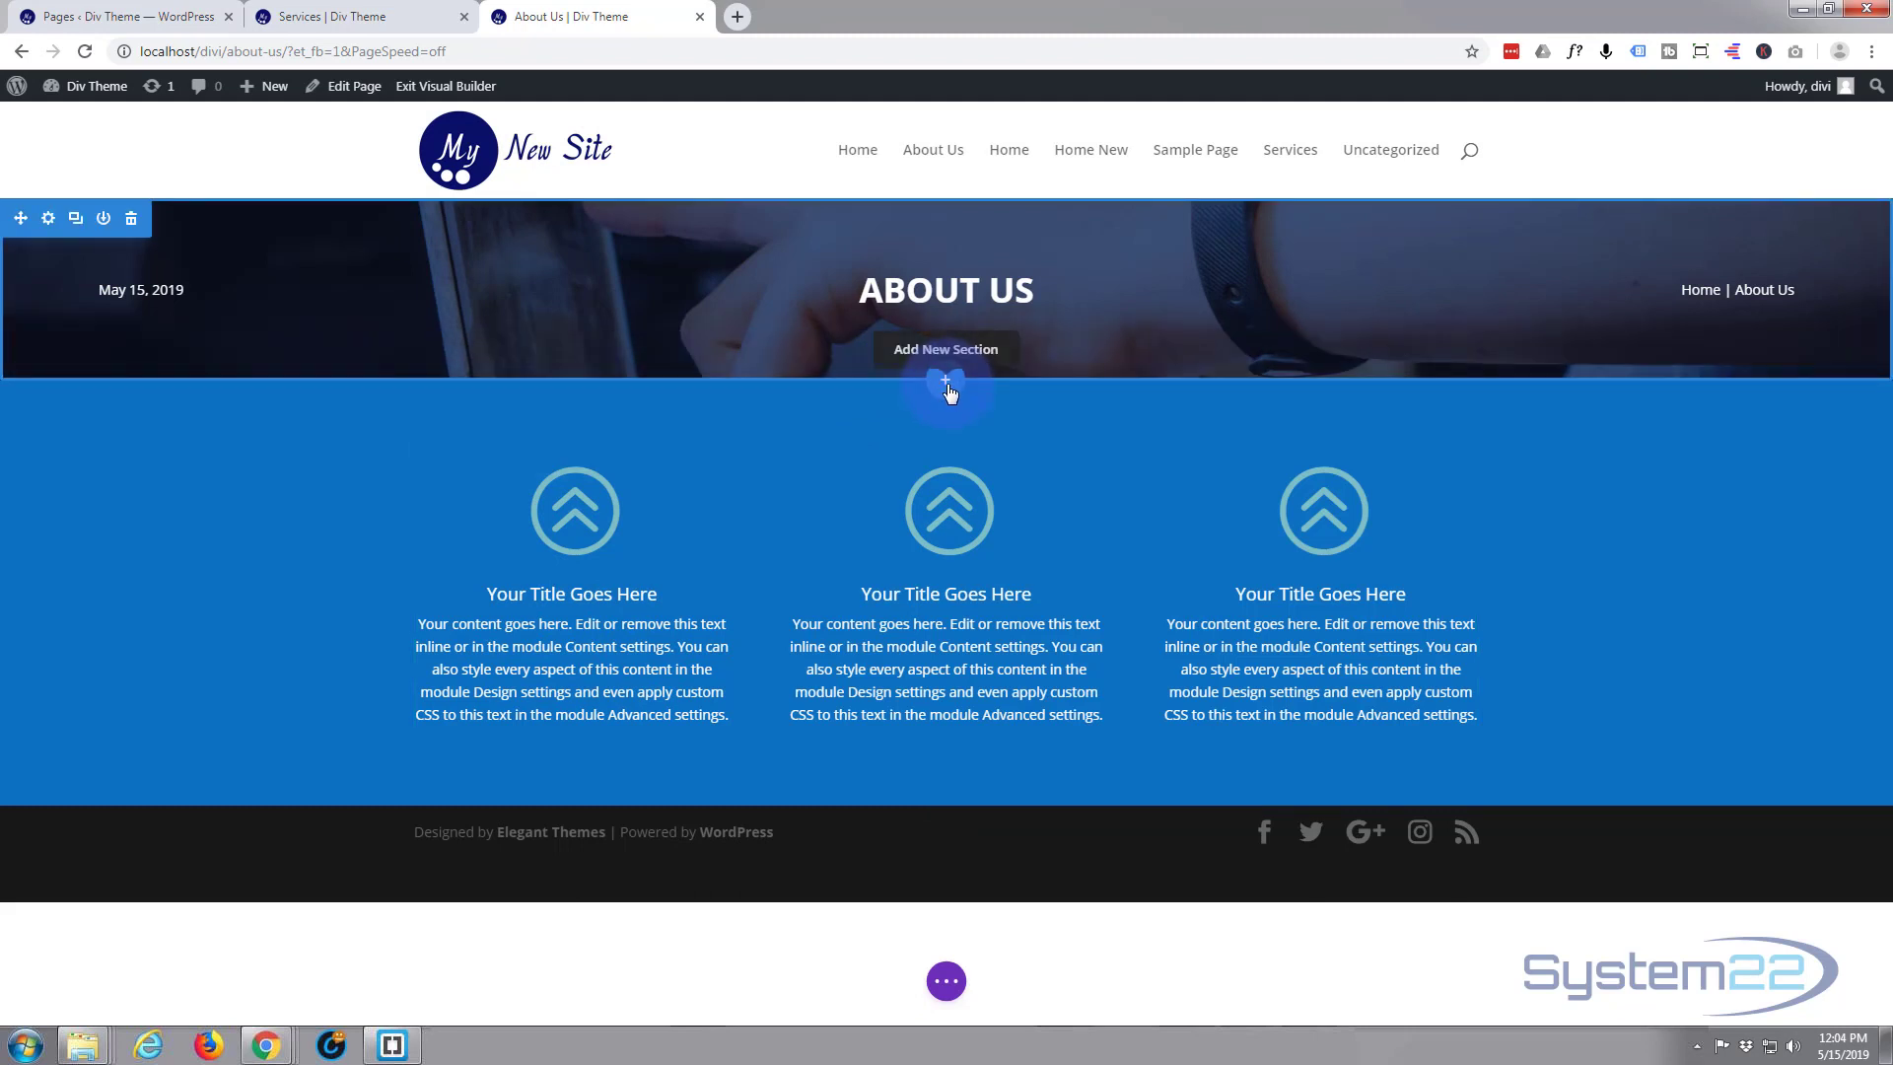
Insert a regular section below the header with a one-column row holding a Blurb module, and open its Image & Icon settings
{"action": "left_click", "coordinate": [945, 383]}
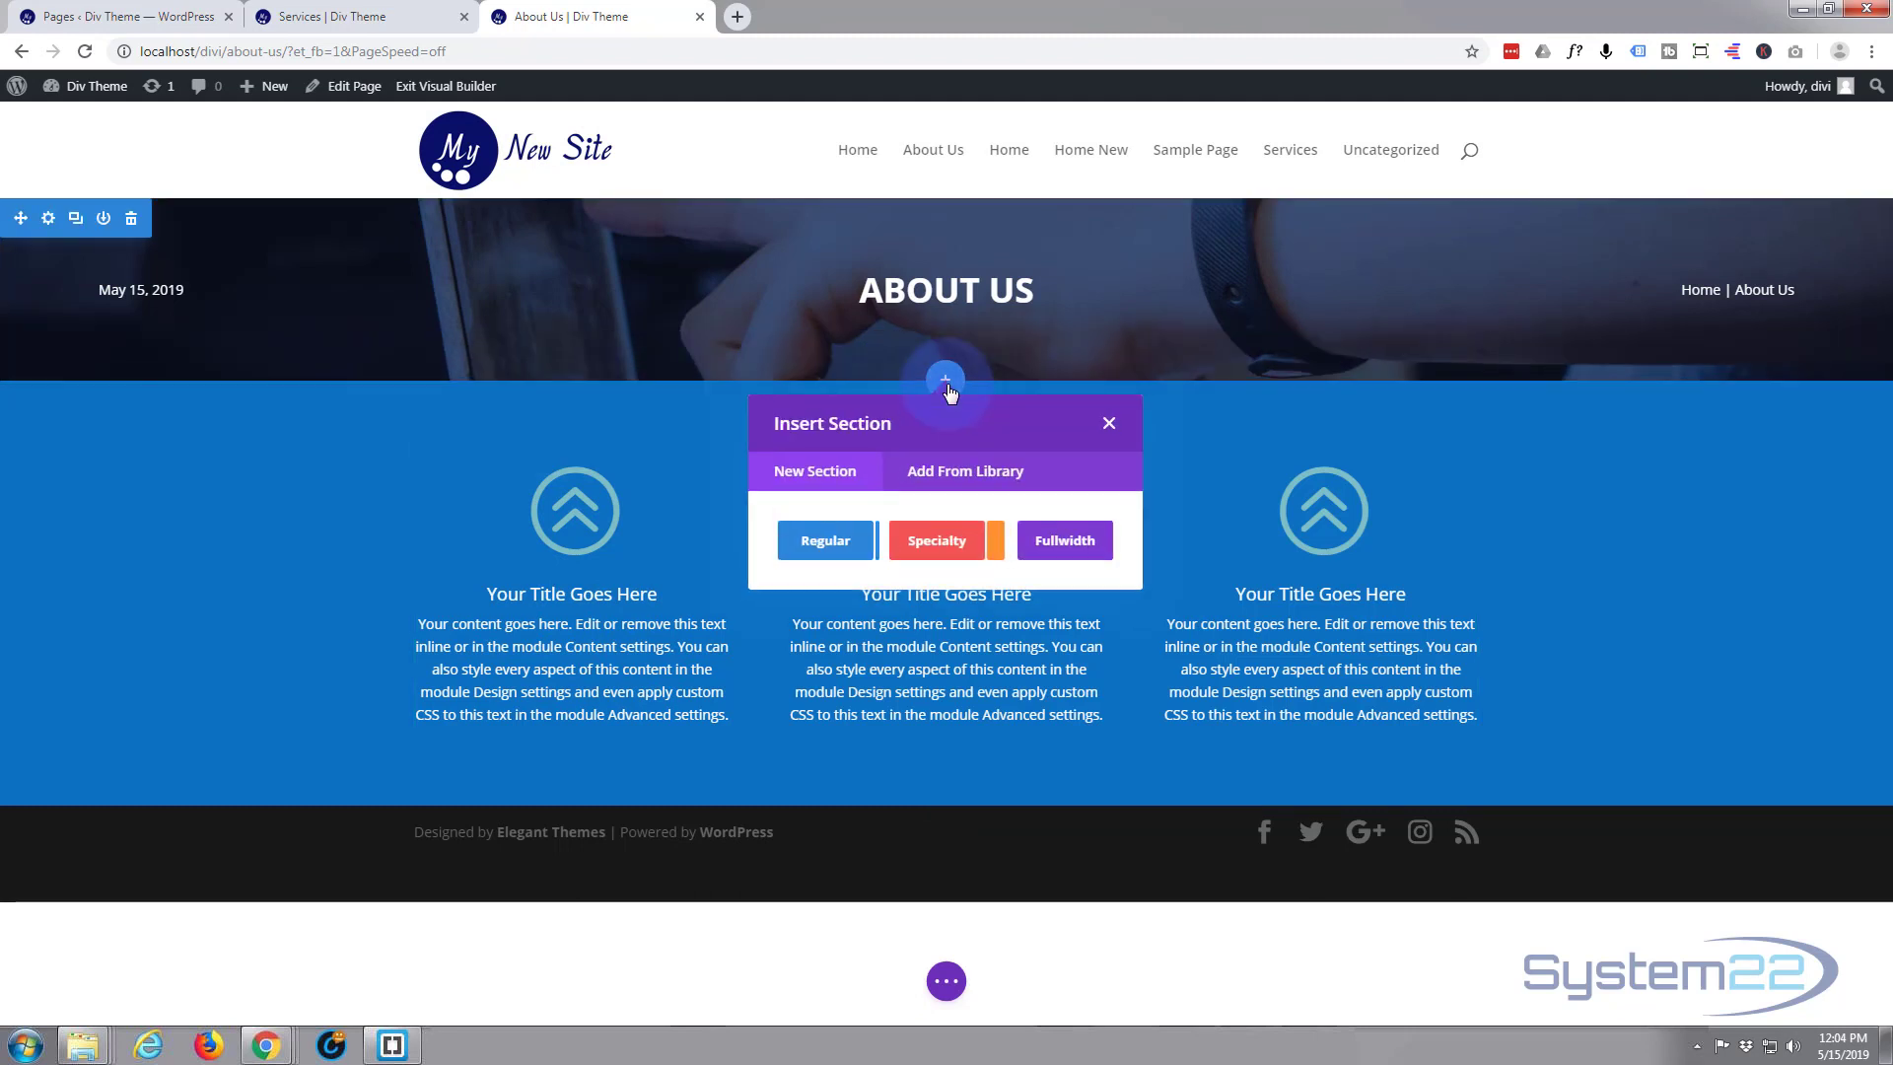
{"action": "left_click", "coordinate": [824, 542]}
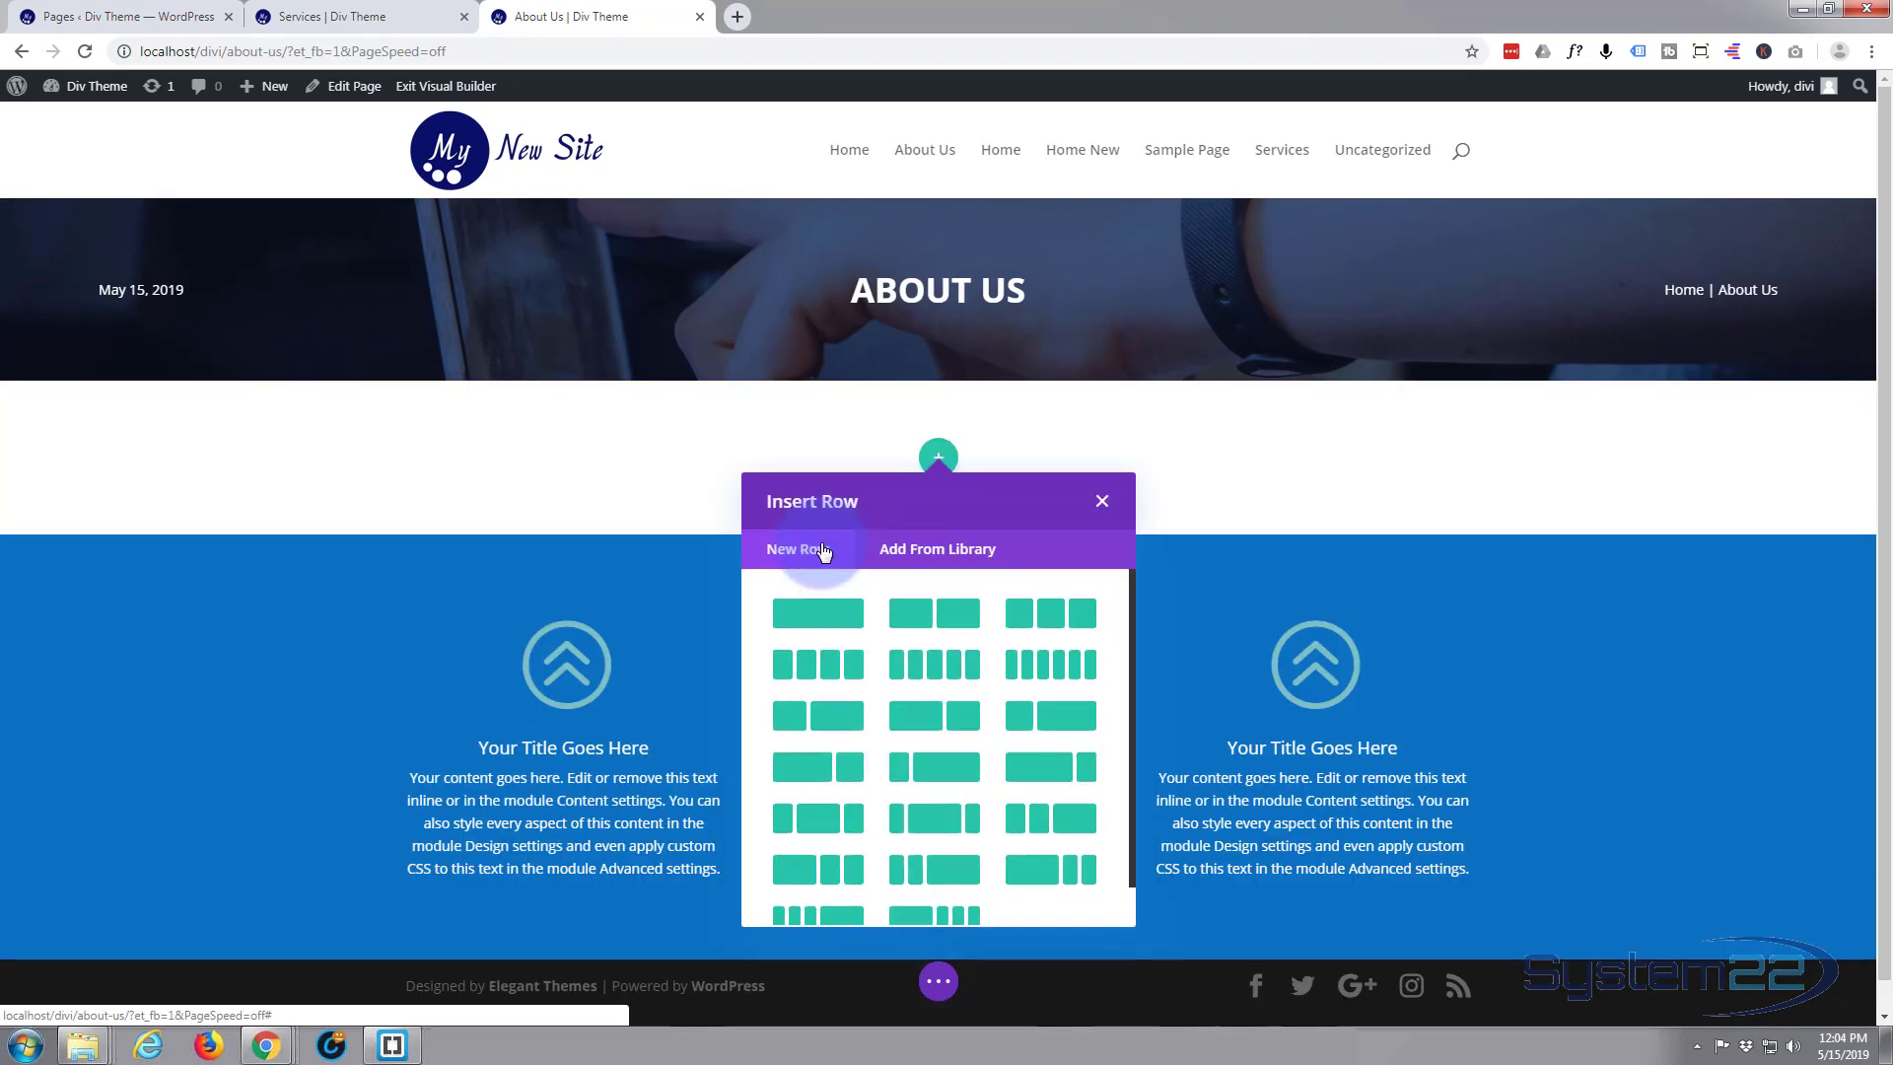
{"action": "left_click", "coordinate": [814, 618]}
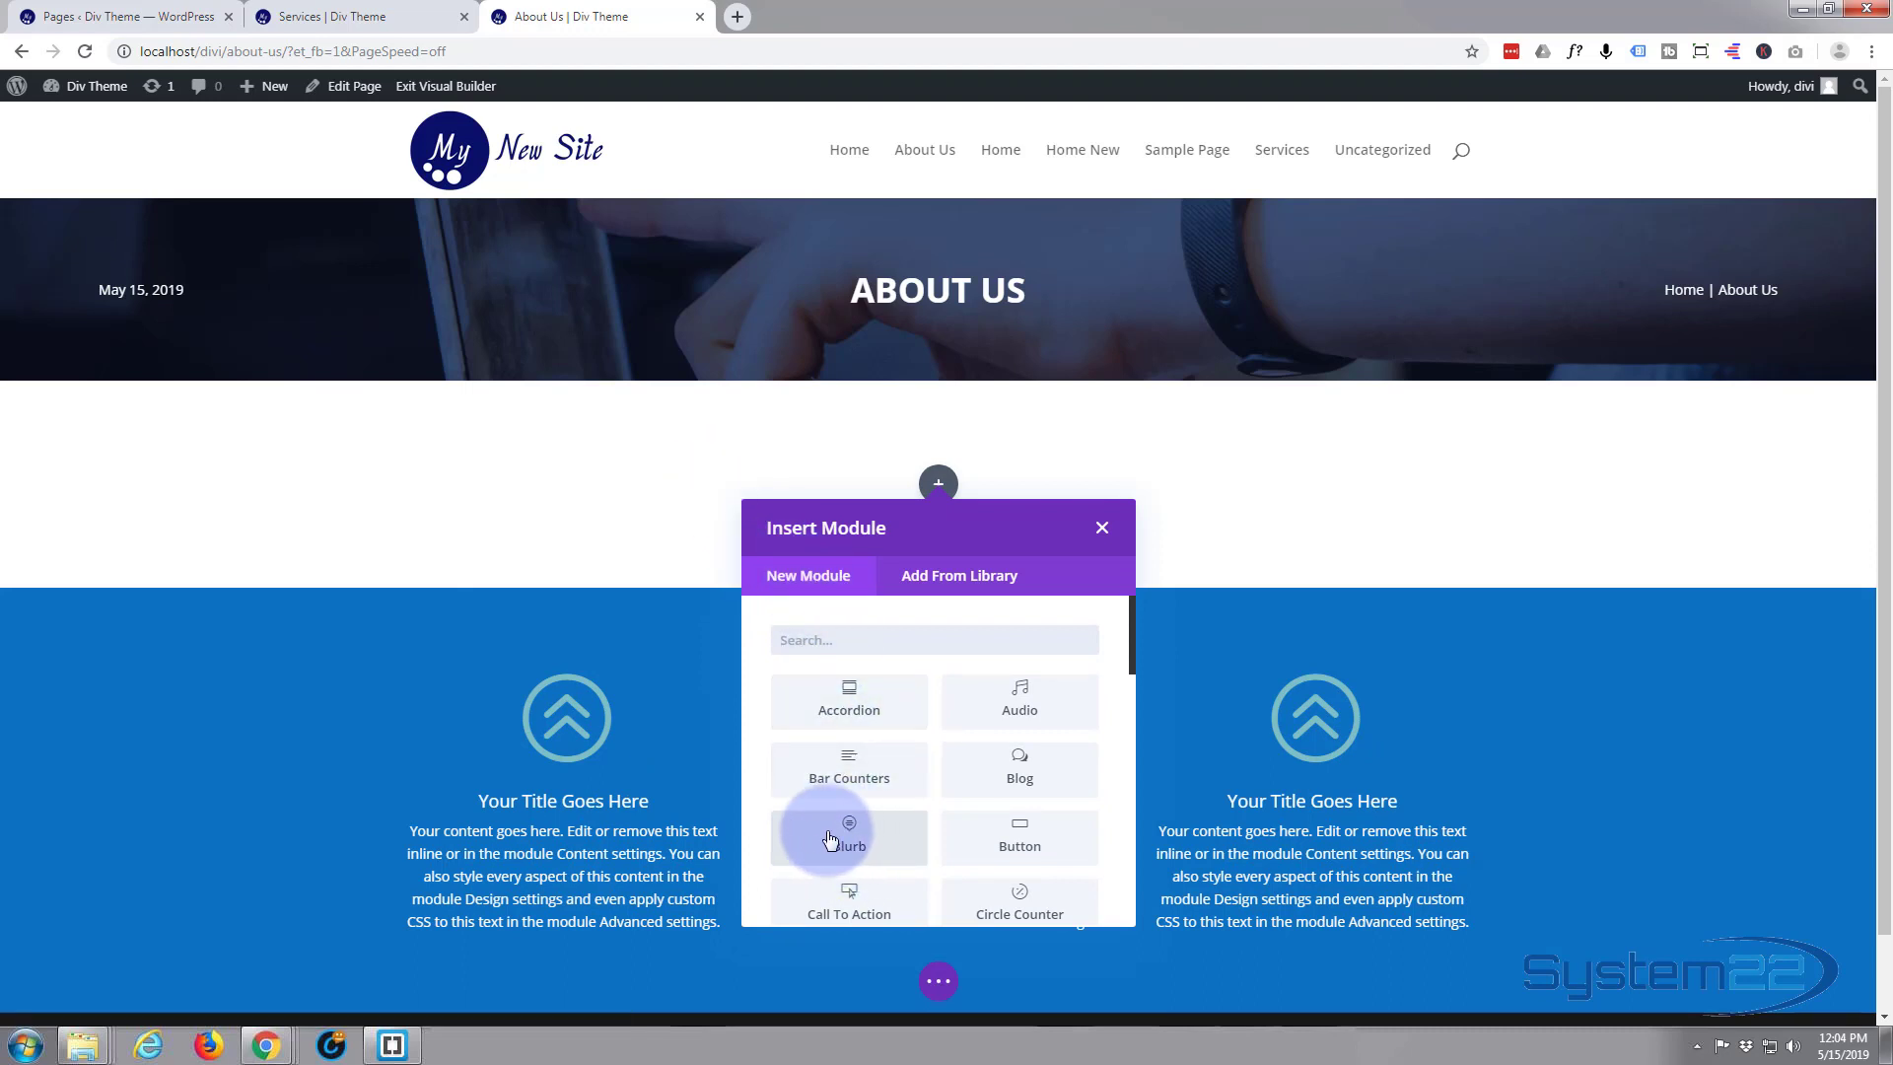
{"action": "left_click", "coordinate": [848, 833]}
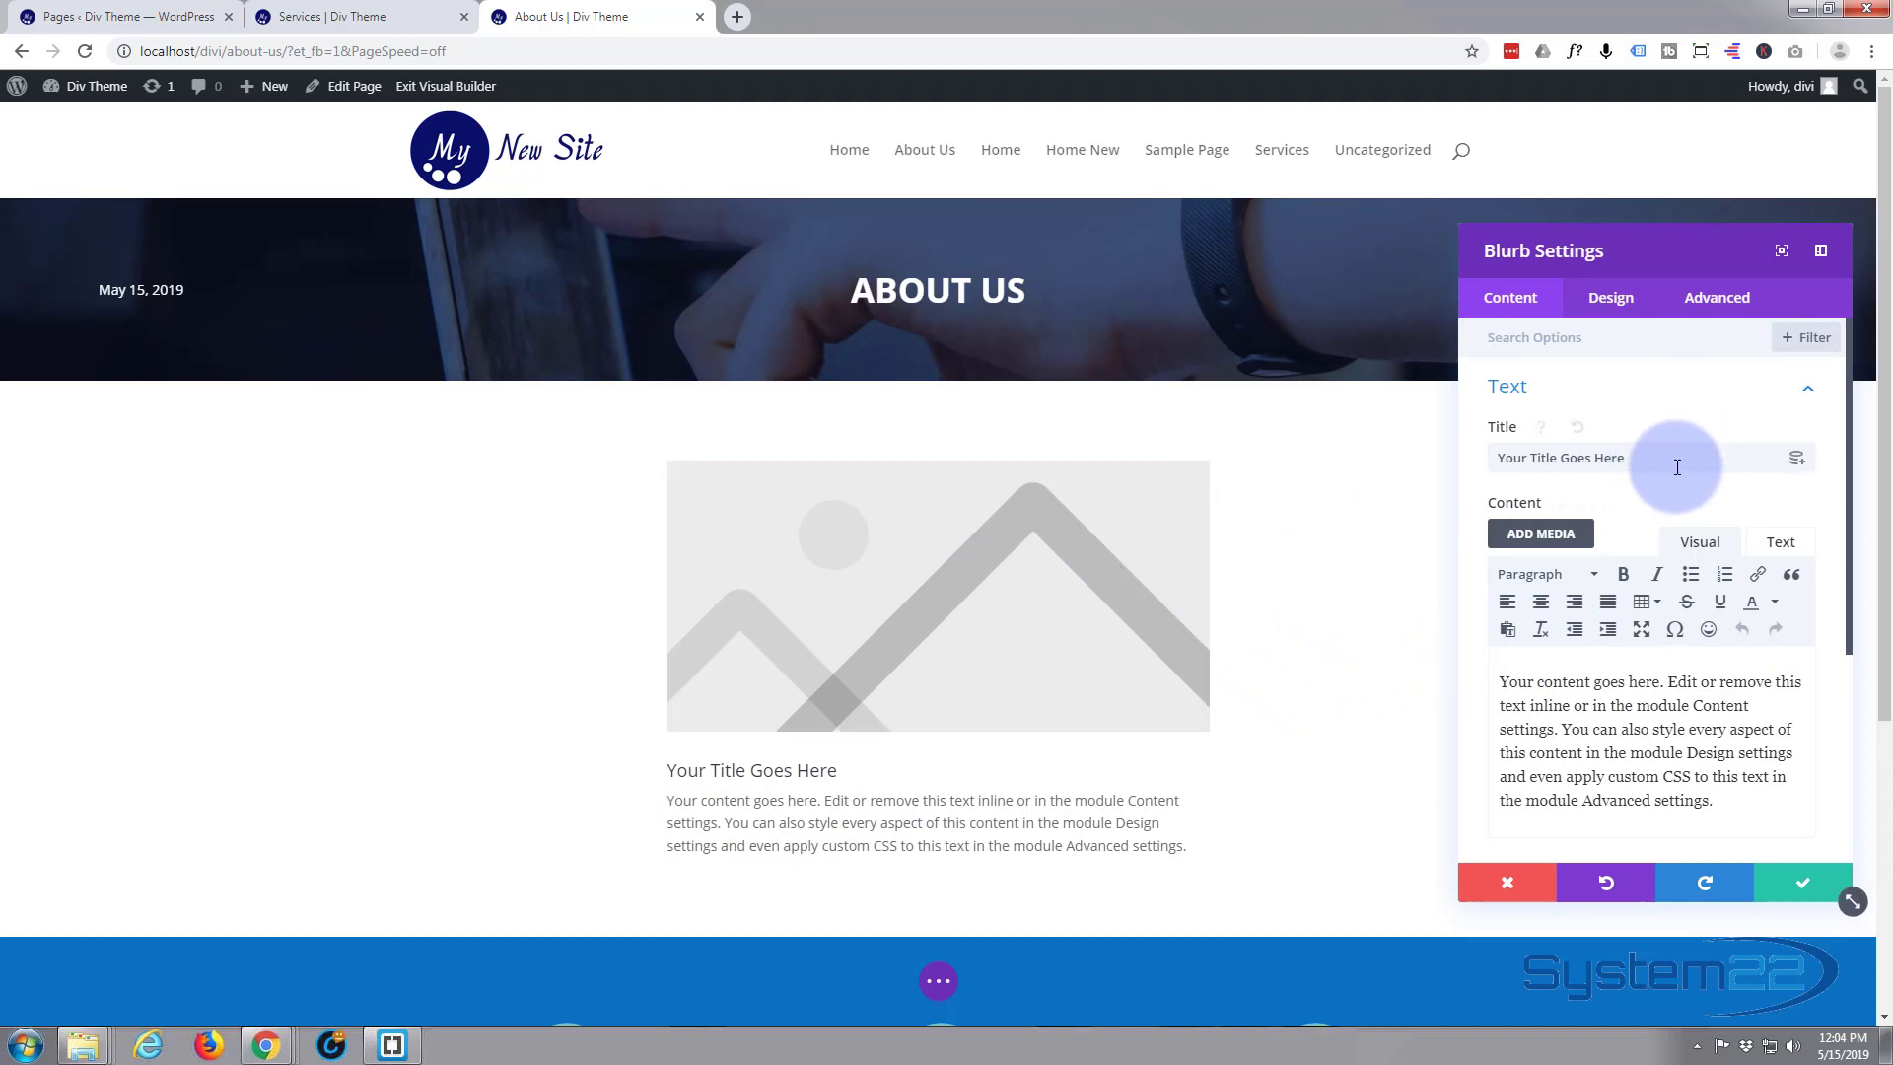
{"action": "scroll", "coordinate": [1679, 468], "scroll_direction": "down", "scroll_amount": 2}
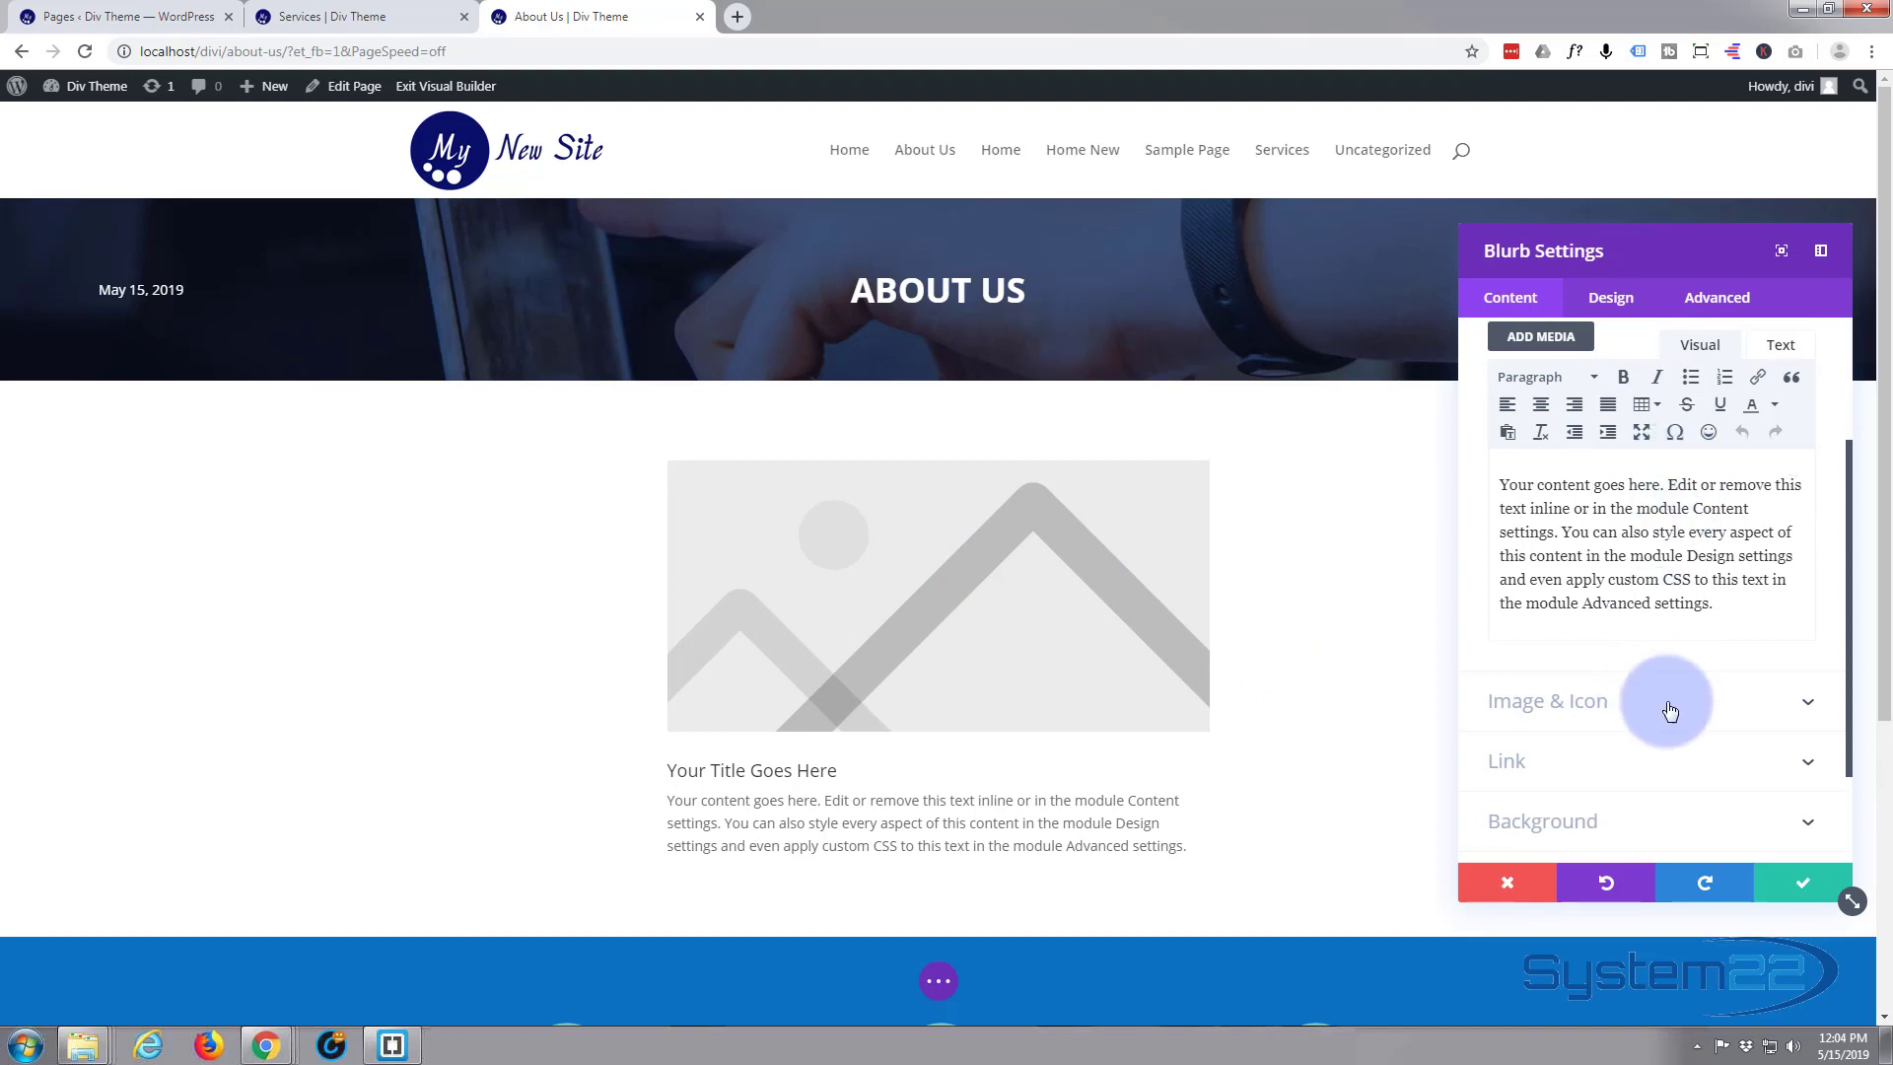
{"action": "left_click", "coordinate": [1670, 710]}
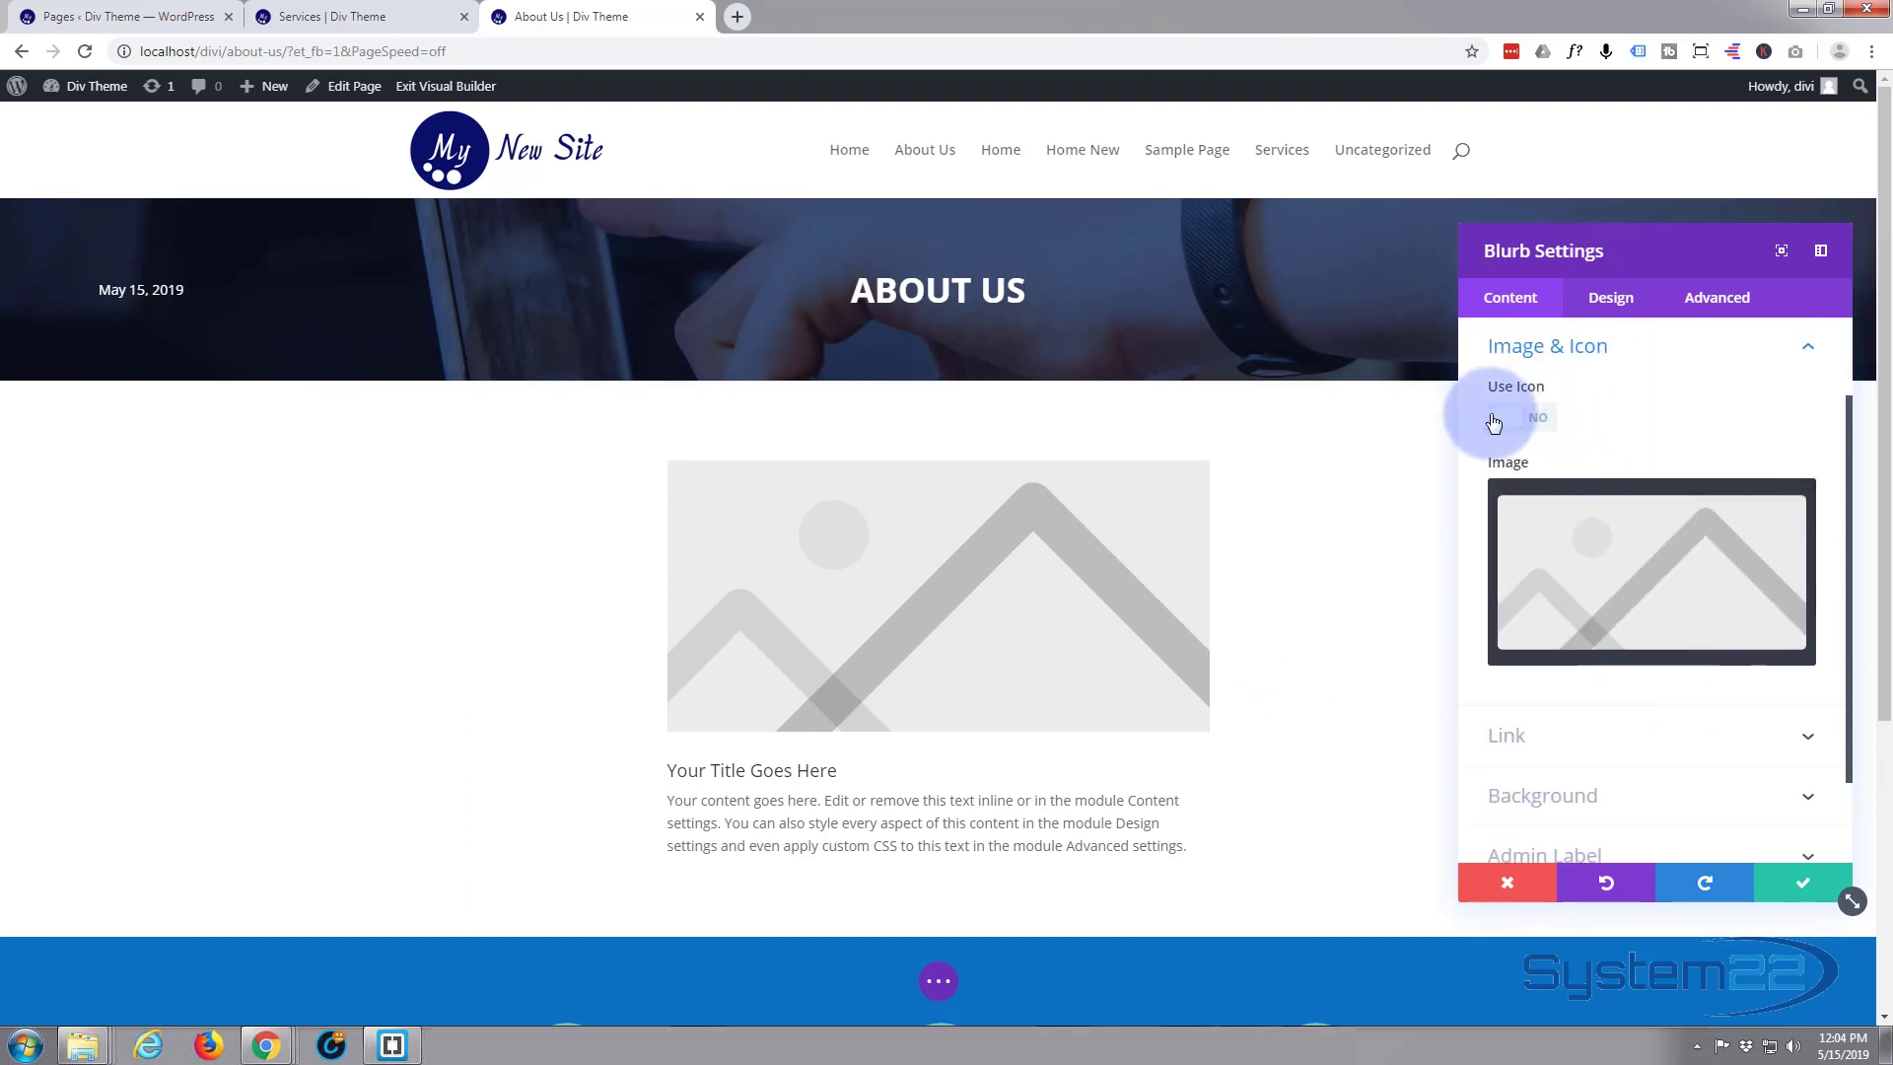
Turn on Use Icon for the blurb, browse the available icons, and turn the option back off
{"action": "left_click", "coordinate": [1509, 298]}
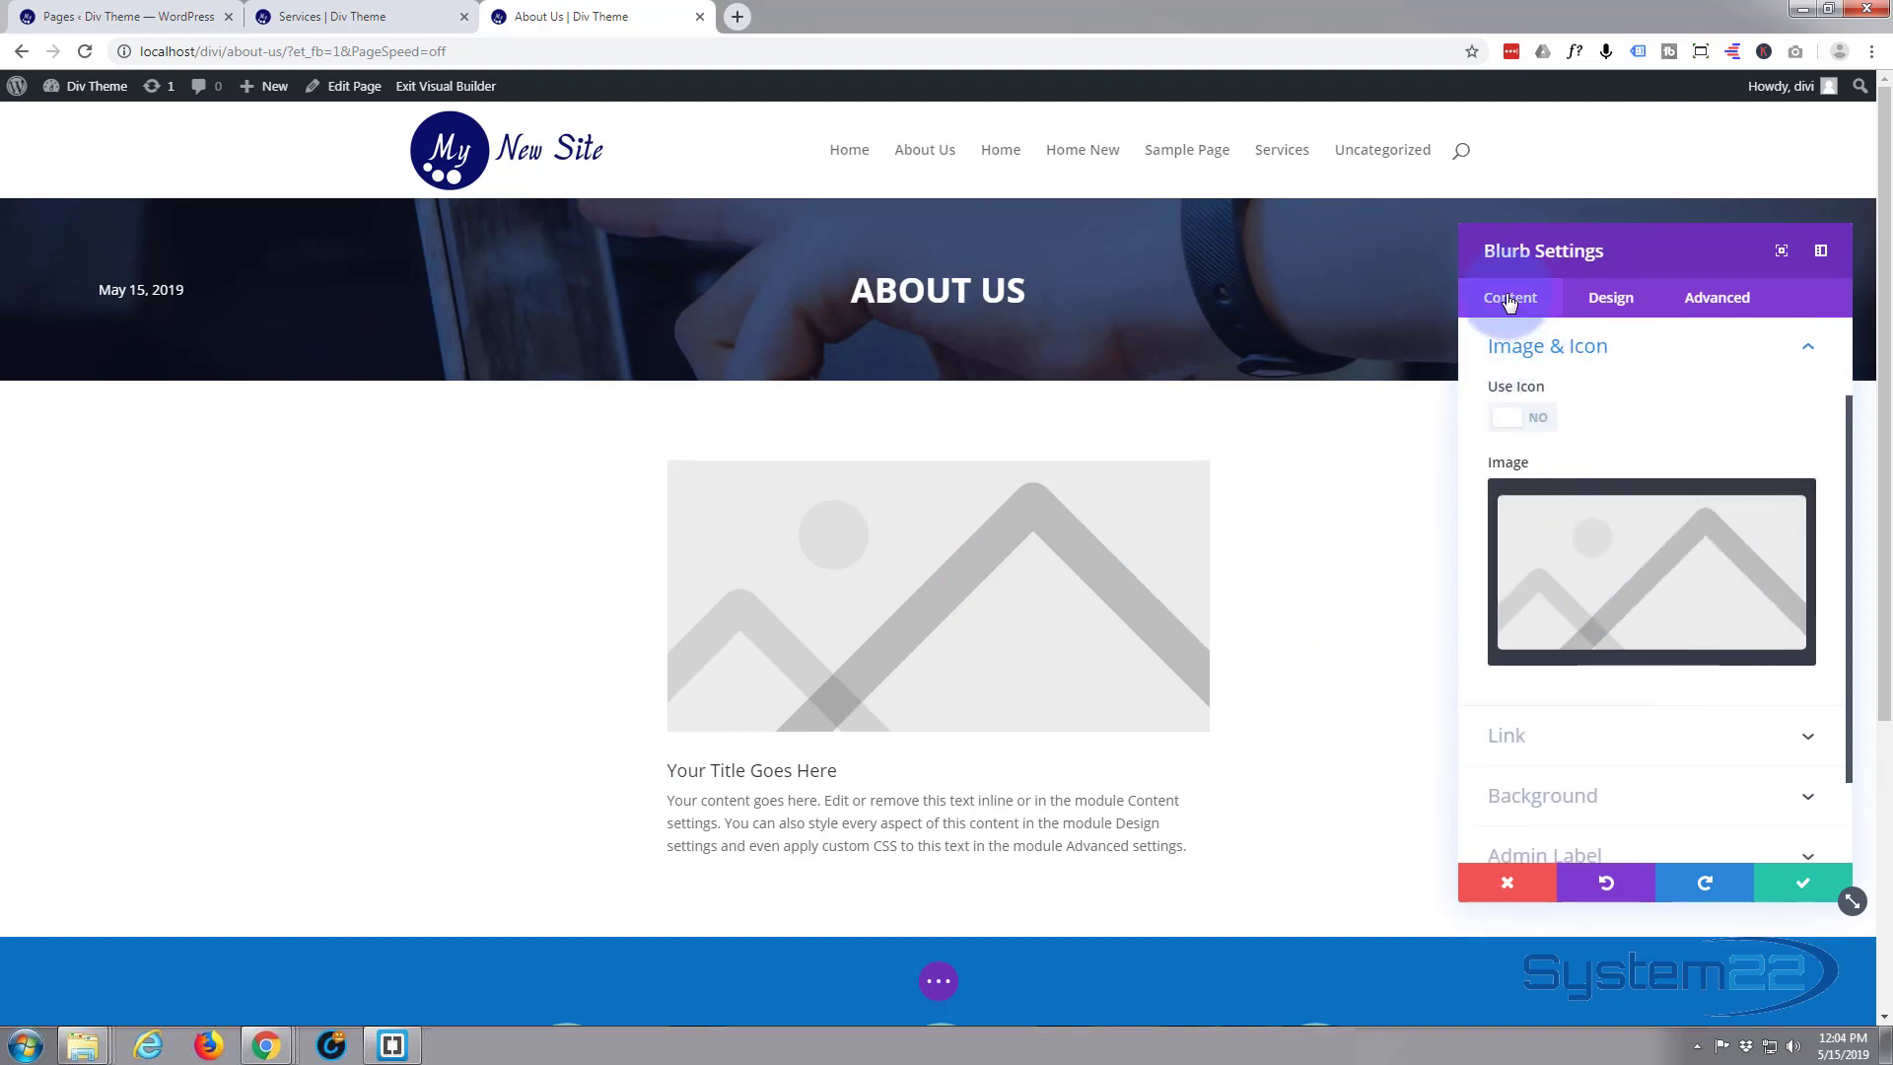
{"action": "left_click", "coordinate": [1557, 422]}
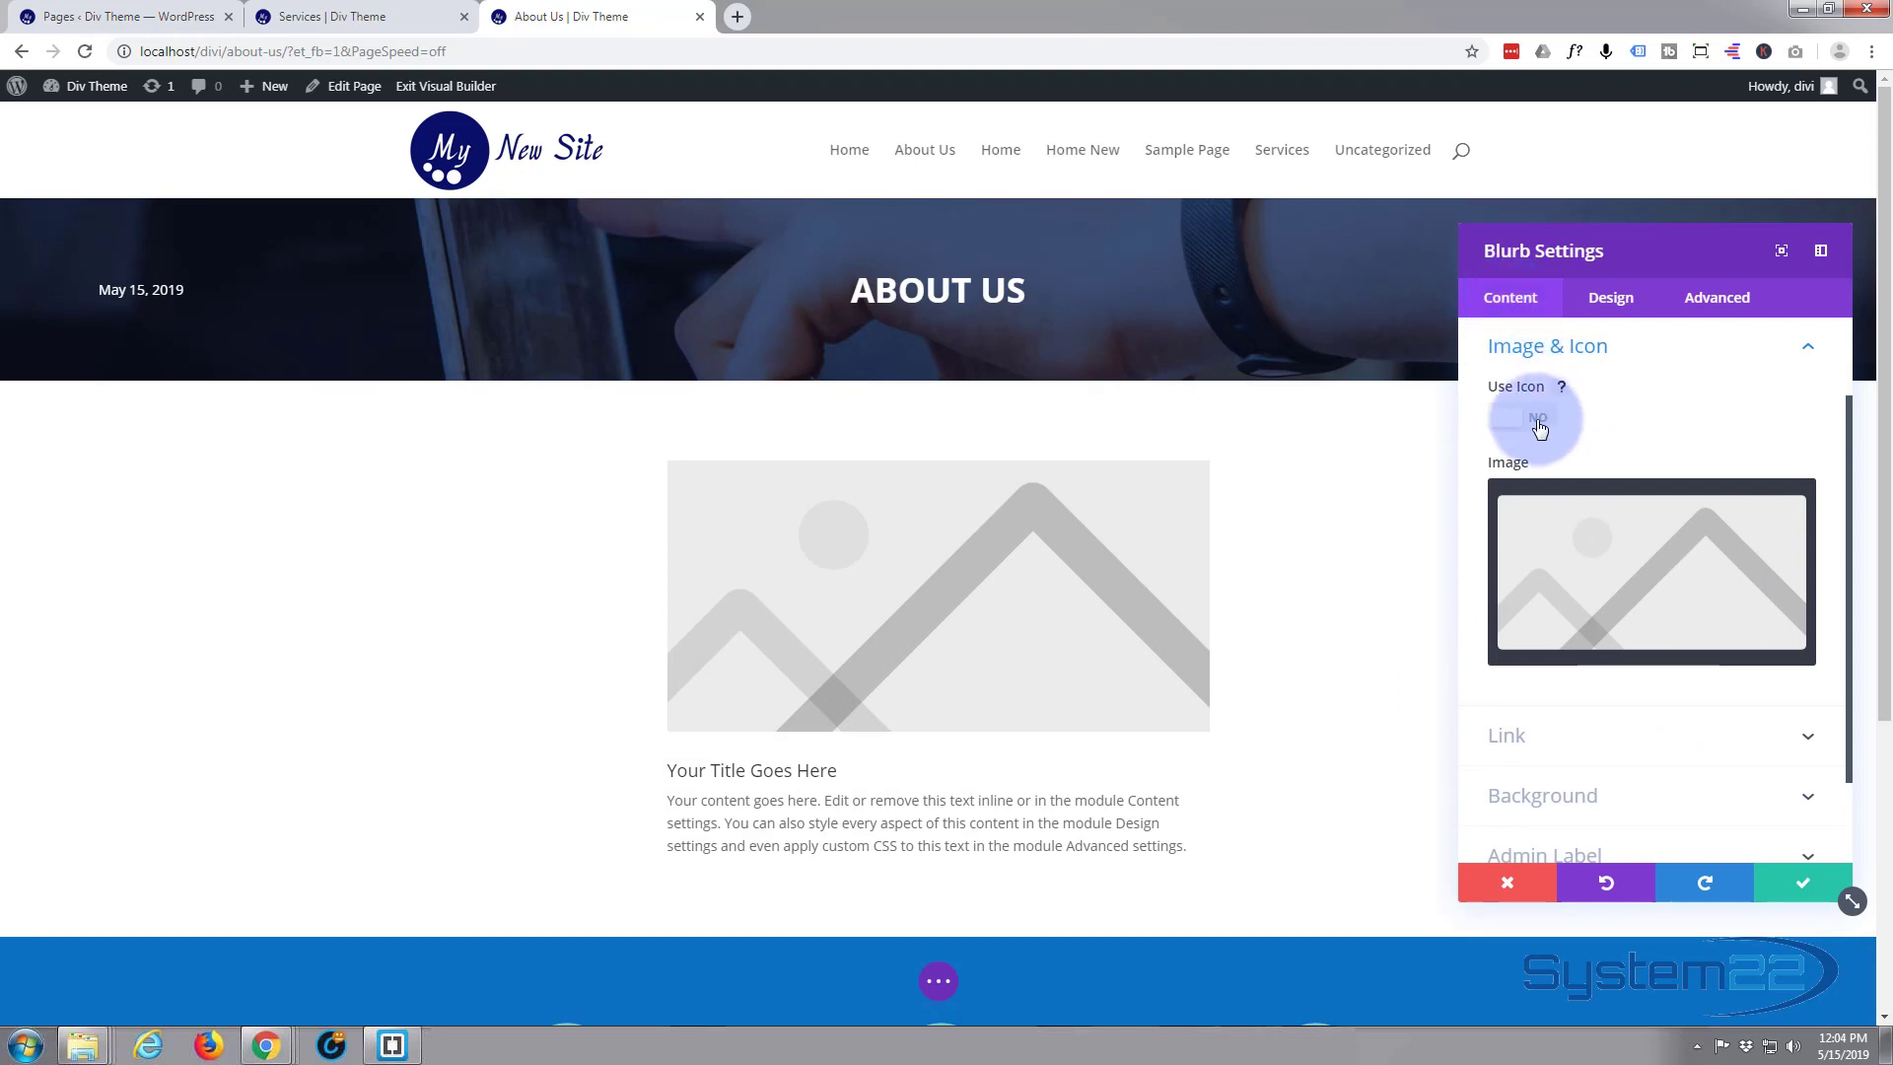
{"action": "left_click", "coordinate": [1544, 420]}
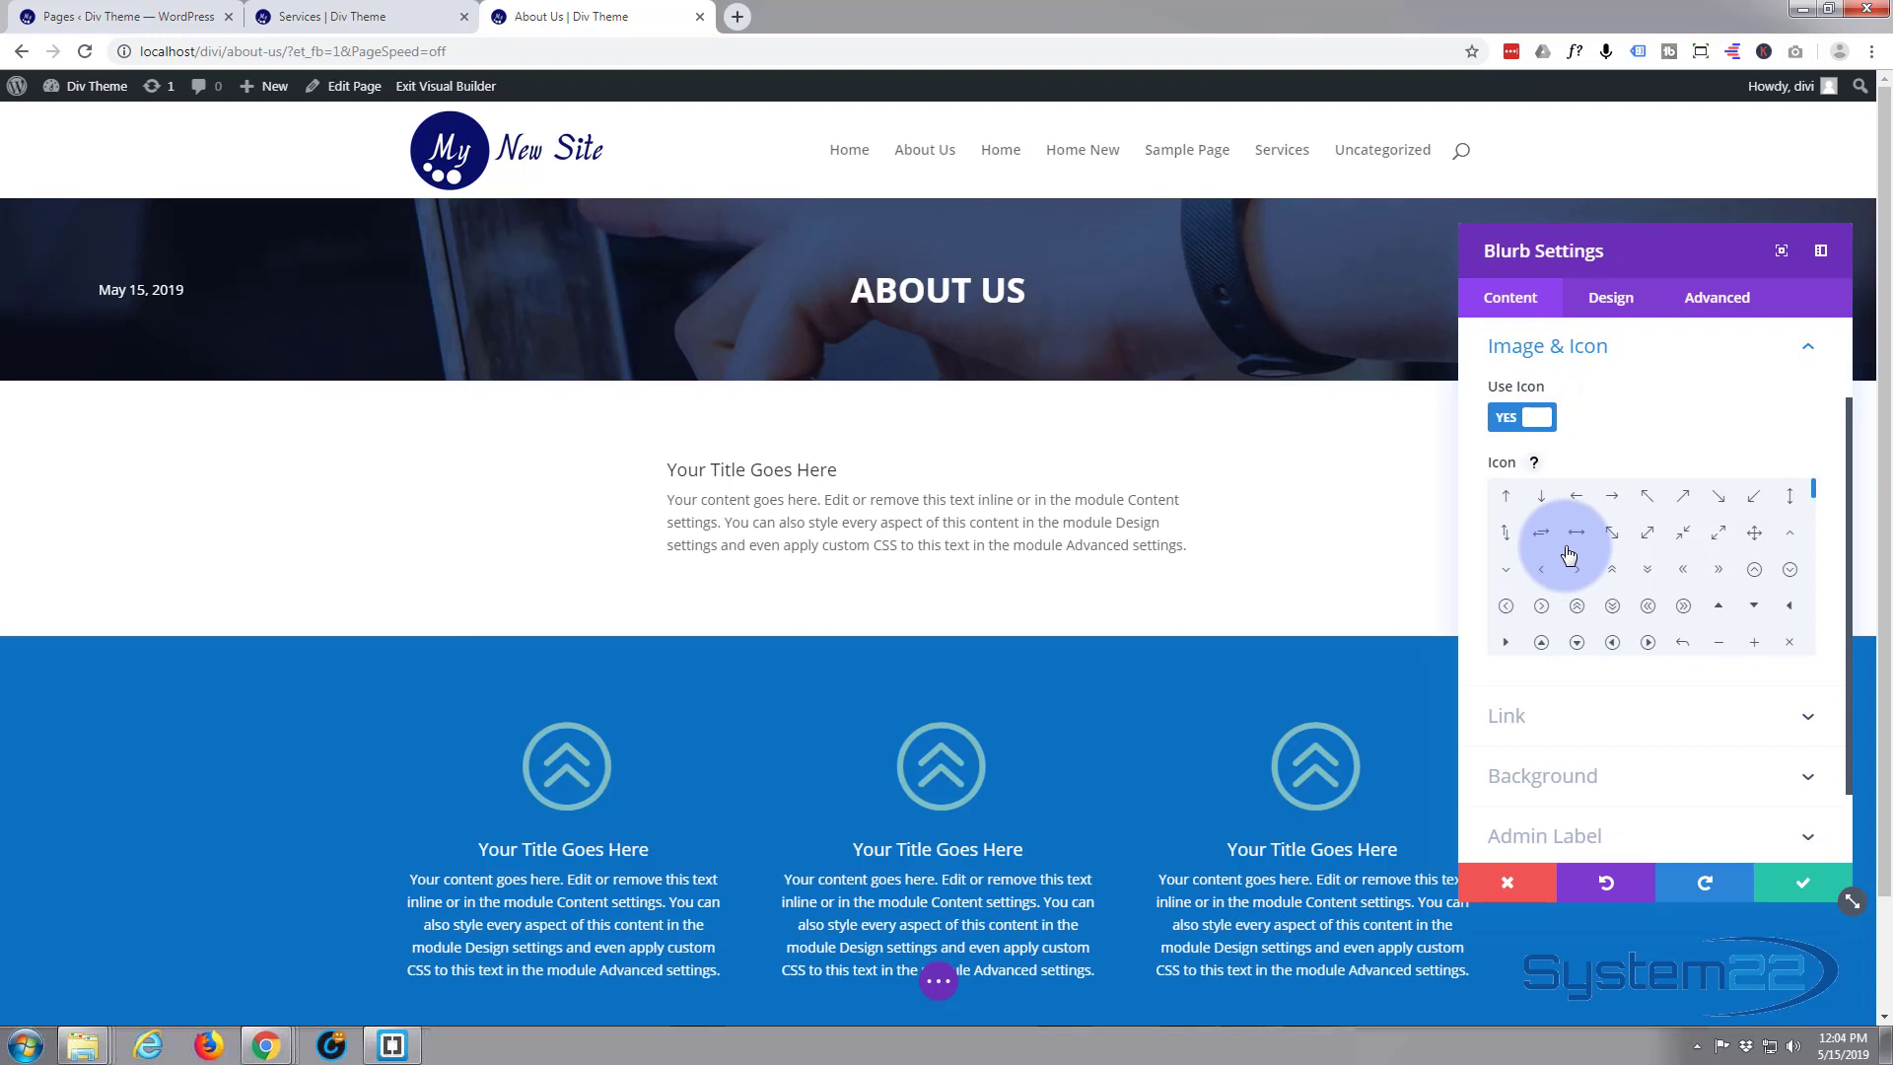
{"action": "scroll", "coordinate": [1568, 554], "scroll_direction": "down", "scroll_amount": 5}
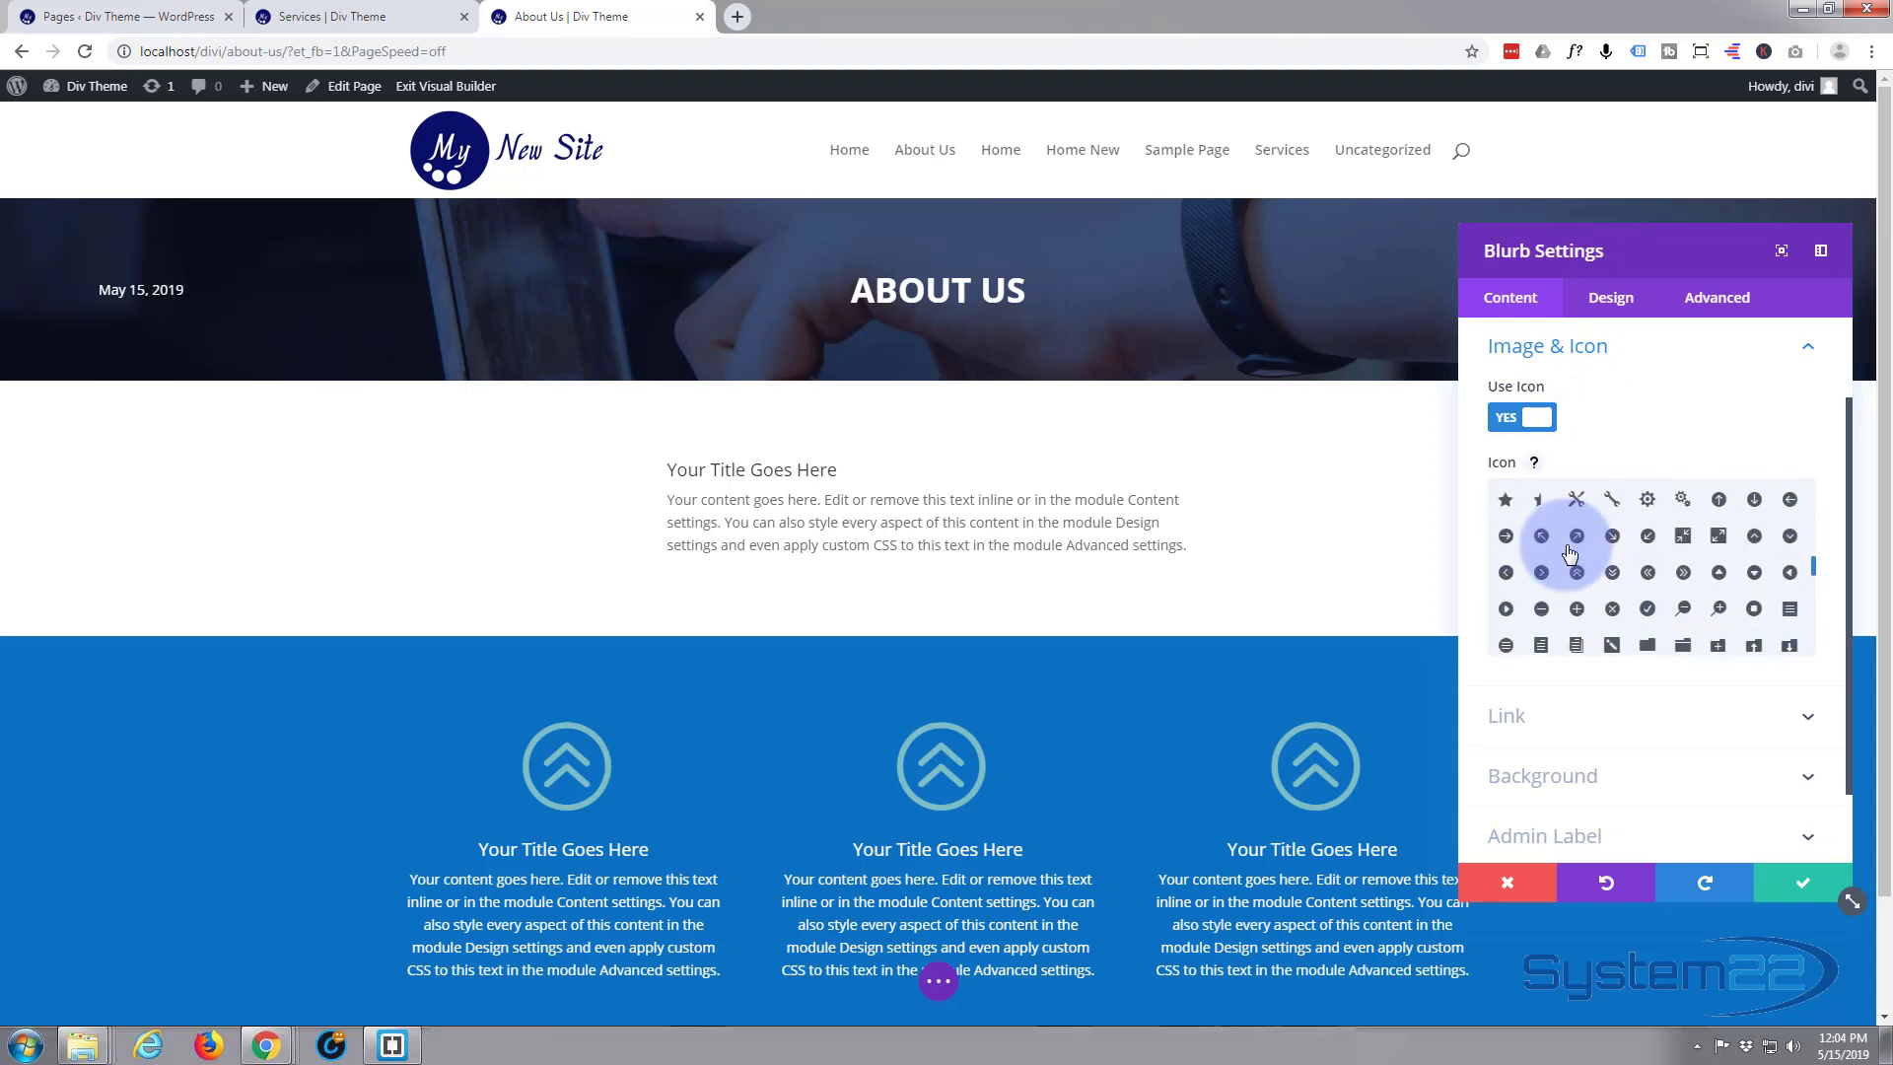
{"action": "scroll", "coordinate": [1568, 554], "scroll_direction": "down", "scroll_amount": 10}
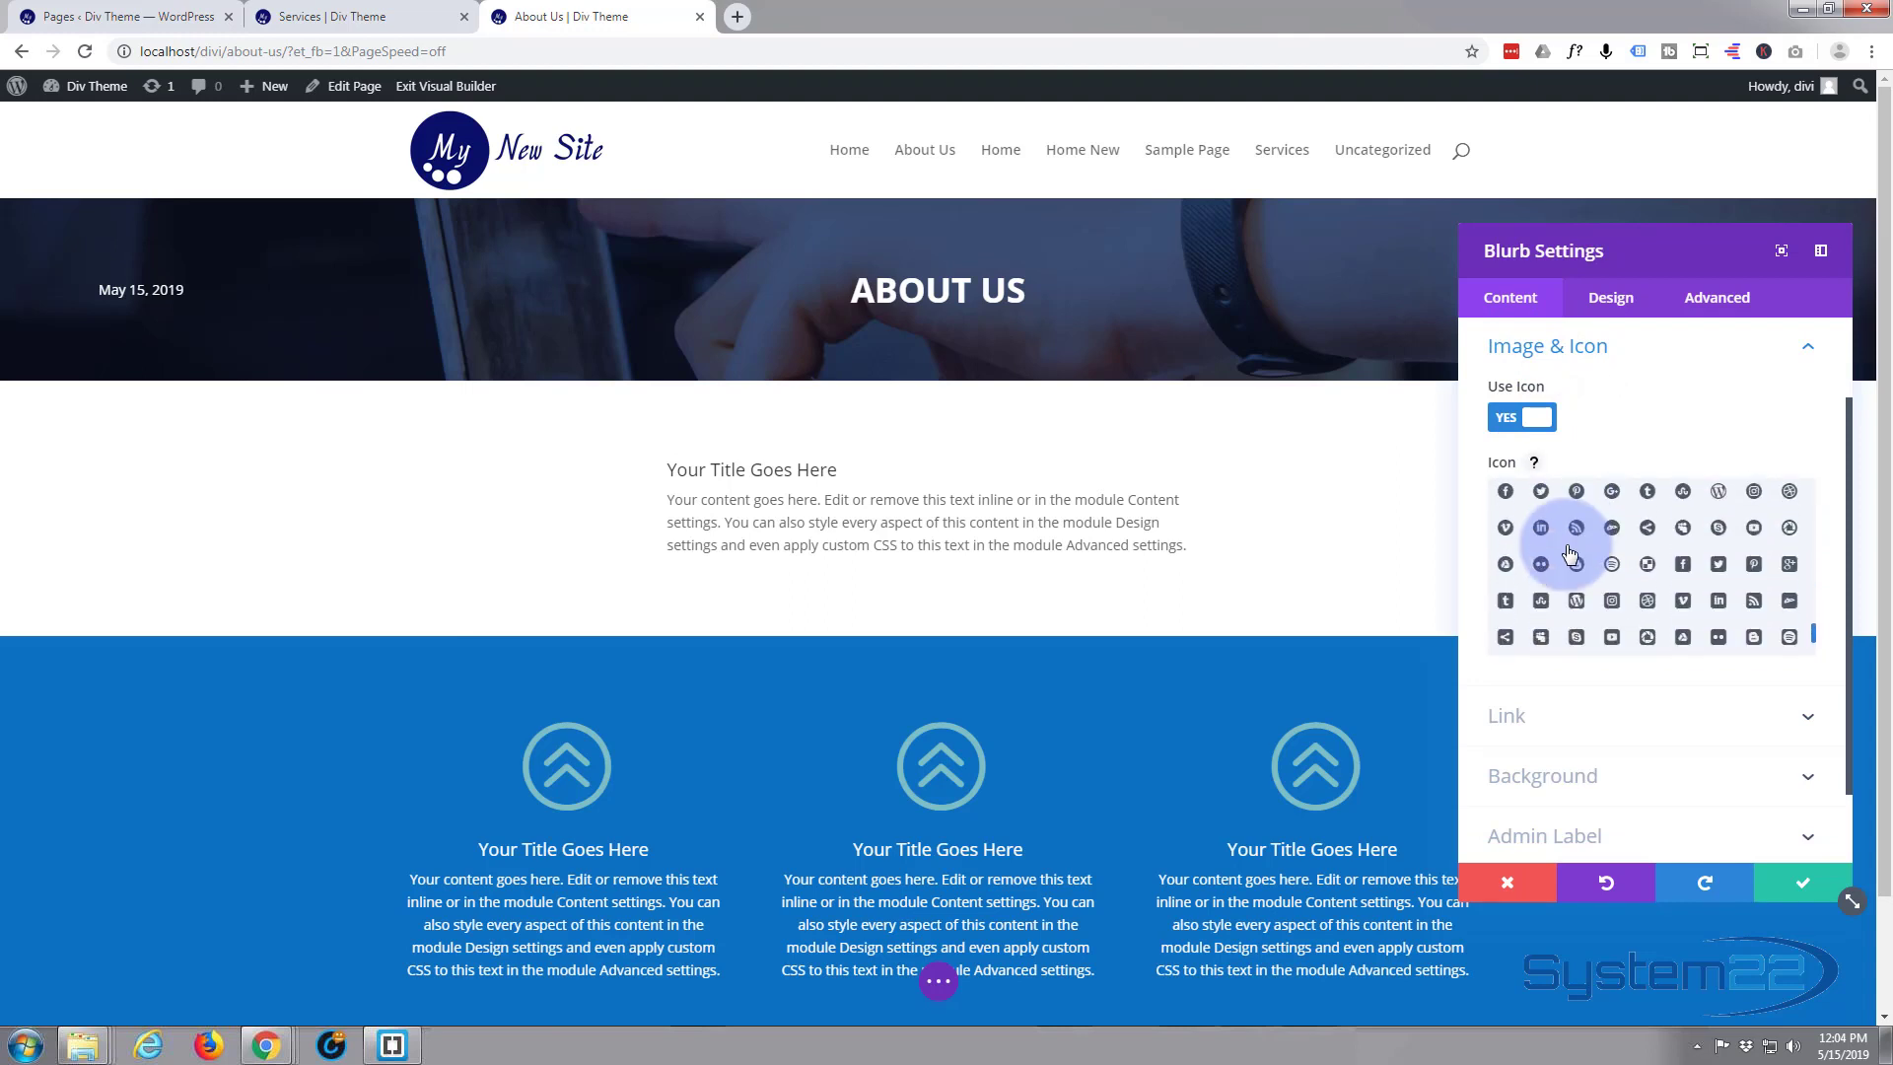
{"action": "scroll", "coordinate": [1570, 554], "scroll_direction": "down", "scroll_amount": 3}
{"action": "scroll", "coordinate": [1569, 554], "scroll_direction": "up", "scroll_amount": 15}
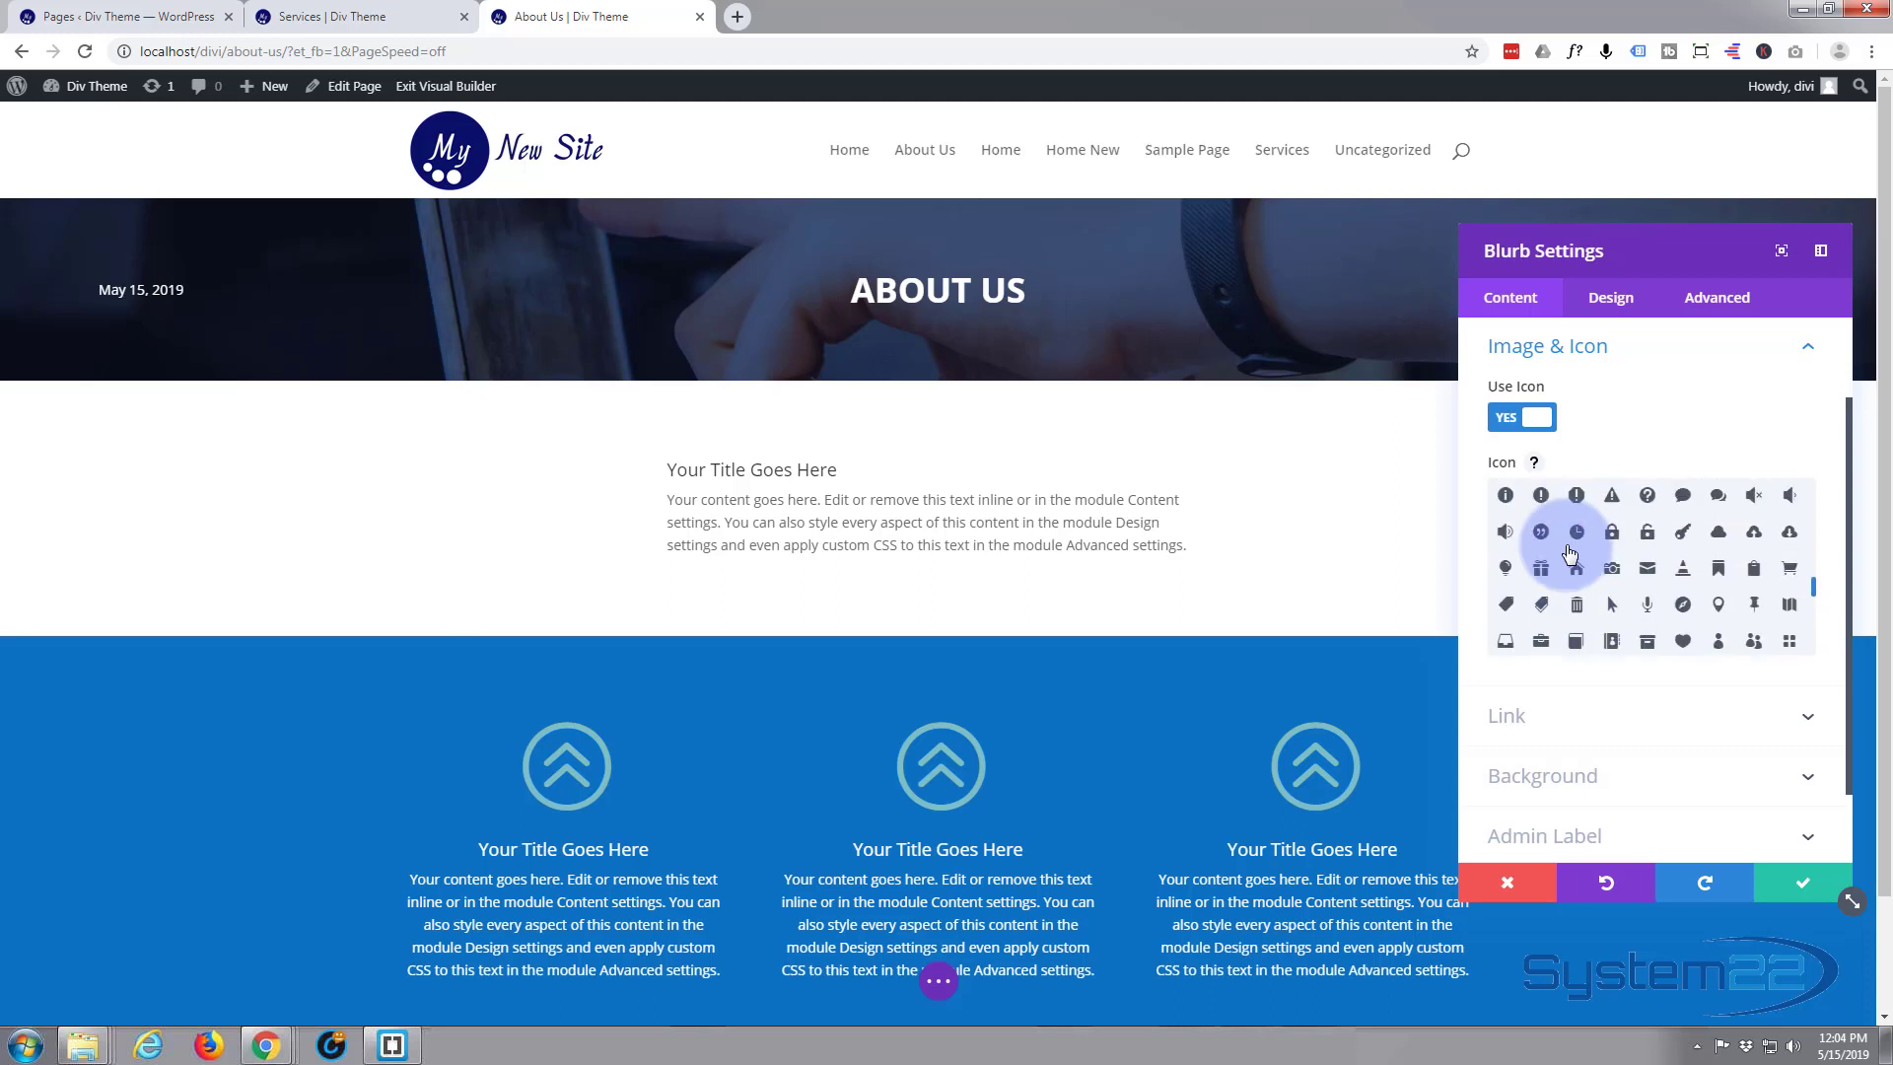
{"action": "left_click", "coordinate": [1511, 419]}
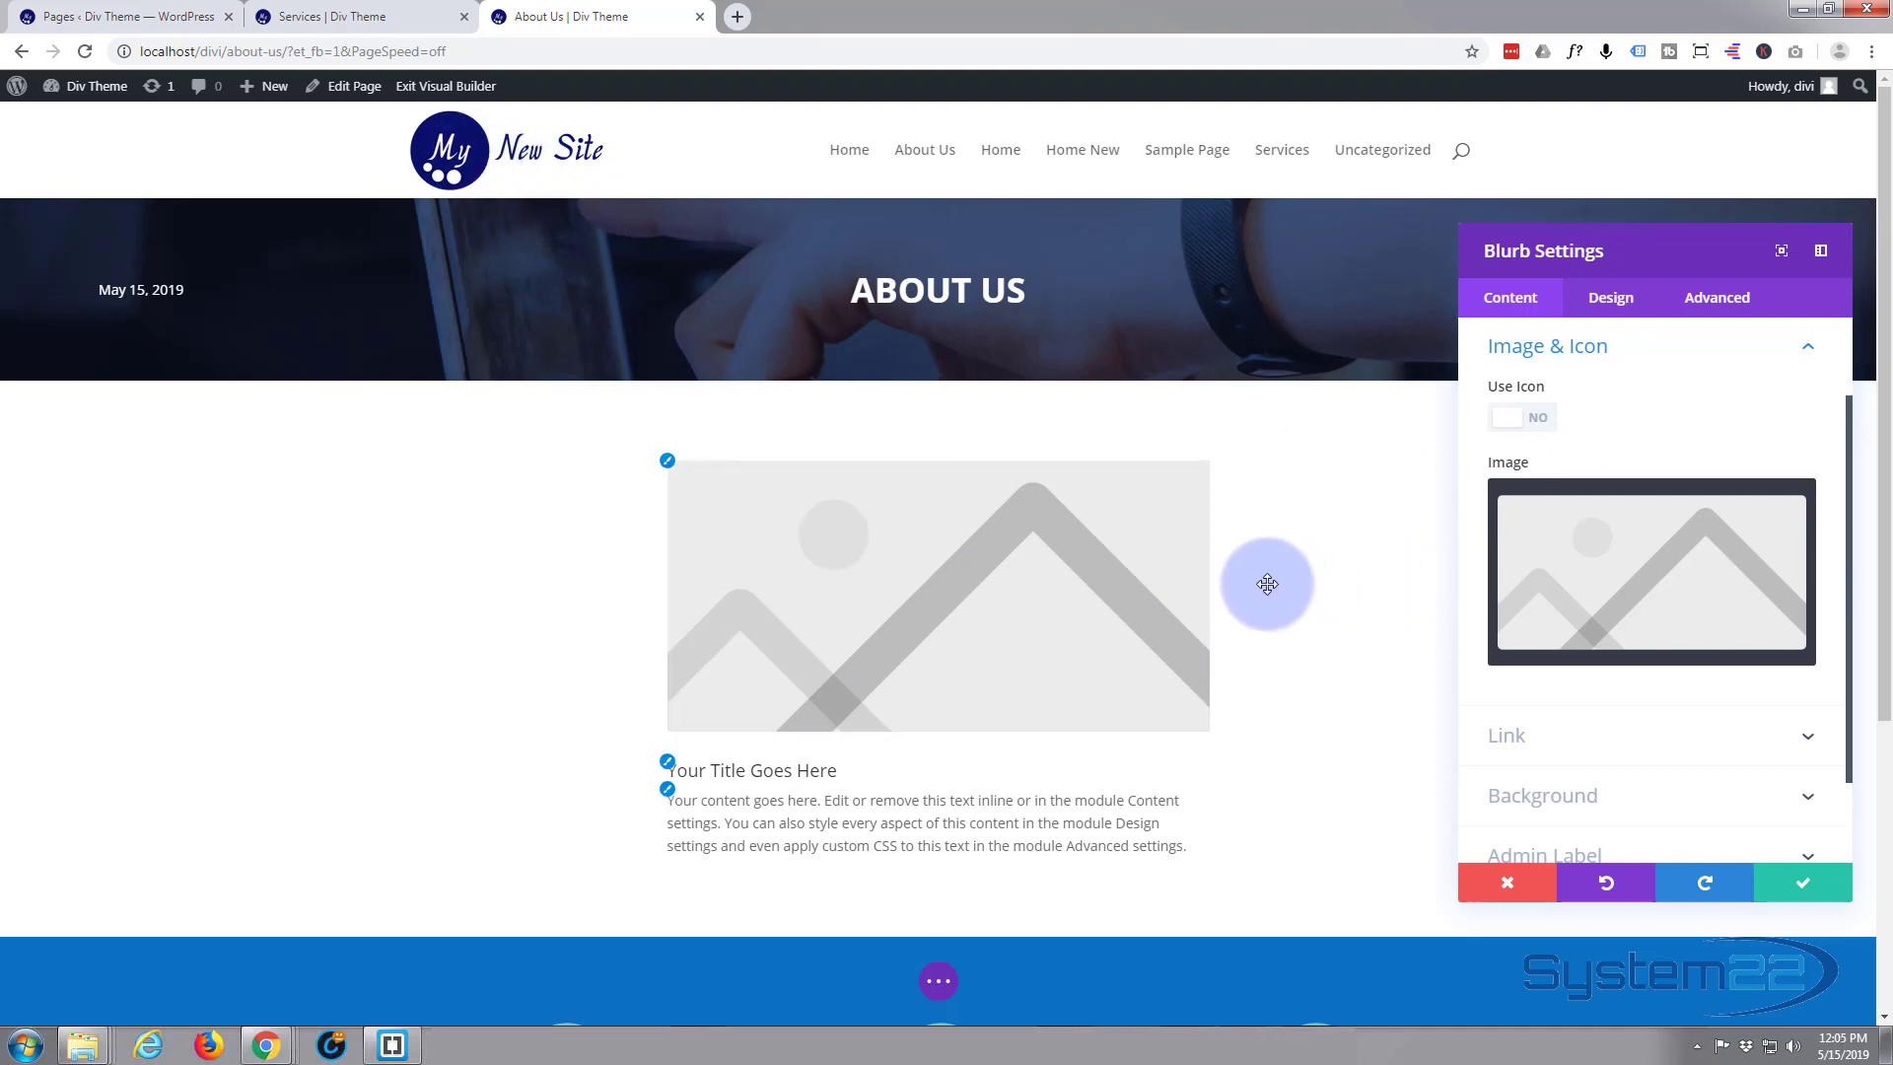
Replace the blurb's placeholder image with the round favicon.png logo from the Media Library
{"action": "mouse_move", "coordinate": [1656, 562]}
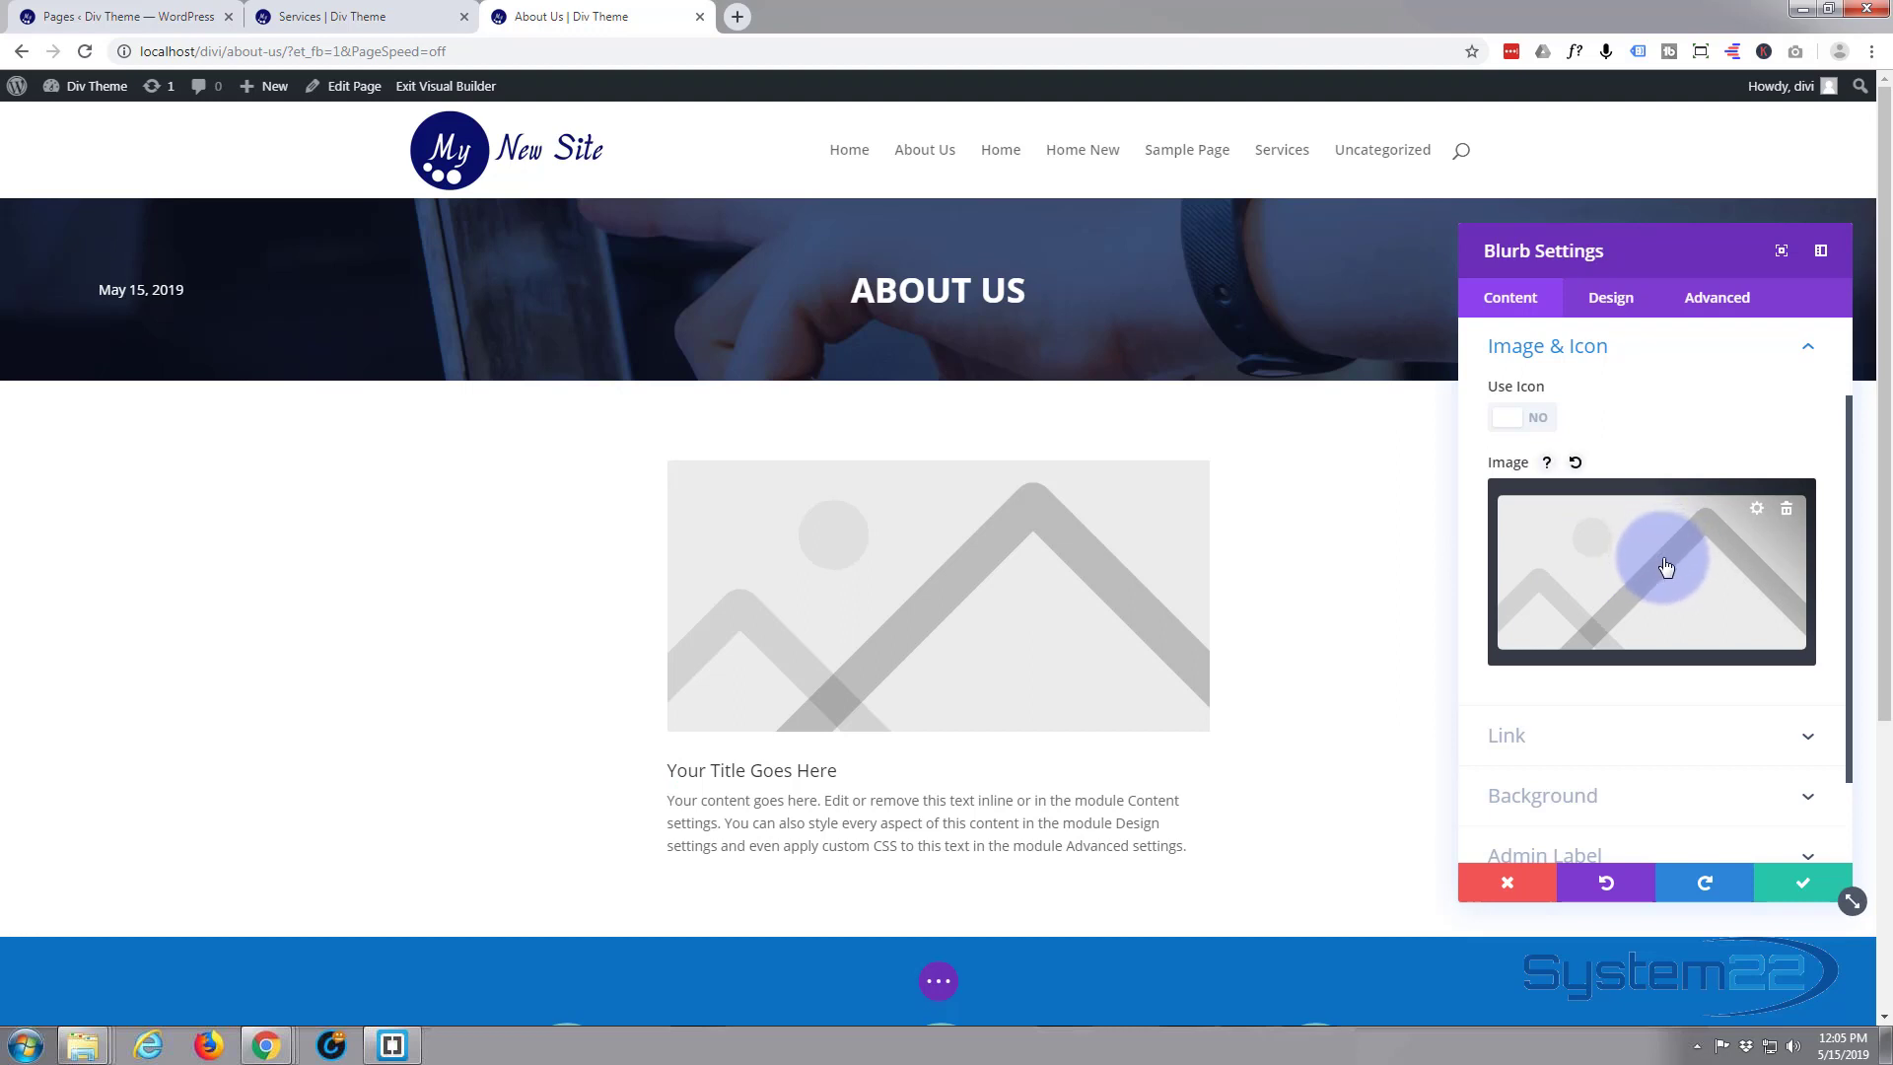
{"action": "left_click", "coordinate": [1666, 566]}
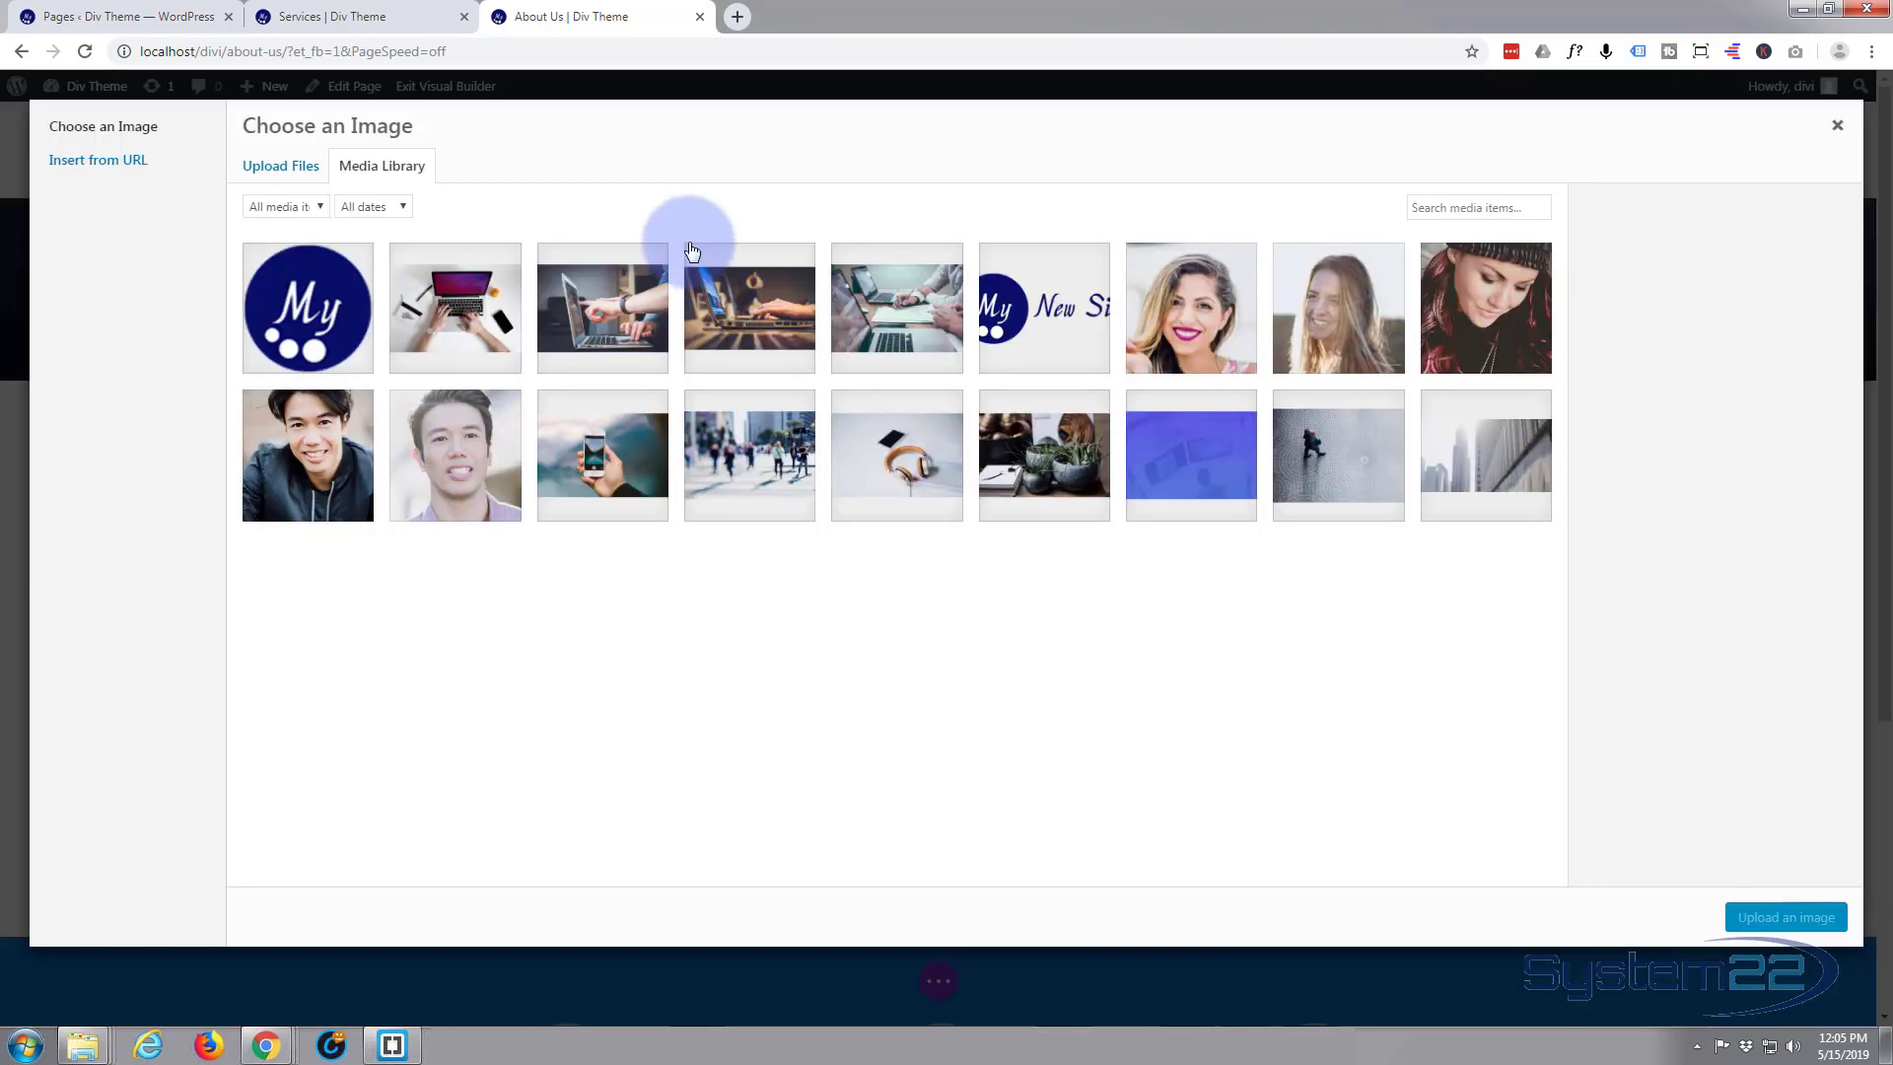
{"action": "left_click", "coordinate": [315, 296]}
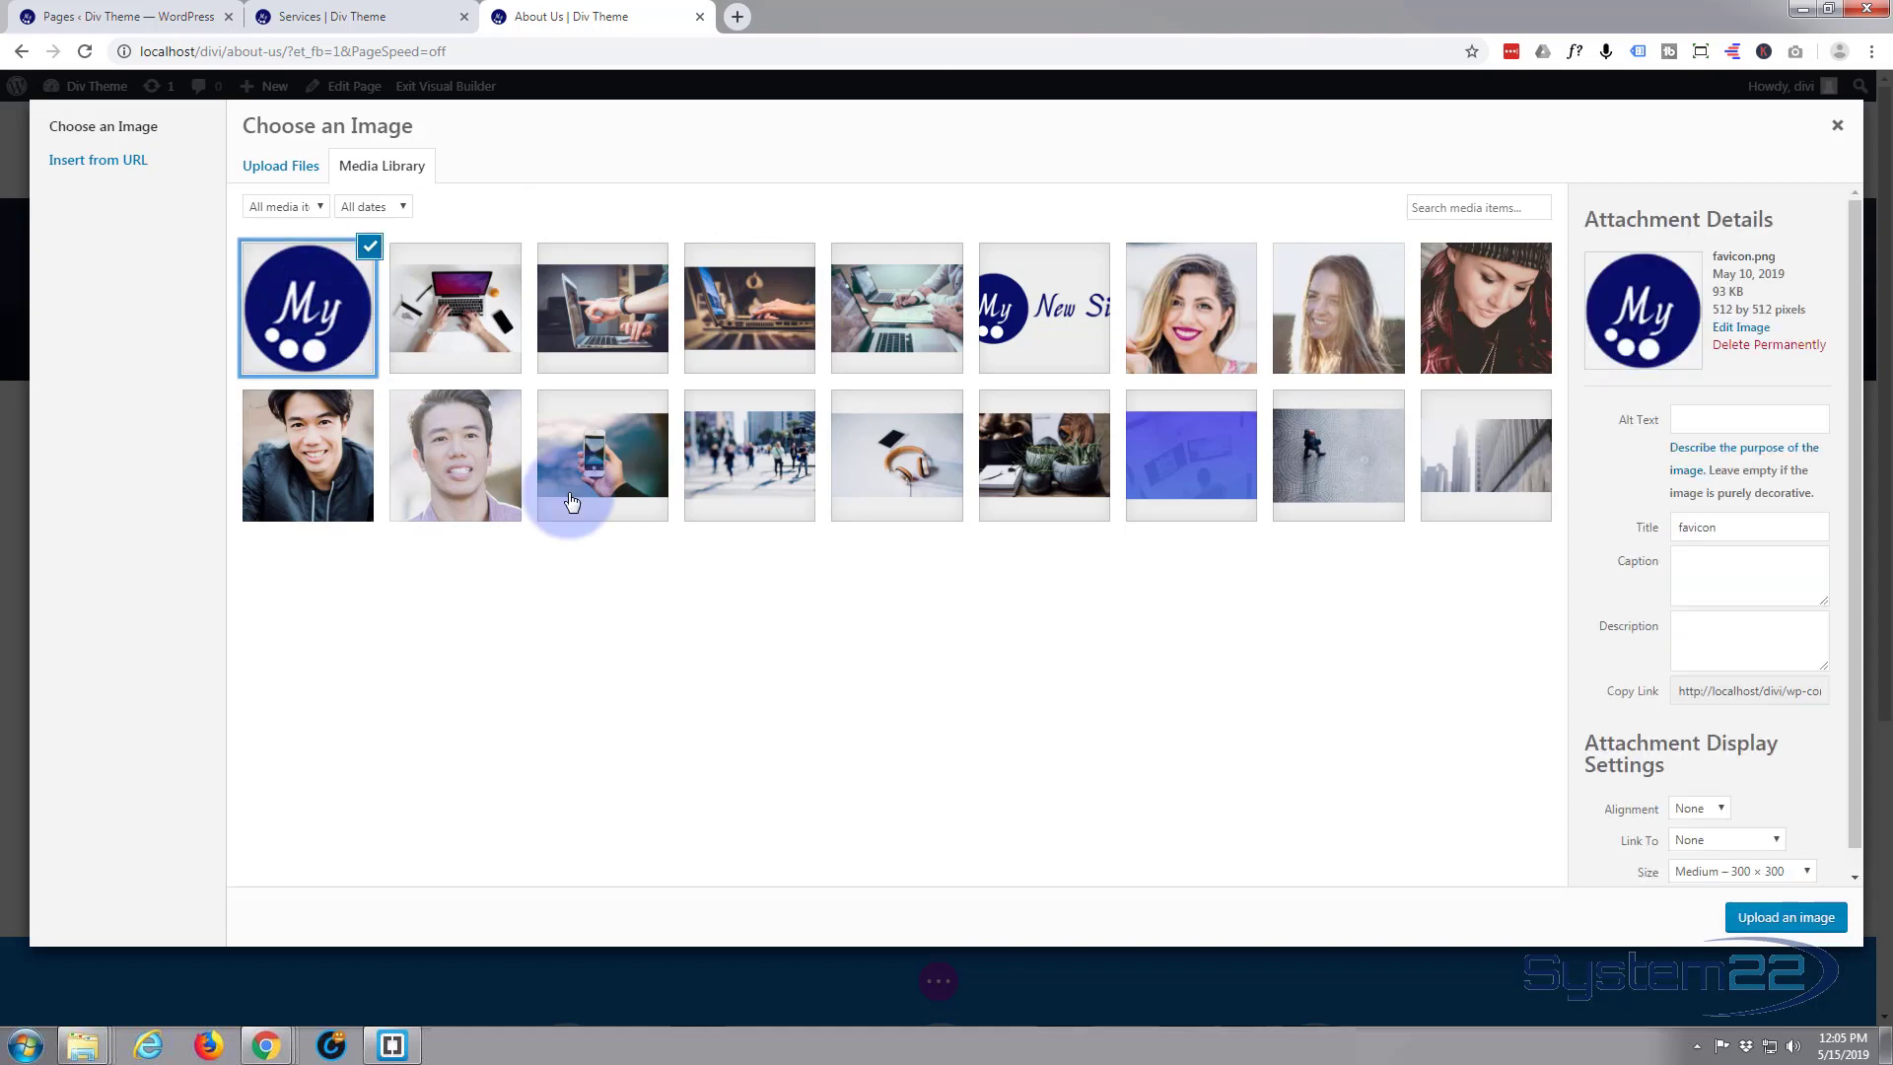
{"action": "left_click", "coordinate": [1777, 920]}
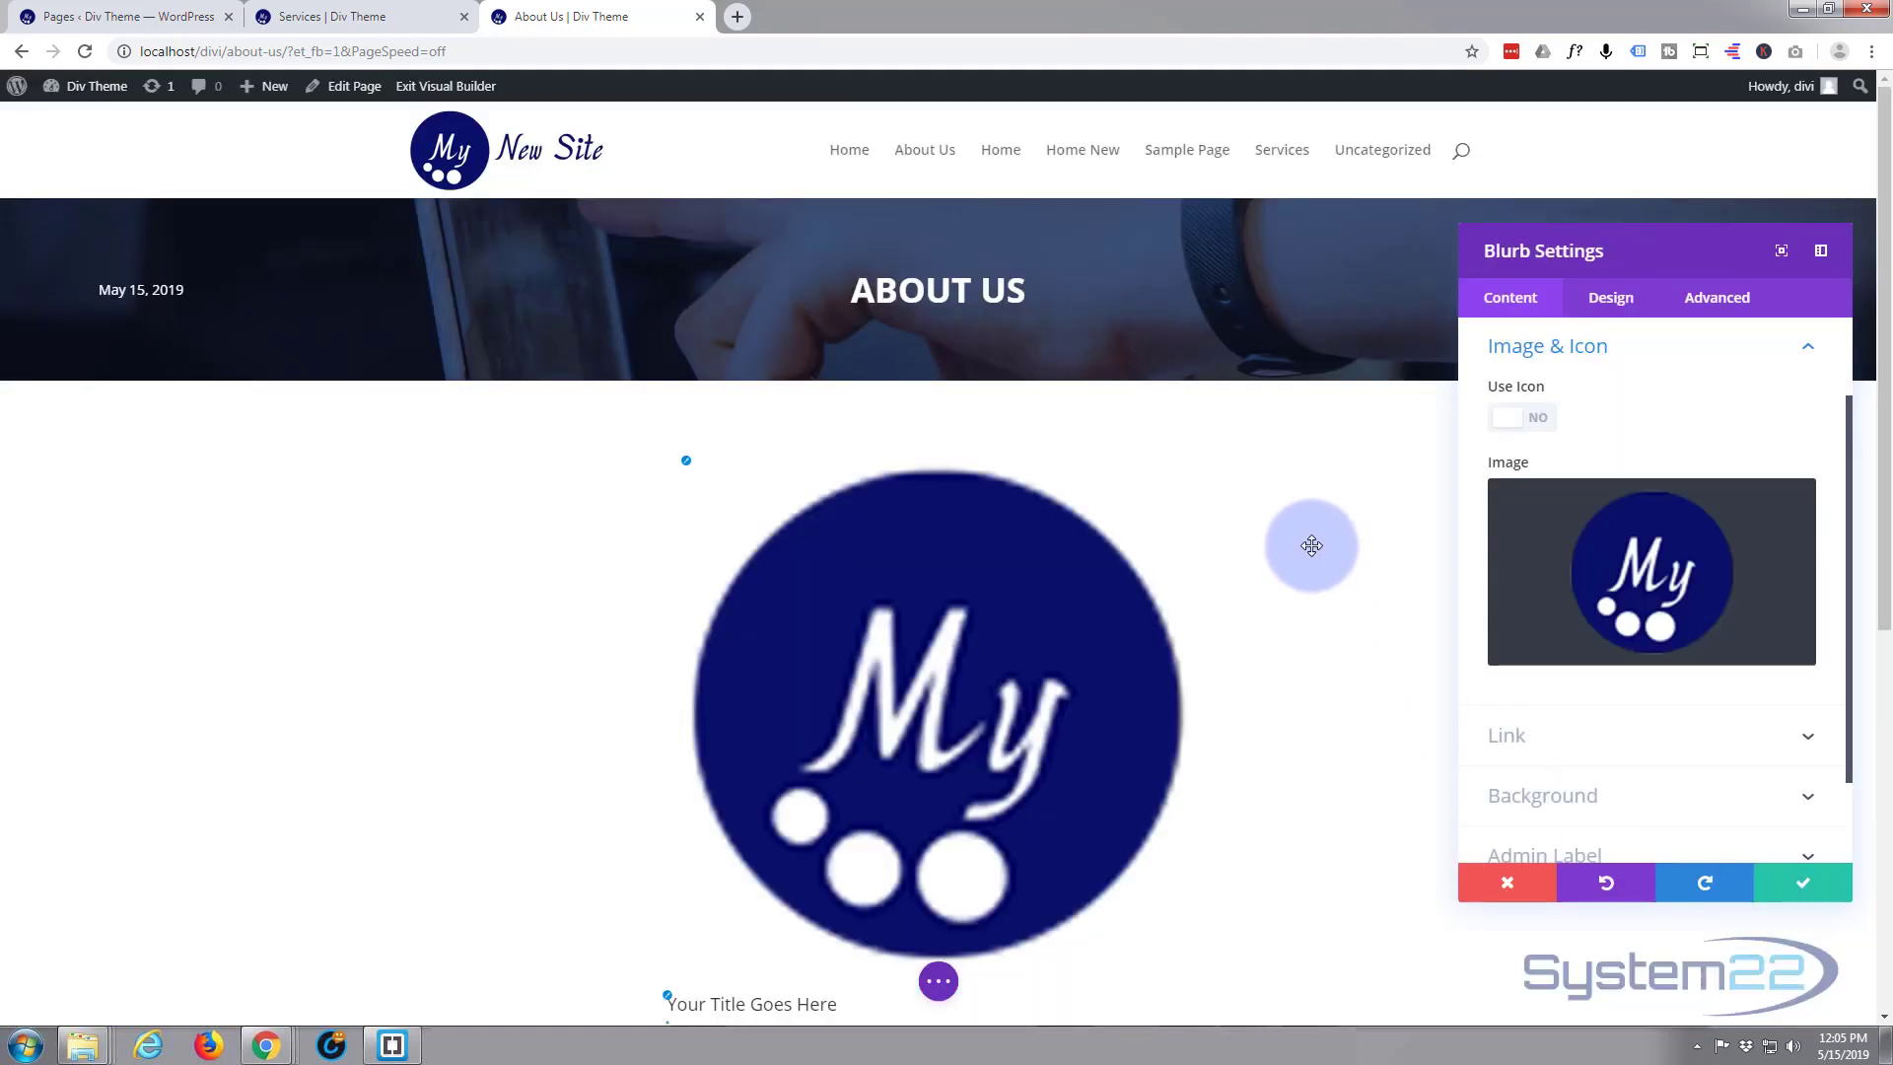
Add custom CSS to the blurb's image that sets its size: height:150px;width:150px;
{"action": "scroll", "coordinate": [1324, 536], "scroll_direction": "down", "scroll_amount": 2}
{"action": "scroll", "coordinate": [1324, 535], "scroll_direction": "down", "scroll_amount": 1}
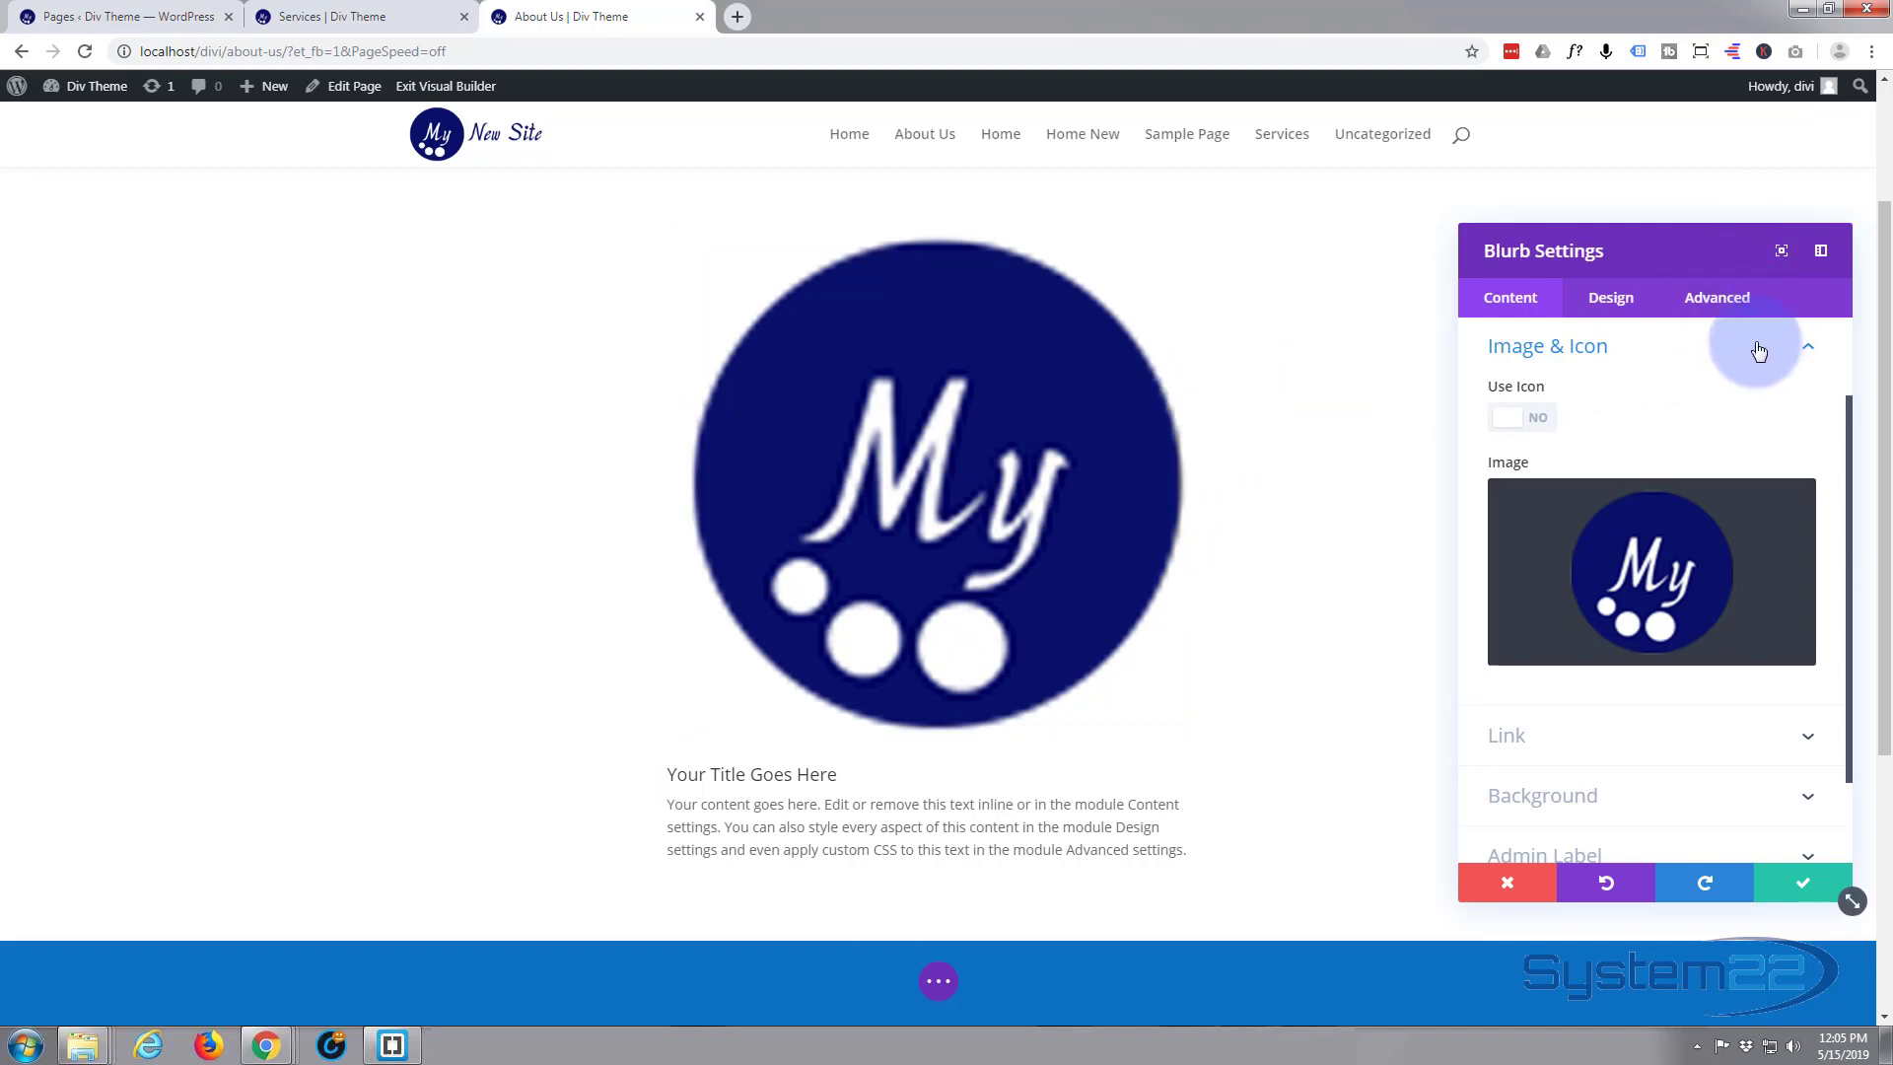
{"action": "left_click", "coordinate": [1720, 301]}
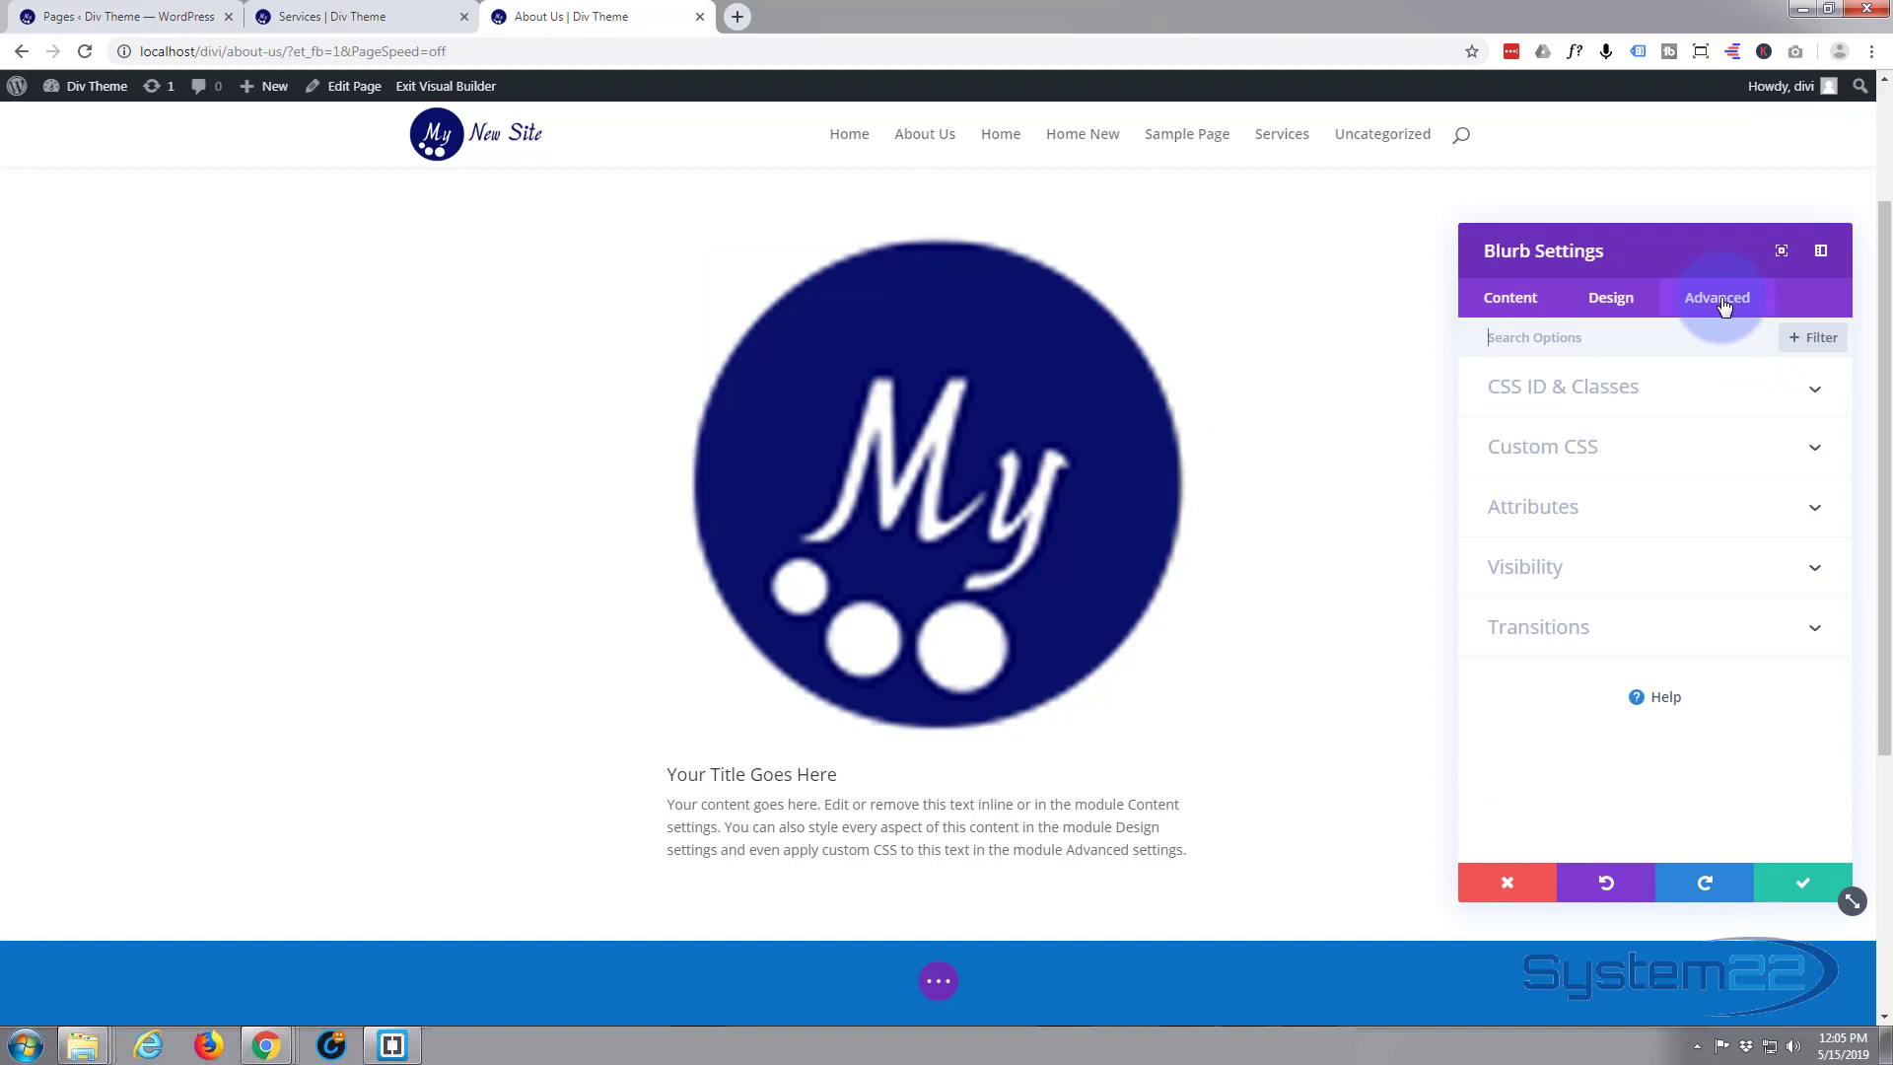
{"action": "left_click", "coordinate": [1664, 442]}
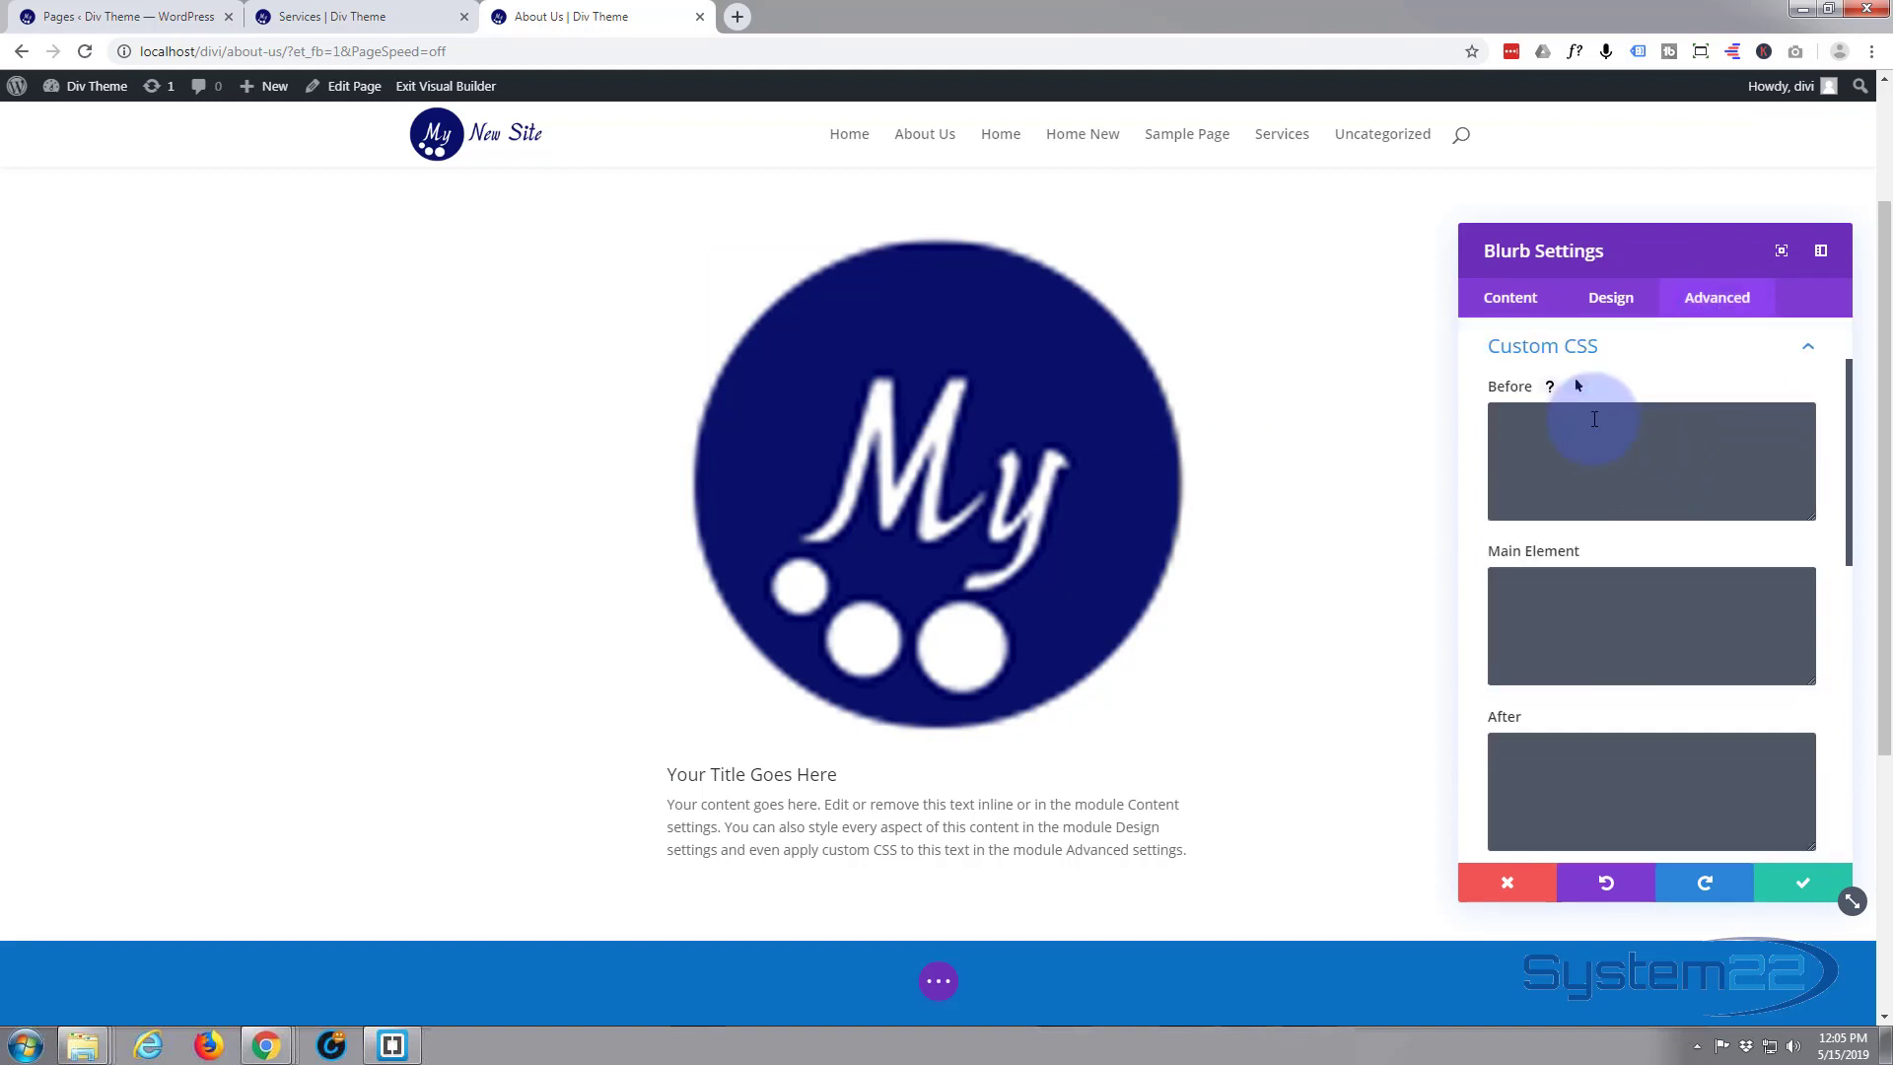
{"action": "scroll", "coordinate": [1593, 419], "scroll_direction": "down", "scroll_amount": 3}
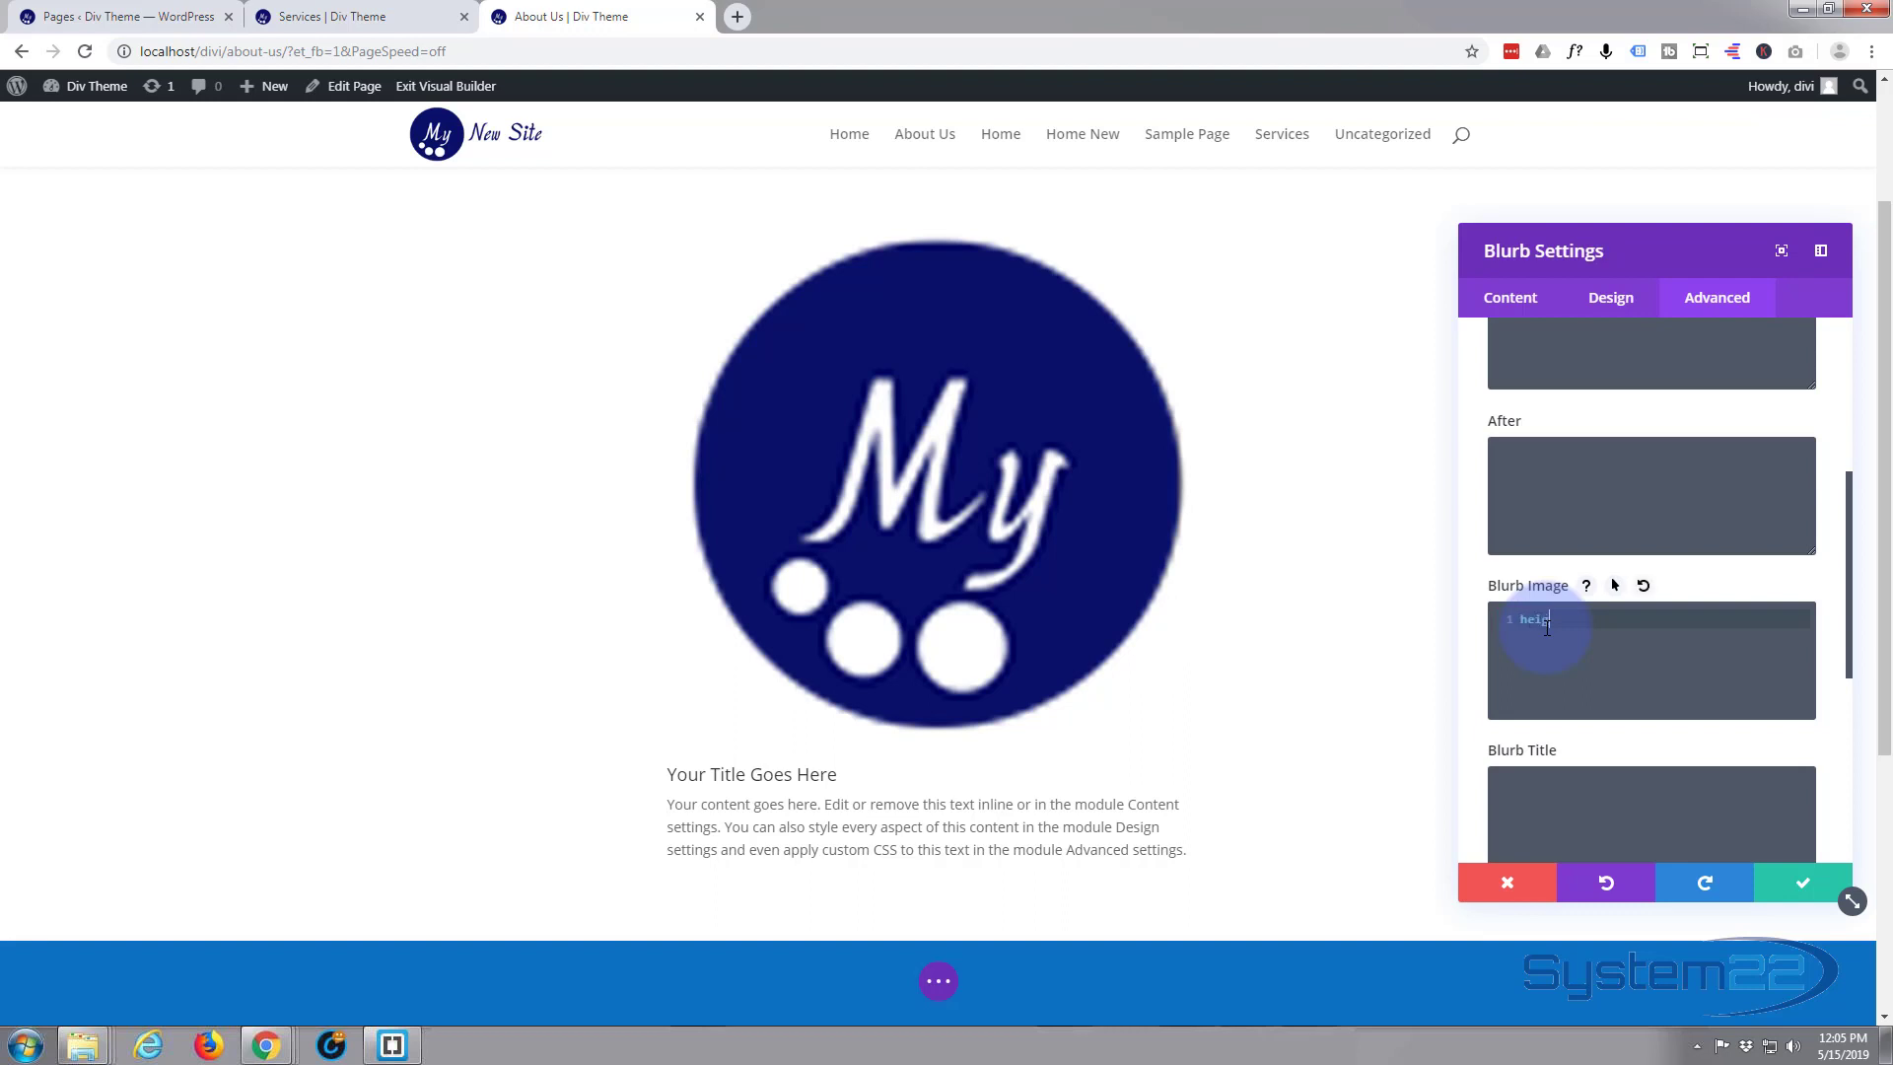
{"action": "type", "text": ":150px;width:150px;"}
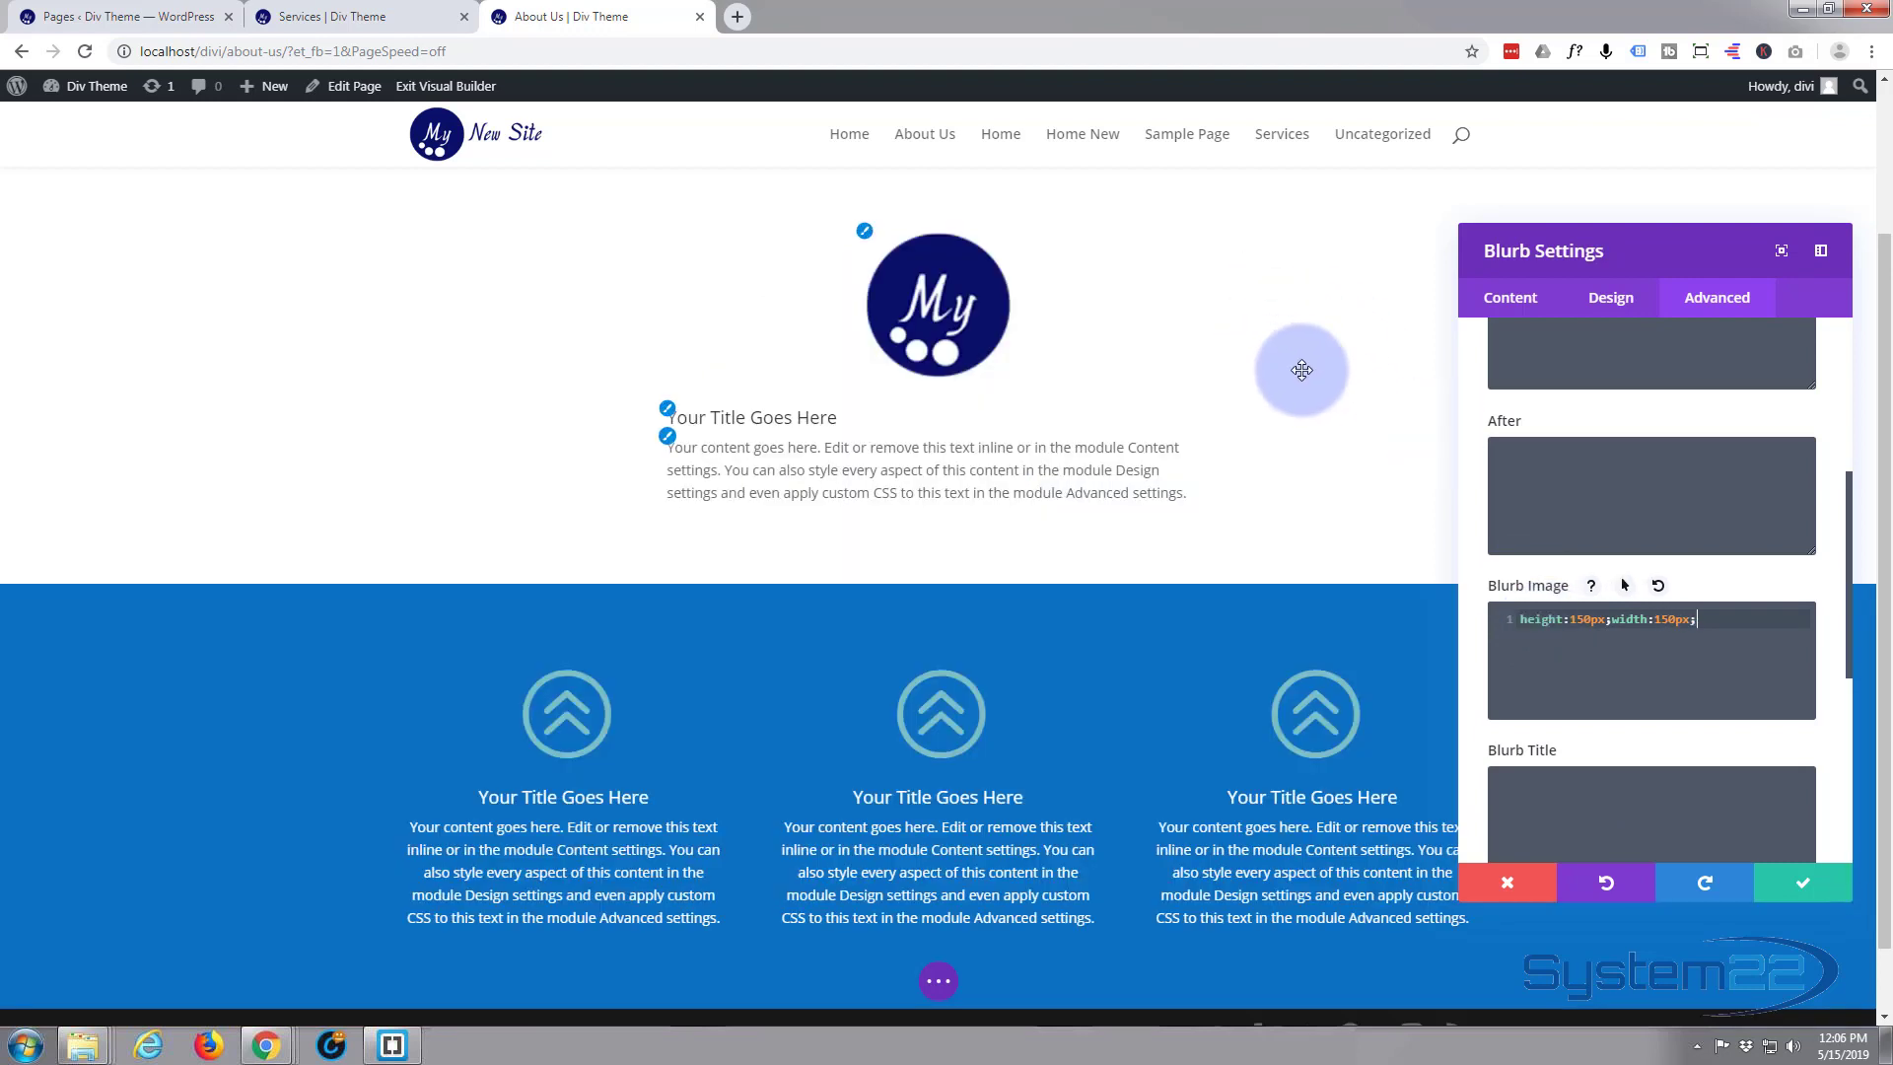
Reduce both the height and the width in the blurb image's custom CSS to 100px
{"action": "scroll", "coordinate": [1097, 384], "scroll_direction": "up", "scroll_amount": 3}
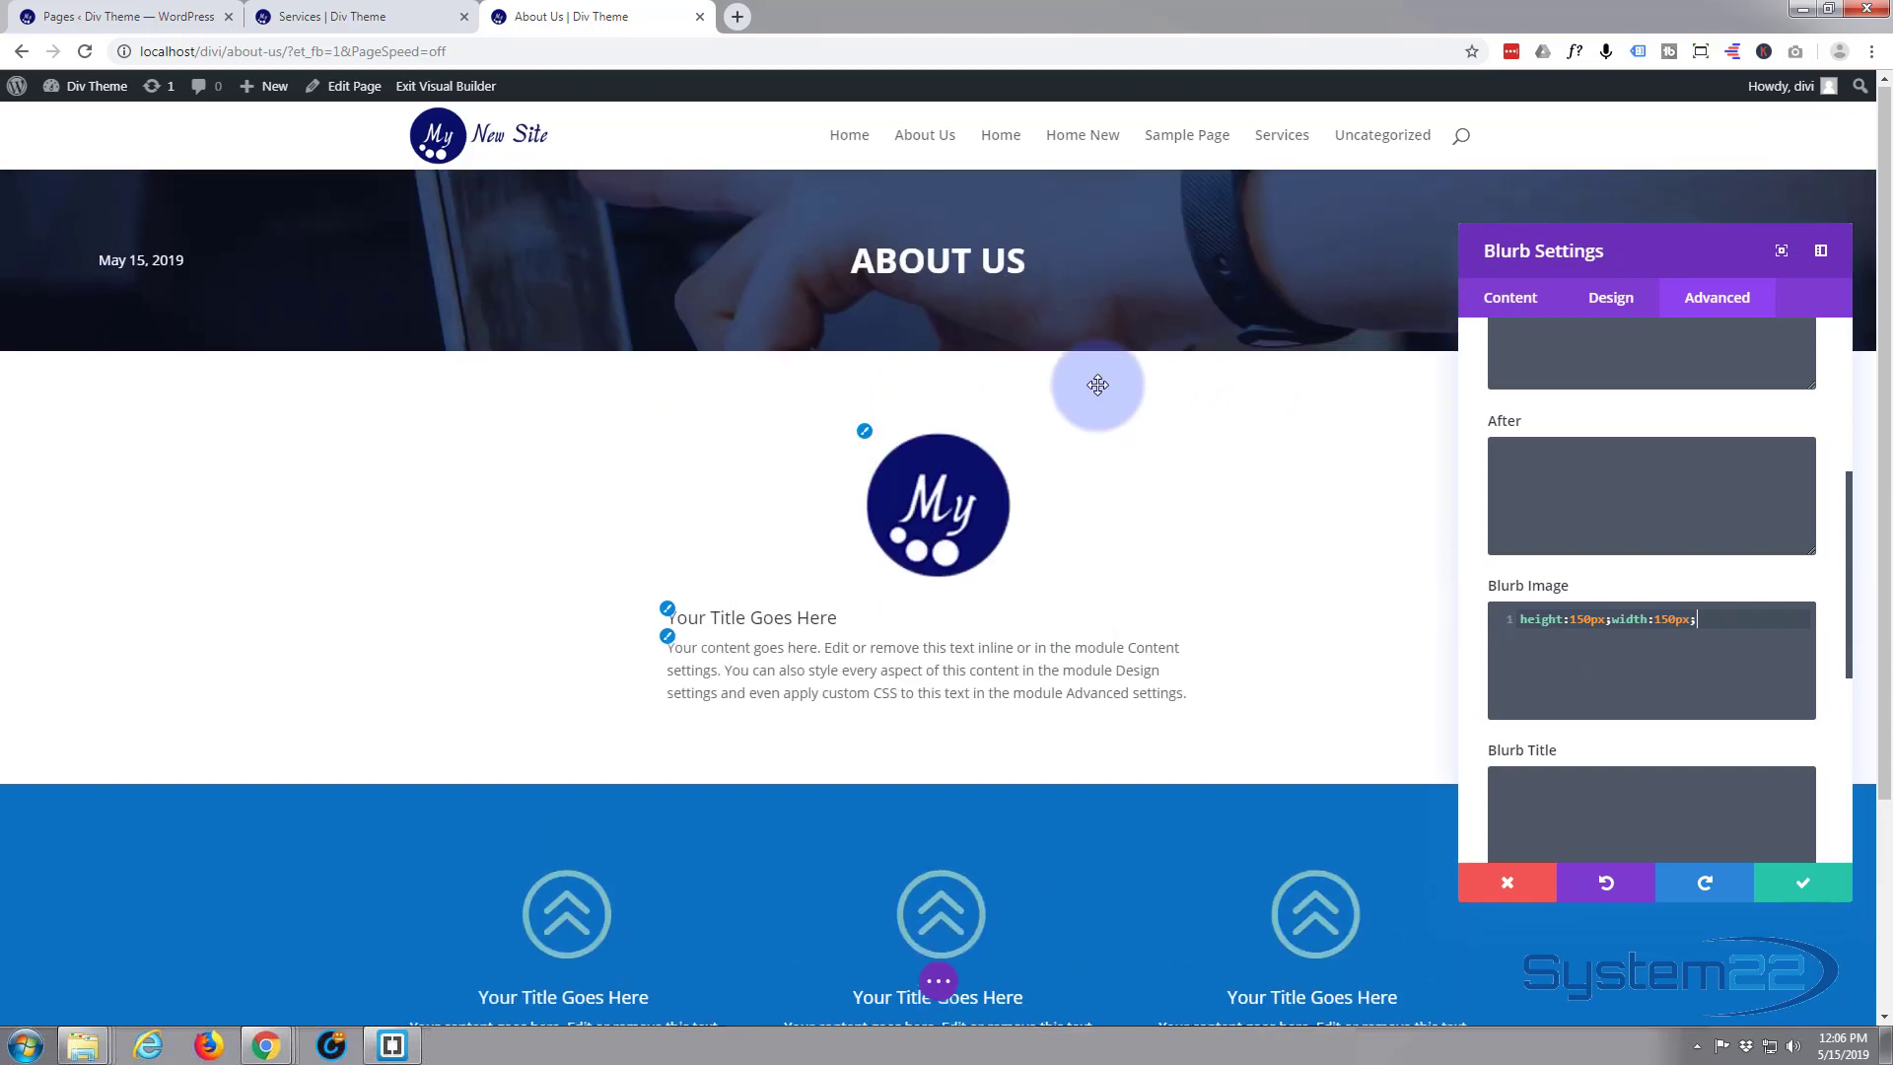
{"action": "left_click", "coordinate": [1578, 619]}
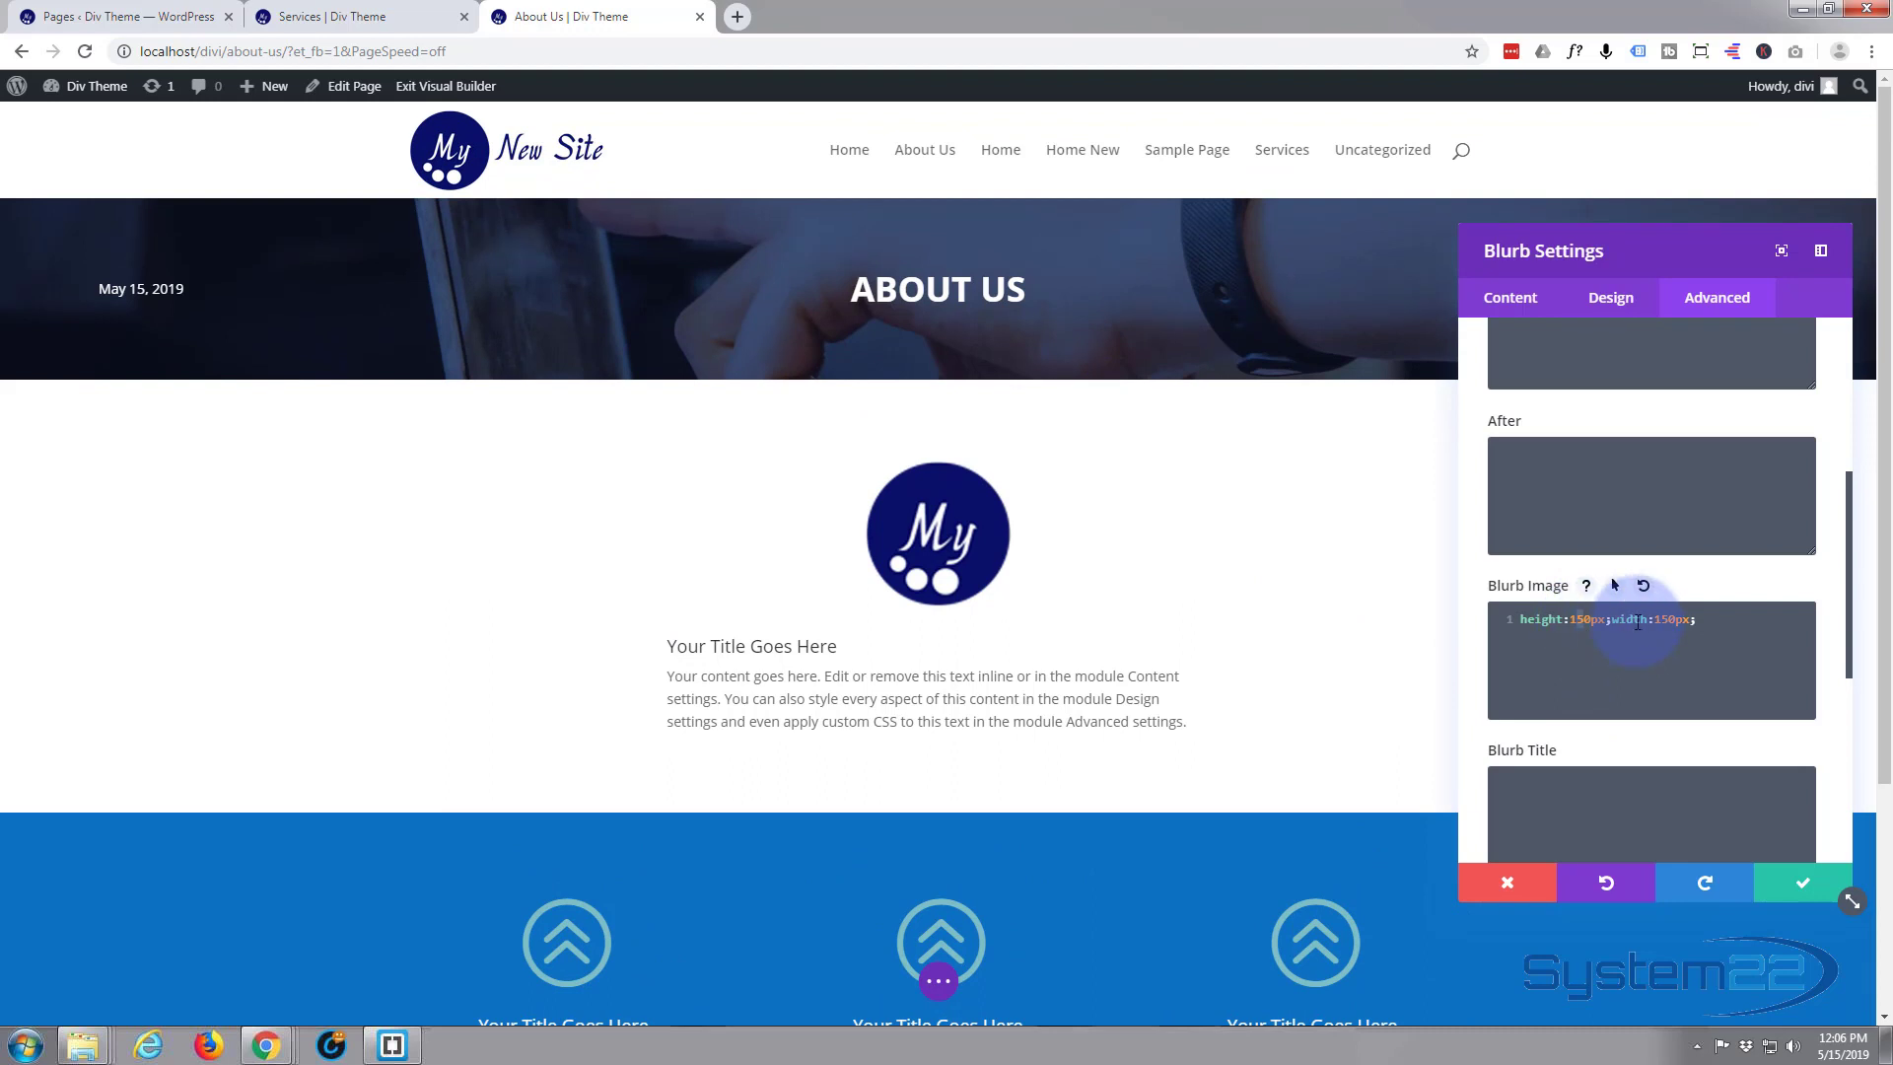
{"action": "key", "text": "BackSpace"}
{"action": "type", "text": "0"}
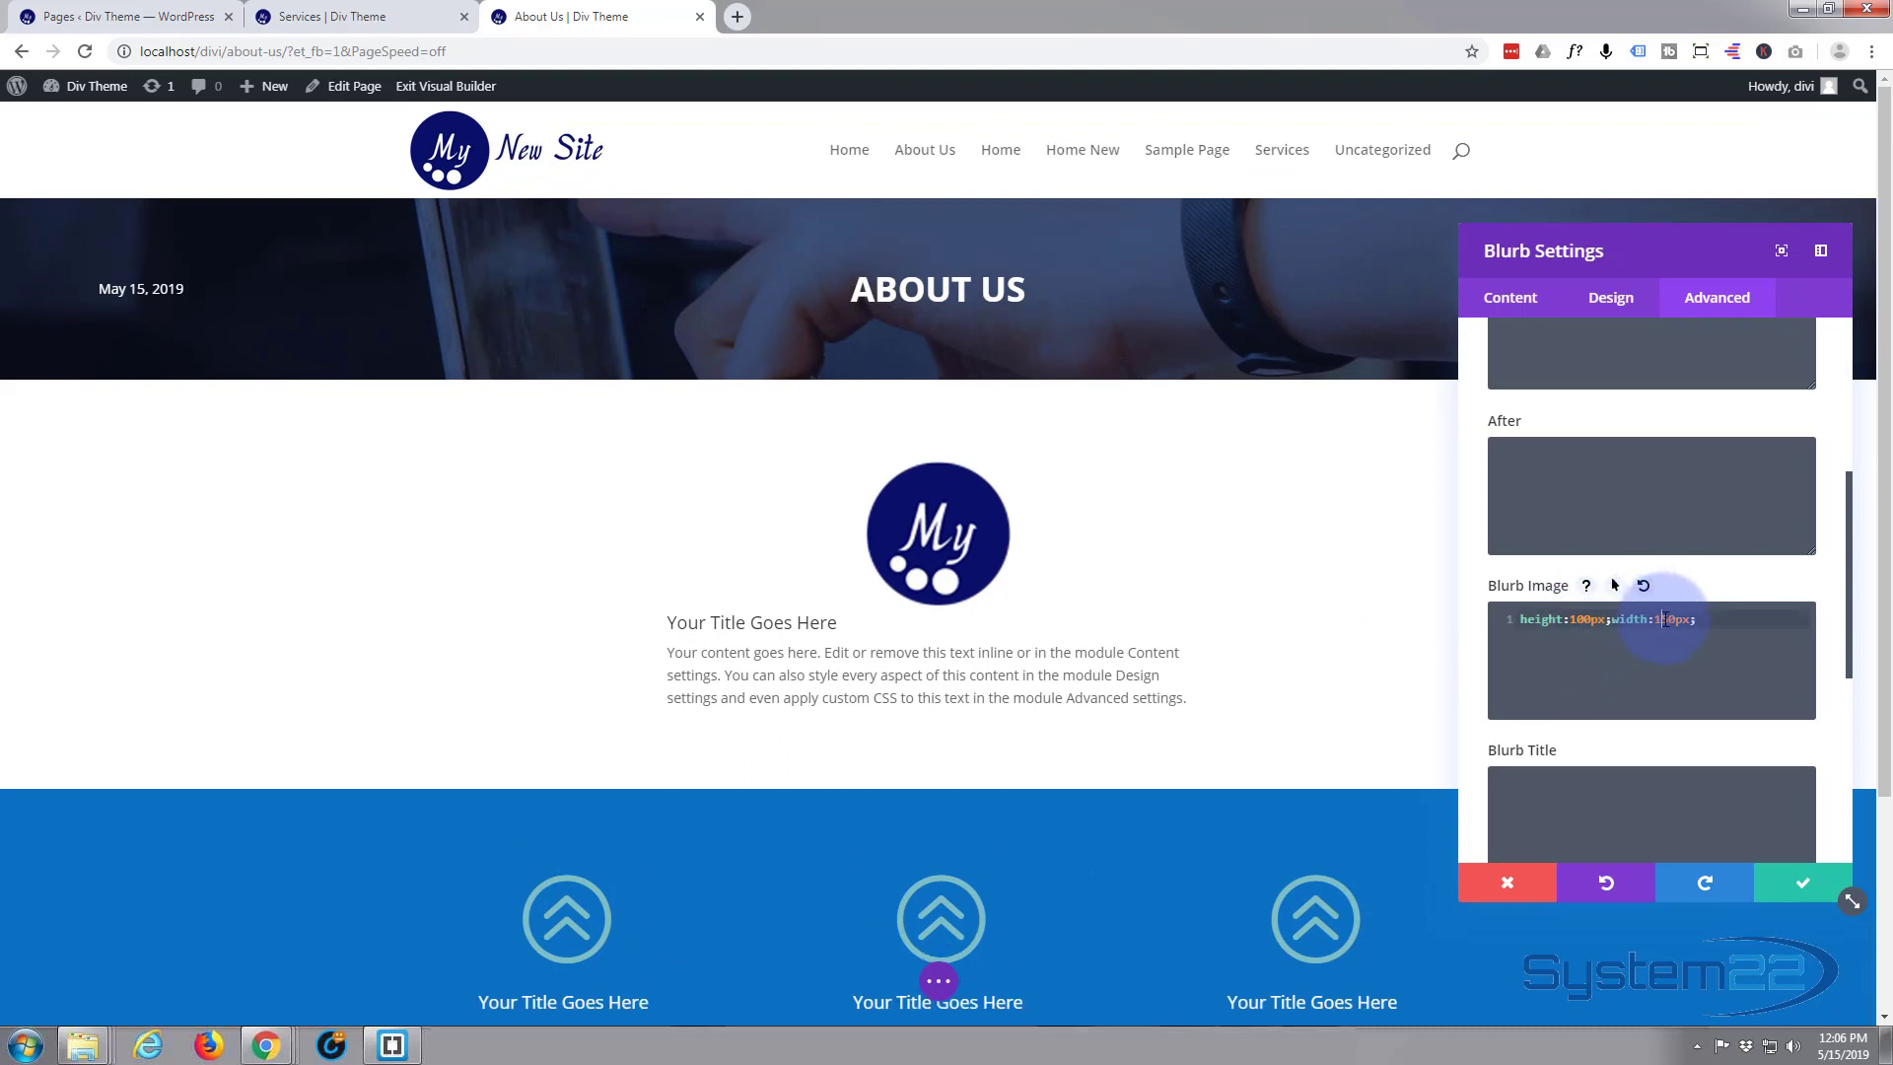
{"action": "key", "text": "Delete"}
{"action": "type", "text": "0"}
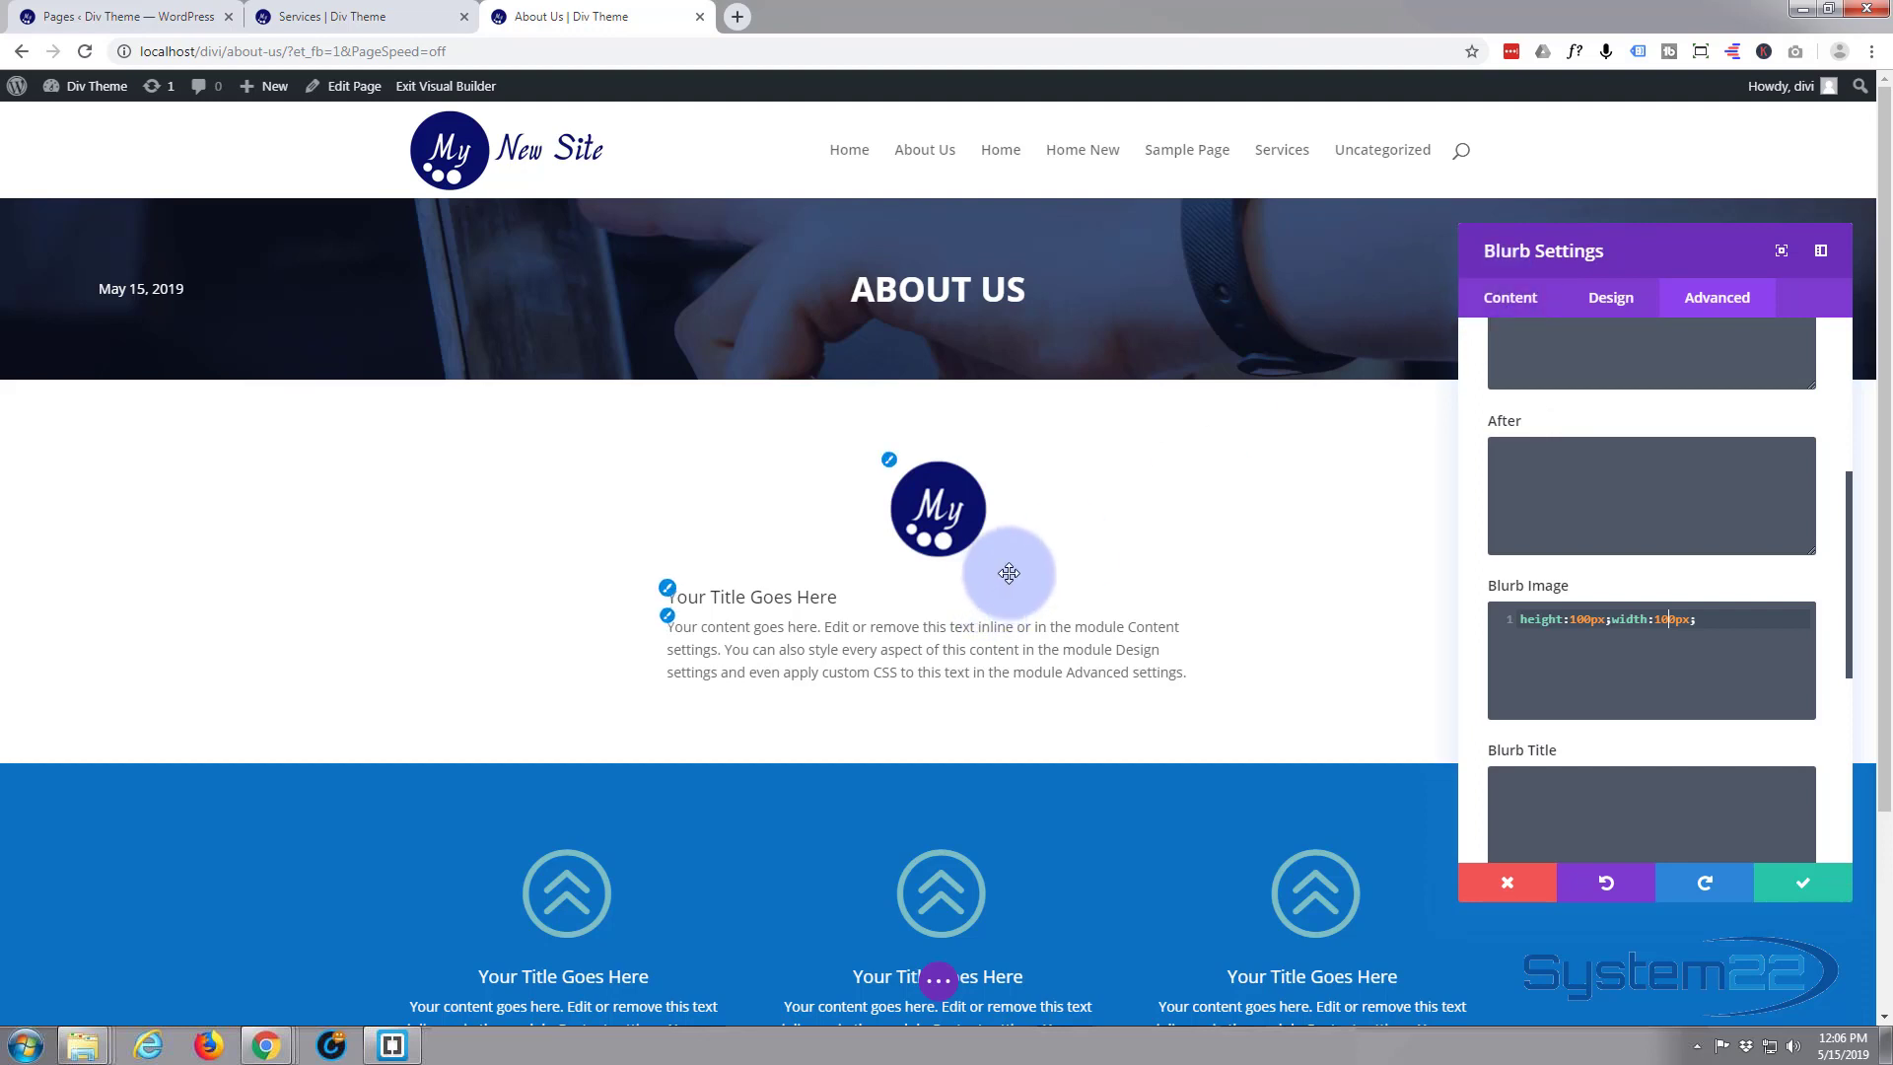
{"action": "left_click", "coordinate": [702, 595]}
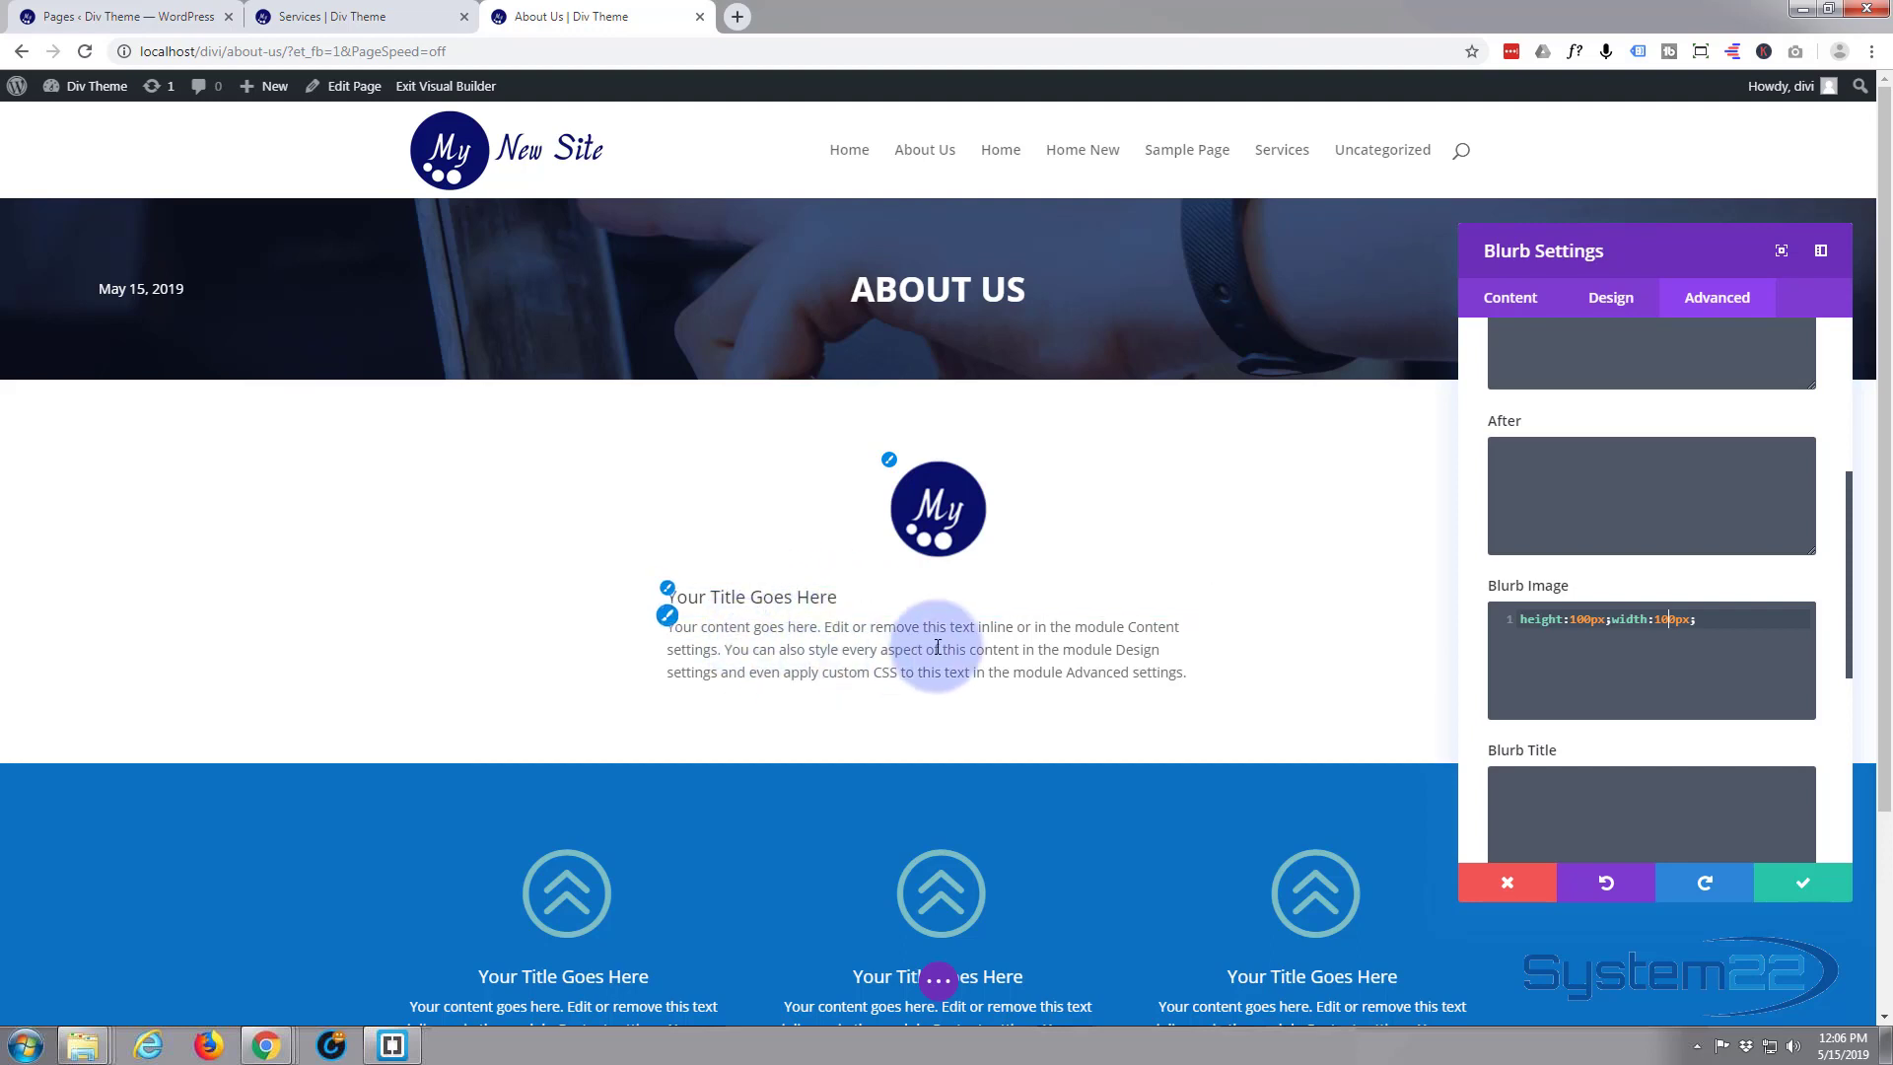
{"action": "left_click", "coordinate": [813, 625]}
{"action": "left_click", "coordinate": [822, 594]}
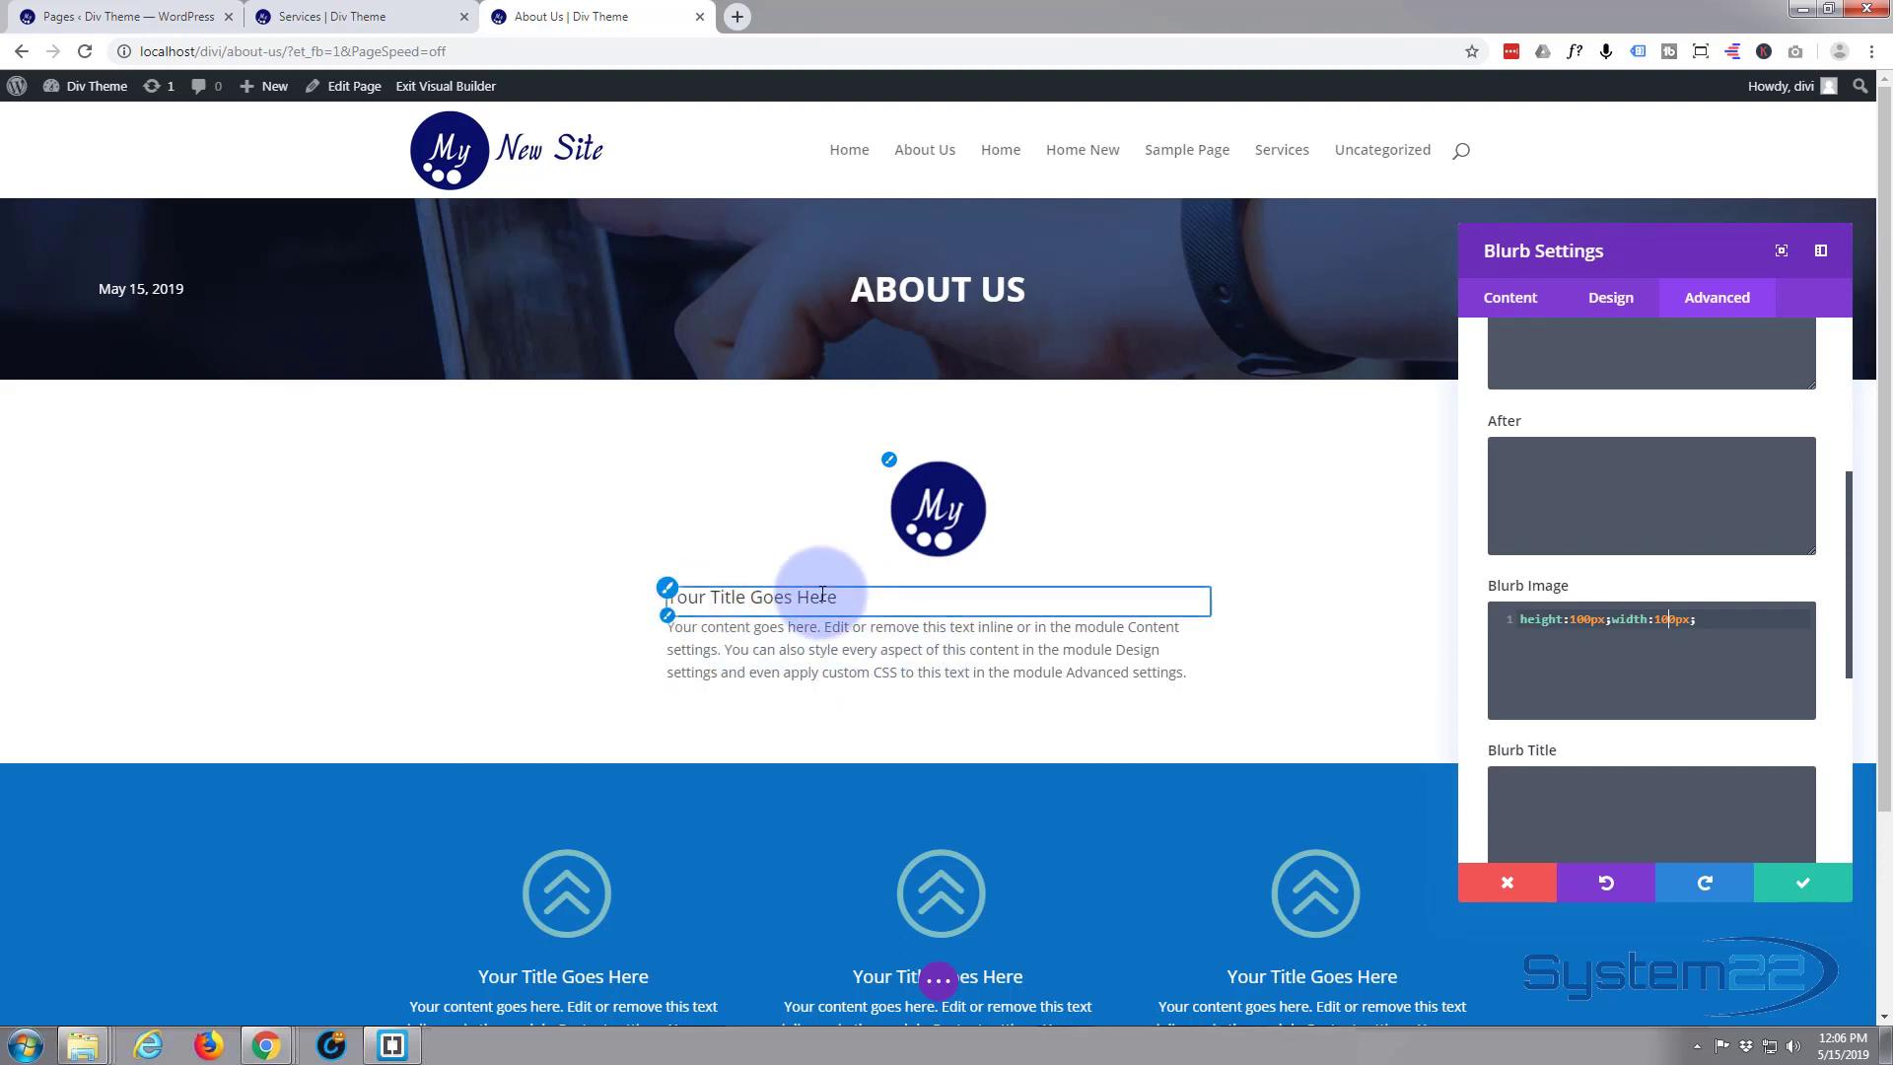
{"action": "left_click", "coordinate": [764, 639]}
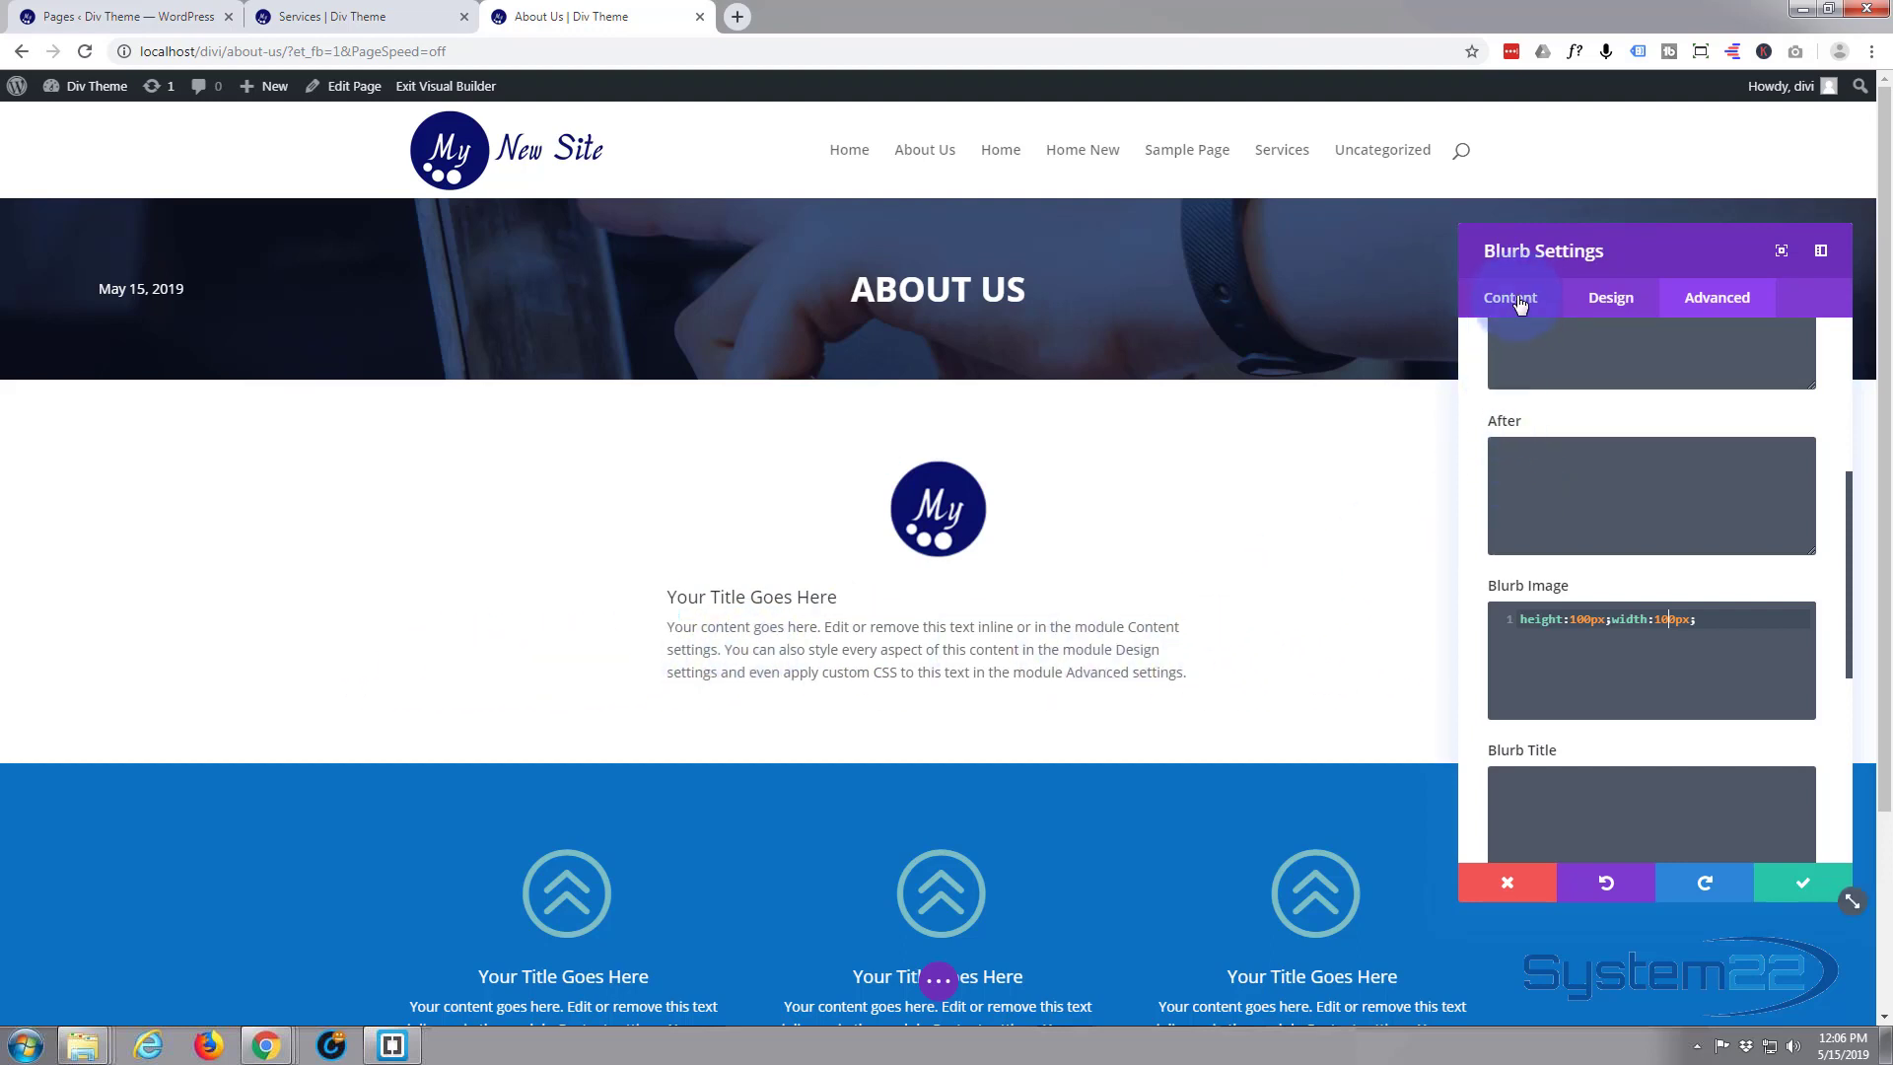
Set the blurb's text orientation to centred in its design settings so both title and body text are aligned under the logo
{"action": "left_click", "coordinate": [1610, 299]}
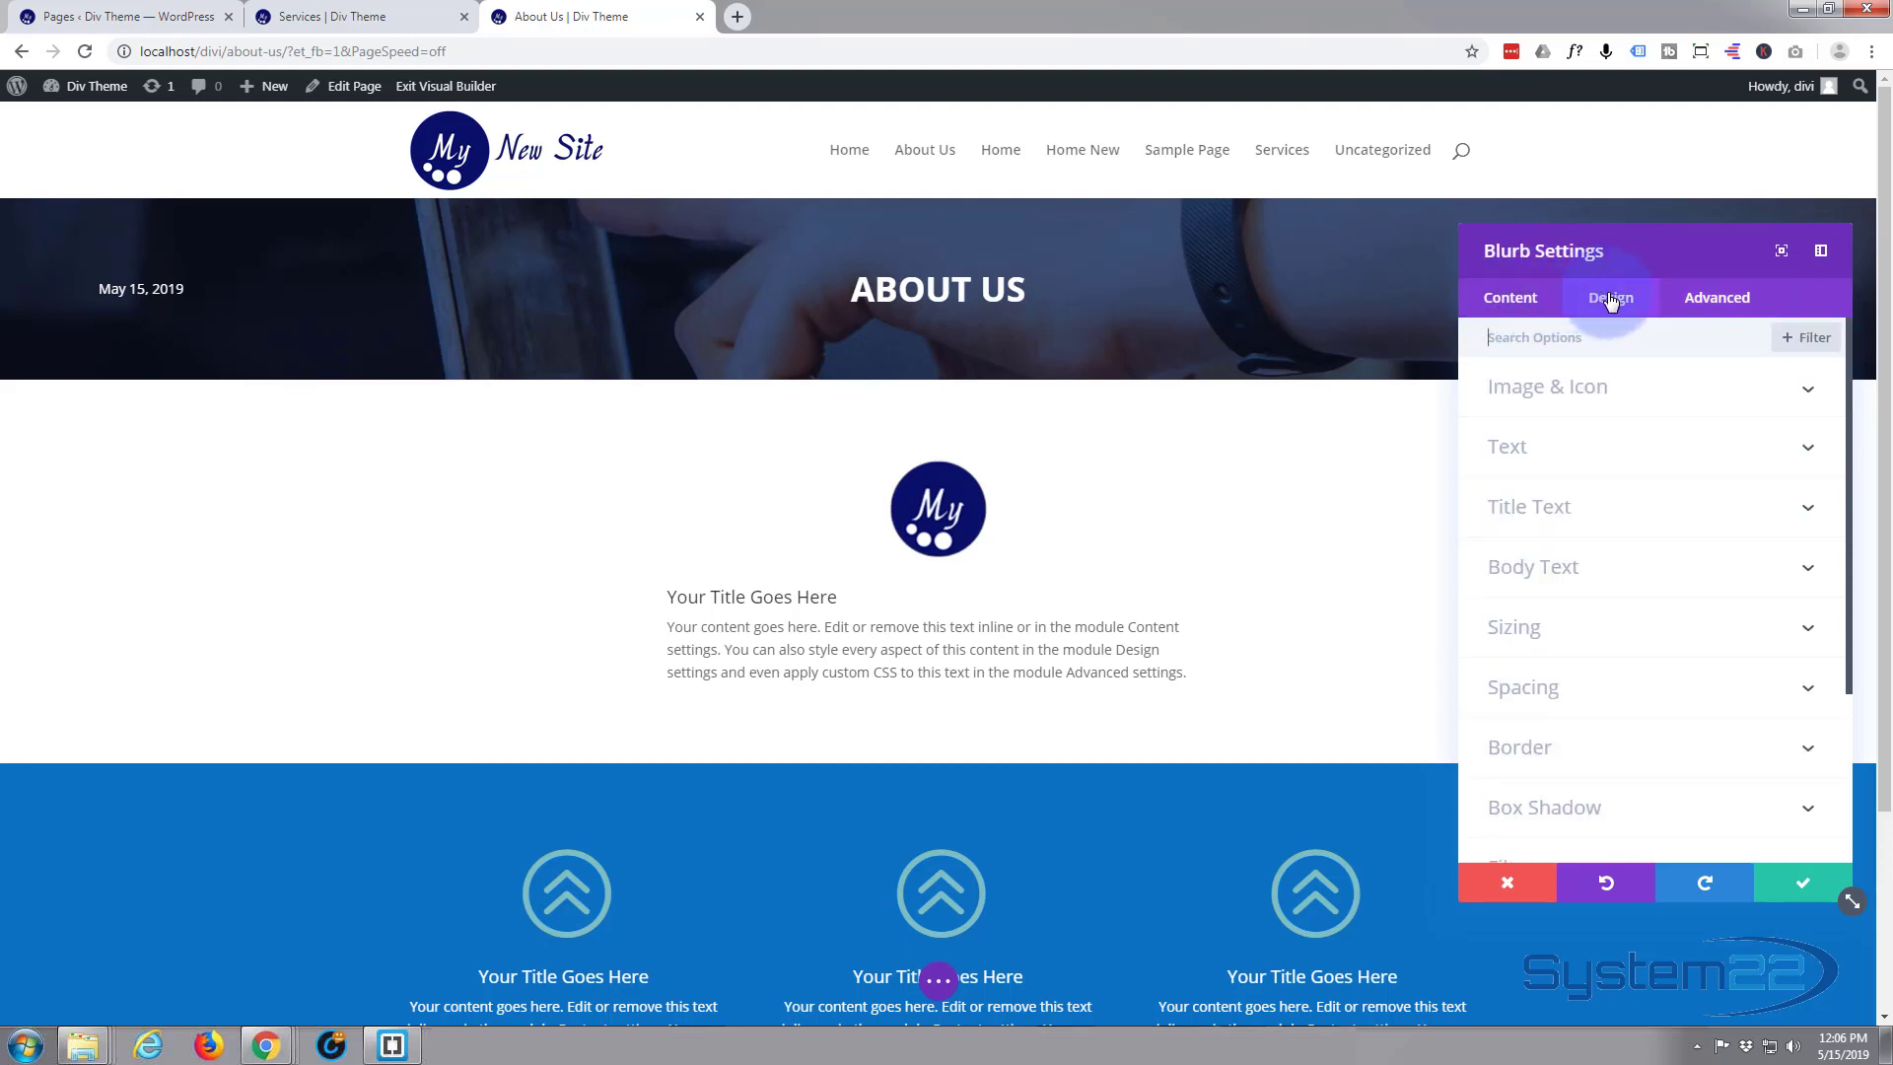
{"action": "left_click", "coordinate": [1621, 510]}
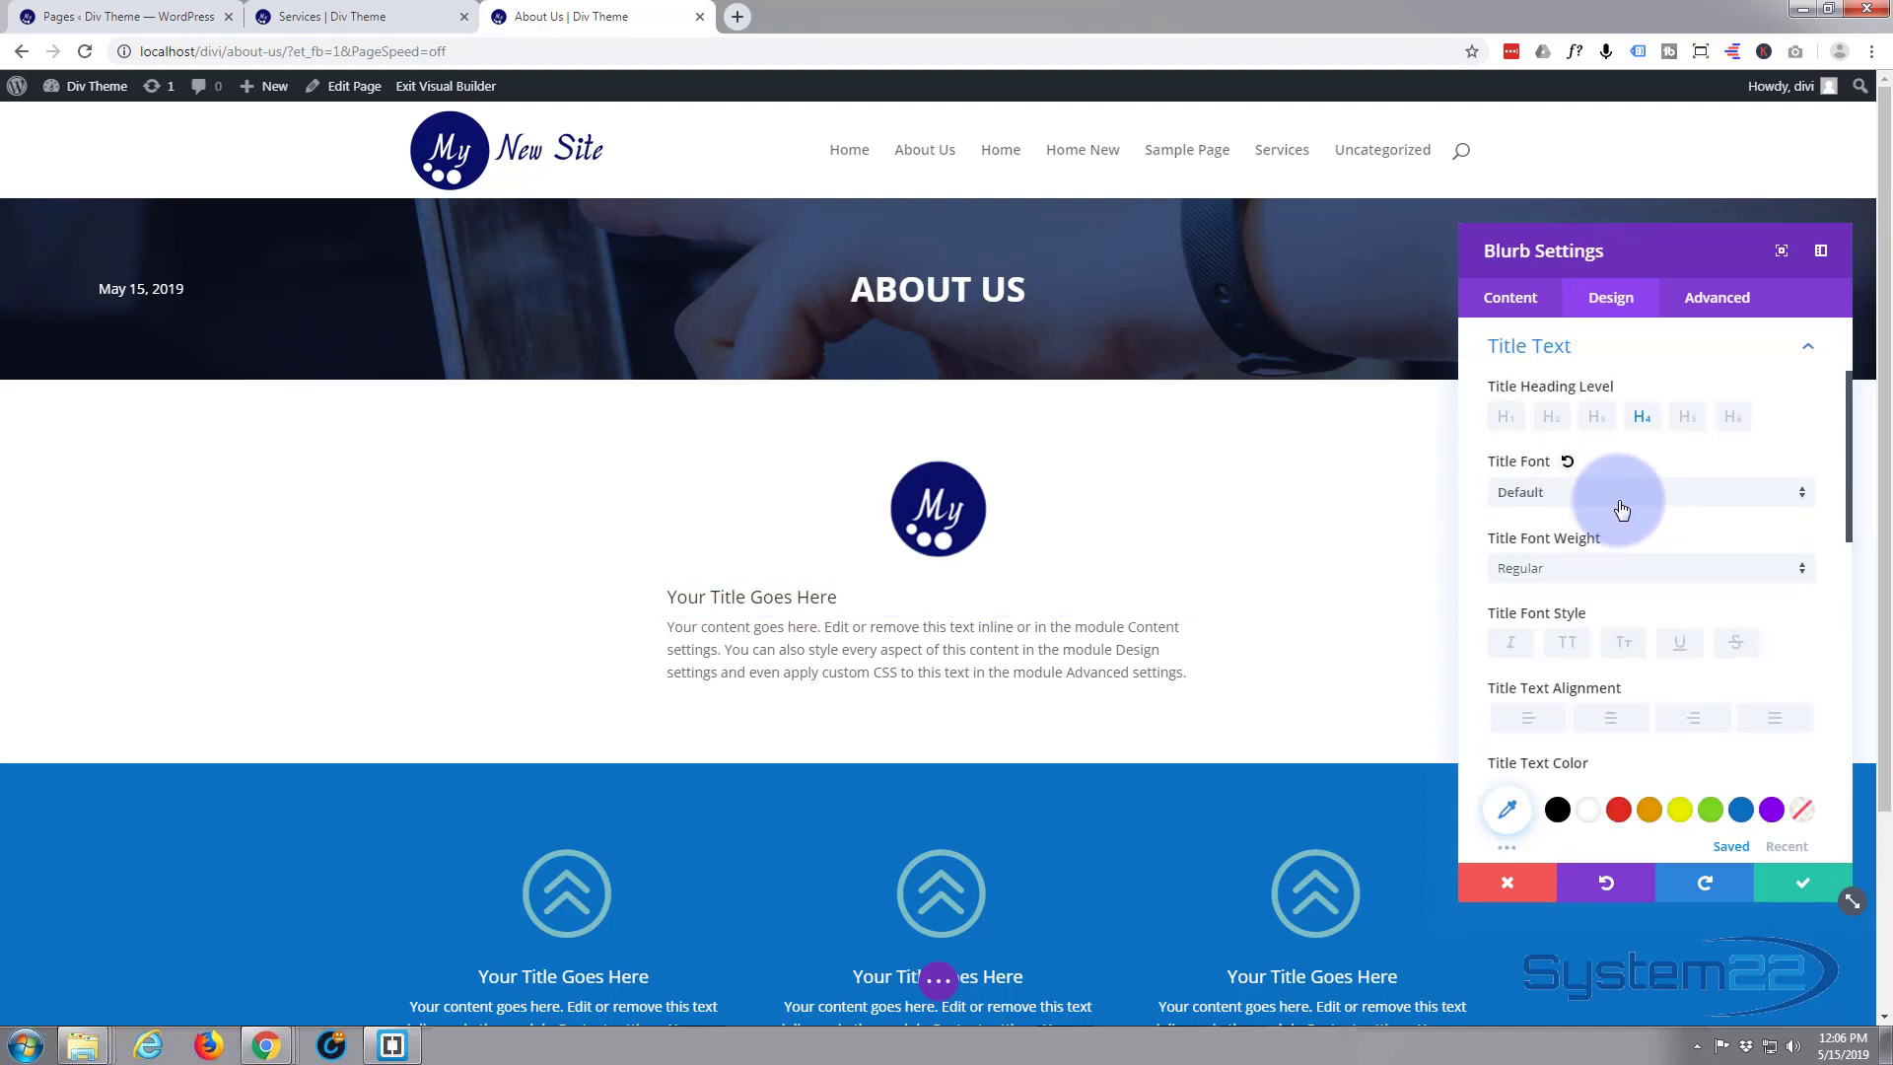
{"action": "left_click", "coordinate": [1806, 345]}
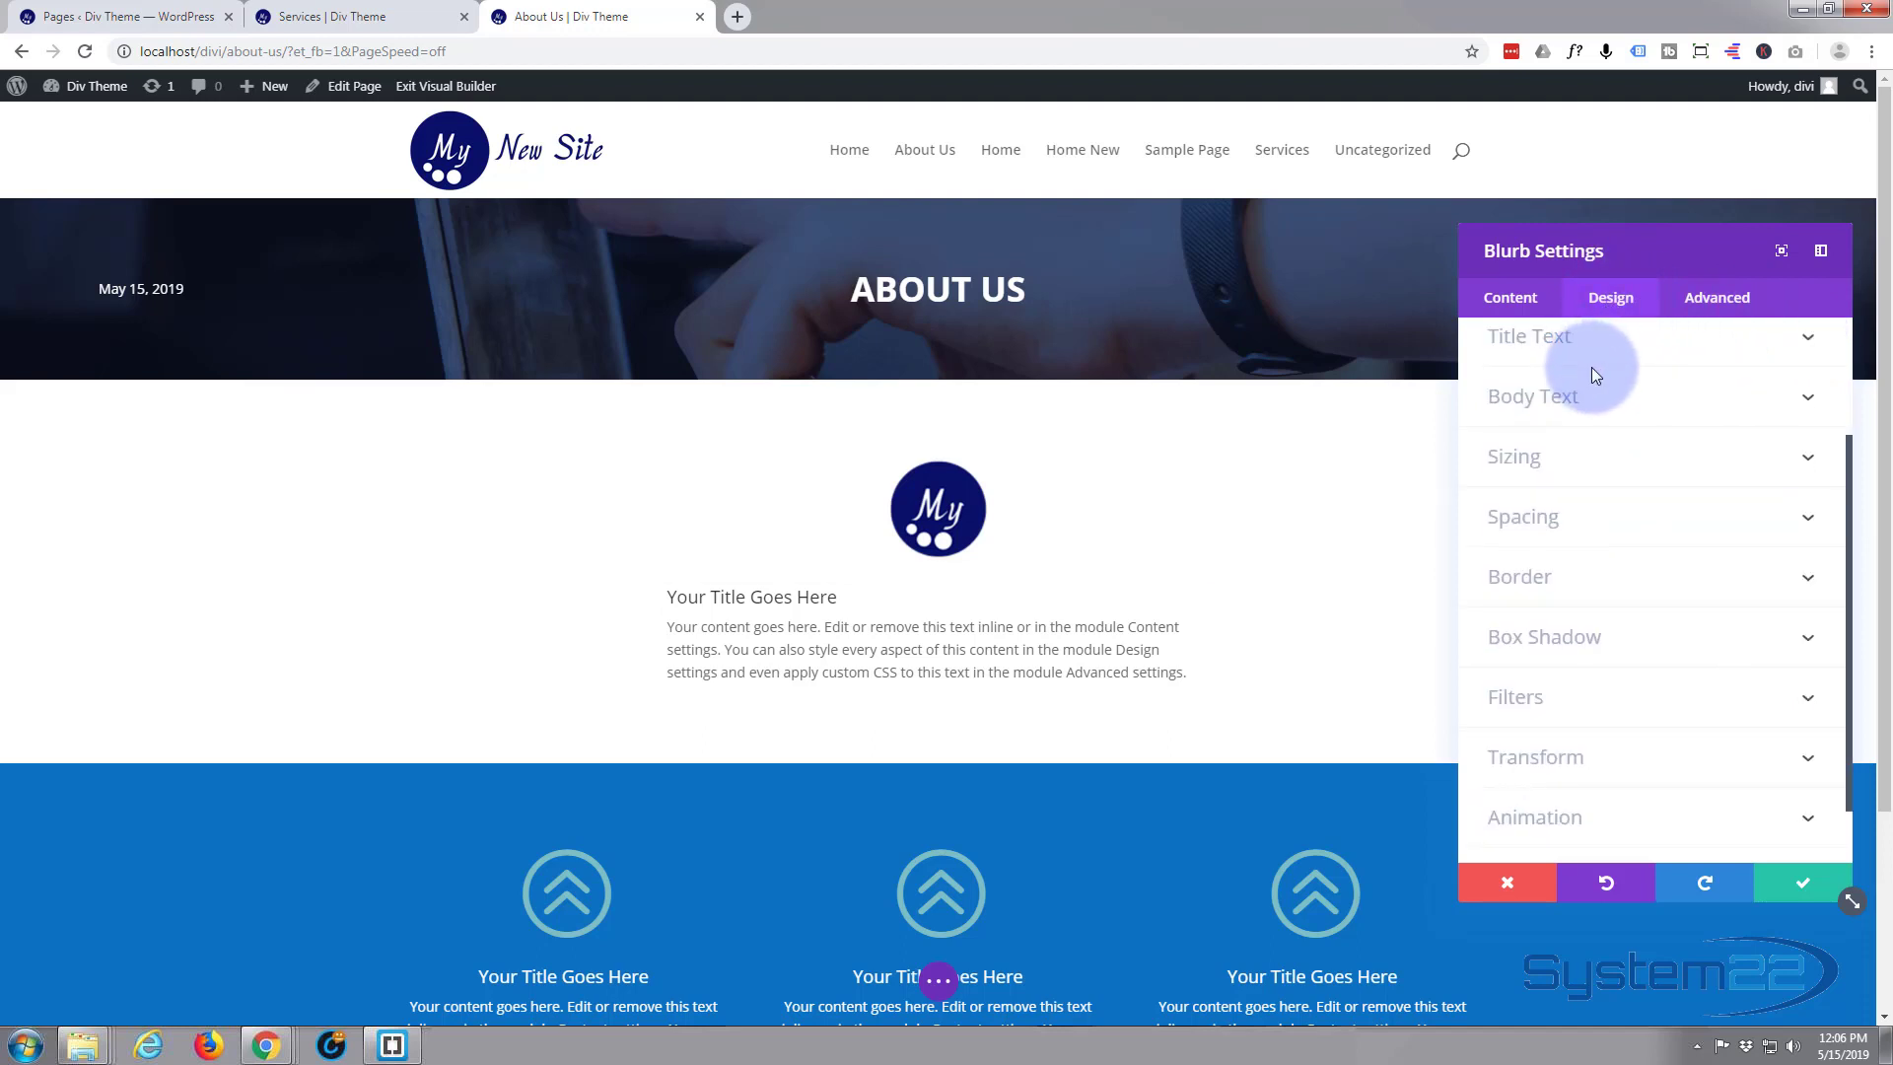
{"action": "scroll", "coordinate": [1591, 366], "scroll_direction": "up", "scroll_amount": 3}
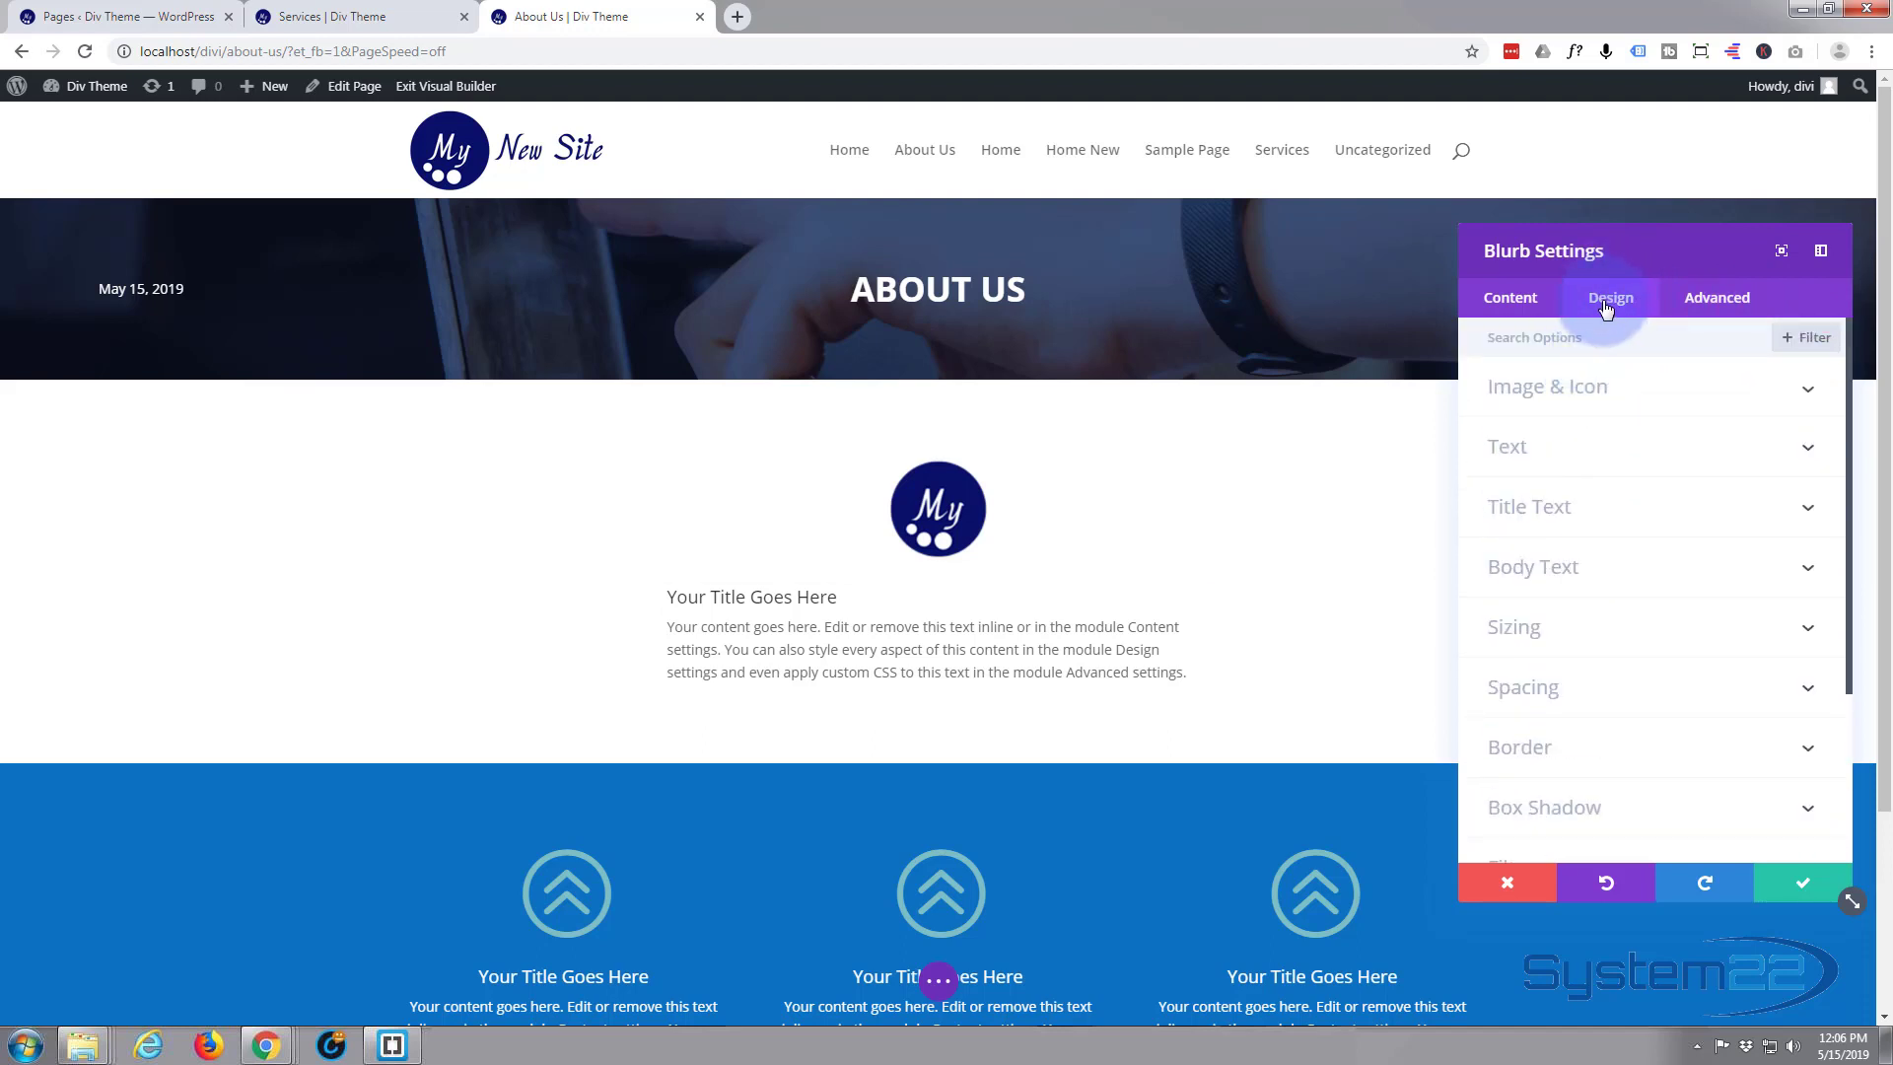
{"action": "left_click", "coordinate": [1624, 453]}
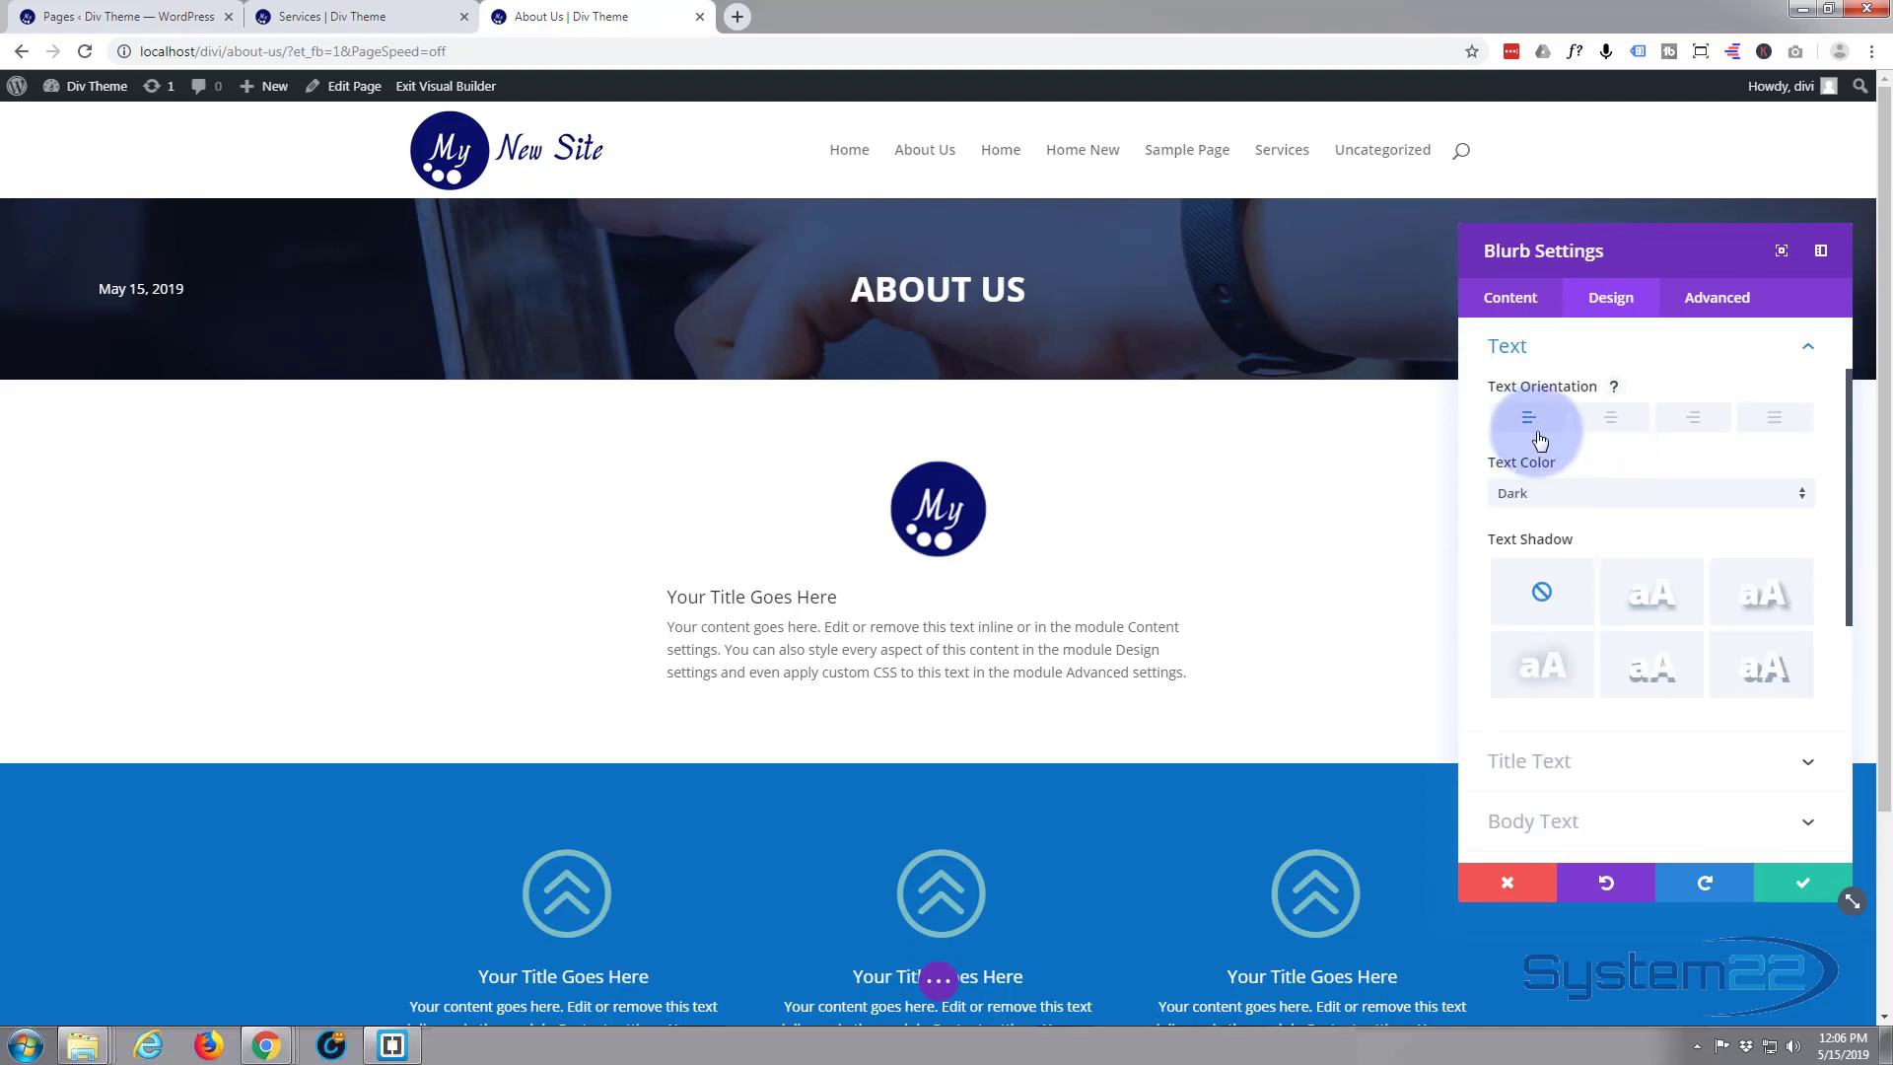
{"action": "left_click", "coordinate": [1612, 420]}
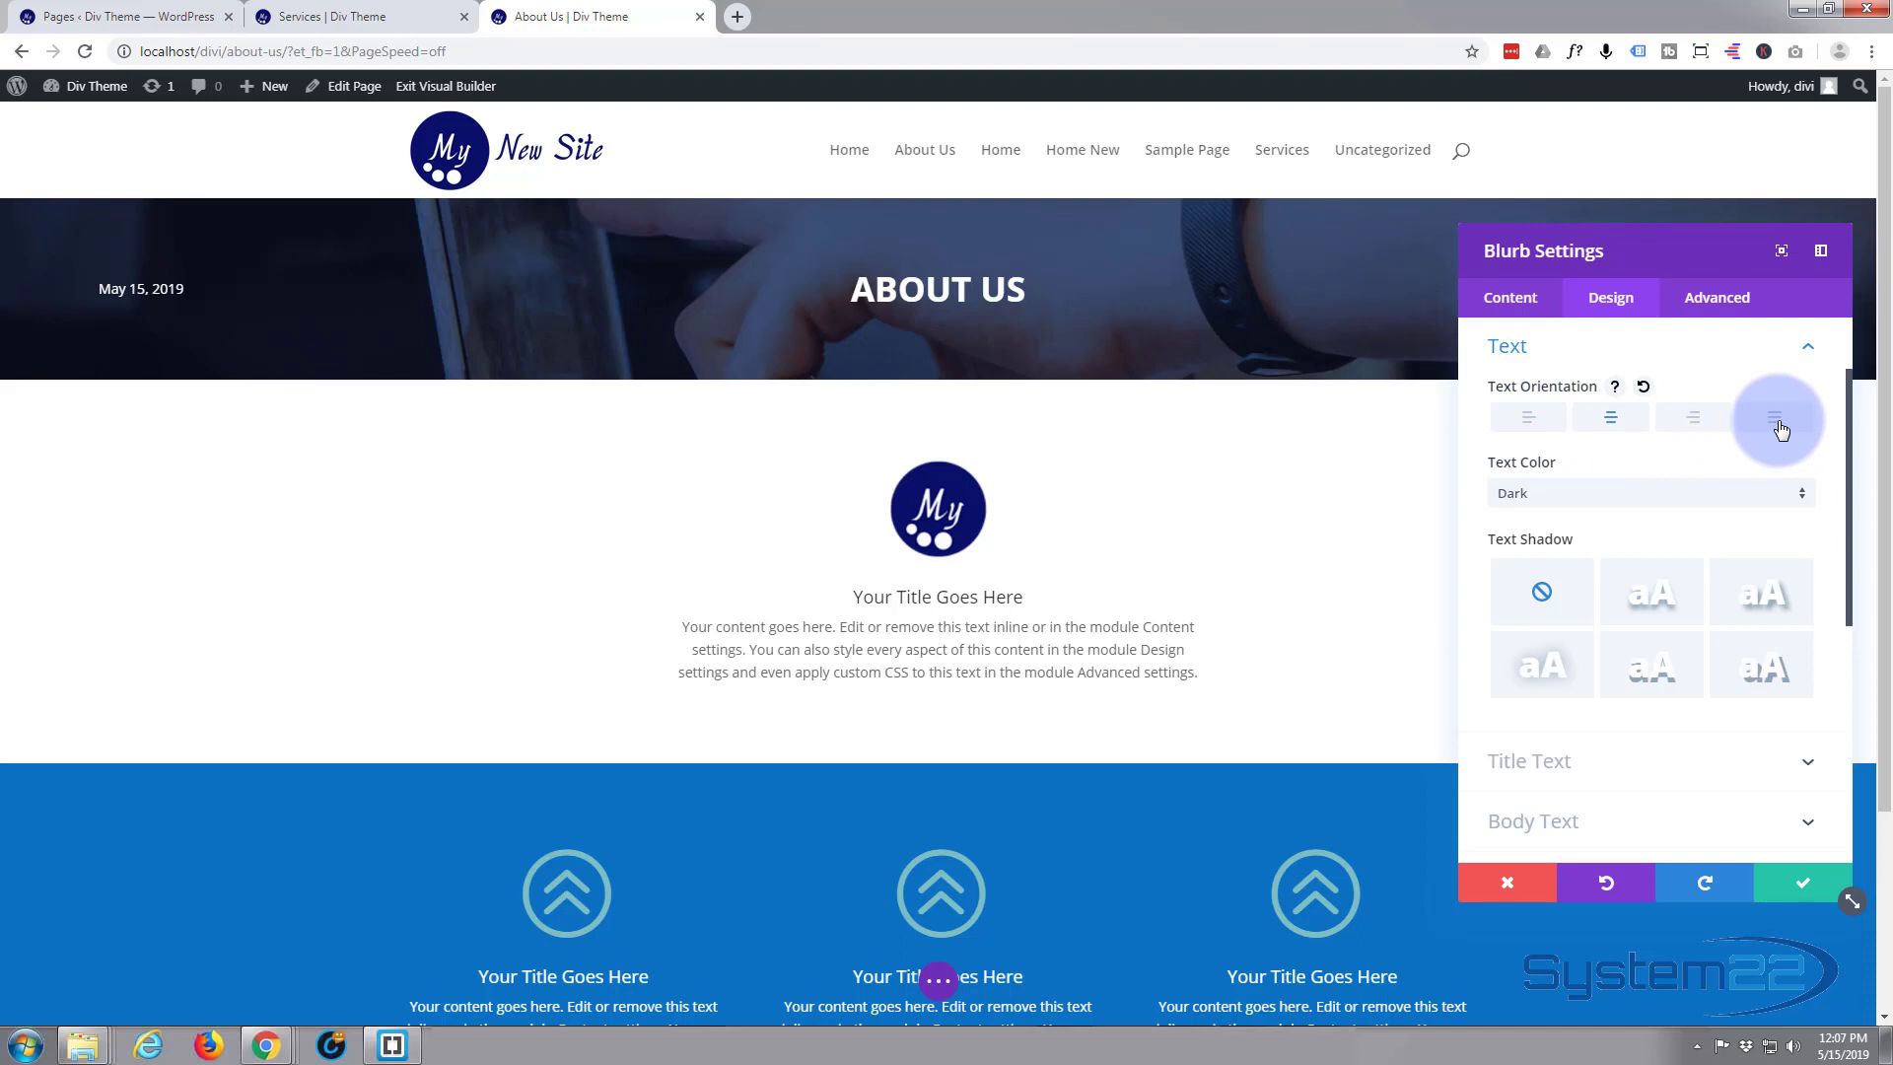
{"action": "left_click", "coordinate": [1810, 351]}
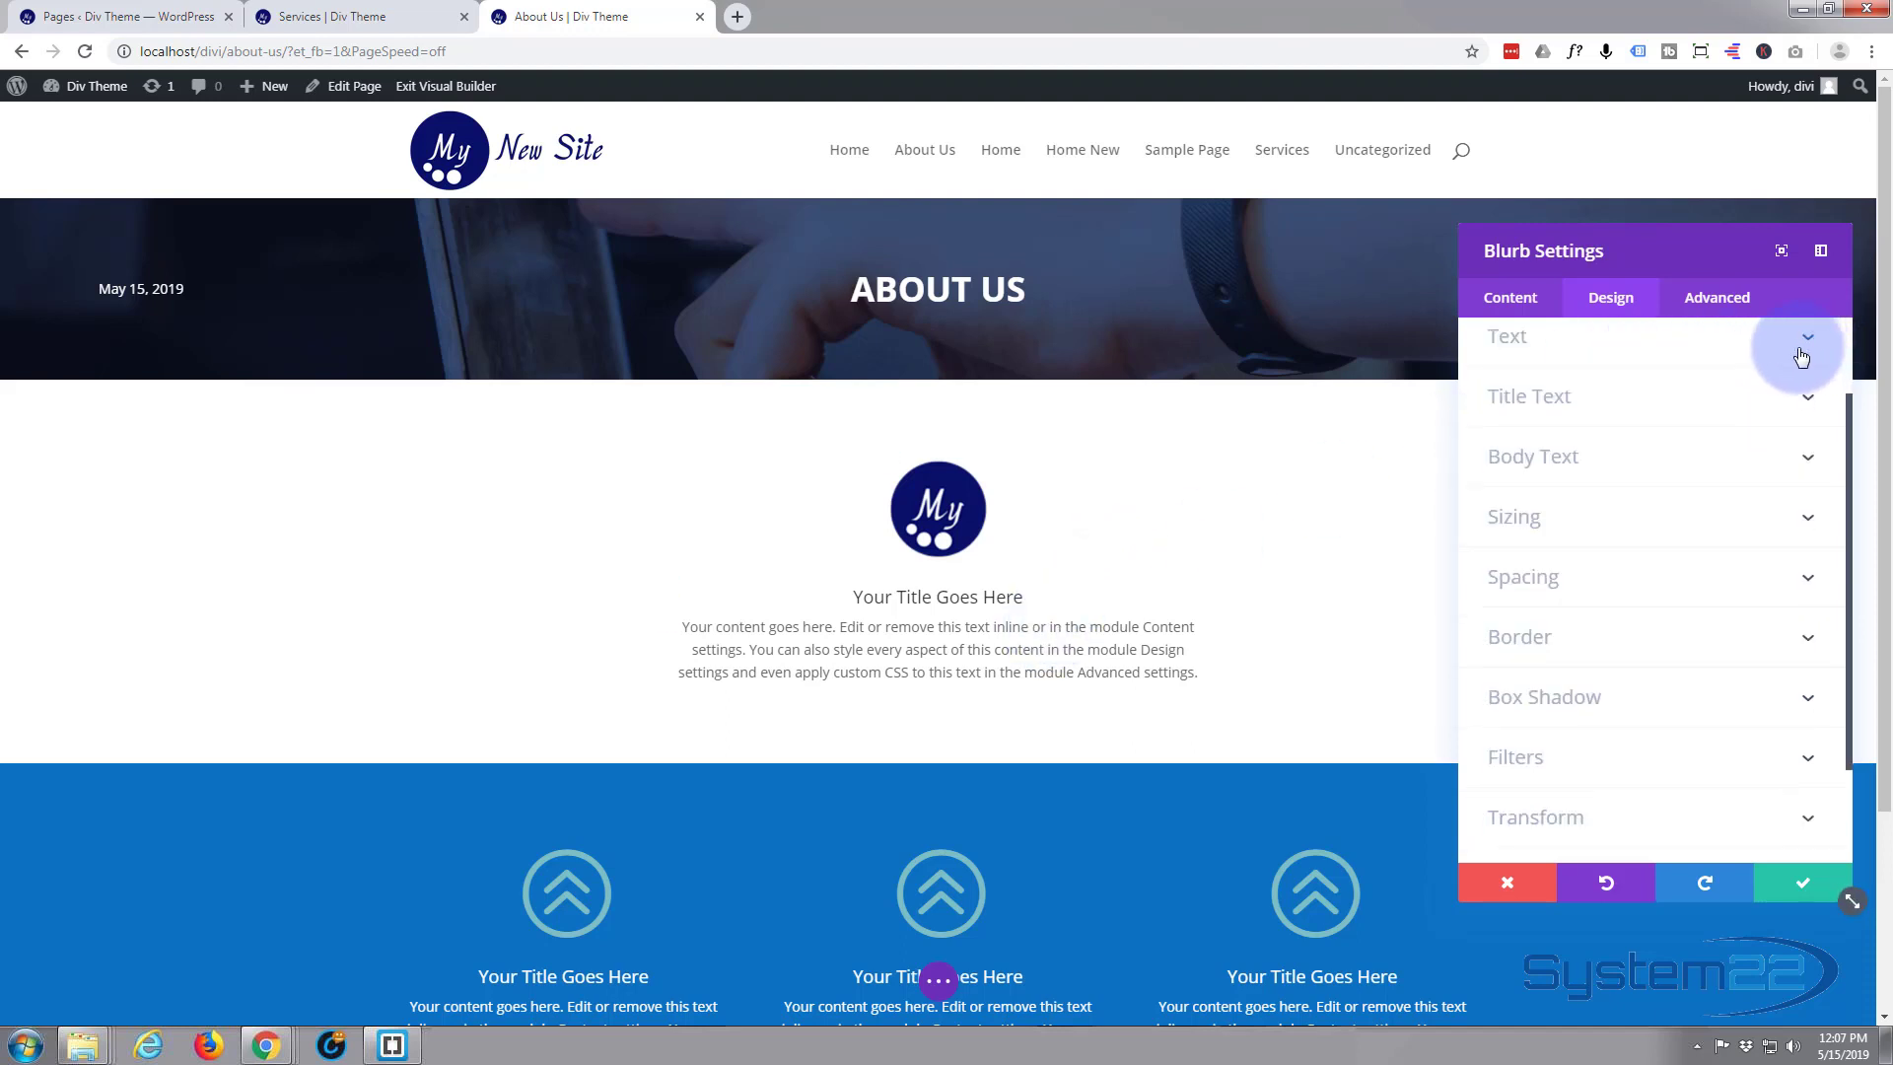
Keep the blurb title's default font, set its weight to Semi Bold and turn on the all-uppercase font style
{"action": "left_click", "coordinate": [1676, 399]}
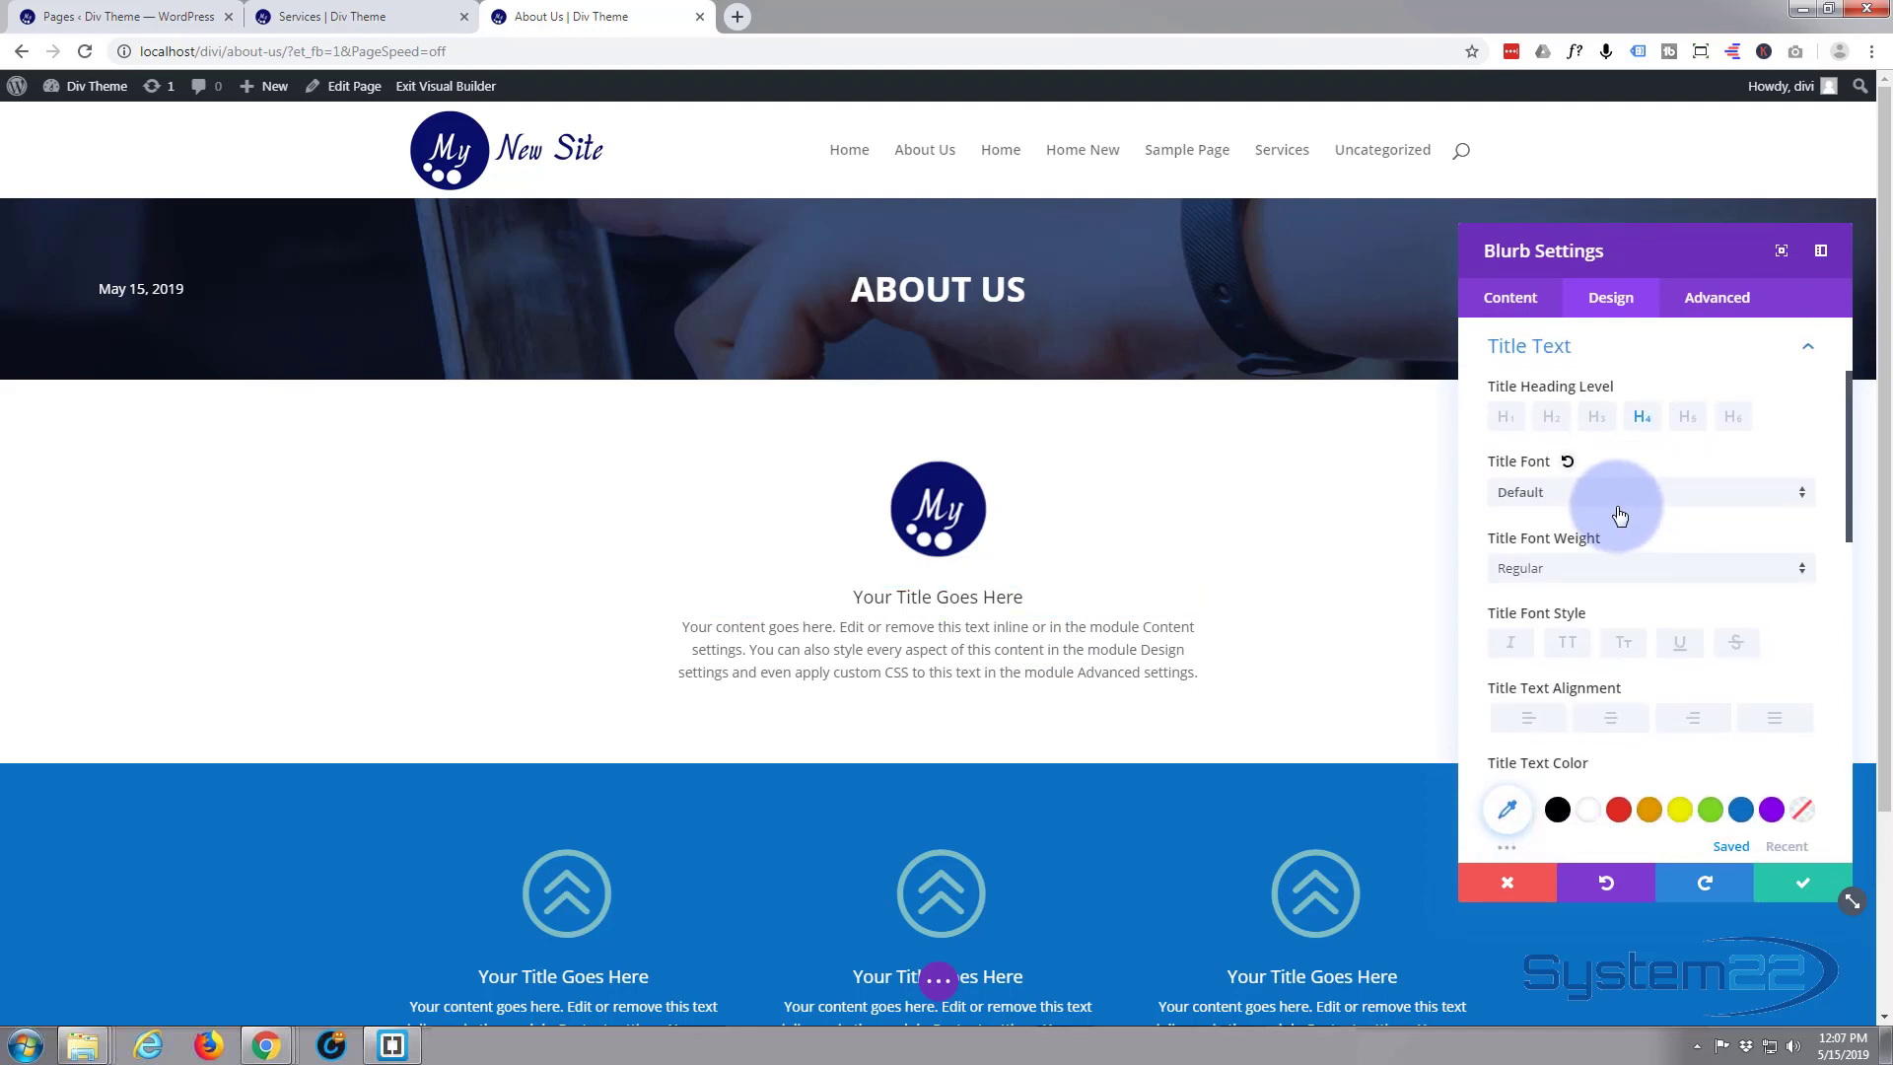
{"action": "left_click", "coordinate": [1801, 503]}
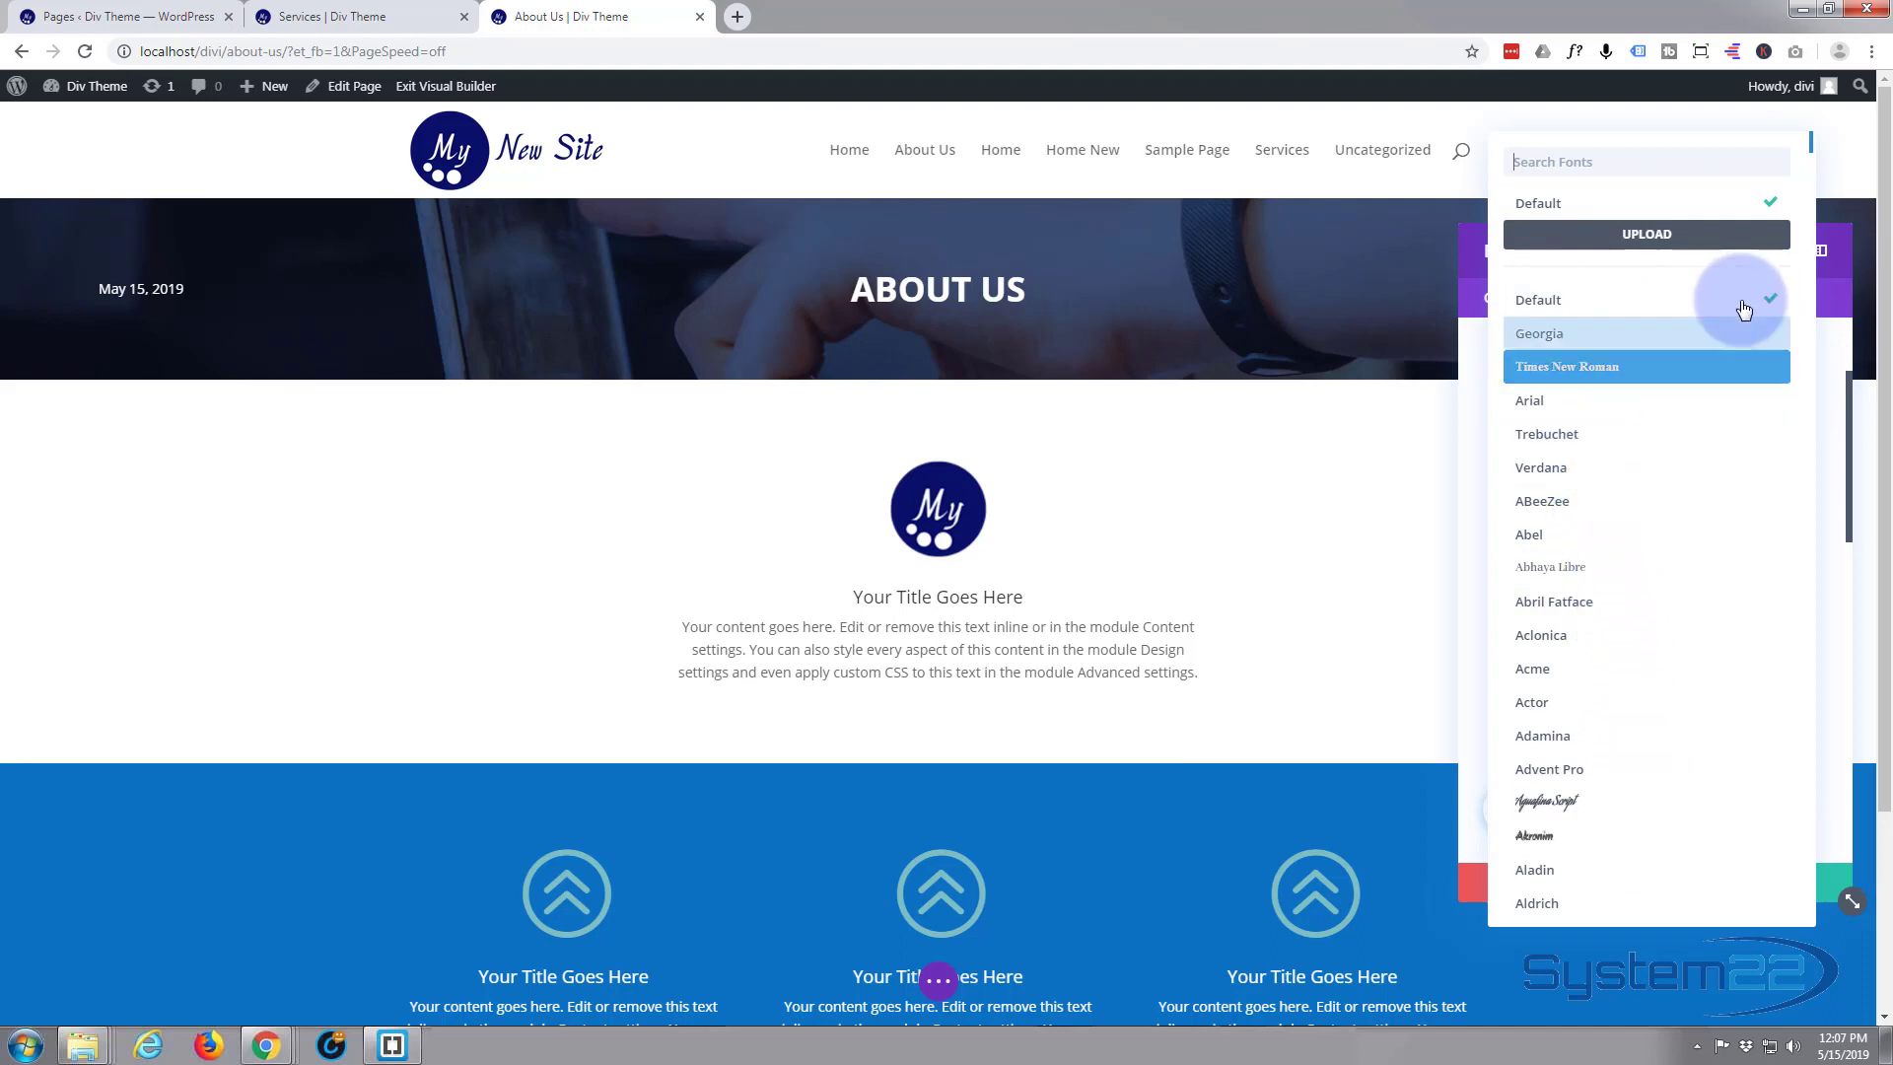
{"action": "left_click", "coordinate": [1820, 423]}
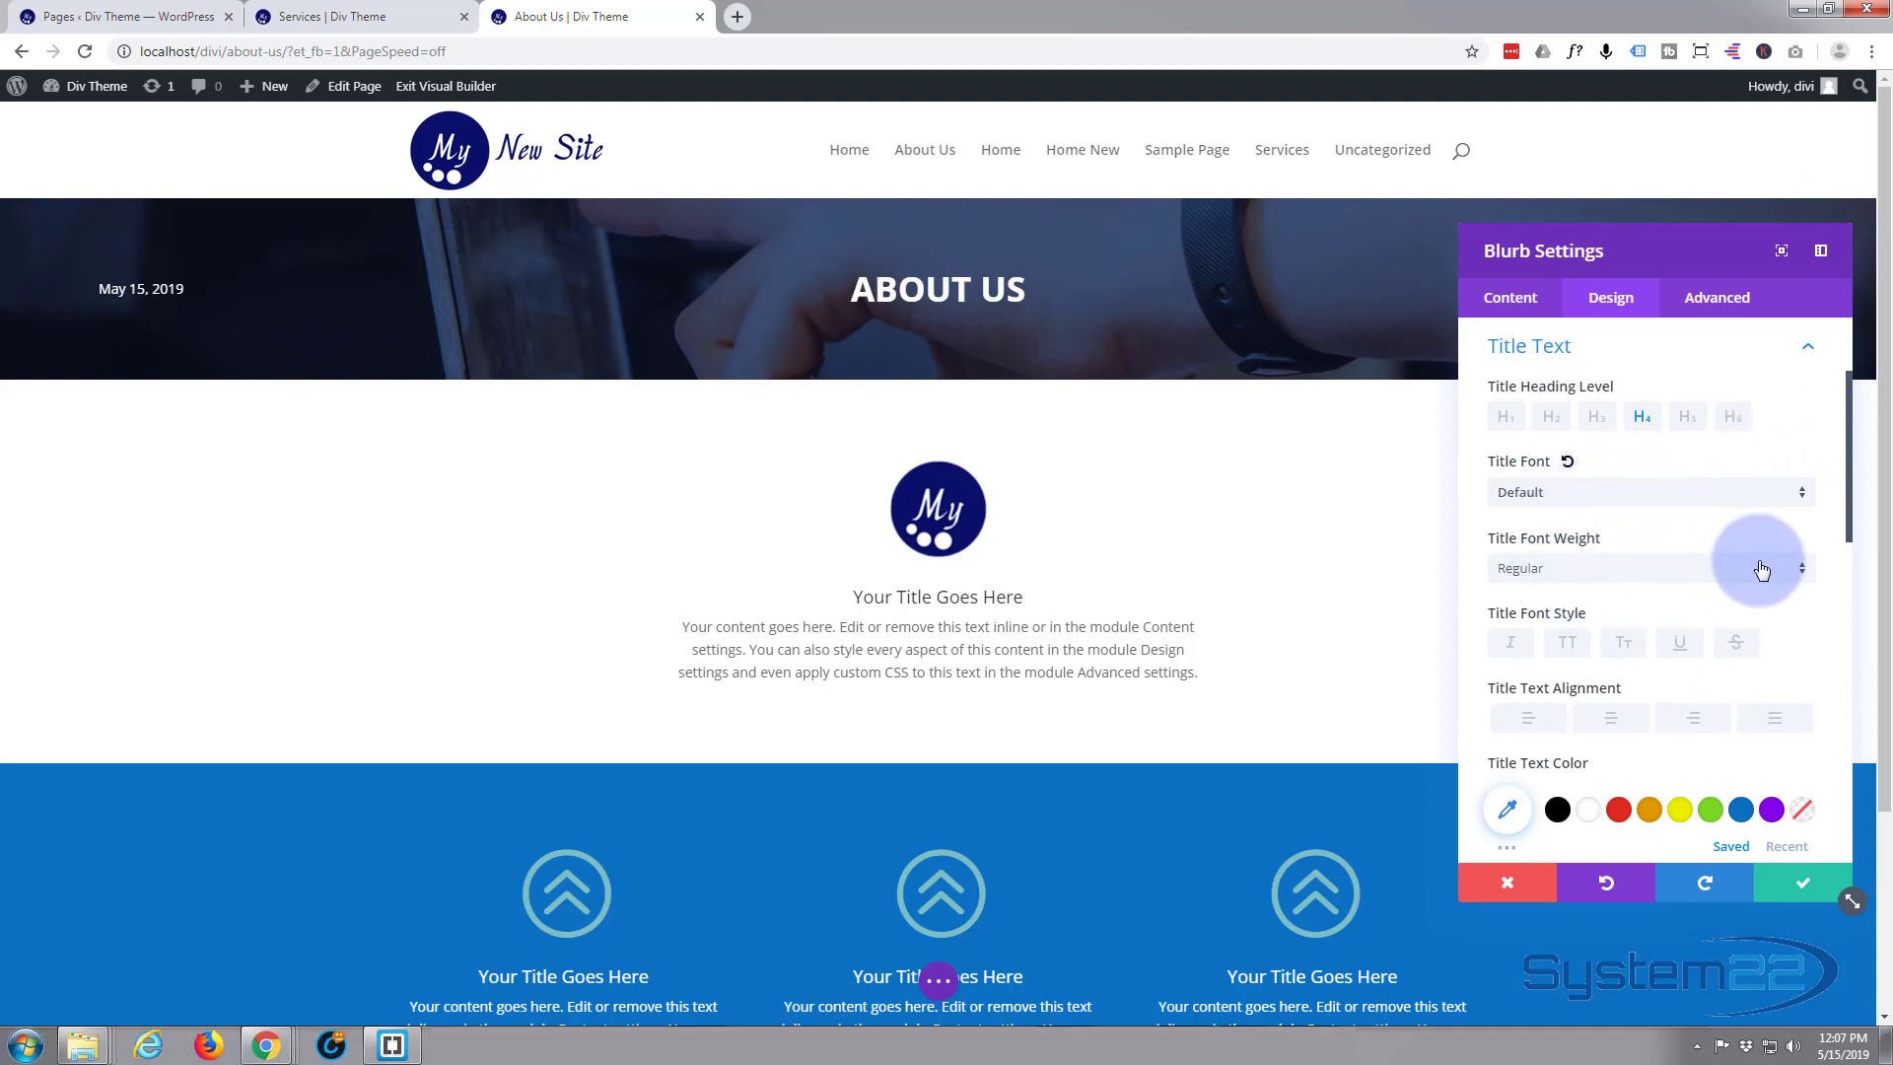
{"action": "left_click", "coordinate": [1801, 578]}
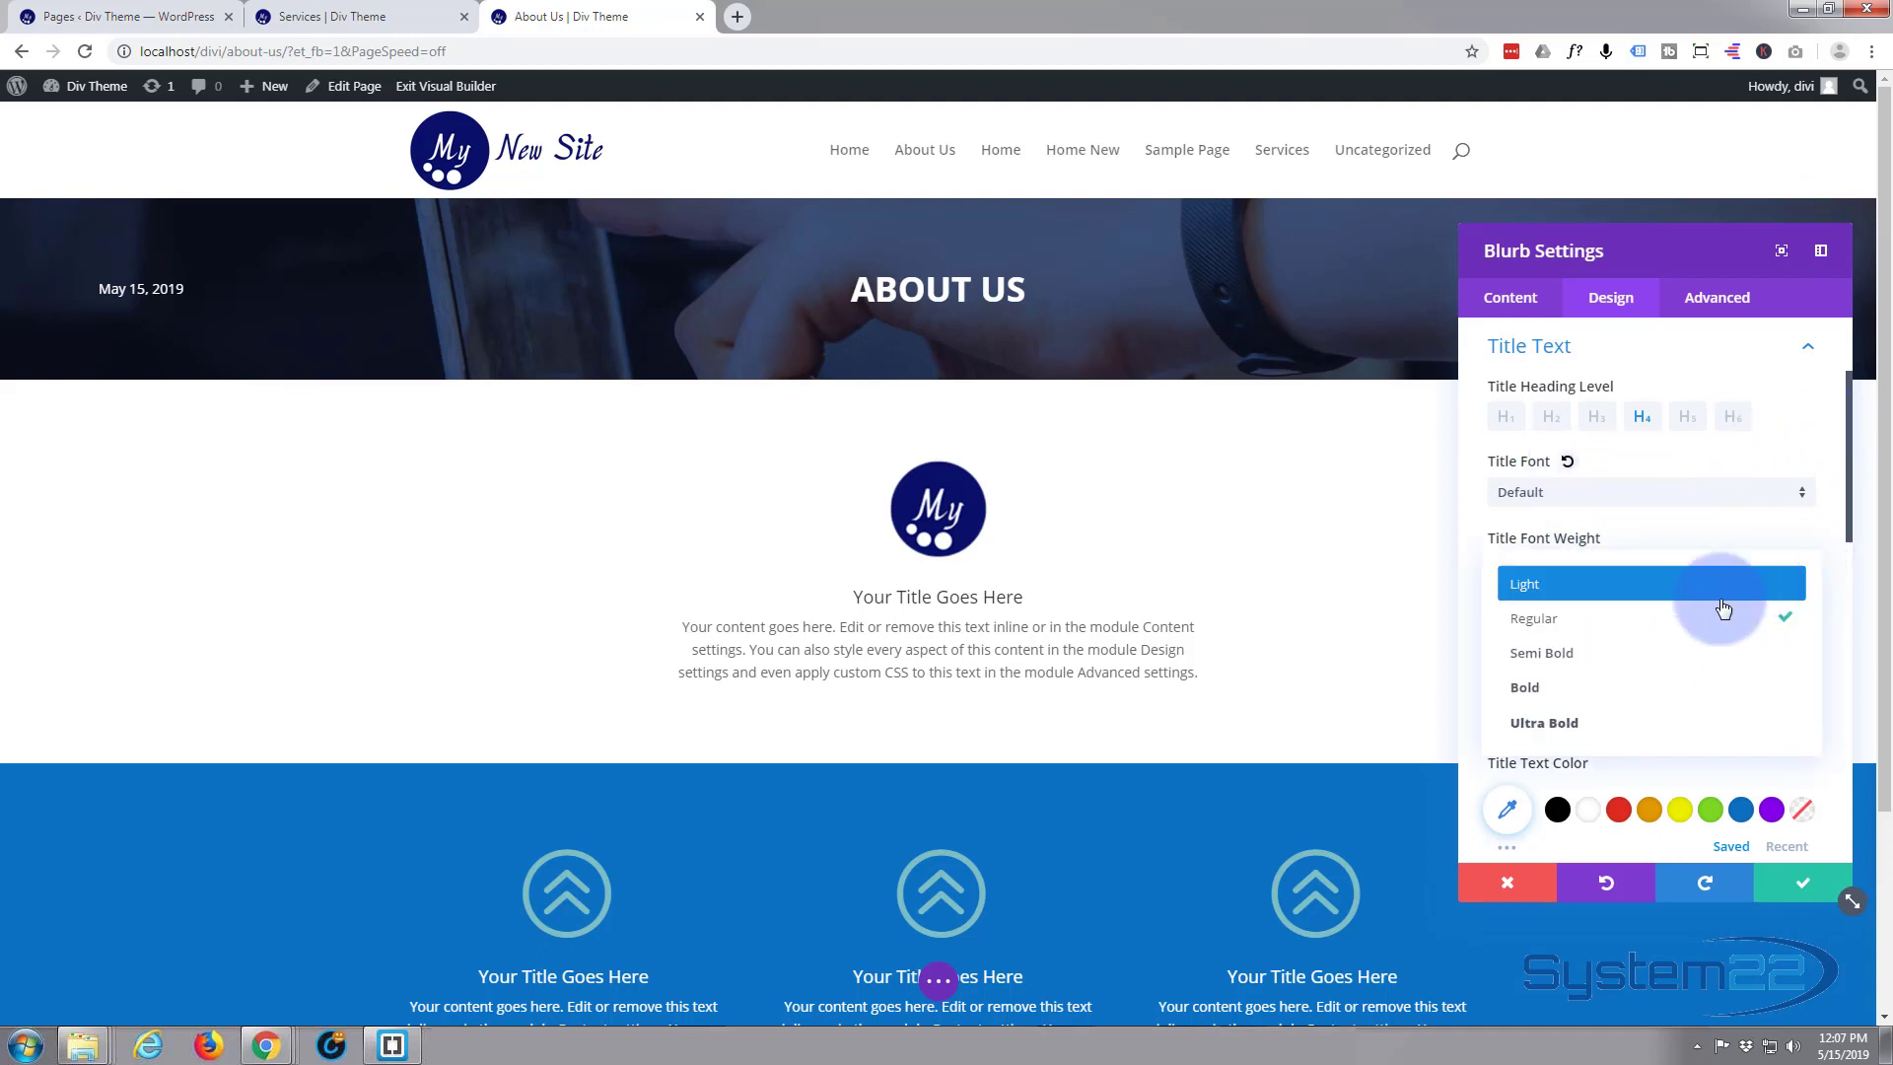
{"action": "left_click", "coordinate": [1604, 656]}
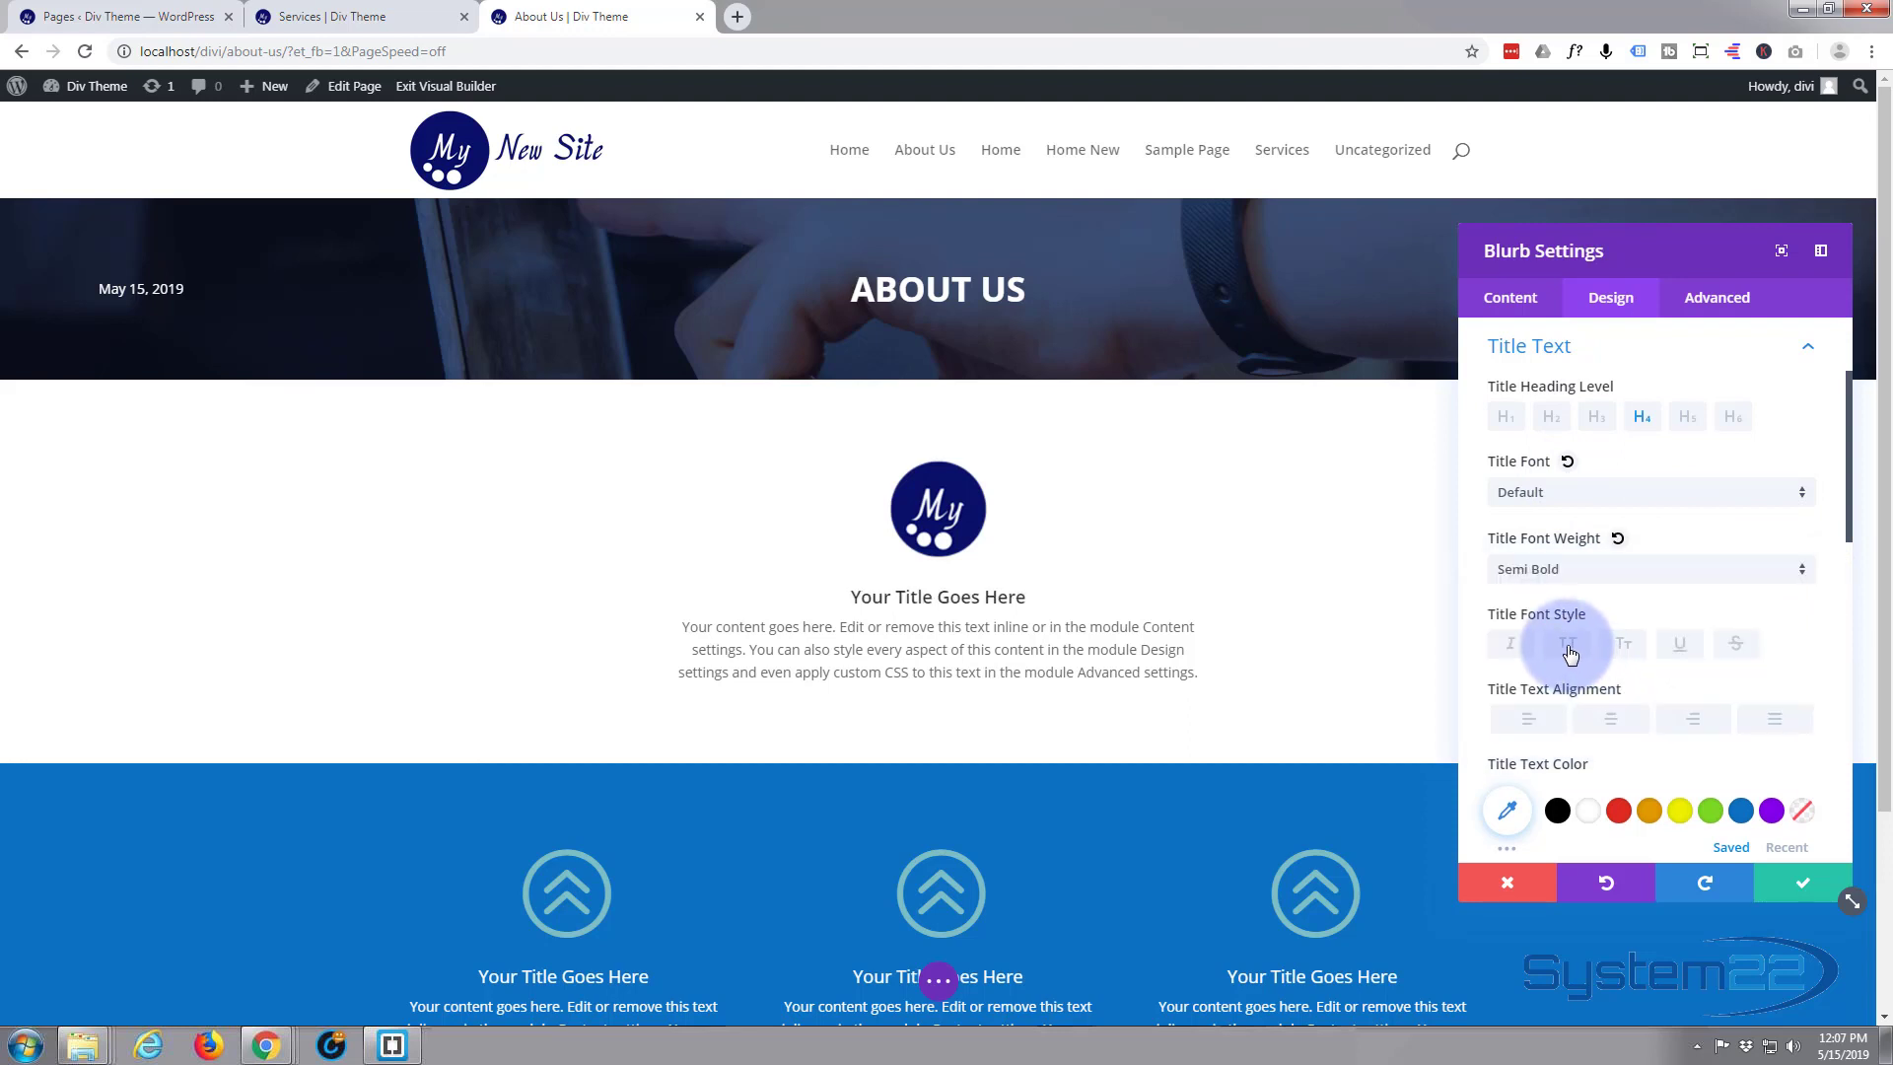
{"action": "left_click", "coordinate": [1568, 647]}
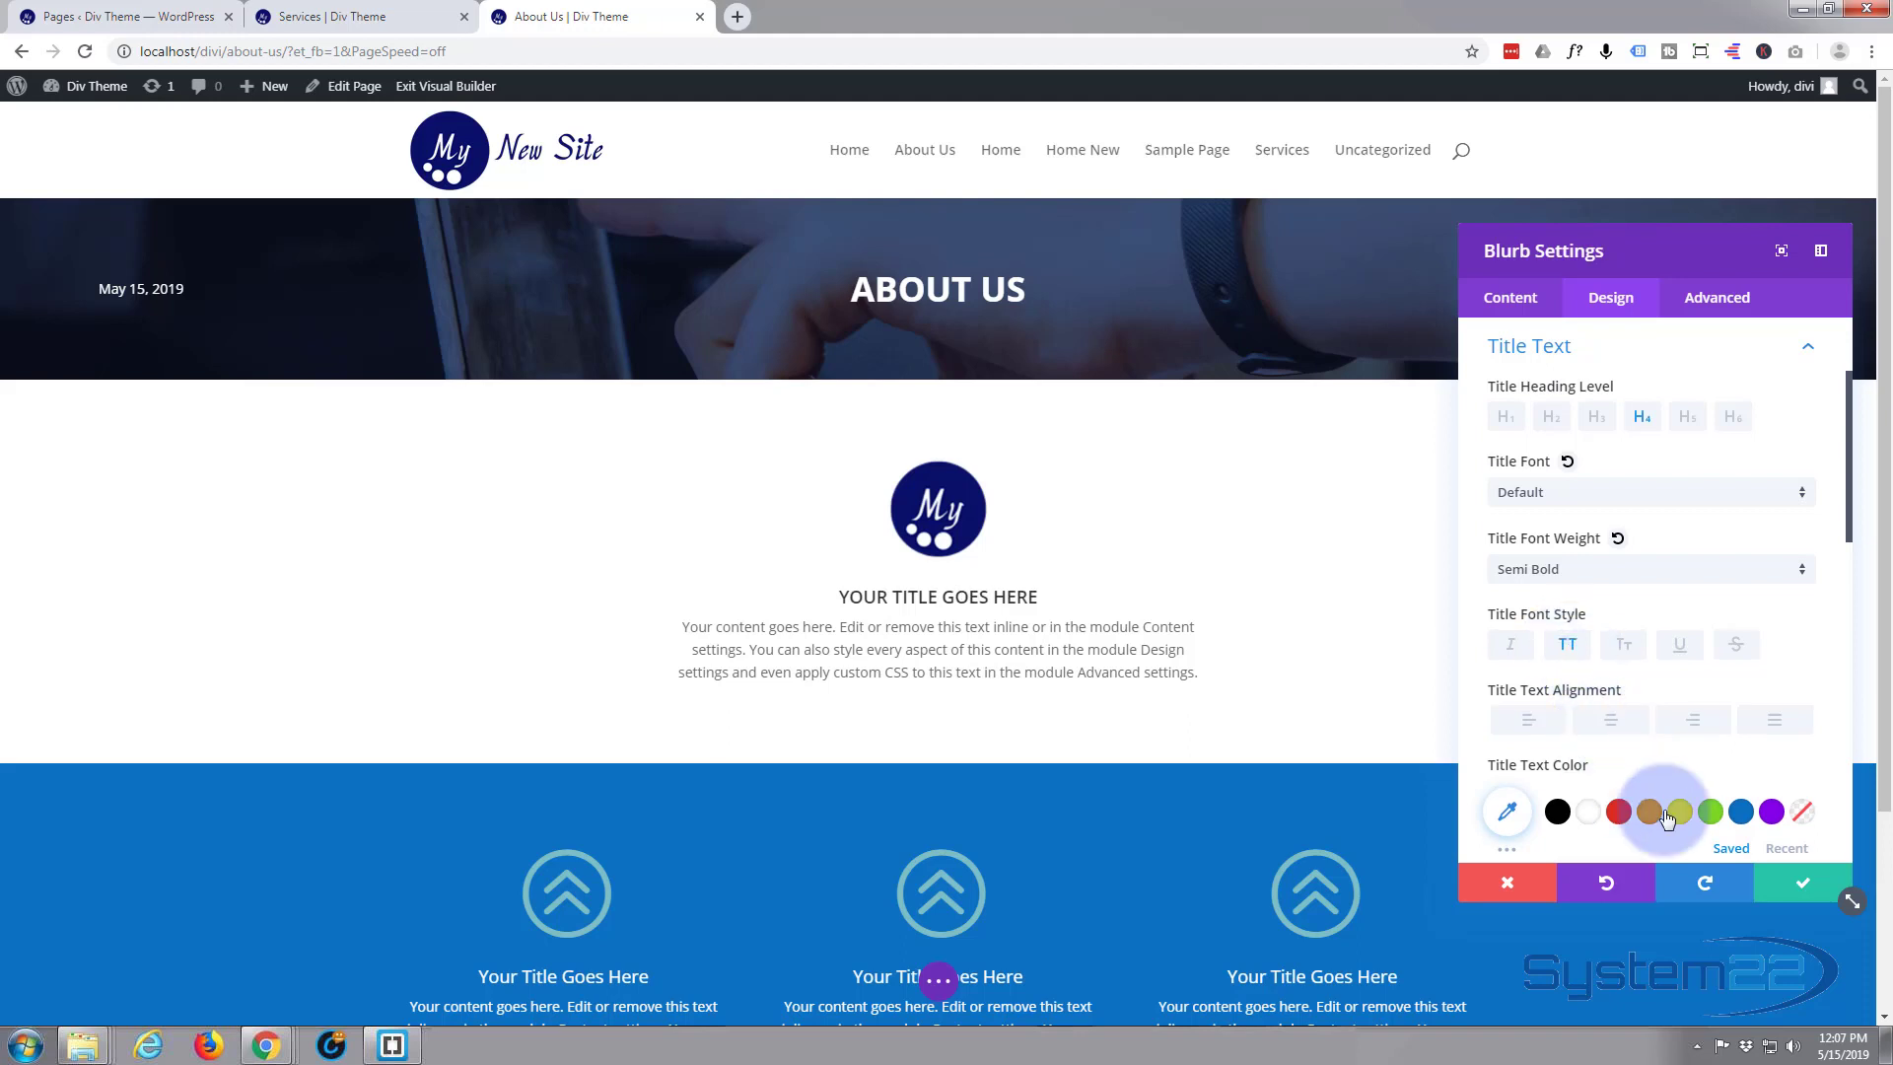
Colour the blurb title blue (#0c71c3) and increase its text size to 33px
{"action": "left_click", "coordinate": [1740, 812]}
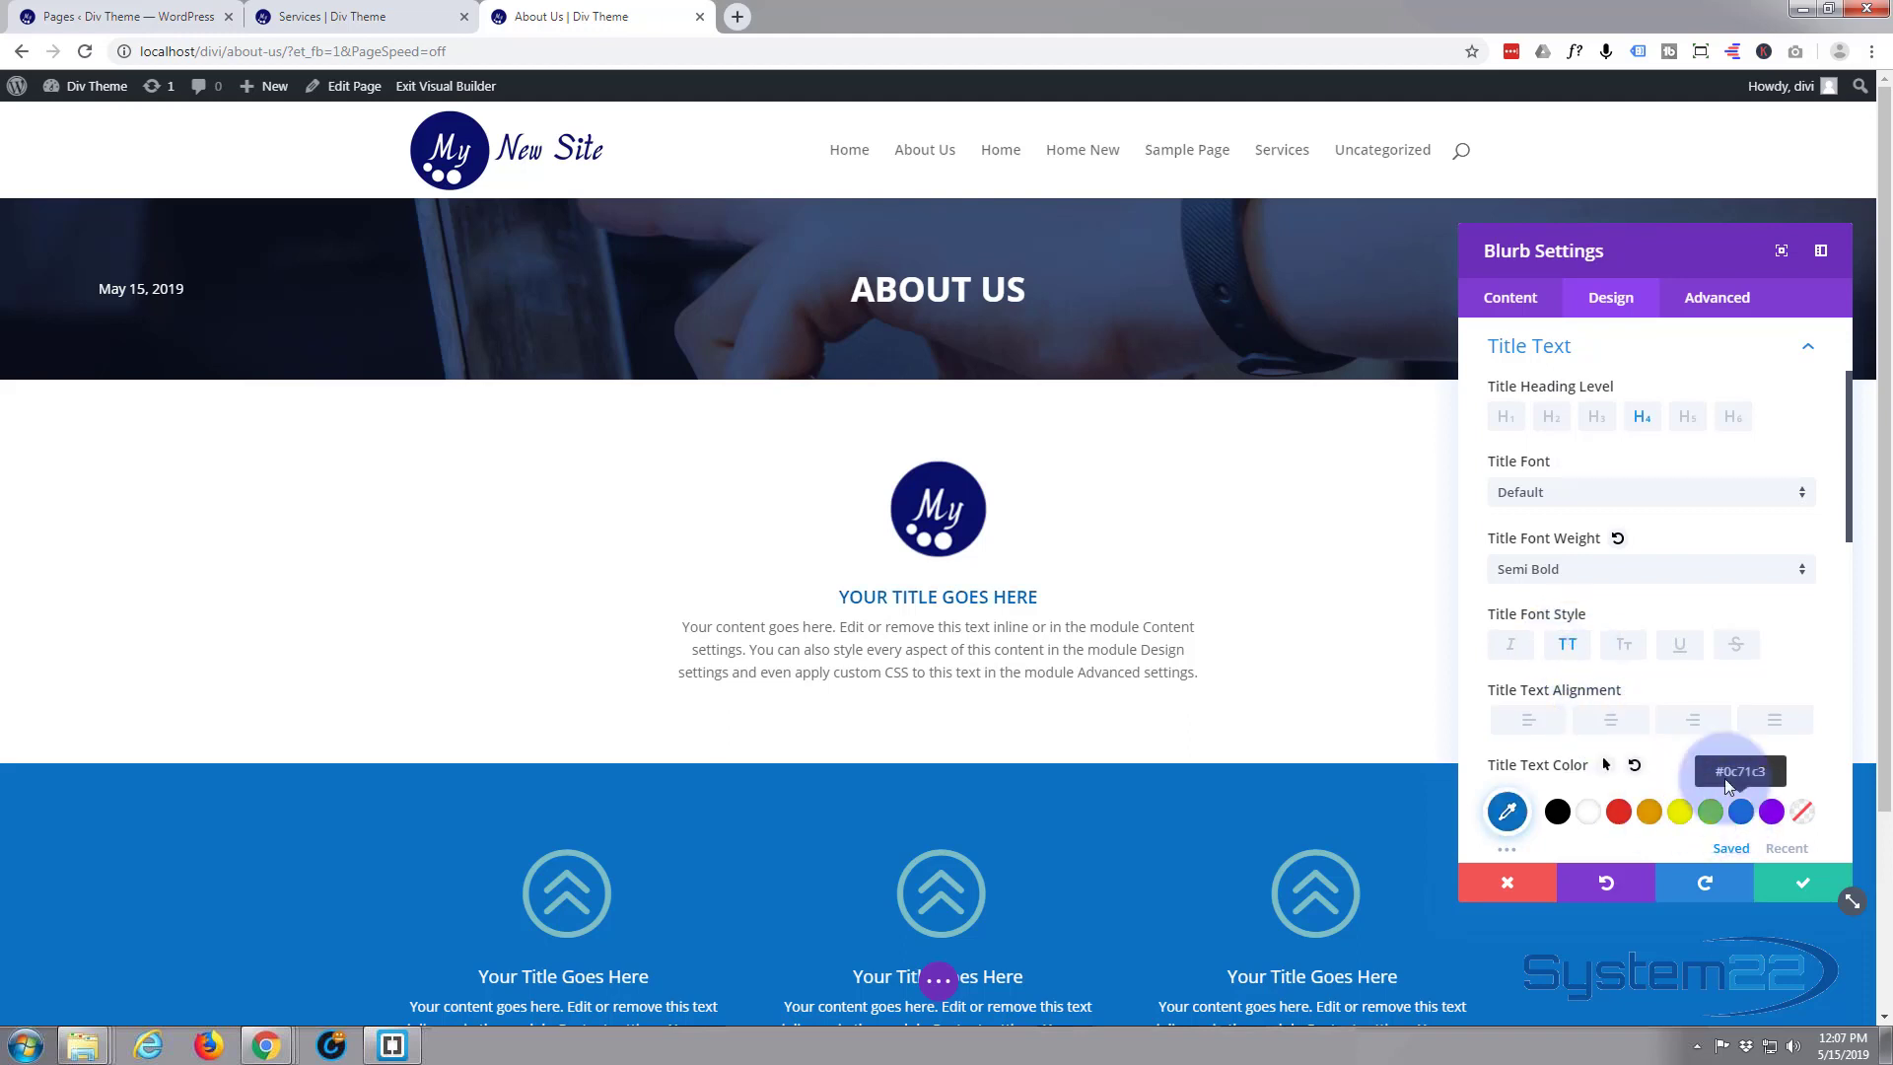
{"action": "scroll", "coordinate": [1695, 643], "scroll_direction": "down", "scroll_amount": 2}
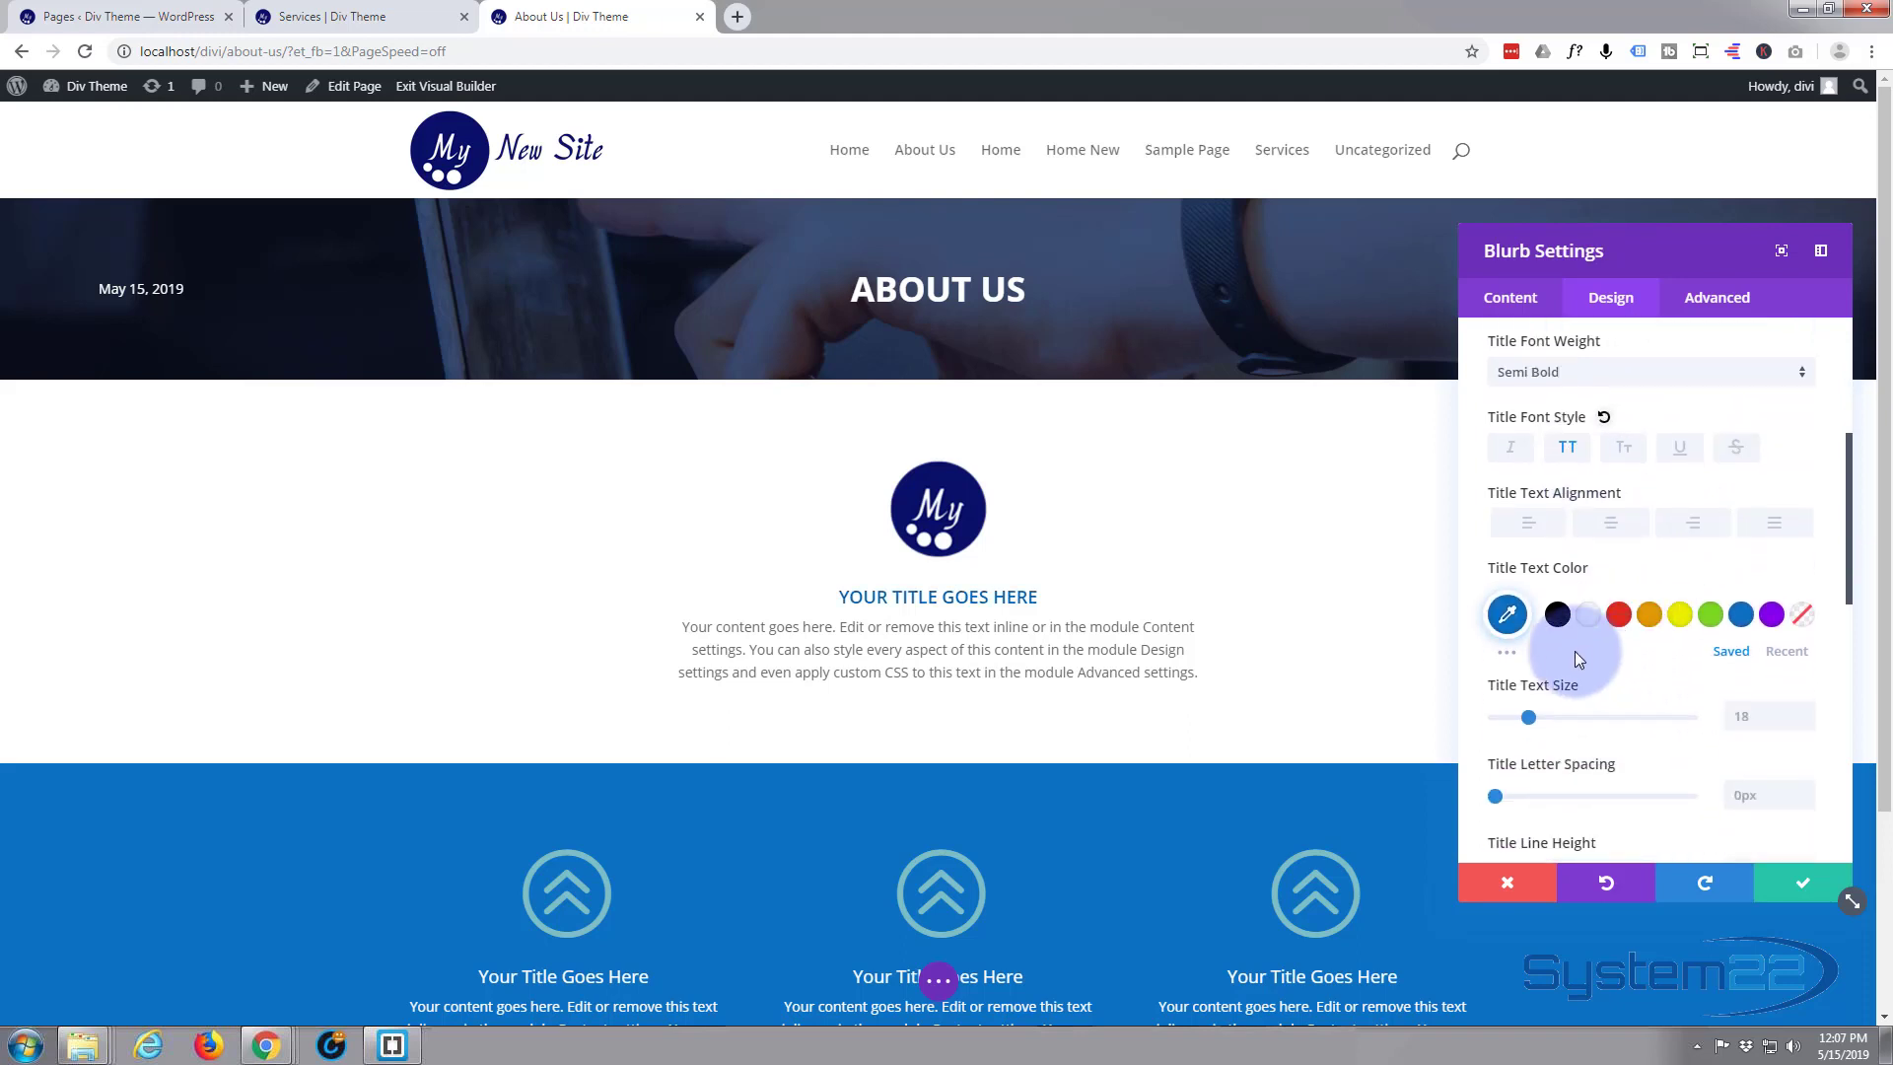
{"action": "left_click", "coordinate": [1506, 614]}
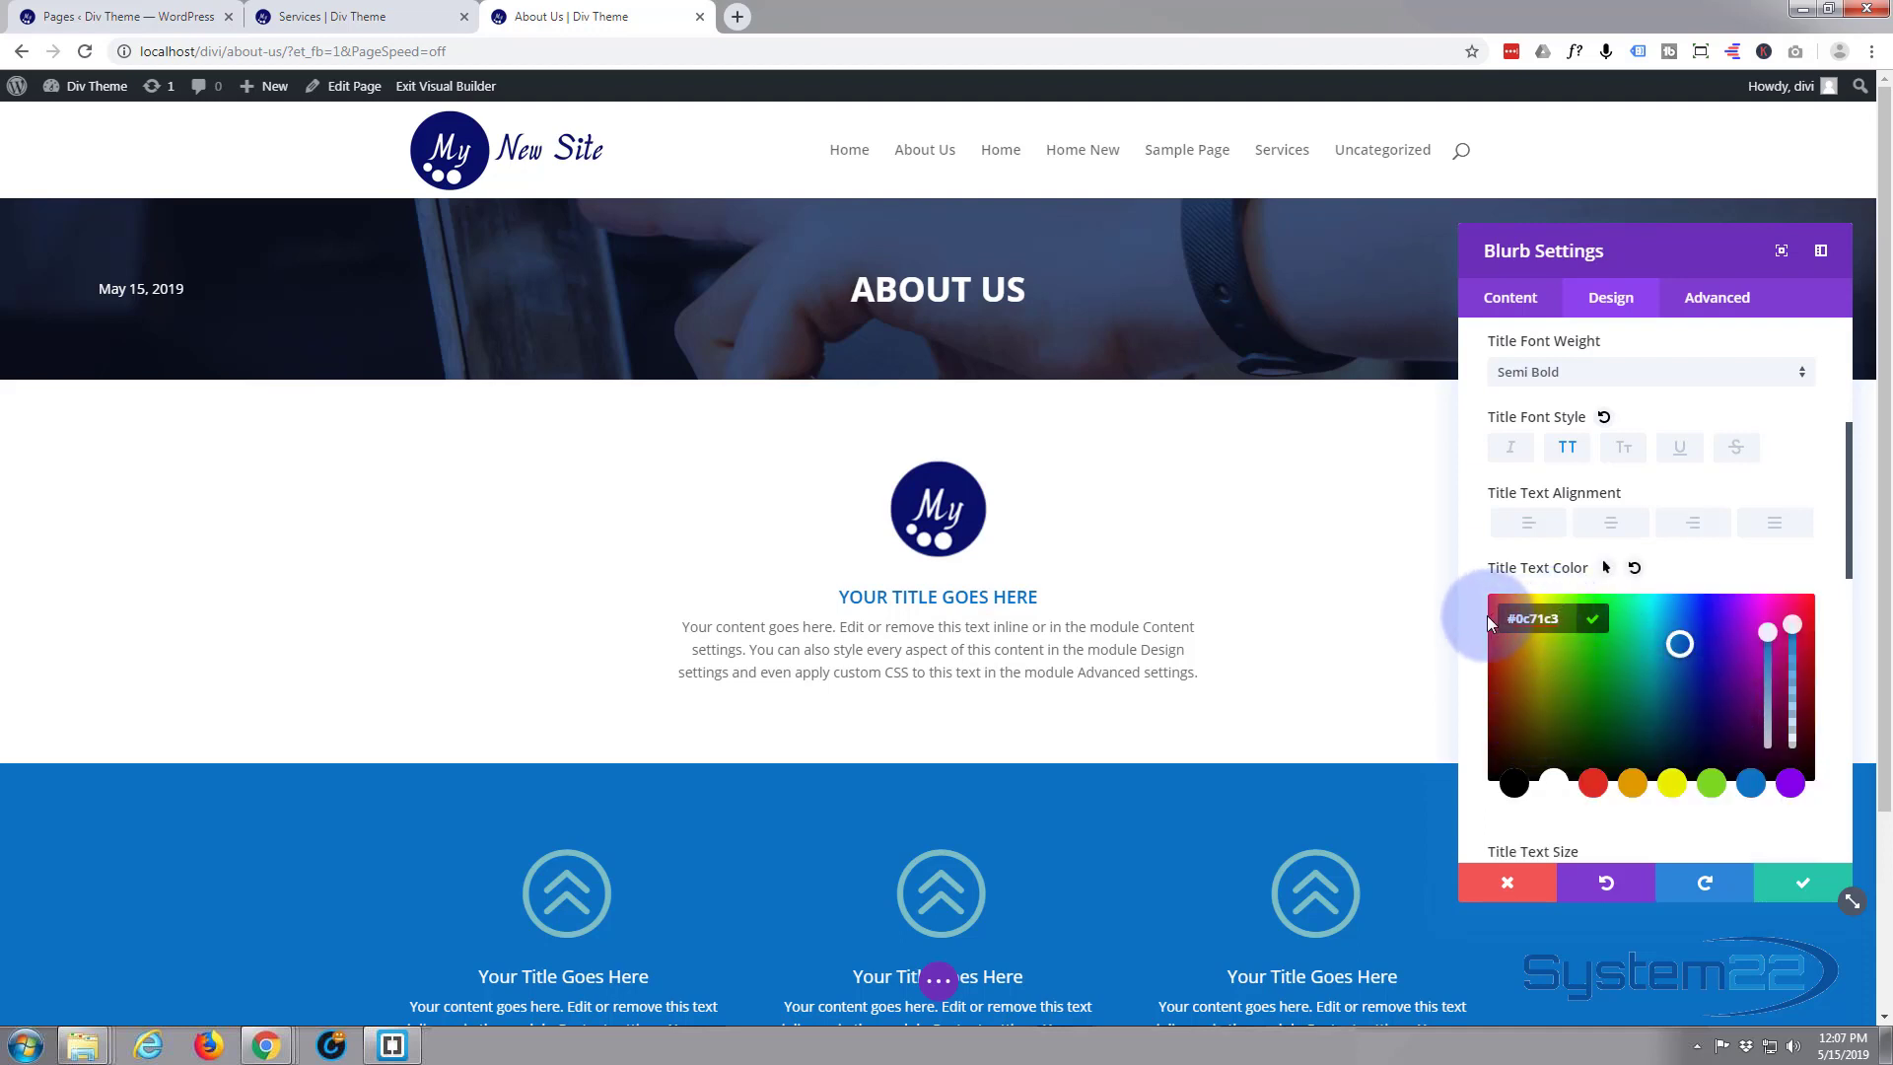
{"action": "scroll", "coordinate": [1715, 532], "scroll_direction": "down", "scroll_amount": 2}
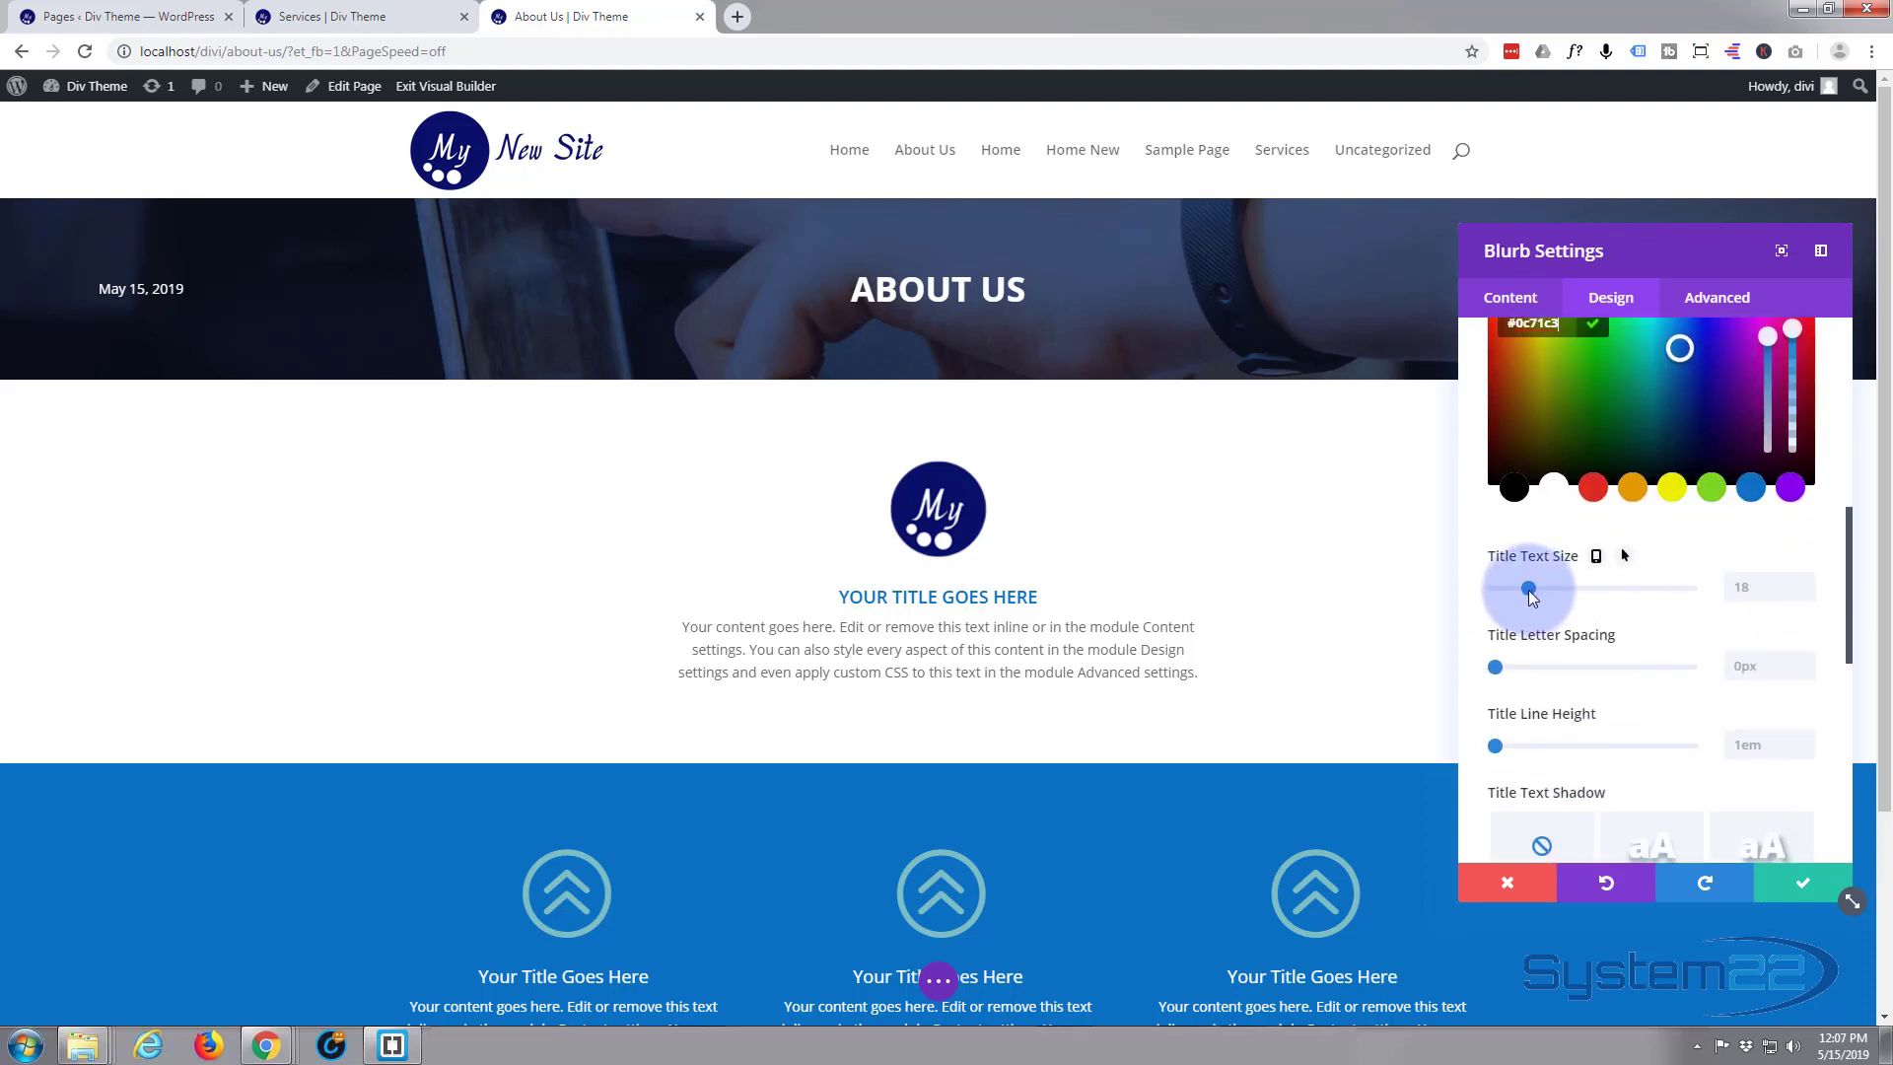
{"action": "left_click_drag", "start_coordinate": [1528, 589], "coordinate": [1557, 589]}
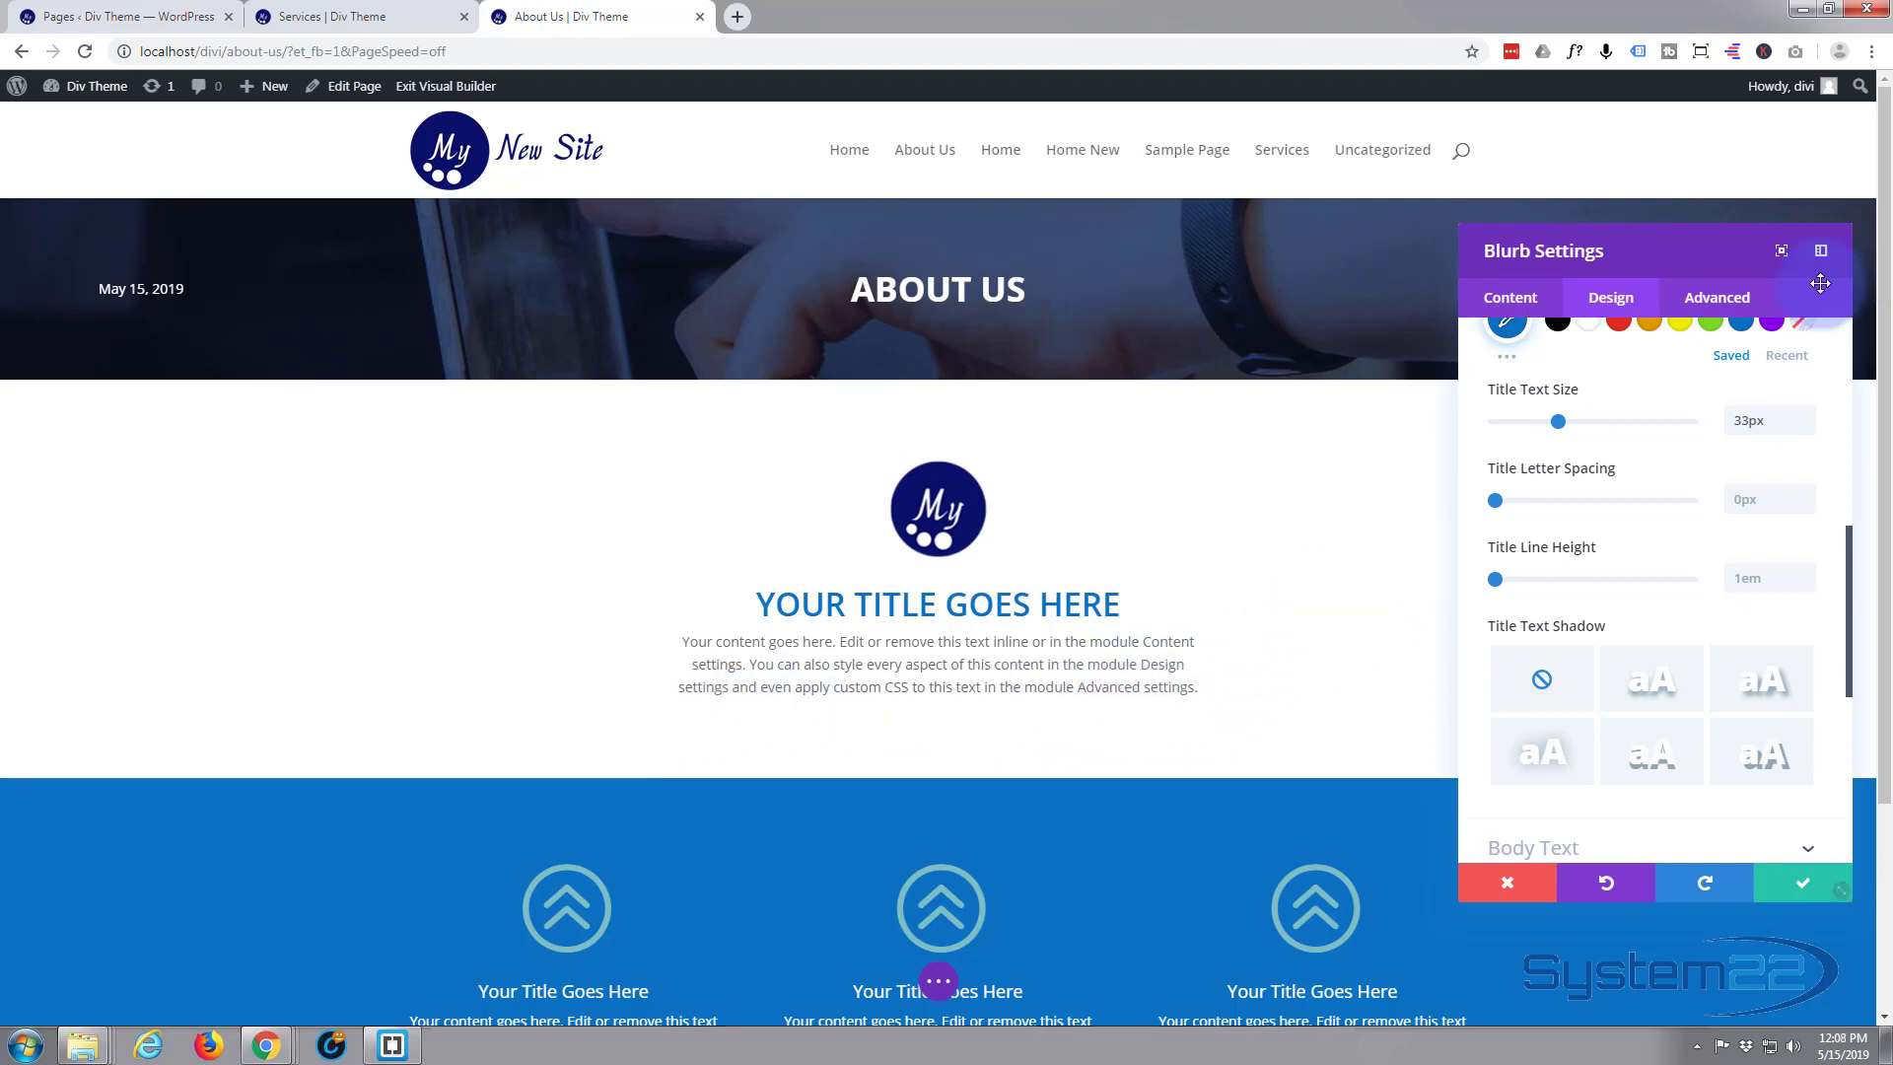
{"action": "scroll", "coordinate": [1639, 398], "scroll_direction": "up", "scroll_amount": 5}
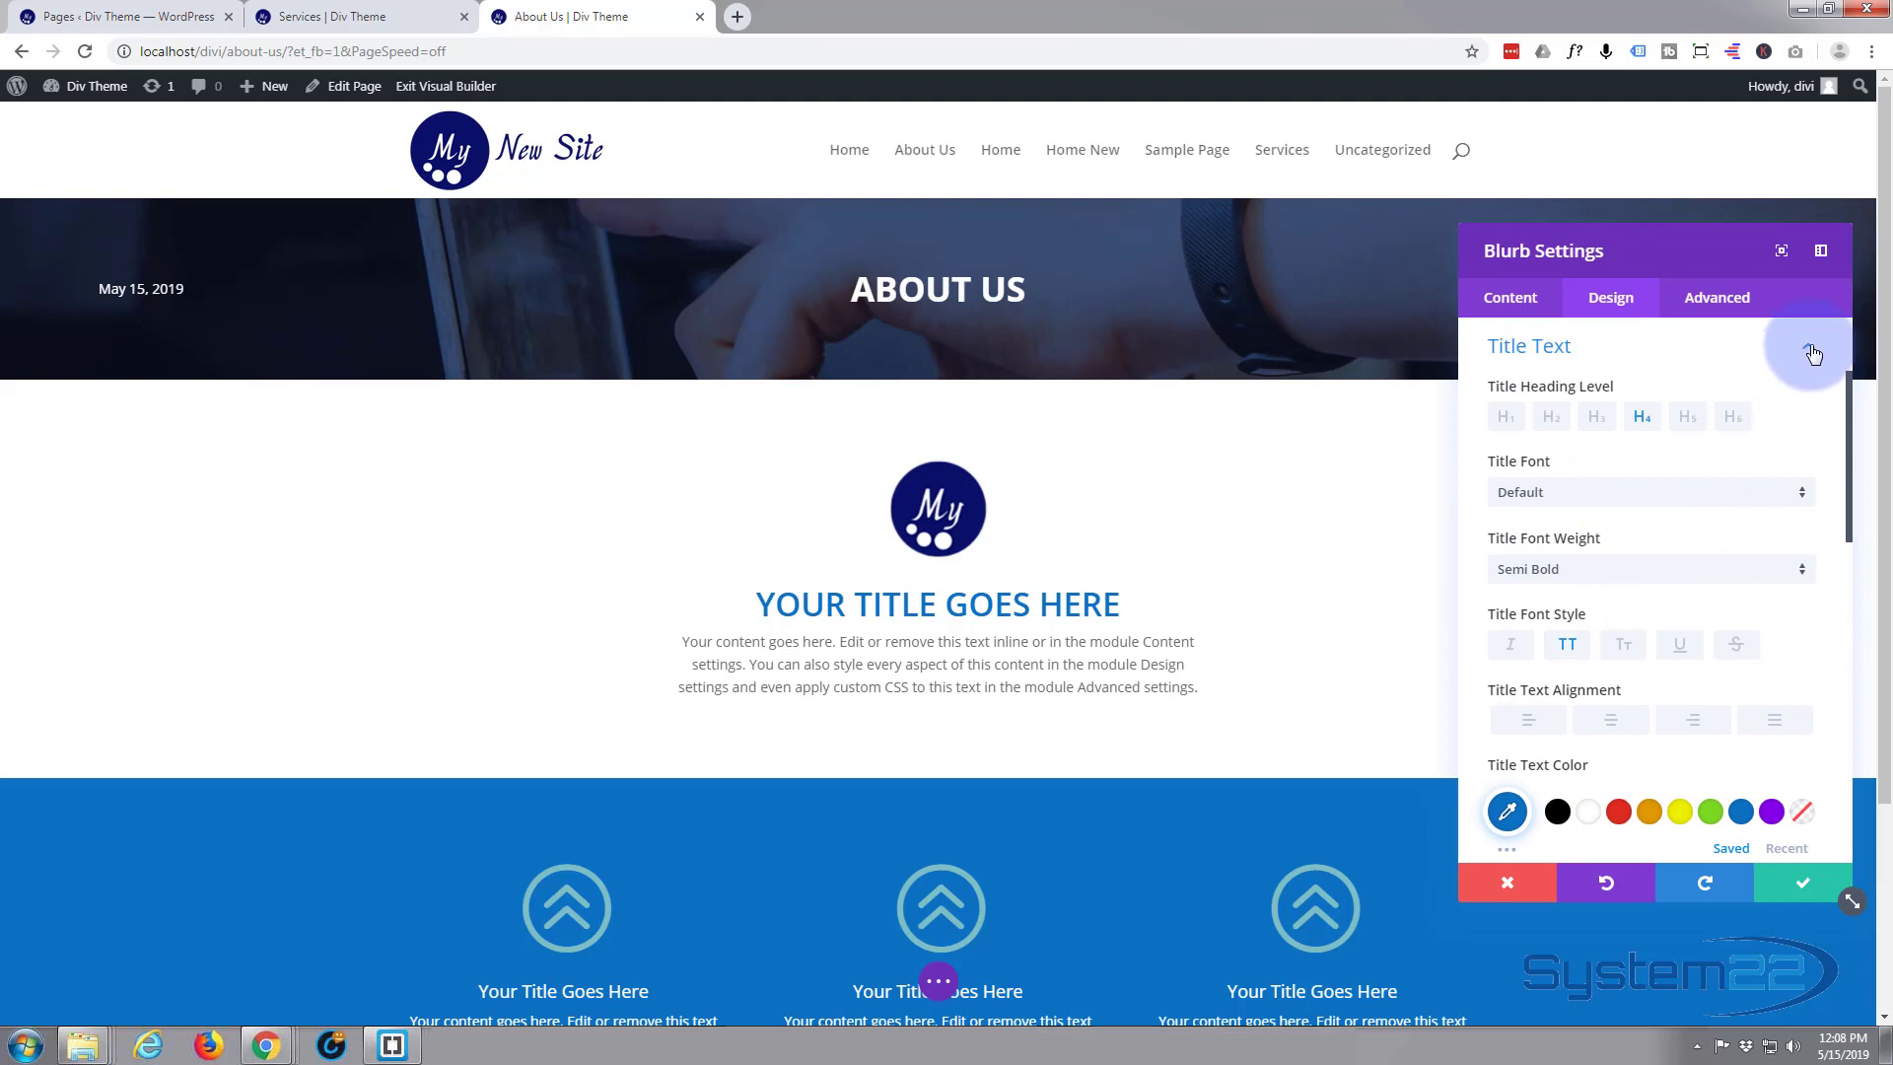
Size the logo blurb with a content width of 1100px and a width of 100%, and save its settings
{"action": "left_click", "coordinate": [1750, 347]}
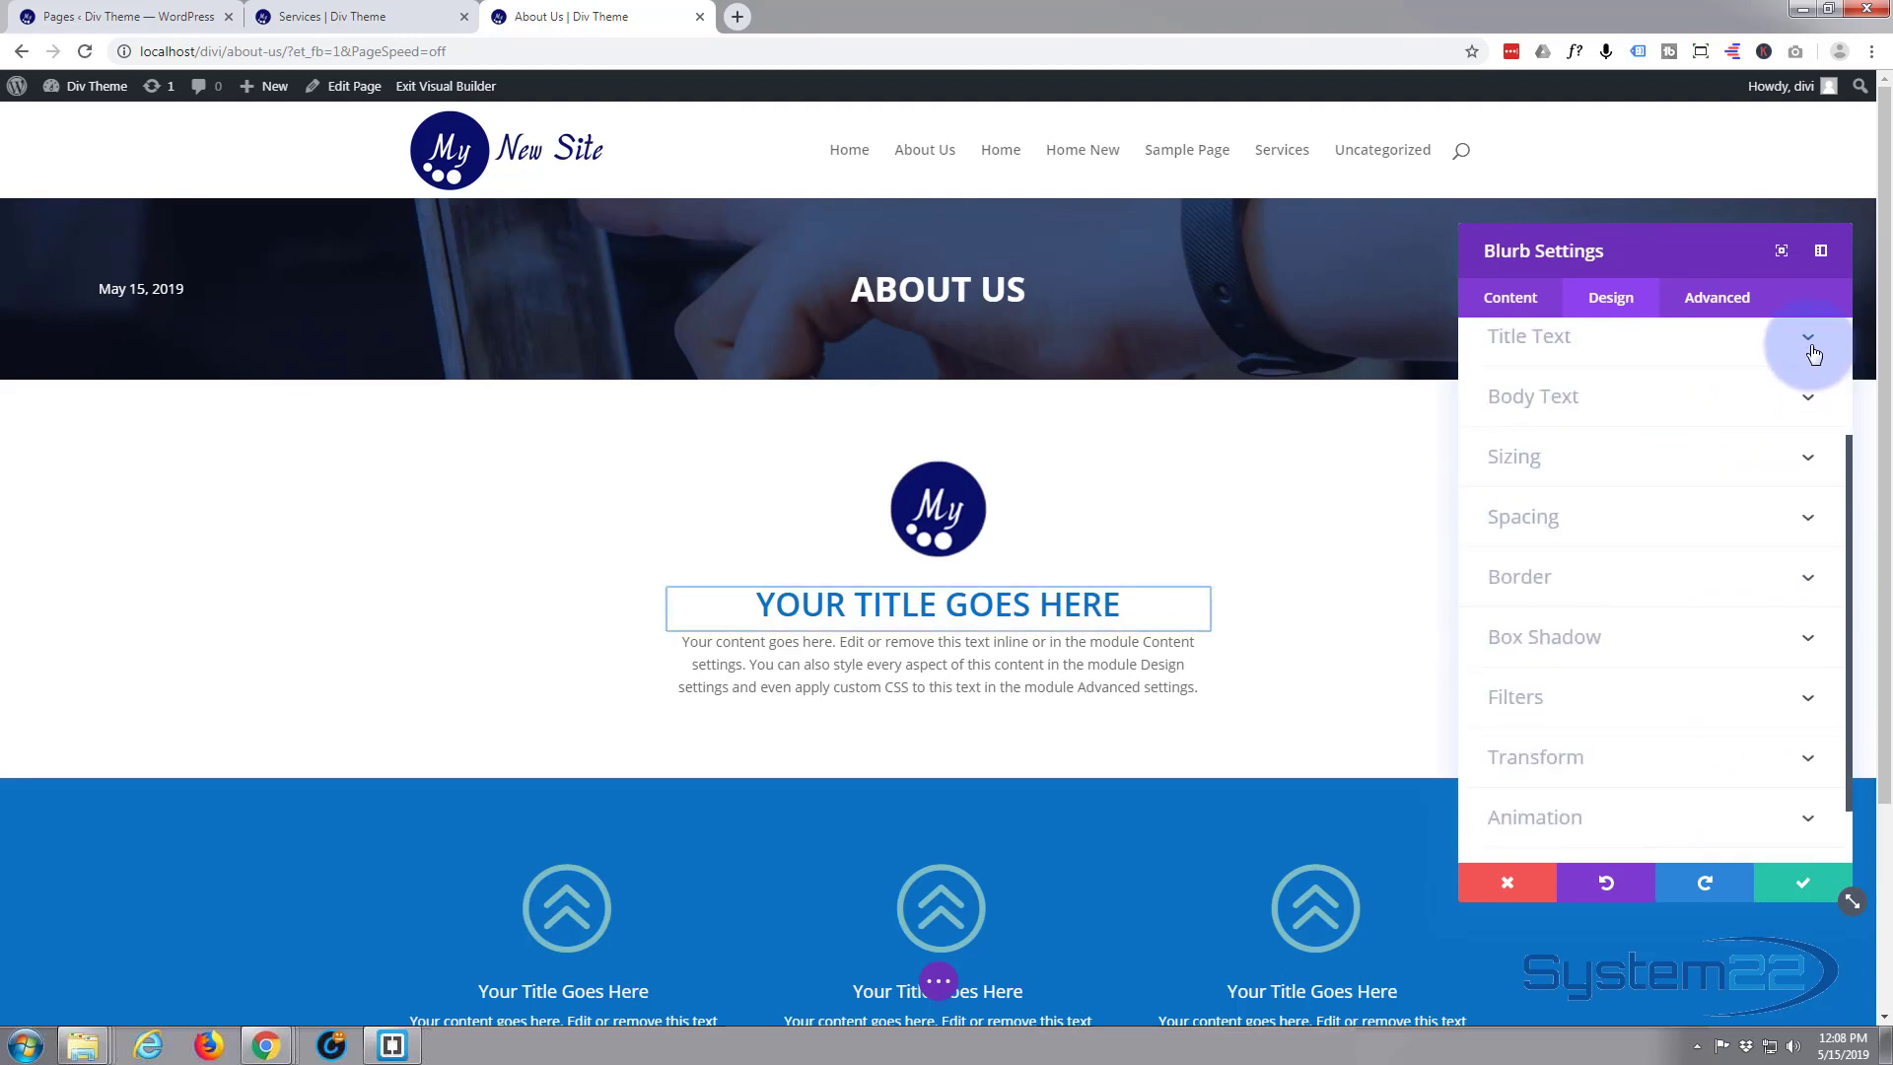
{"action": "left_click", "coordinate": [1621, 458]}
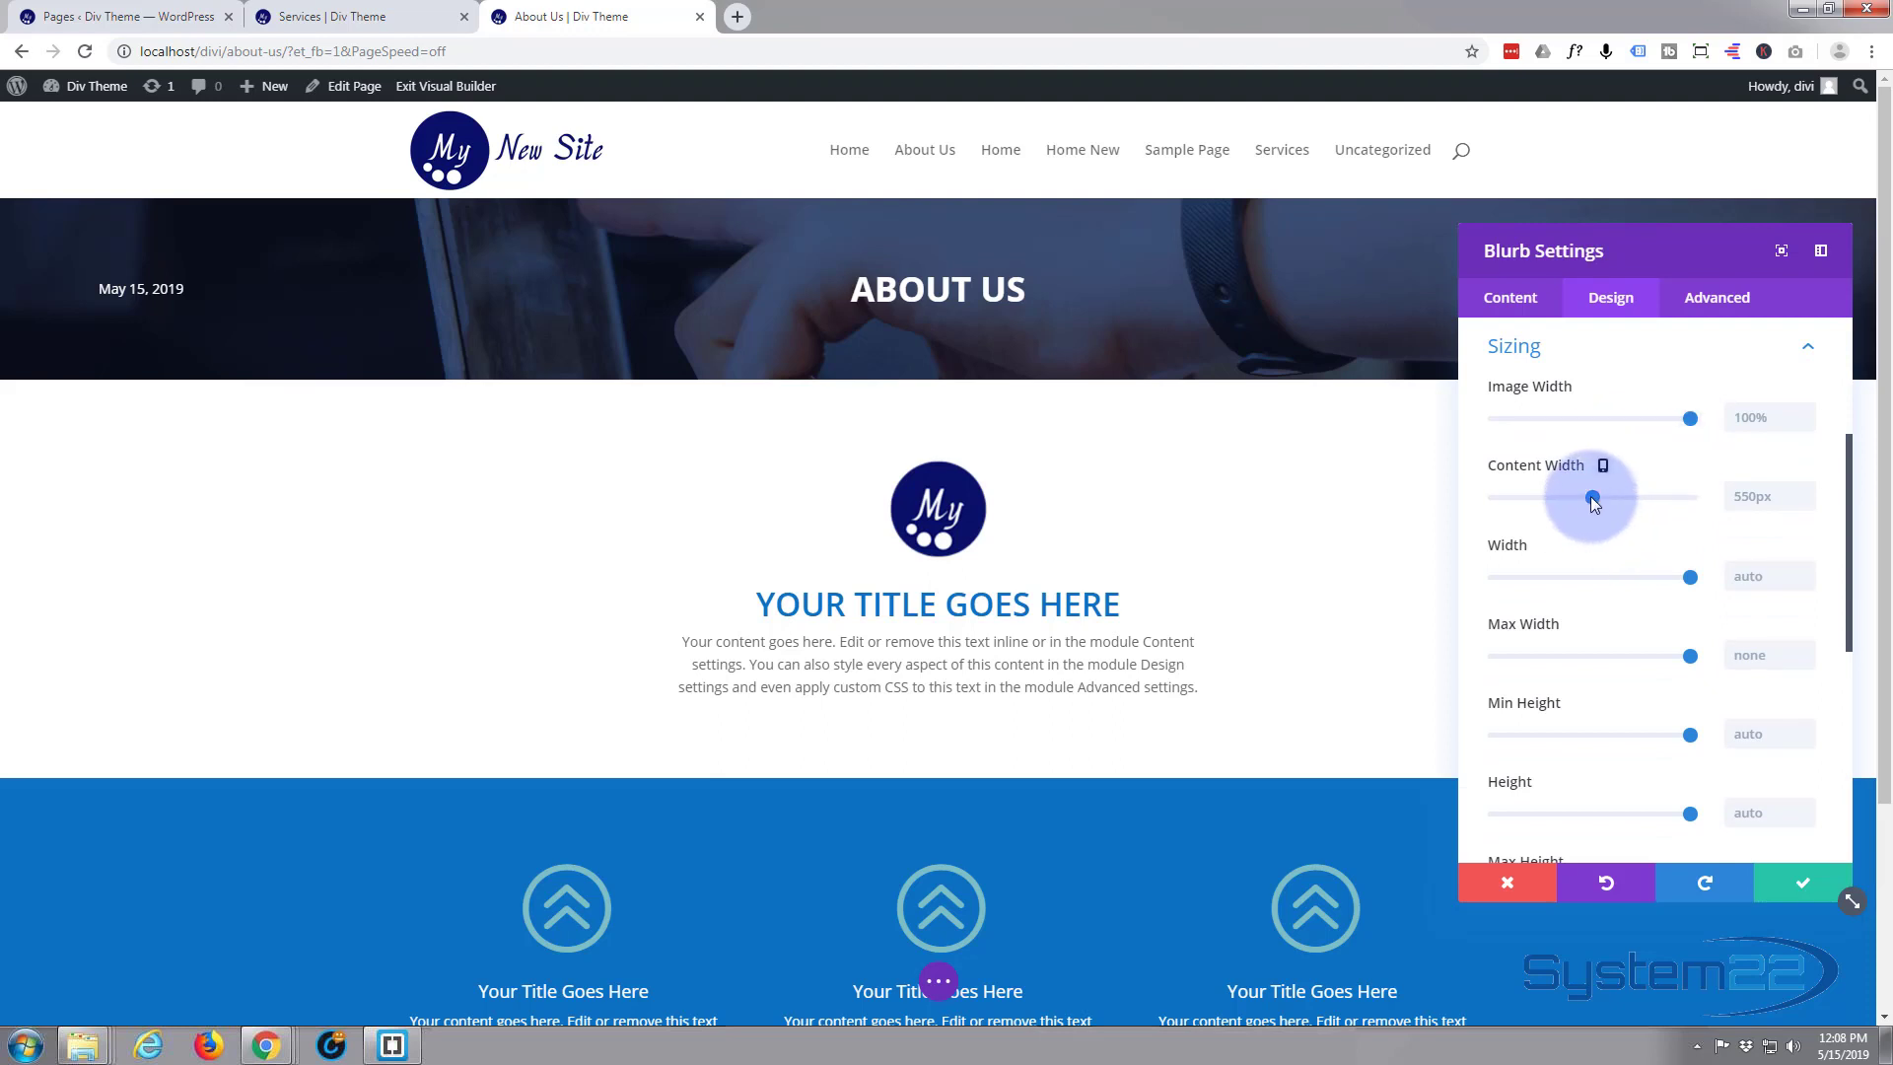
{"action": "left_click_drag", "start_coordinate": [1589, 494], "coordinate": [1695, 498]}
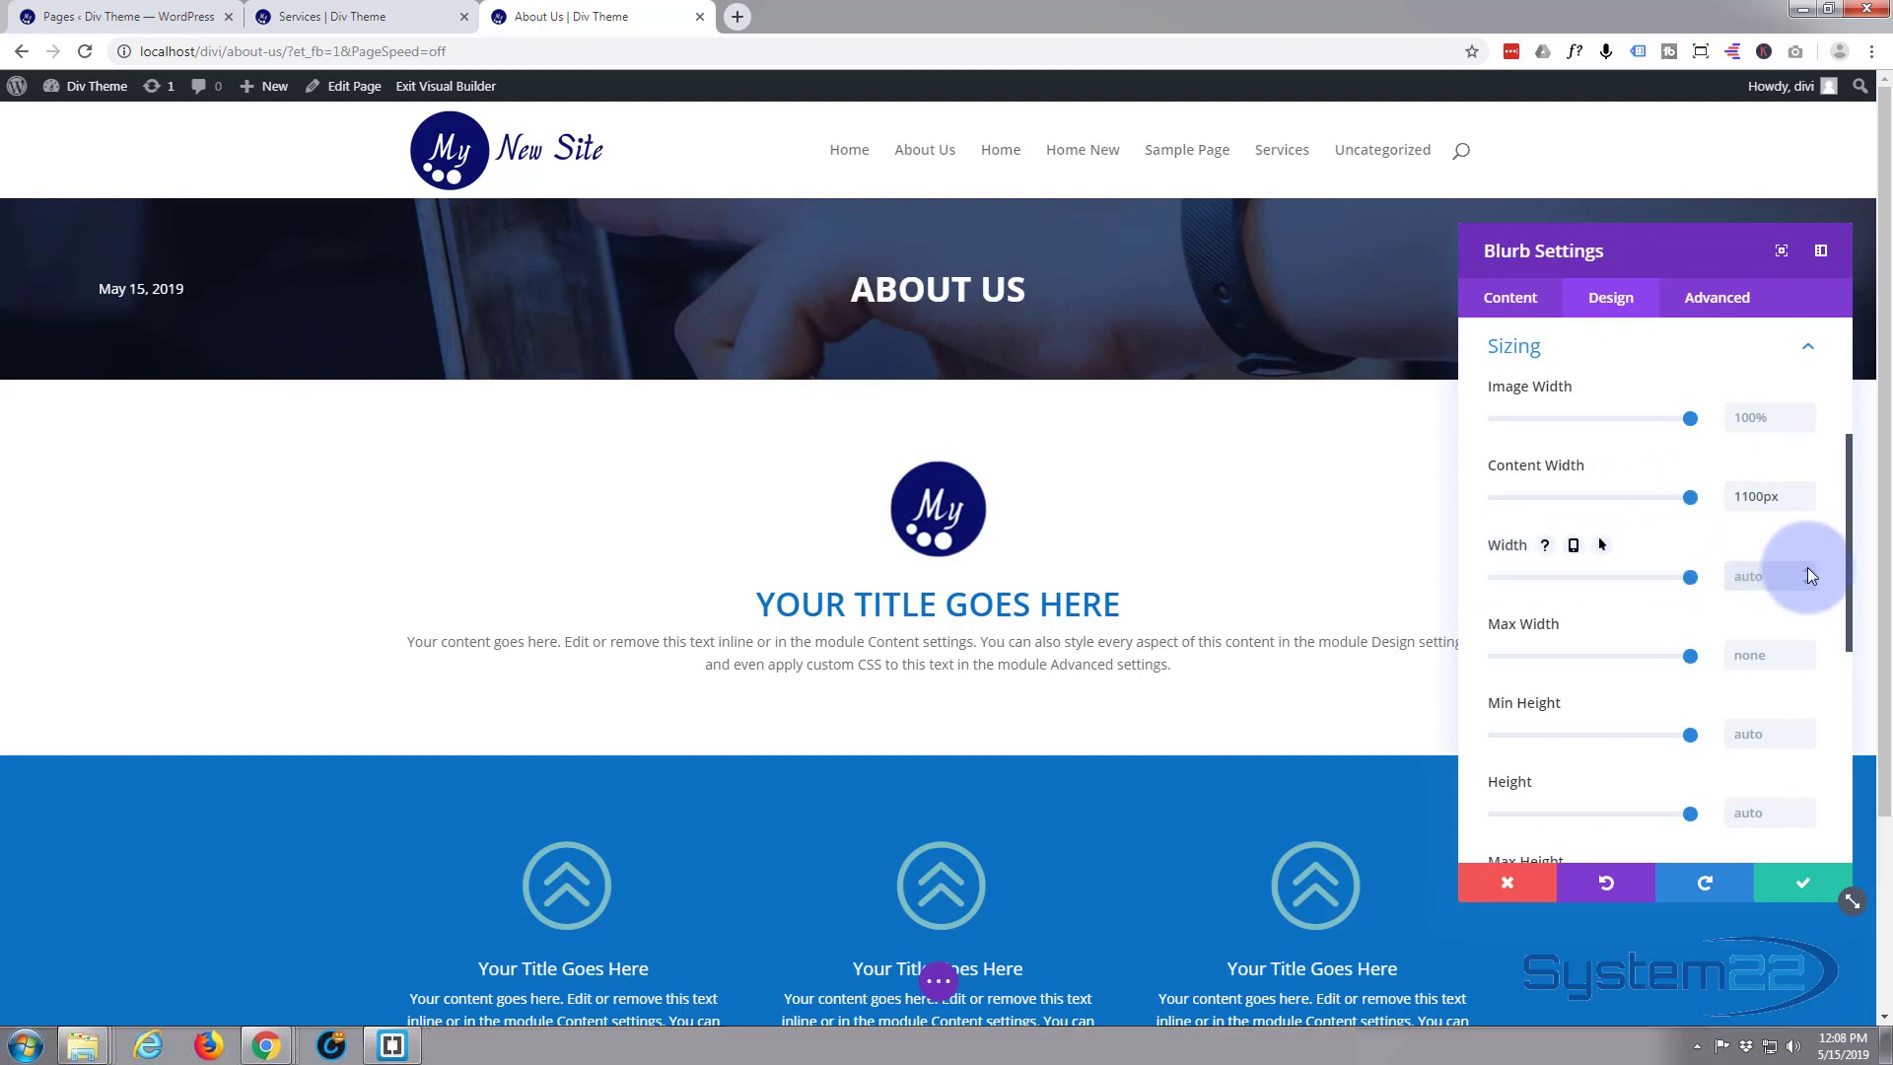
{"action": "type", "text": "1"}
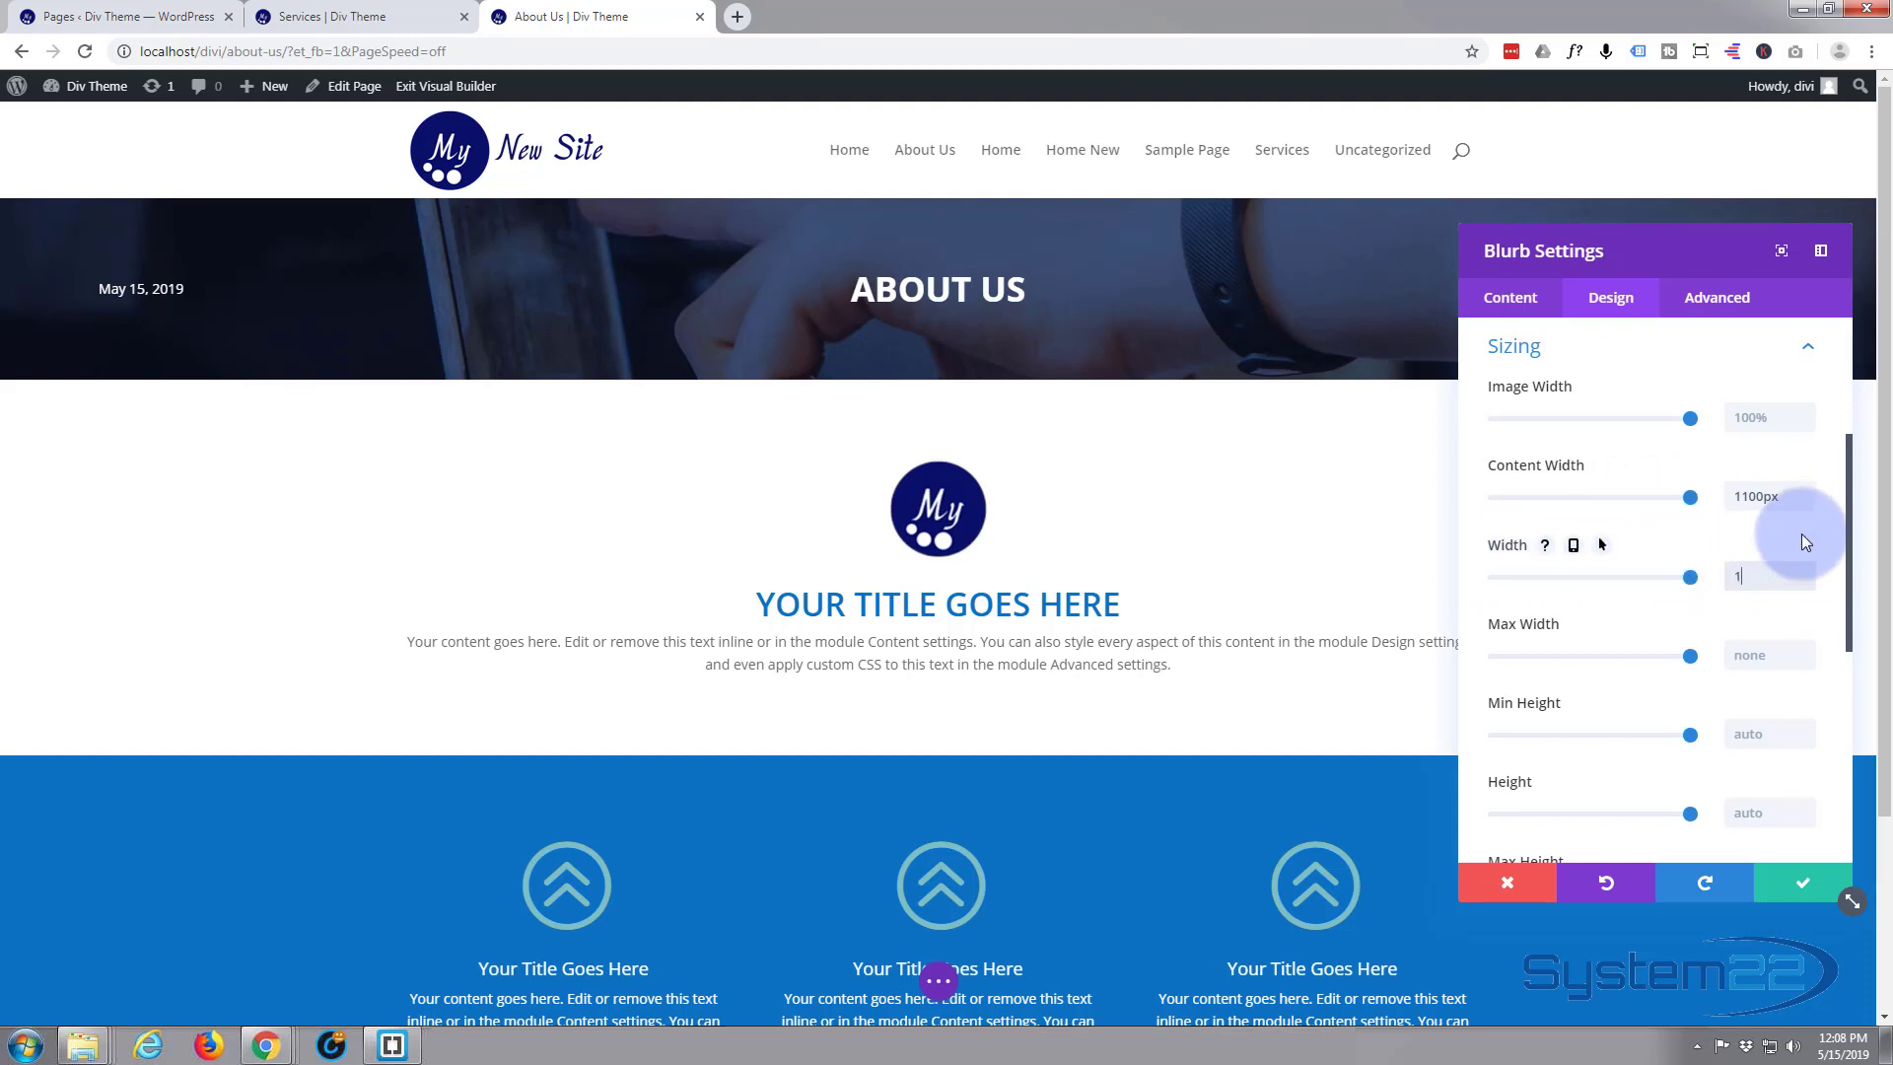
{"action": "type", "text": "00"}
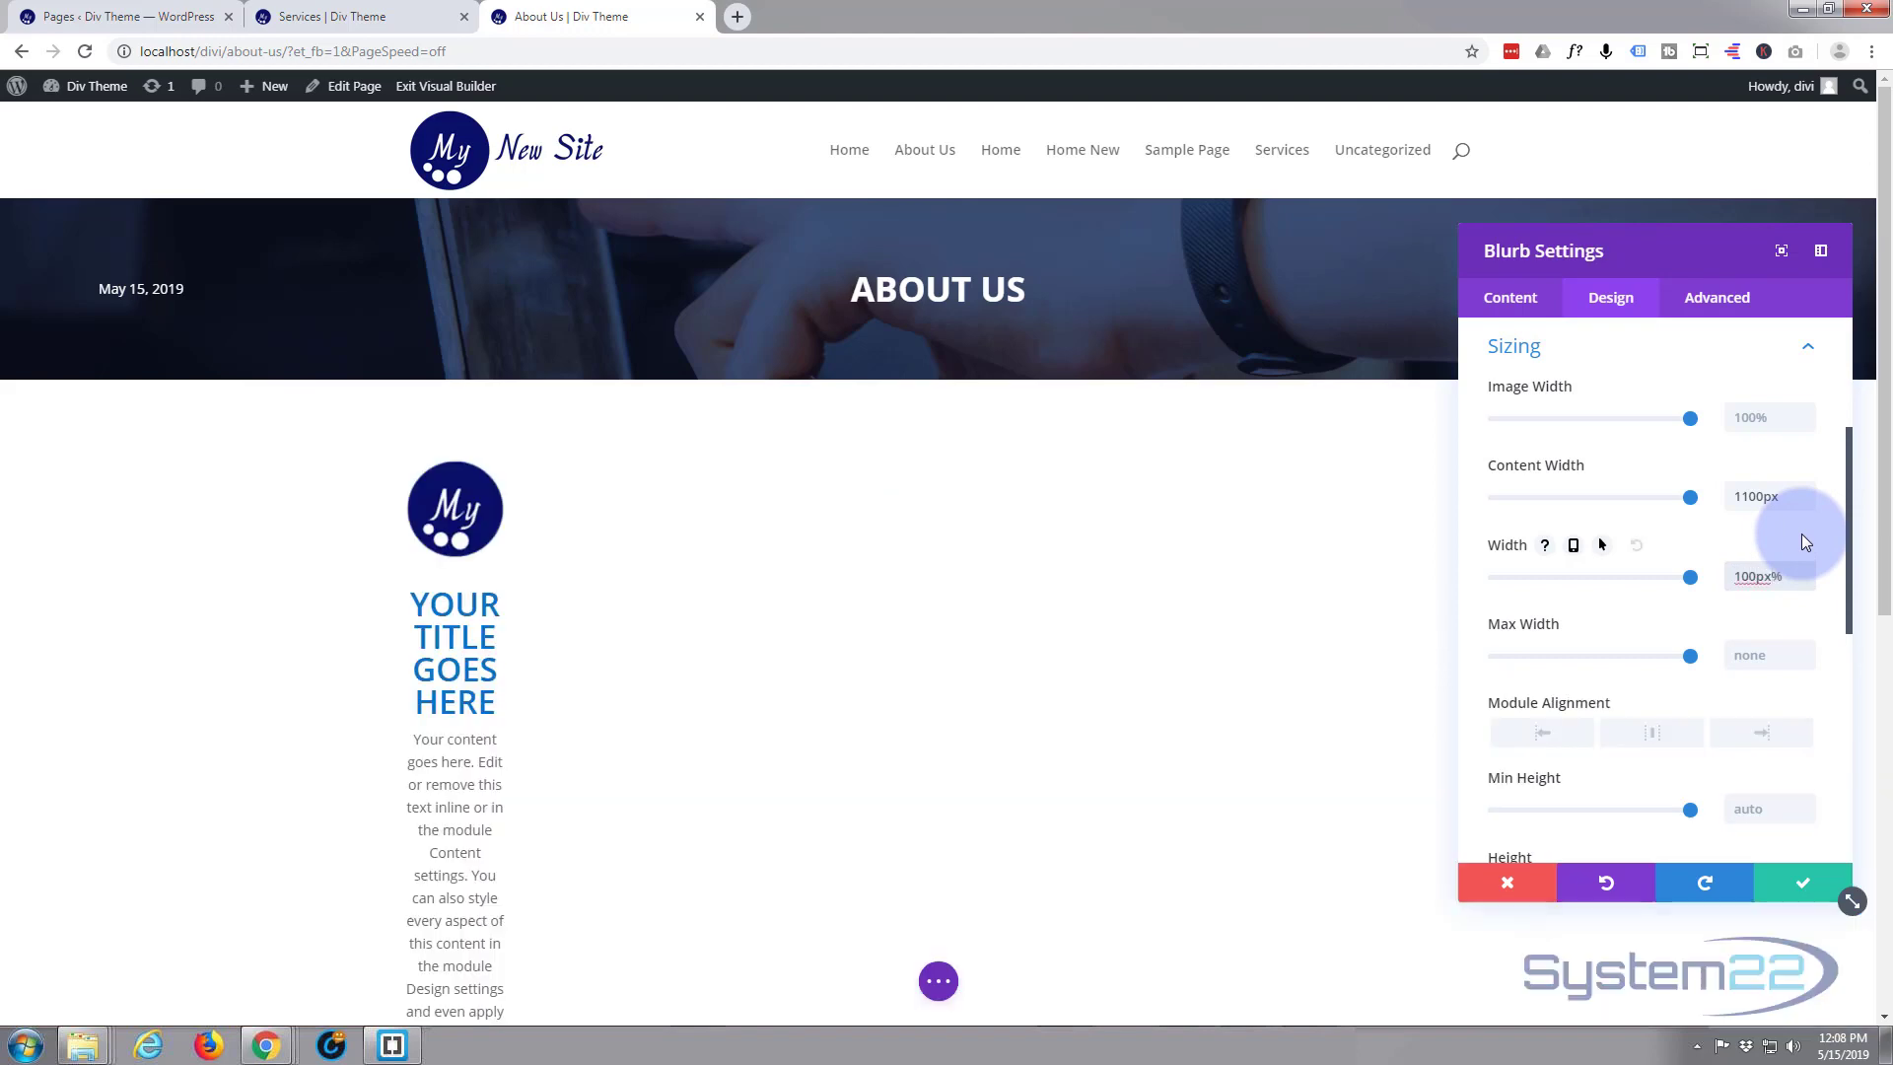
{"action": "type", "text": "%"}
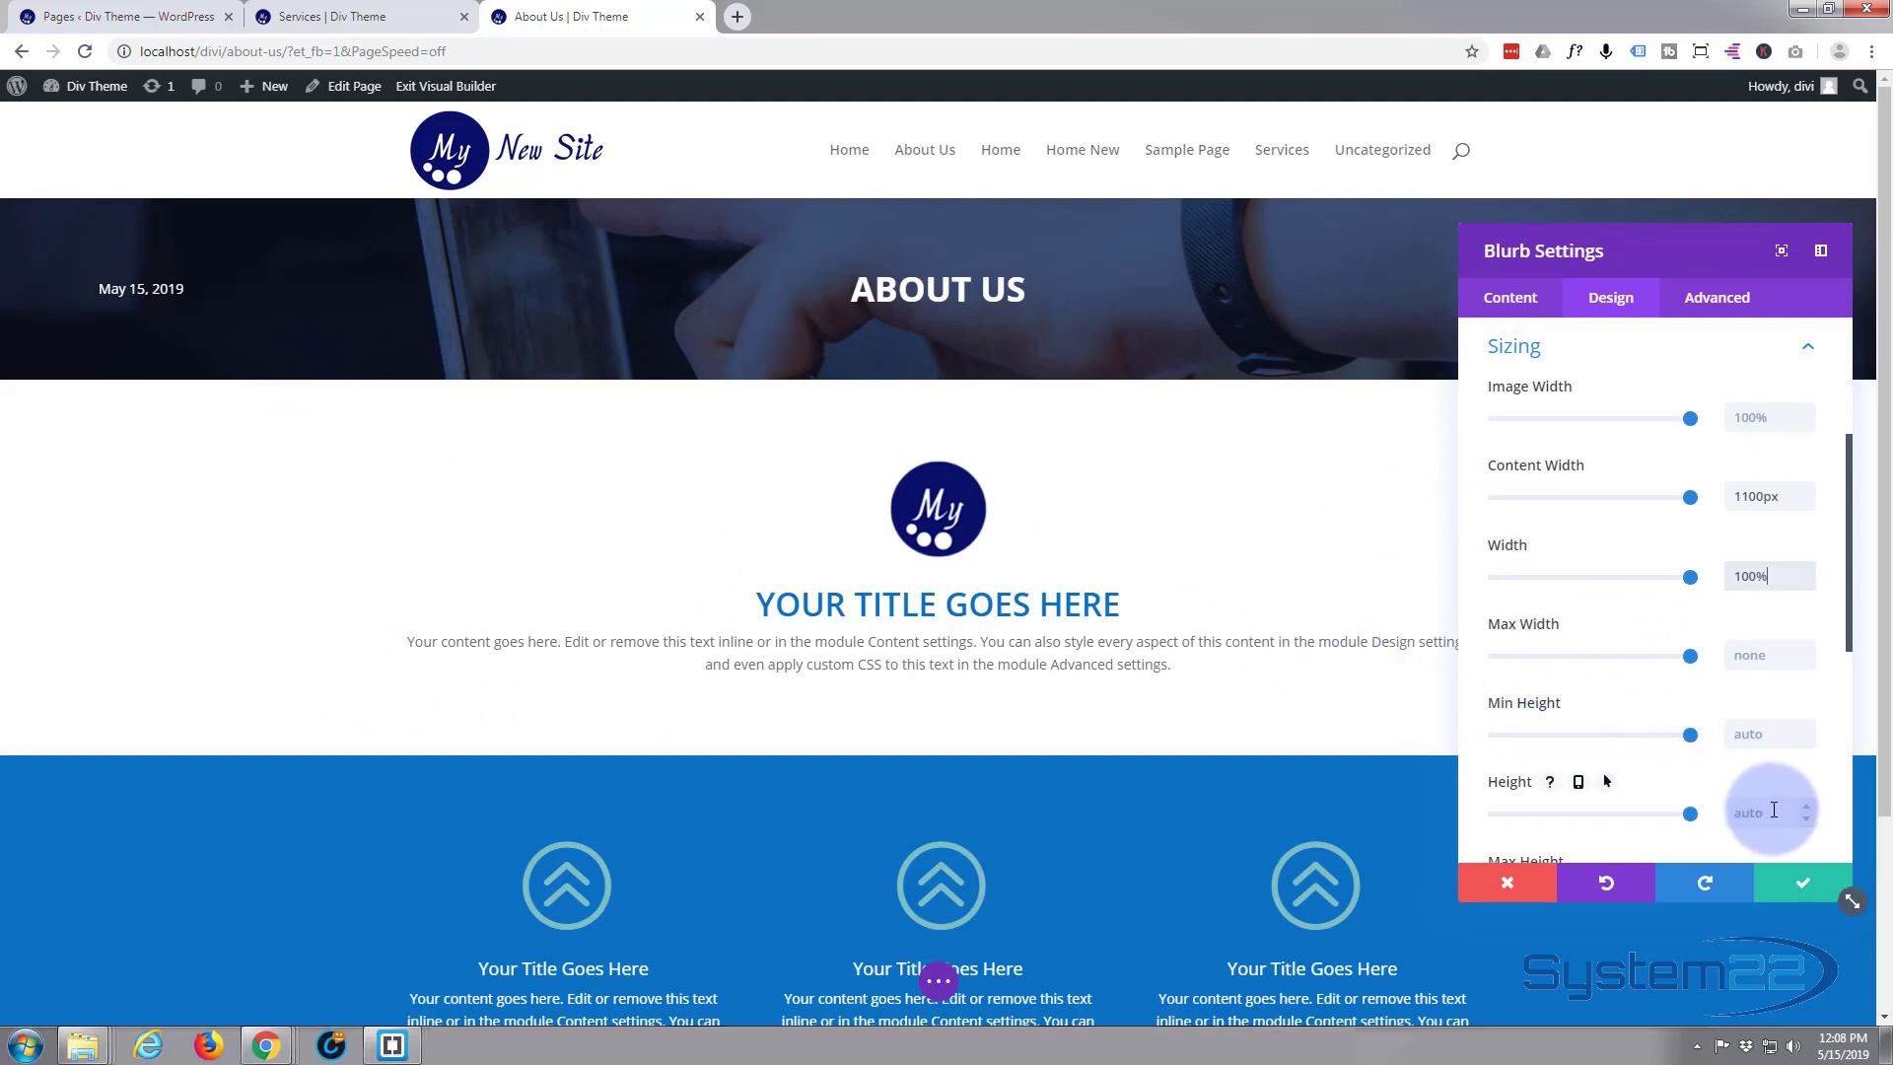
{"action": "left_click", "coordinate": [1816, 890]}
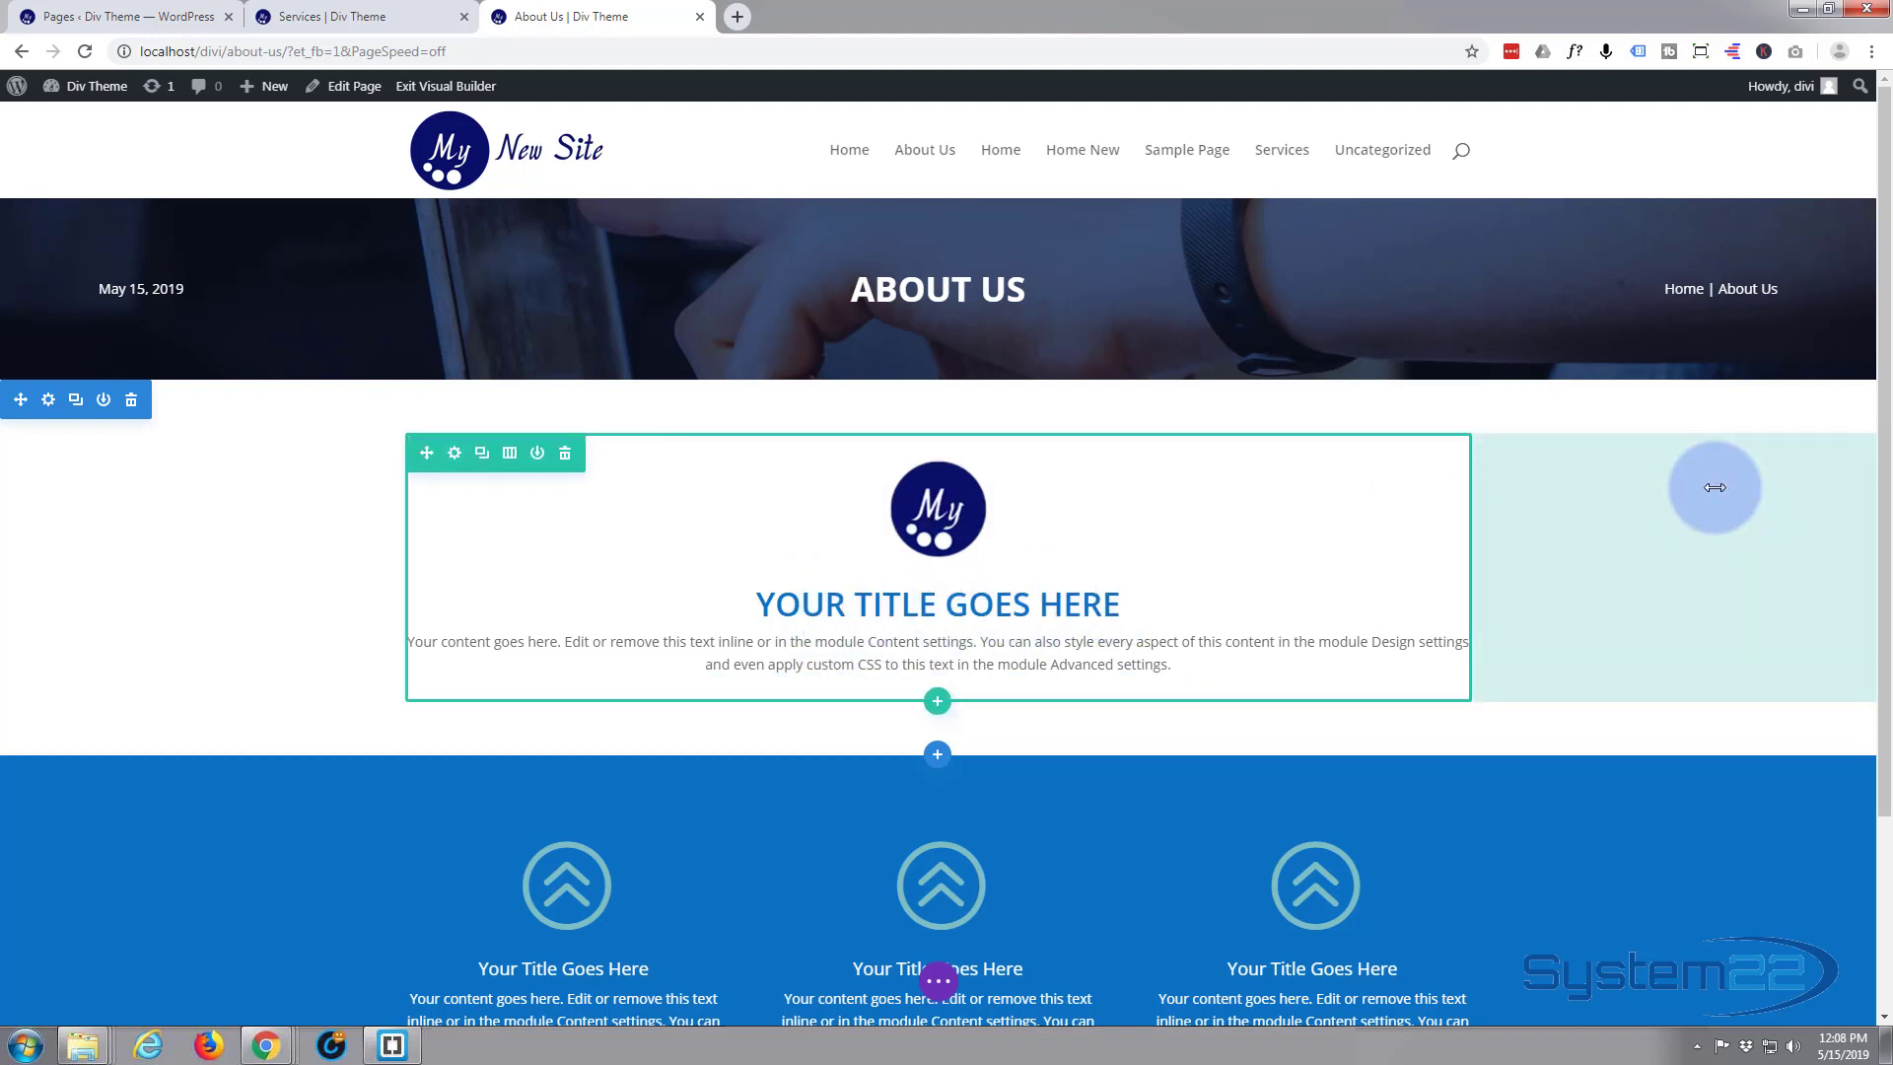
Add a row with three equal columns below the logo blurb and insert a Blurb module in its first column
{"action": "scroll", "coordinate": [1692, 487], "scroll_direction": "down", "scroll_amount": 1}
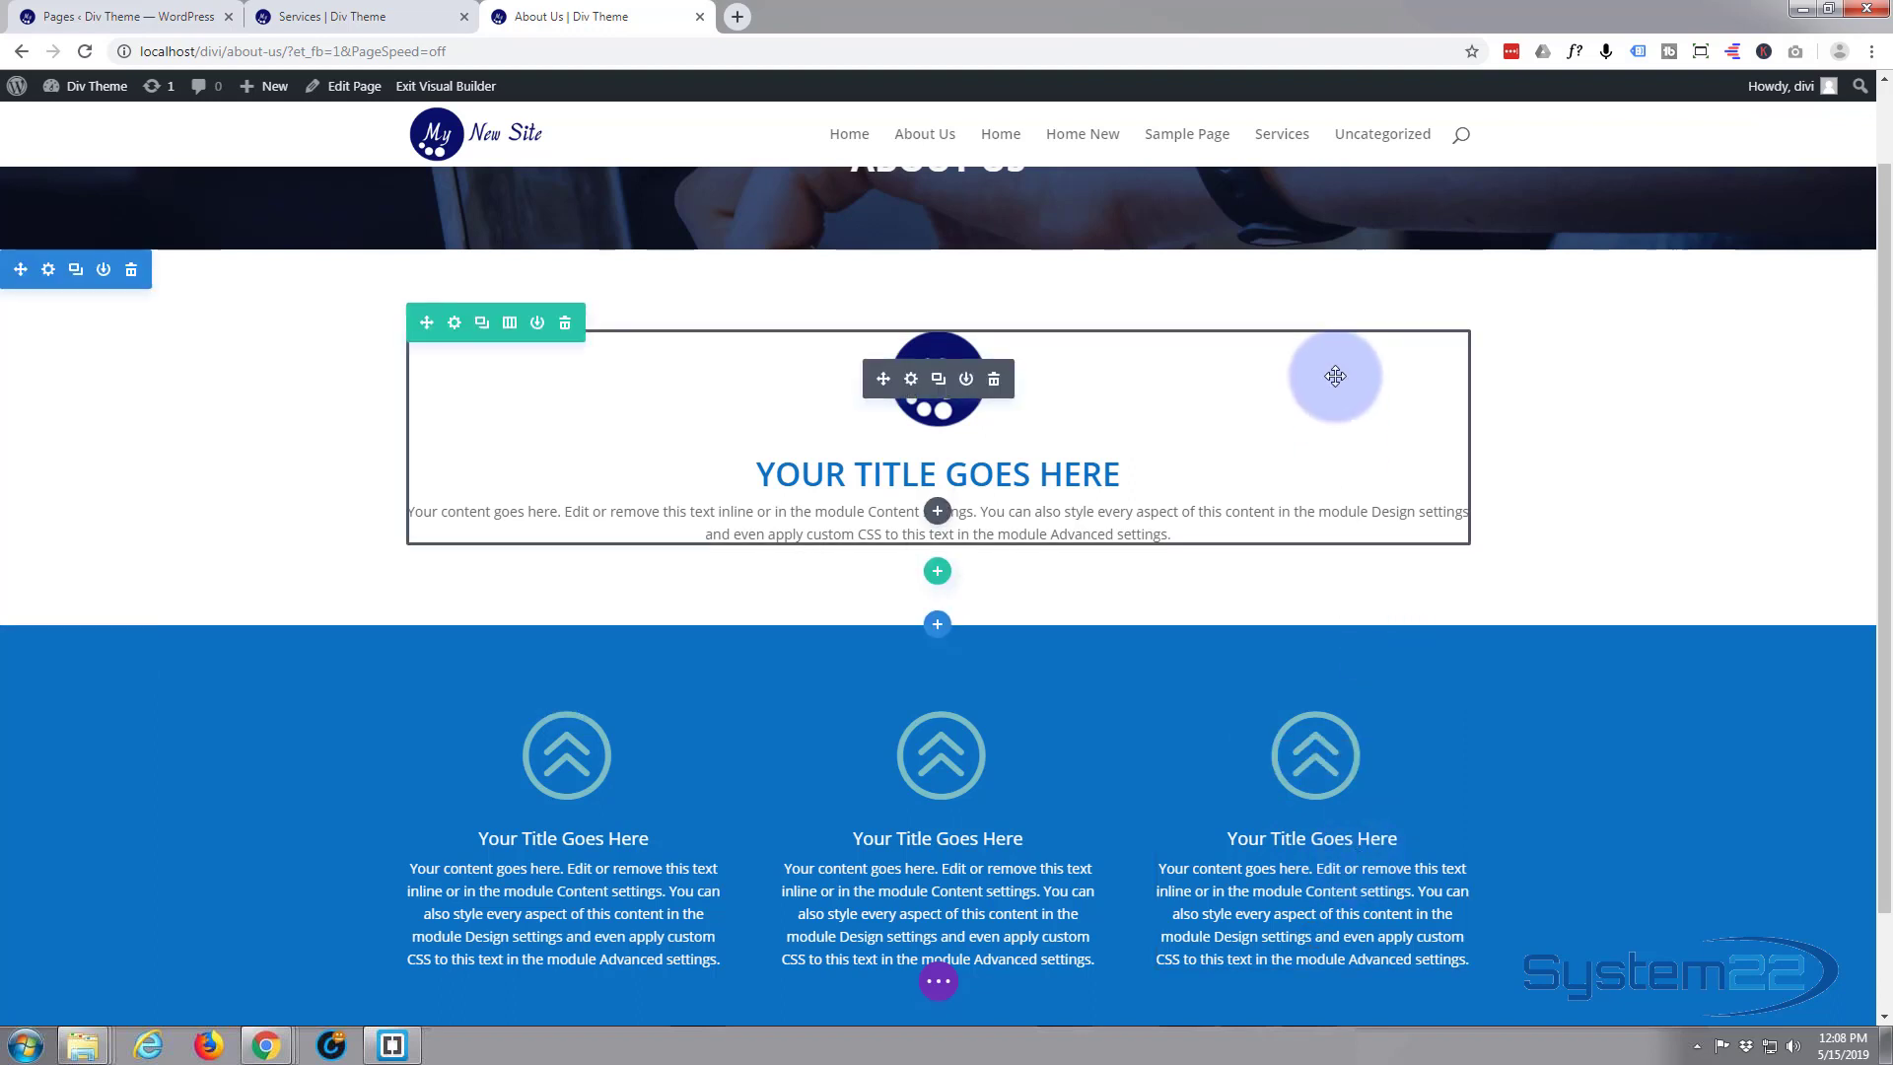
{"action": "left_click", "coordinate": [938, 574]}
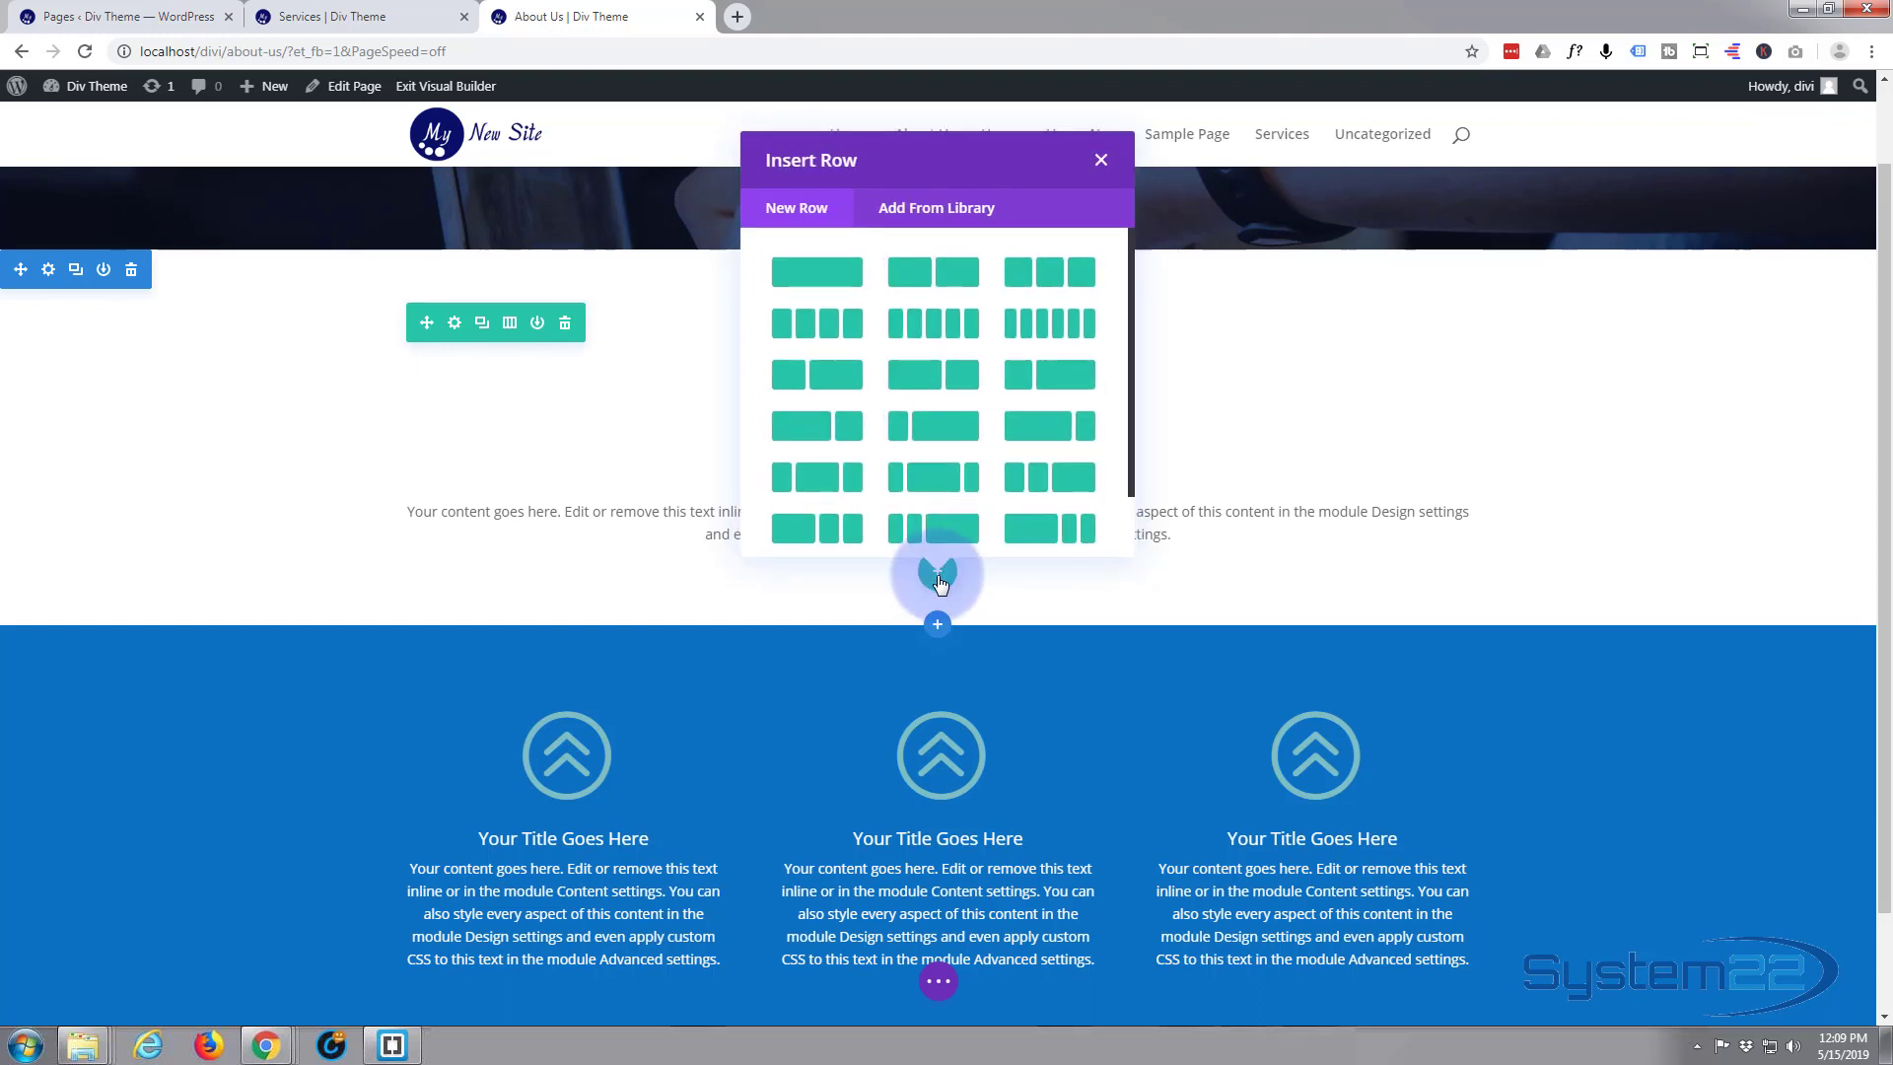
{"action": "left_click", "coordinate": [1053, 276]}
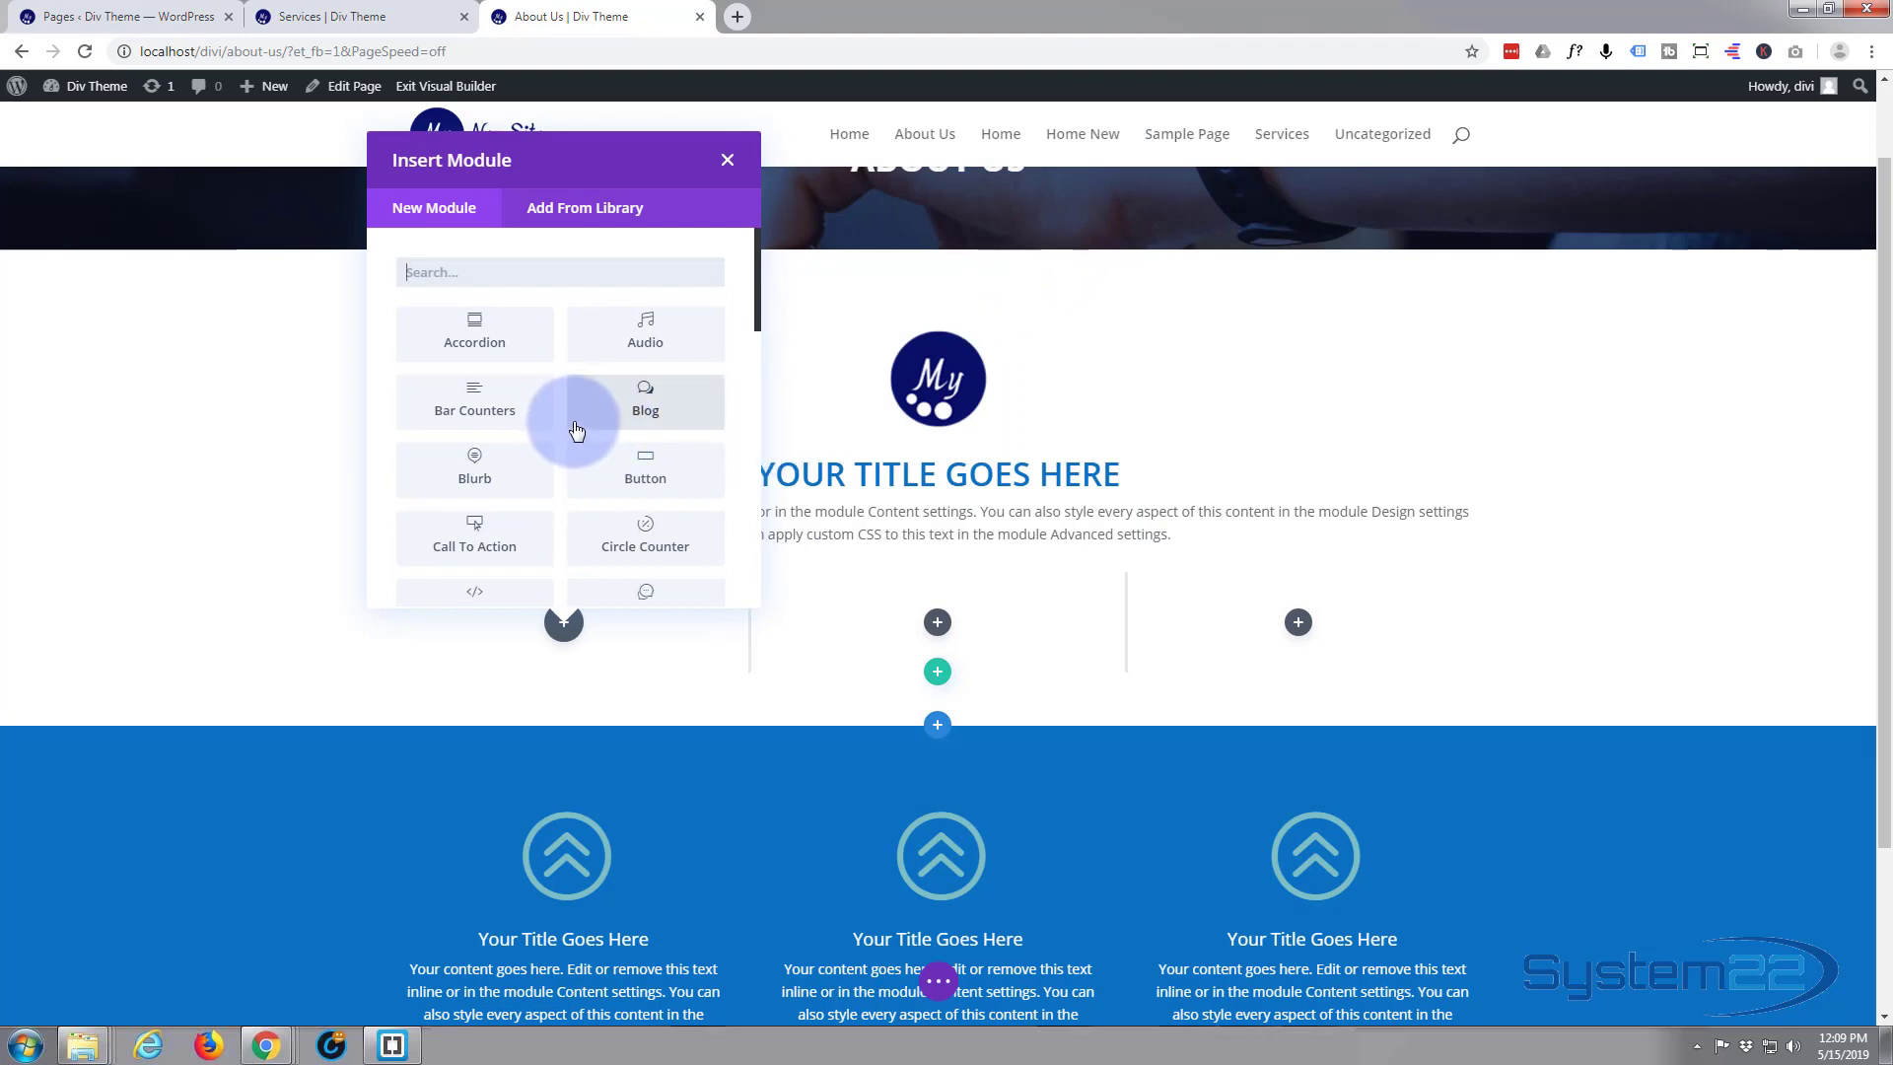
{"action": "left_click", "coordinate": [512, 477]}
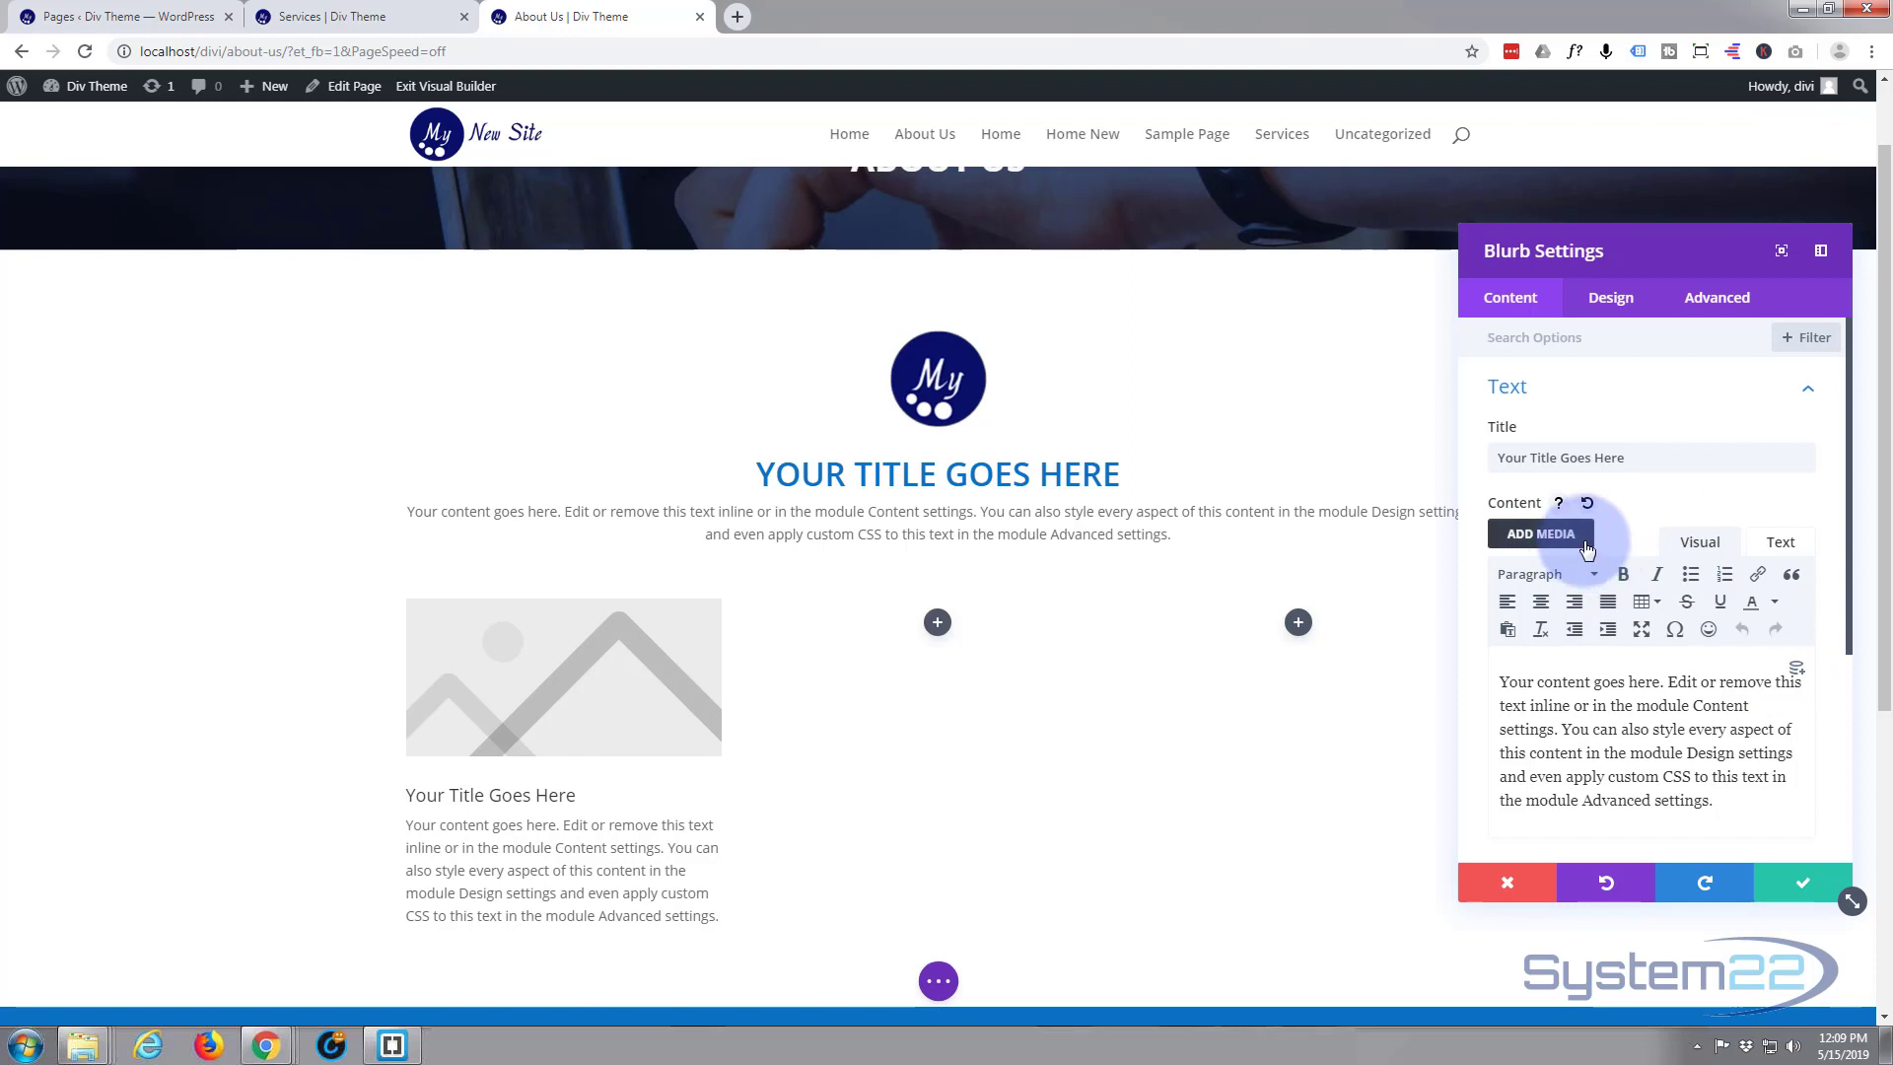
Make the new blurb use an icon instead of an image and choose the circled square (stop) icon
{"action": "scroll", "coordinate": [1577, 537], "scroll_direction": "down", "scroll_amount": 1}
{"action": "scroll", "coordinate": [1582, 591], "scroll_direction": "down", "scroll_amount": 3}
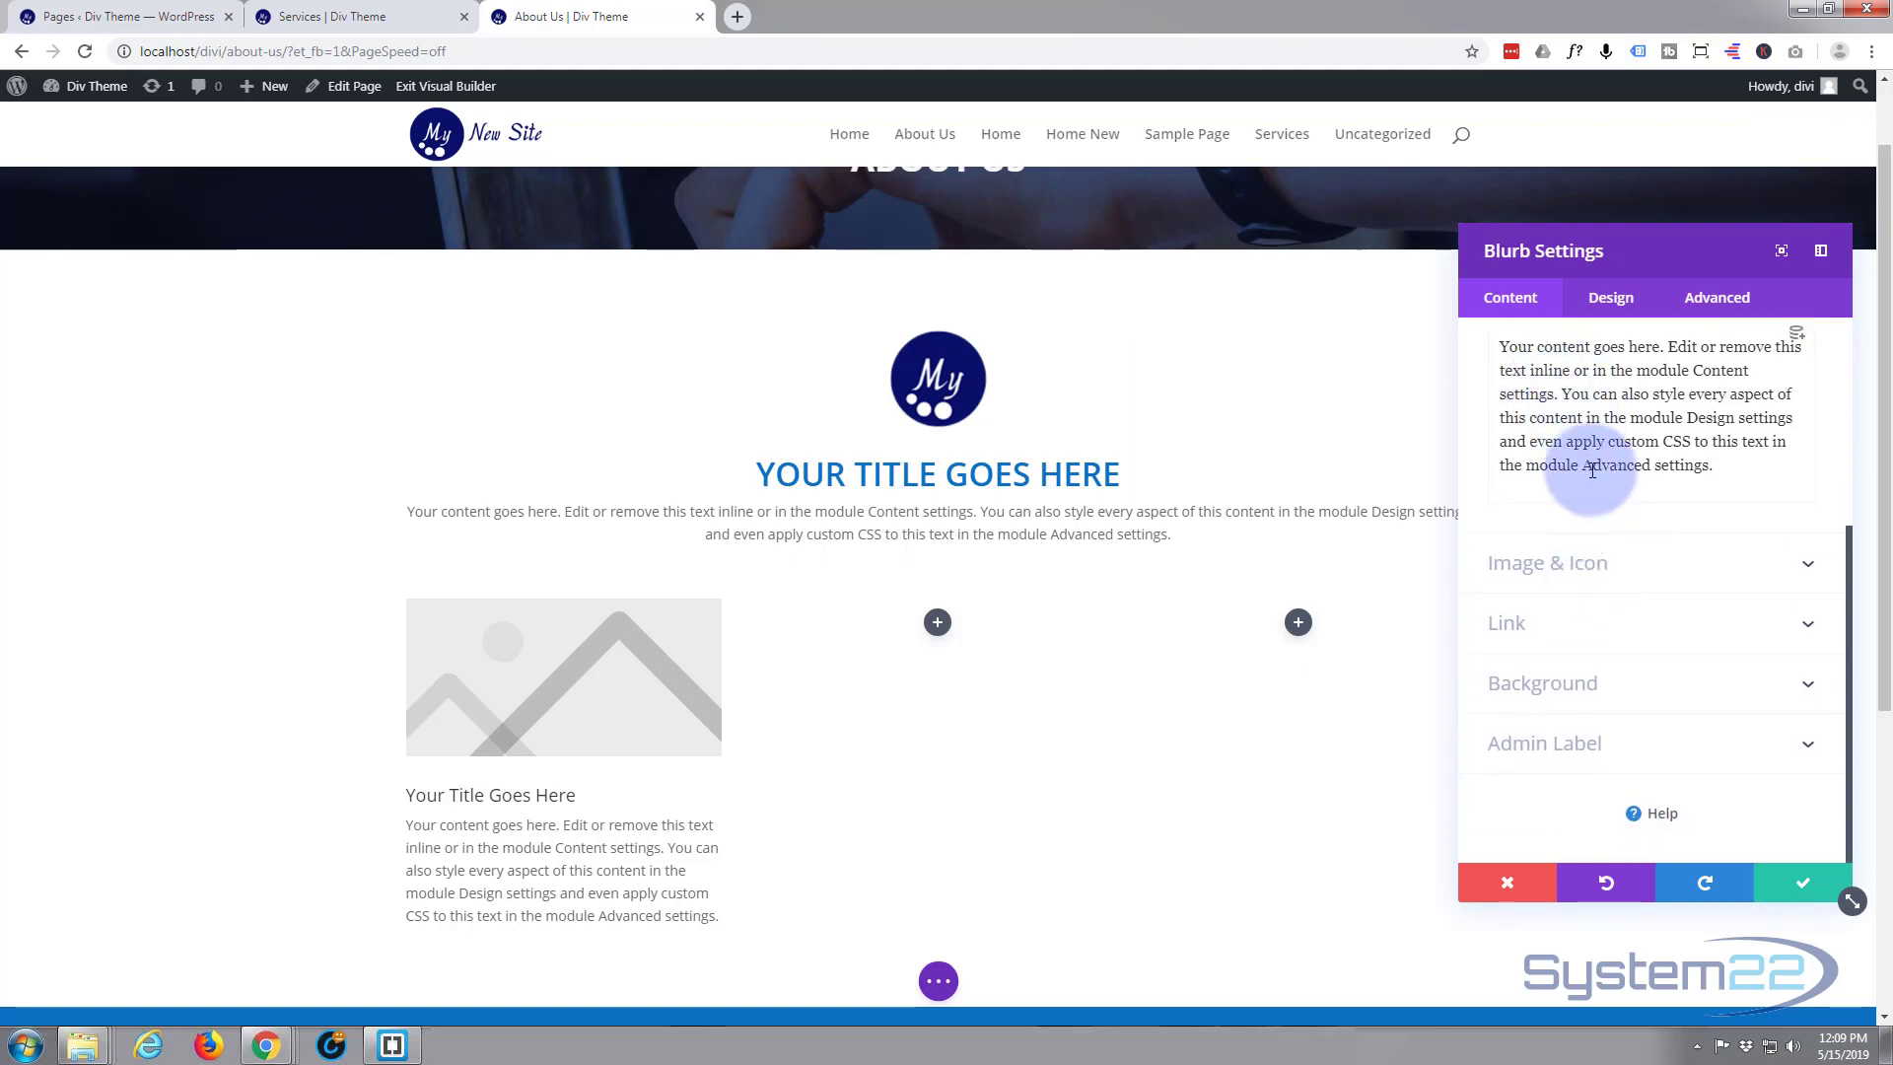
{"action": "scroll", "coordinate": [1567, 414], "scroll_direction": "up", "scroll_amount": 1}
{"action": "scroll", "coordinate": [1563, 468], "scroll_direction": "up", "scroll_amount": 2}
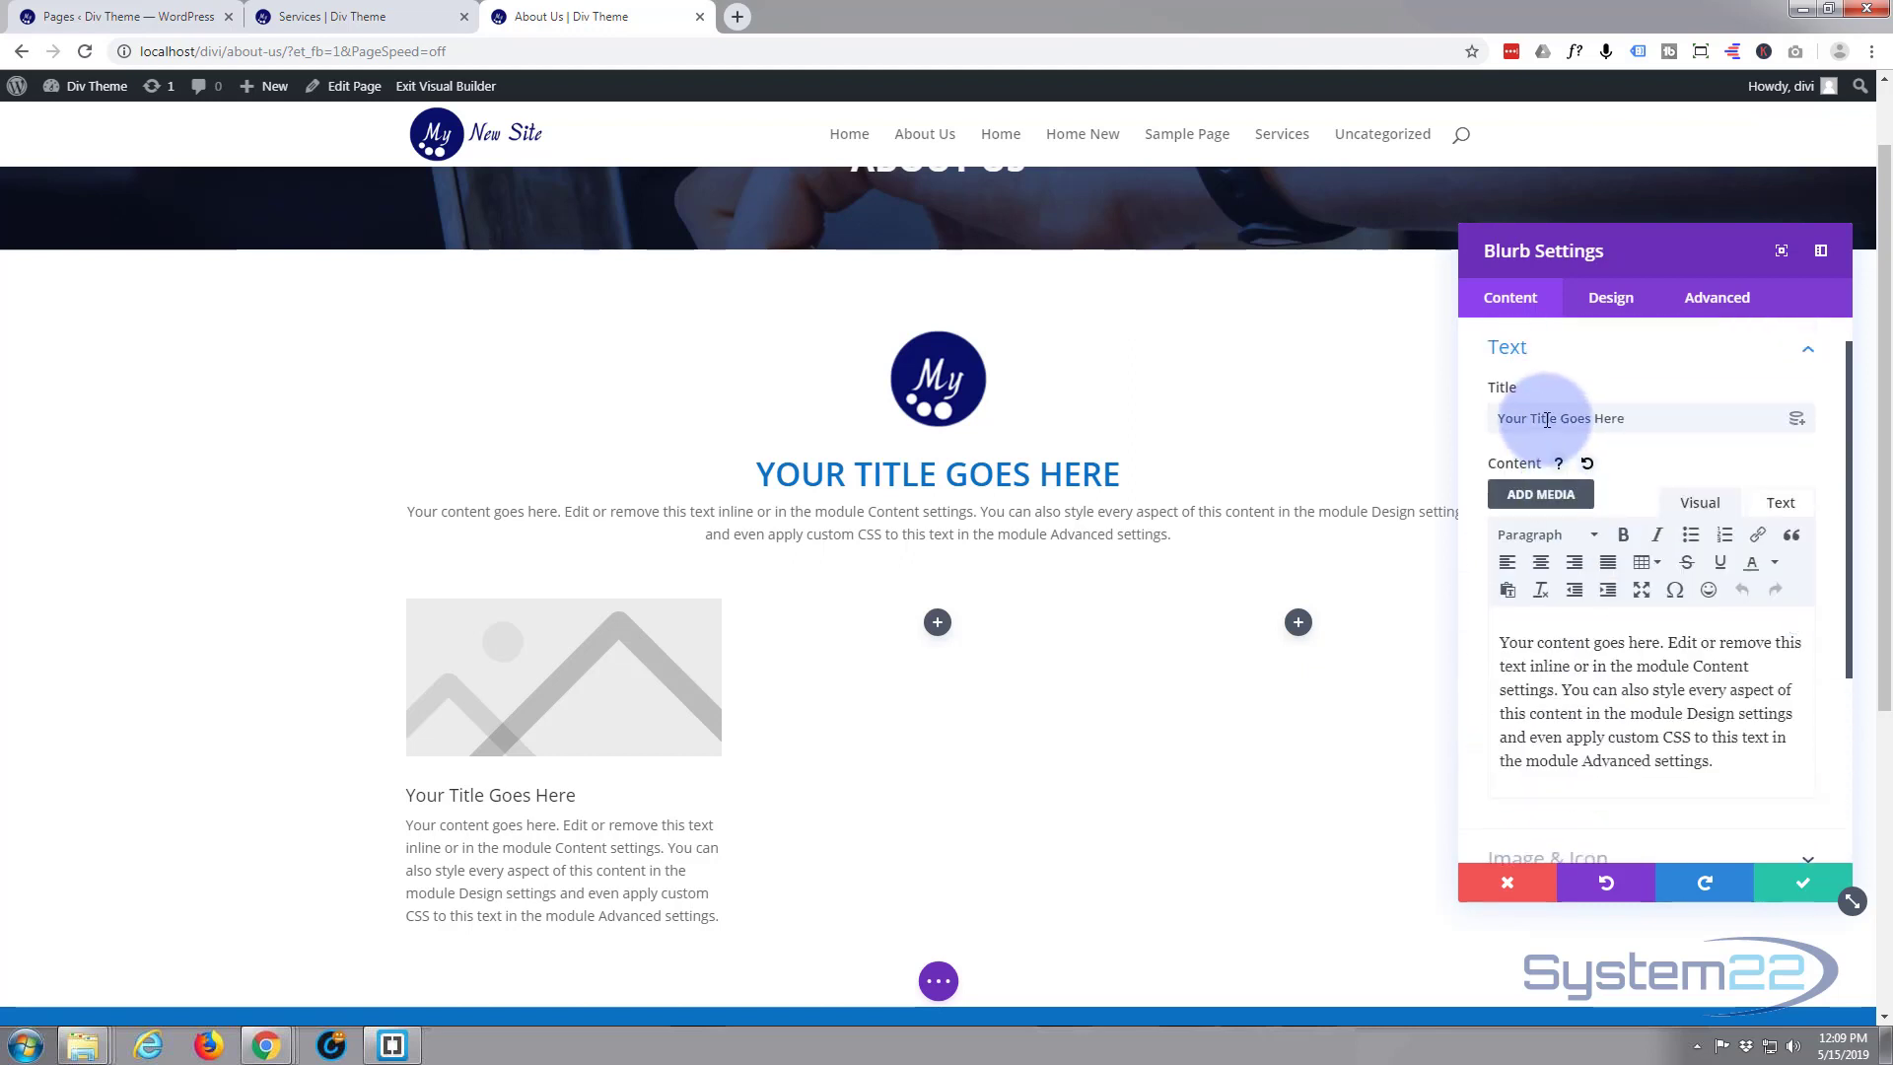
{"action": "scroll", "coordinate": [1642, 586], "scroll_direction": "down", "scroll_amount": 3}
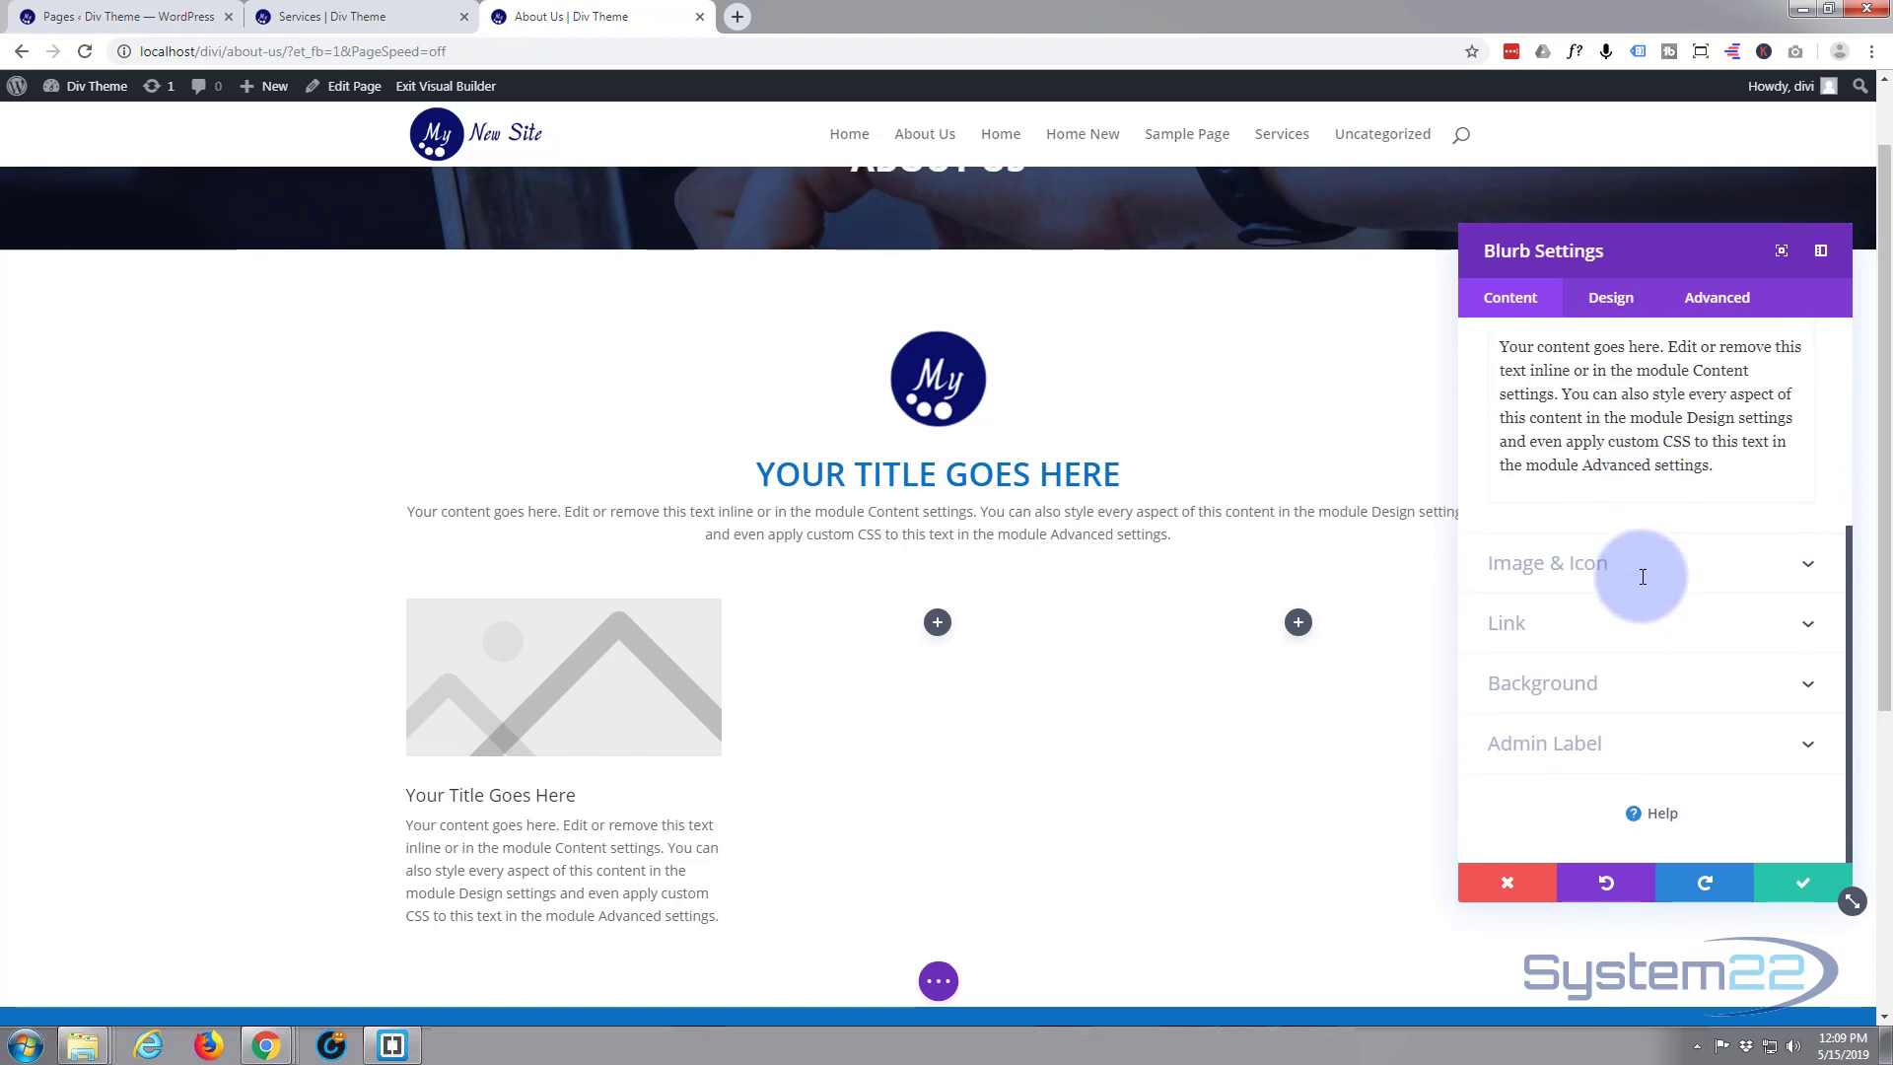
{"action": "left_click", "coordinate": [1657, 578]}
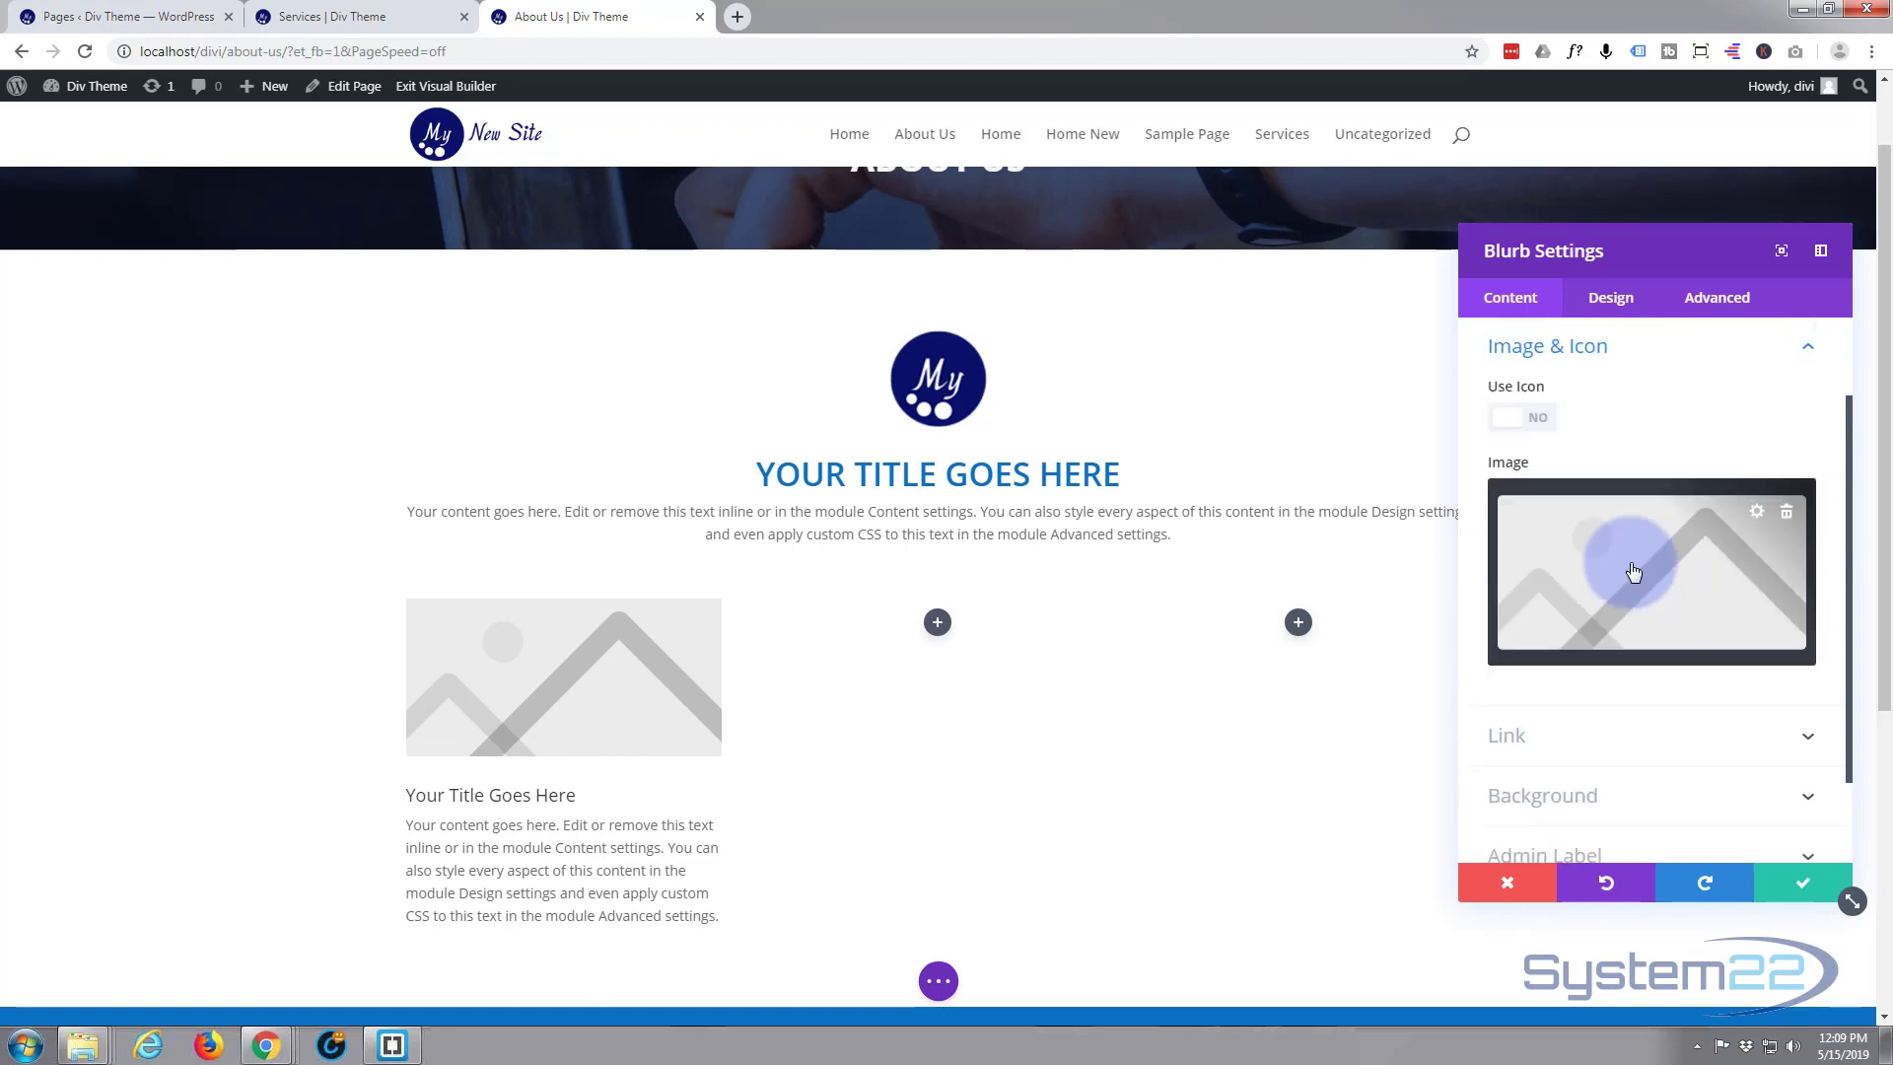
{"action": "left_click", "coordinate": [1530, 424]}
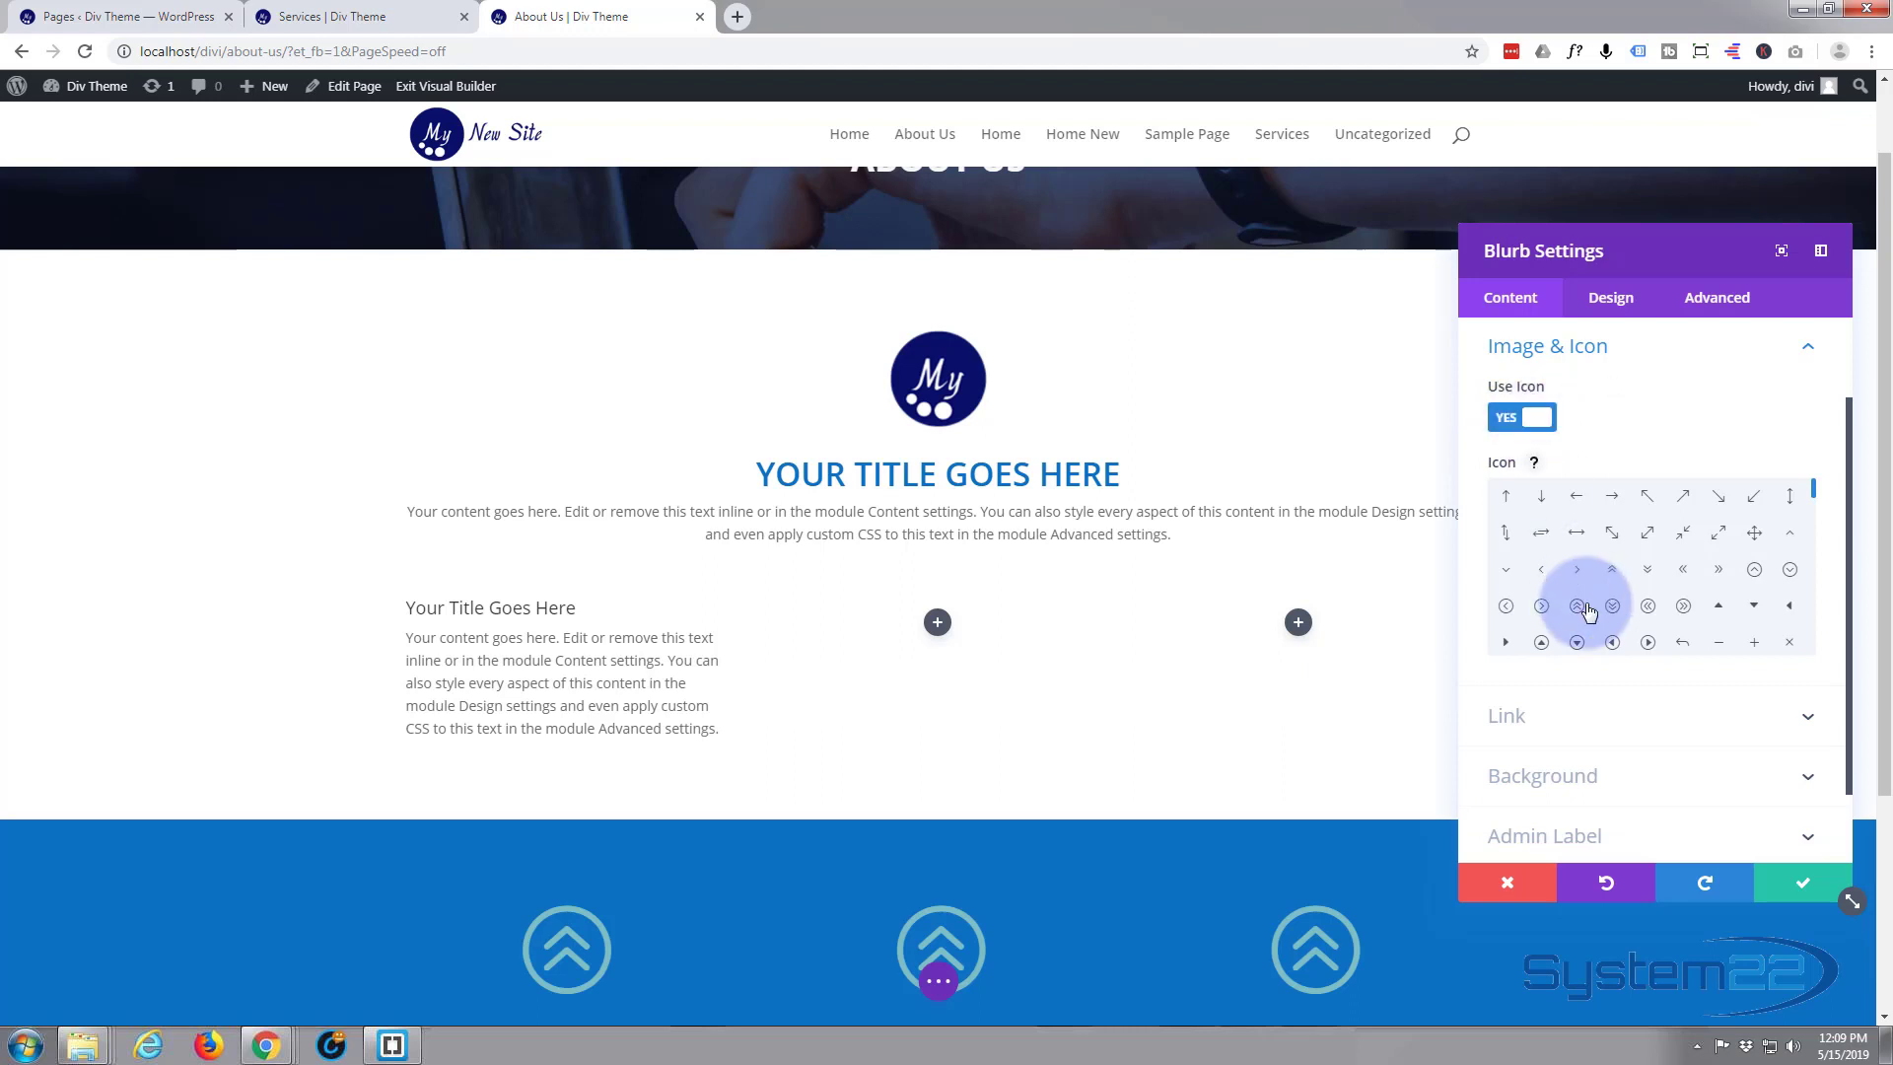
{"action": "scroll", "coordinate": [1577, 613], "scroll_direction": "down", "scroll_amount": 2}
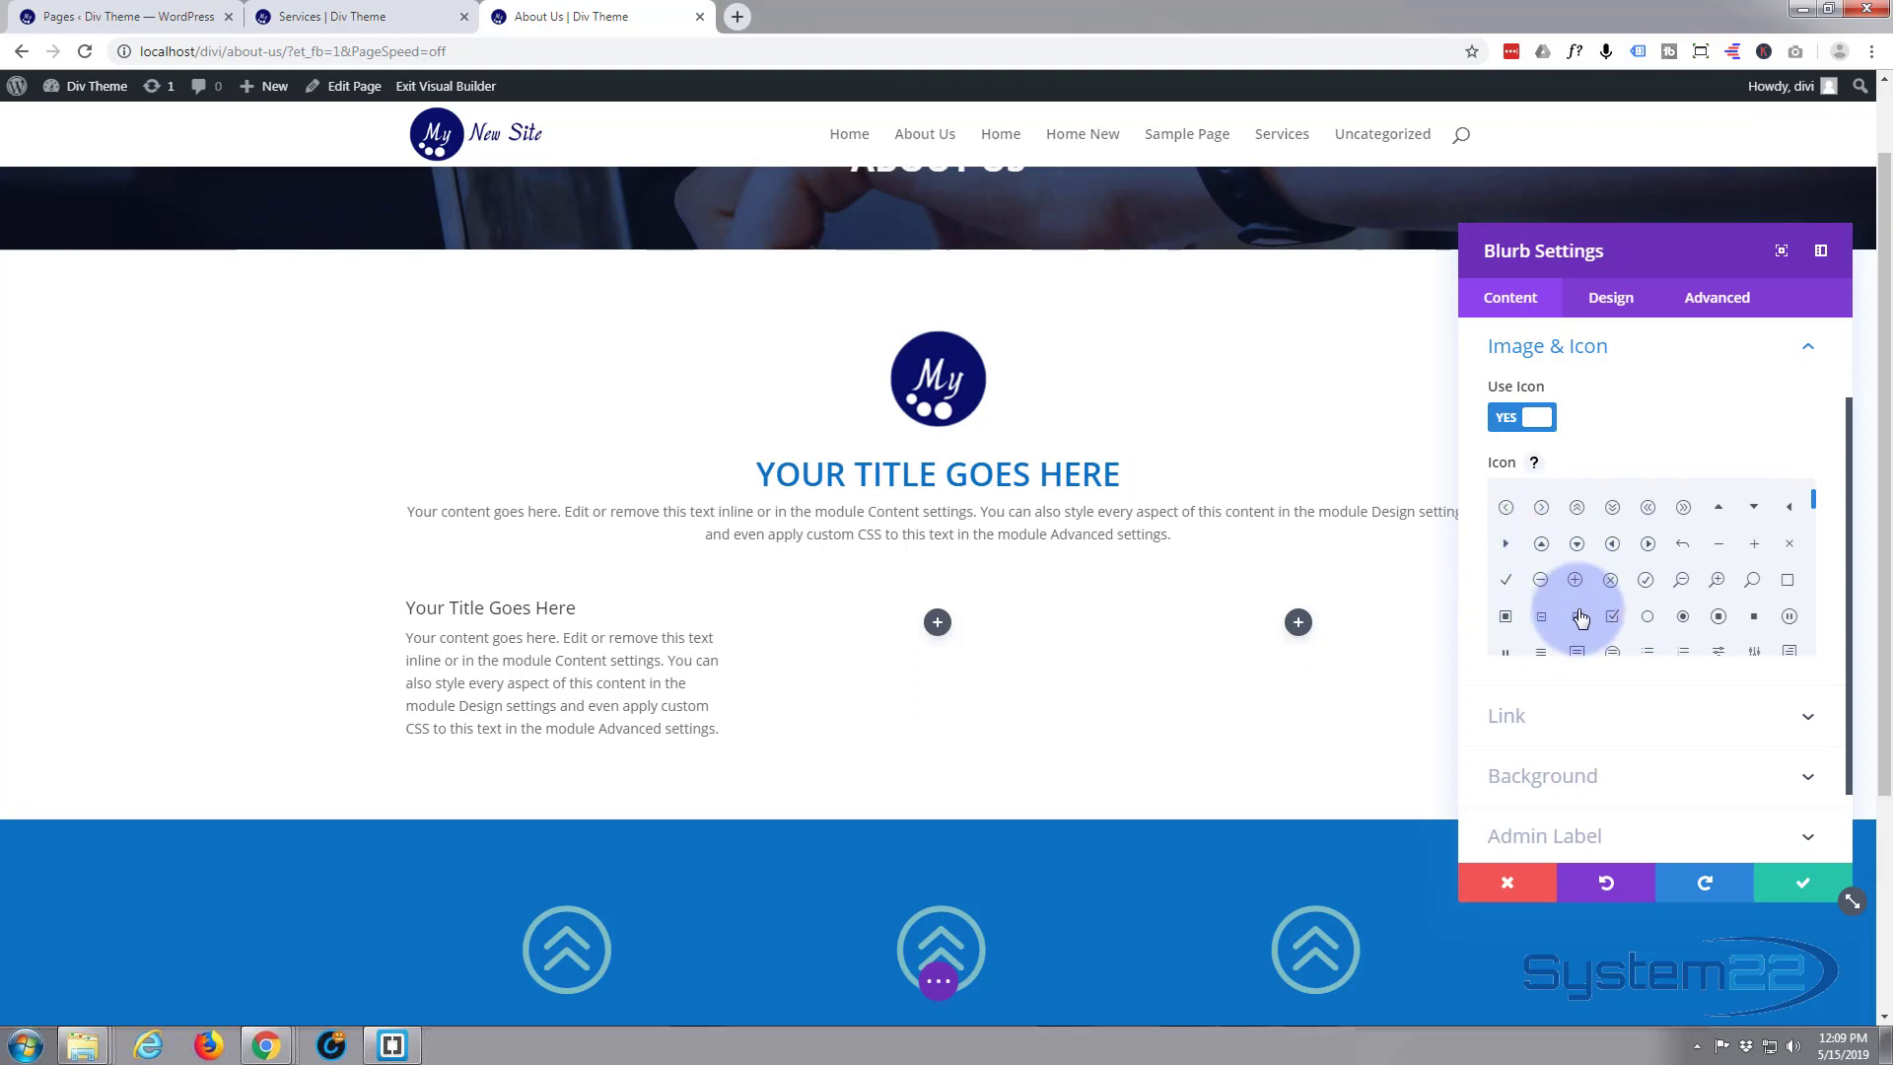
{"action": "left_click", "coordinate": [1717, 618]}
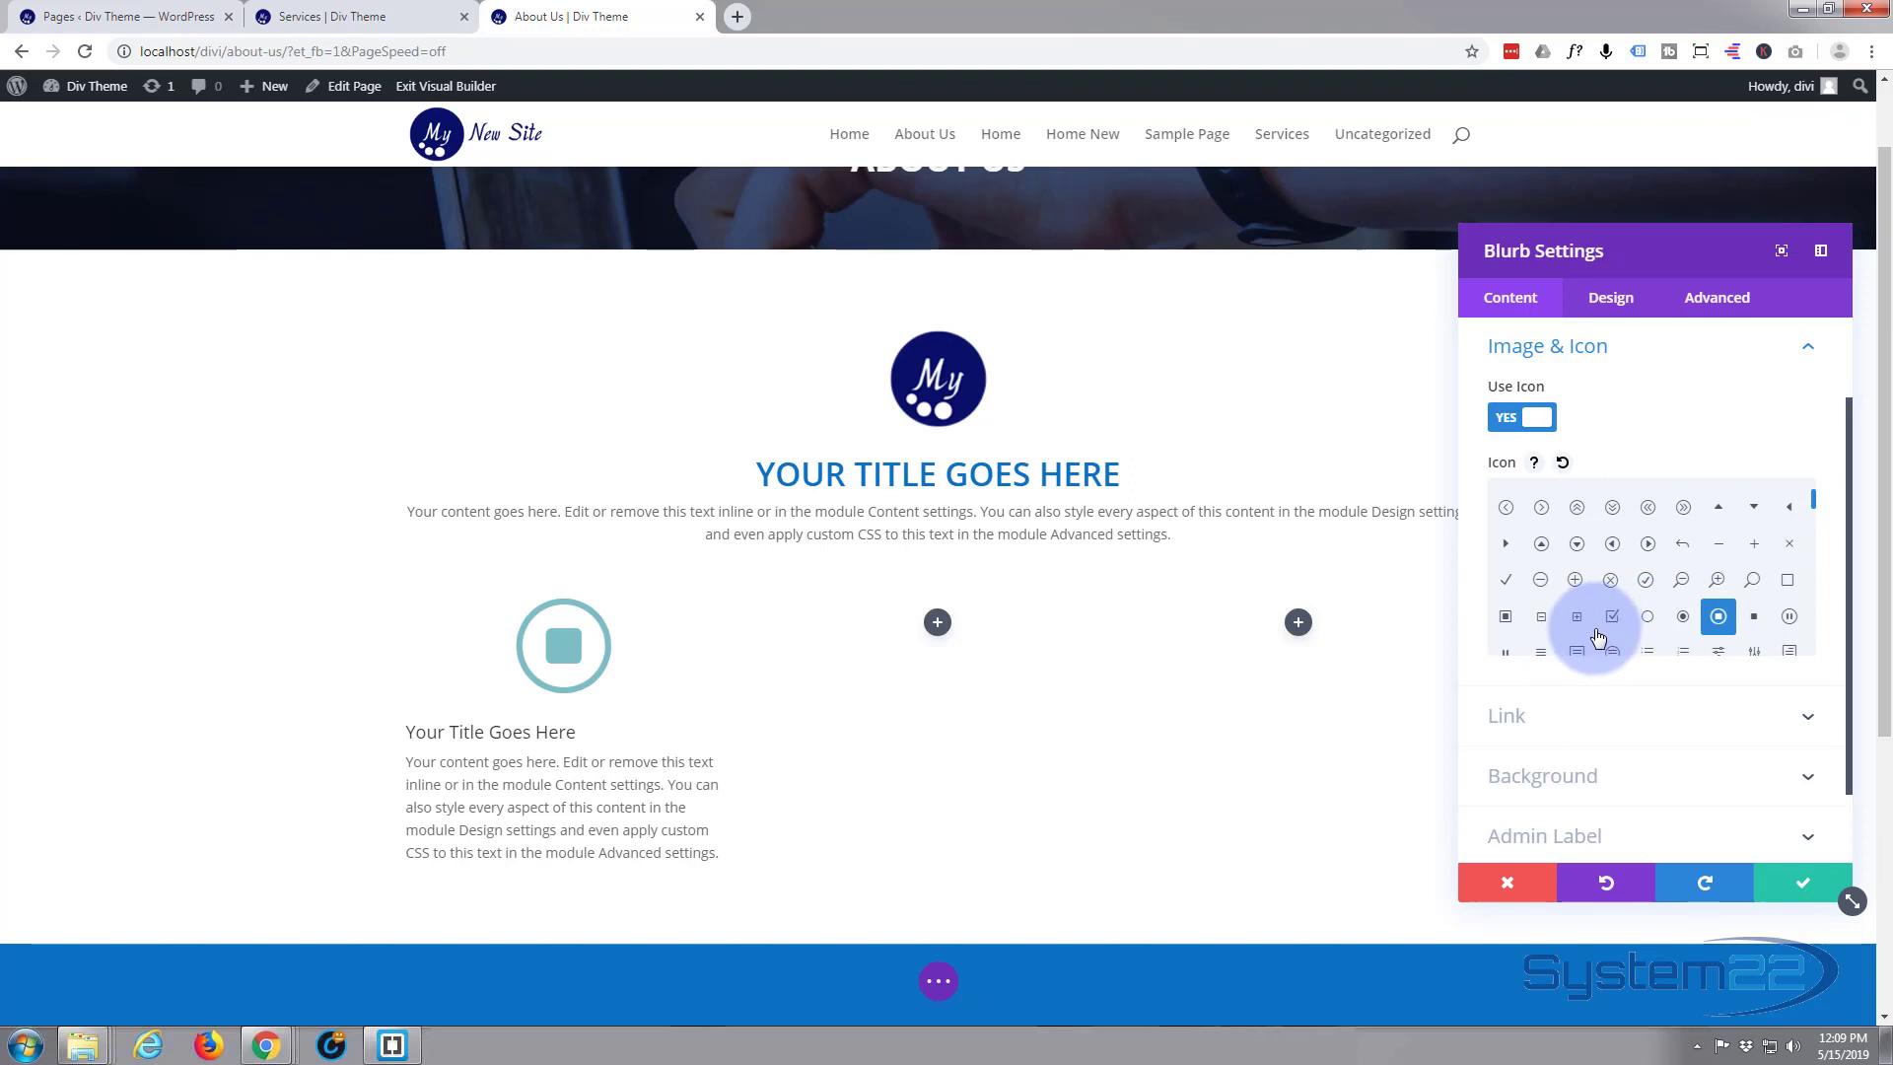
Give the new blurb a blue (#0c71c3) background colour
{"action": "scroll", "coordinate": [1595, 636], "scroll_direction": "down", "scroll_amount": 1}
{"action": "scroll", "coordinate": [1615, 723], "scroll_direction": "down", "scroll_amount": 1}
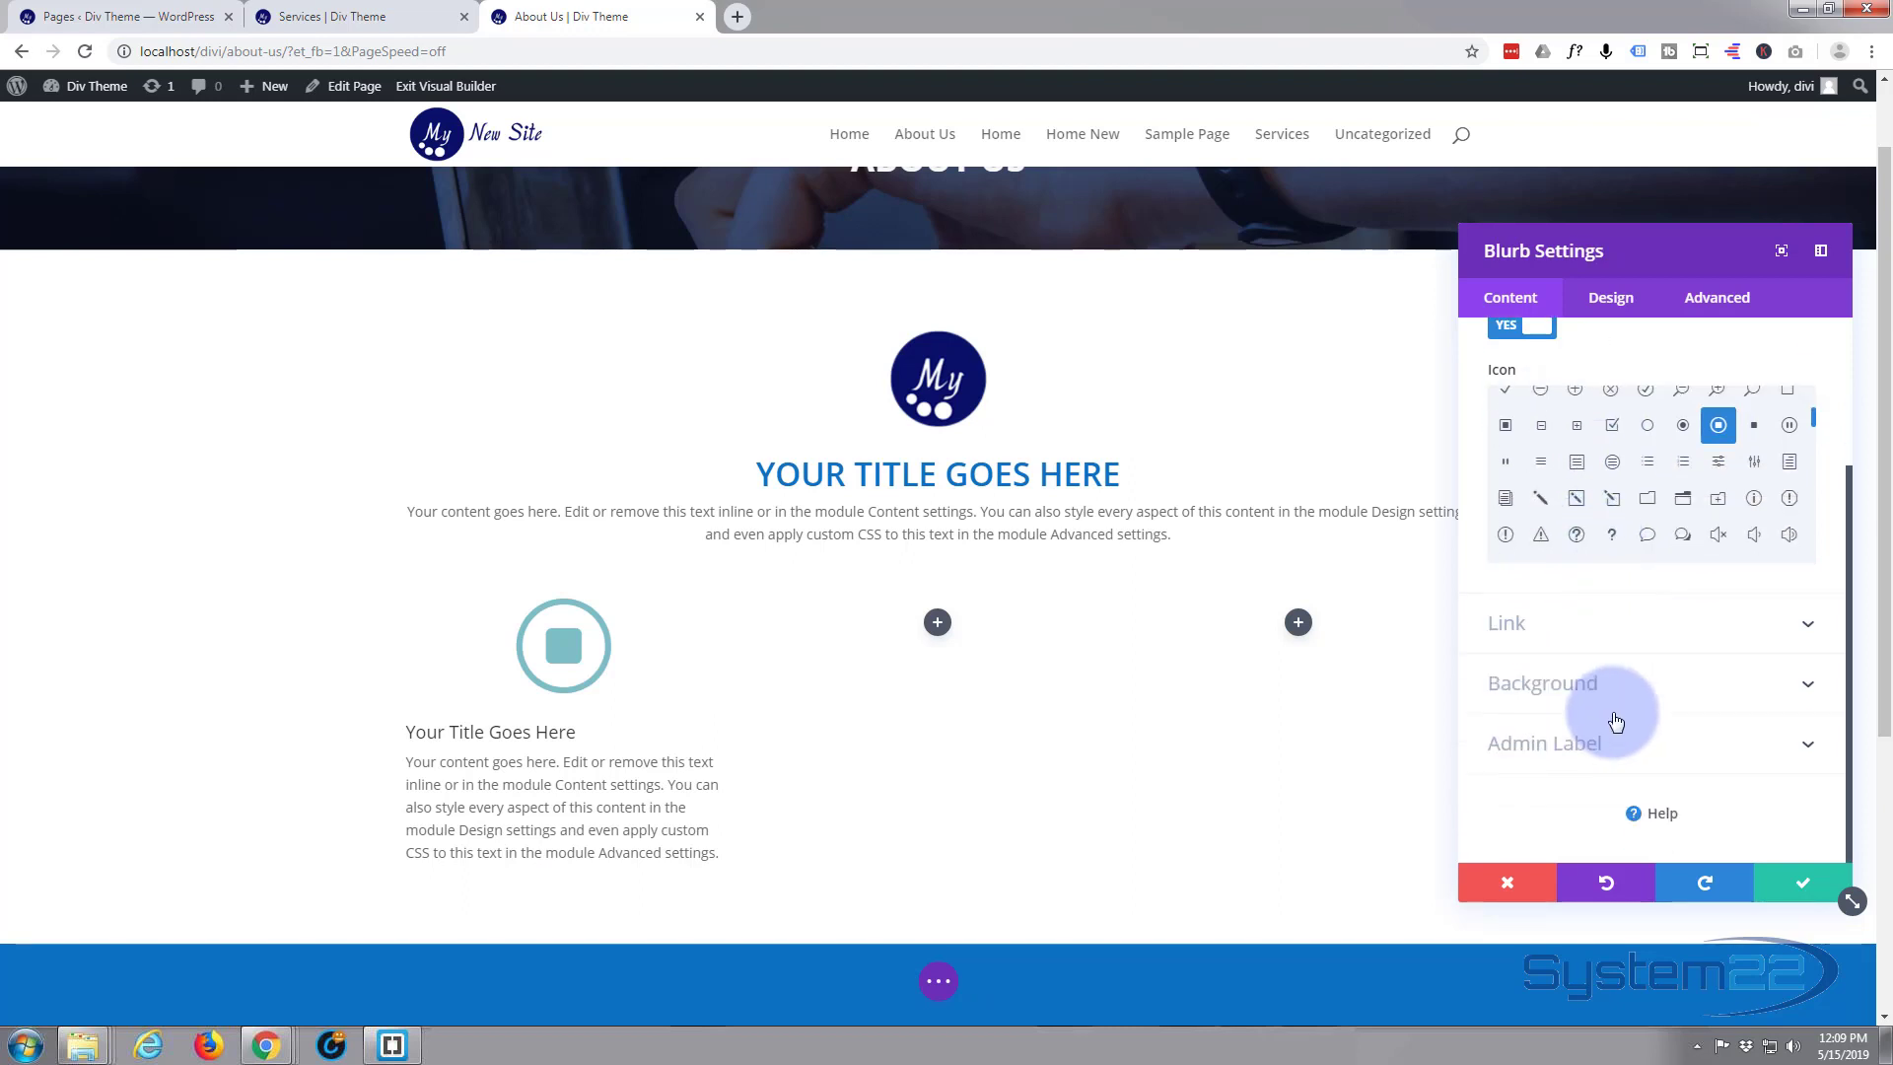
{"action": "left_click", "coordinate": [1607, 694]}
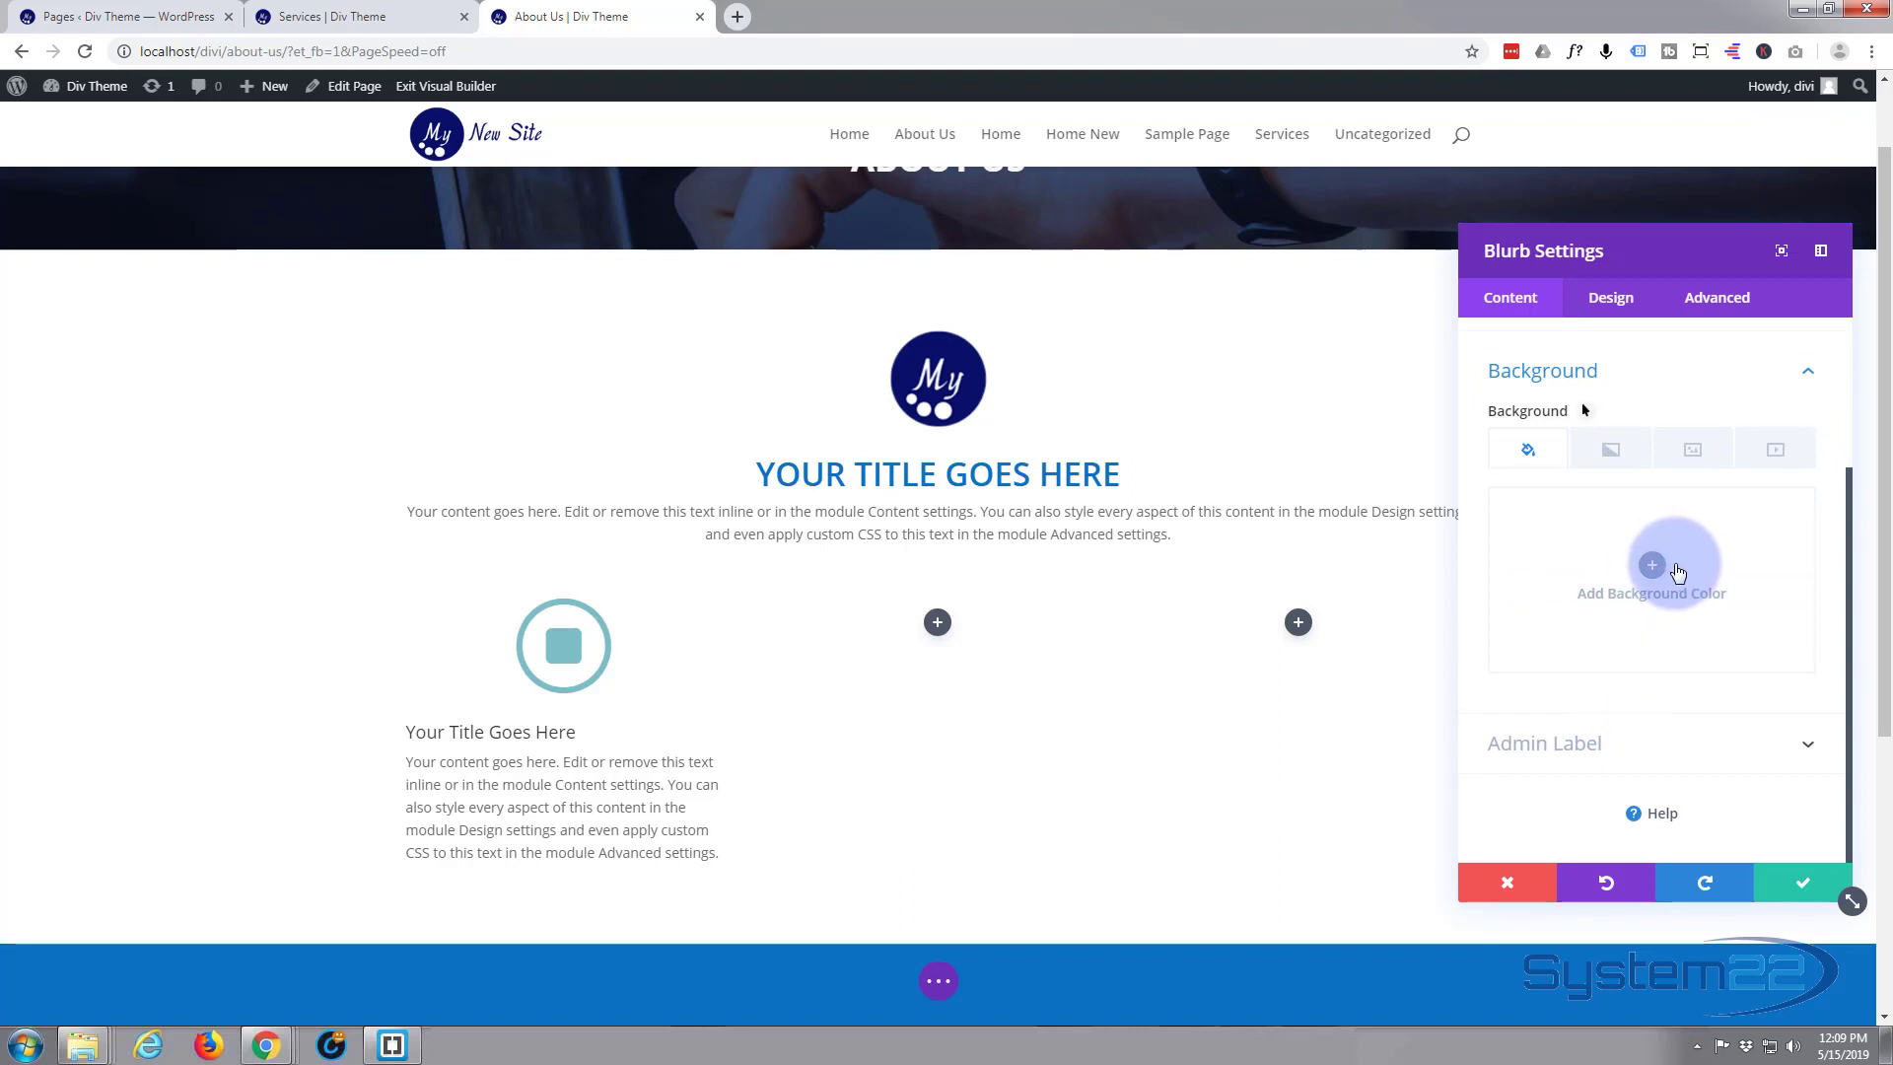
{"action": "left_click", "coordinate": [1653, 566]}
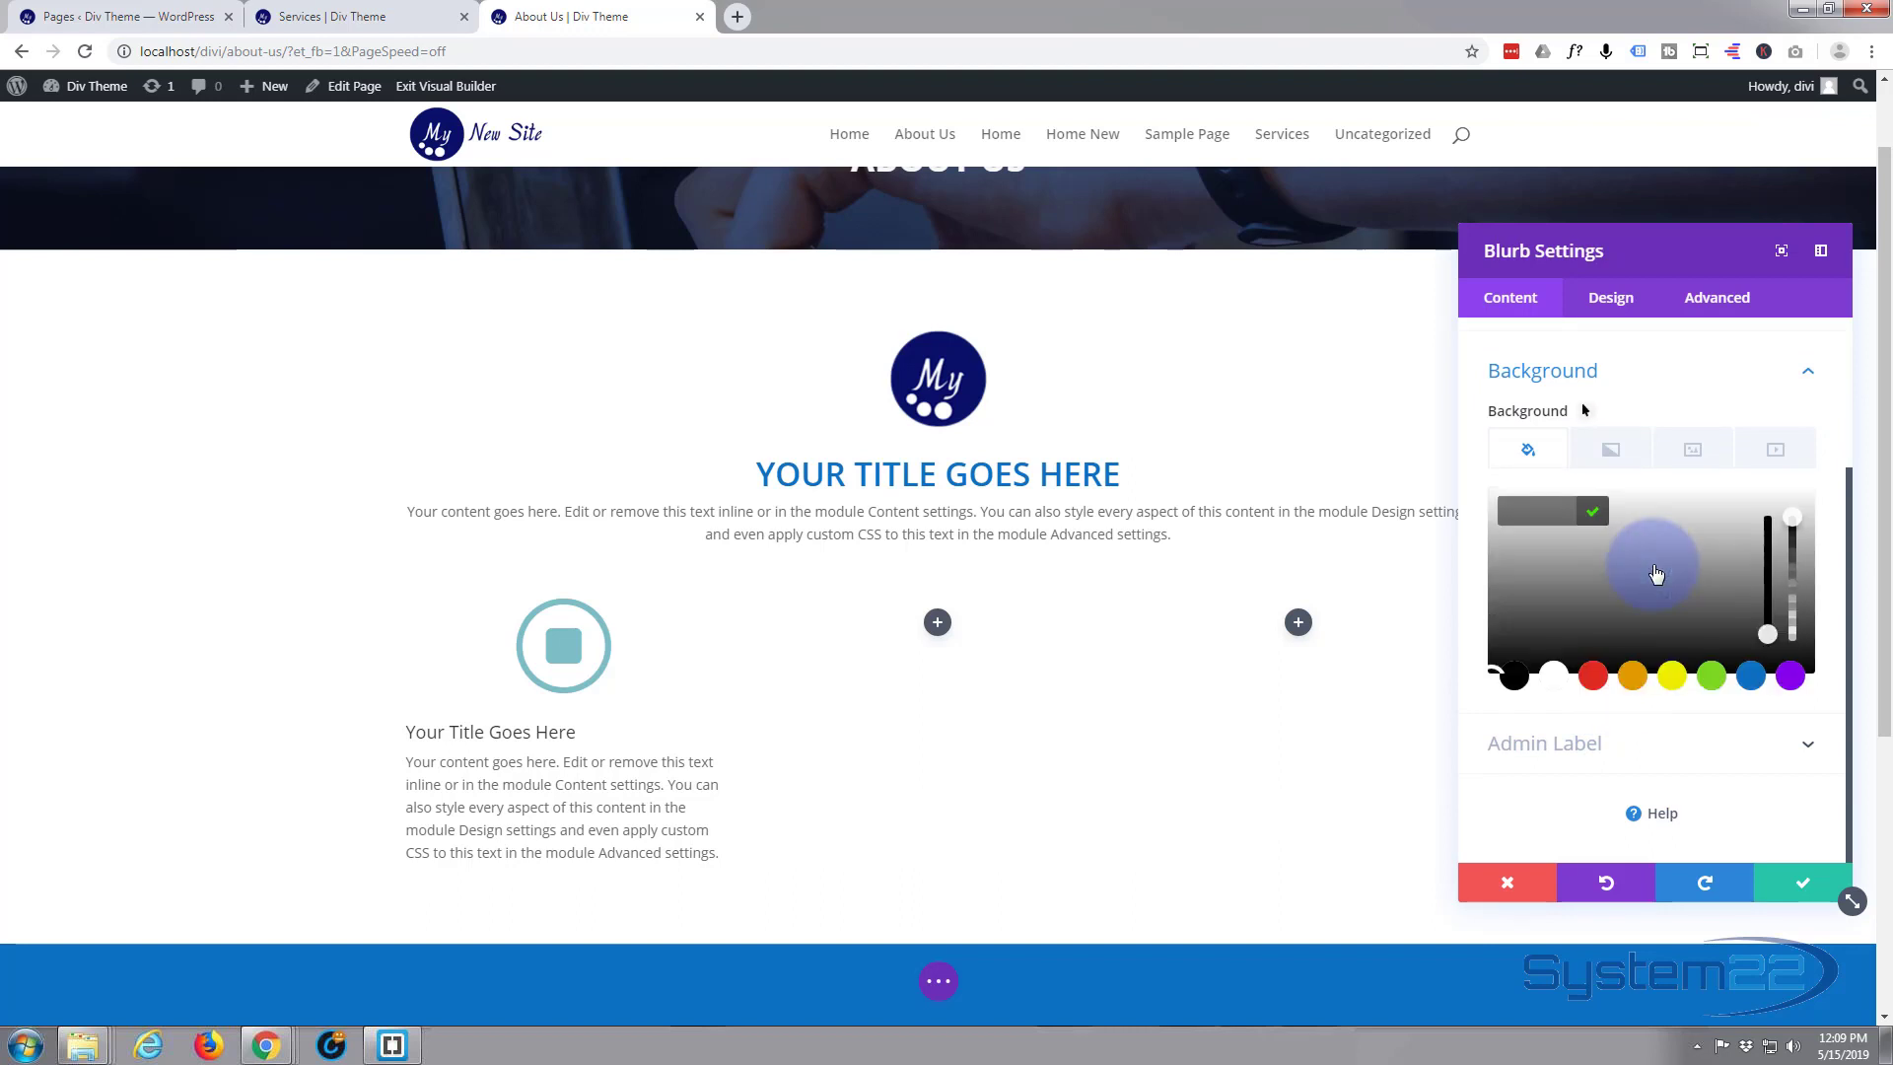
{"action": "left_click", "coordinate": [1753, 680]}
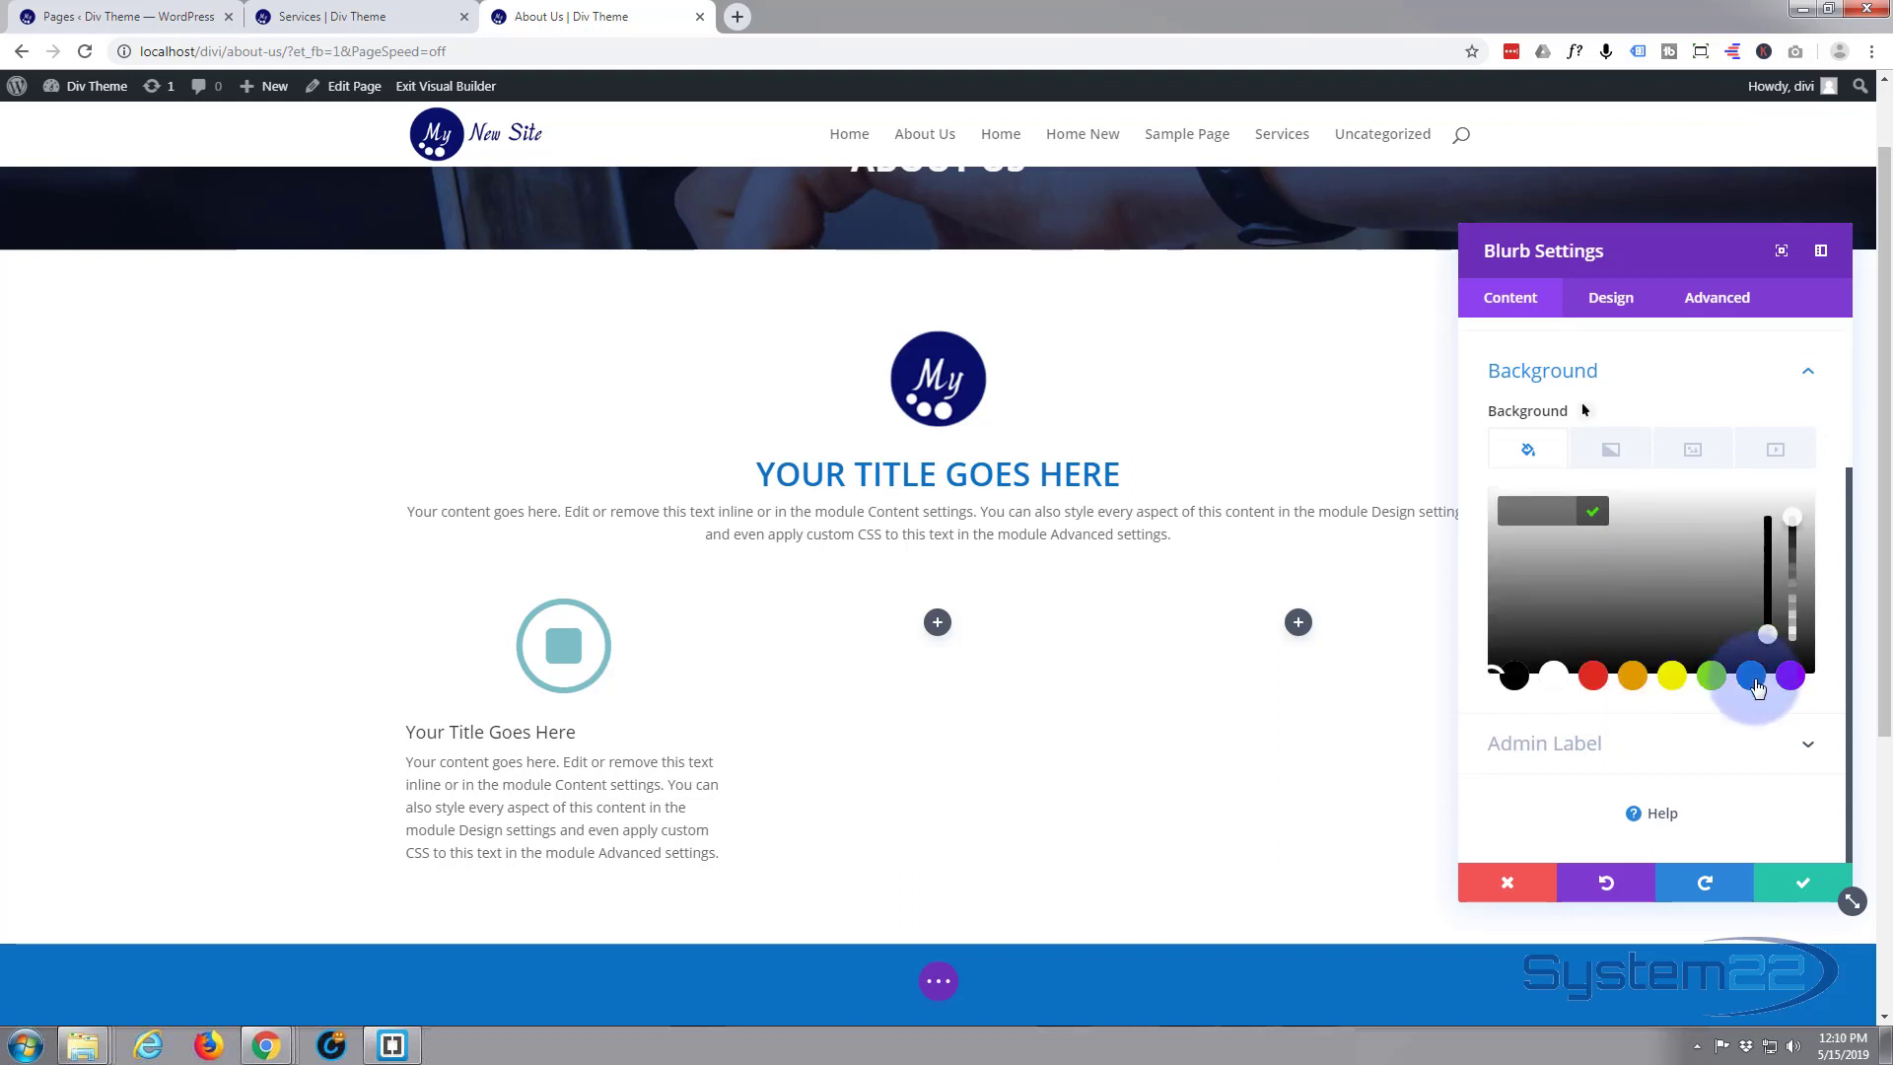
{"action": "left_click", "coordinate": [1752, 678]}
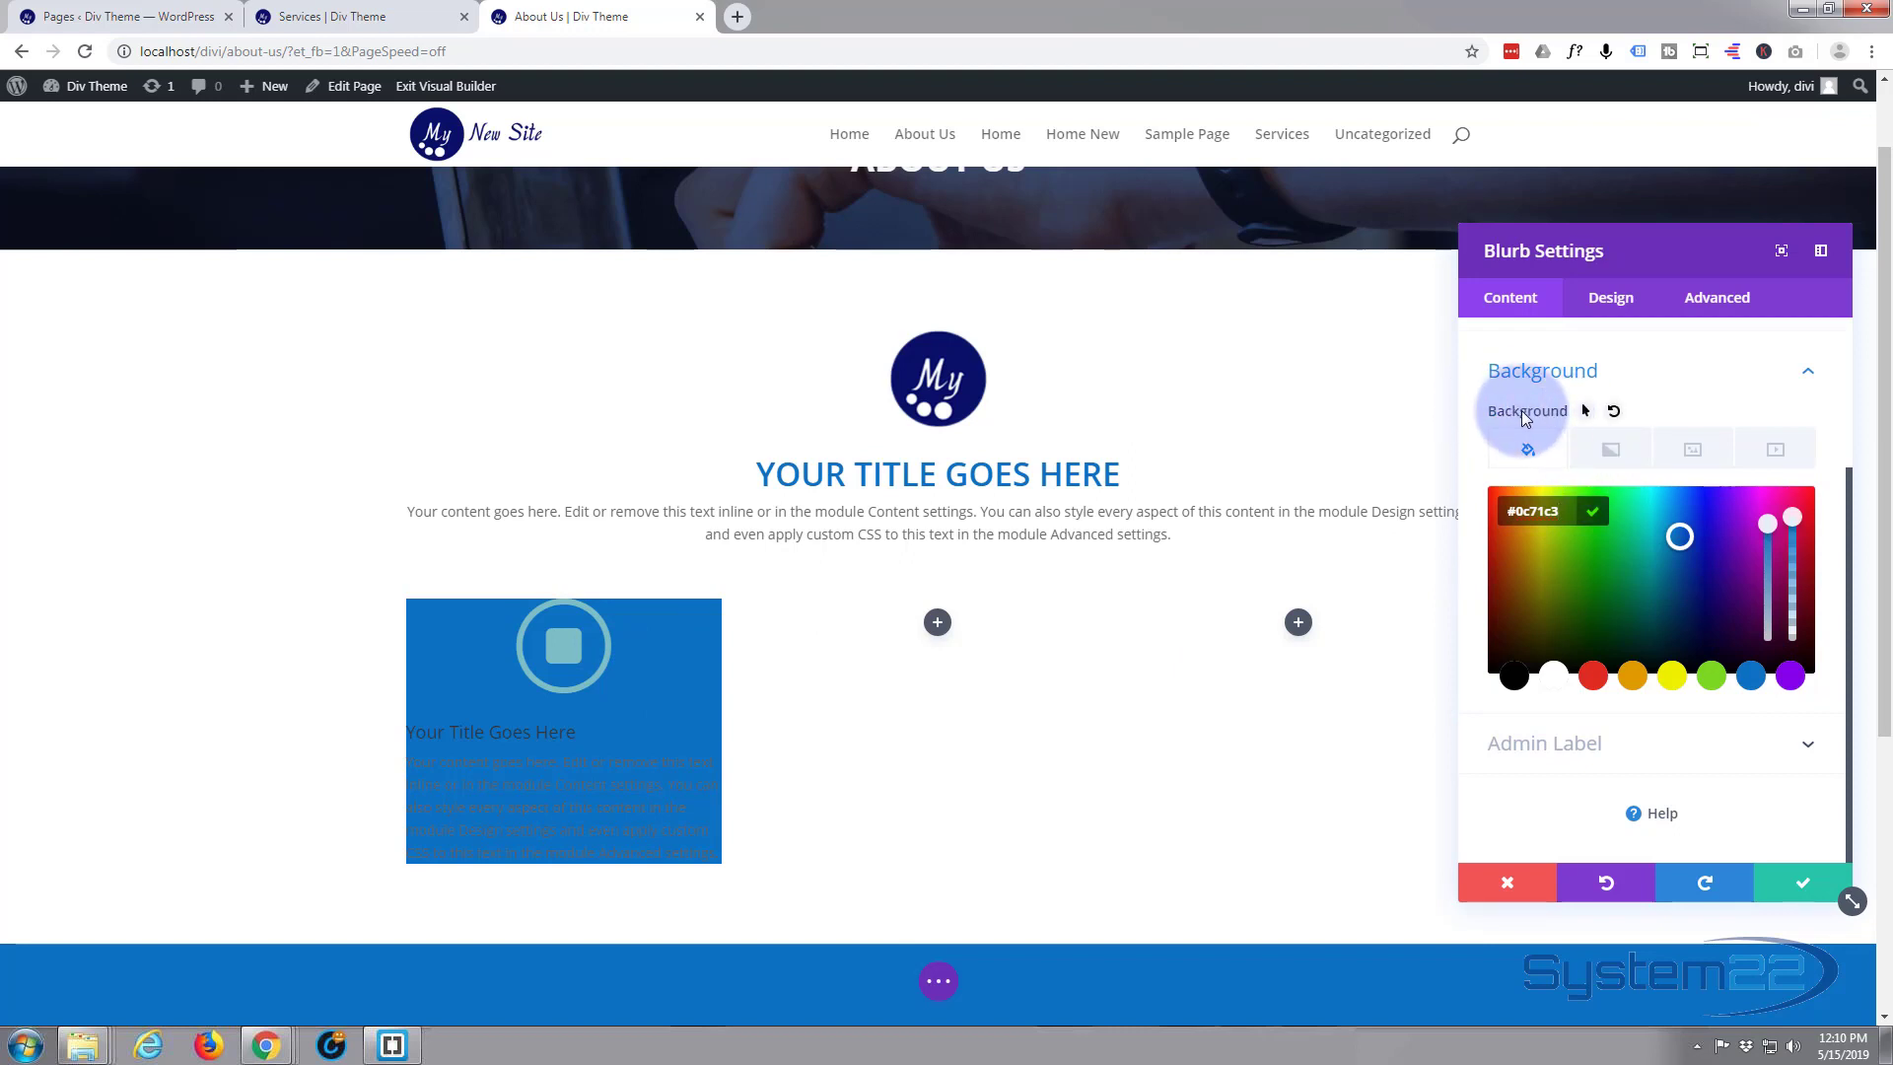
Enable hover options for the blurb's background, set the hover colour to orange (#e09900) and compare the default and hover states
{"action": "left_click", "coordinate": [1585, 412]}
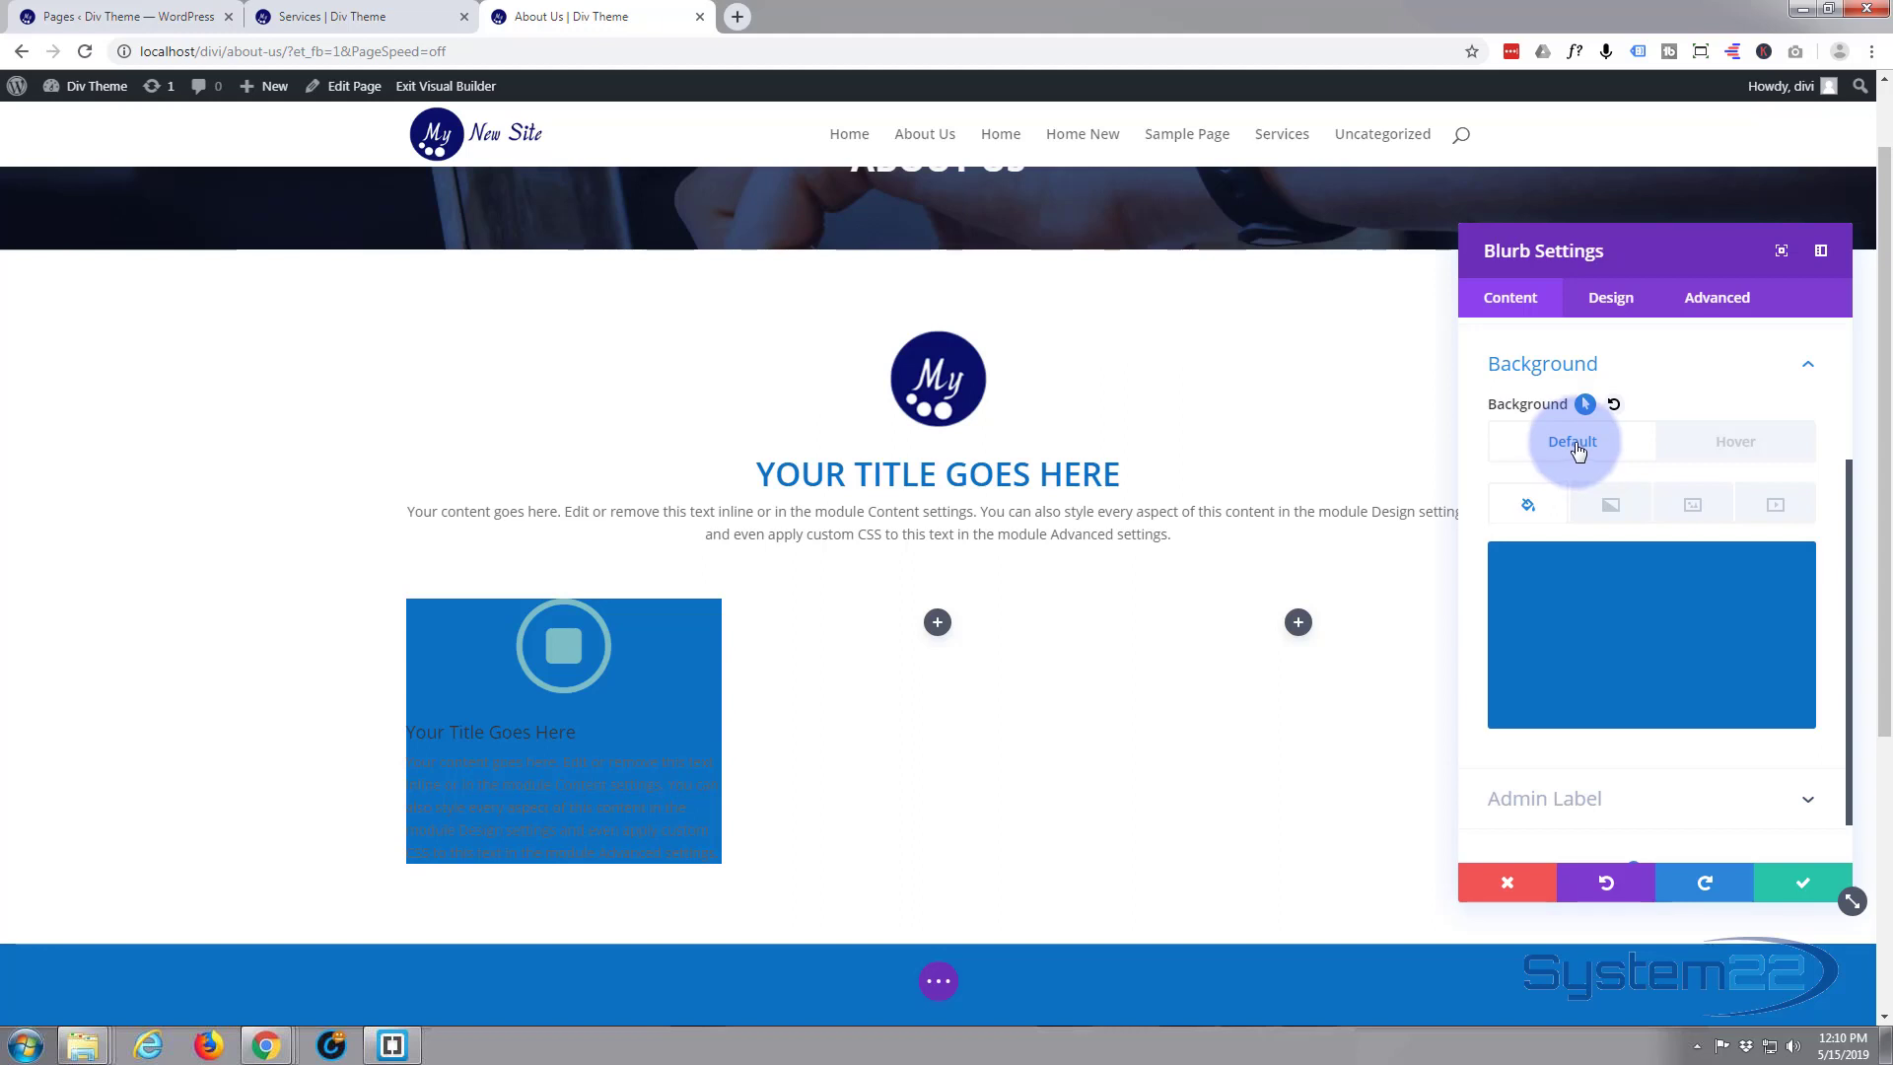
{"action": "left_click", "coordinate": [1584, 616]}
{"action": "left_click", "coordinate": [1725, 446]}
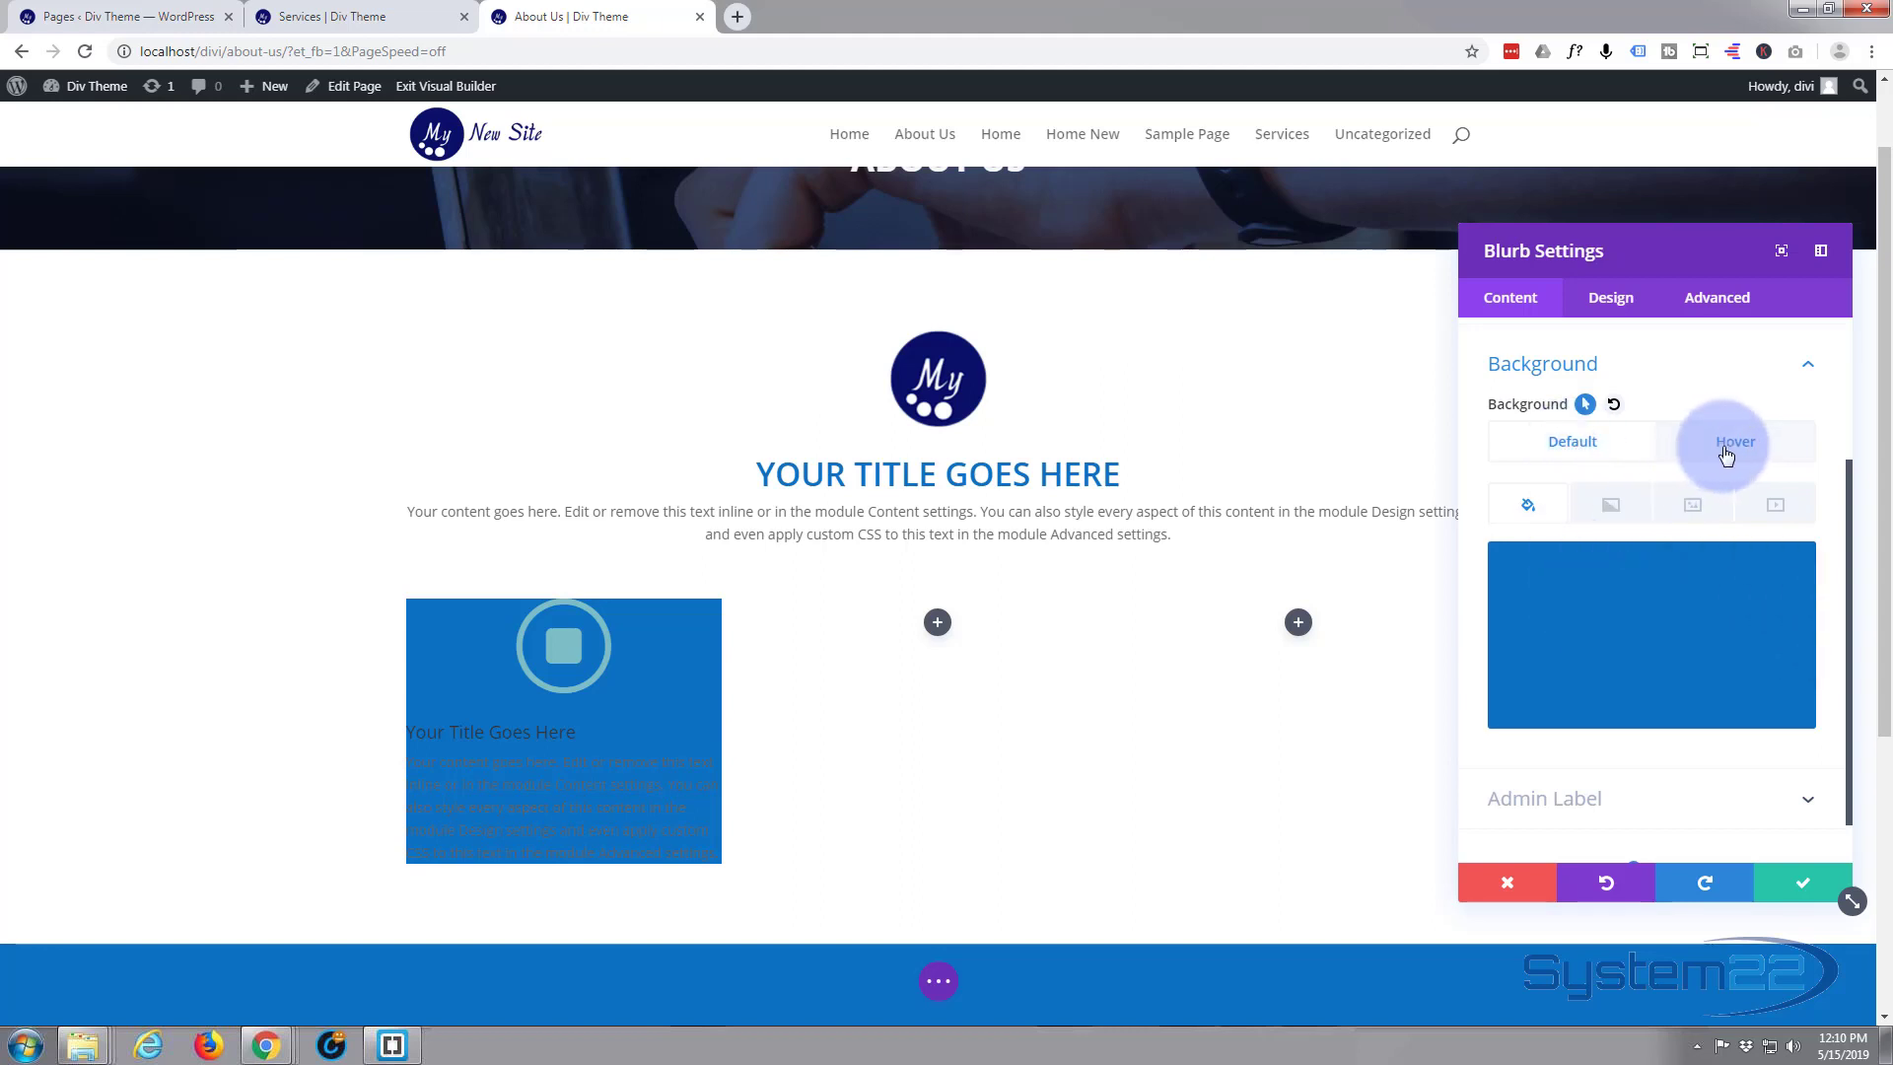
{"action": "left_click", "coordinate": [1656, 638]}
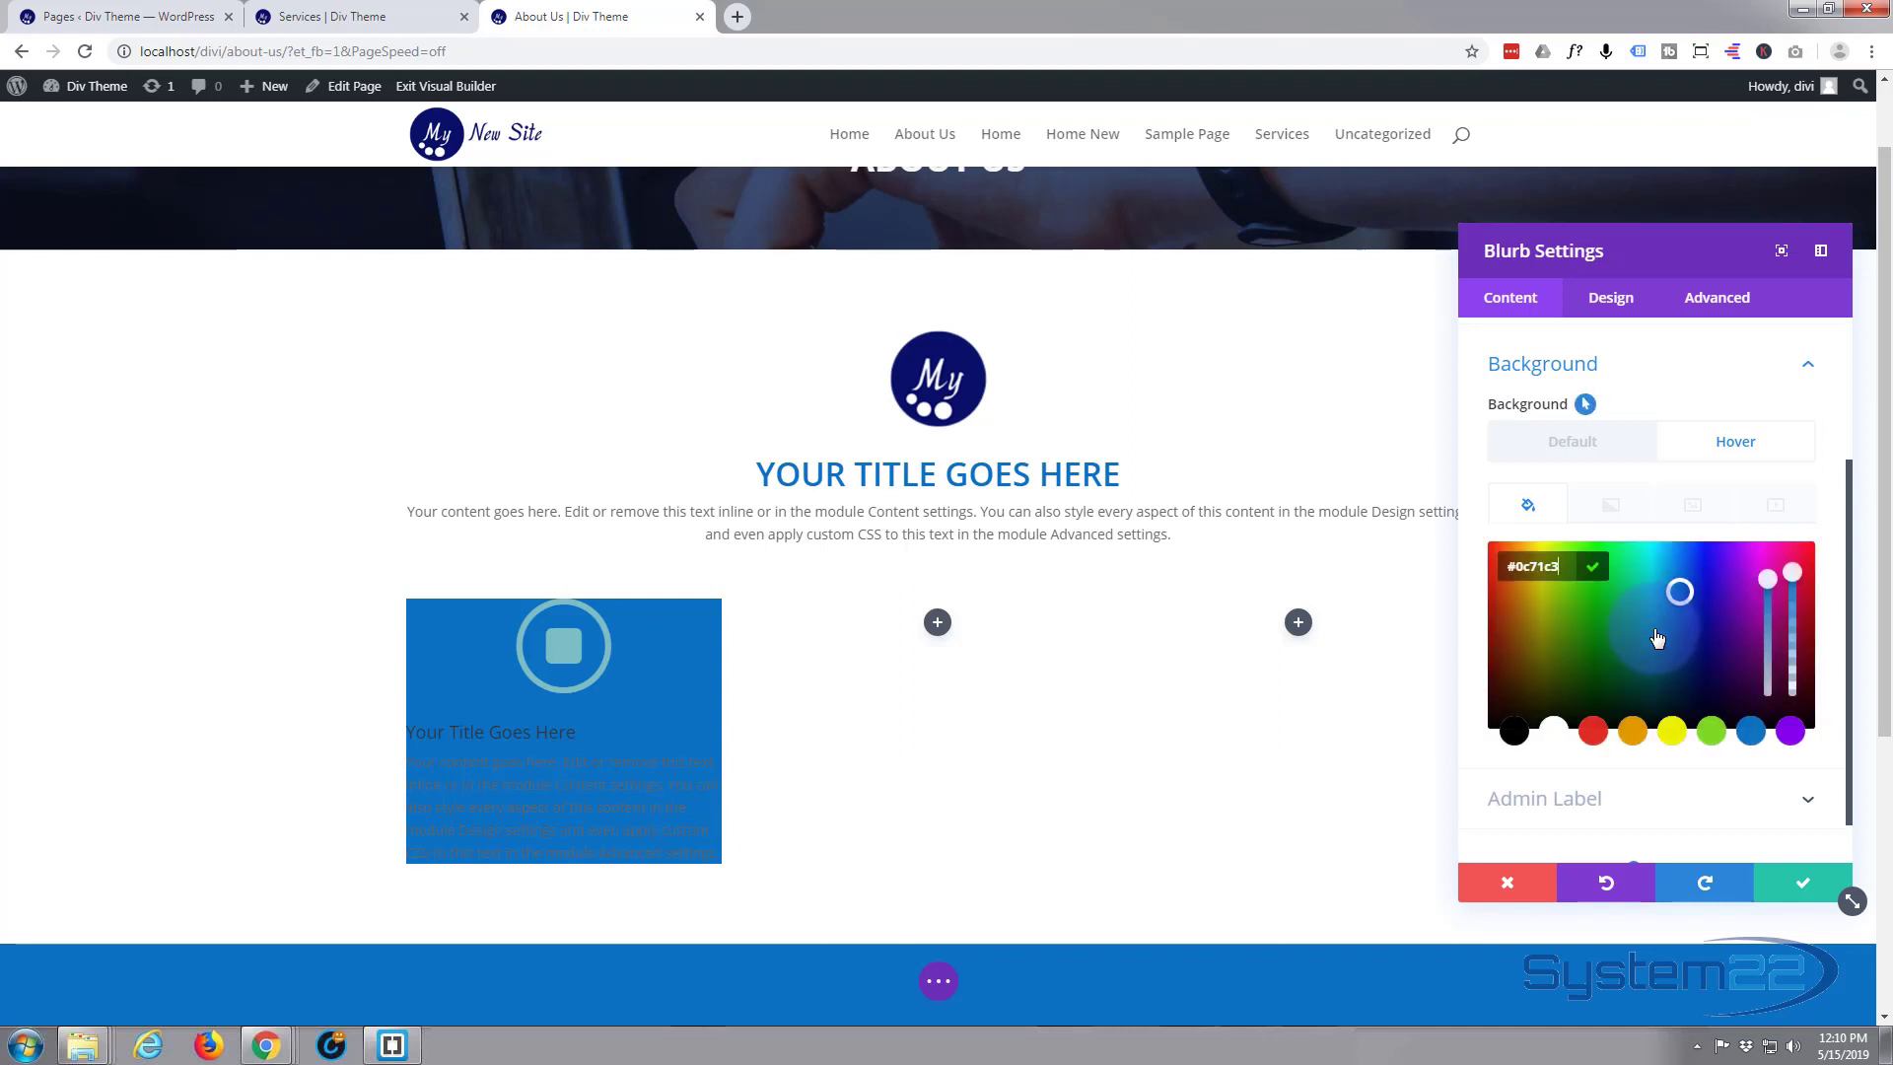
{"action": "left_click", "coordinate": [1634, 734]}
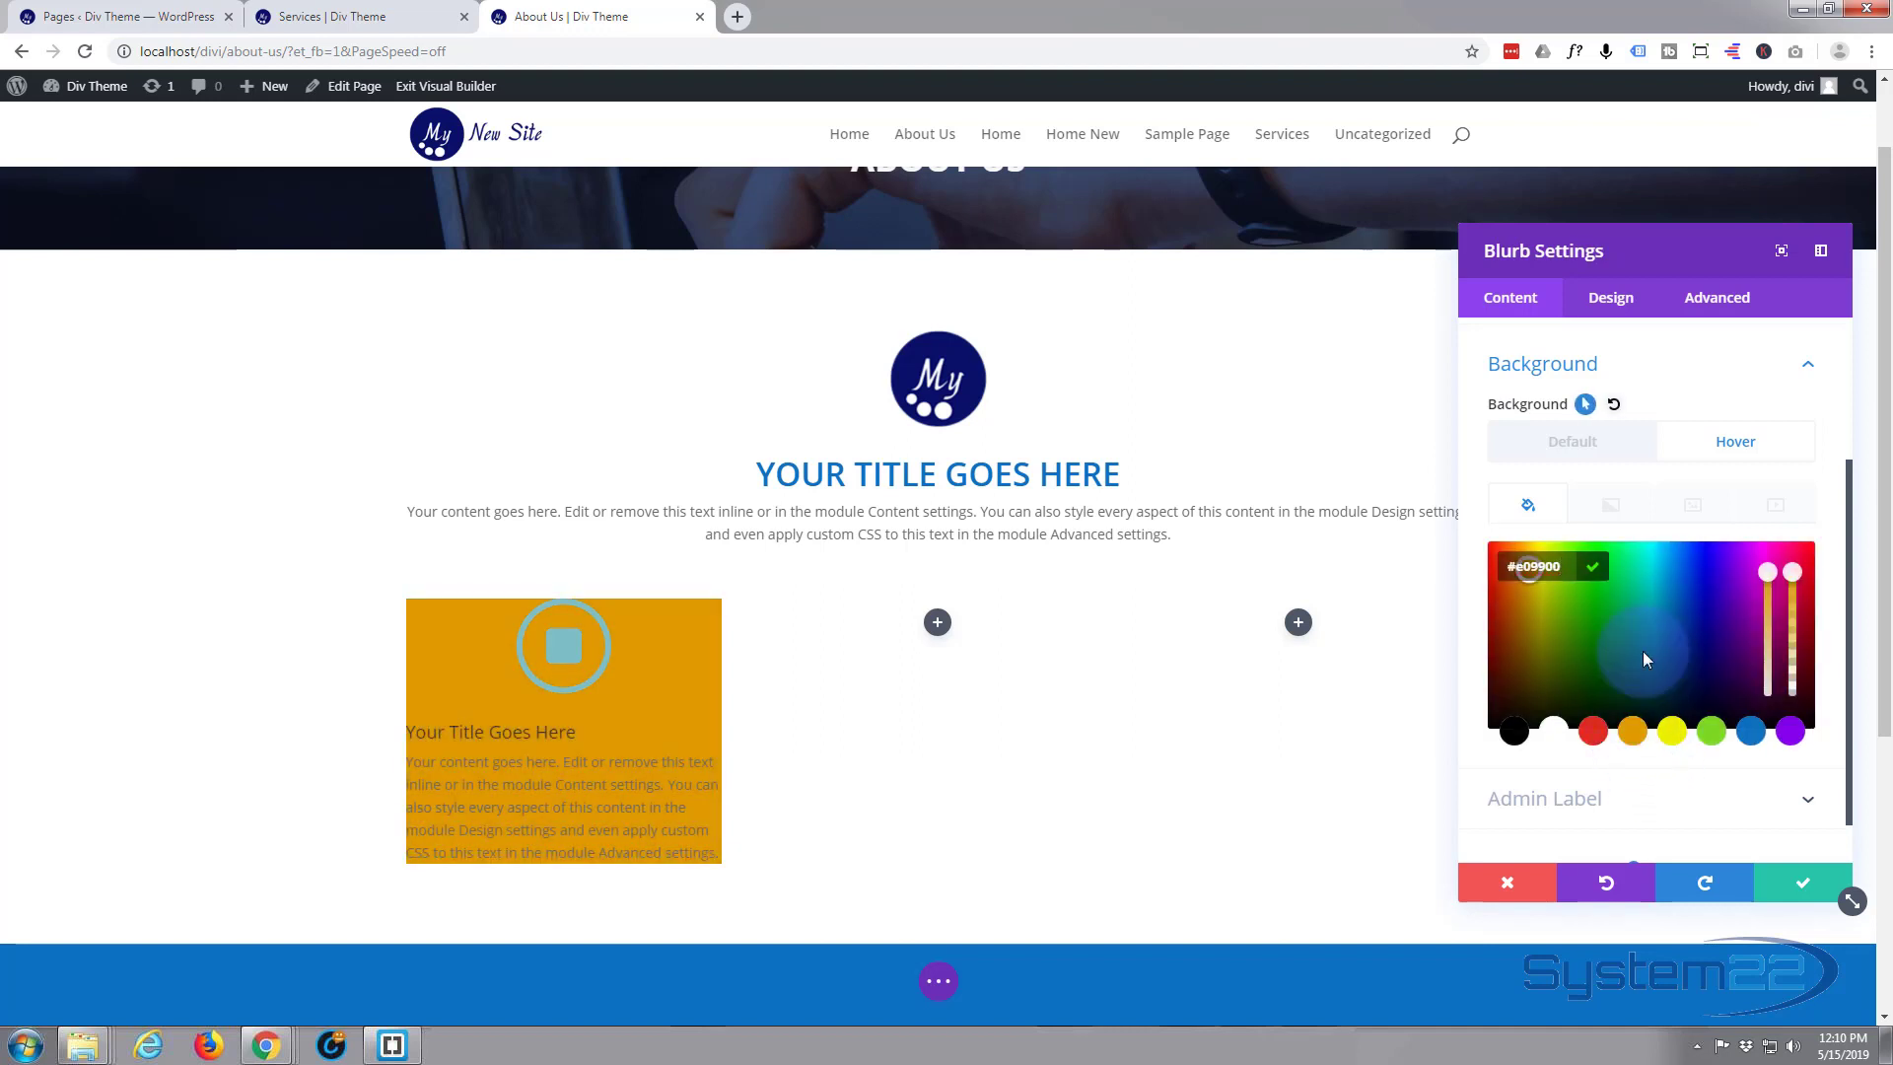
{"action": "left_click", "coordinate": [1554, 448]}
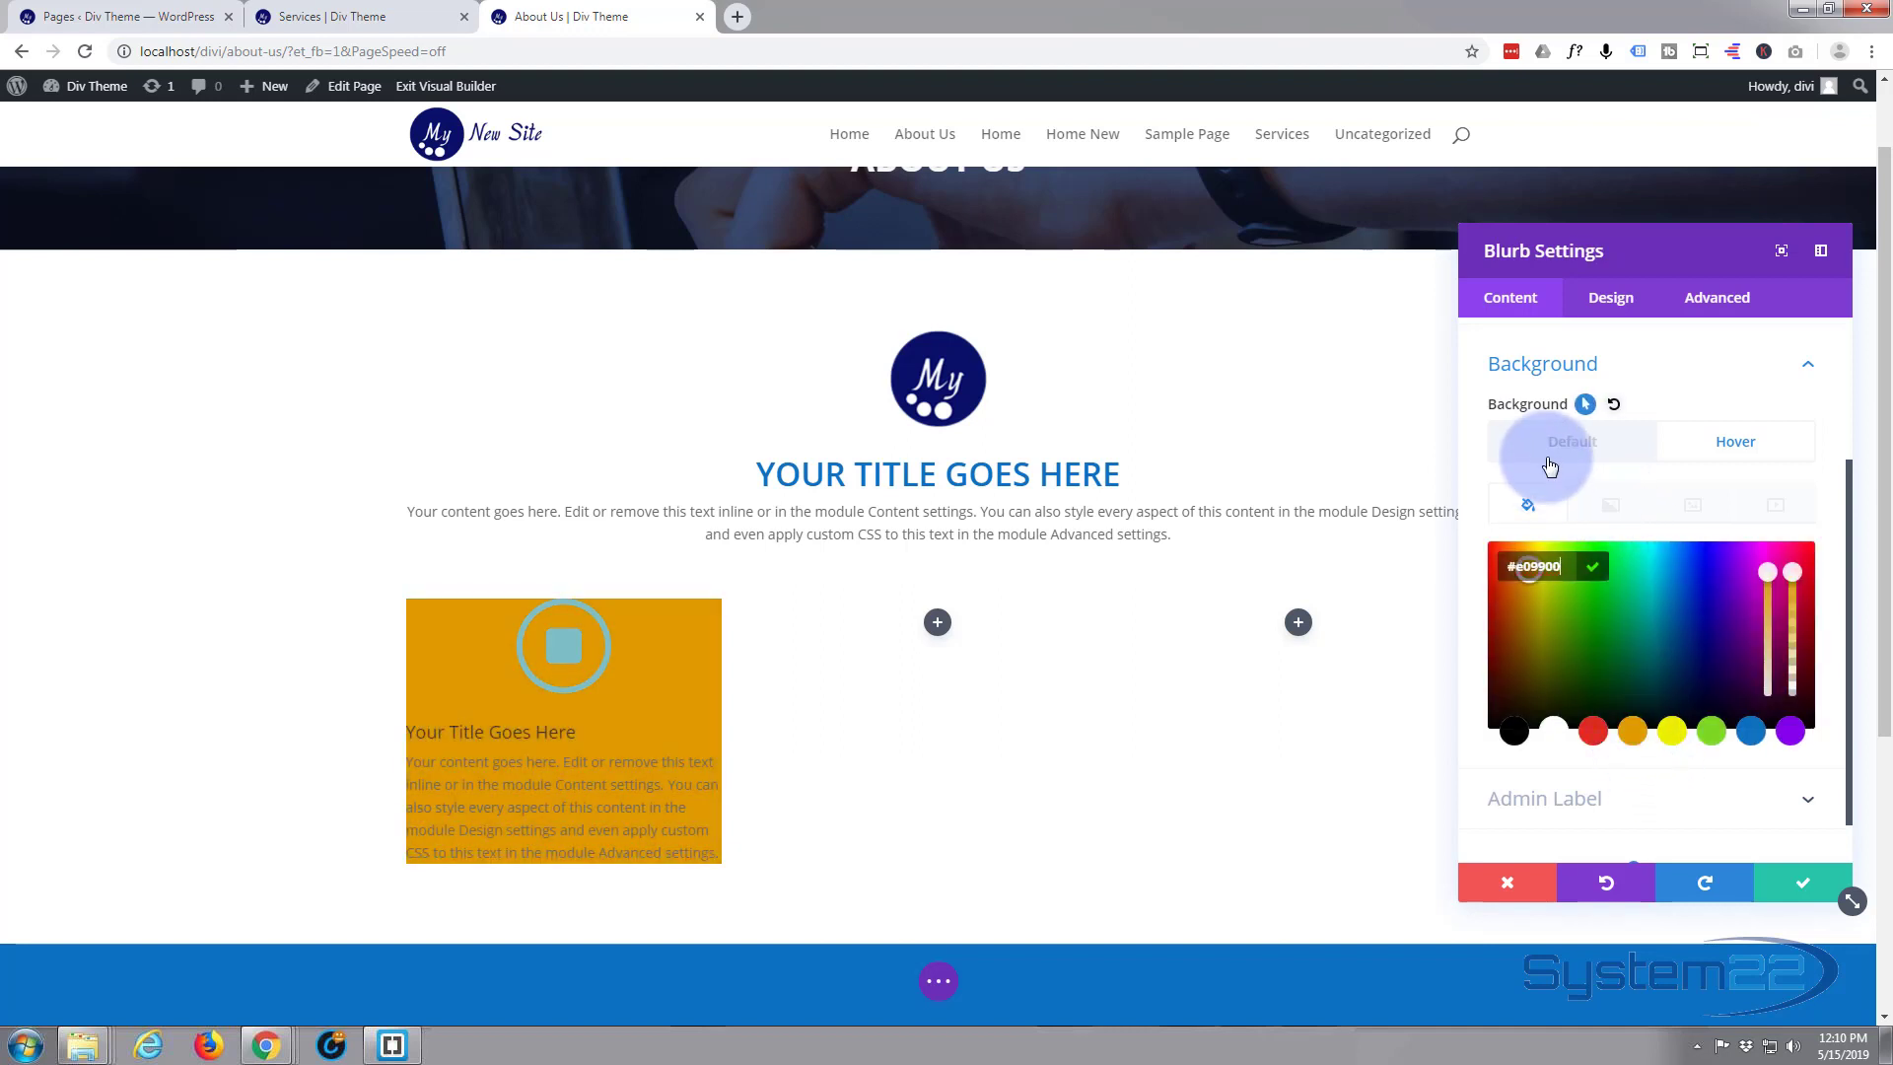
{"action": "left_click", "coordinate": [1727, 442]}
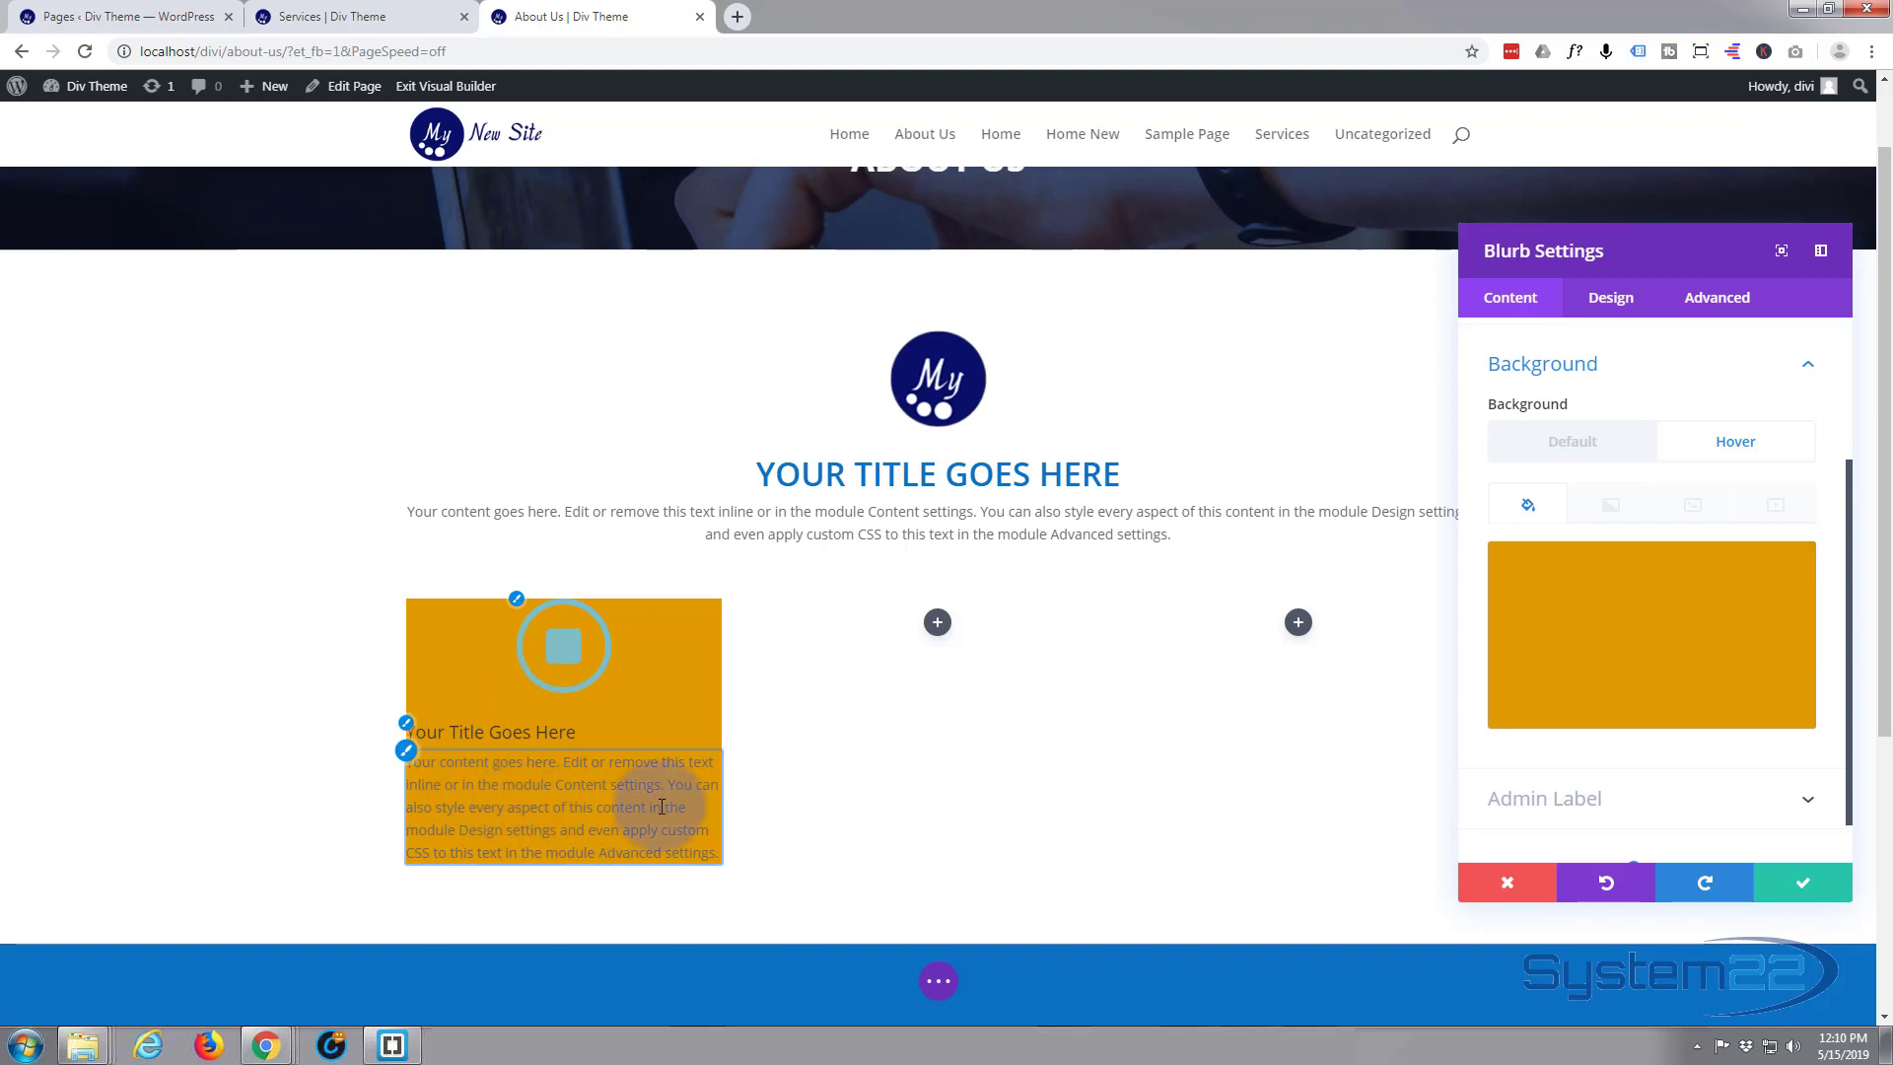
Centre the new blurb's text orientation and set its text colour to Light in the design settings
{"action": "left_click", "coordinate": [1628, 306]}
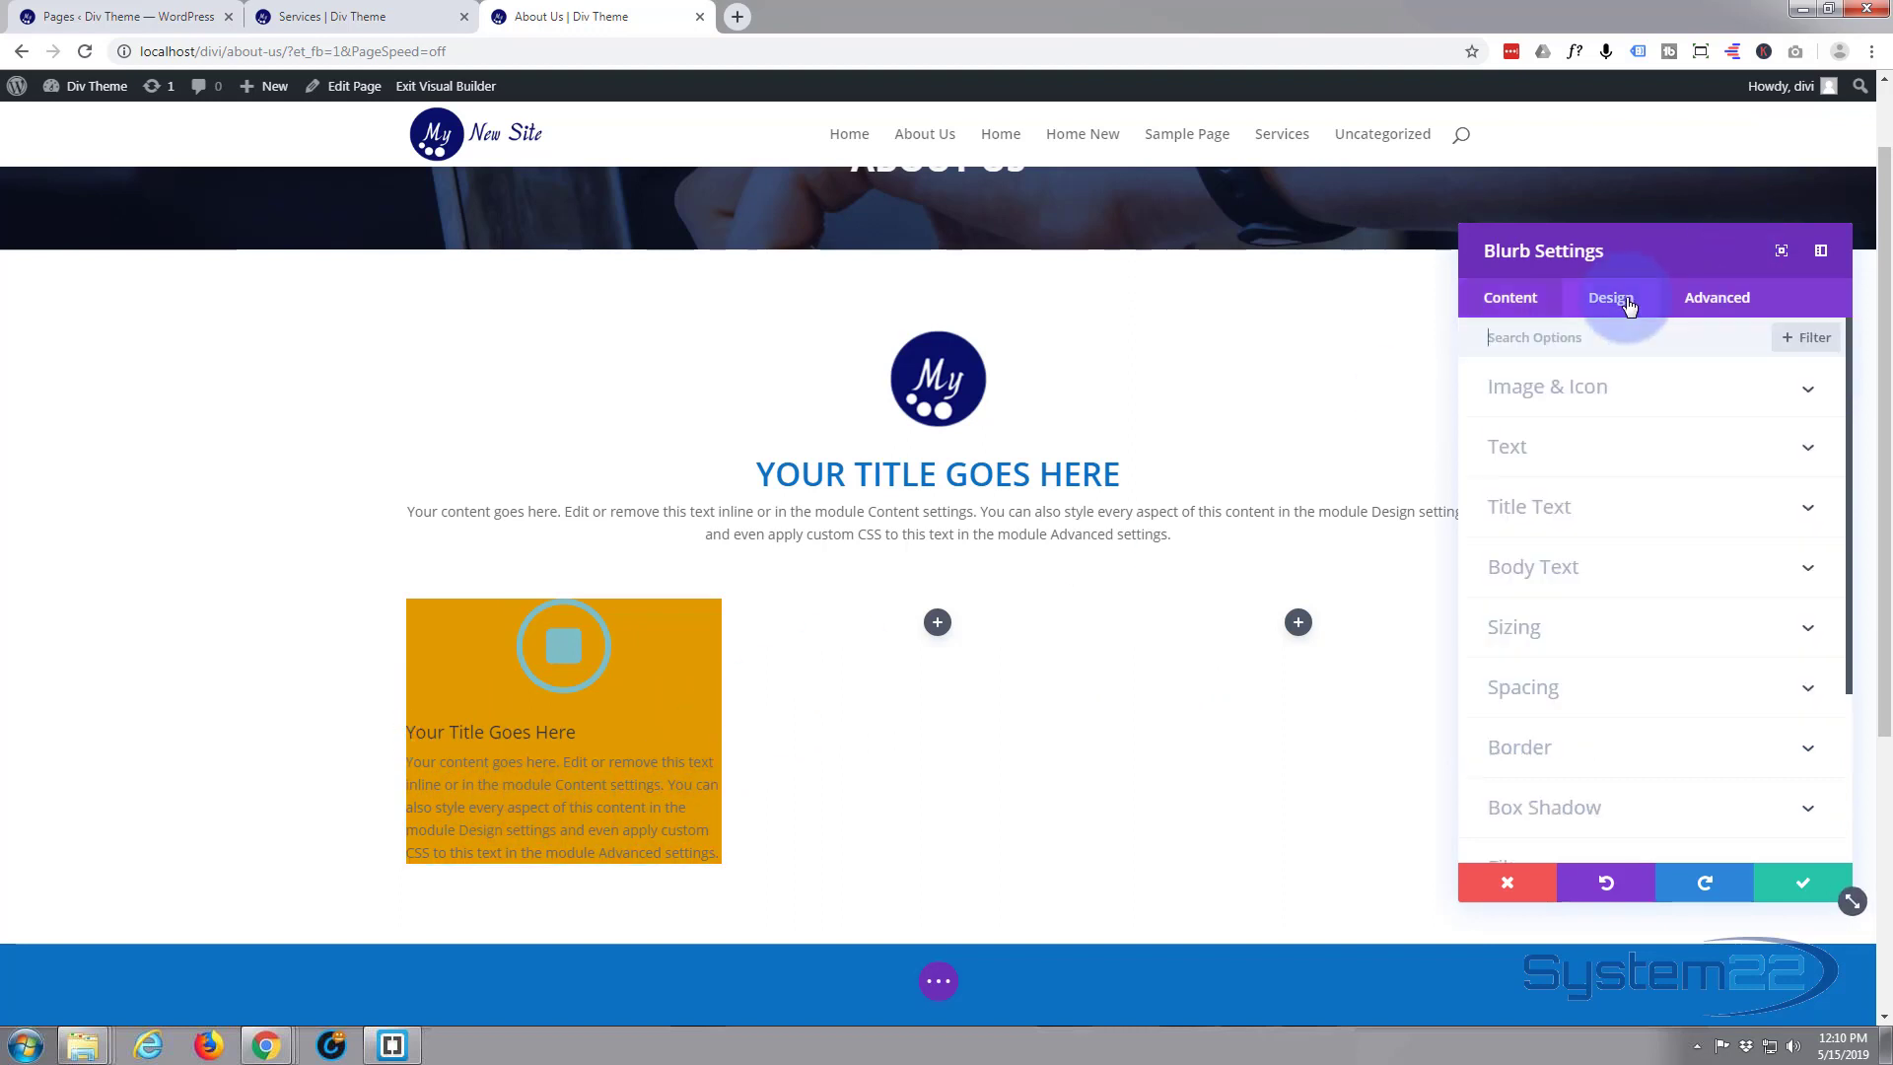
{"action": "left_click", "coordinate": [1647, 437]}
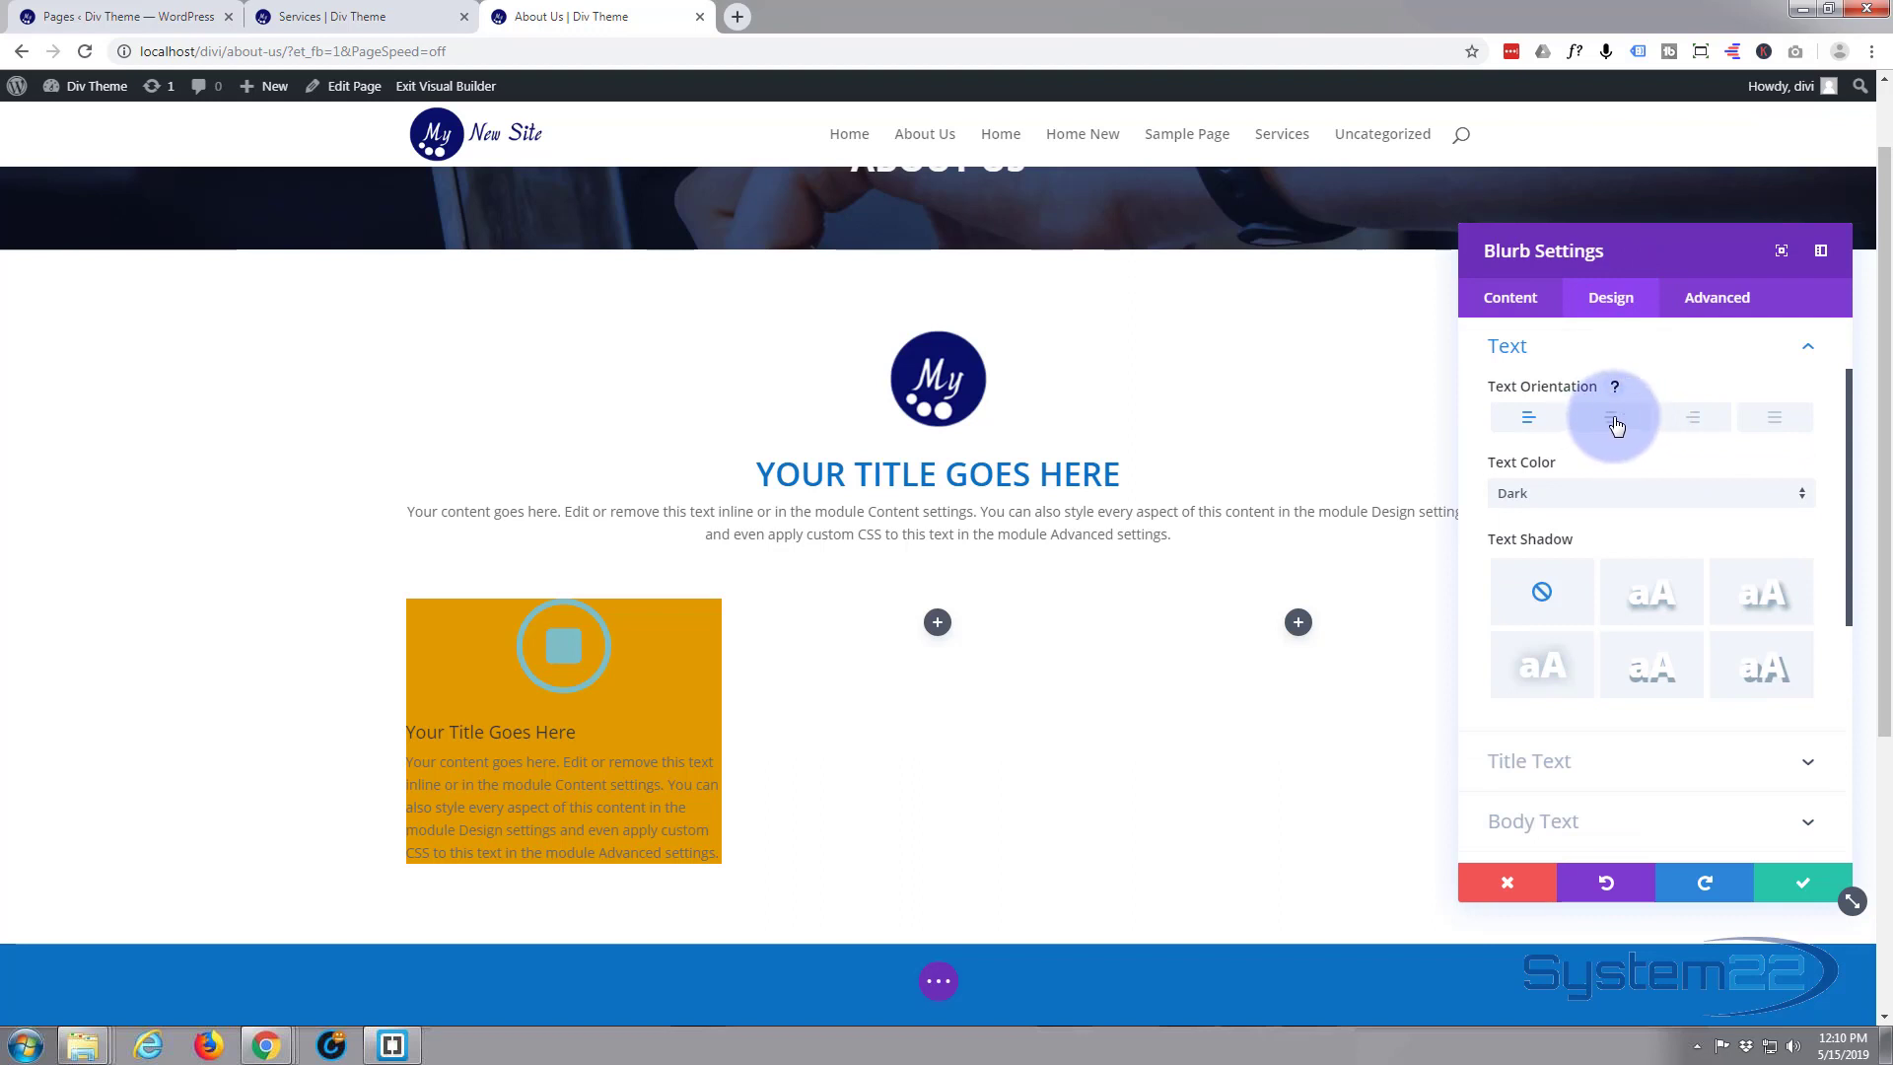
{"action": "left_click", "coordinate": [1613, 419]}
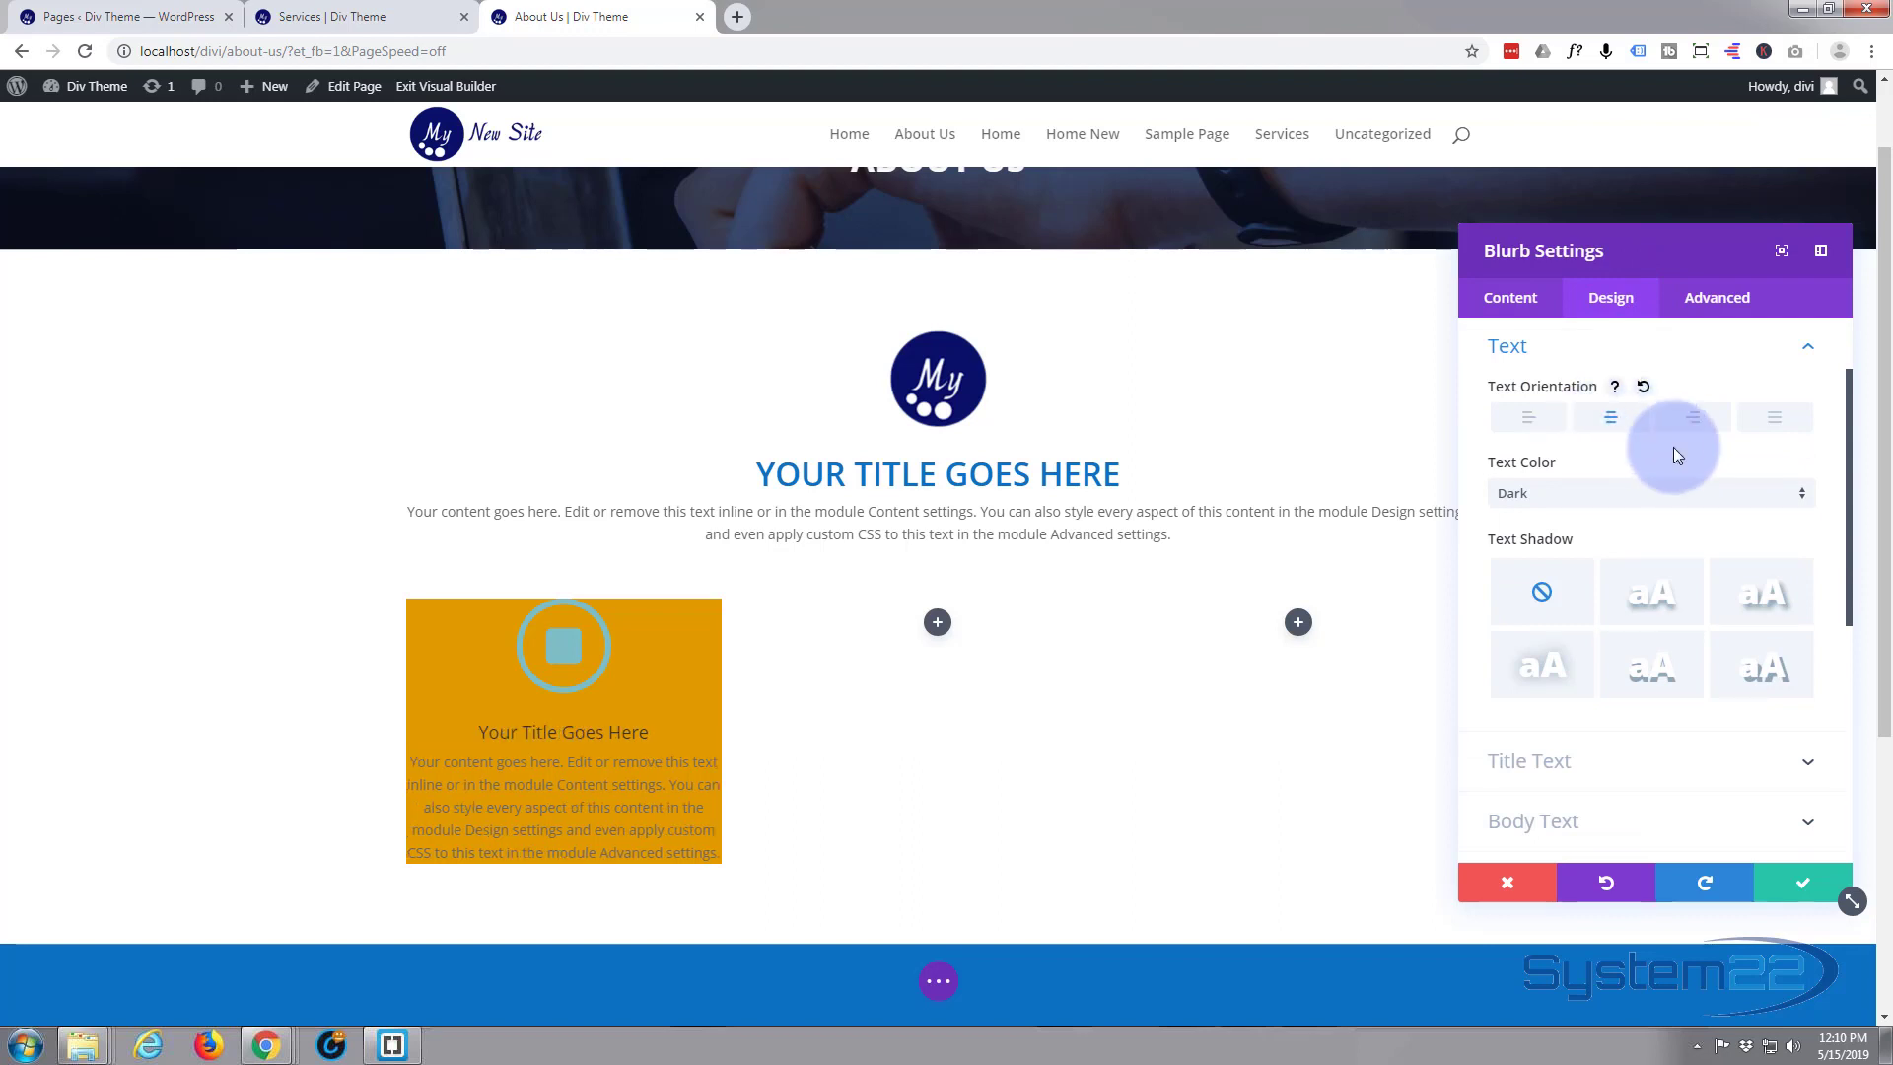
{"action": "left_click", "coordinate": [1803, 502]}
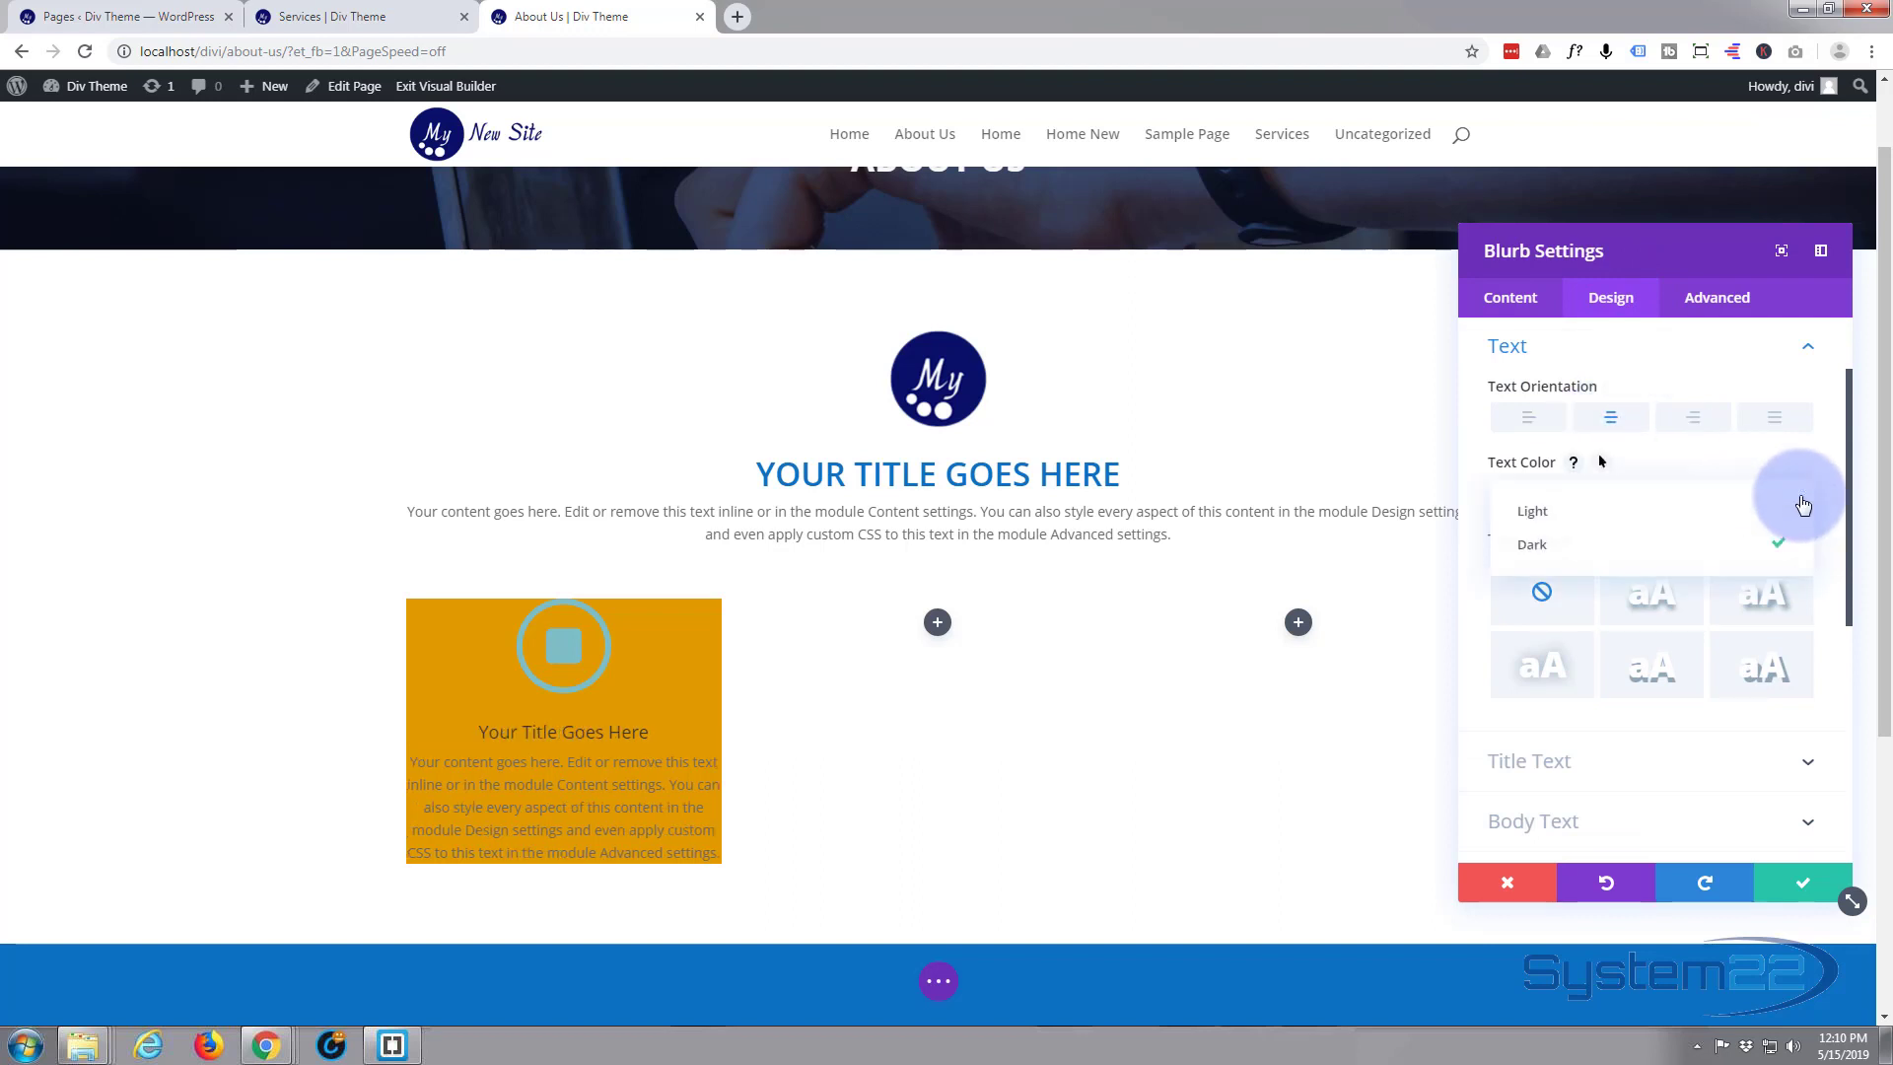
{"action": "left_click", "coordinate": [1640, 512]}
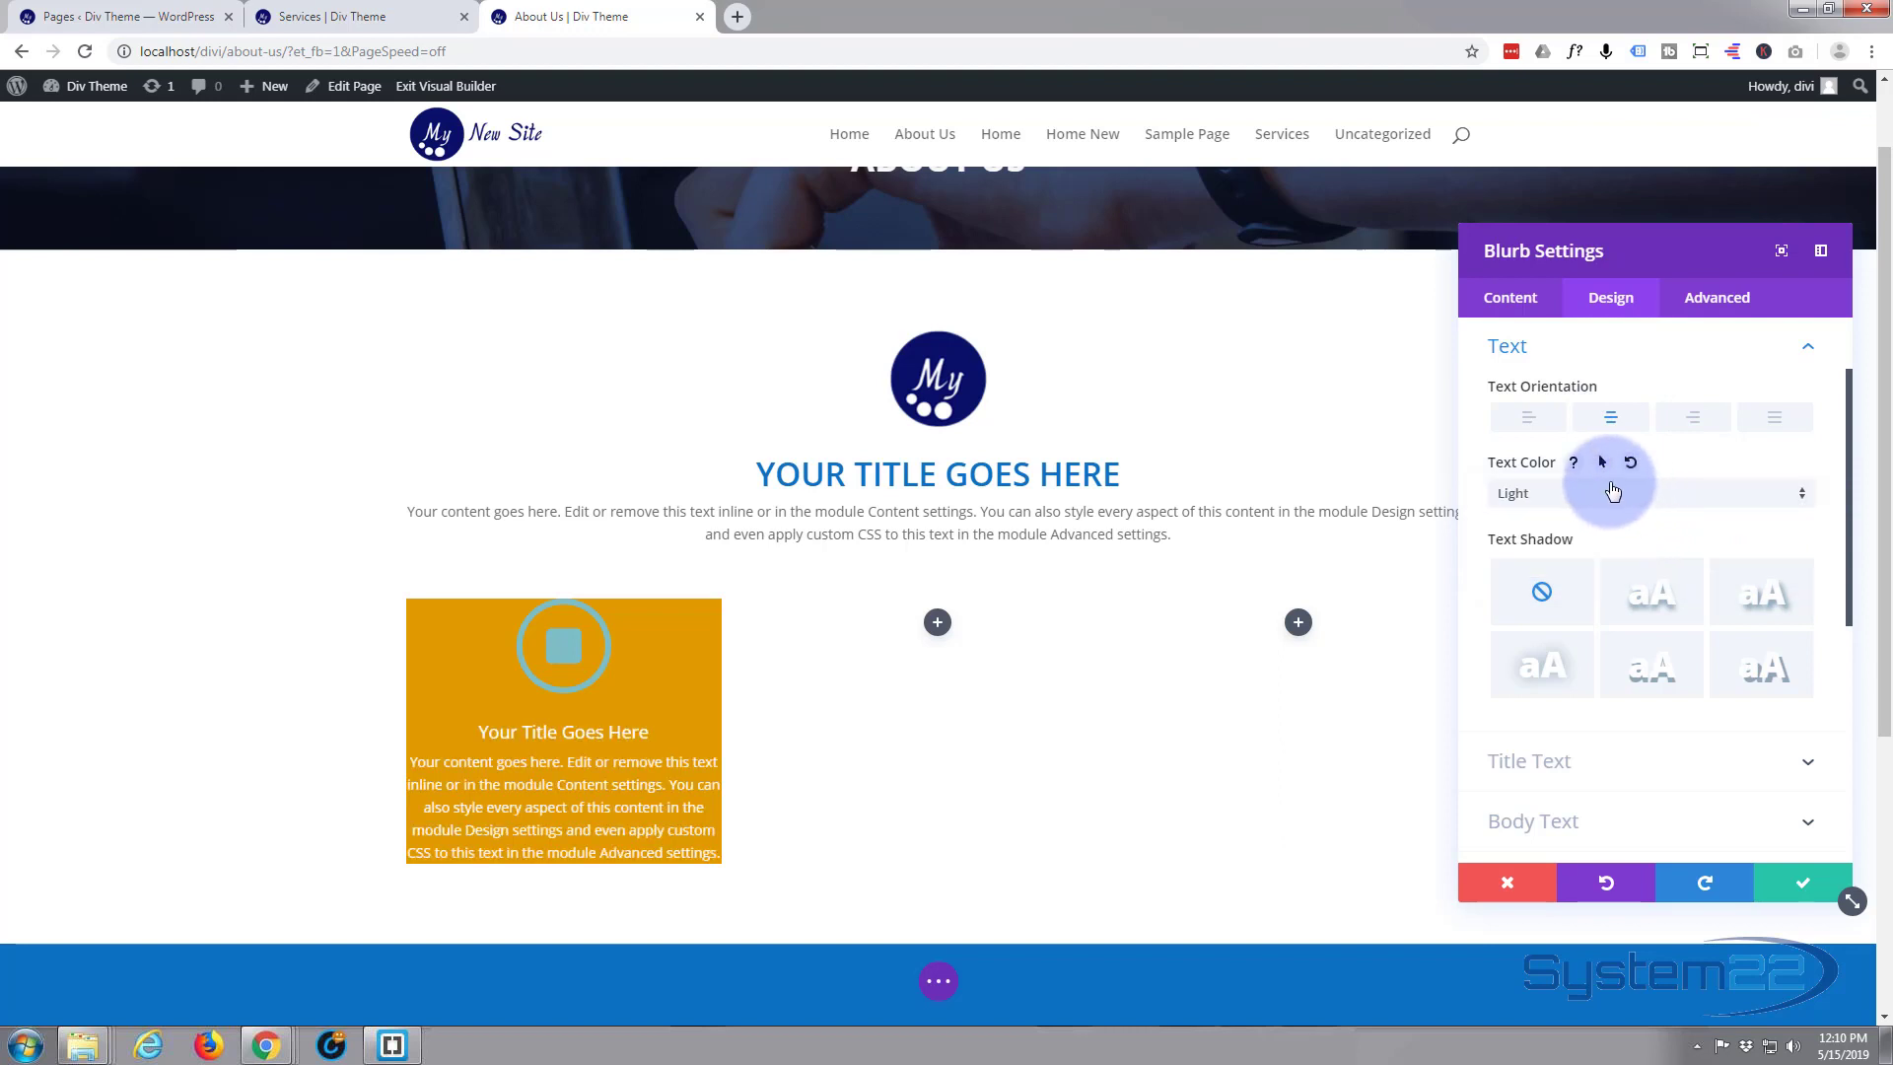
{"action": "scroll", "coordinate": [1631, 656], "scroll_direction": "down", "scroll_amount": 1}
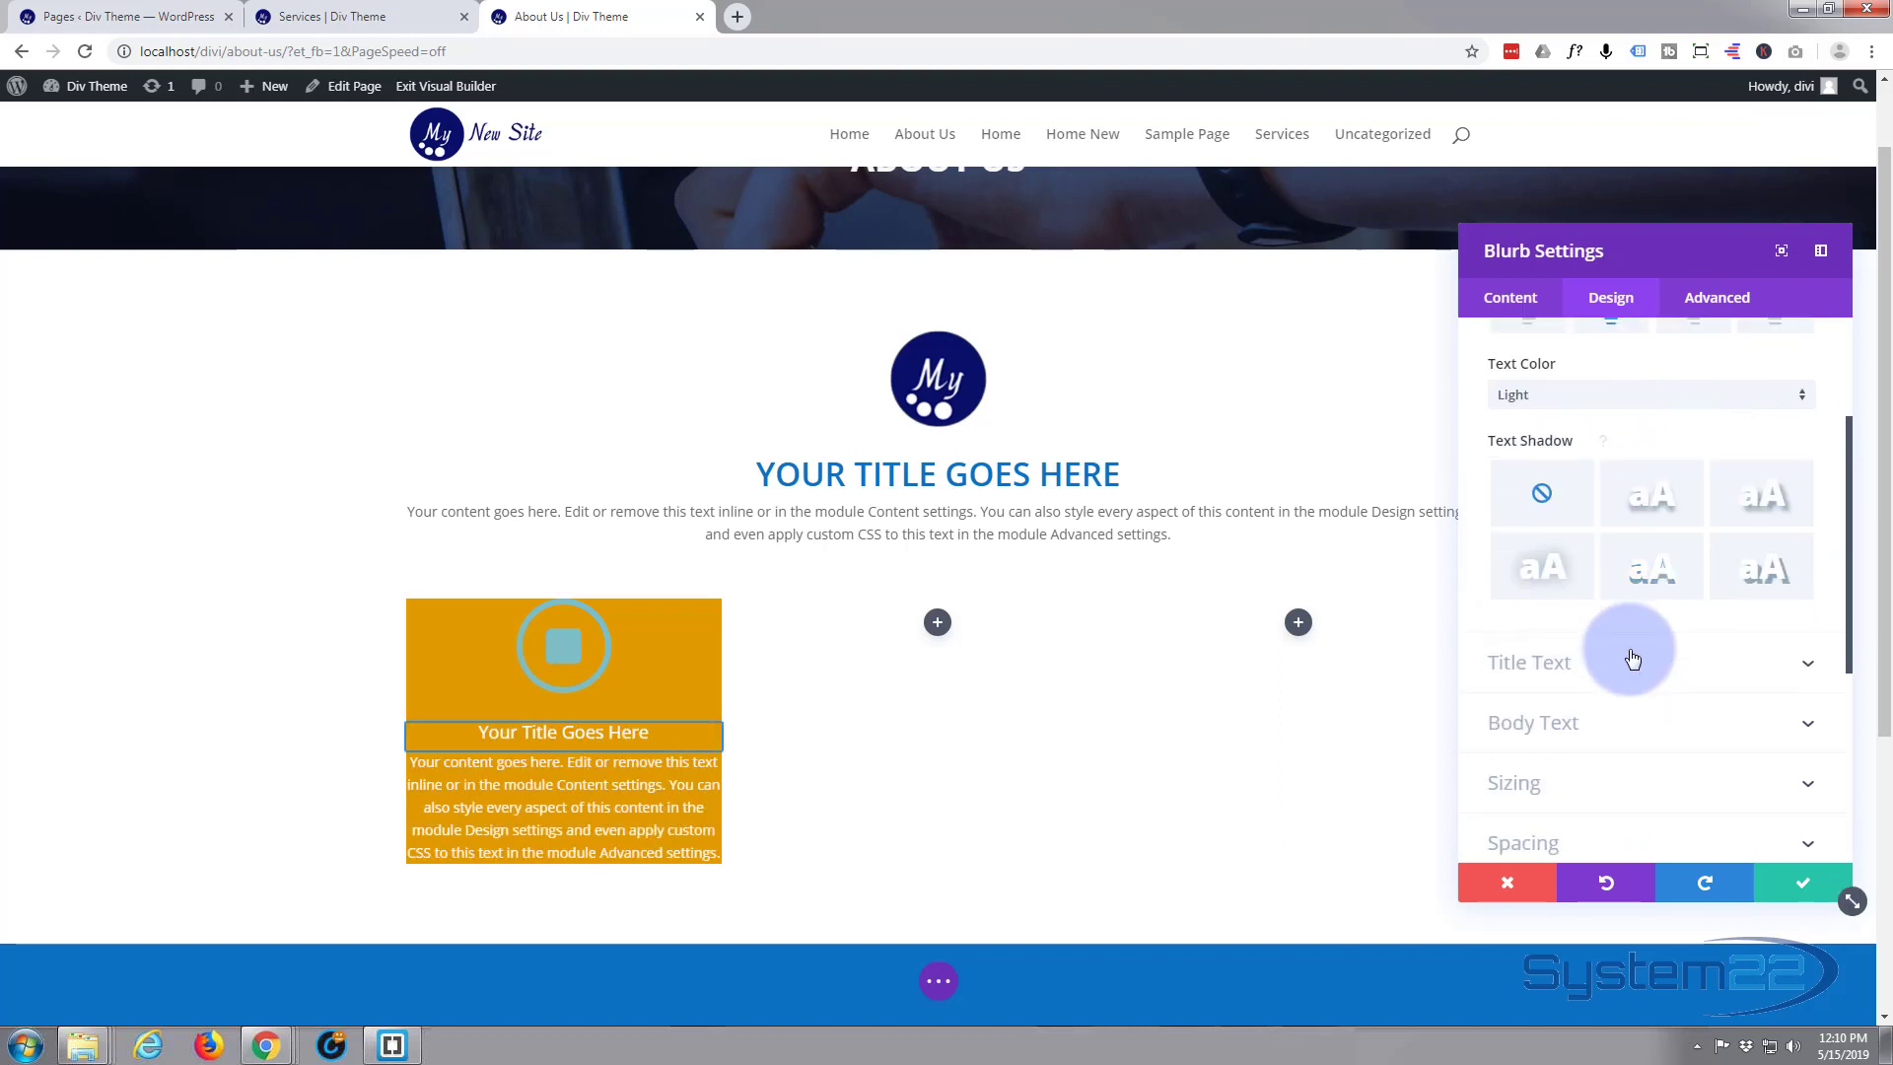
Set the blurb's custom padding to 20px on the top, bottom, left and right
{"action": "scroll", "coordinate": [1621, 650], "scroll_direction": "down", "scroll_amount": 1}
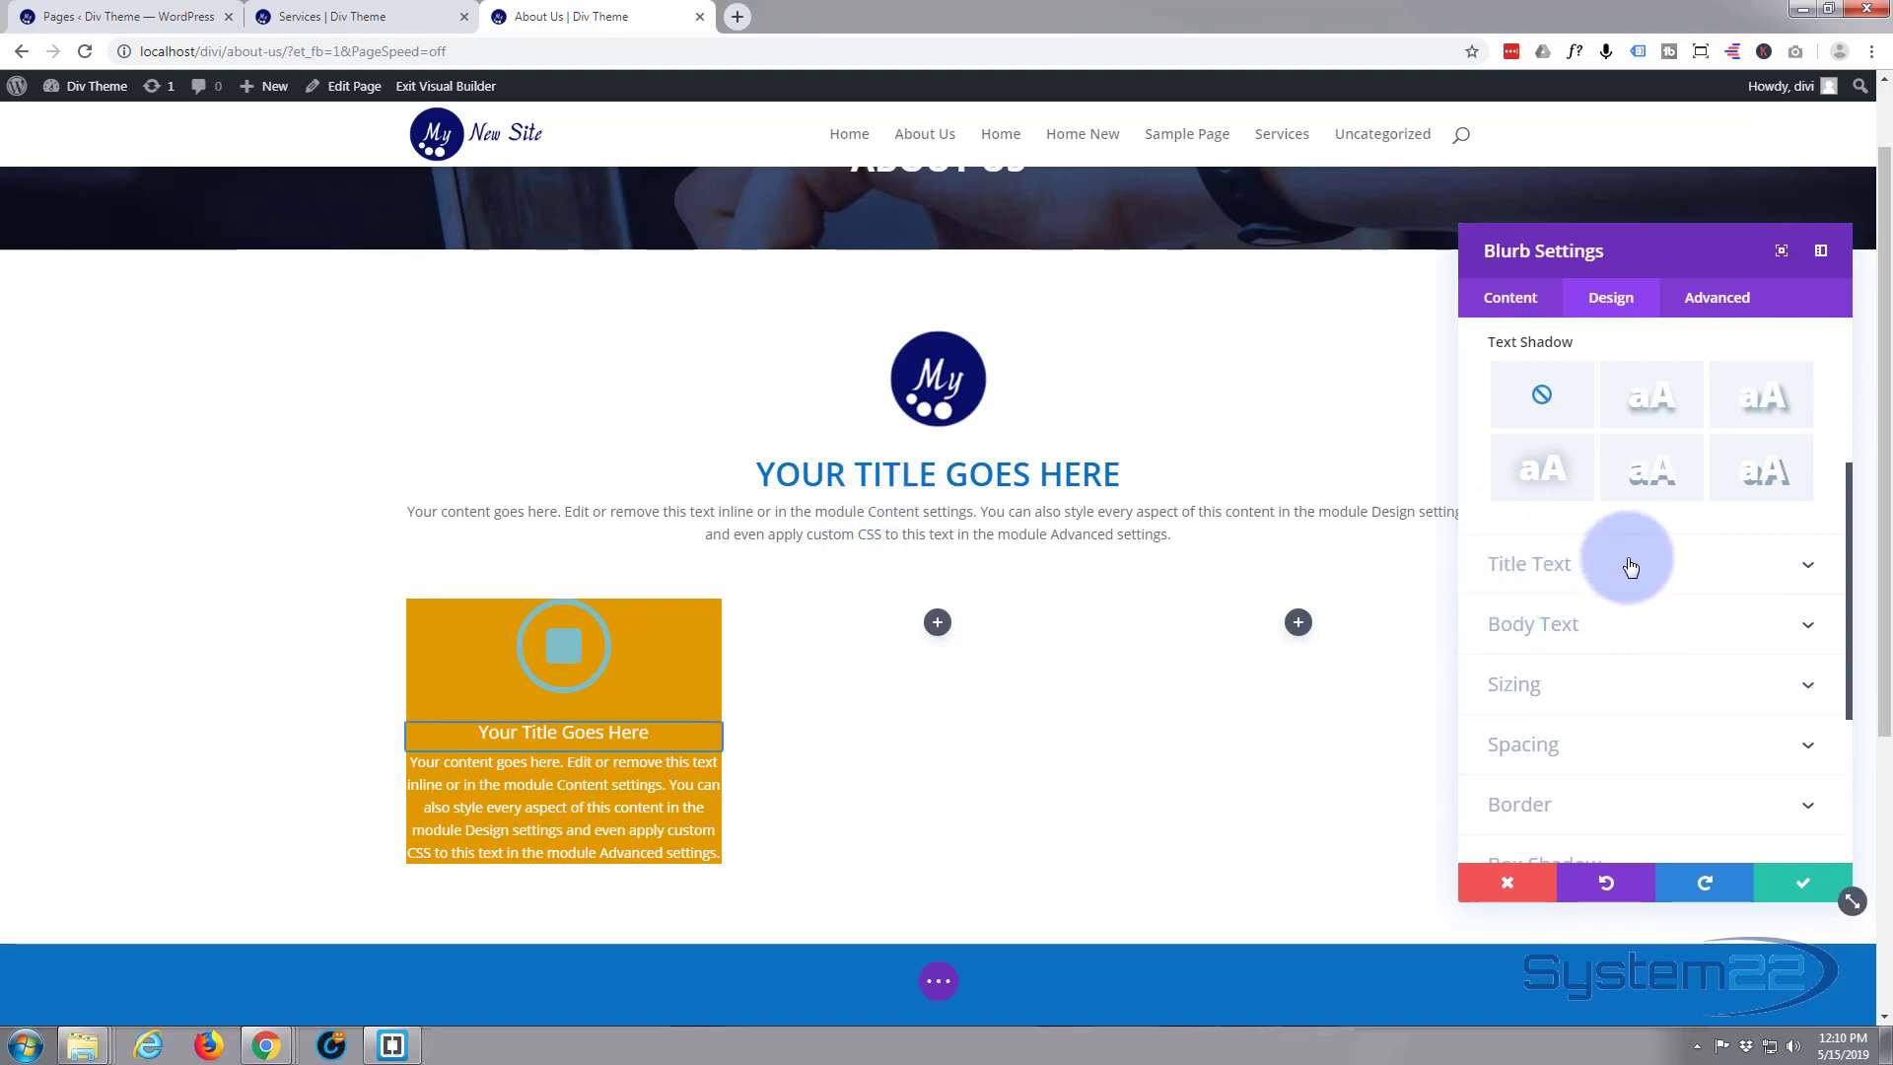
{"action": "left_click", "coordinate": [1635, 748]}
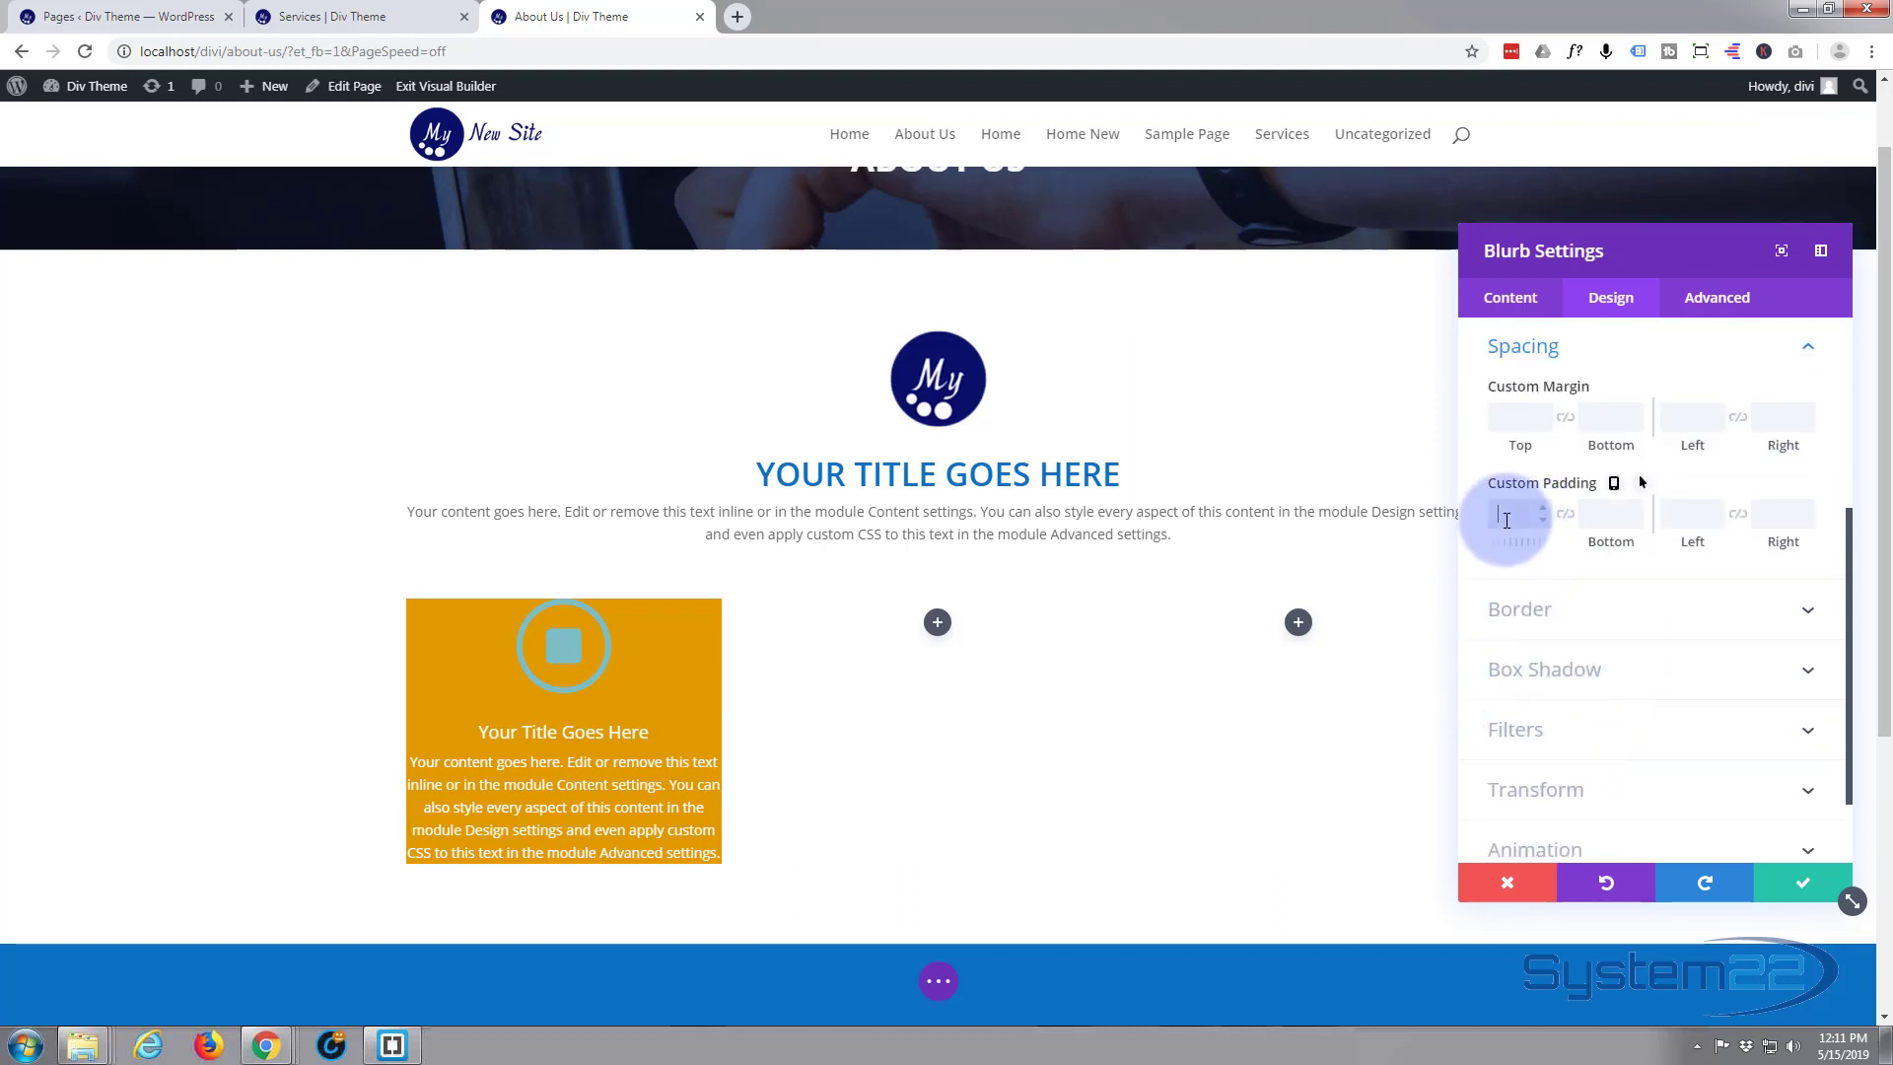
{"action": "type", "text": "20"}
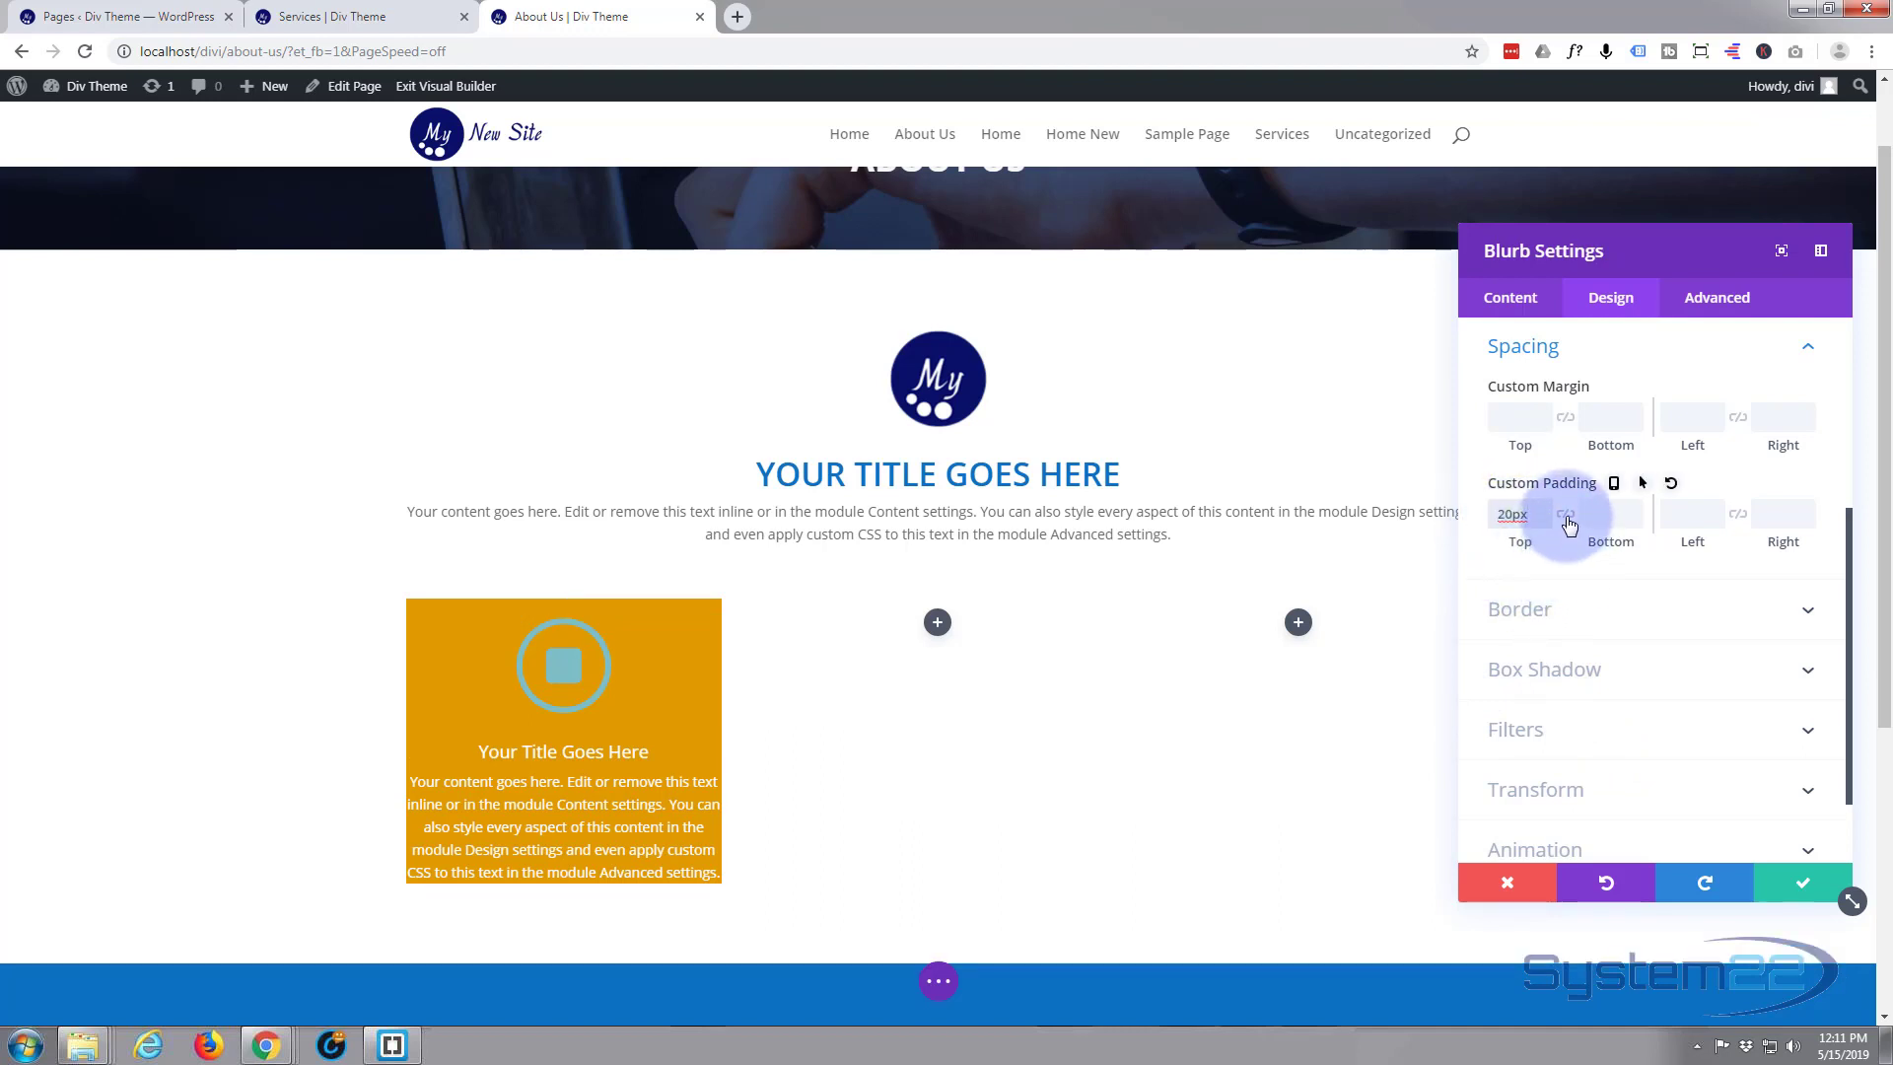
{"action": "left_click", "coordinate": [1566, 514]}
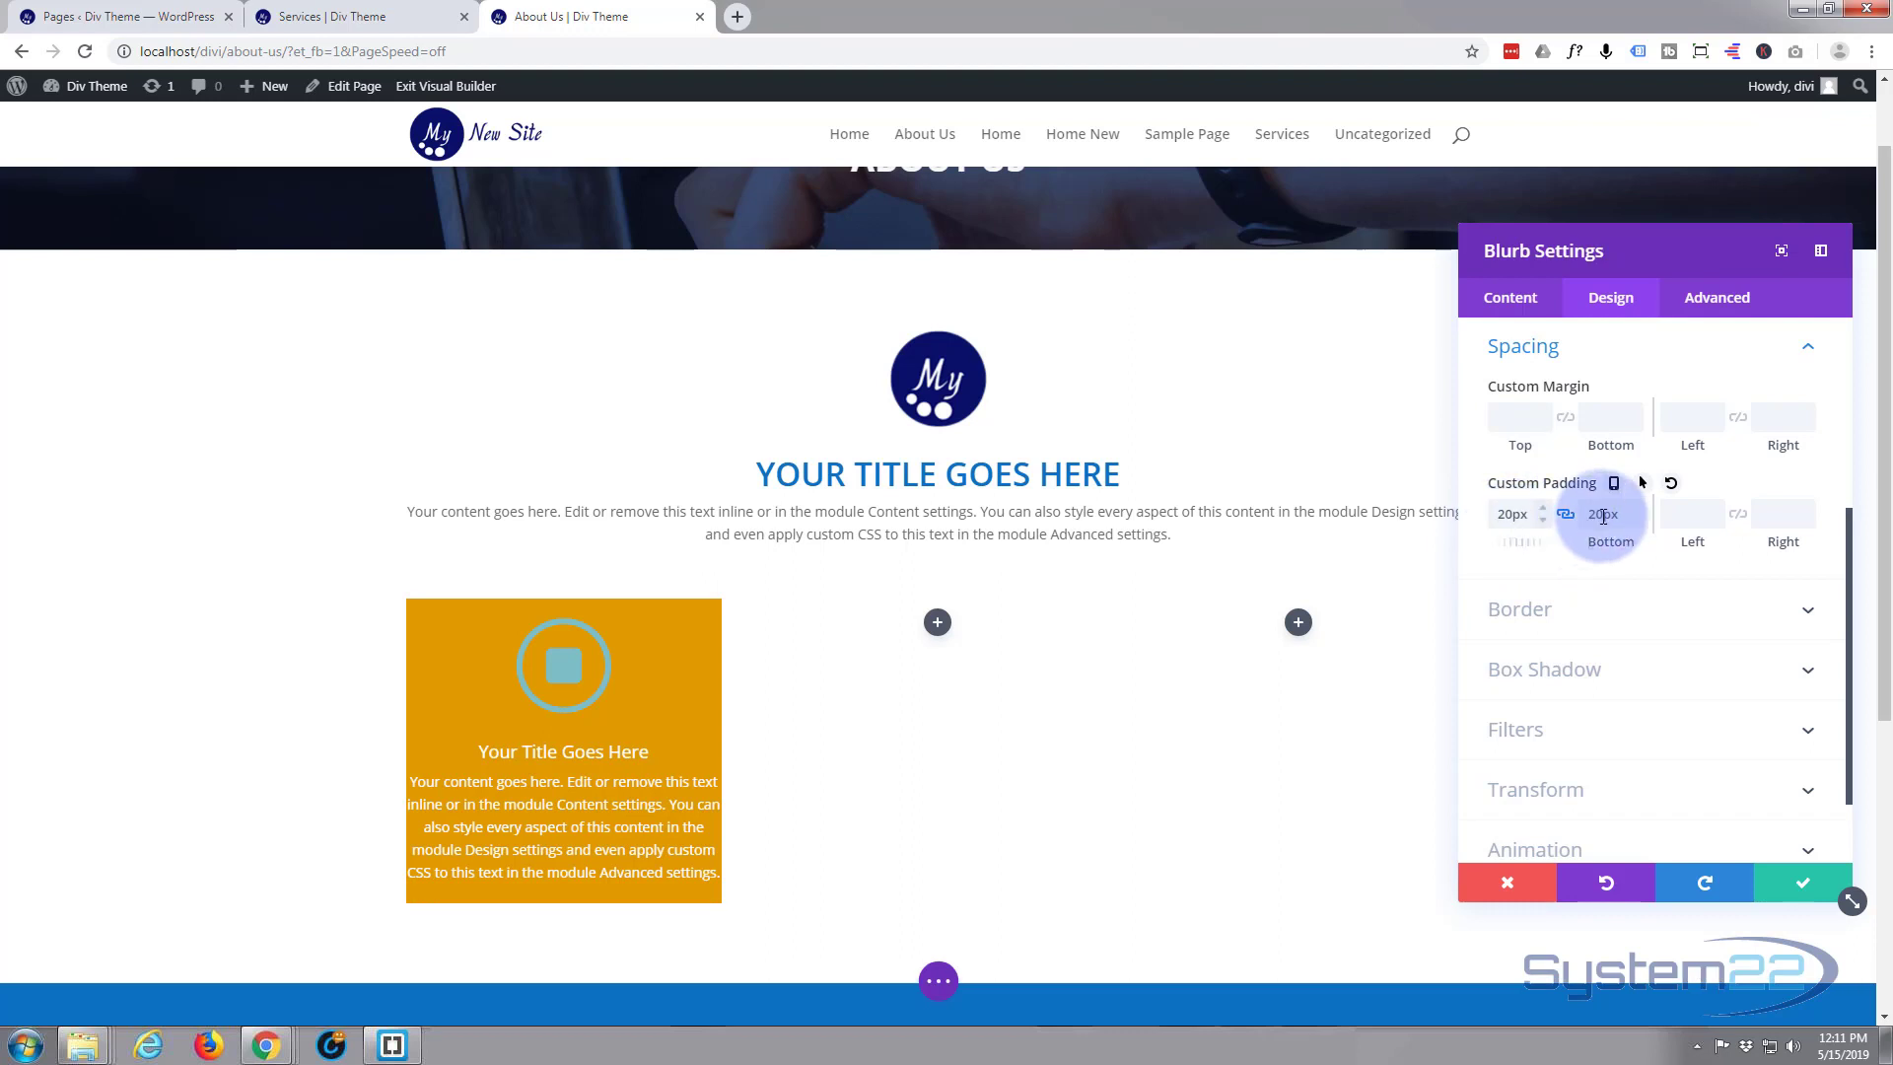
{"action": "left_click", "coordinate": [1673, 514]}
{"action": "type", "text": "20"}
{"action": "left_click", "coordinate": [1737, 513]}
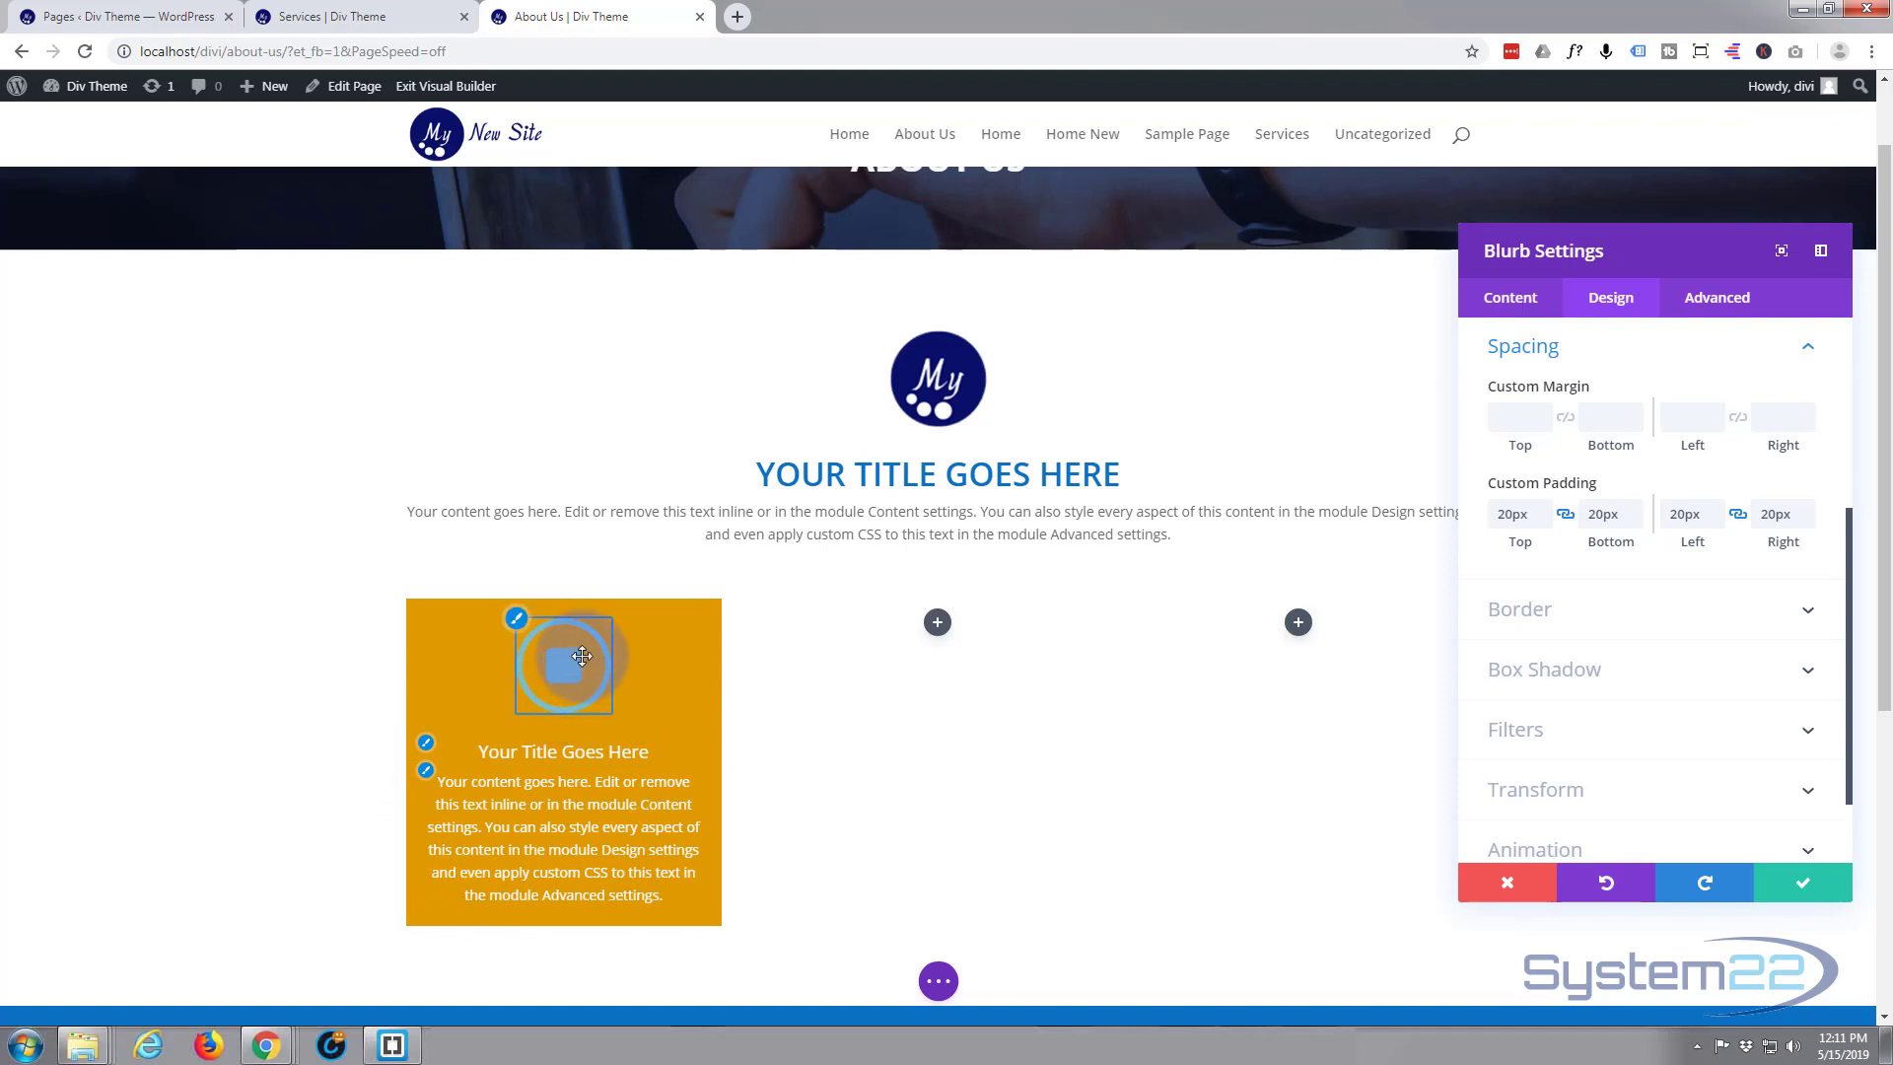
{"action": "left_click", "coordinate": [1805, 353]}
Change the blurb's icon colour to white (#ffffff) in the image and icon design settings
{"action": "scroll", "coordinate": [1719, 477], "scroll_direction": "up", "scroll_amount": 5}
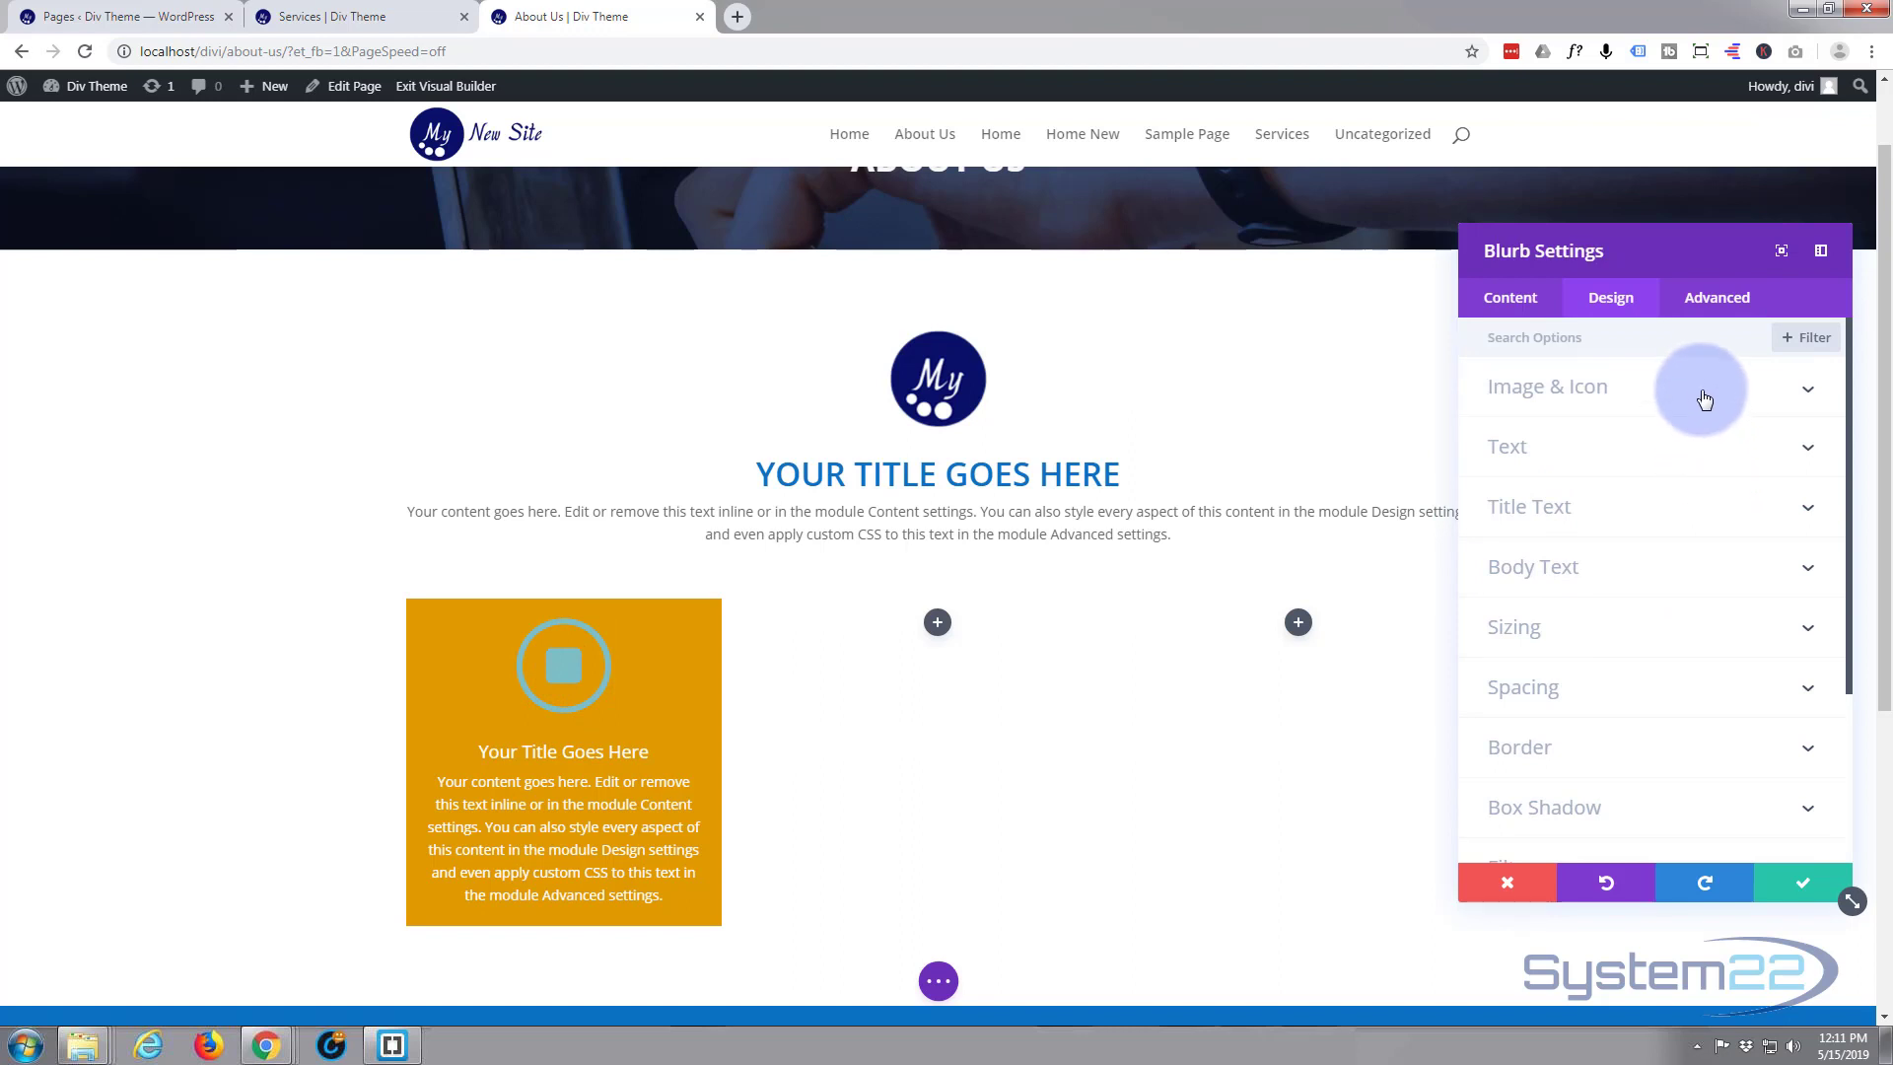
{"action": "left_click", "coordinate": [1704, 398]}
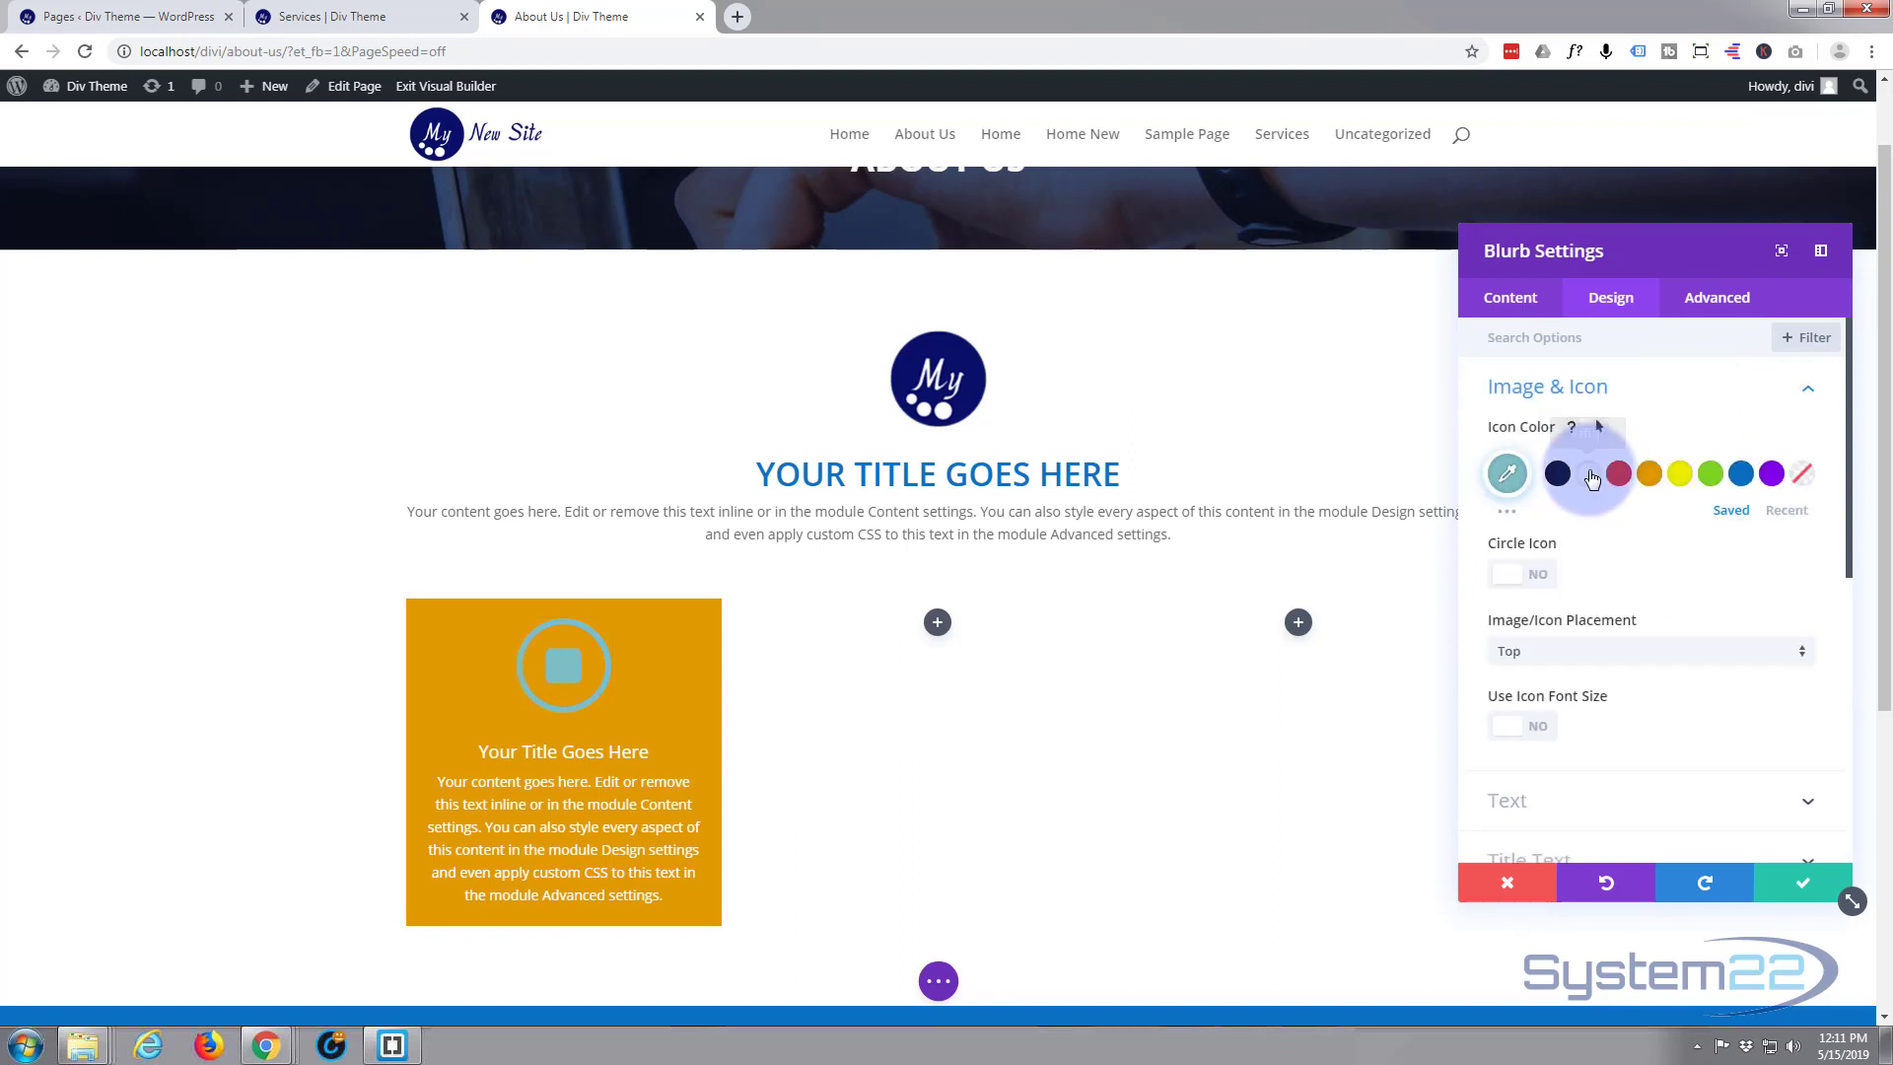
{"action": "left_click", "coordinate": [1589, 475]}
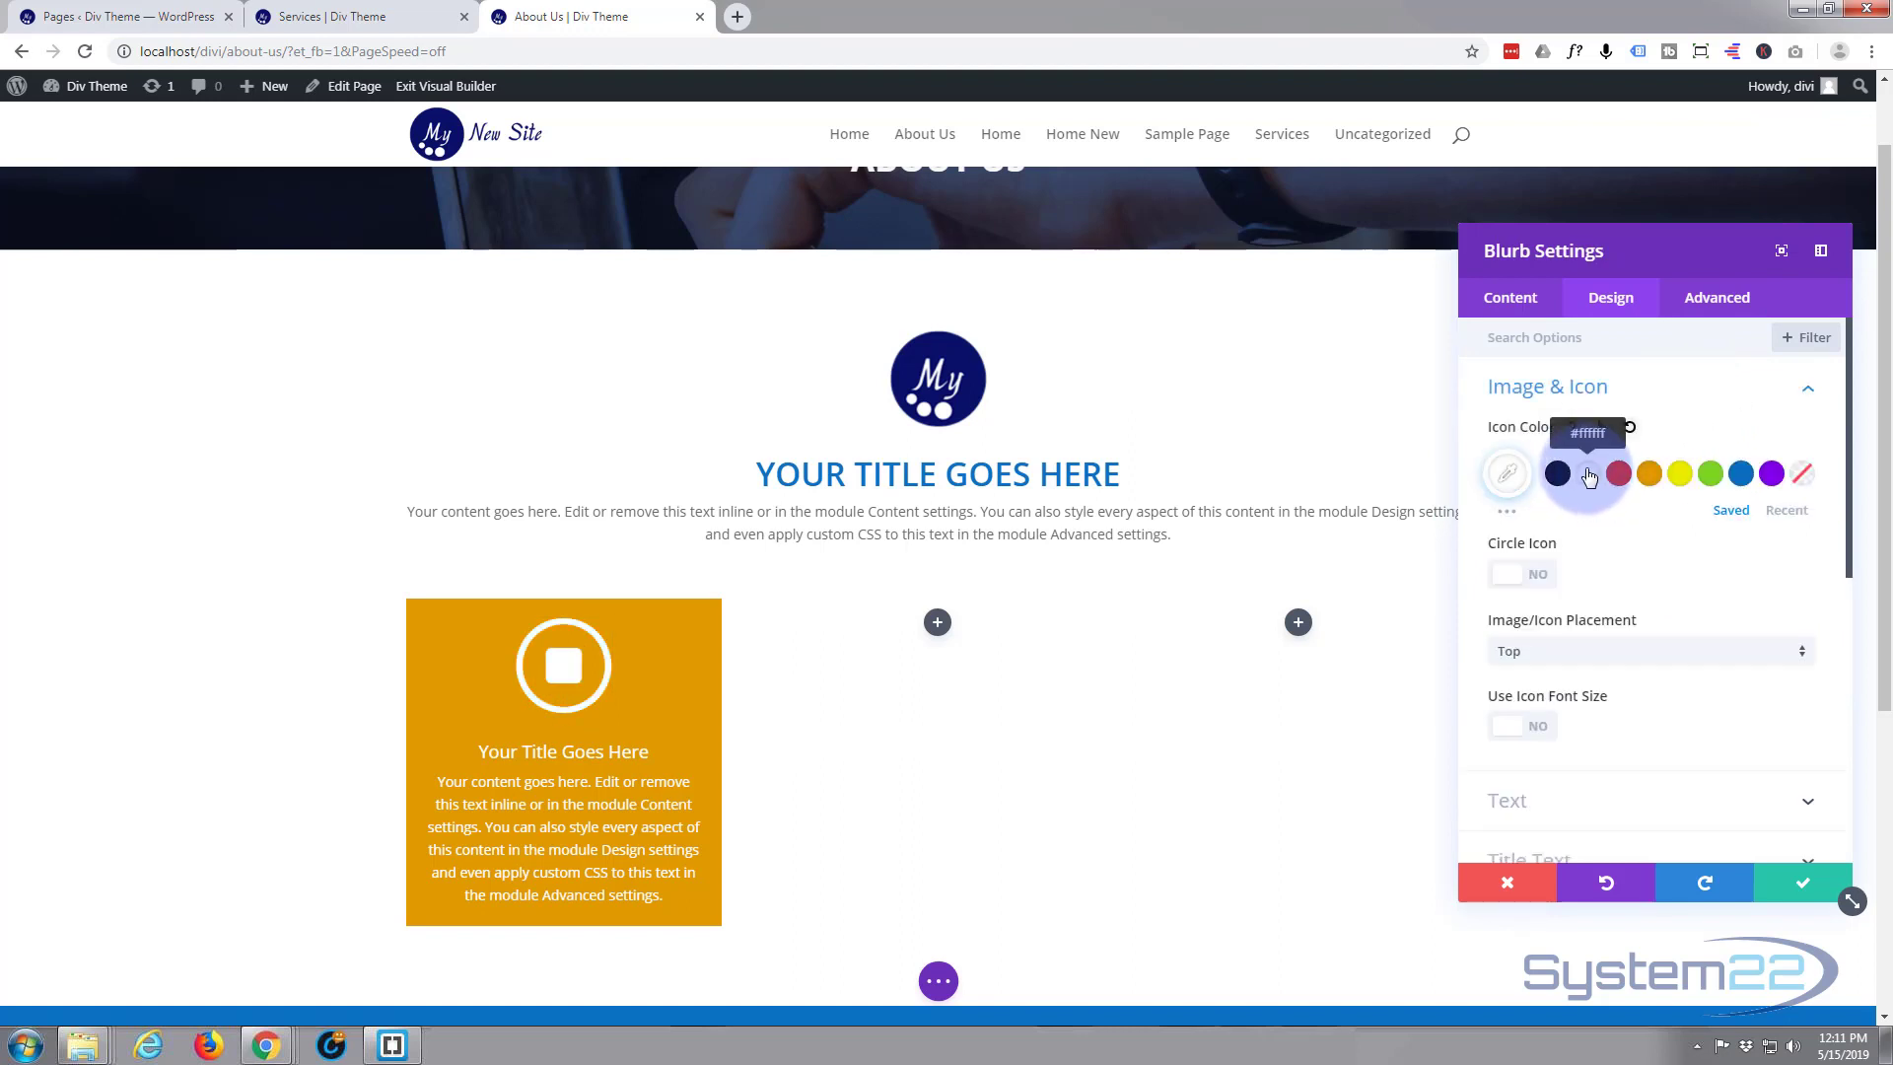
{"action": "left_click", "coordinate": [1809, 394]}
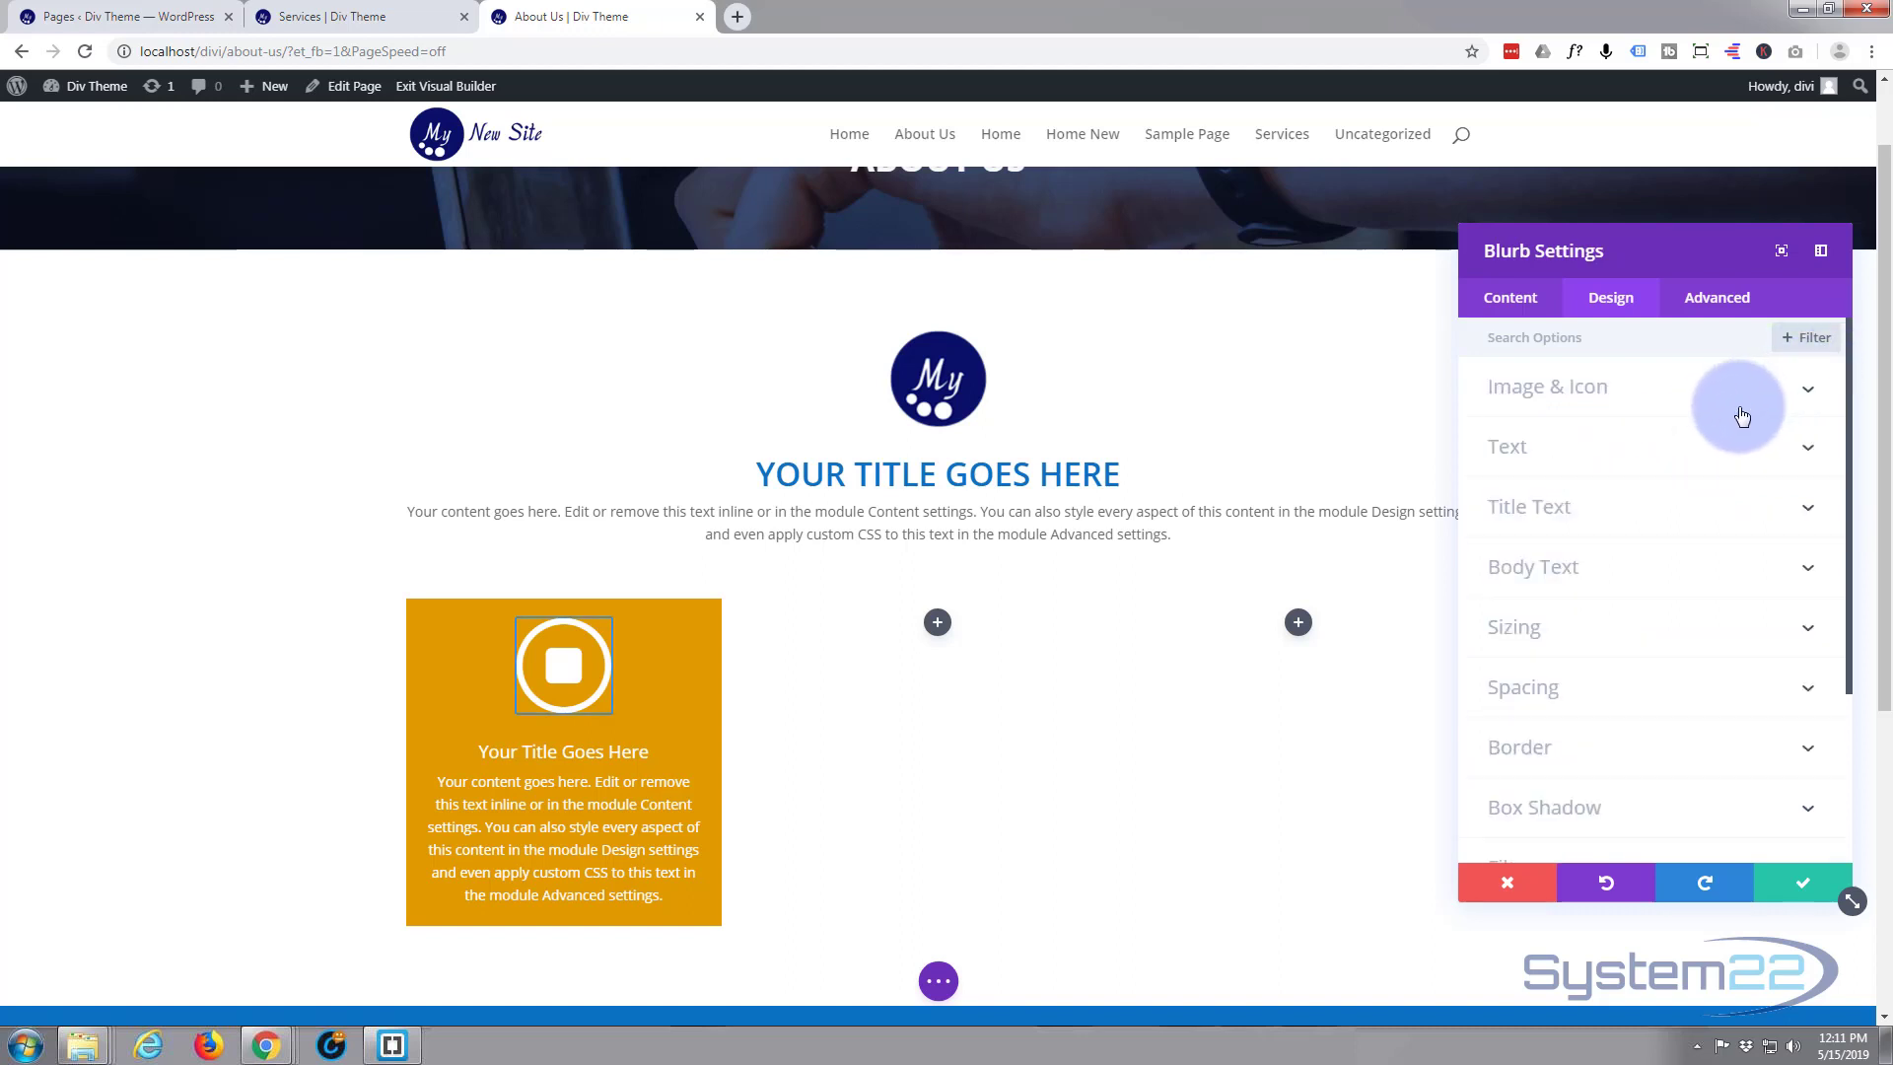
Try the box shadow presets on the blurb, apply the one falling directly below the box (12px vertical, 18px blur), and save the module
{"action": "left_click", "coordinate": [1662, 814]}
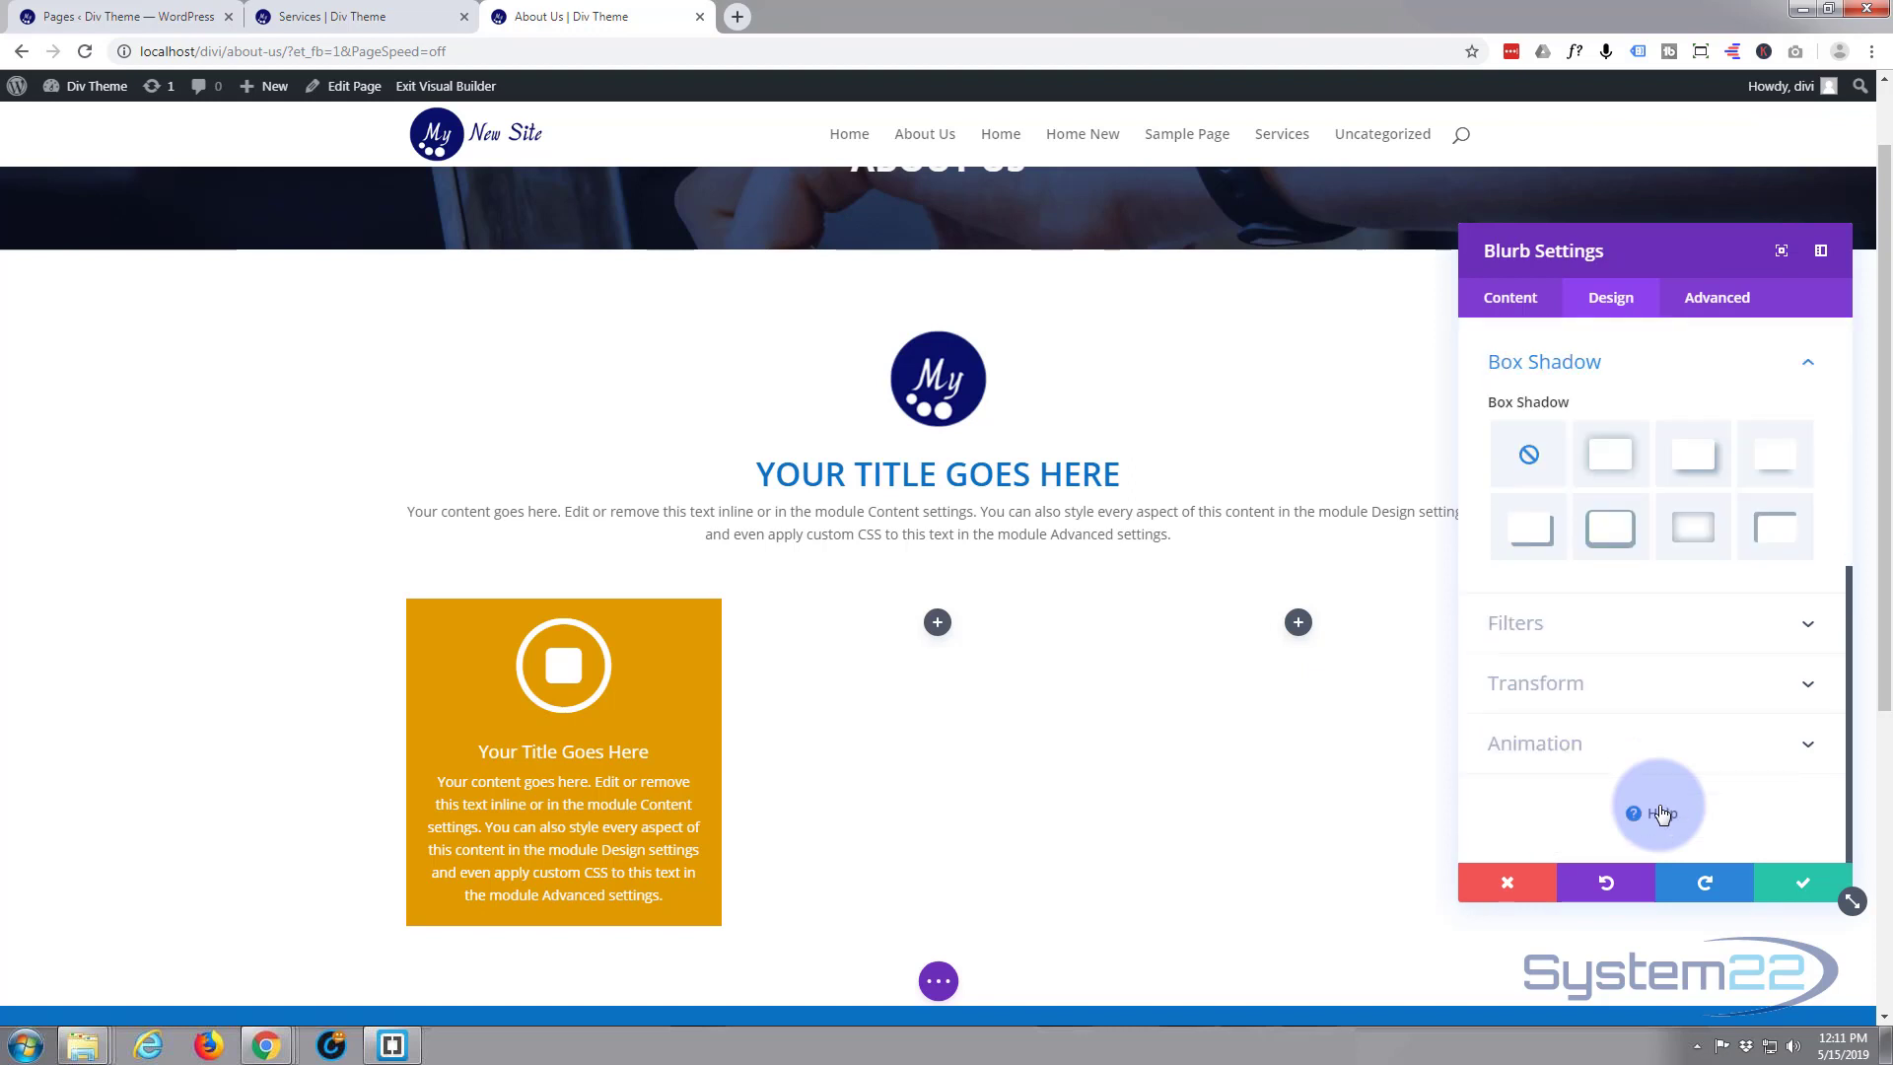
{"action": "left_click", "coordinate": [1765, 464]}
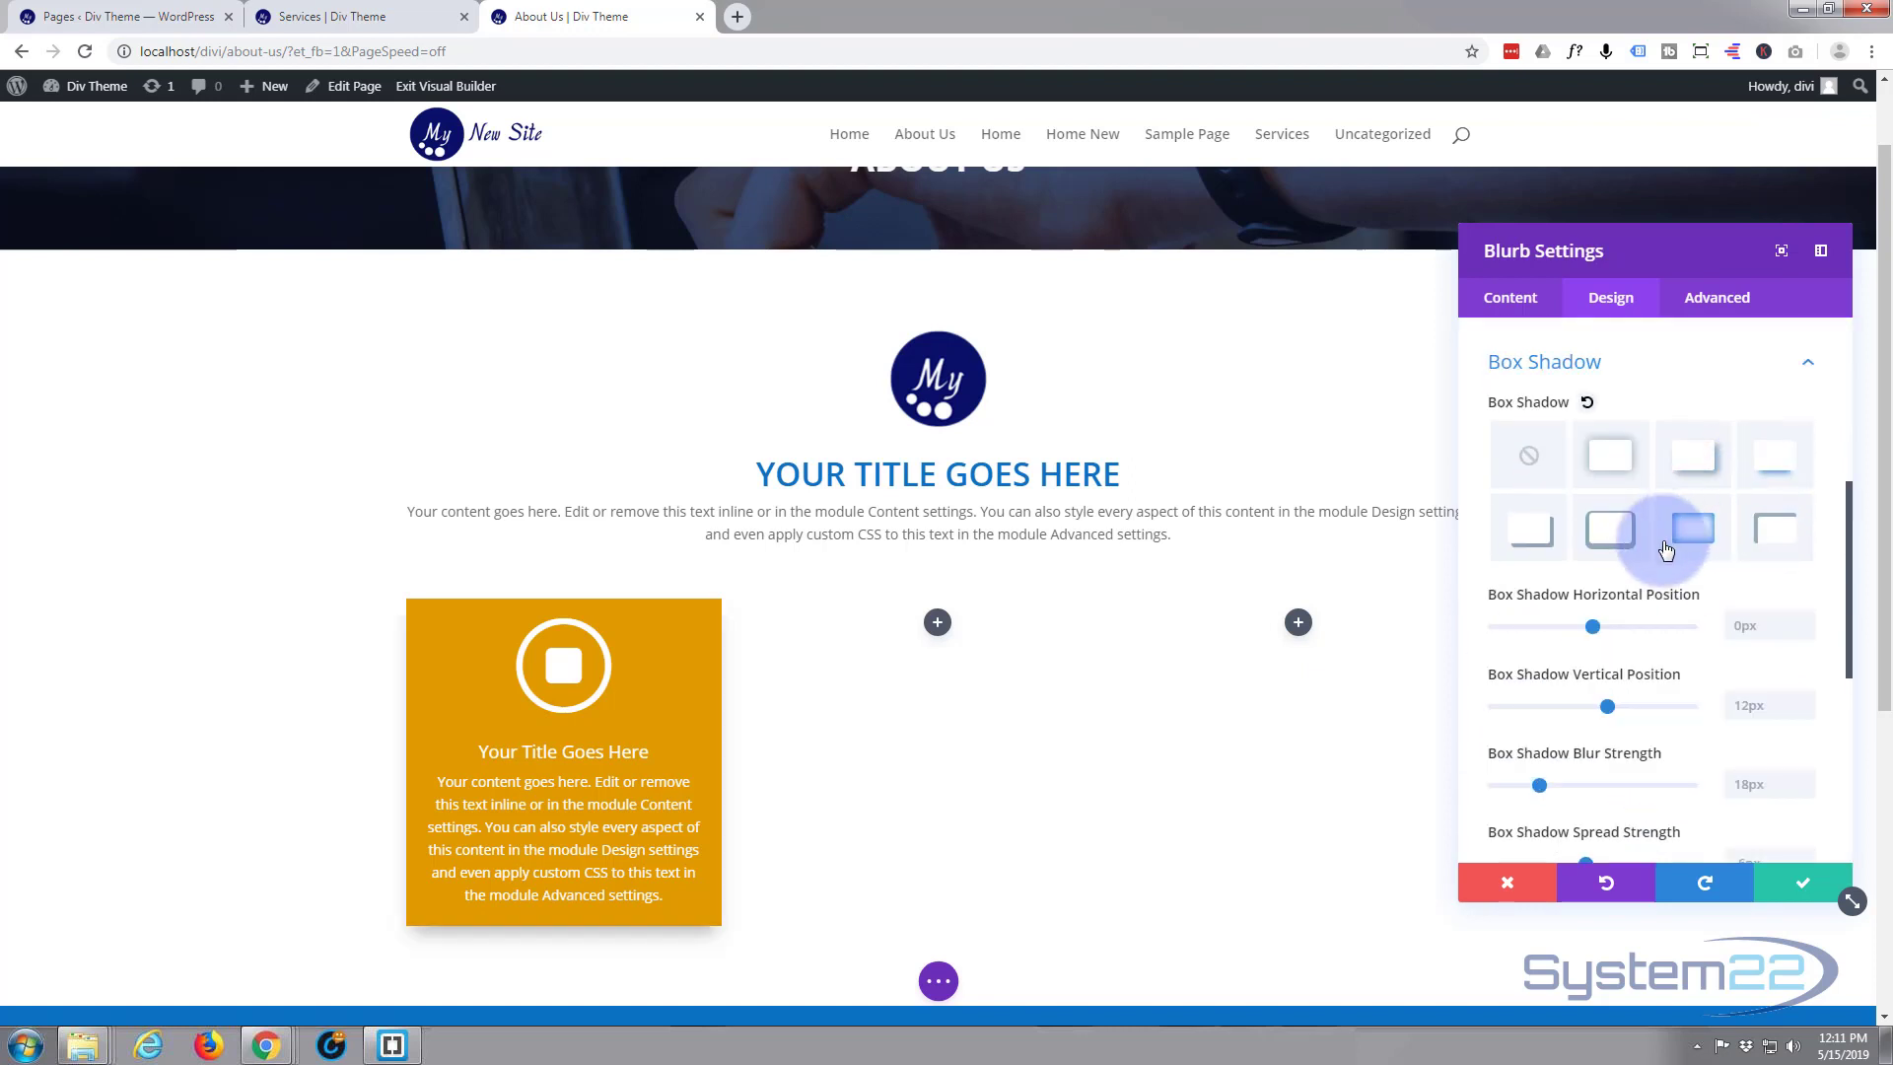
{"action": "left_click", "coordinate": [1676, 463]}
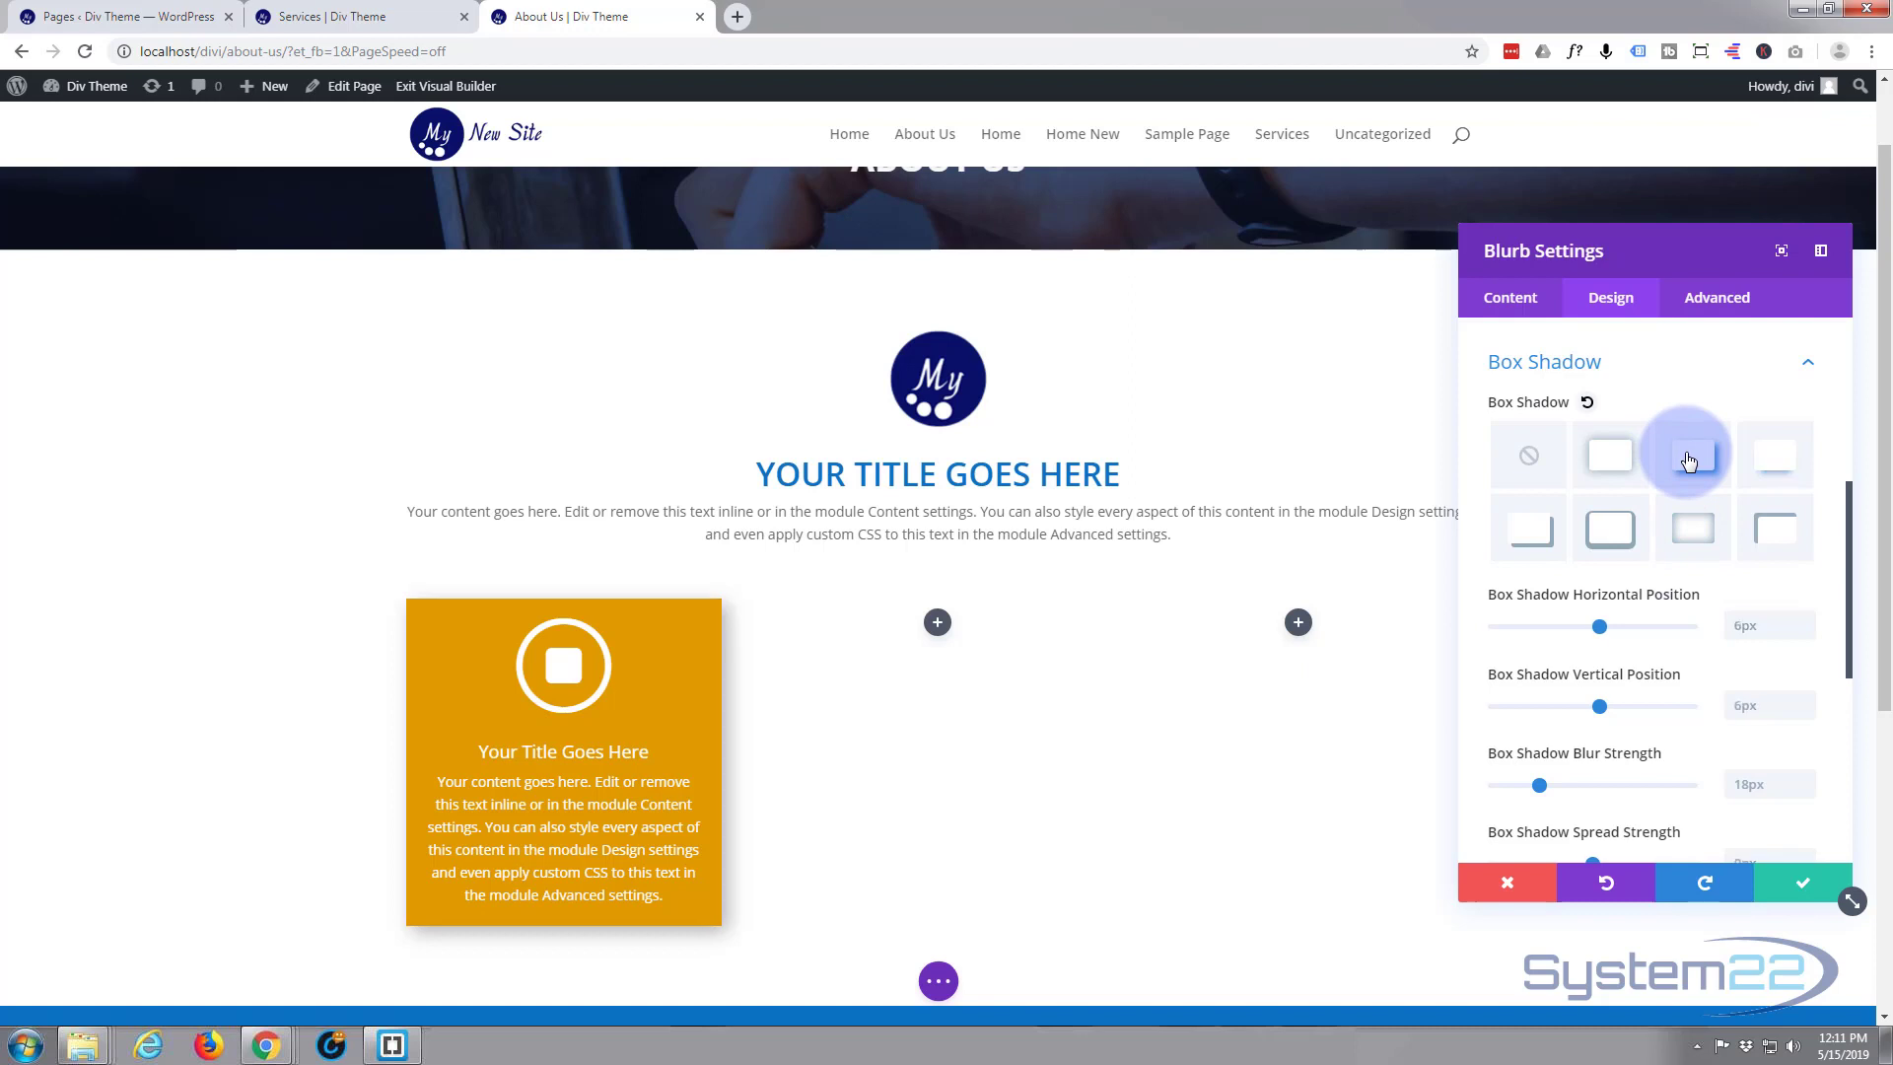
{"action": "left_click", "coordinate": [1772, 461]}
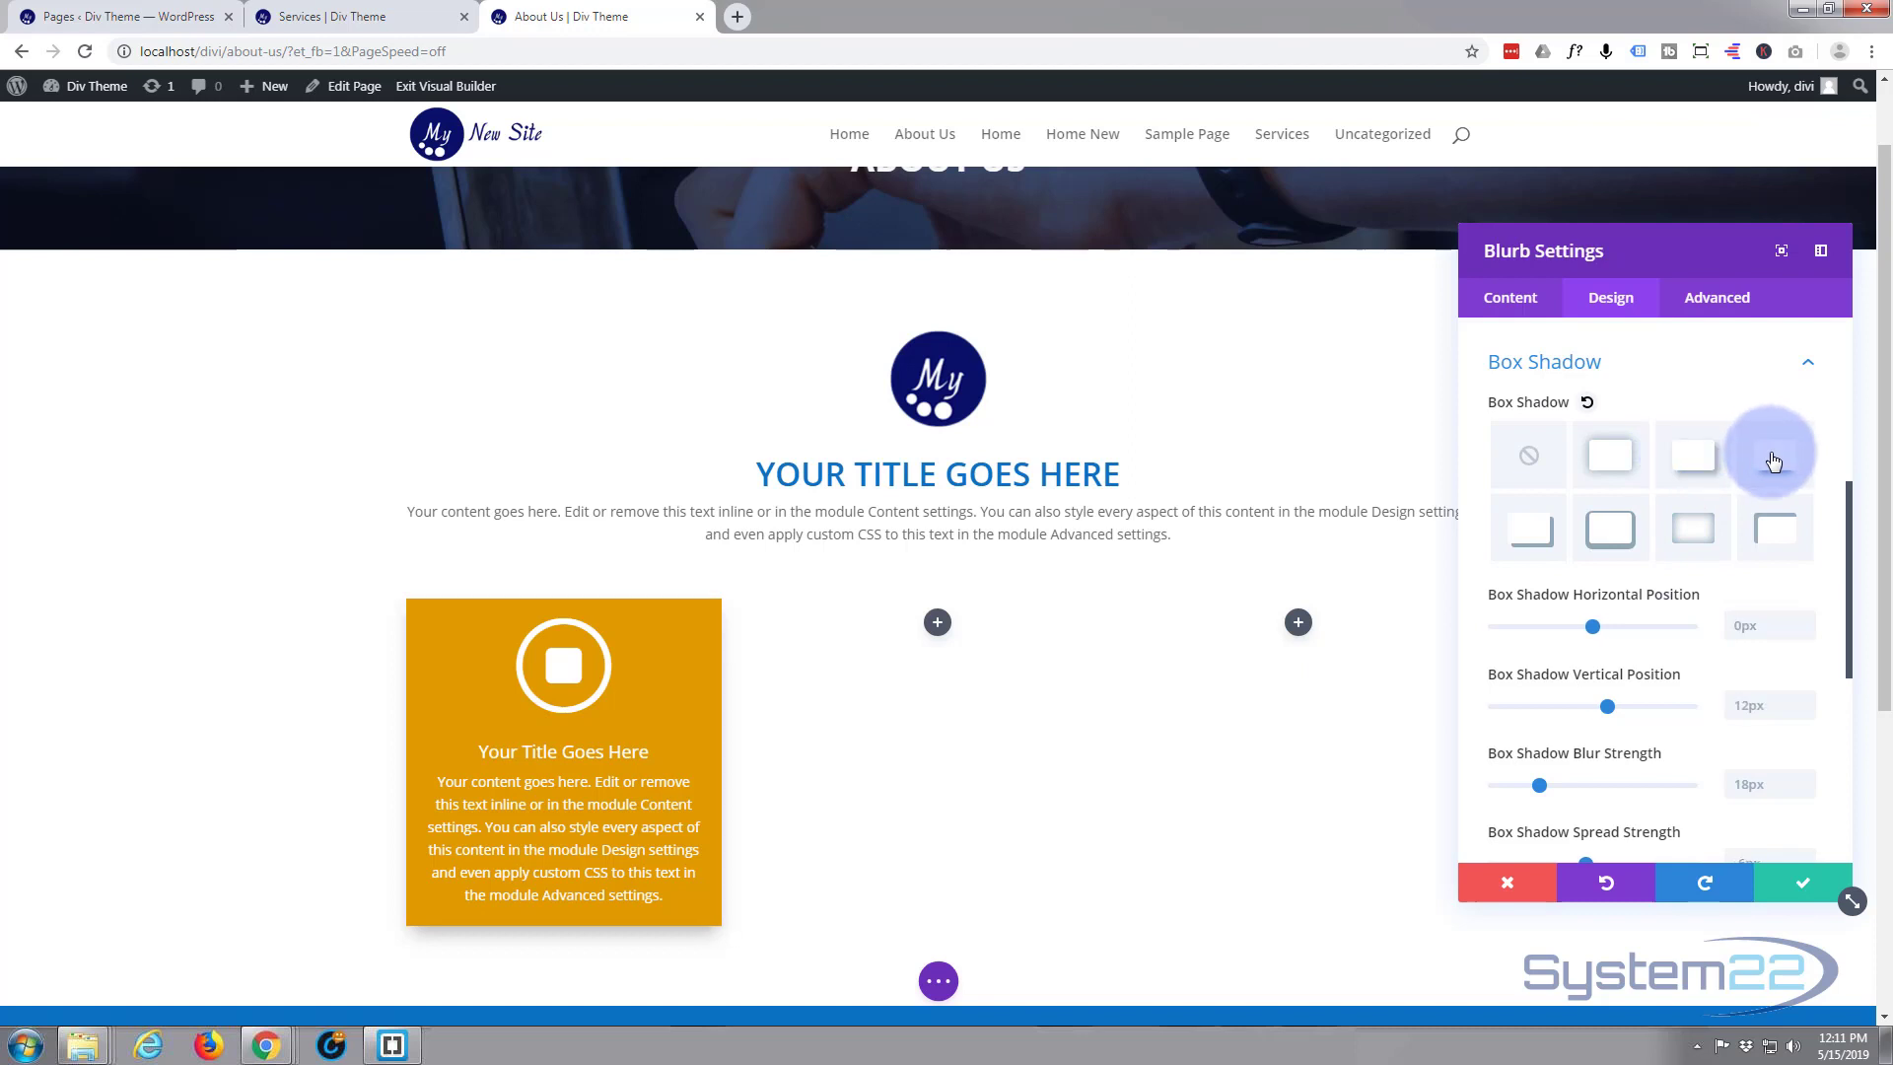
{"action": "left_click", "coordinate": [1787, 888]}
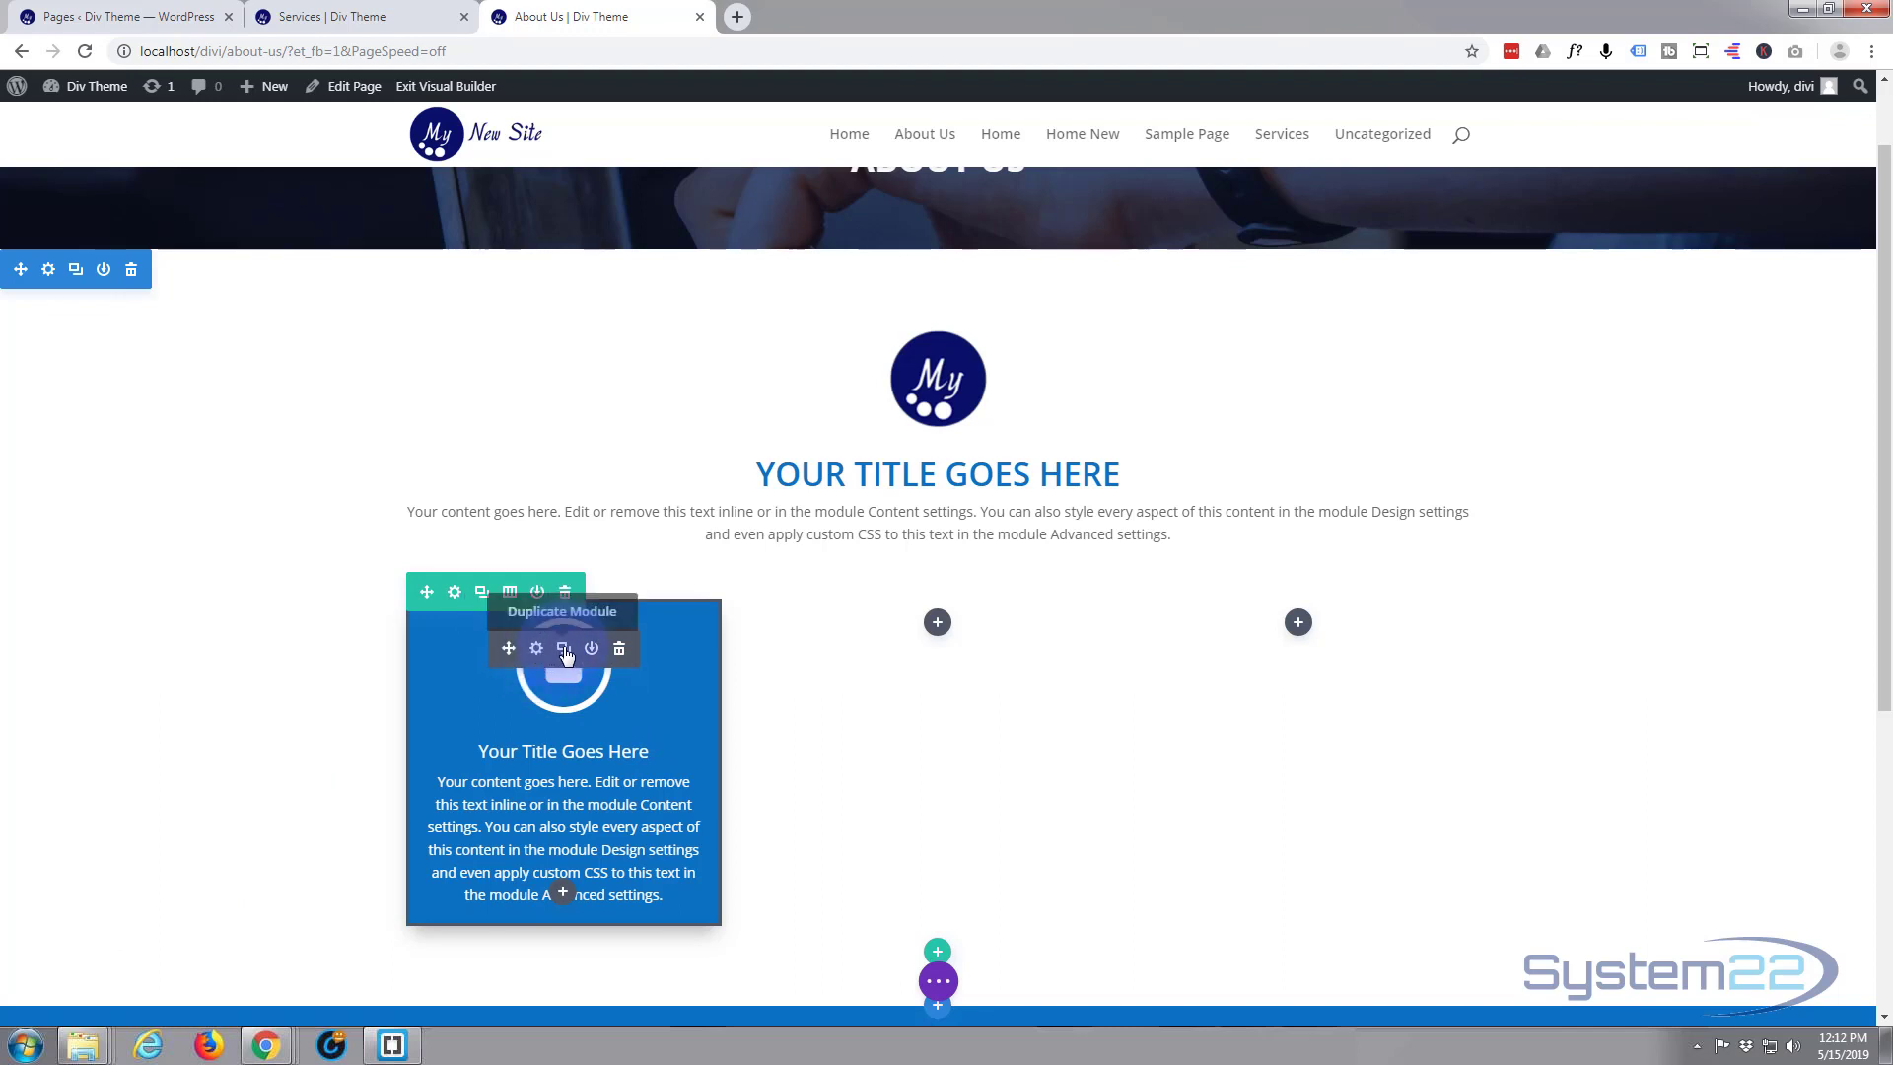
Duplicate the finished blurb twice and place the copies in the row's empty second and third columns
{"action": "left_click", "coordinate": [563, 650]}
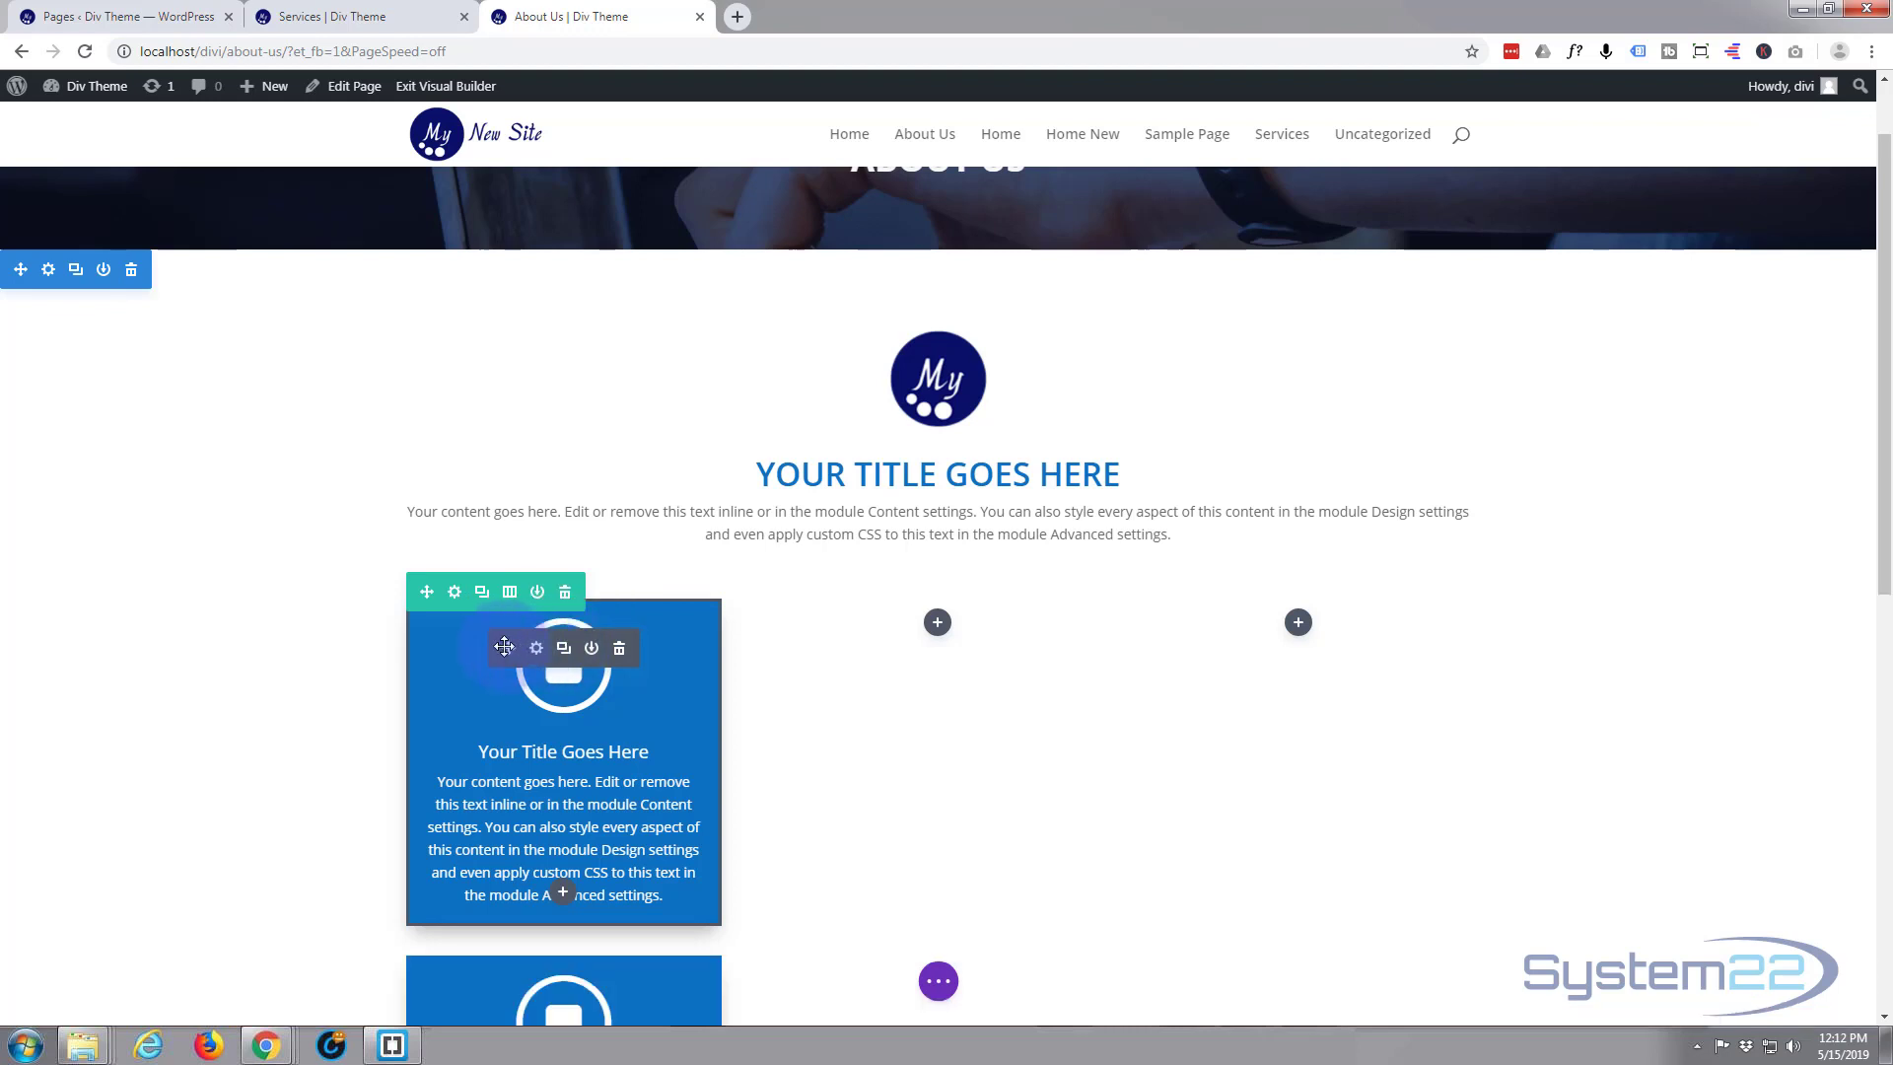
{"action": "left_click", "coordinate": [619, 647]}
{"action": "left_click", "coordinate": [954, 627]}
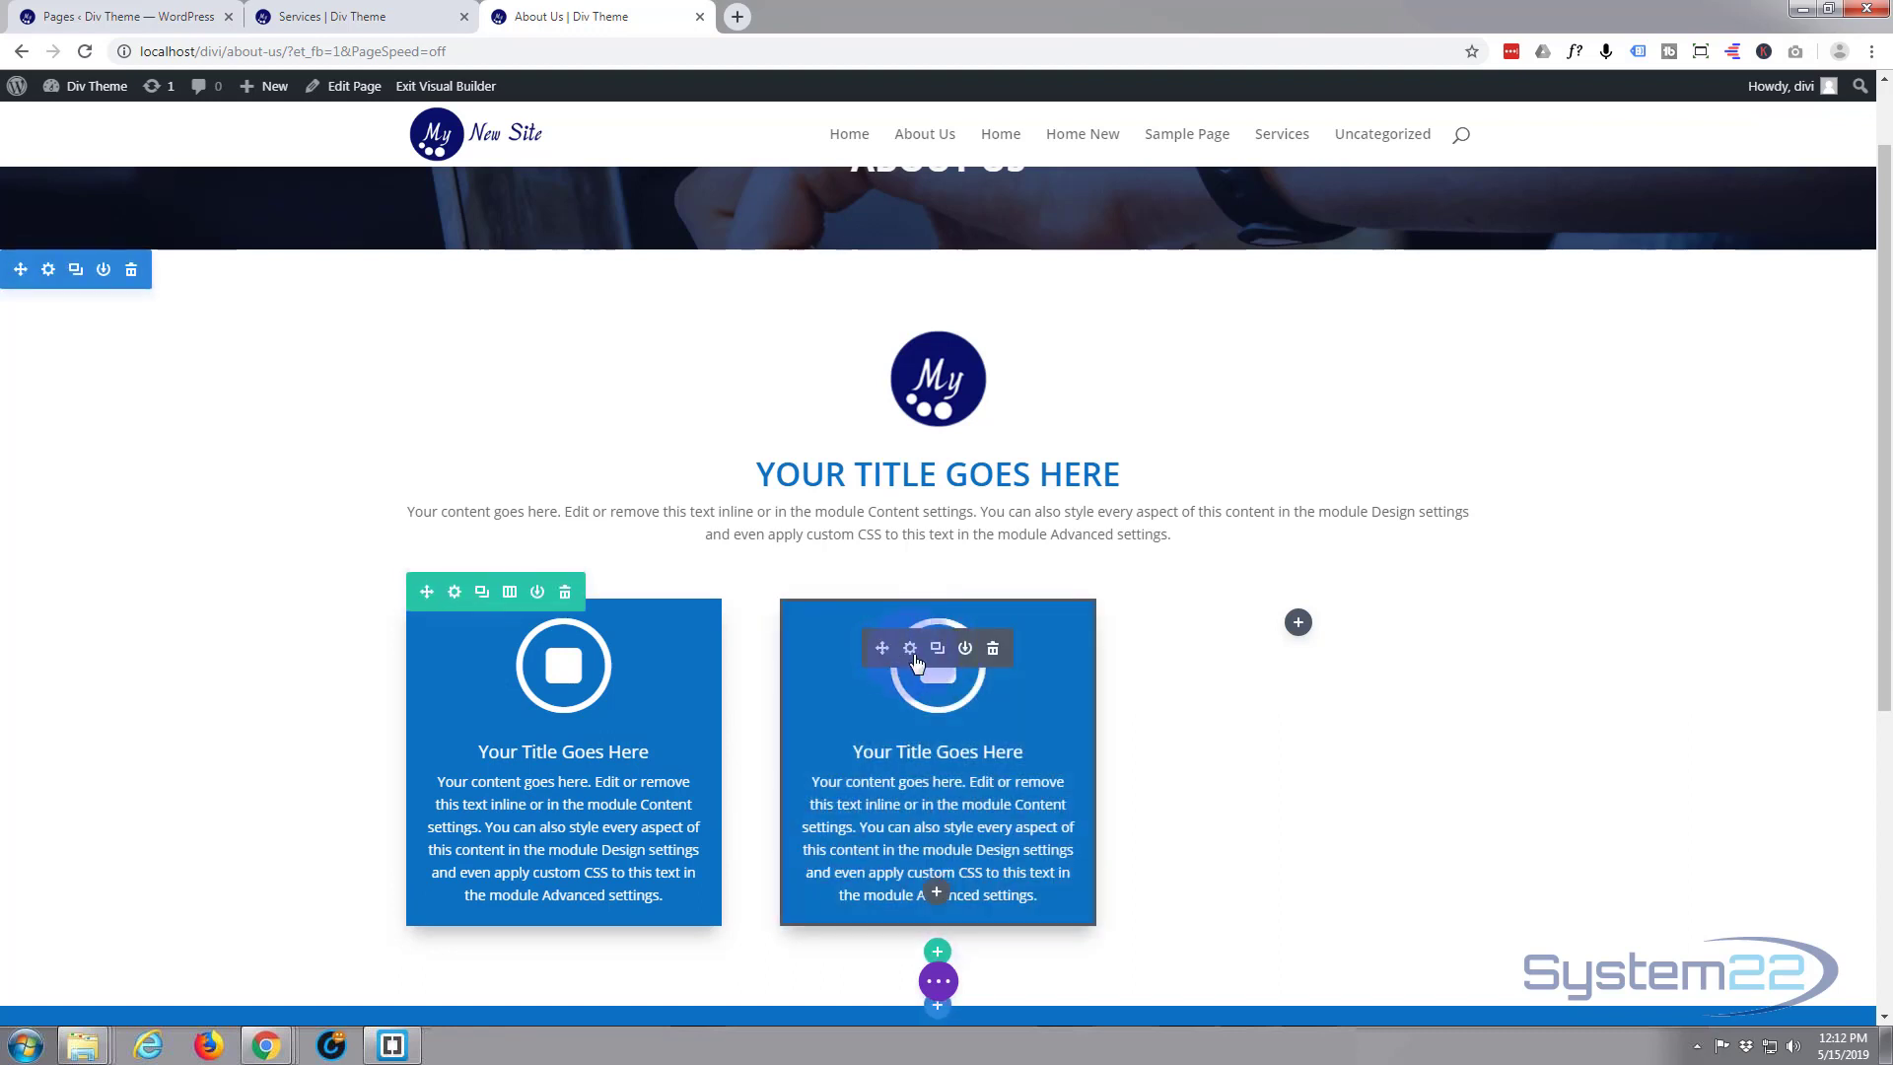
{"action": "left_click", "coordinate": [936, 651]}
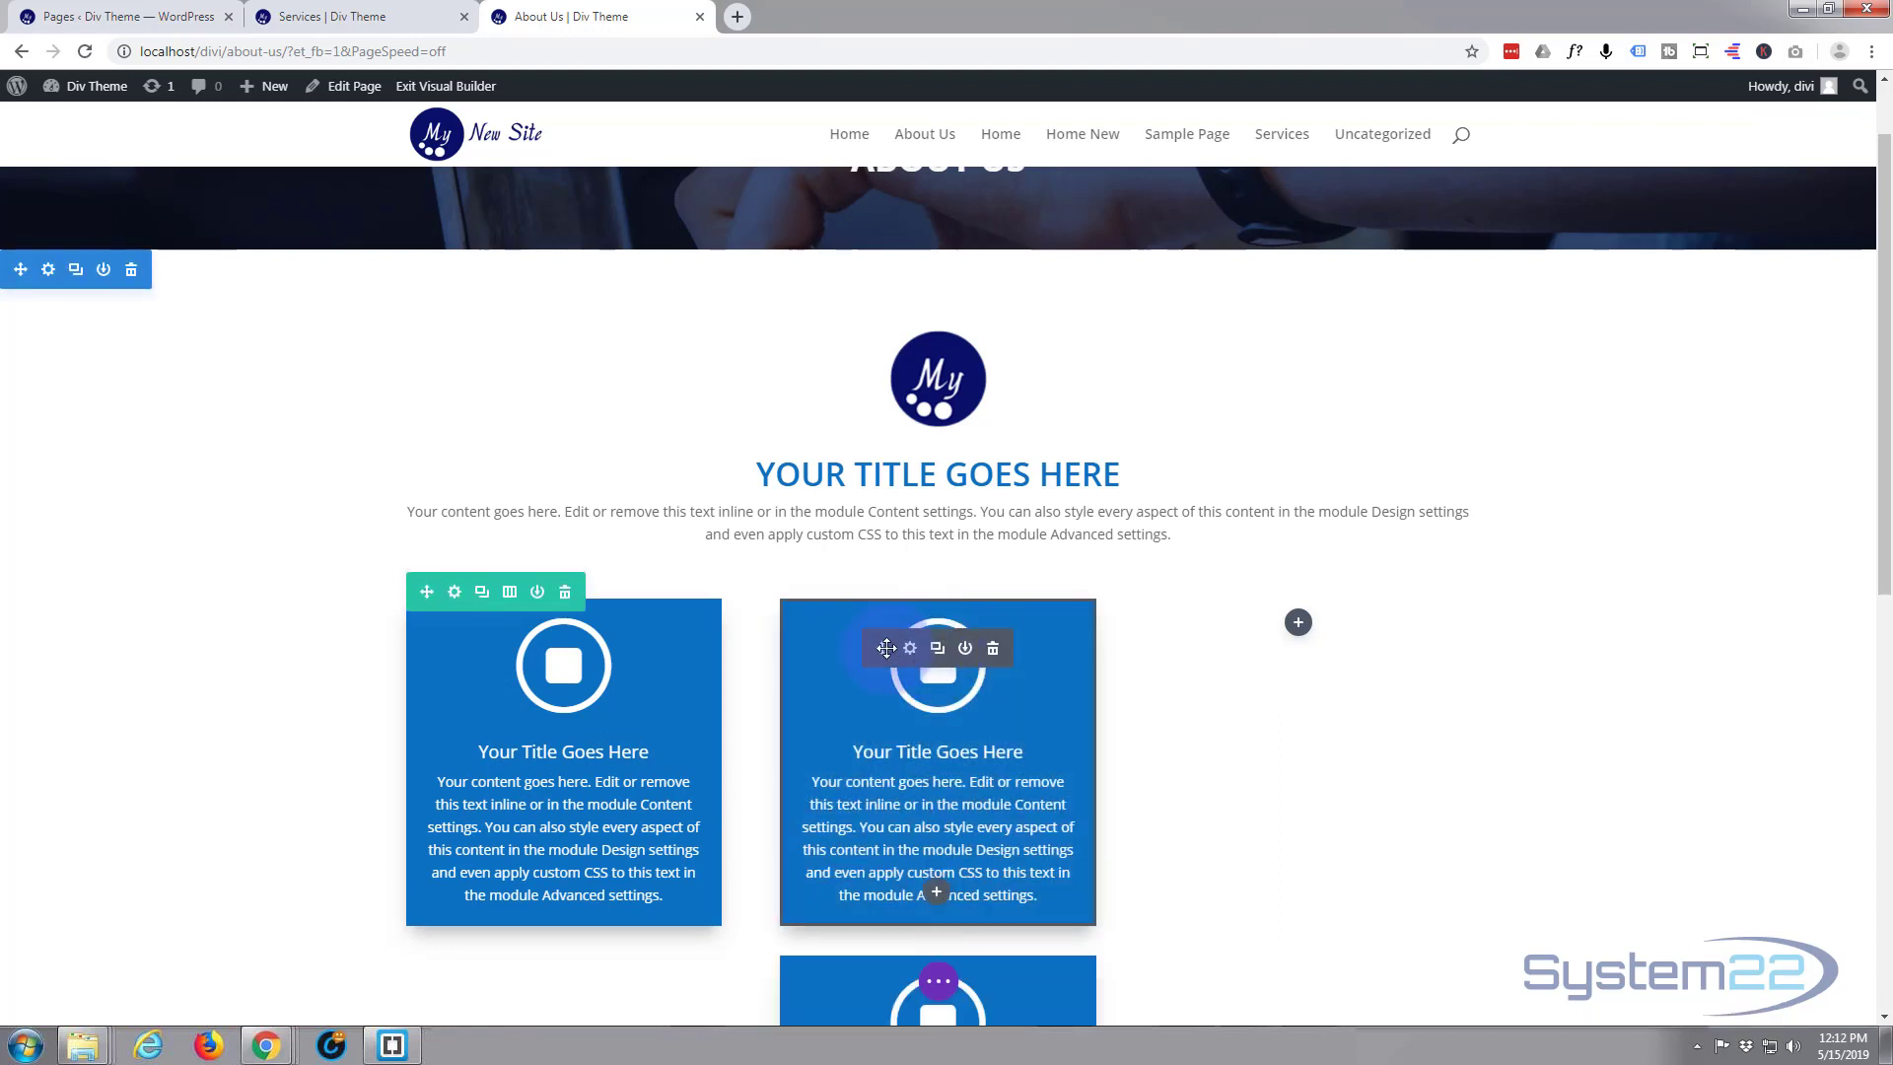
{"action": "left_click_drag", "start_coordinate": [1304, 631], "coordinate": [1330, 626]}
{"action": "left_click_drag", "start_coordinate": [1328, 626], "coordinate": [1326, 631]}
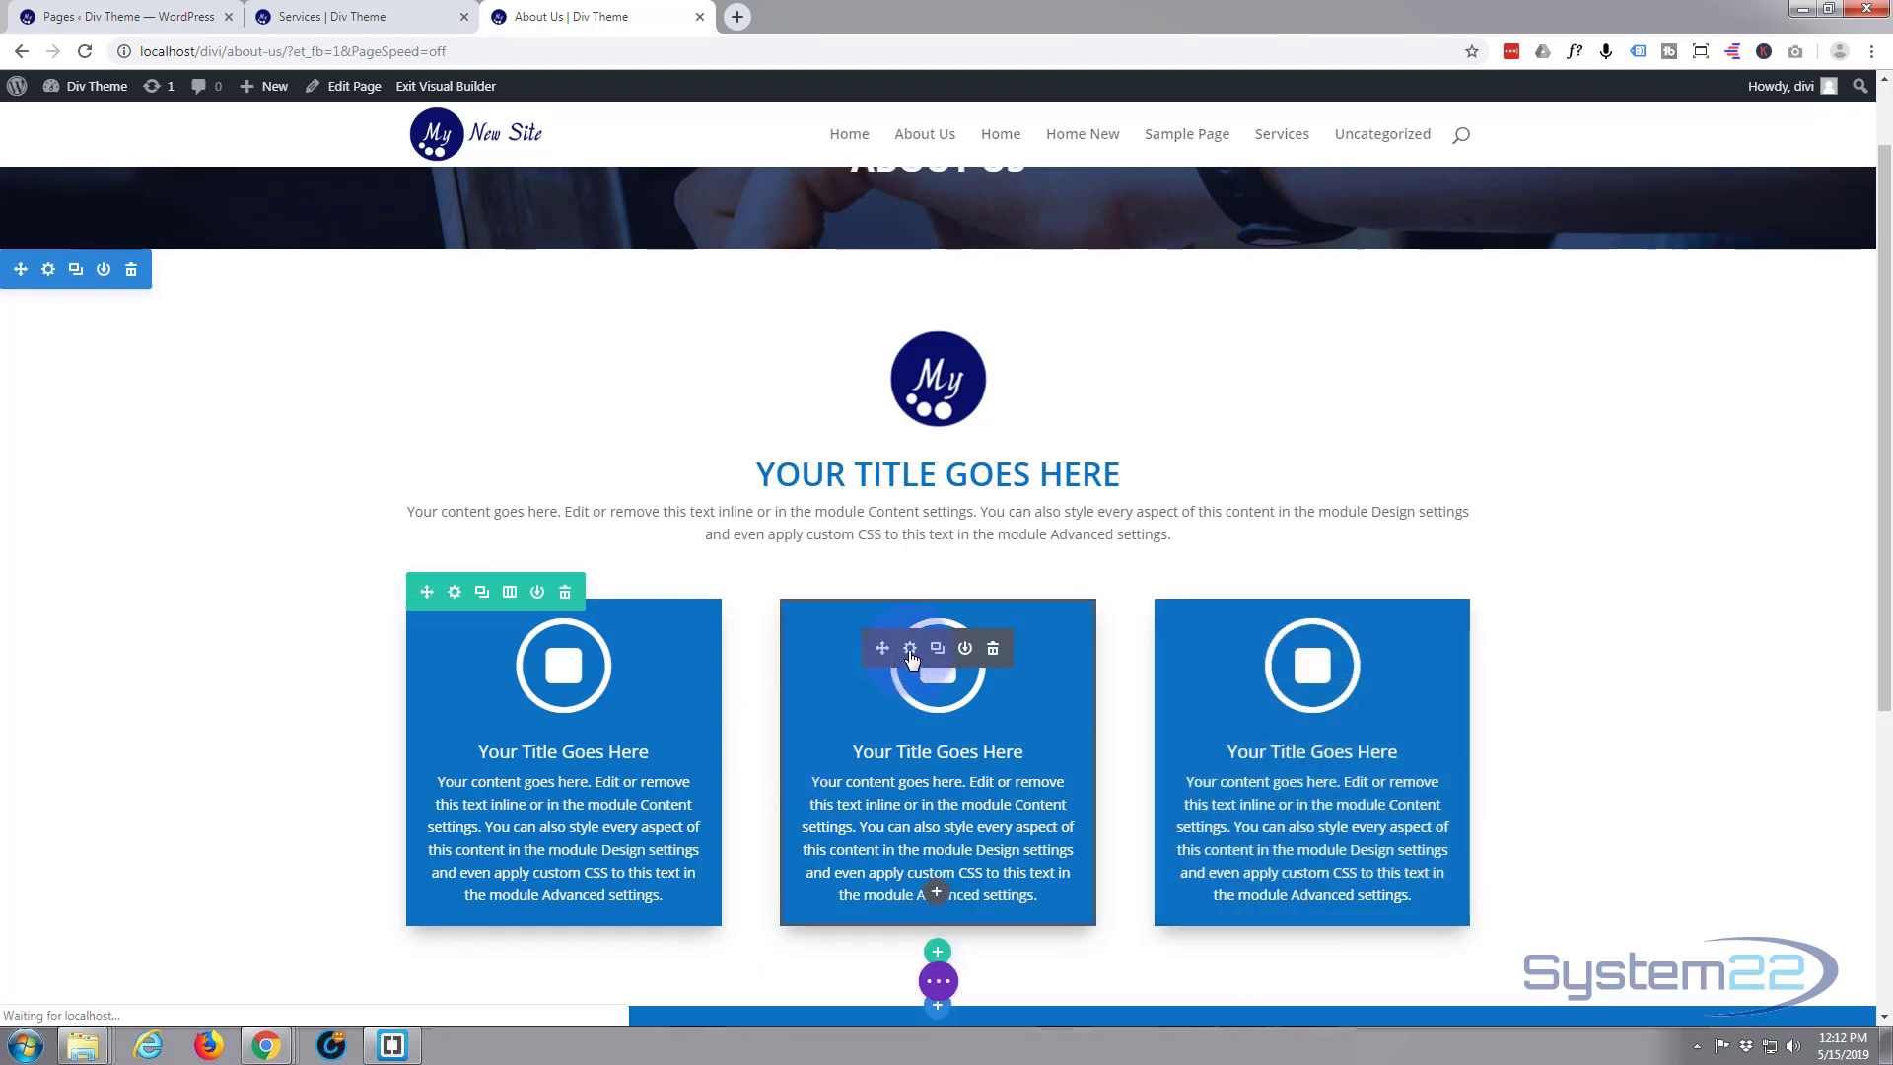
Change the middle blurb's icon to the circled down-pointing triangle and save the module
{"action": "left_click", "coordinate": [910, 651]}
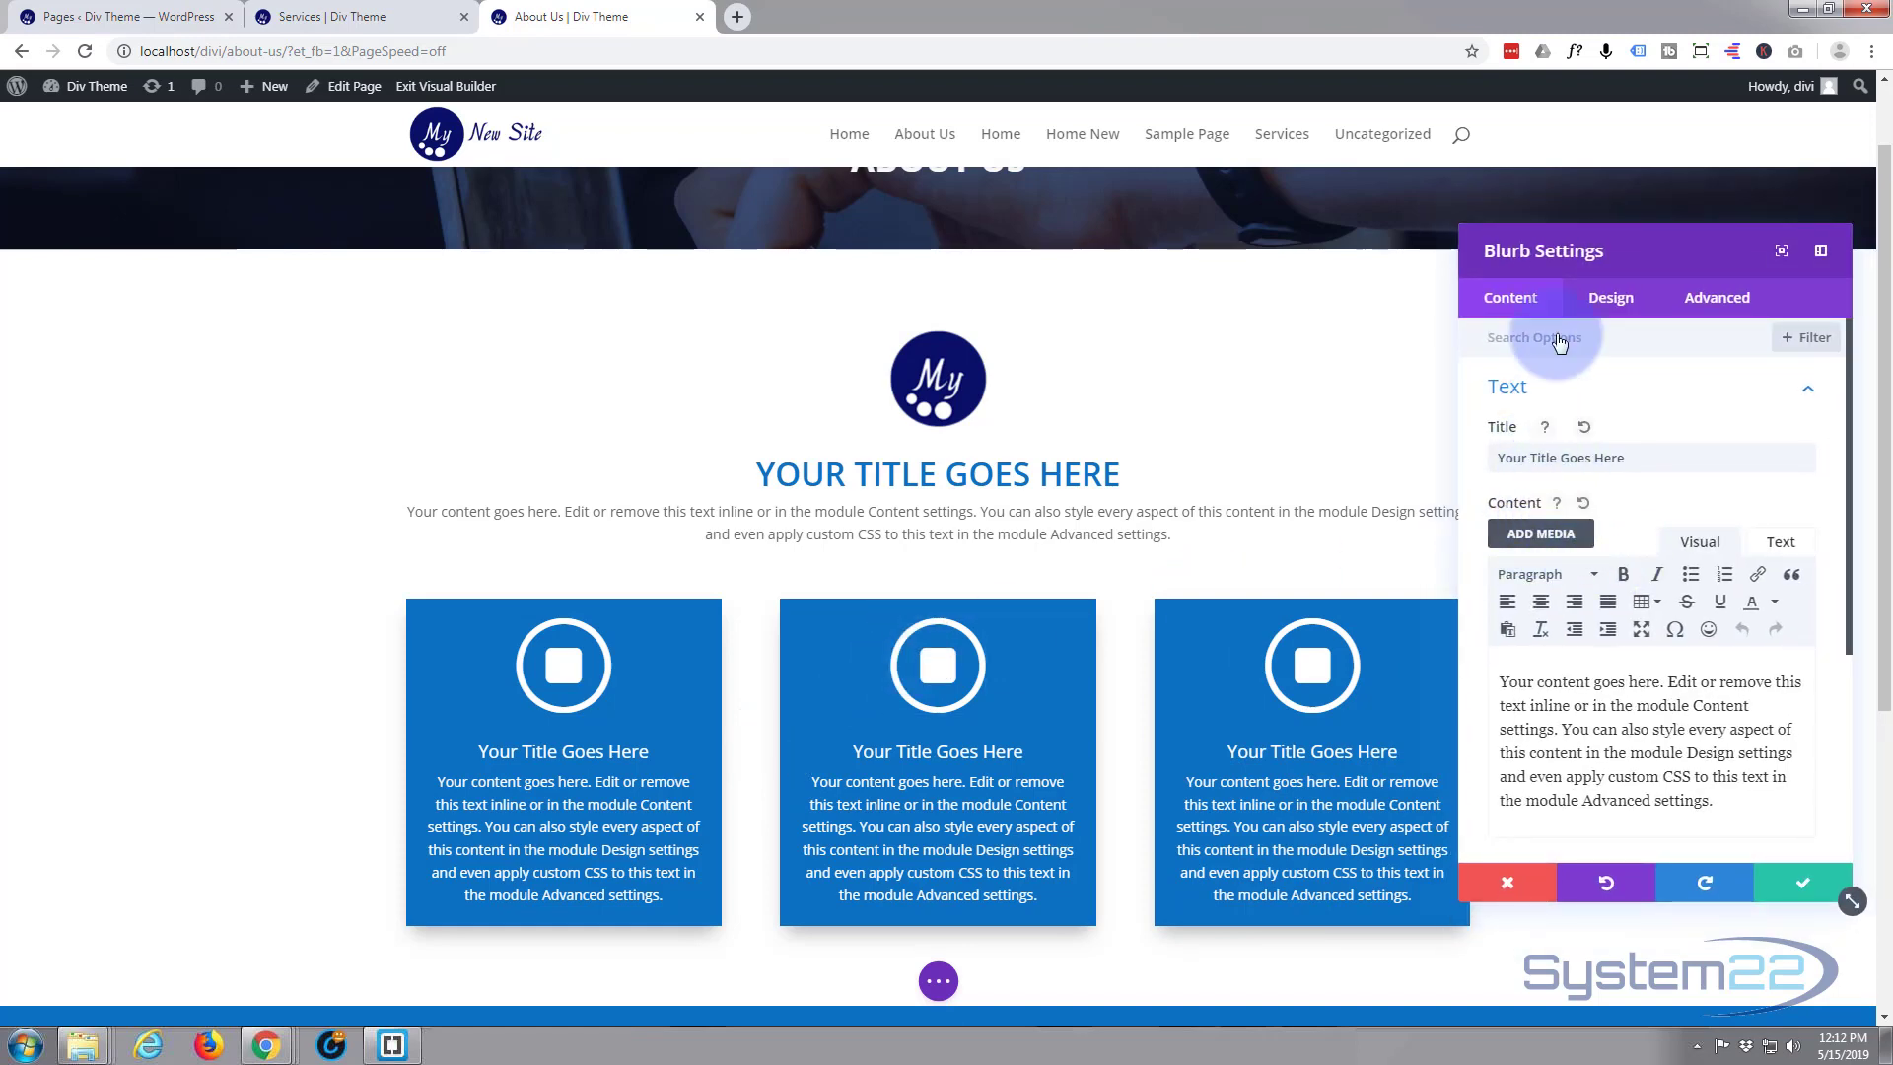
{"action": "scroll", "coordinate": [1574, 384], "scroll_direction": "down", "scroll_amount": 3}
{"action": "scroll", "coordinate": [1577, 387], "scroll_direction": "down", "scroll_amount": 1}
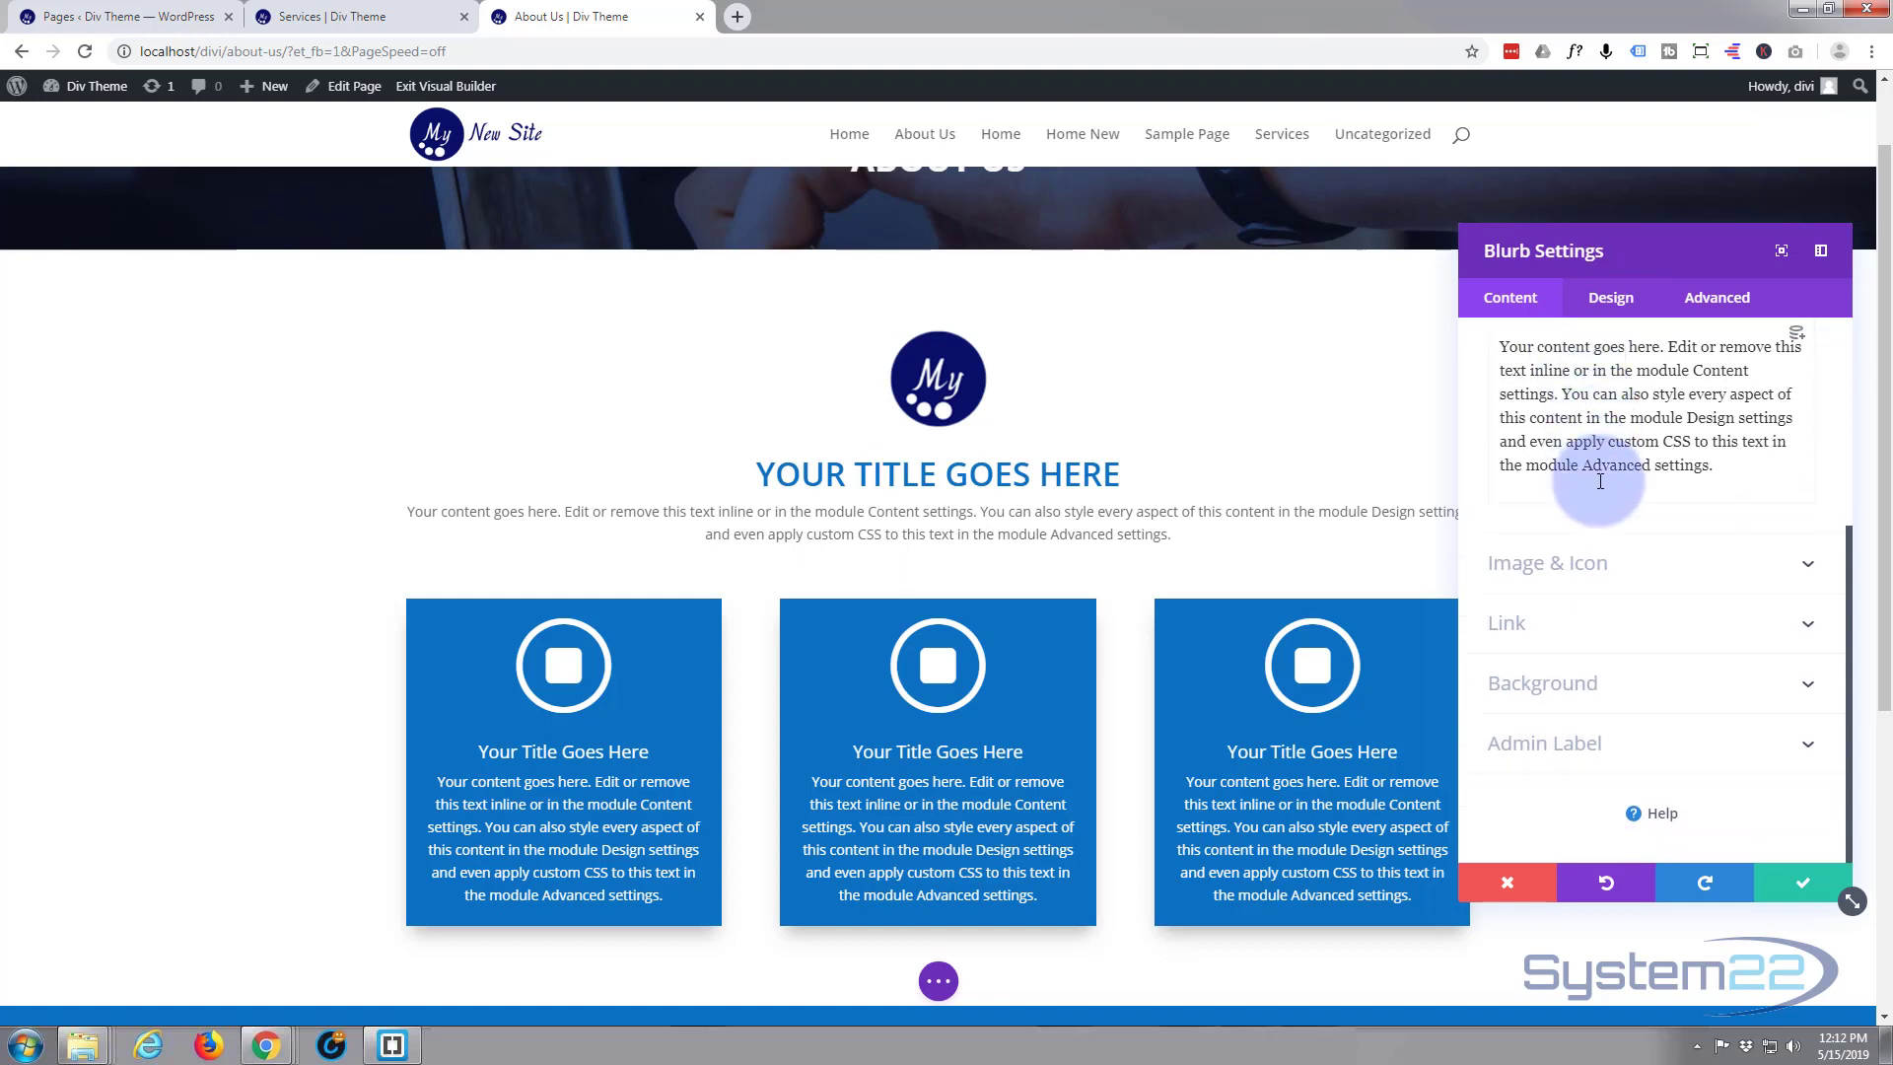
{"action": "left_click", "coordinate": [1661, 556]}
{"action": "scroll", "coordinate": [1656, 591], "scroll_direction": "down", "scroll_amount": 1}
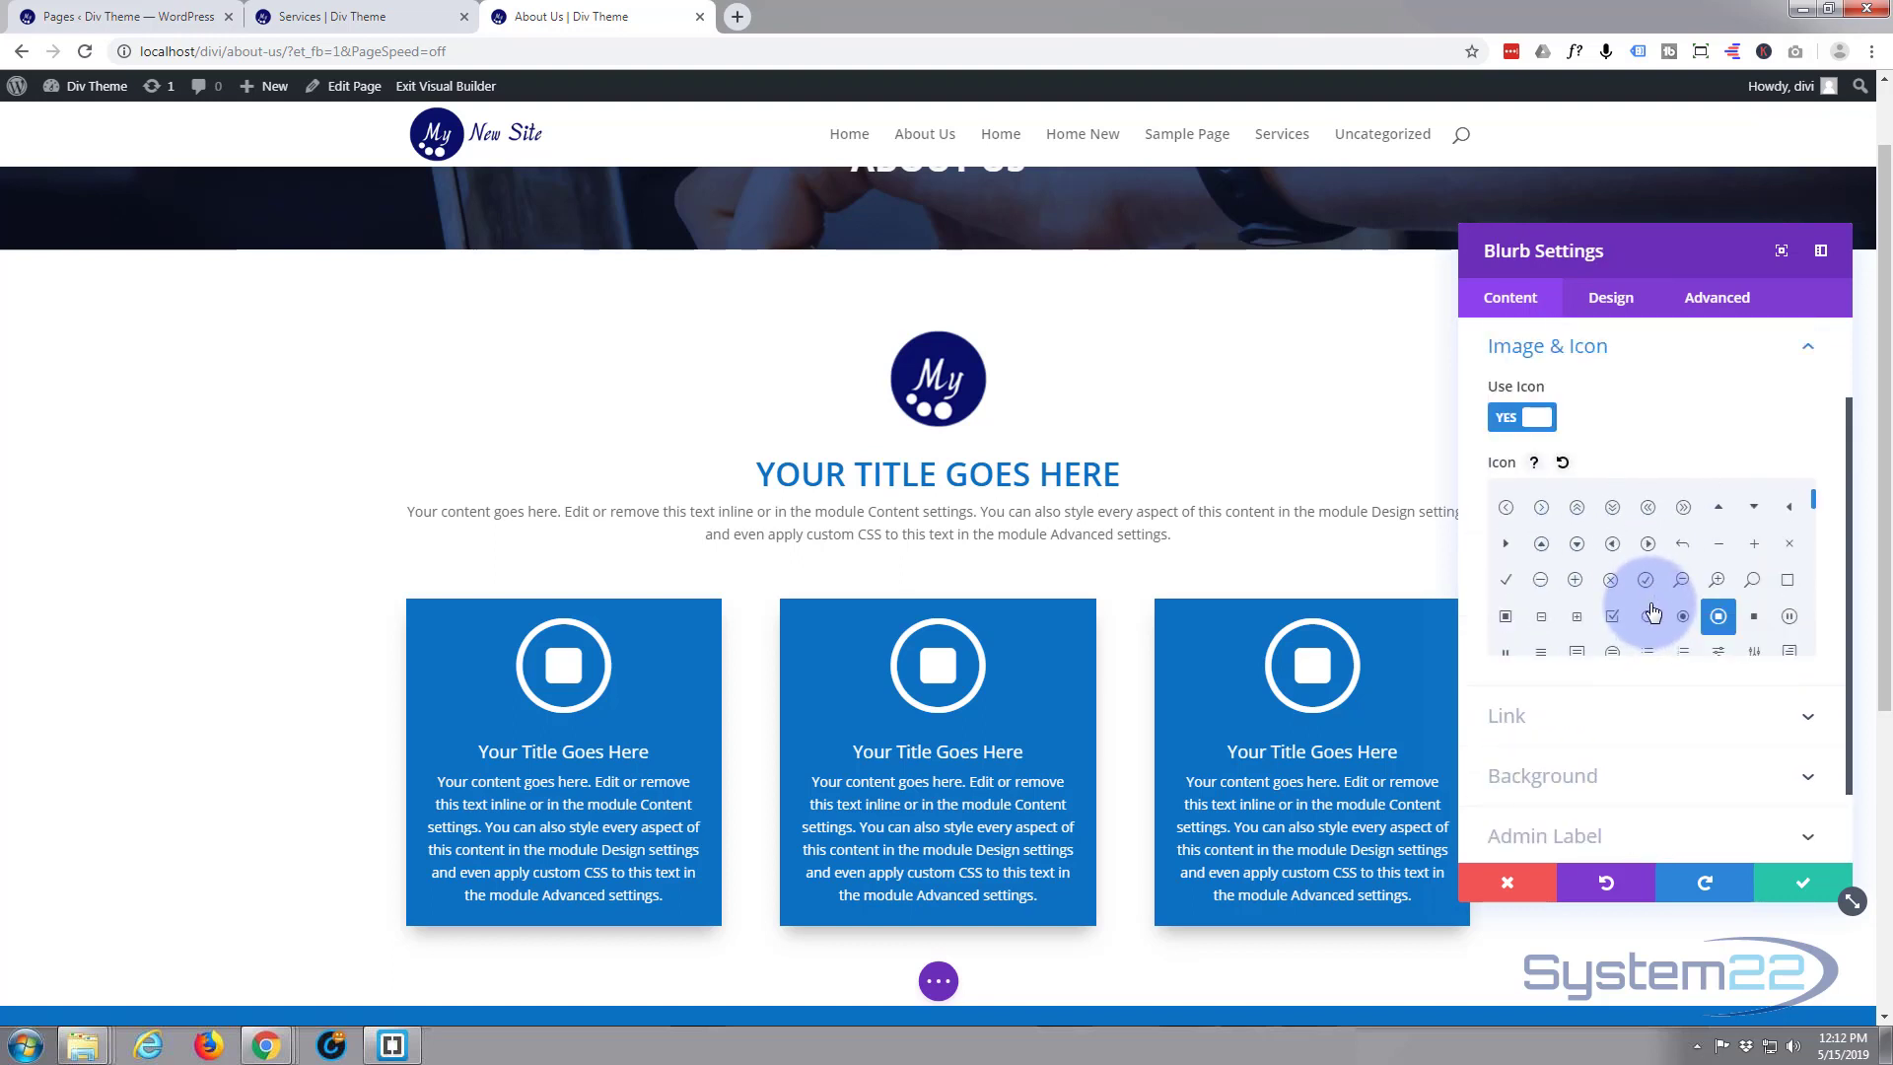
{"action": "left_click", "coordinate": [1576, 543]}
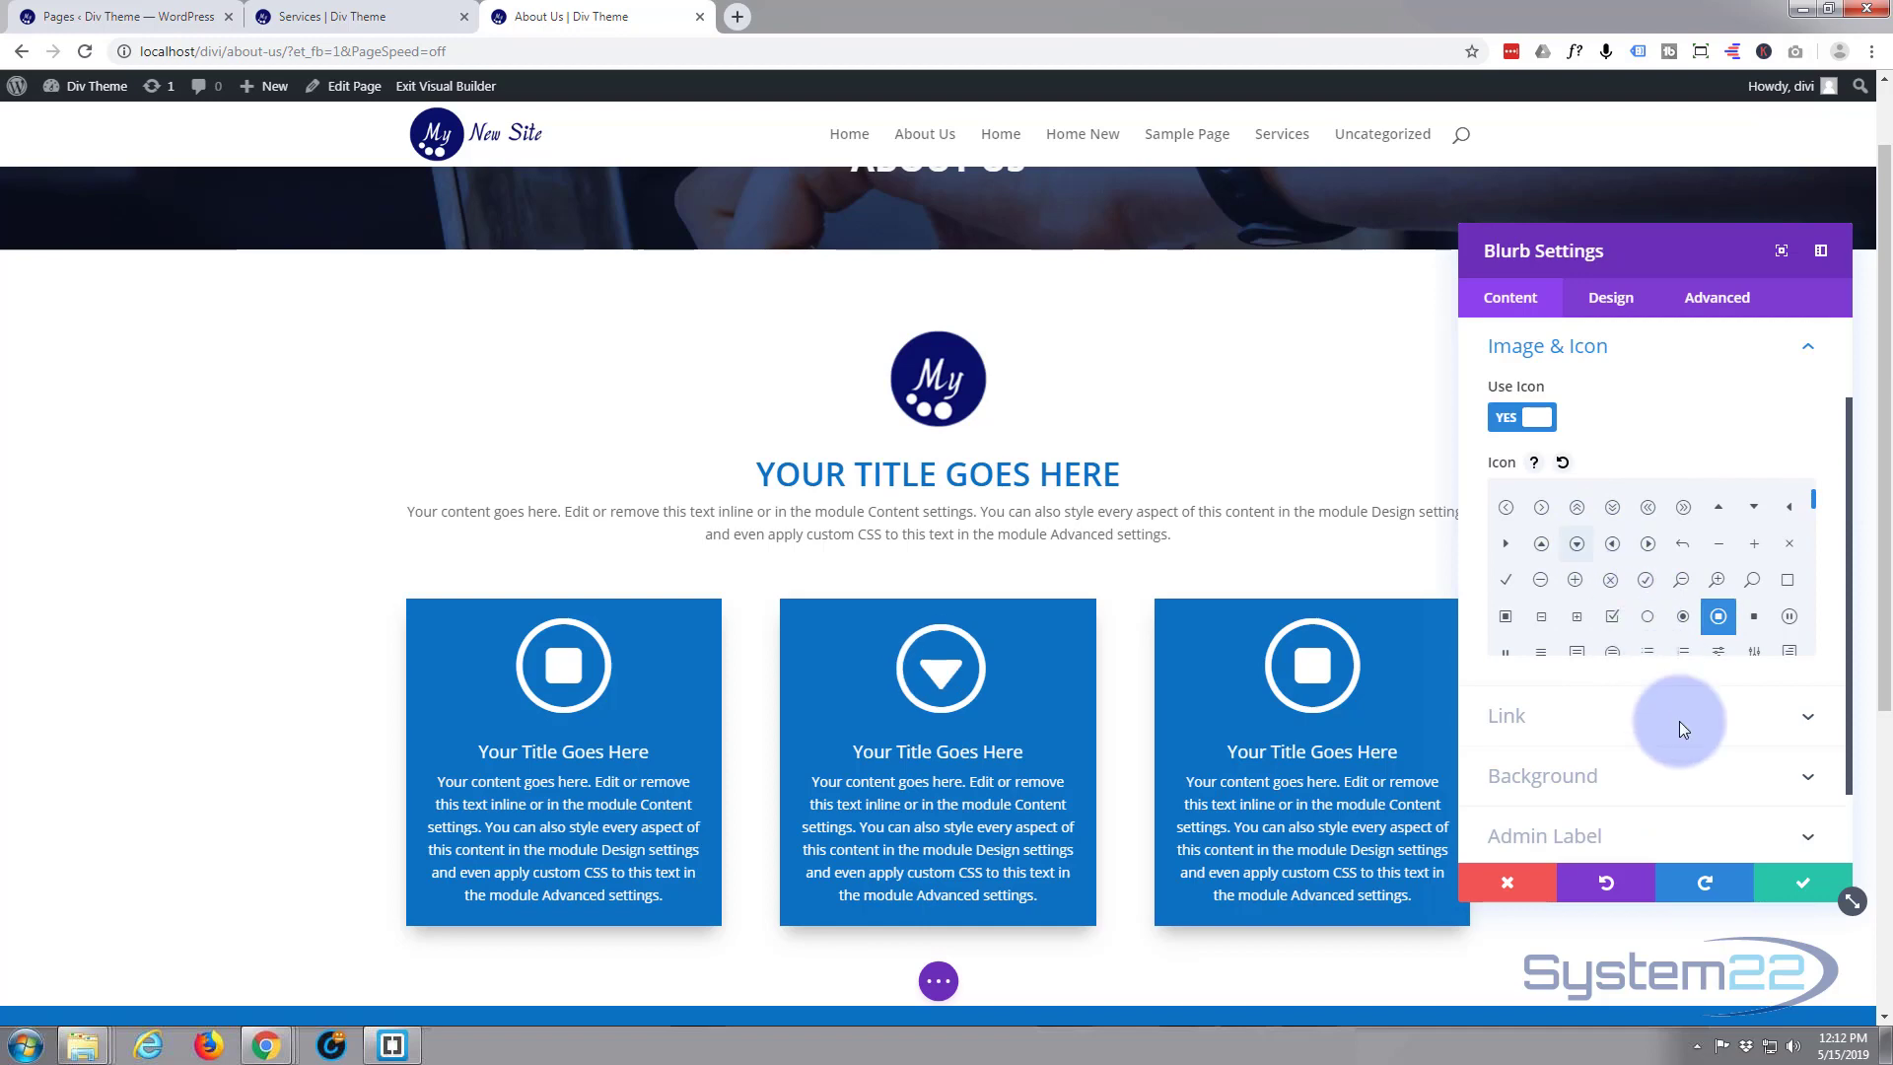
{"action": "left_click", "coordinate": [1782, 887]}
Change the third blurb's icon to the circled quotation marks and save the module
{"action": "mouse_move", "coordinate": [1301, 670]}
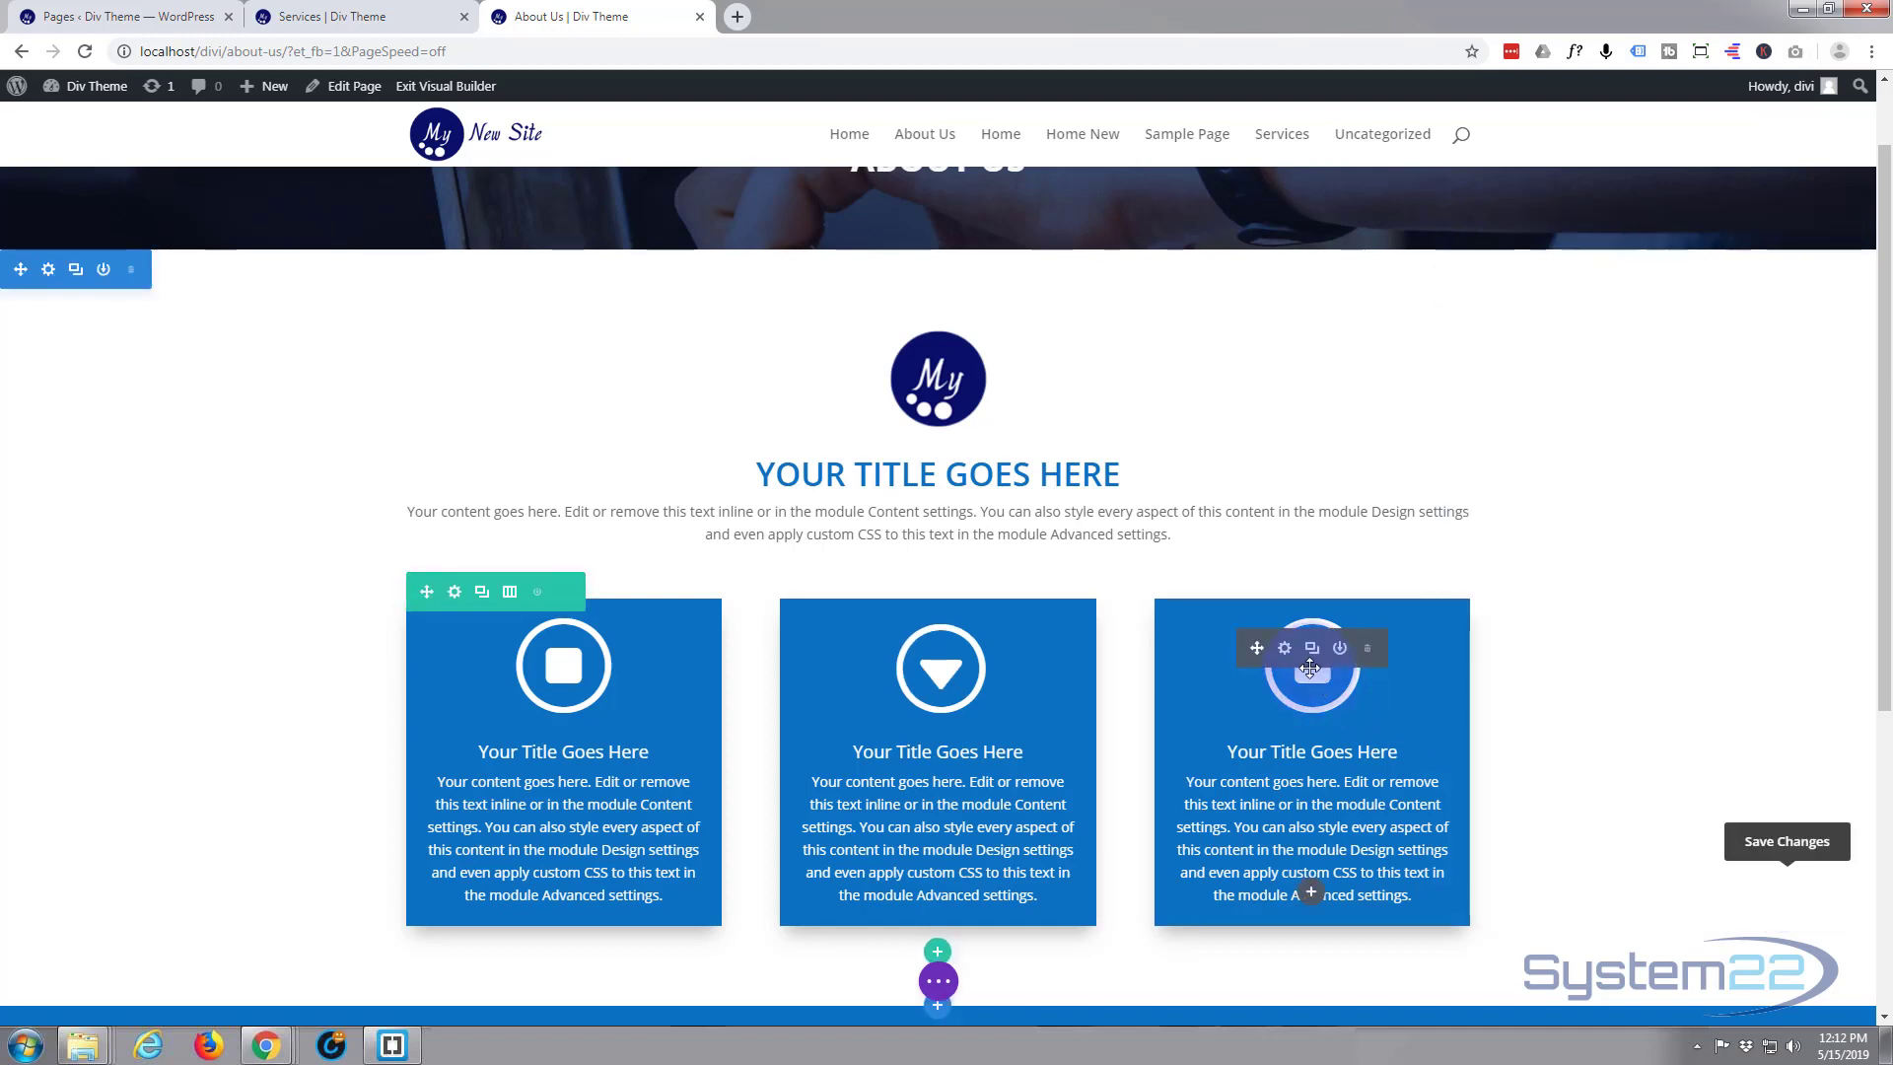
{"action": "left_click", "coordinate": [1285, 649]}
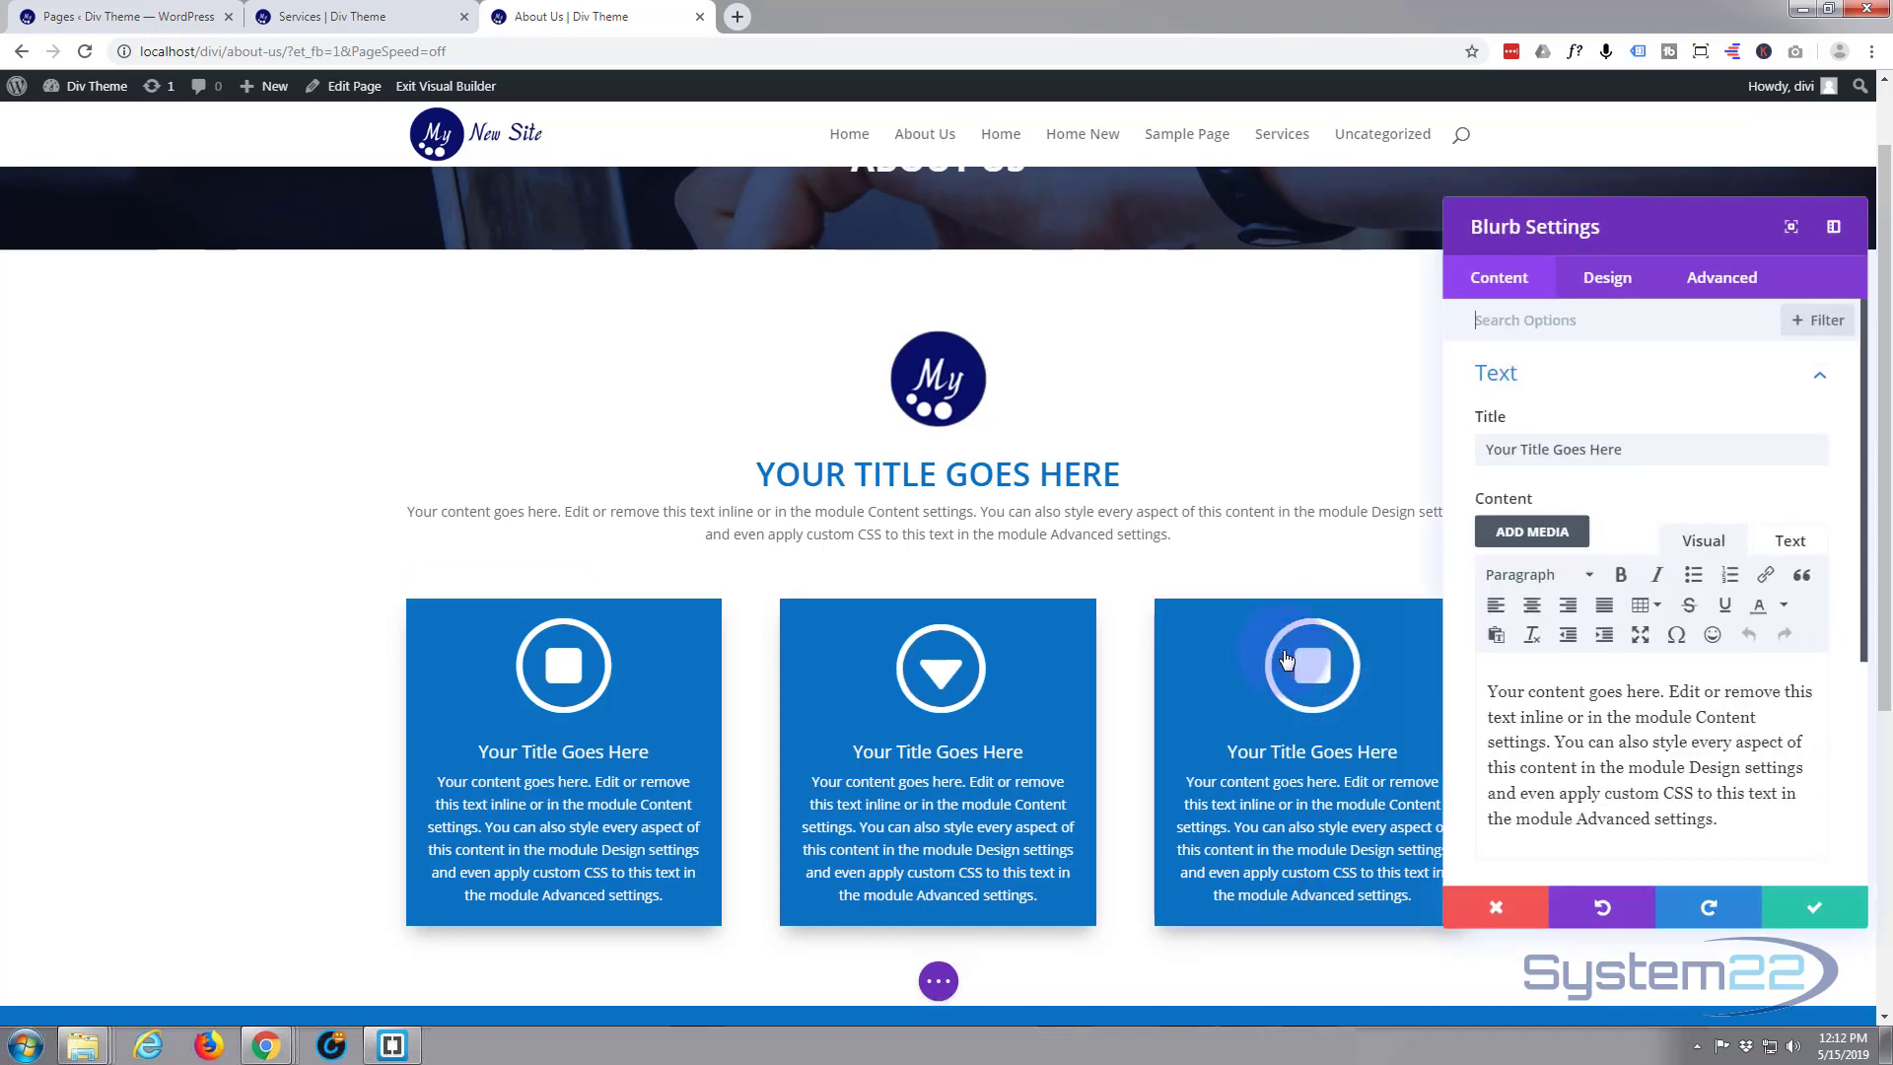
{"action": "scroll", "coordinate": [1597, 524], "scroll_direction": "down", "scroll_amount": 3}
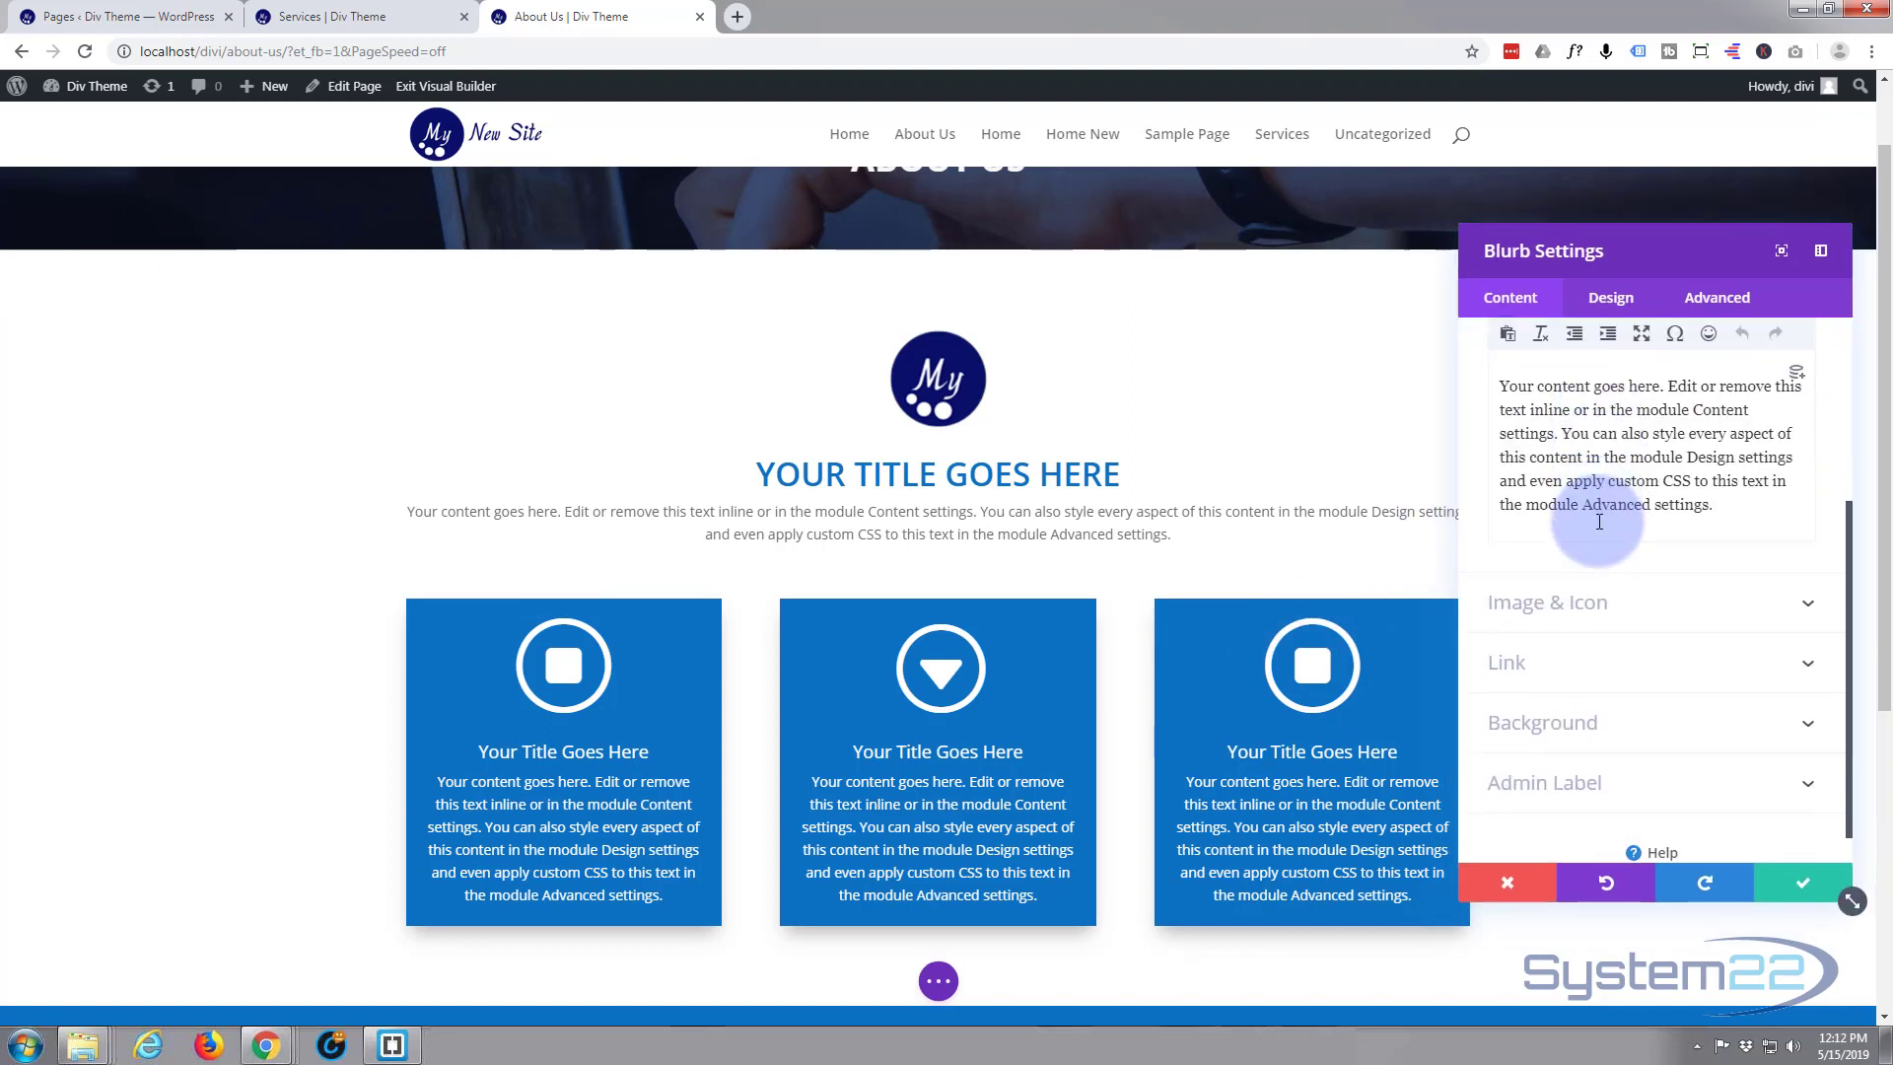
{"action": "left_click", "coordinate": [1640, 616]}
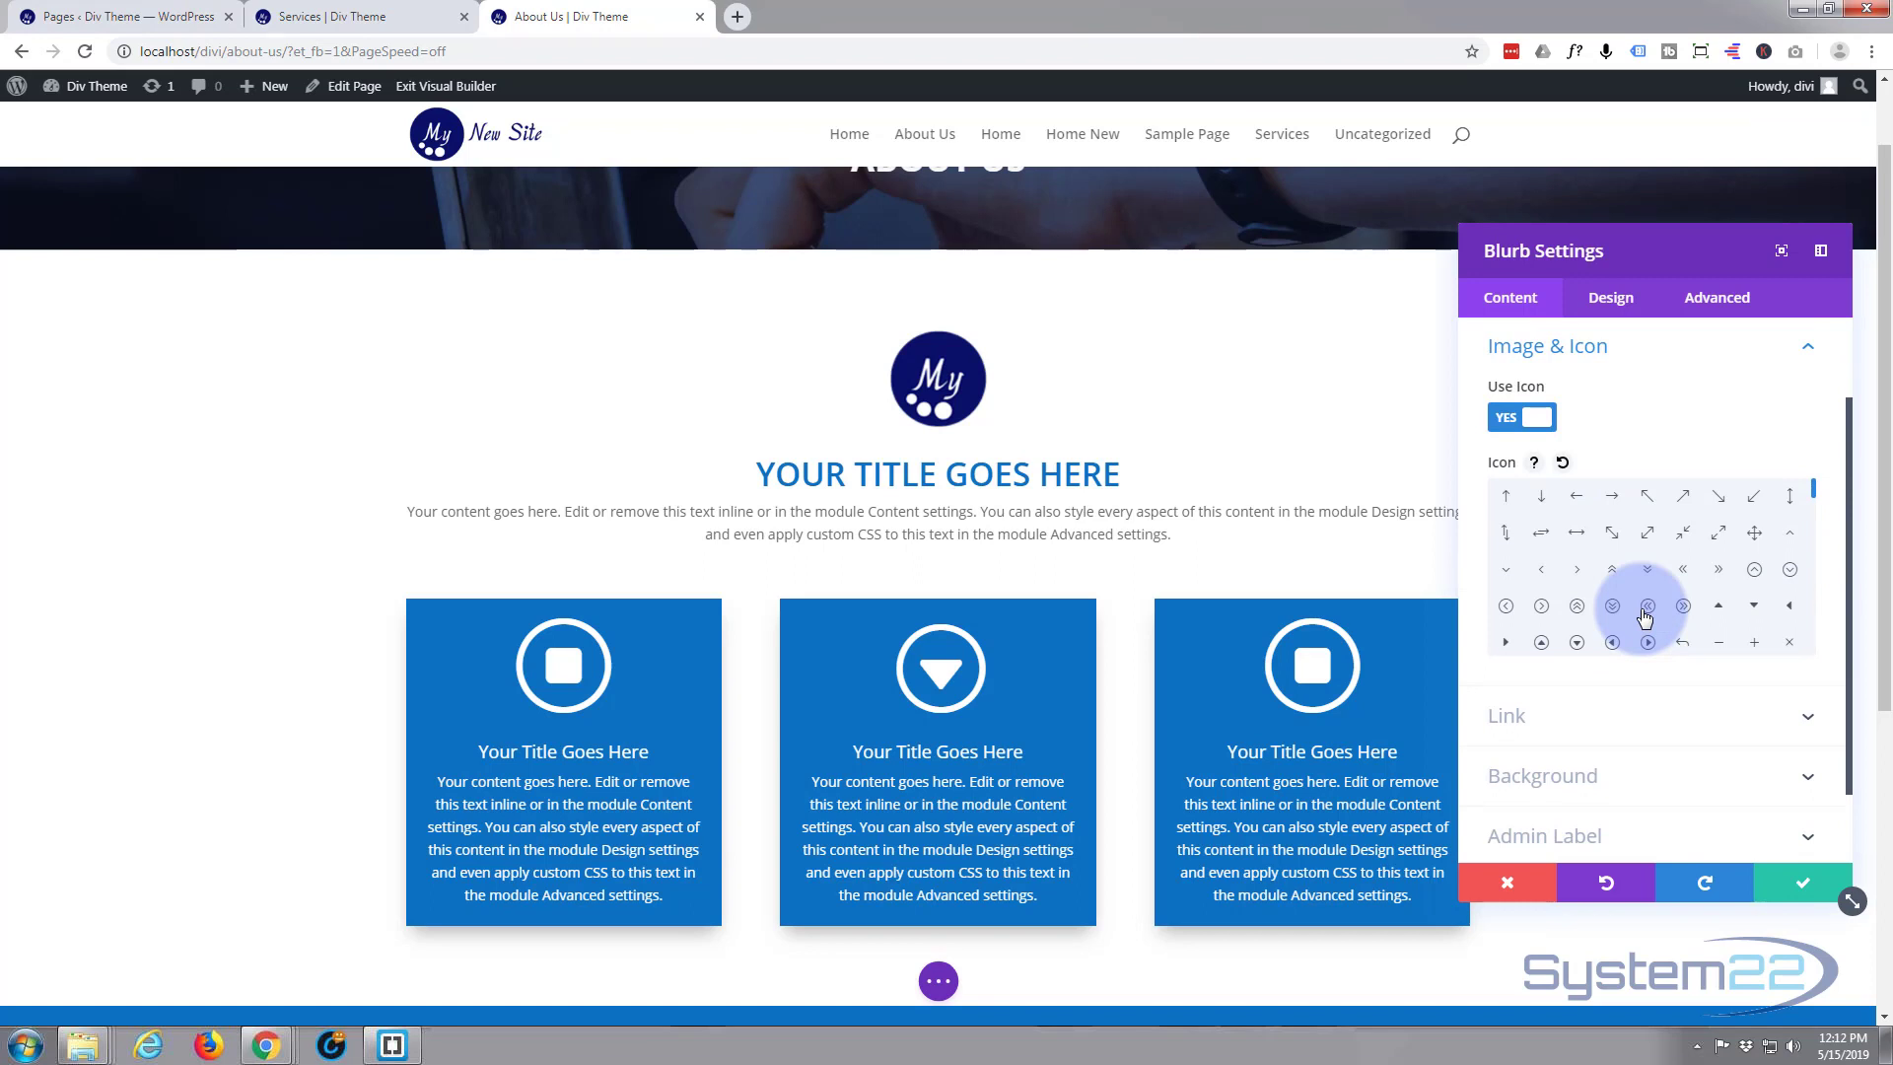
{"action": "scroll", "coordinate": [1644, 612], "scroll_direction": "down", "scroll_amount": 3}
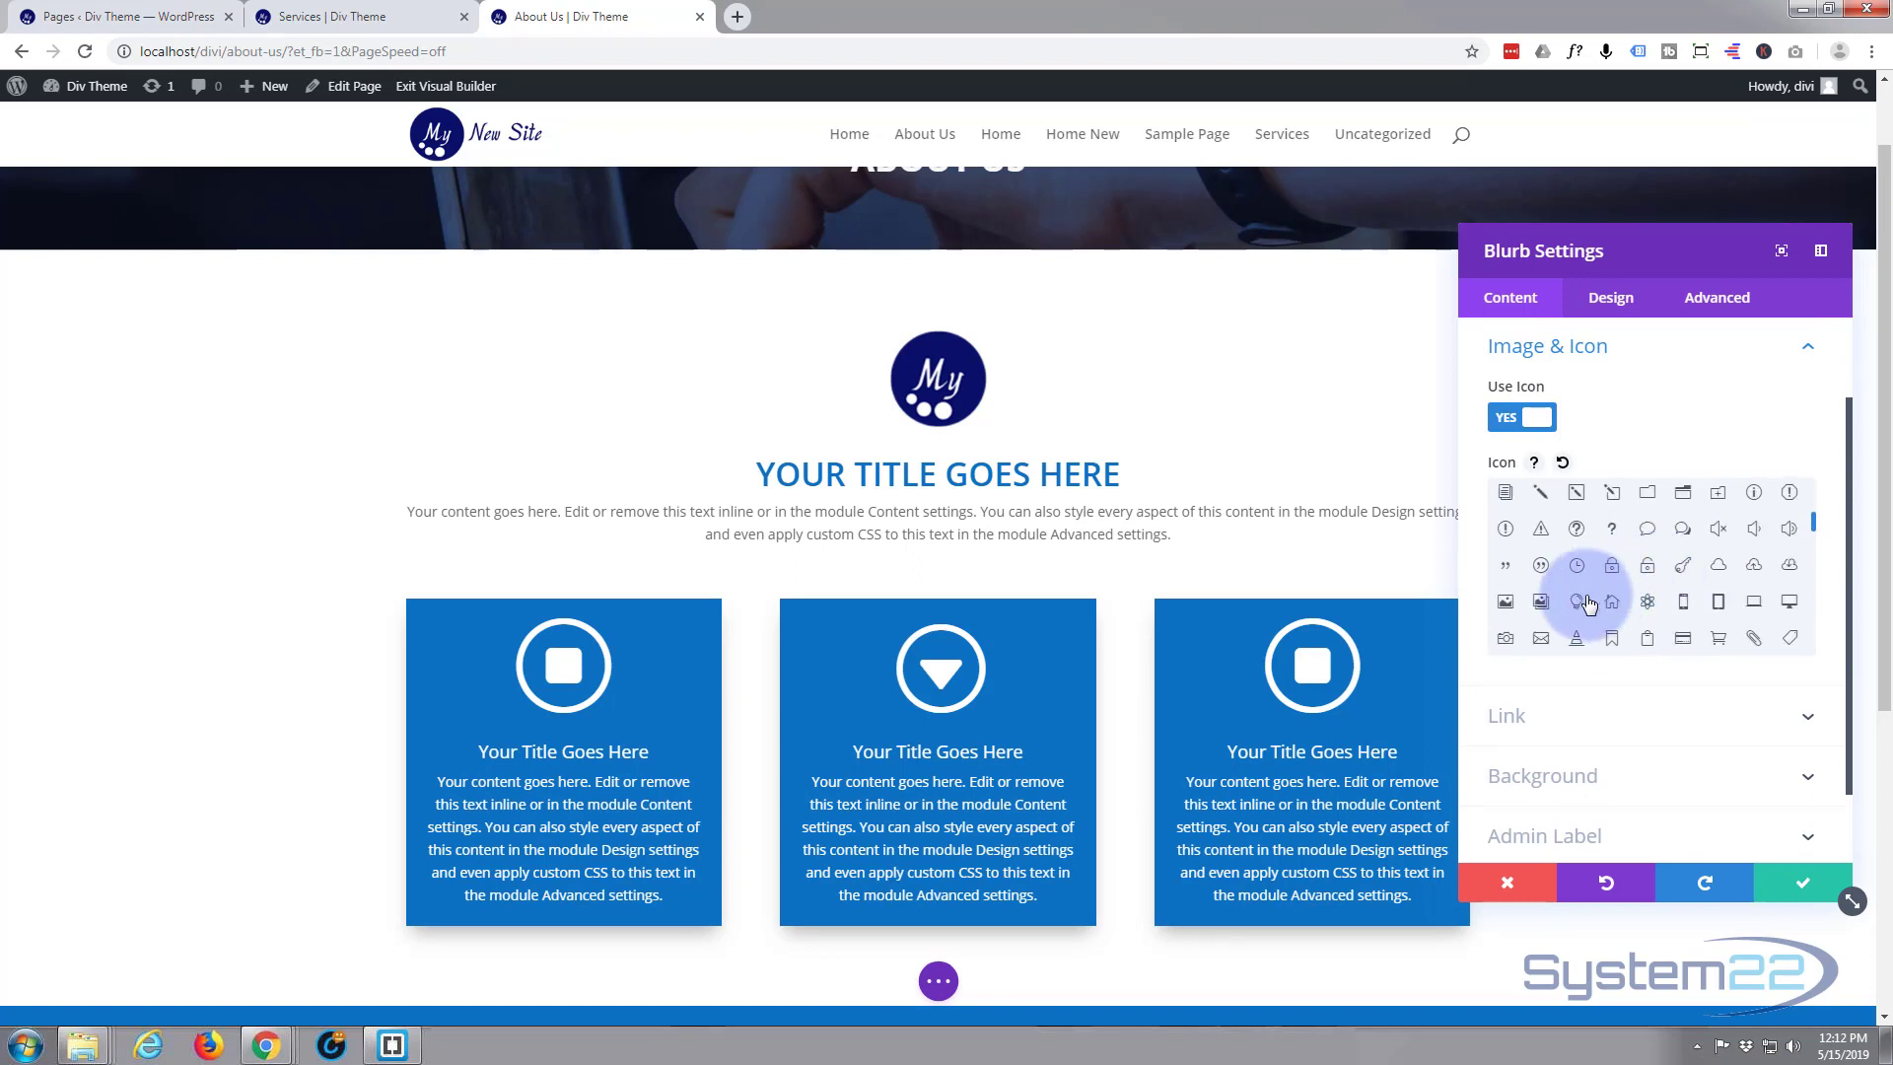
{"action": "left_click", "coordinate": [1541, 565]}
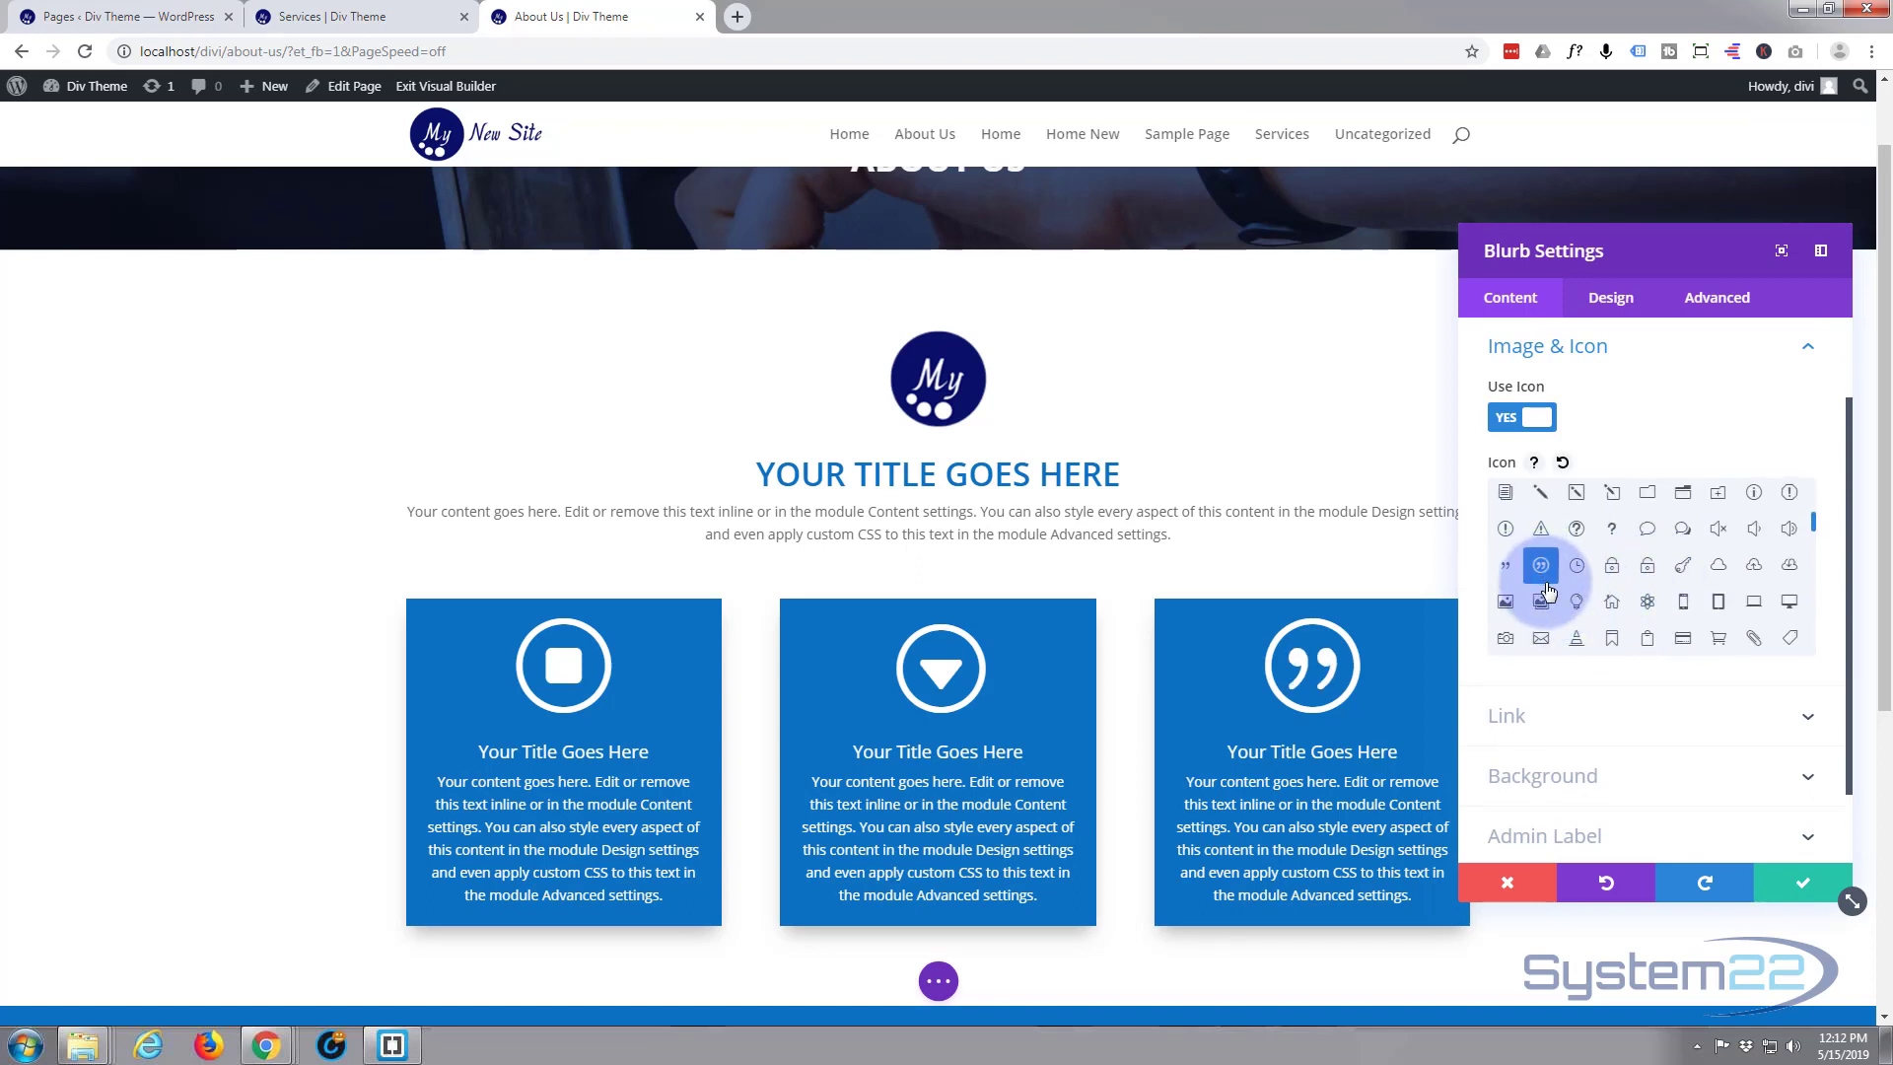
{"action": "left_click", "coordinate": [1804, 885]}
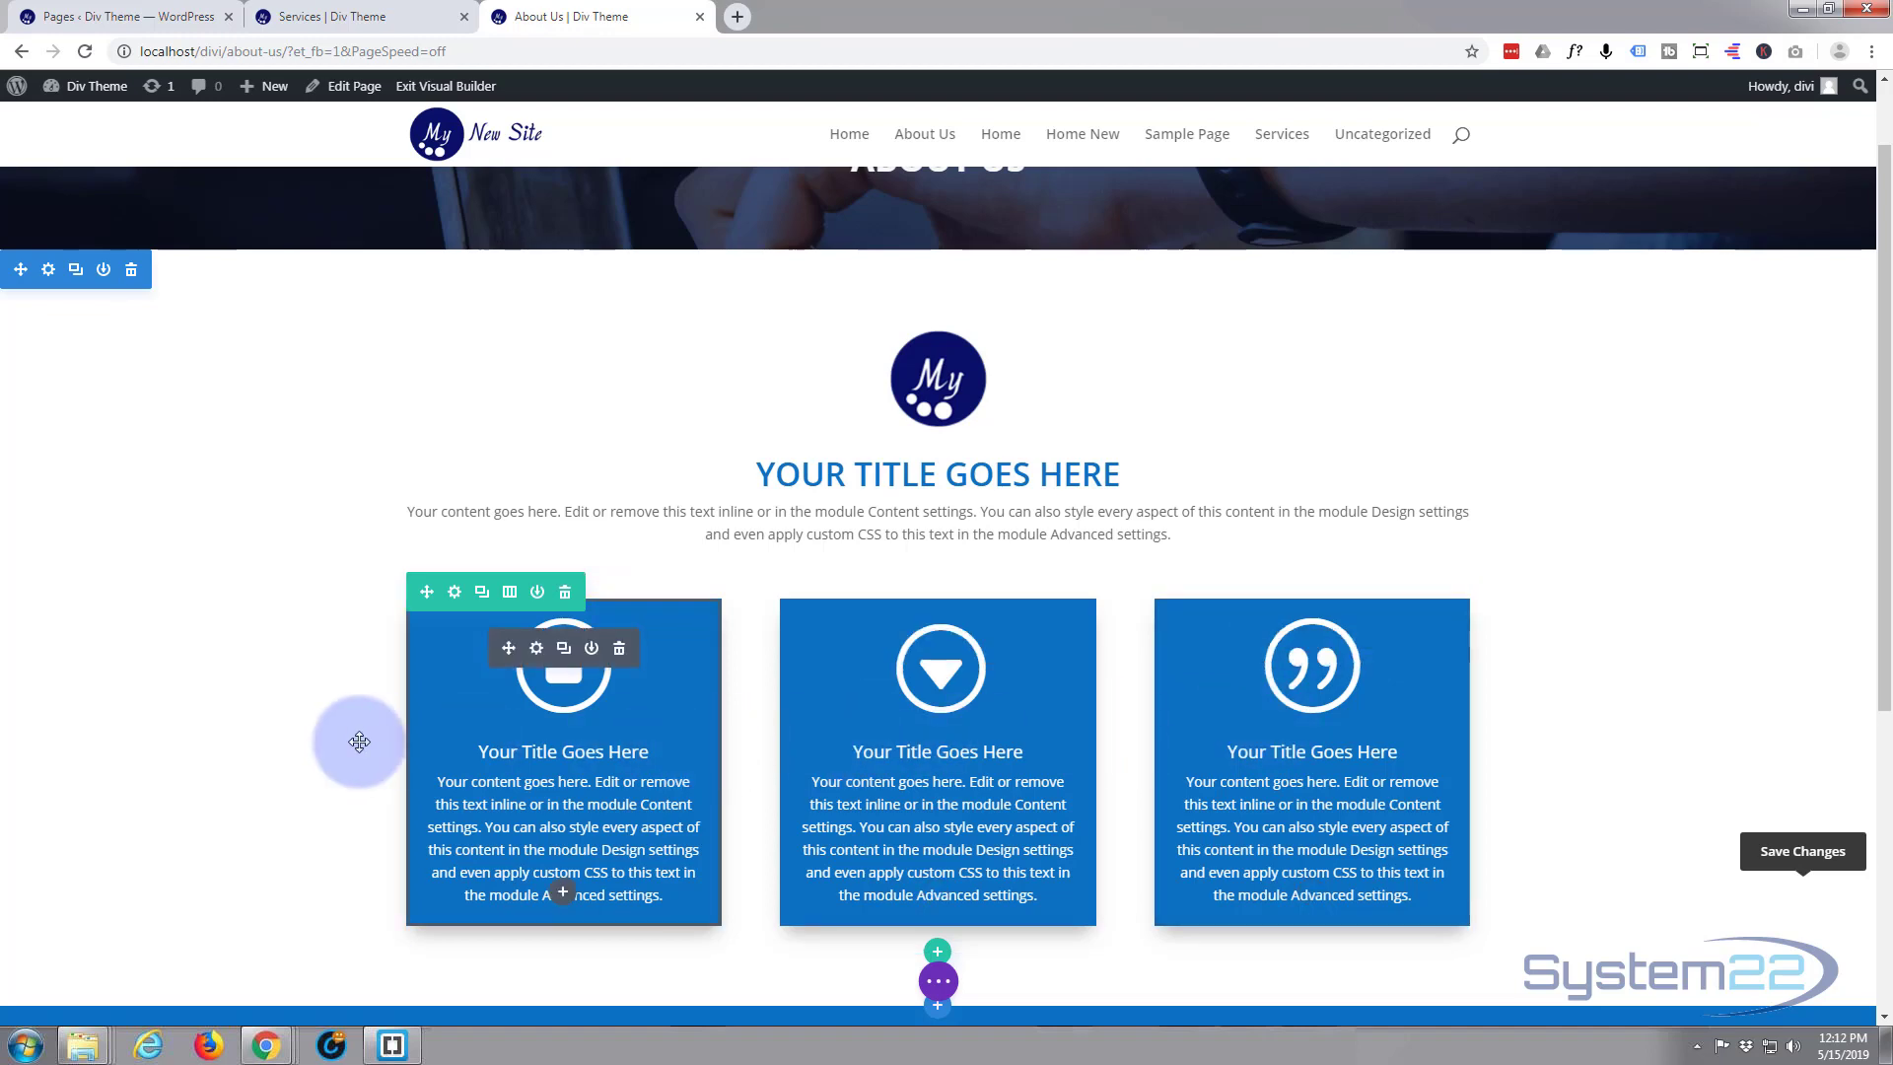
Lengthen the middle blurb's content by pasting a copy of its closing text, from "Design settings" onward, at the end, and save
{"action": "scroll", "coordinate": [311, 686], "scroll_direction": "down", "scroll_amount": 1}
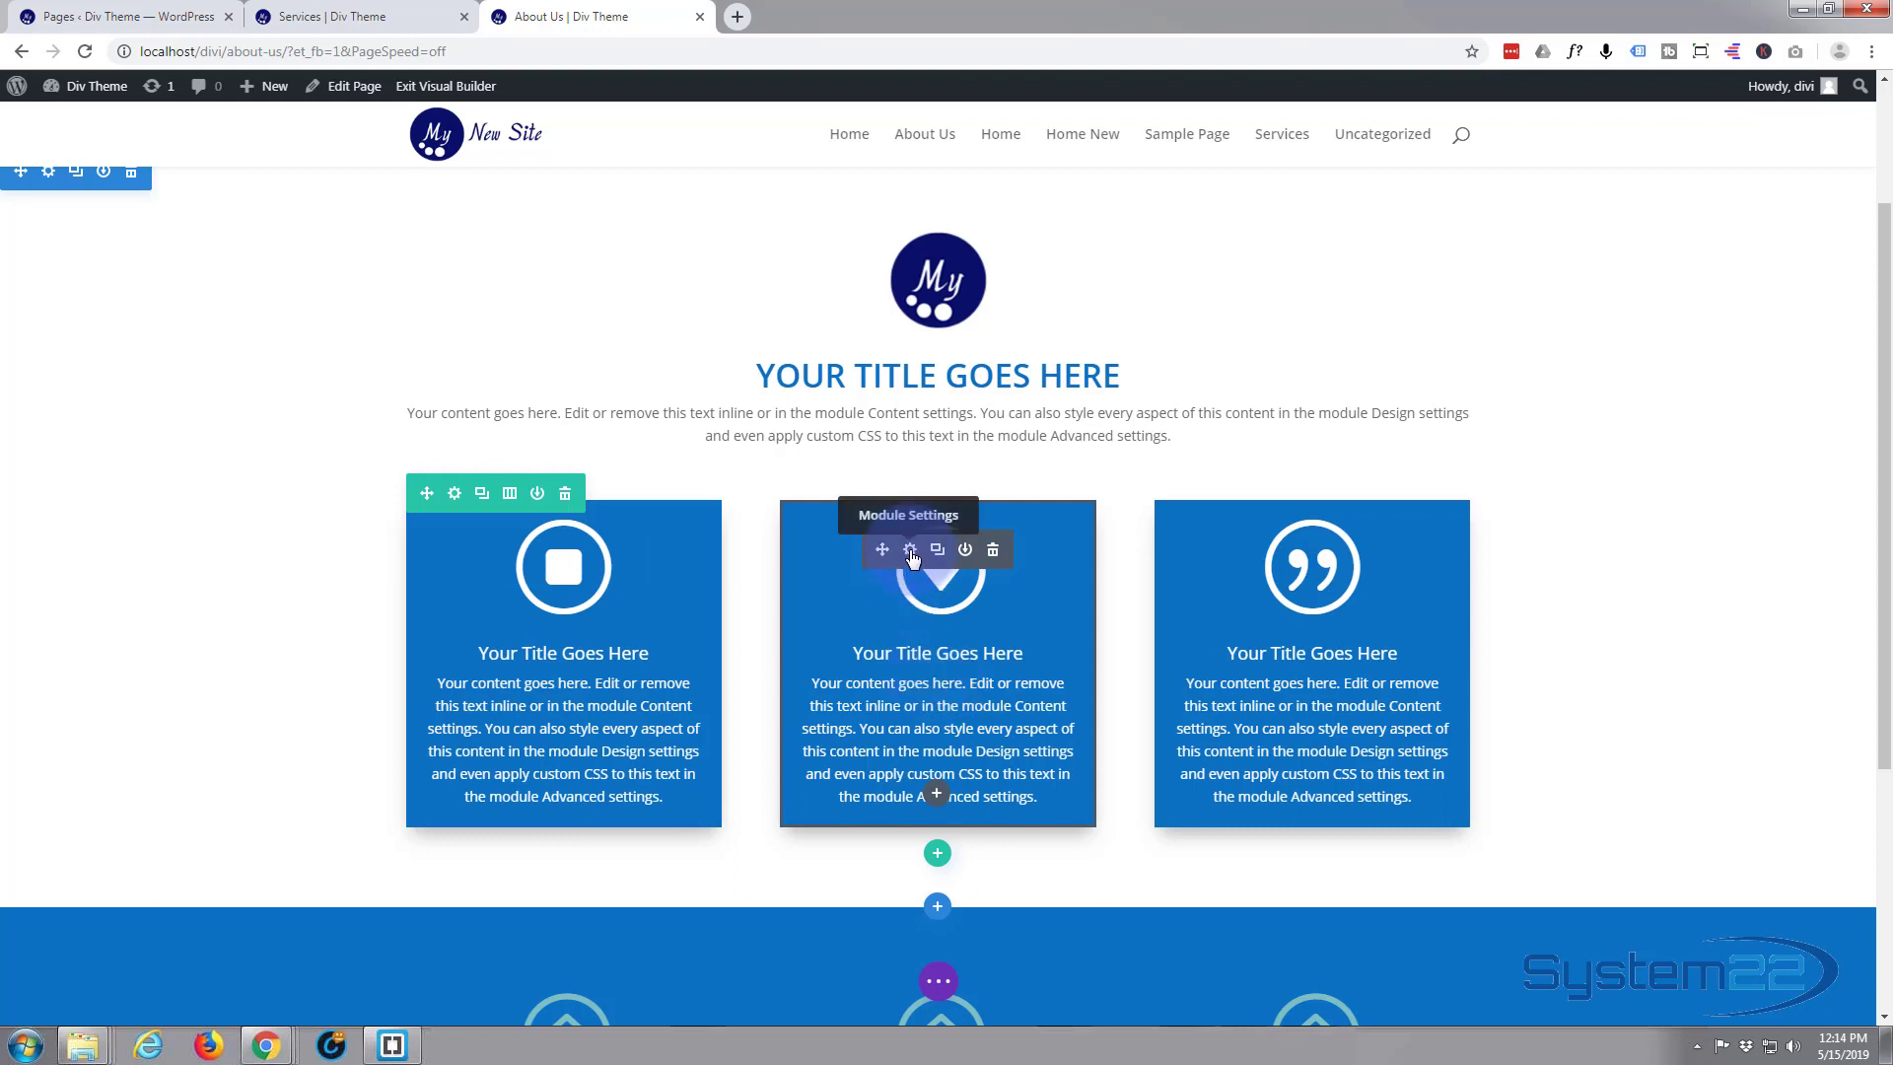
{"action": "left_click", "coordinate": [910, 552]}
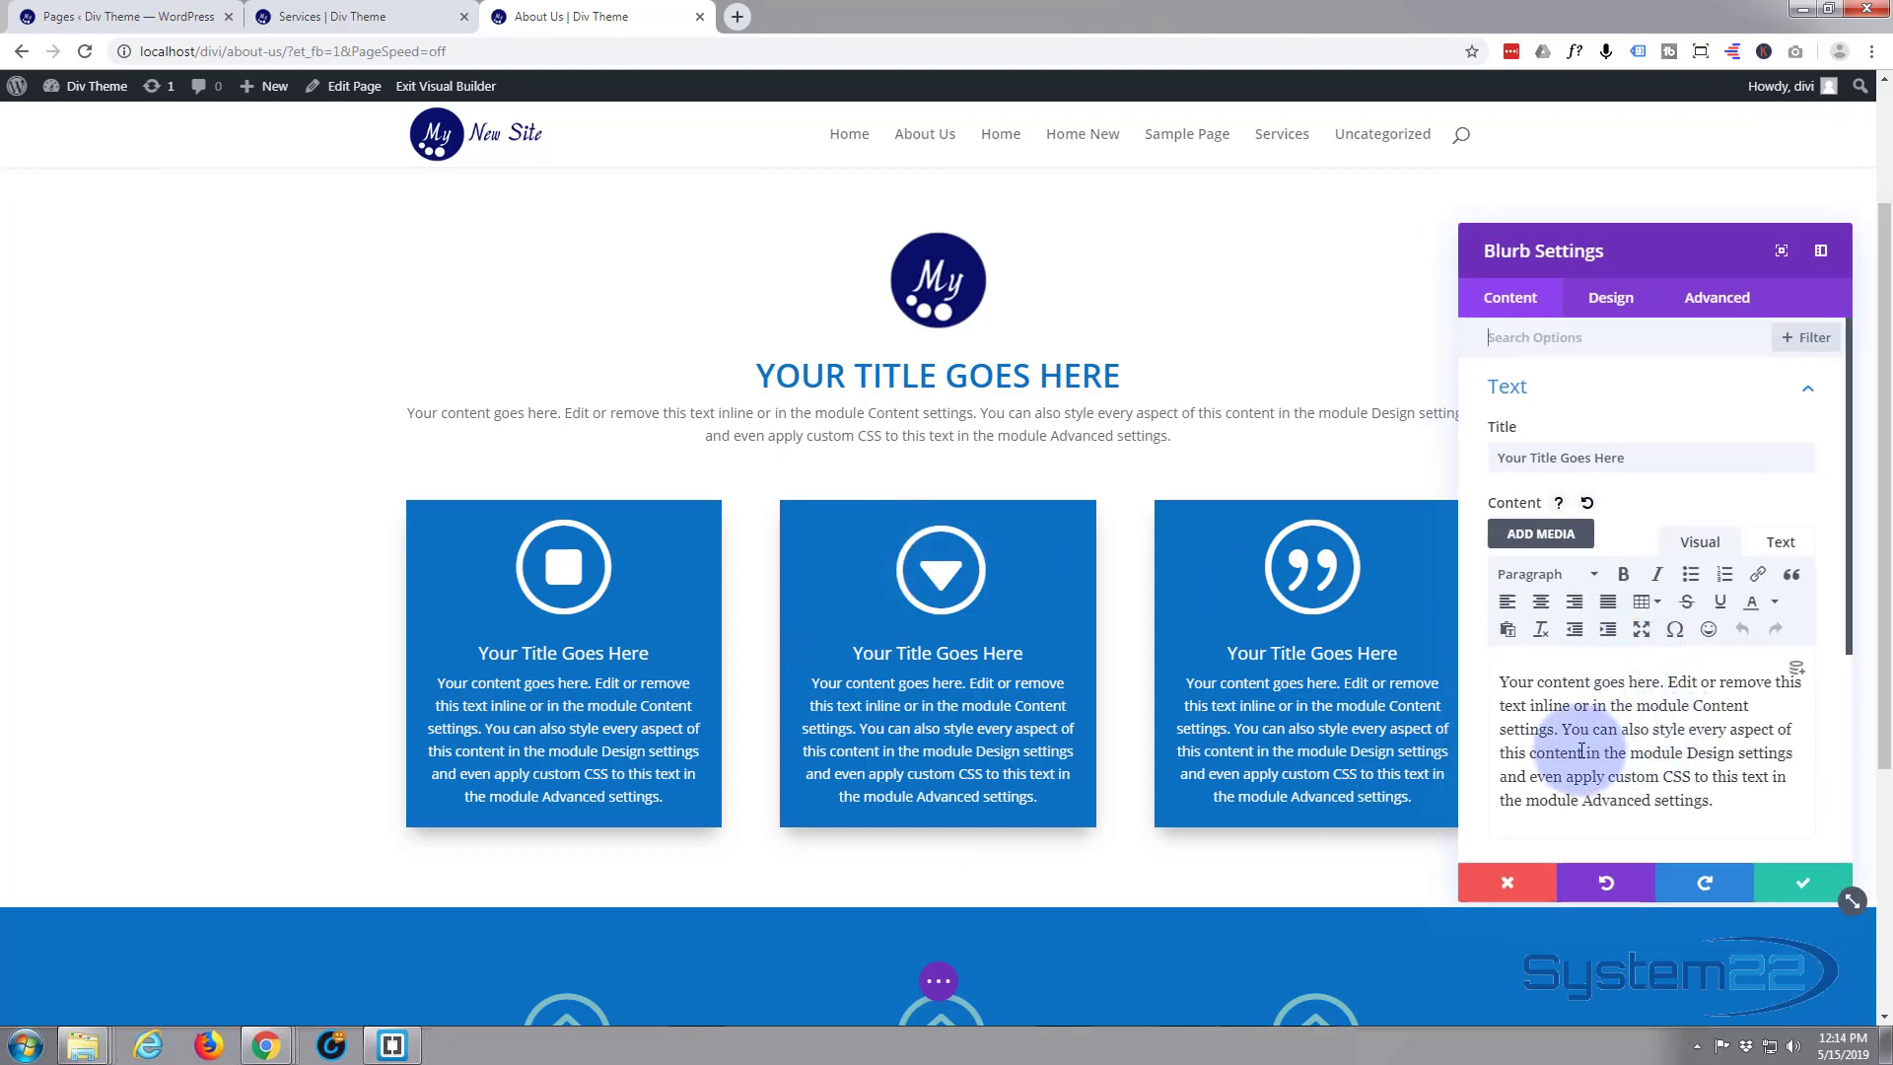
{"action": "left_click_drag", "start_coordinate": [1683, 755], "coordinate": [1760, 828]}
{"action": "key", "text": "ctrl+c"}
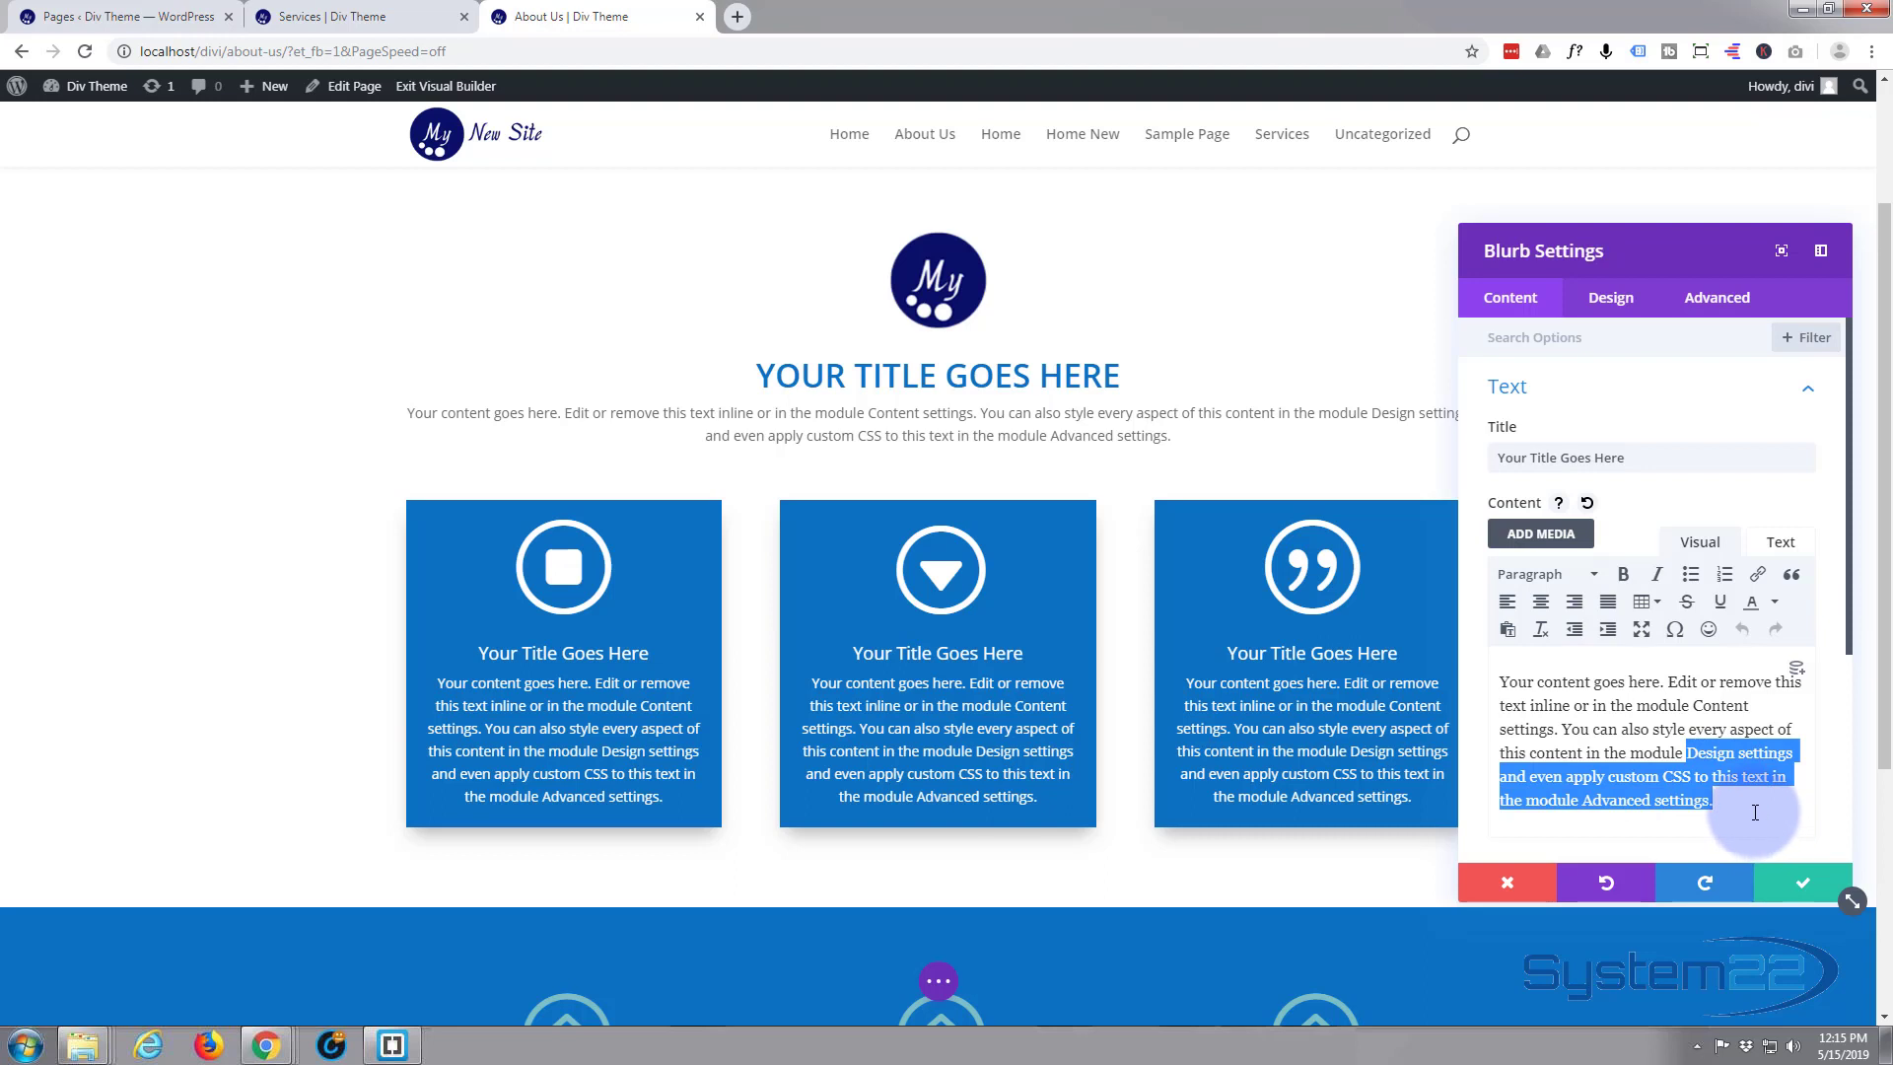
{"action": "left_click", "coordinate": [1754, 811]}
{"action": "key", "text": "ctrl+v"}
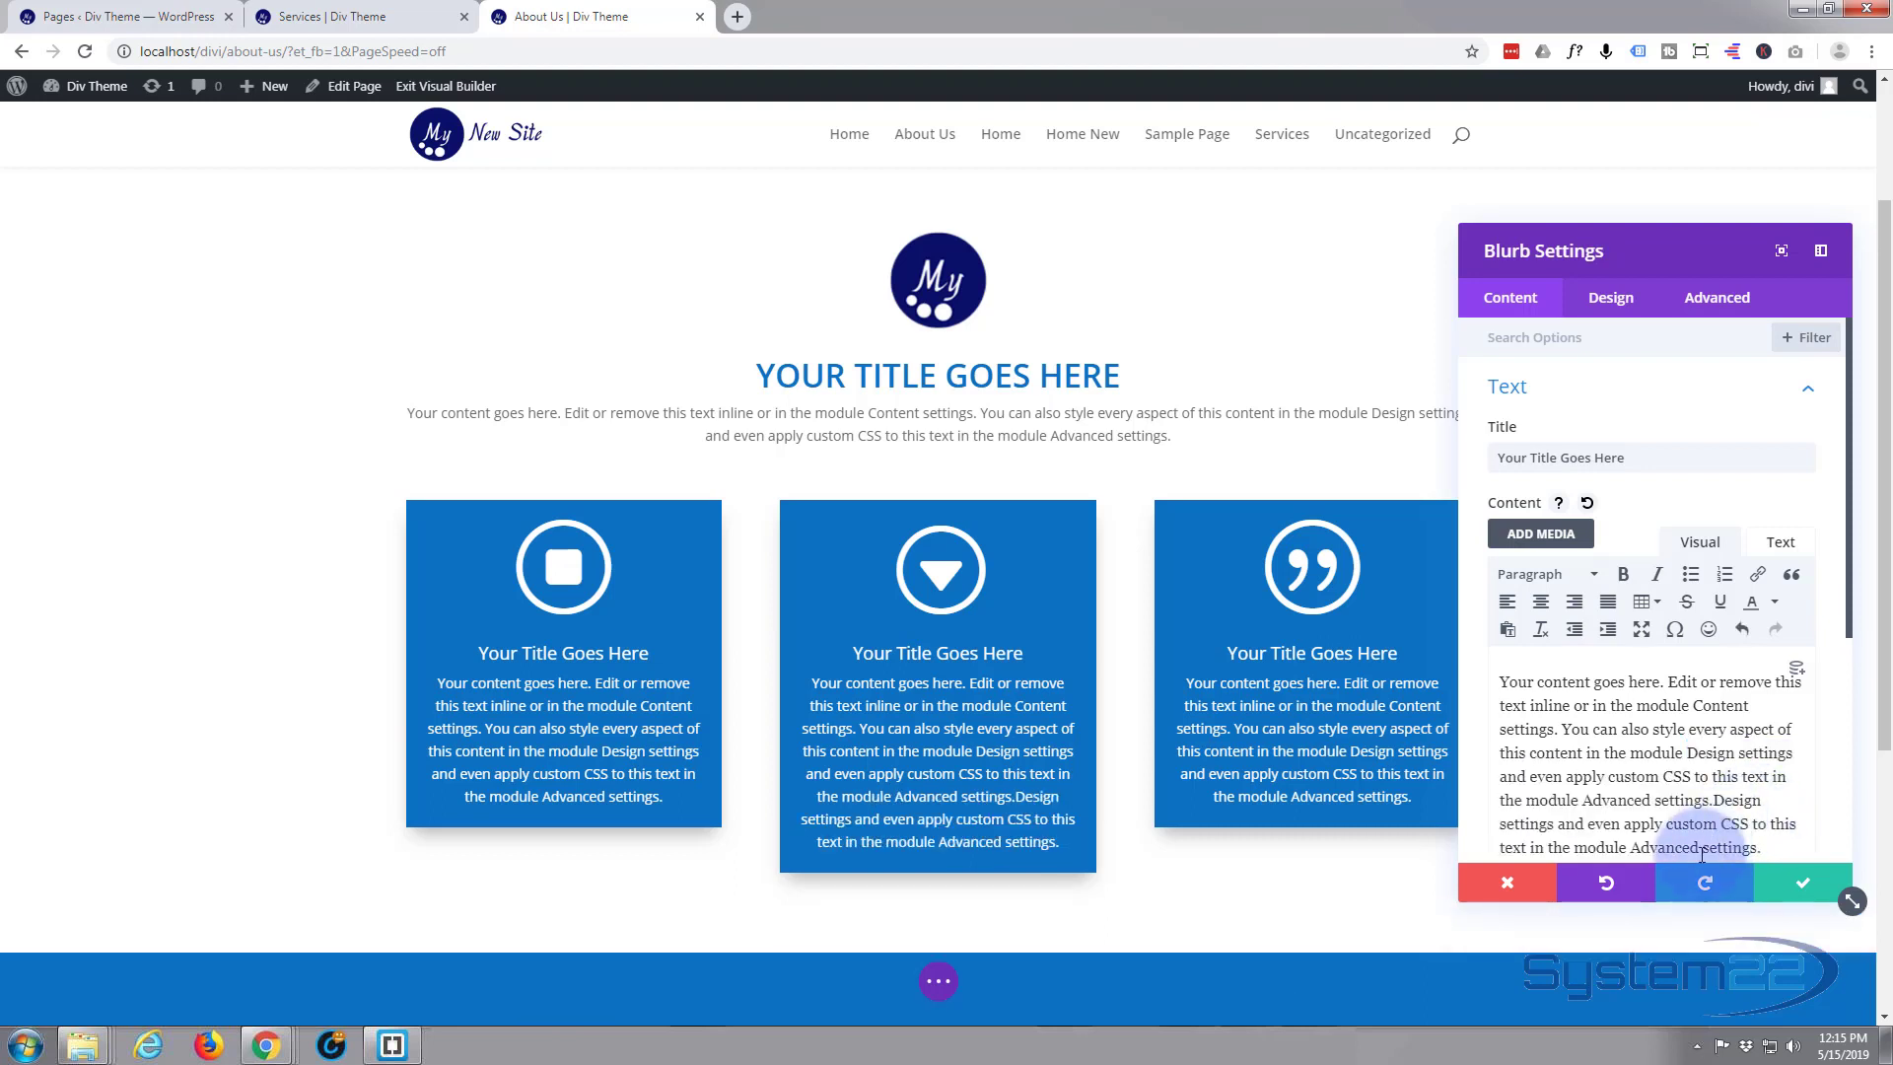
{"action": "left_click", "coordinate": [1806, 884]}
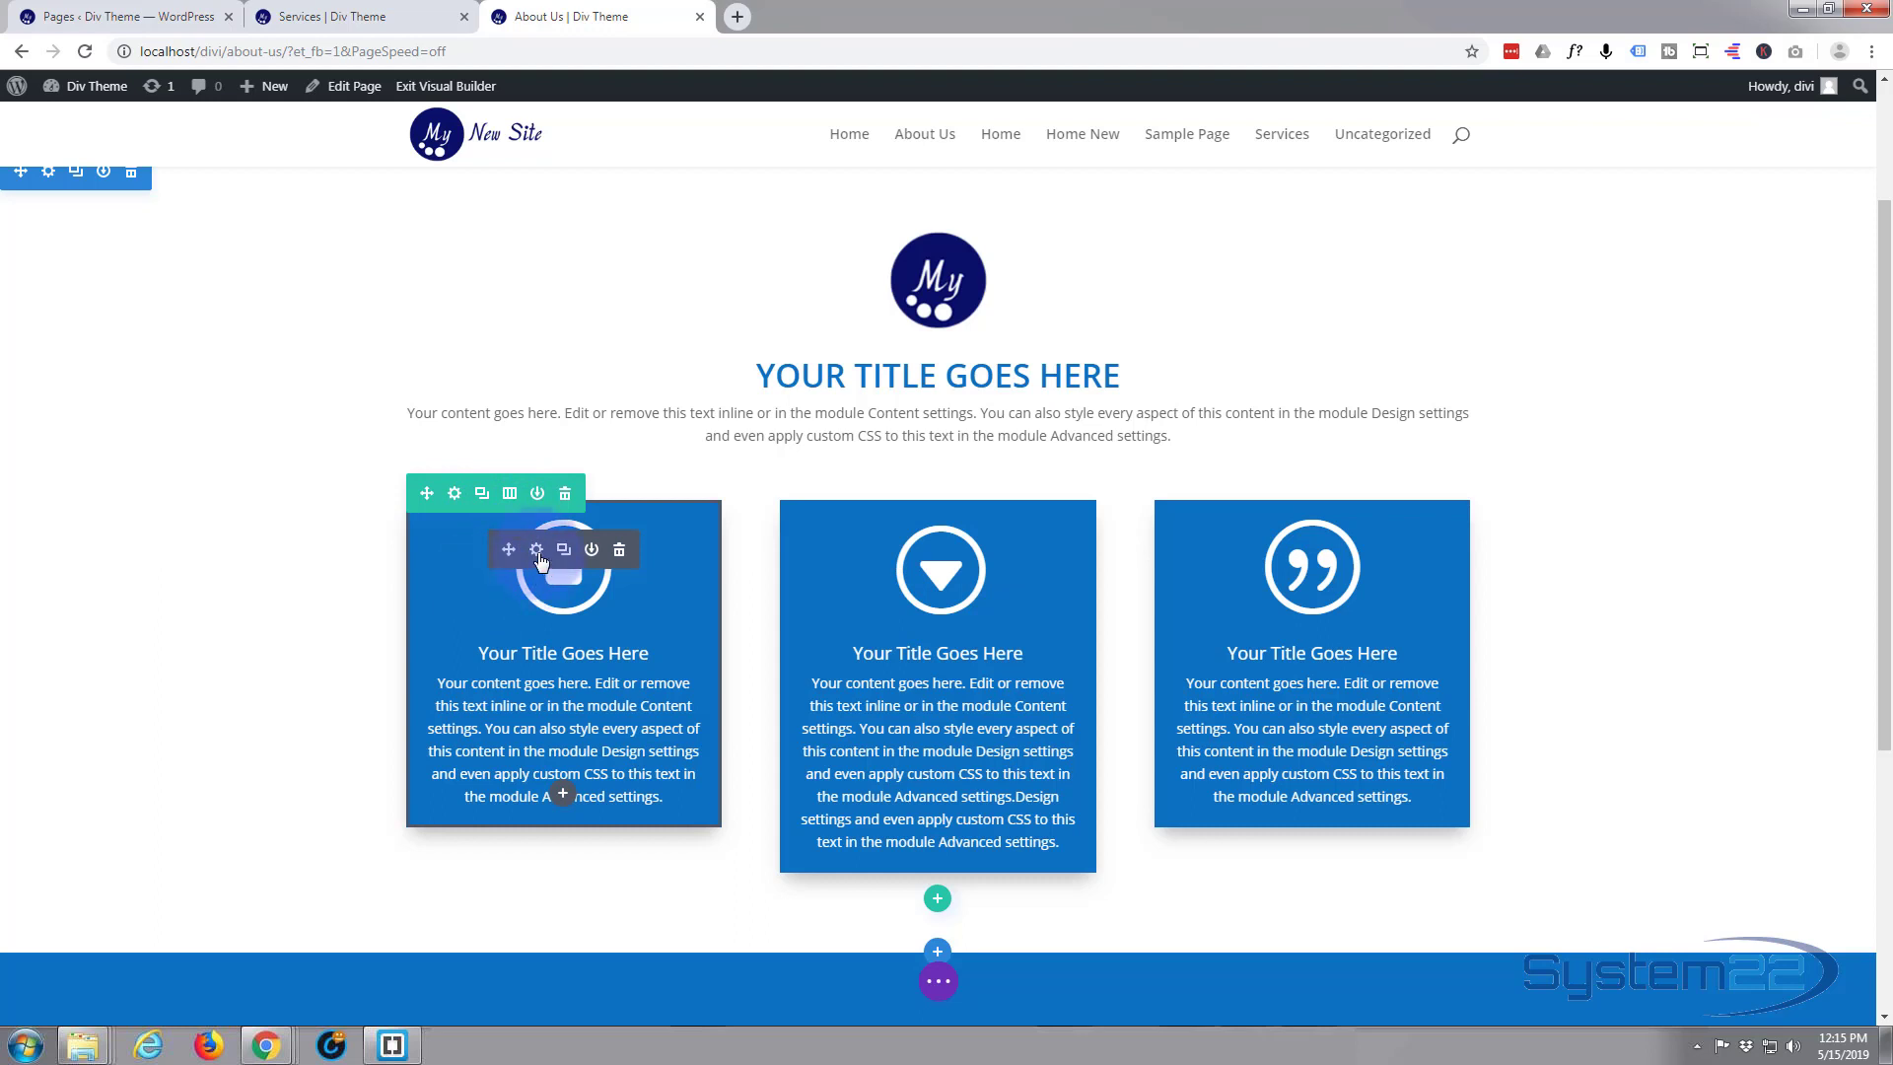
Add a min-height of 400px as custom CSS on the first blurb's main element
{"action": "left_click", "coordinate": [537, 550]}
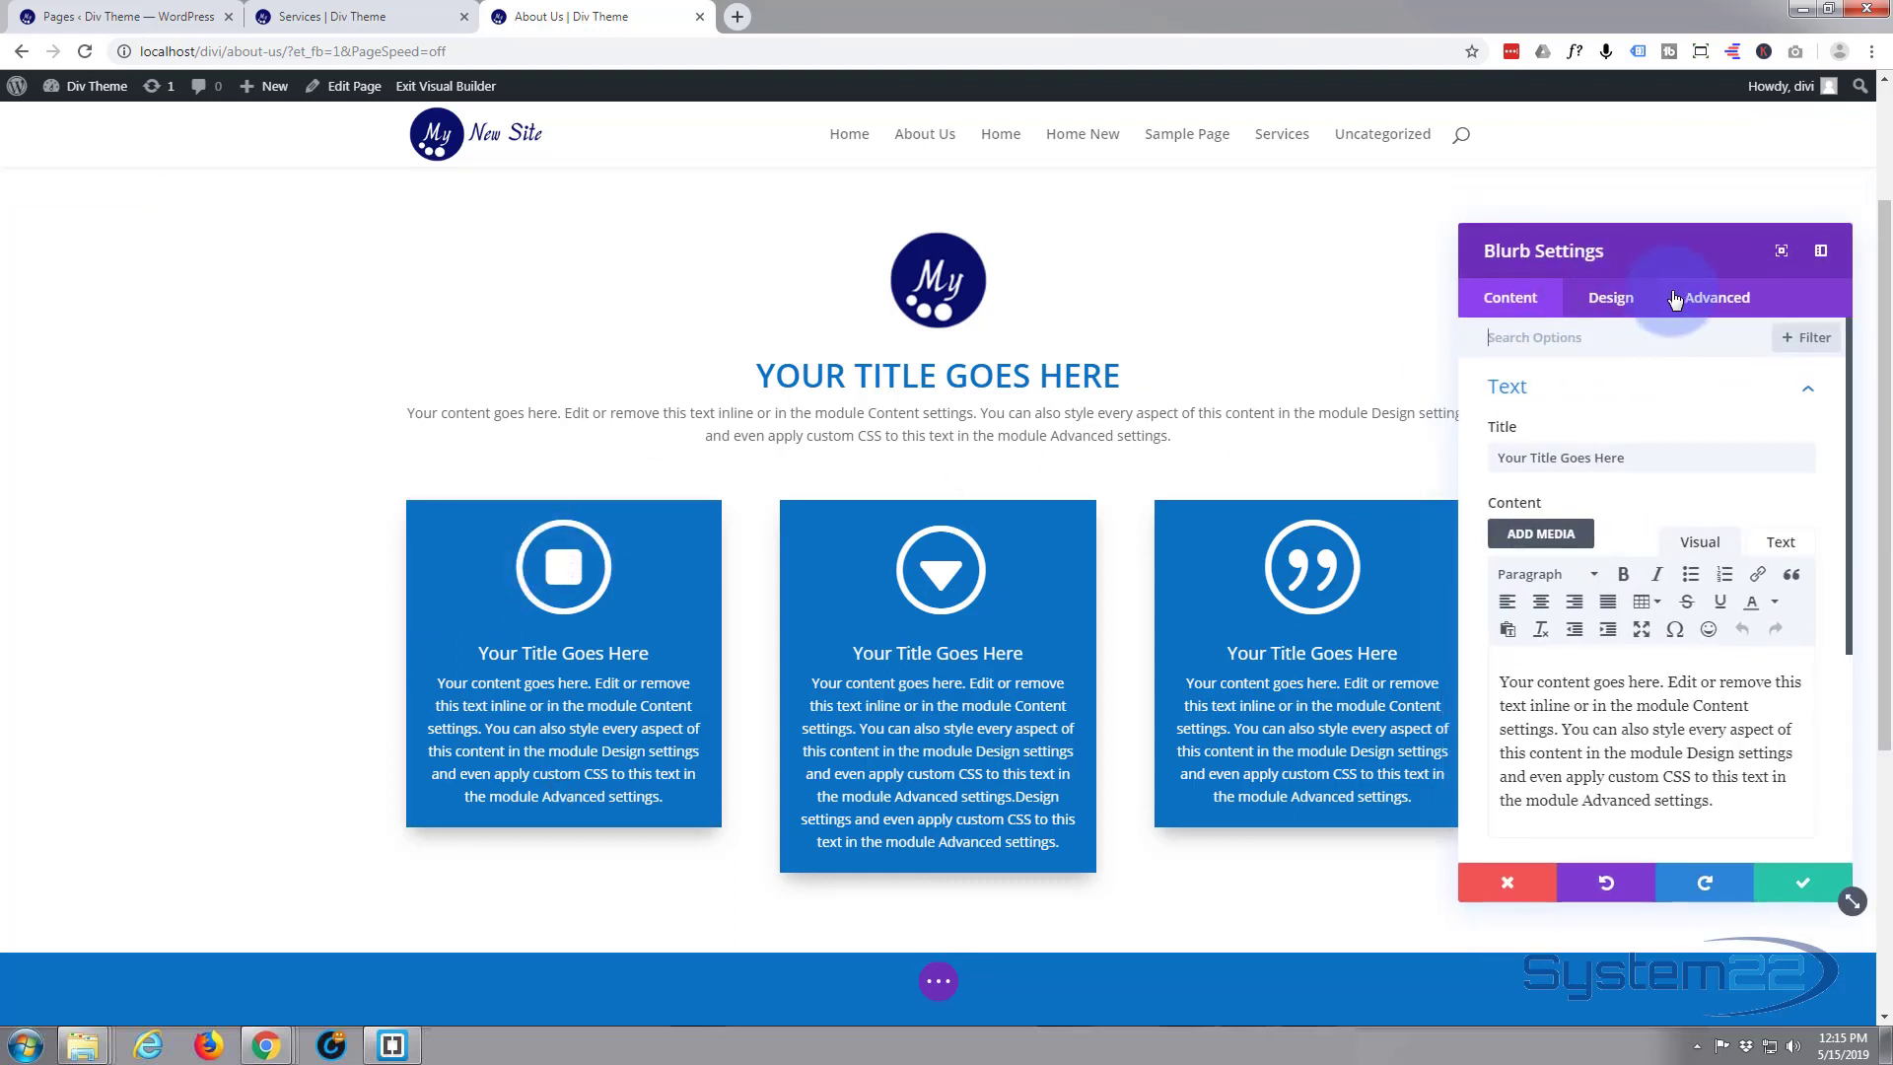
{"action": "left_click", "coordinate": [1704, 308]}
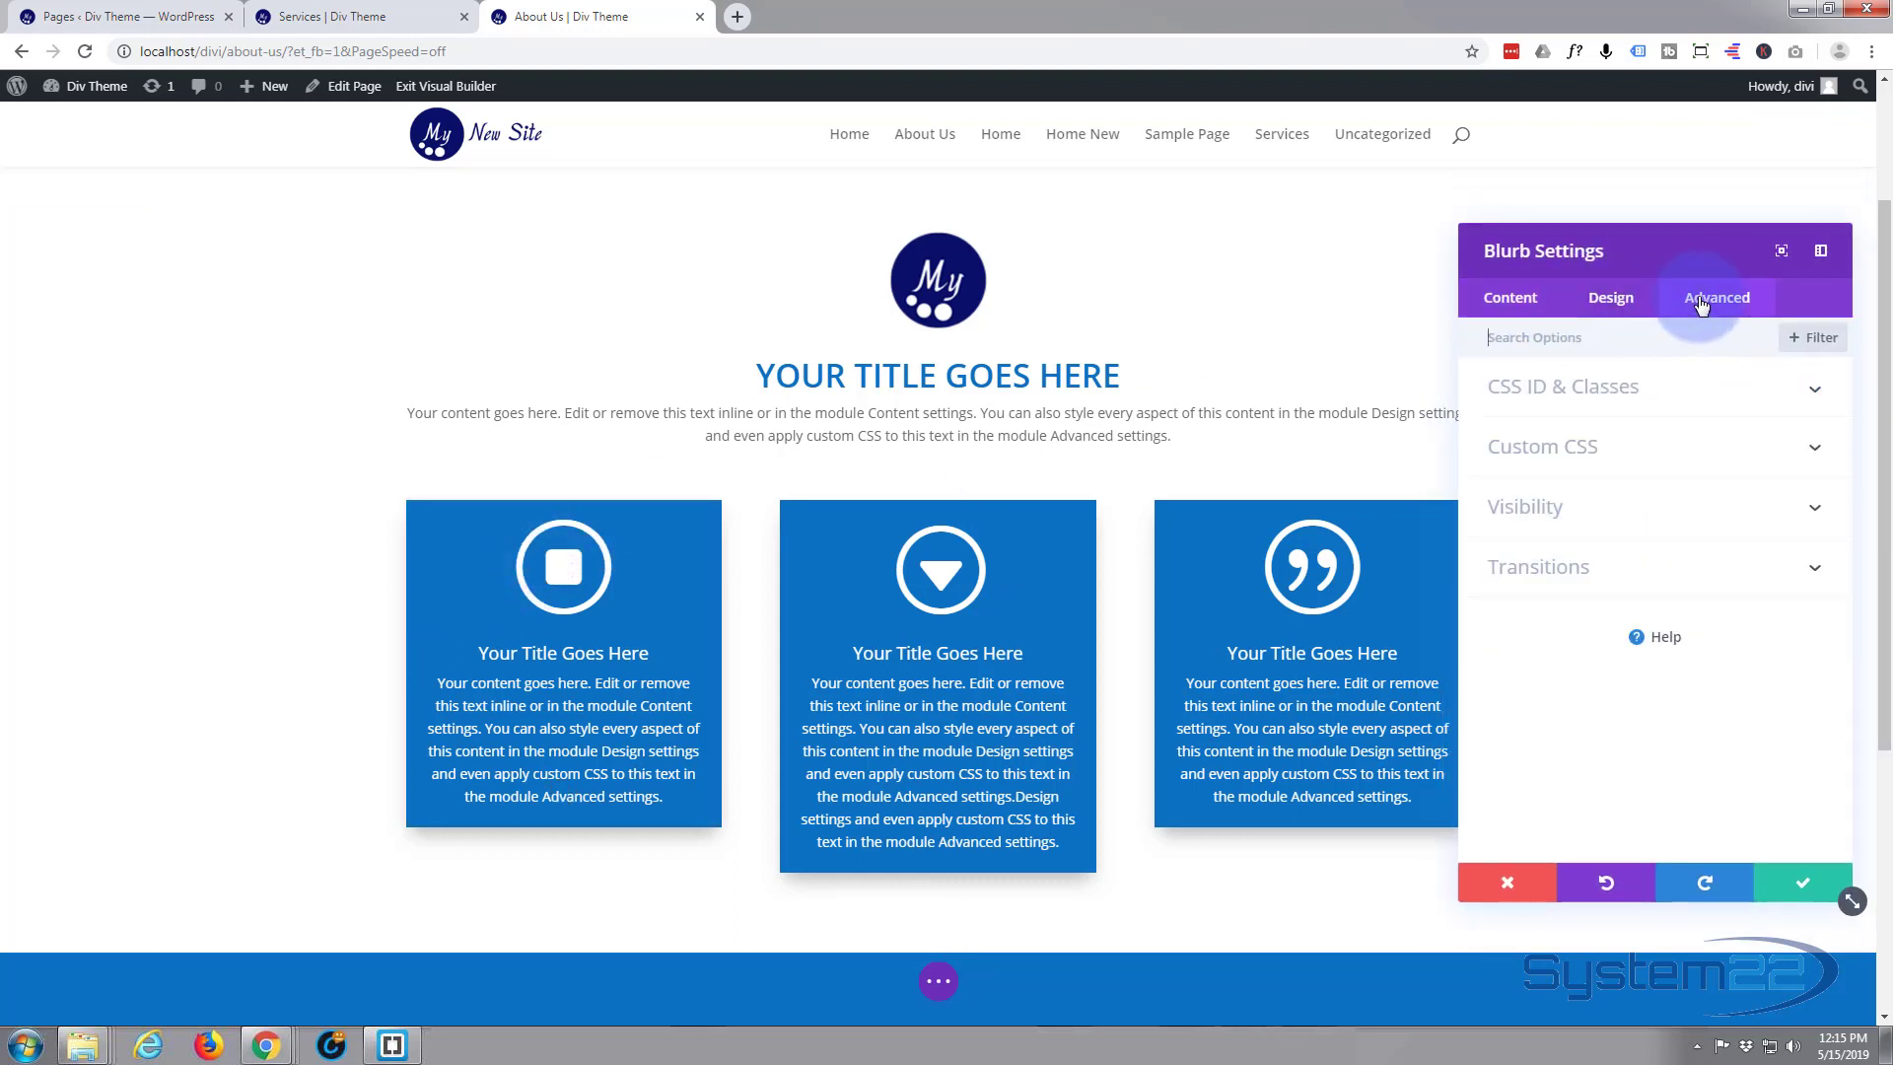
{"action": "left_click", "coordinate": [1673, 446]}
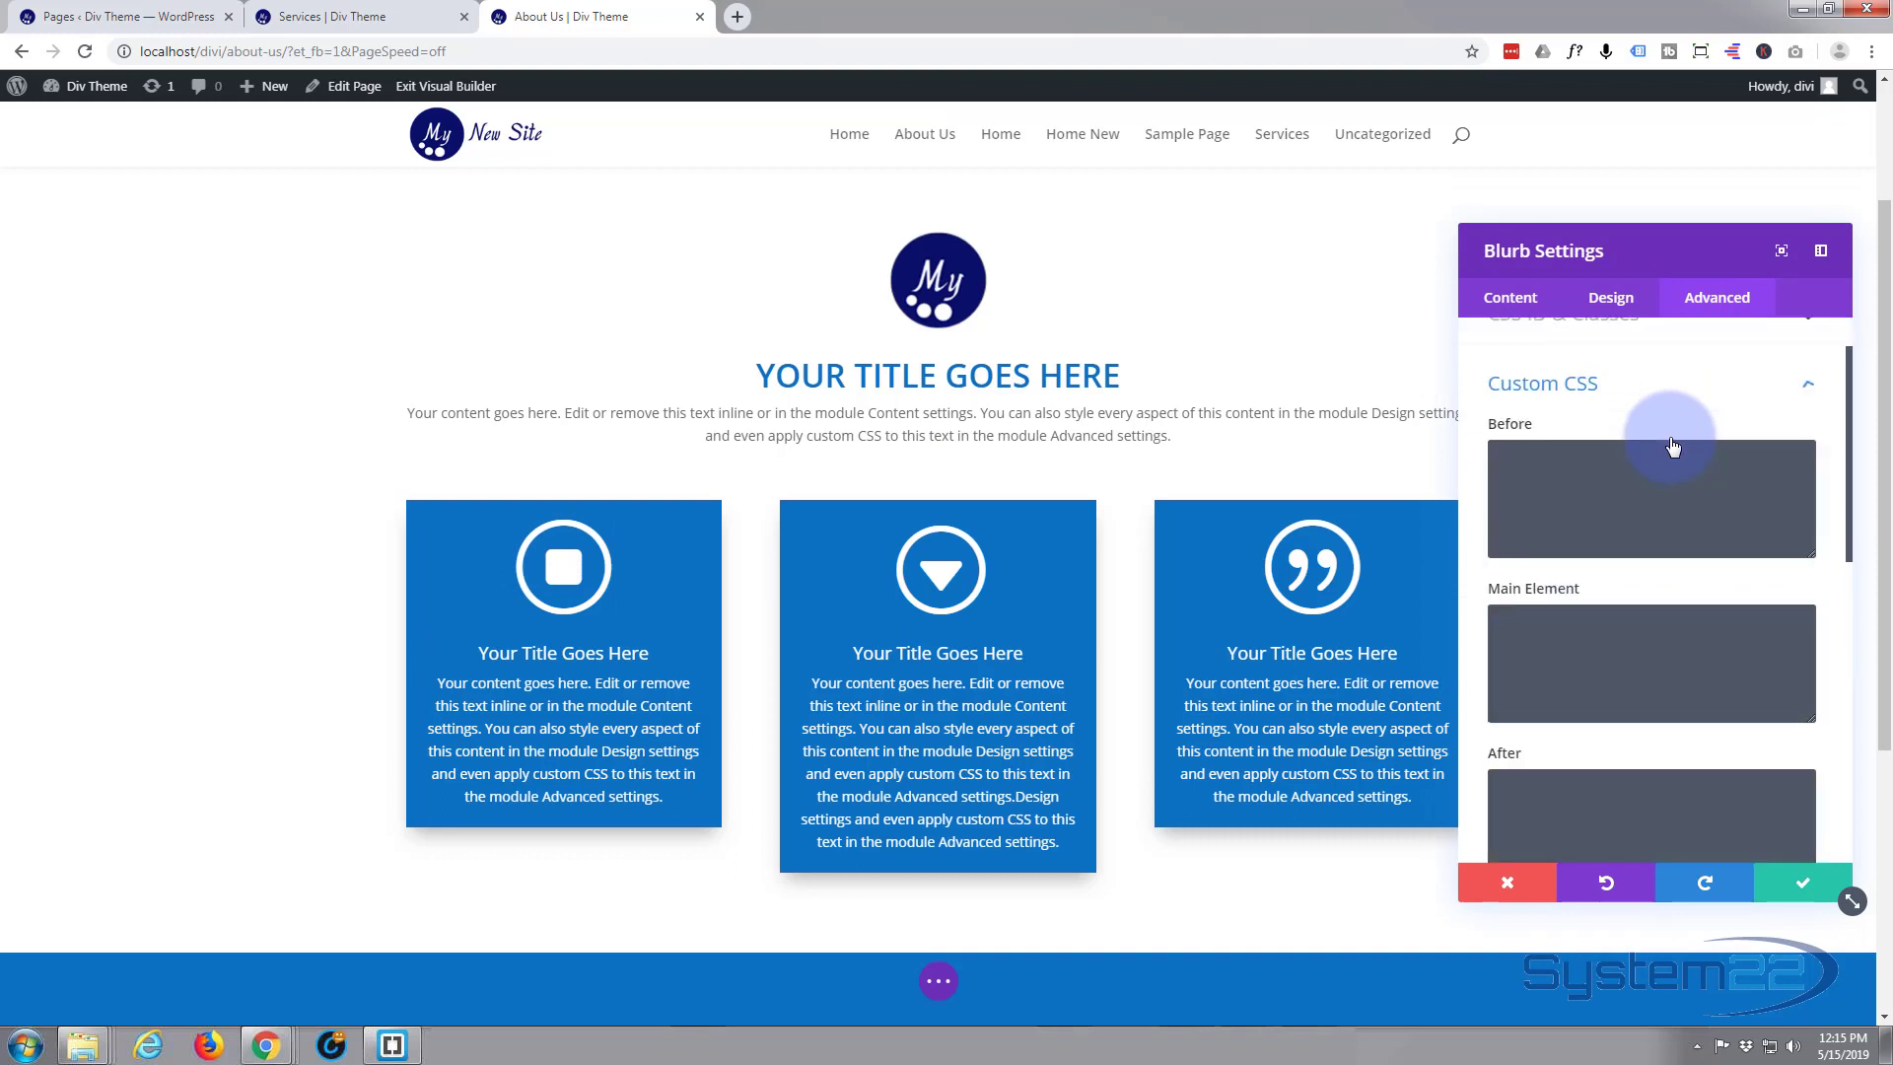
{"action": "left_click", "coordinate": [1573, 613]}
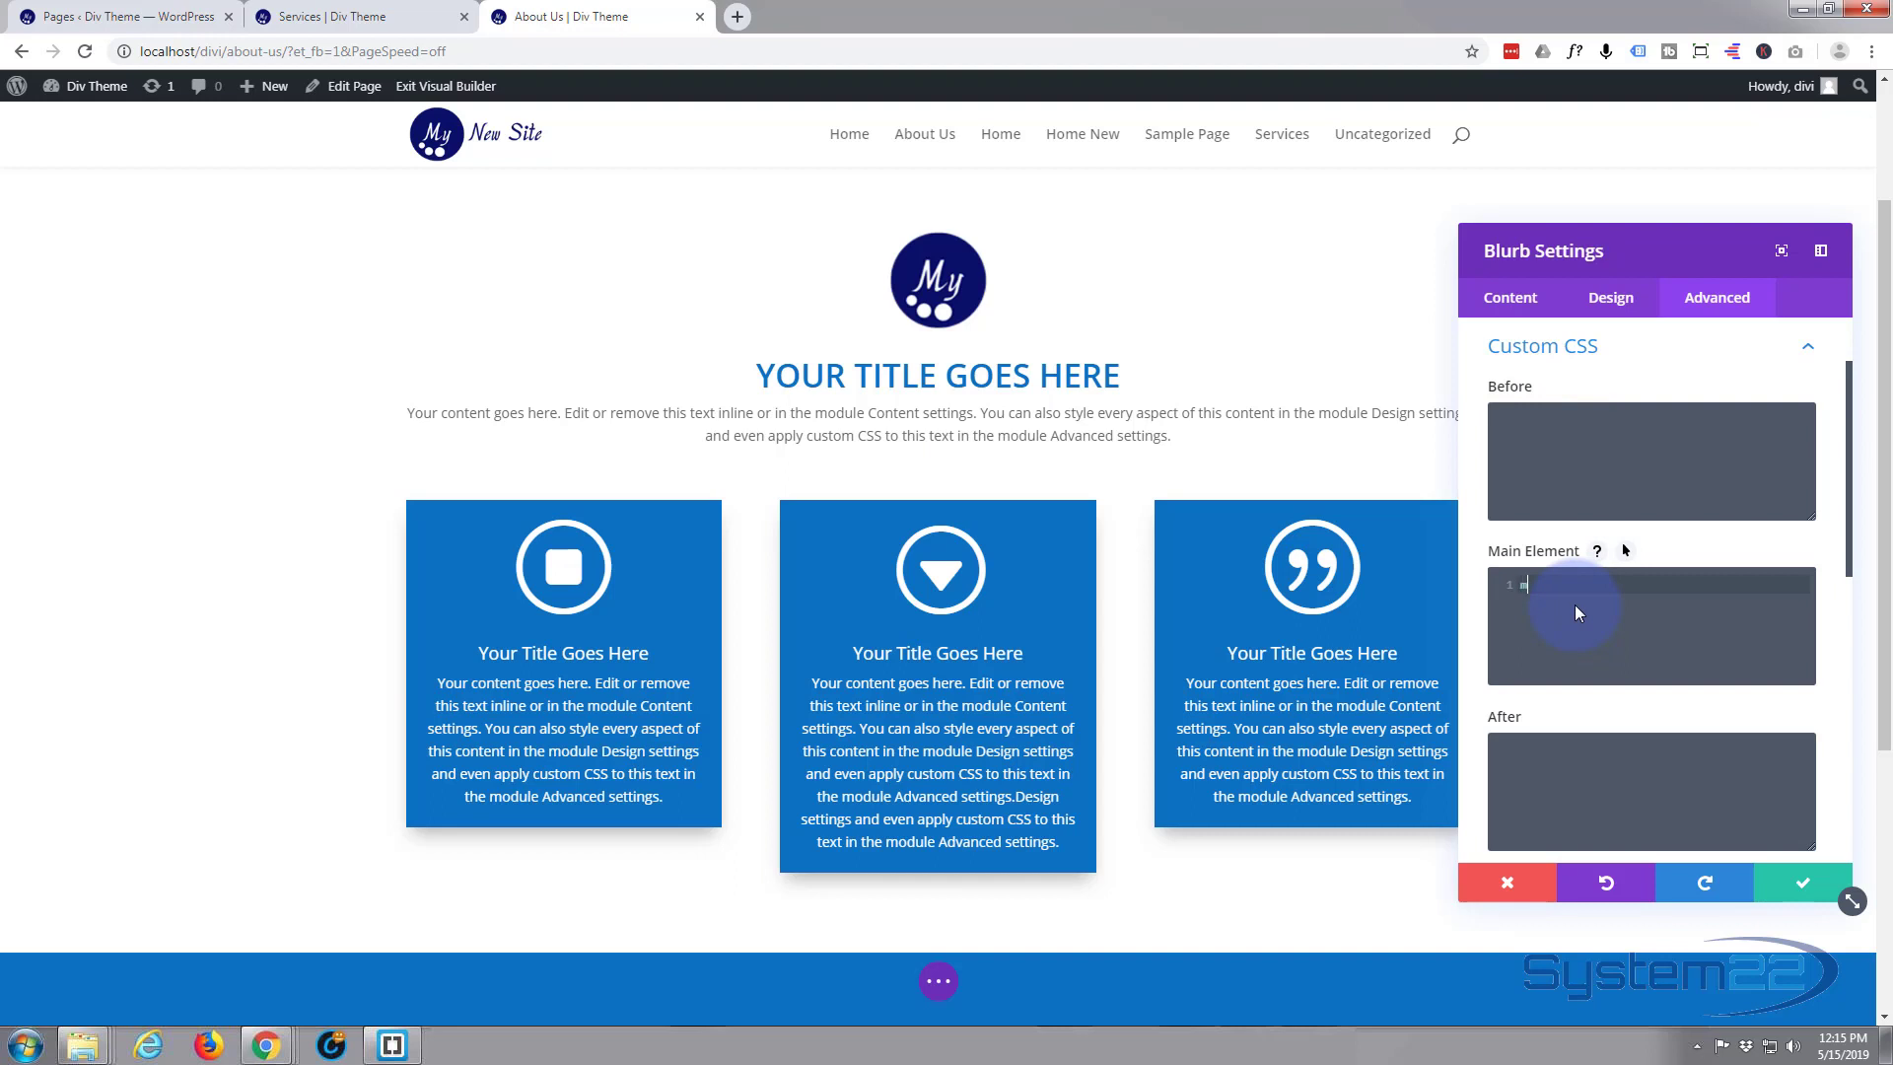
{"action": "type", "text": "min-he"}
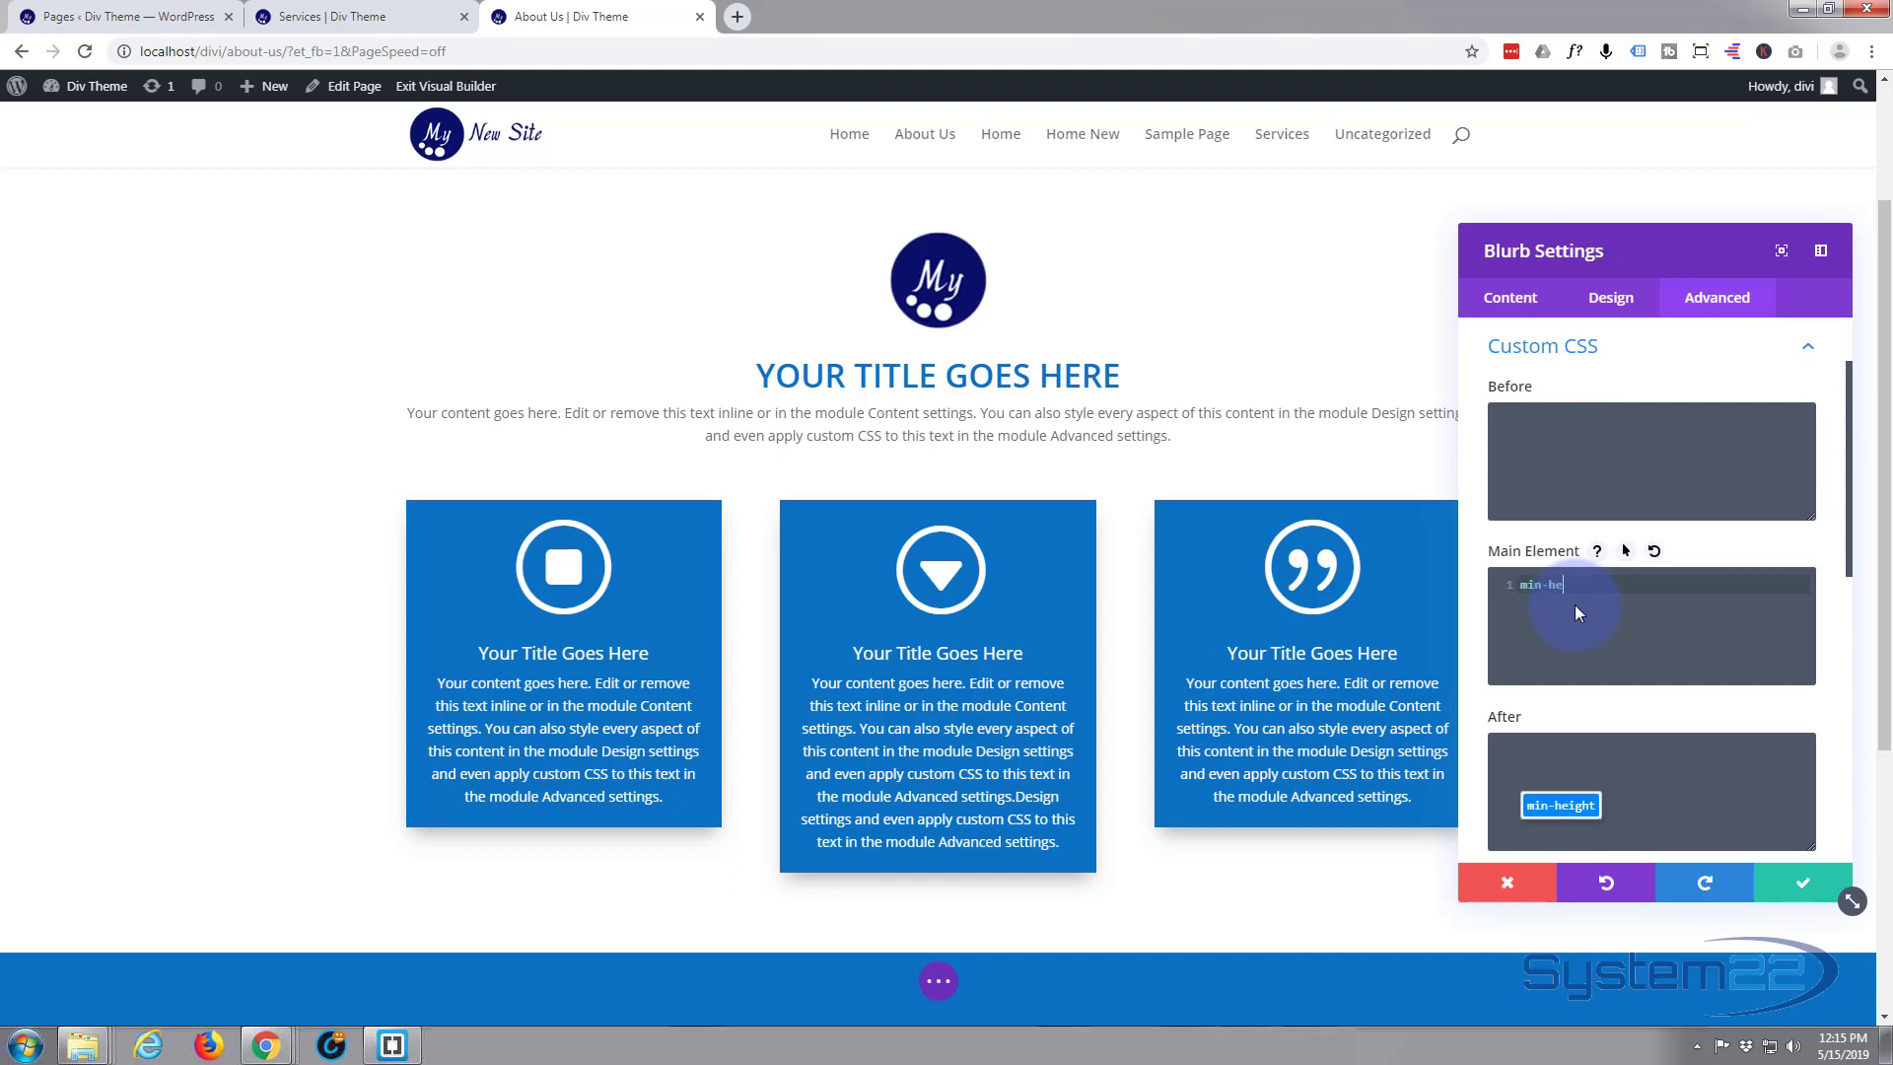
{"action": "type", "text": "ight:"}
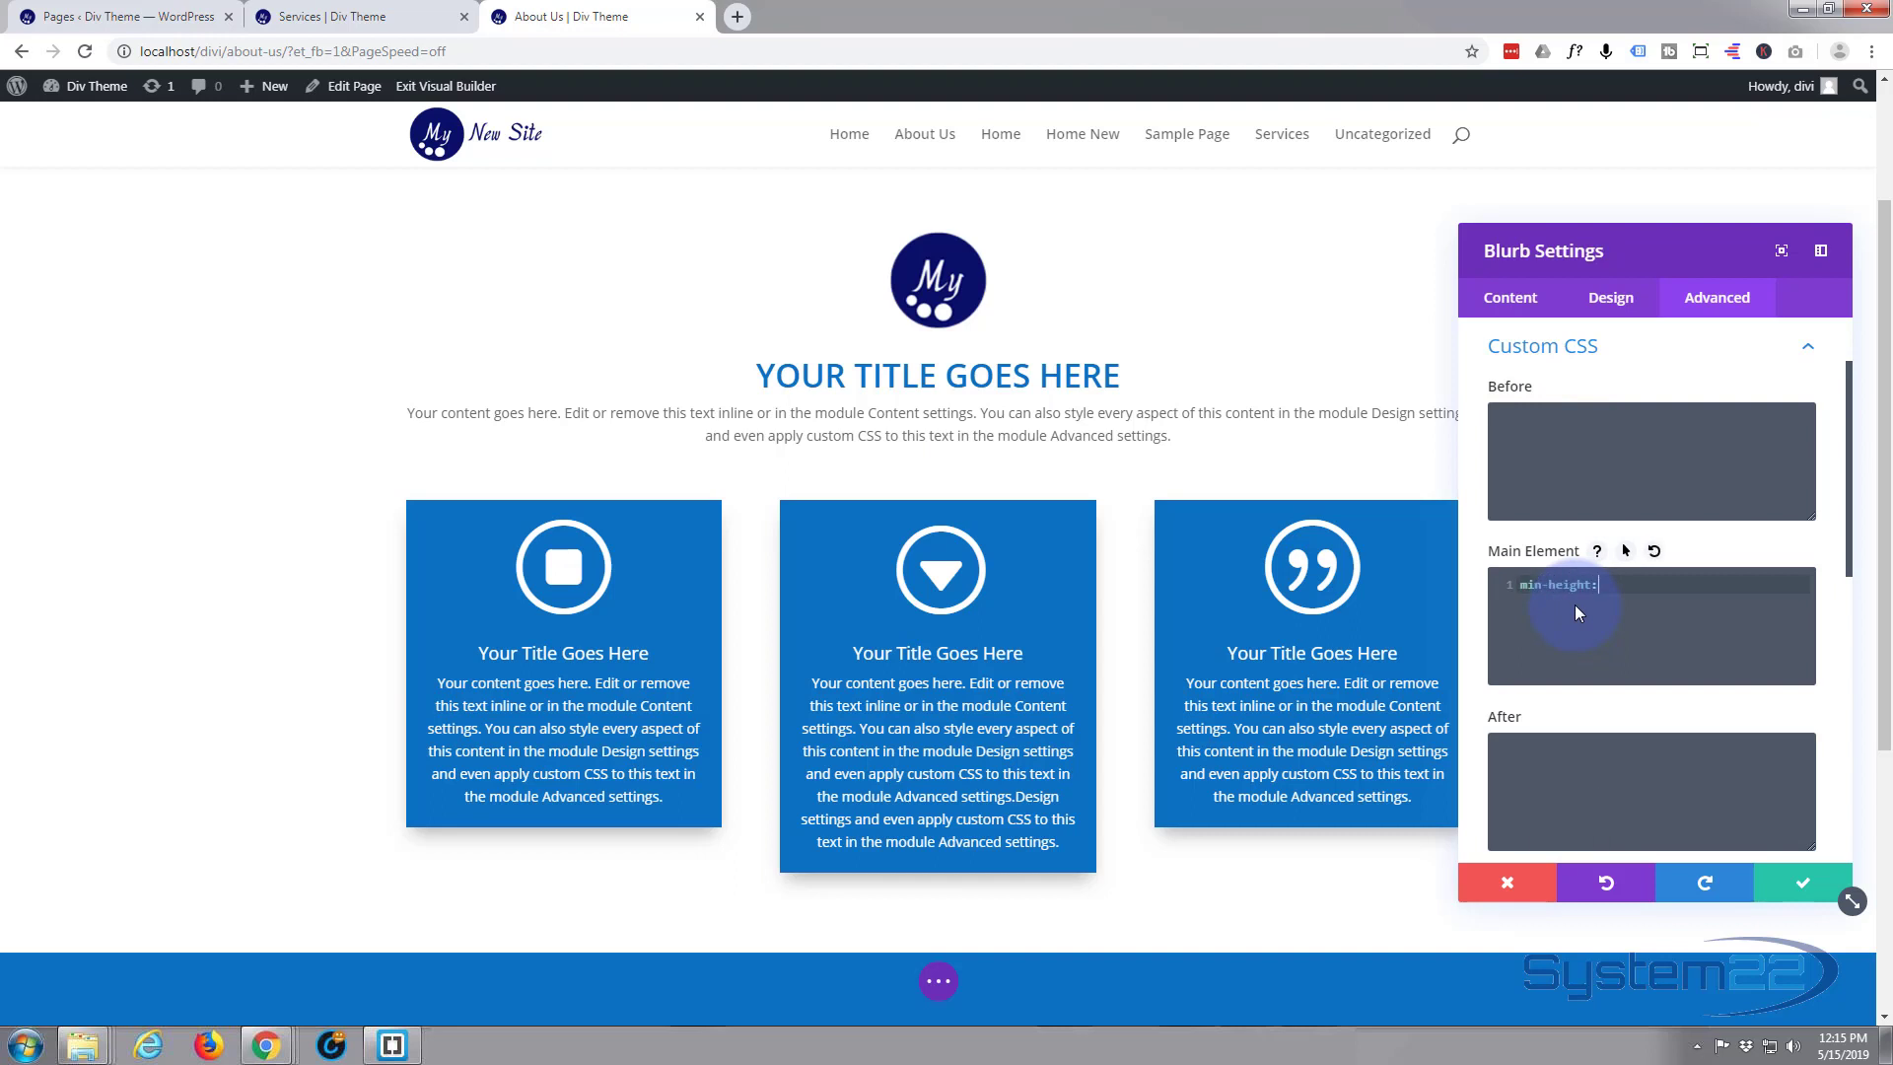
{"action": "type", "text": "400"}
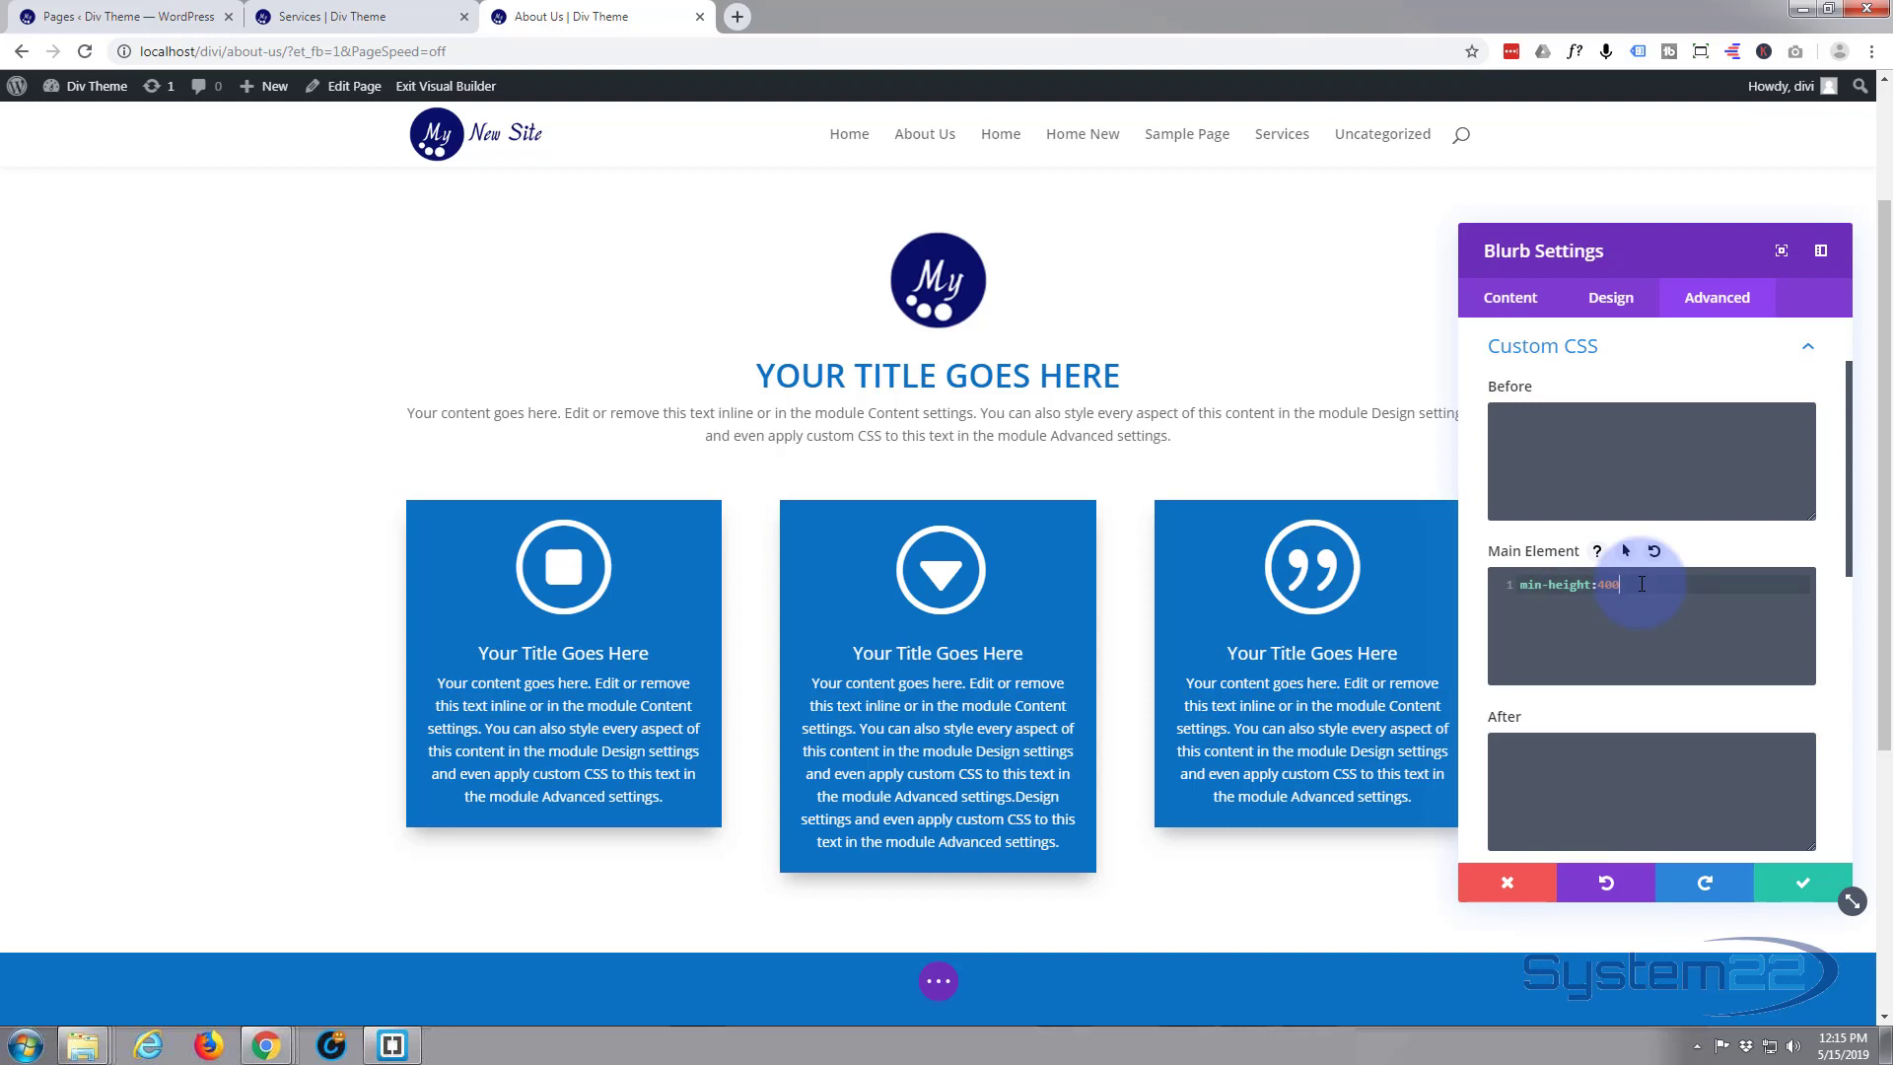
{"action": "type", "text": "px"}
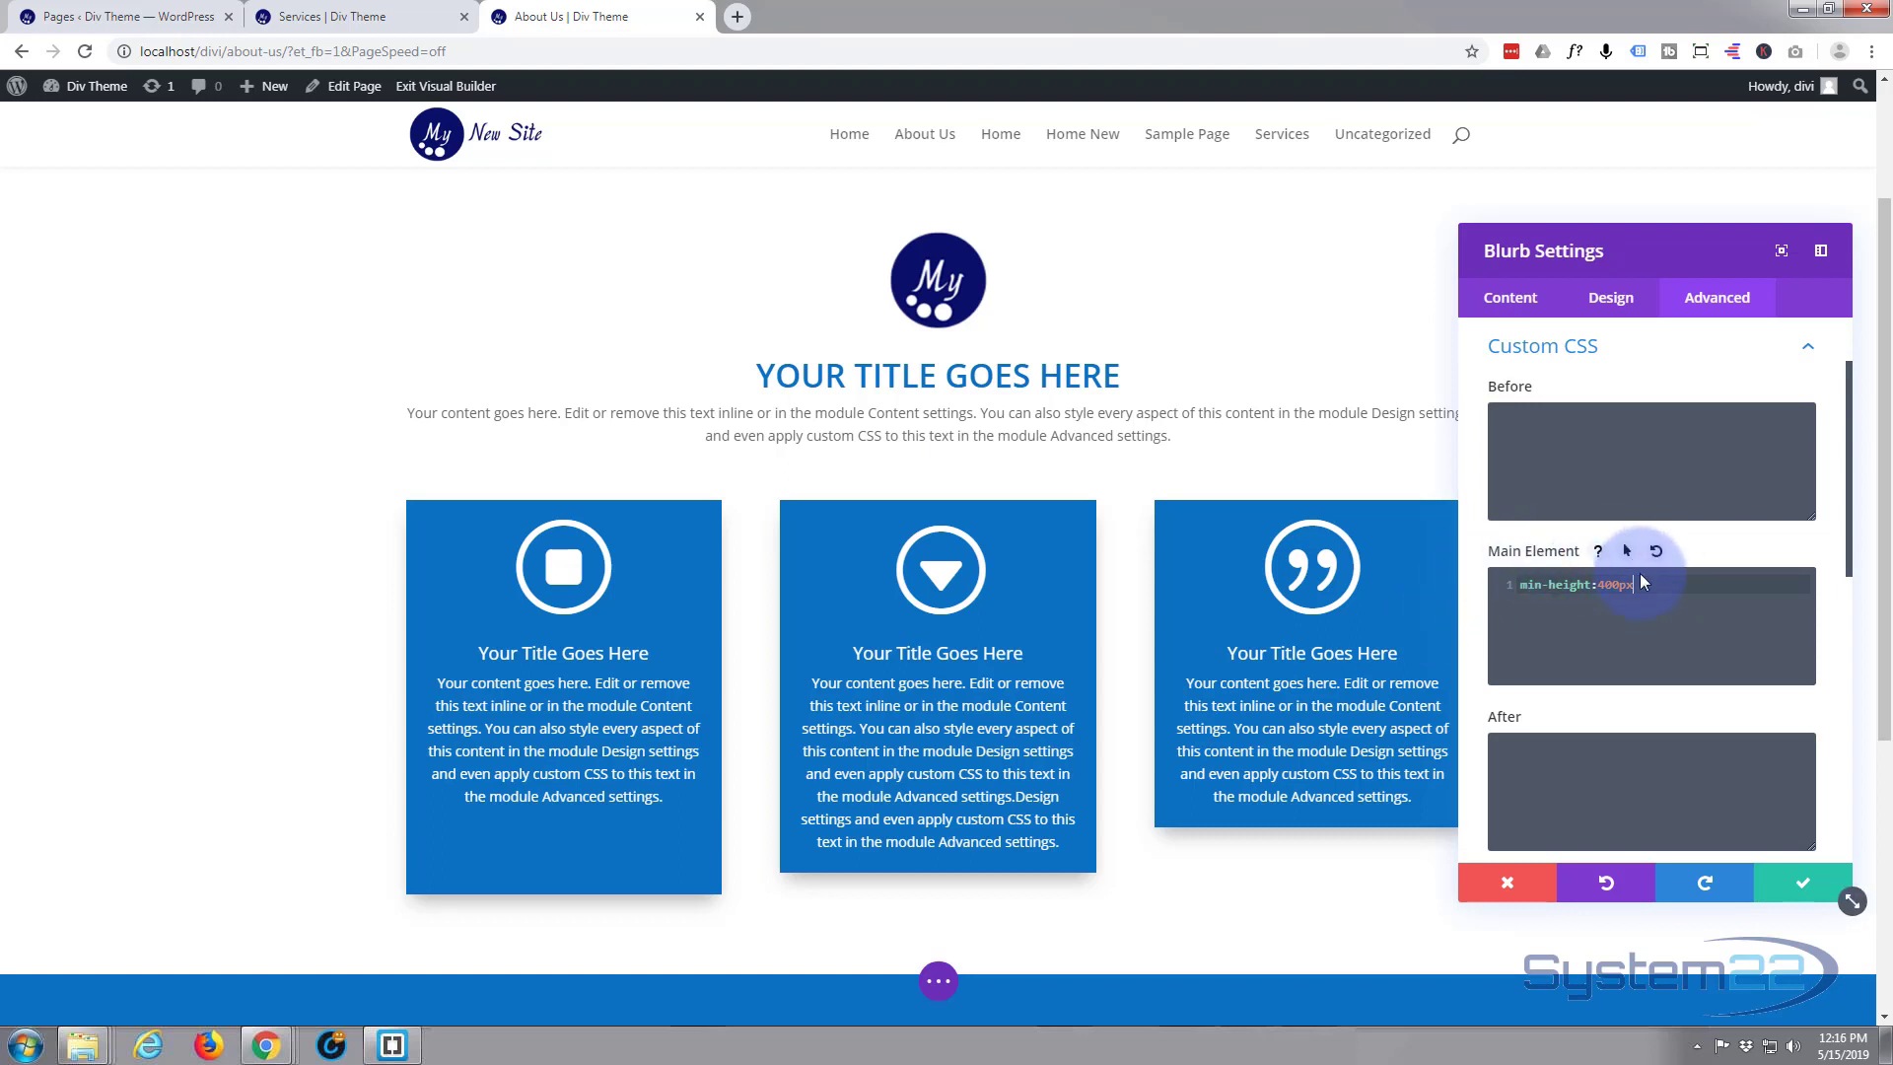
Change the first blurb's min-height to 380px, copy the CSS declaration and save the module
{"action": "left_click_drag", "start_coordinate": [1599, 587], "coordinate": [1614, 588]}
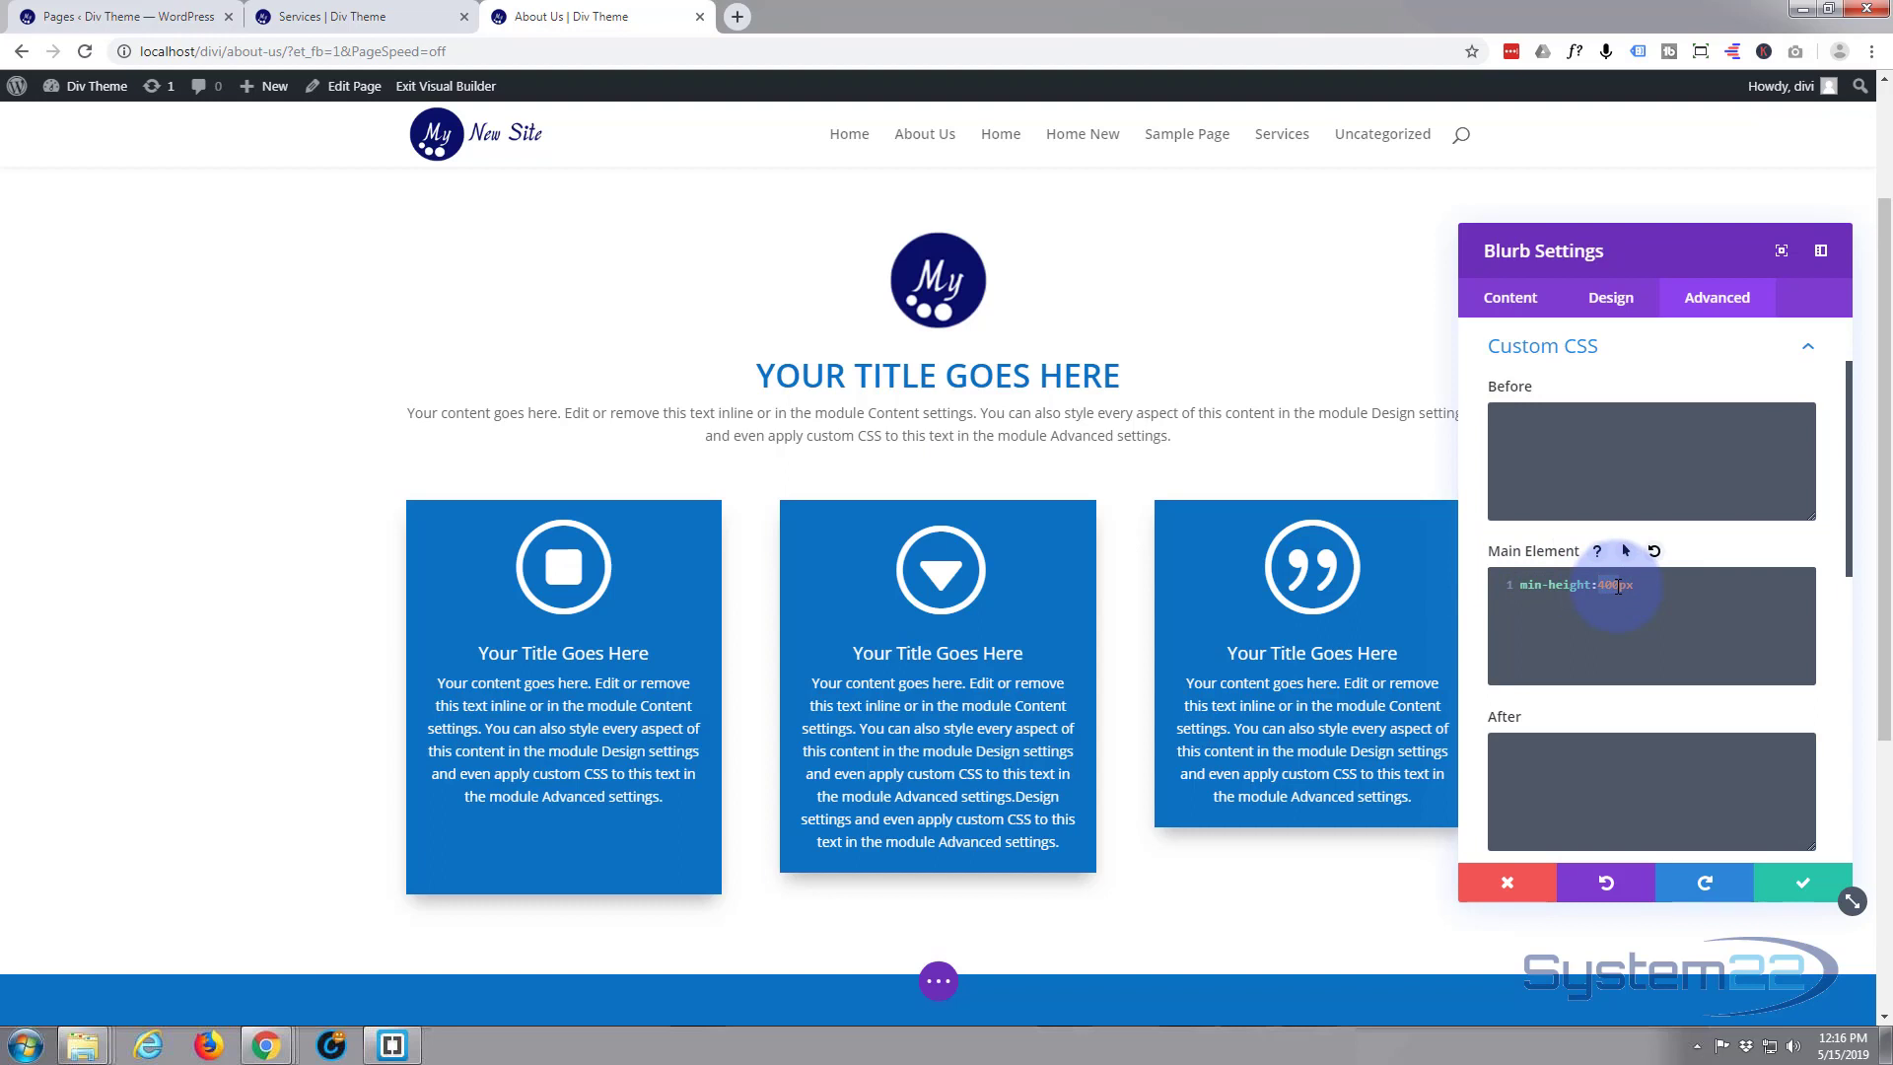
{"action": "type", "text": "38"}
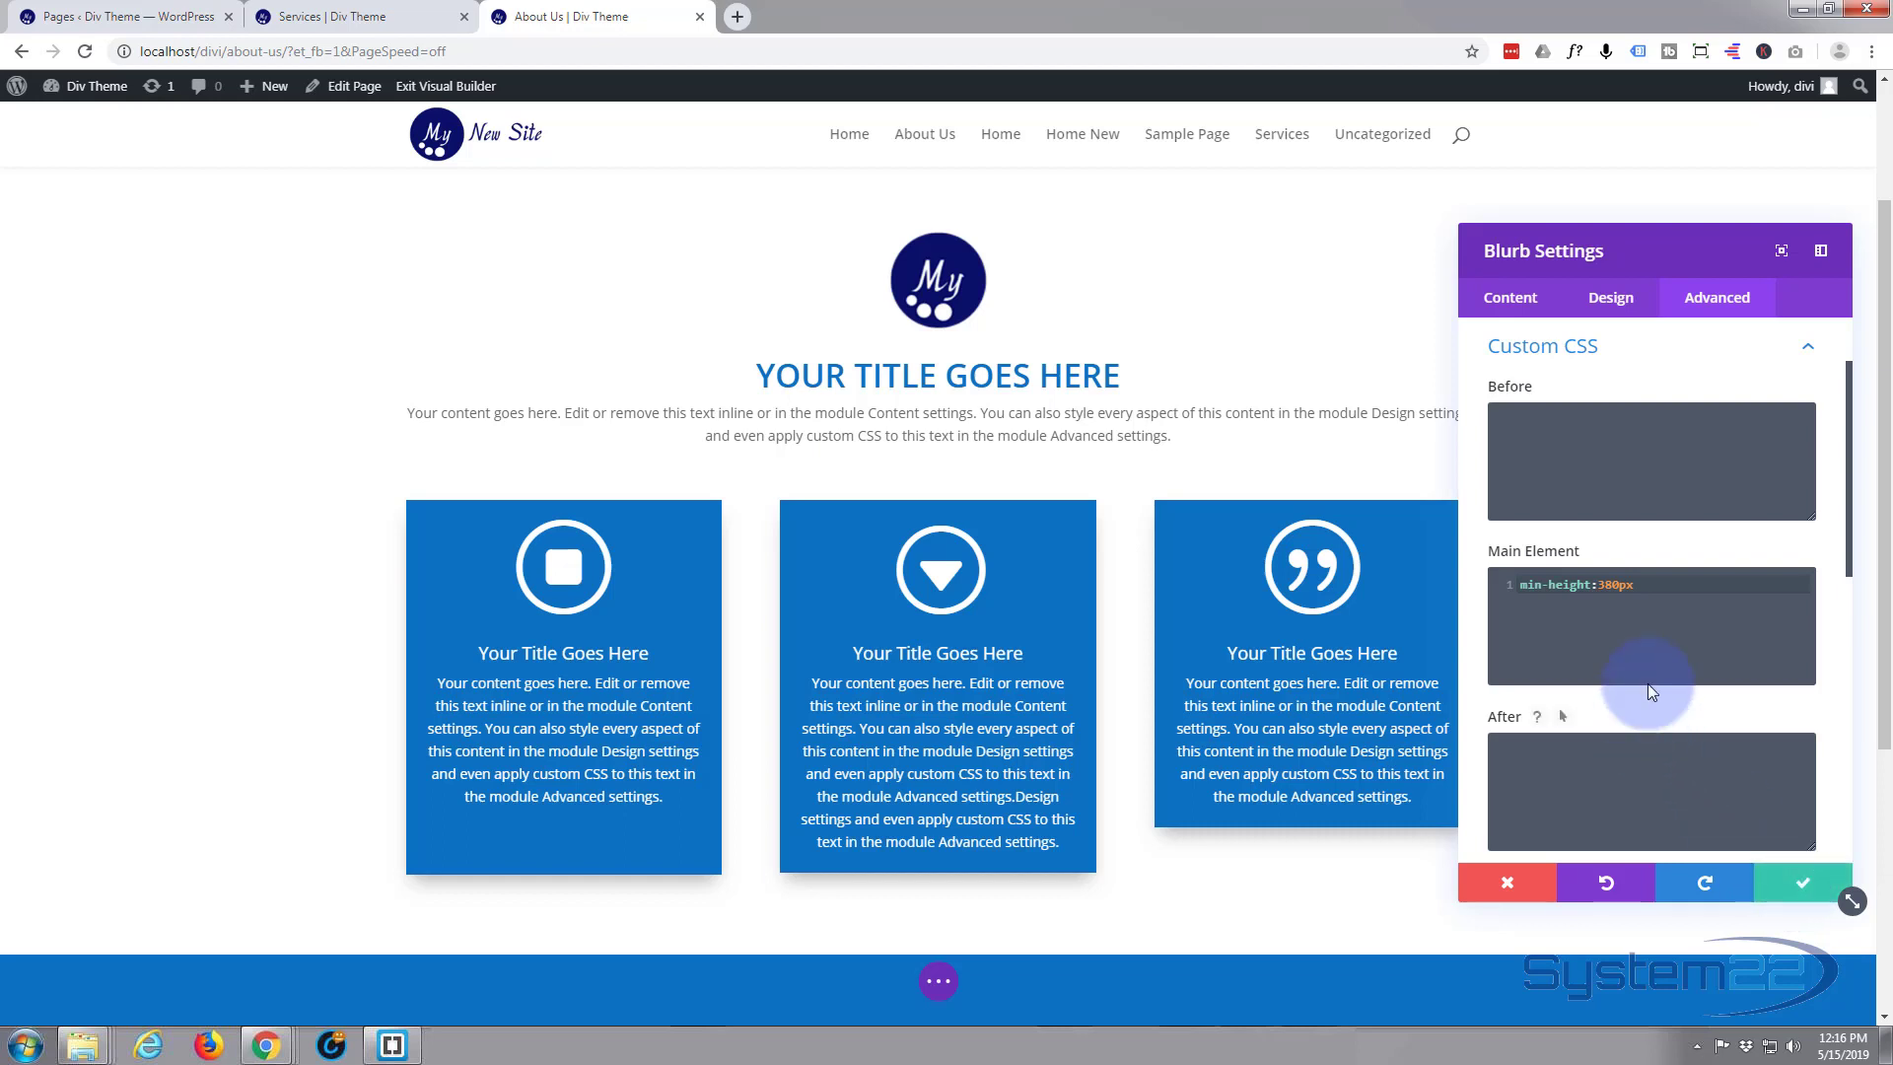
{"action": "left_click_drag", "start_coordinate": [1656, 584], "coordinate": [1516, 589]}
{"action": "key", "text": "ctrl+c"}
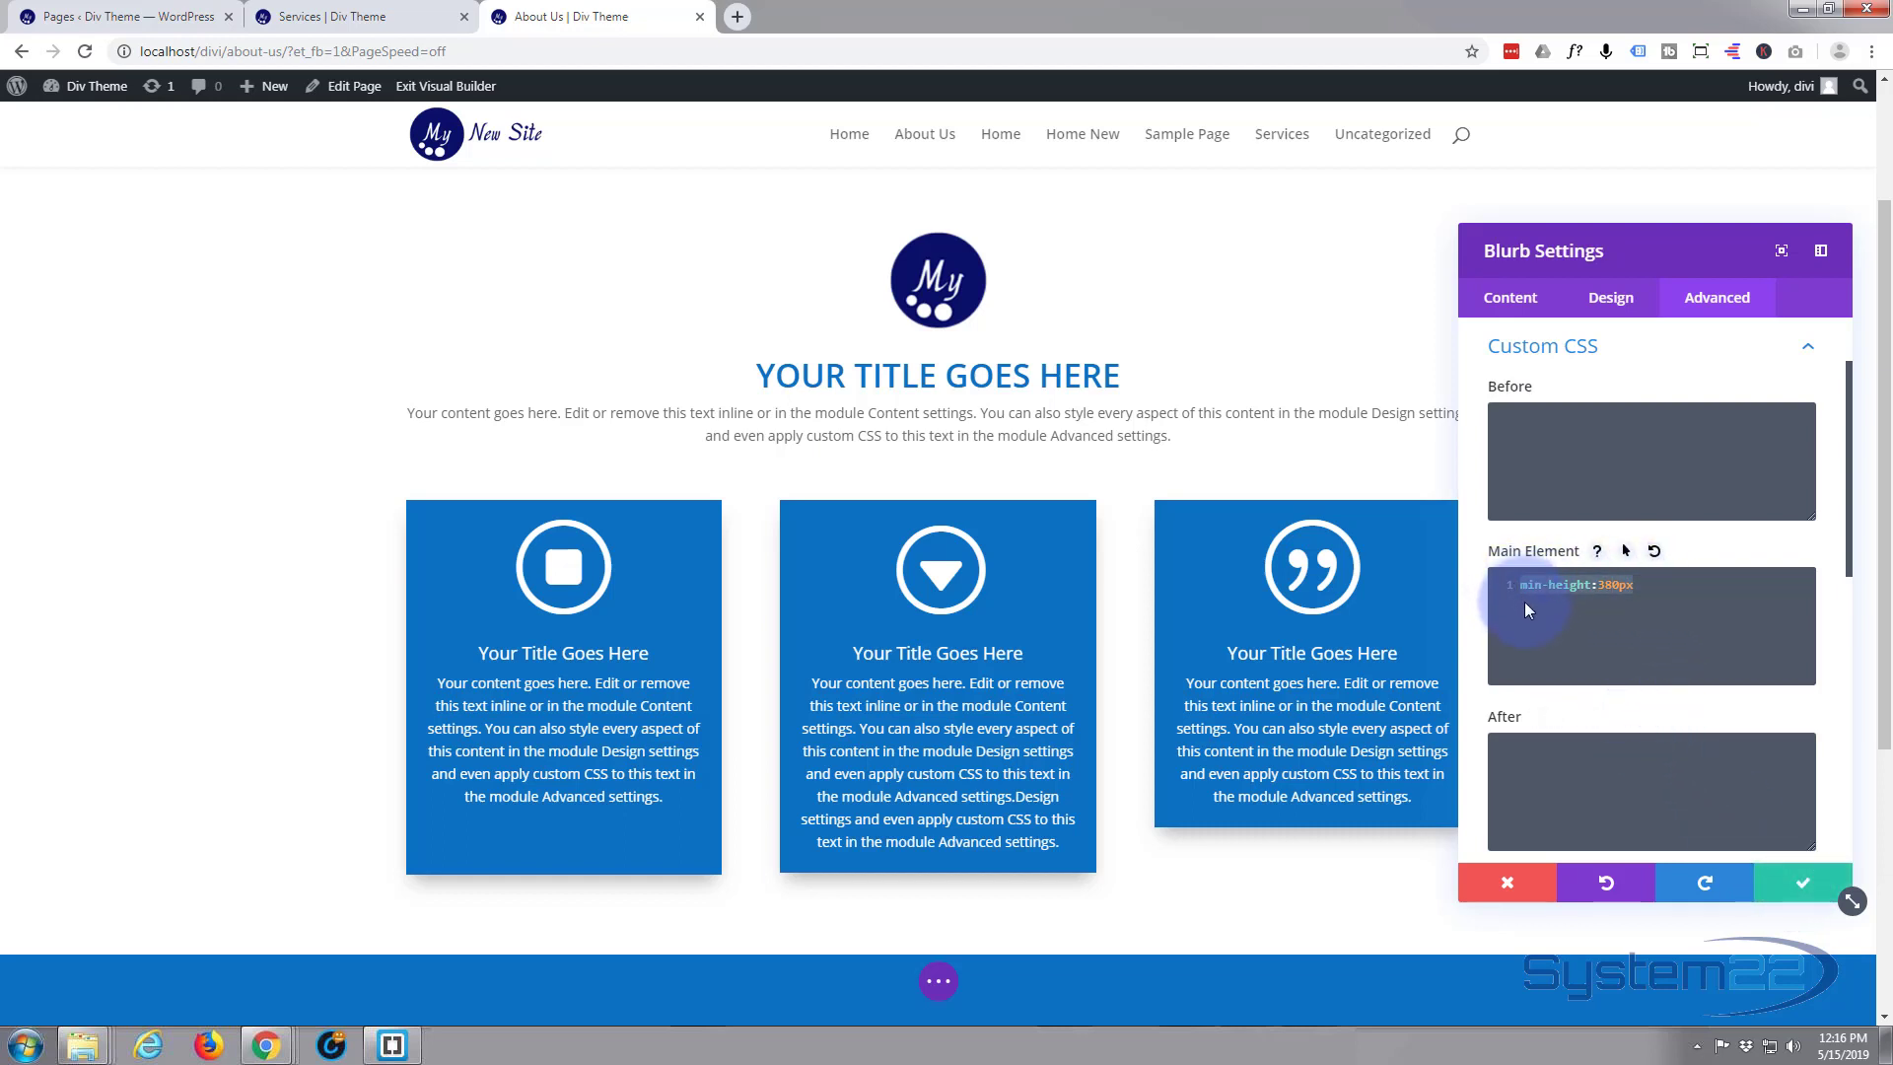
{"action": "left_click", "coordinate": [1810, 887]}
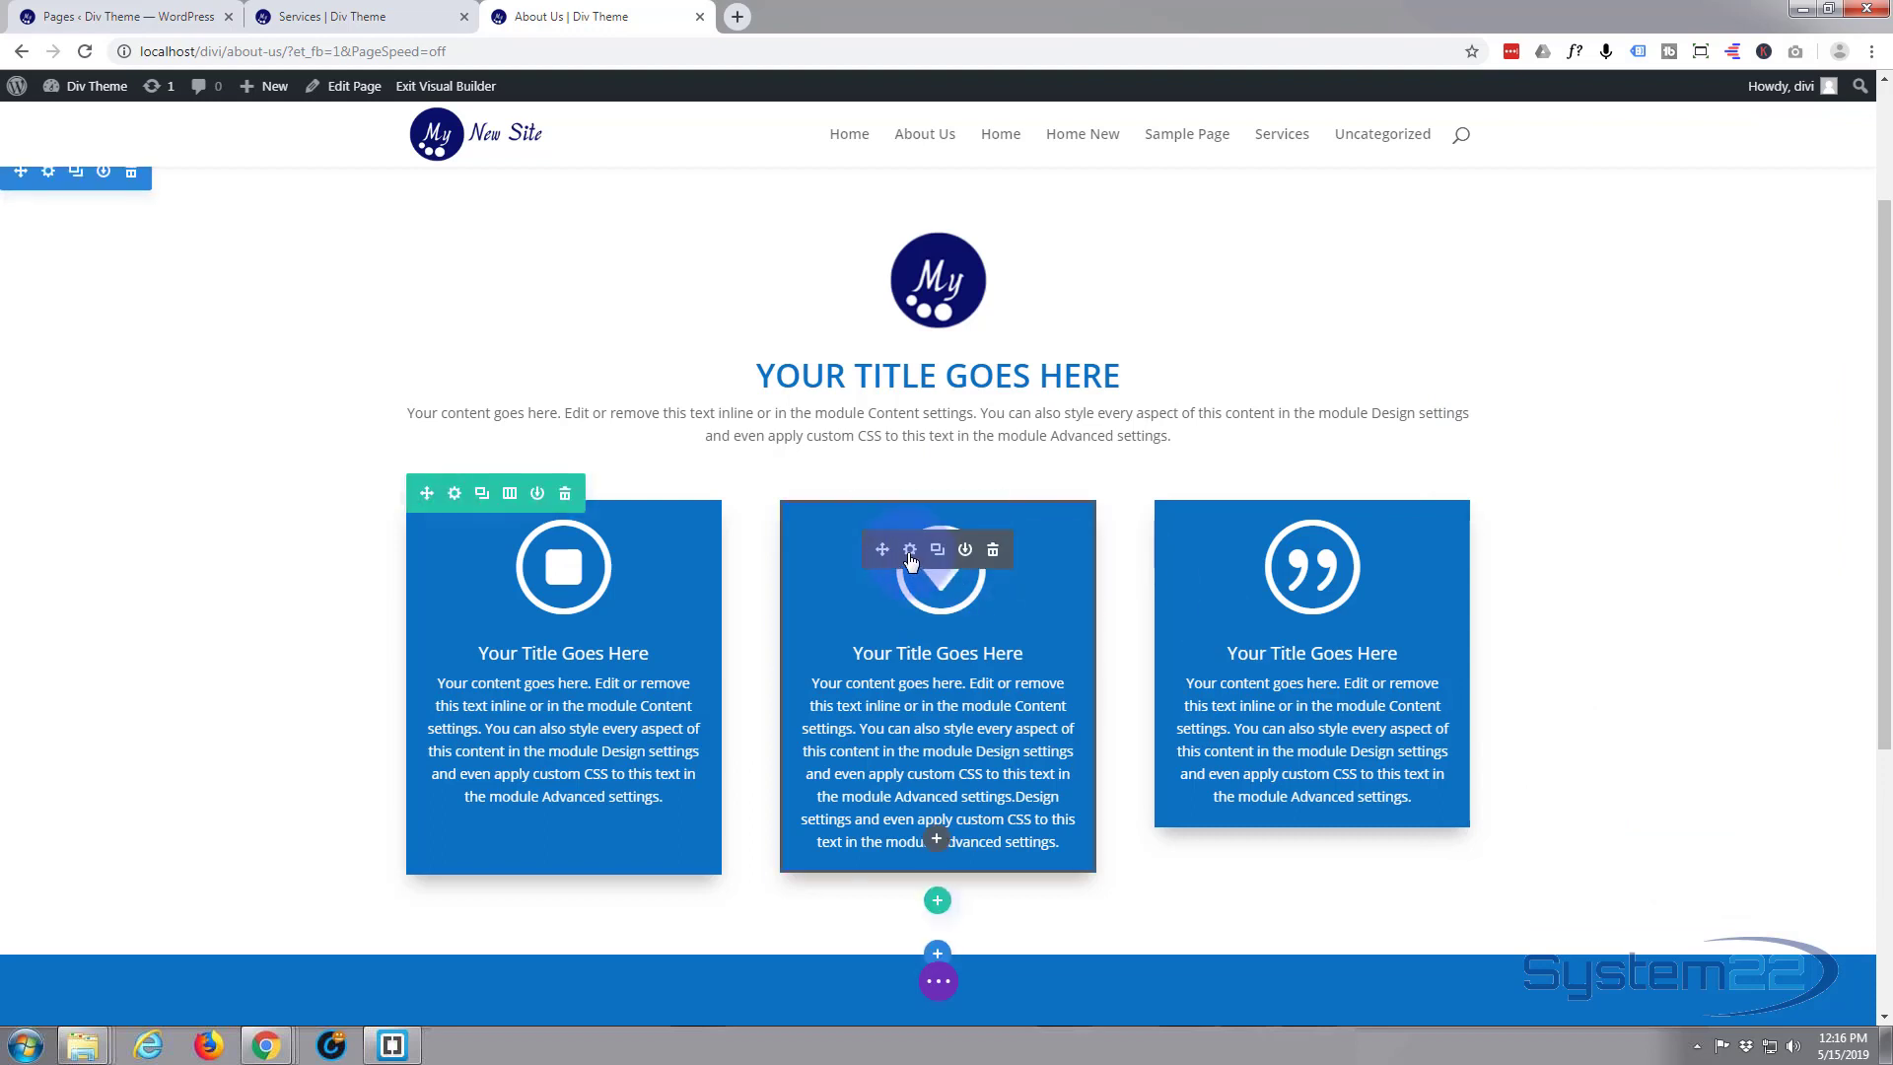
Paste the copied min-height:380px rule into the middle blurb's main element custom CSS and save the module
{"action": "left_click", "coordinate": [910, 550]}
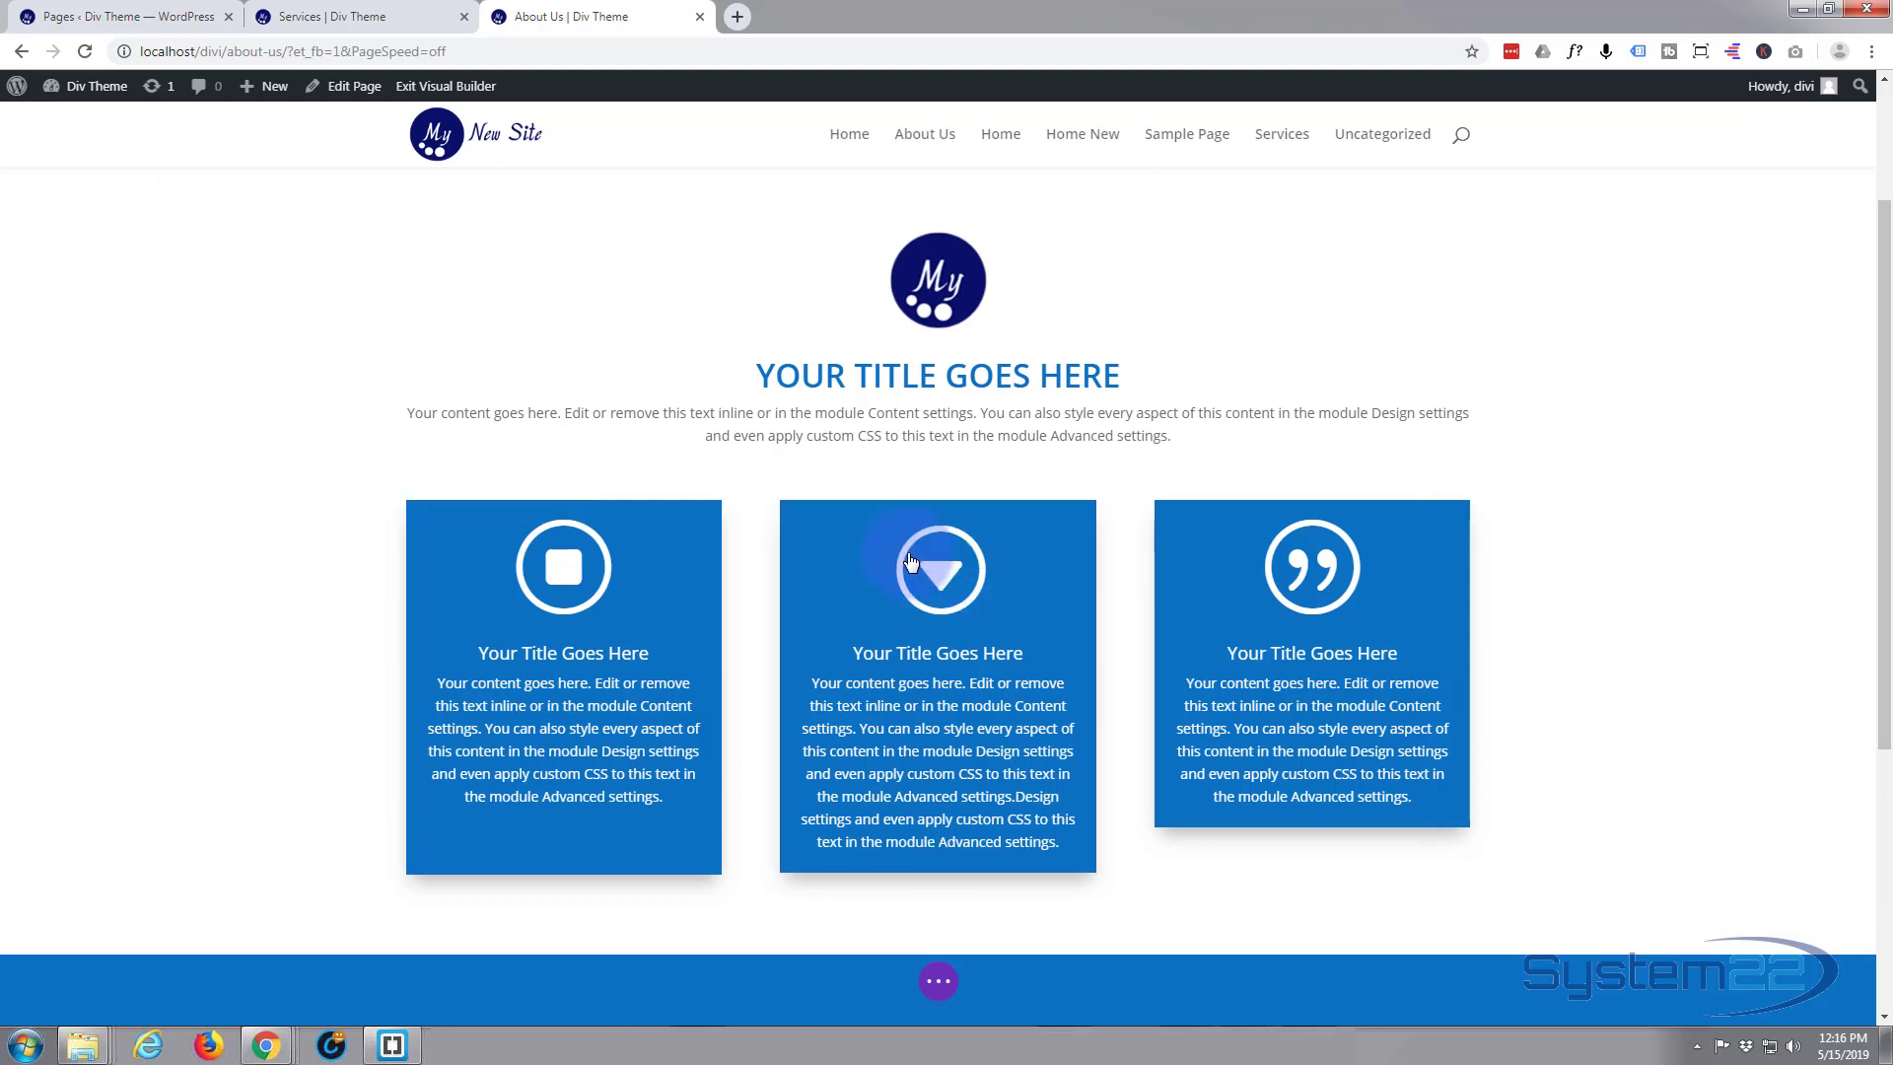
{"action": "left_click", "coordinate": [1713, 299]}
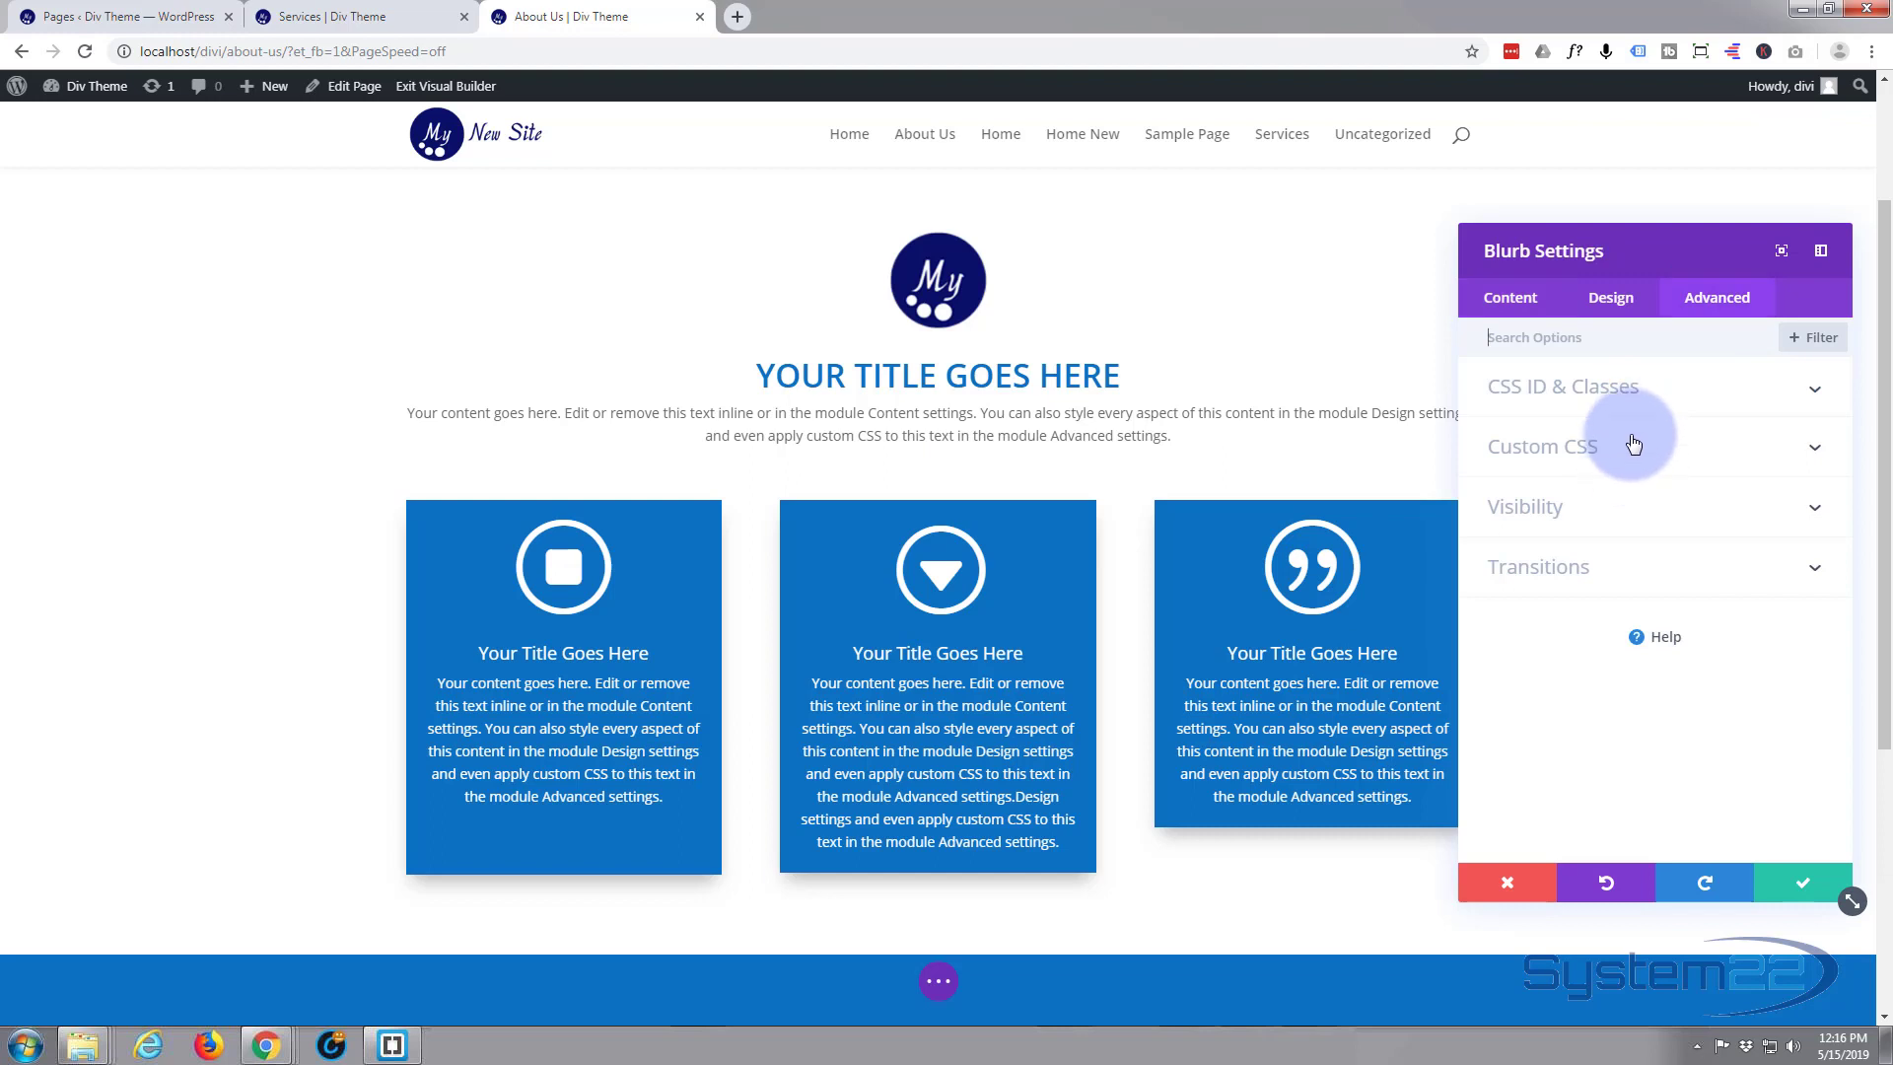
{"action": "left_click", "coordinate": [1634, 437]}
{"action": "left_click", "coordinate": [1569, 675]}
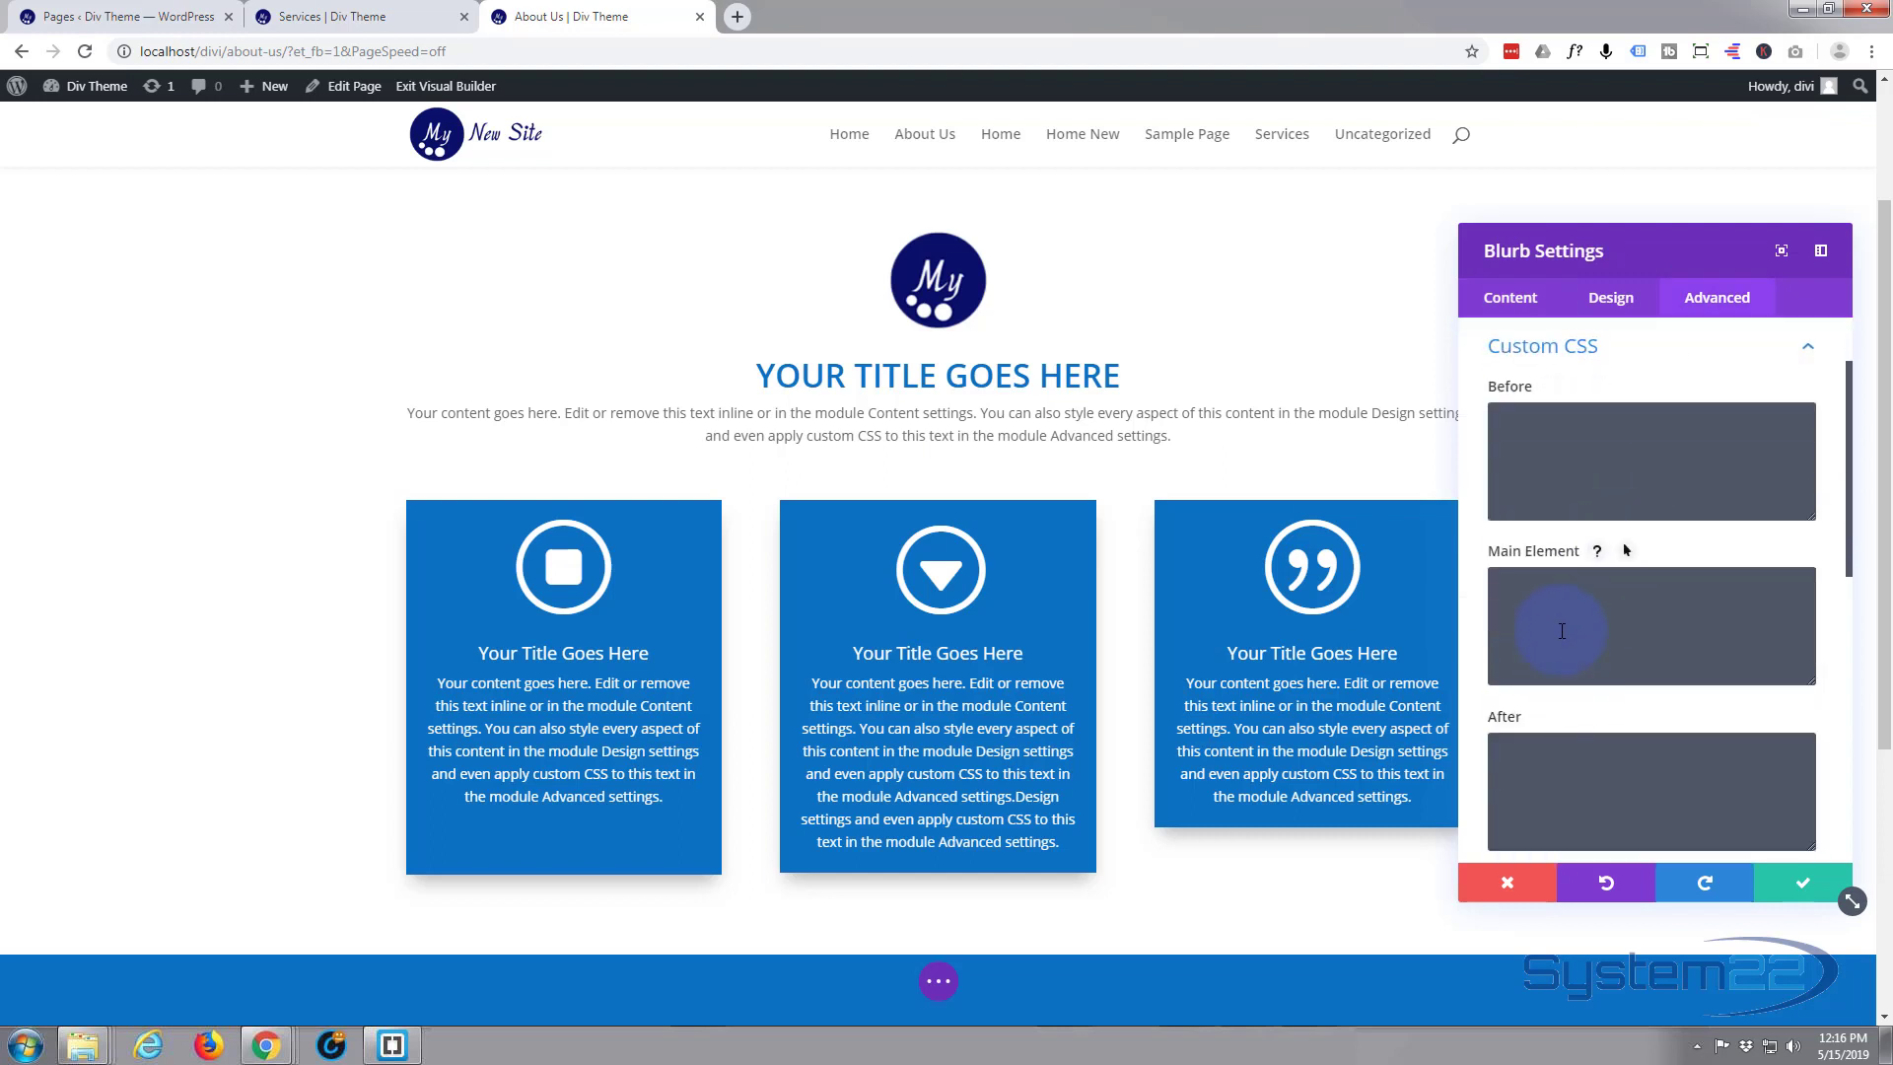
{"action": "key", "text": "ctrl+v"}
{"action": "left_click", "coordinate": [1800, 882]}
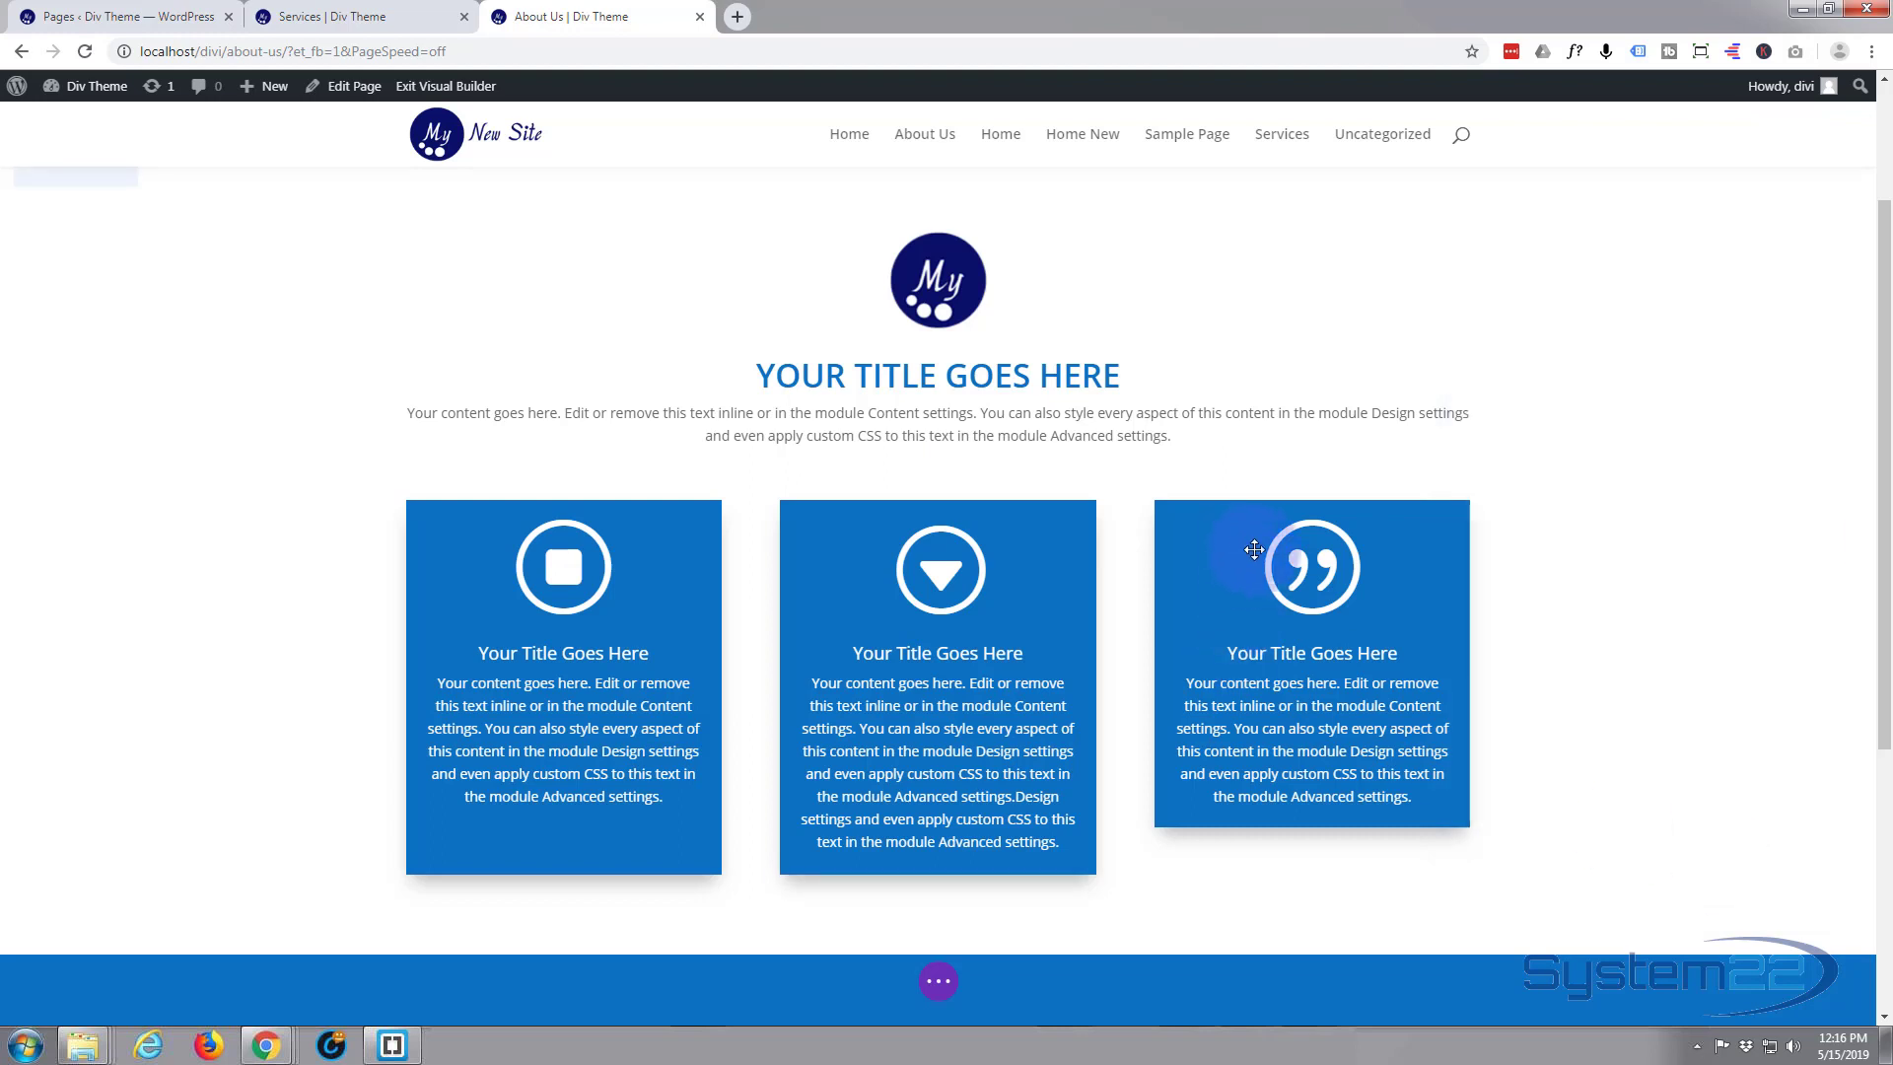
Paste the same min-height:380px rule into the third blurb's main element custom CSS and save the module
{"action": "left_click", "coordinate": [1284, 552]}
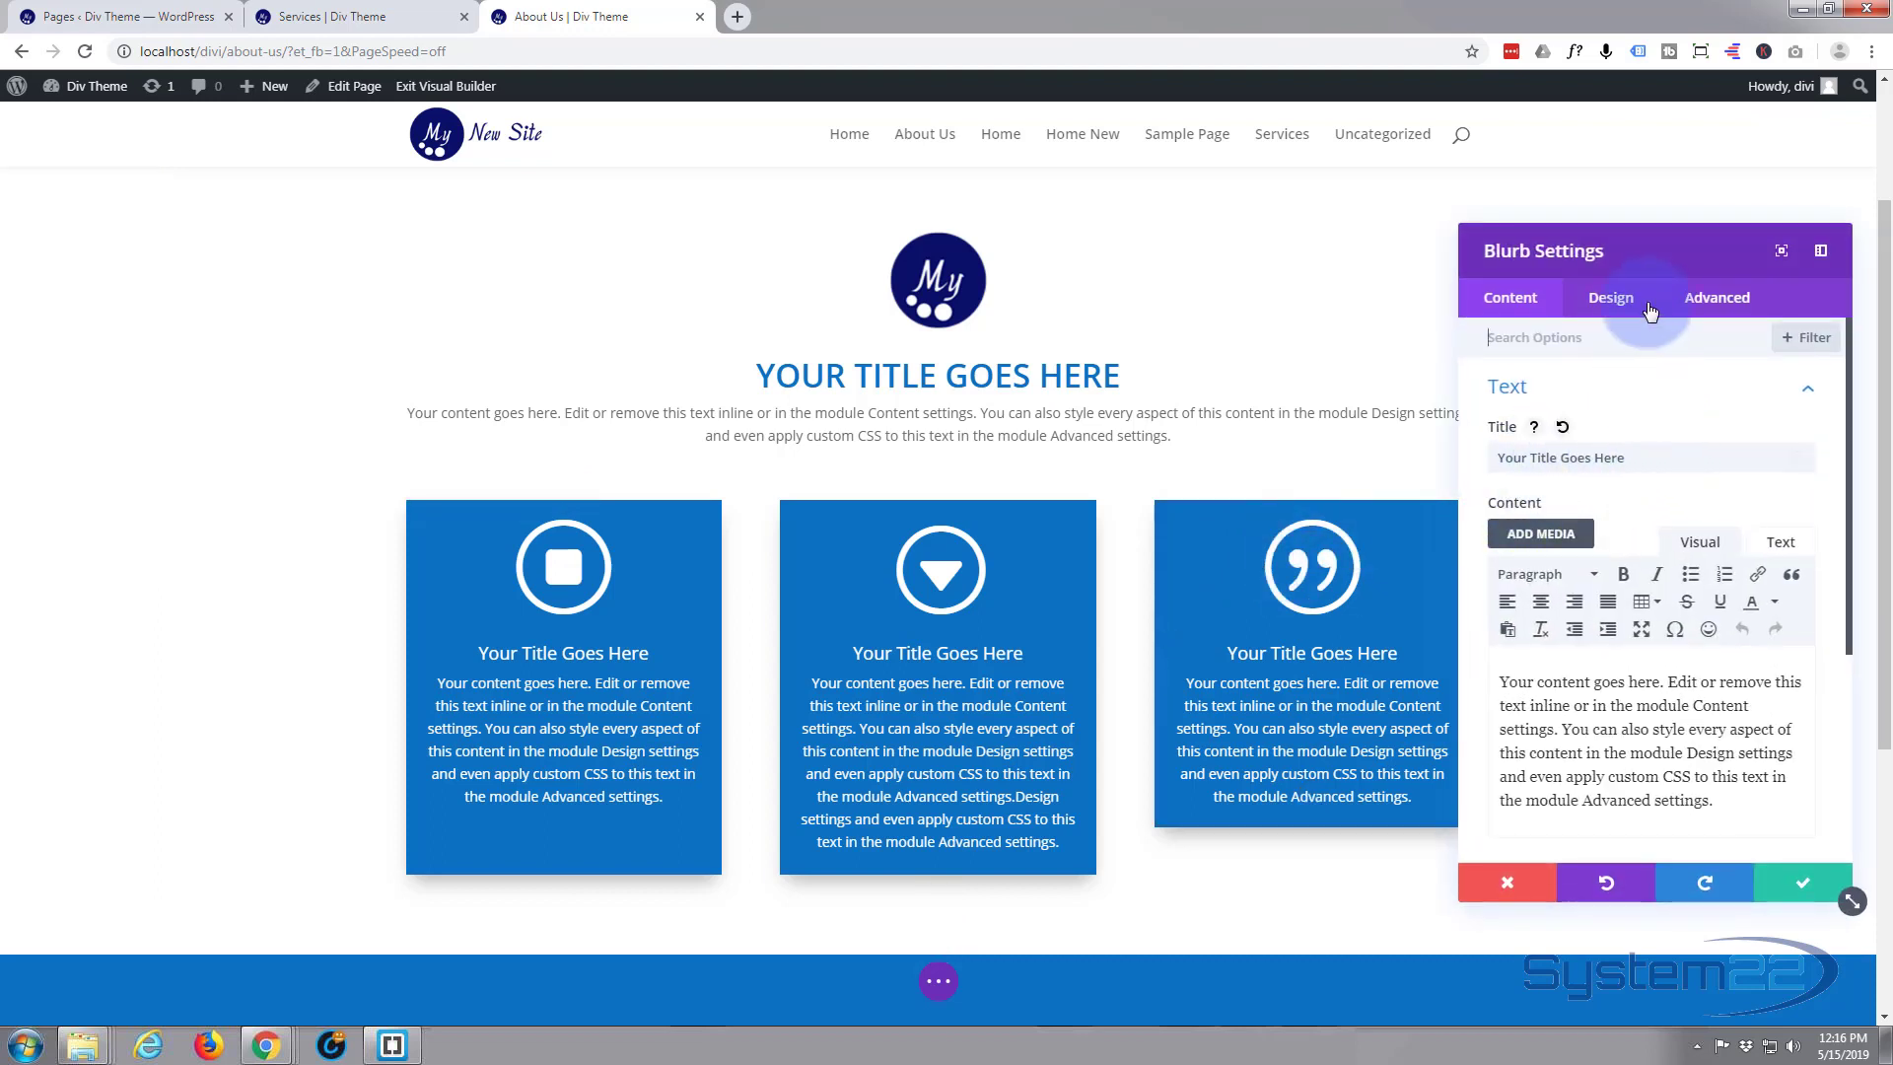
{"action": "left_click", "coordinate": [1714, 298]}
{"action": "left_click", "coordinate": [1635, 456]}
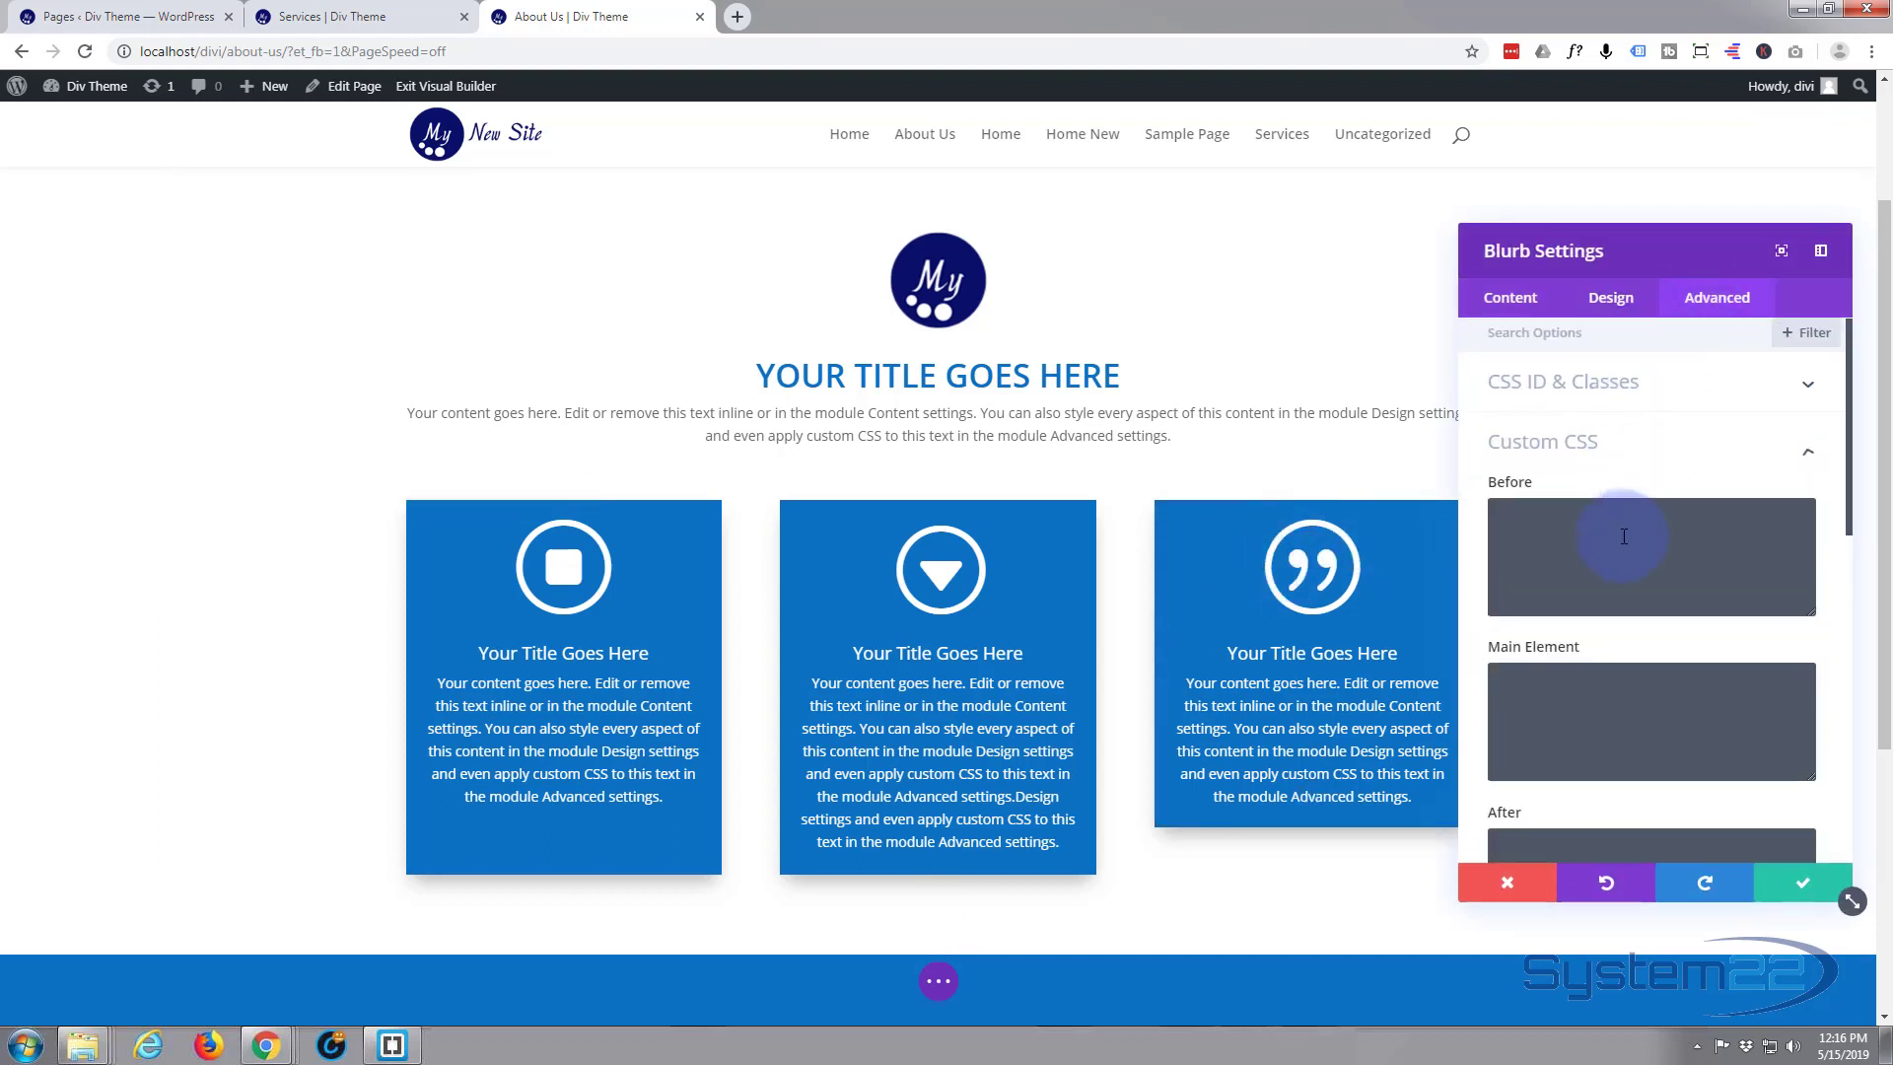
{"action": "key", "text": "ctrl+v"}
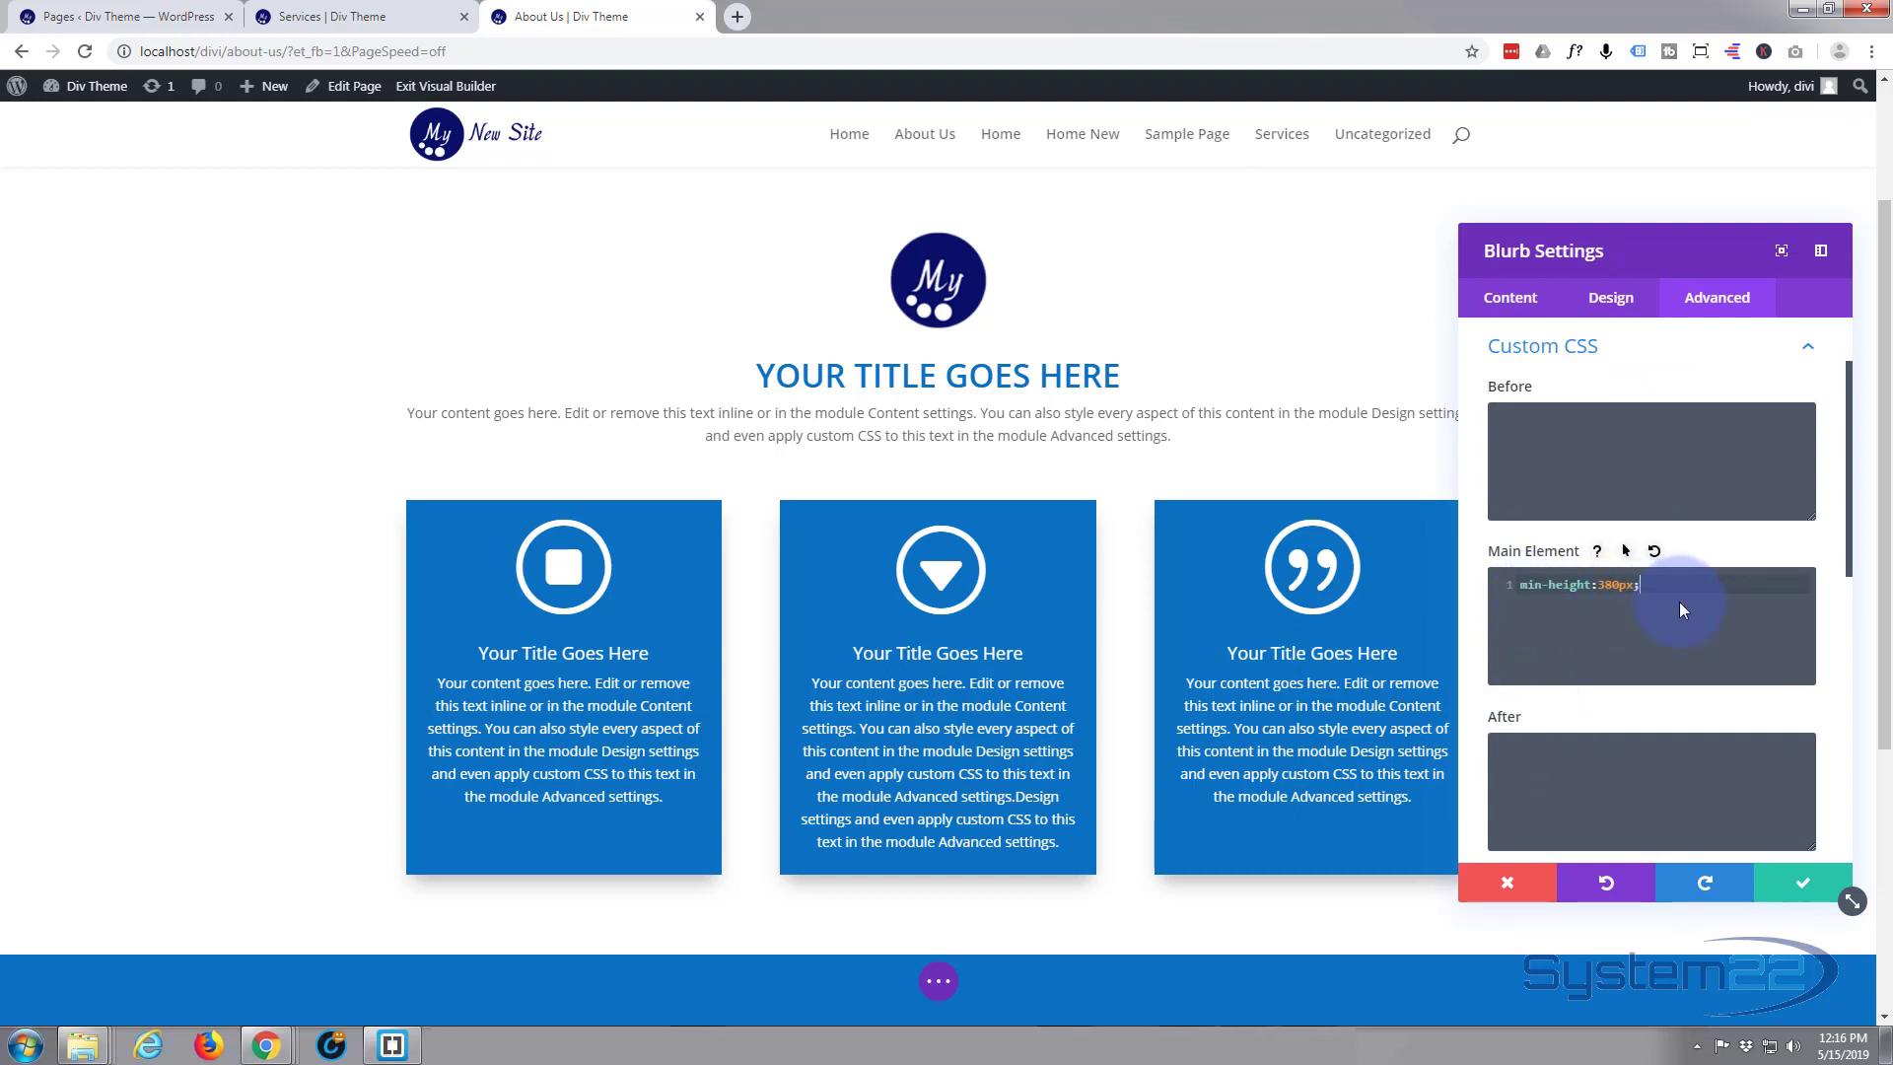
{"action": "left_click", "coordinate": [1799, 884]}
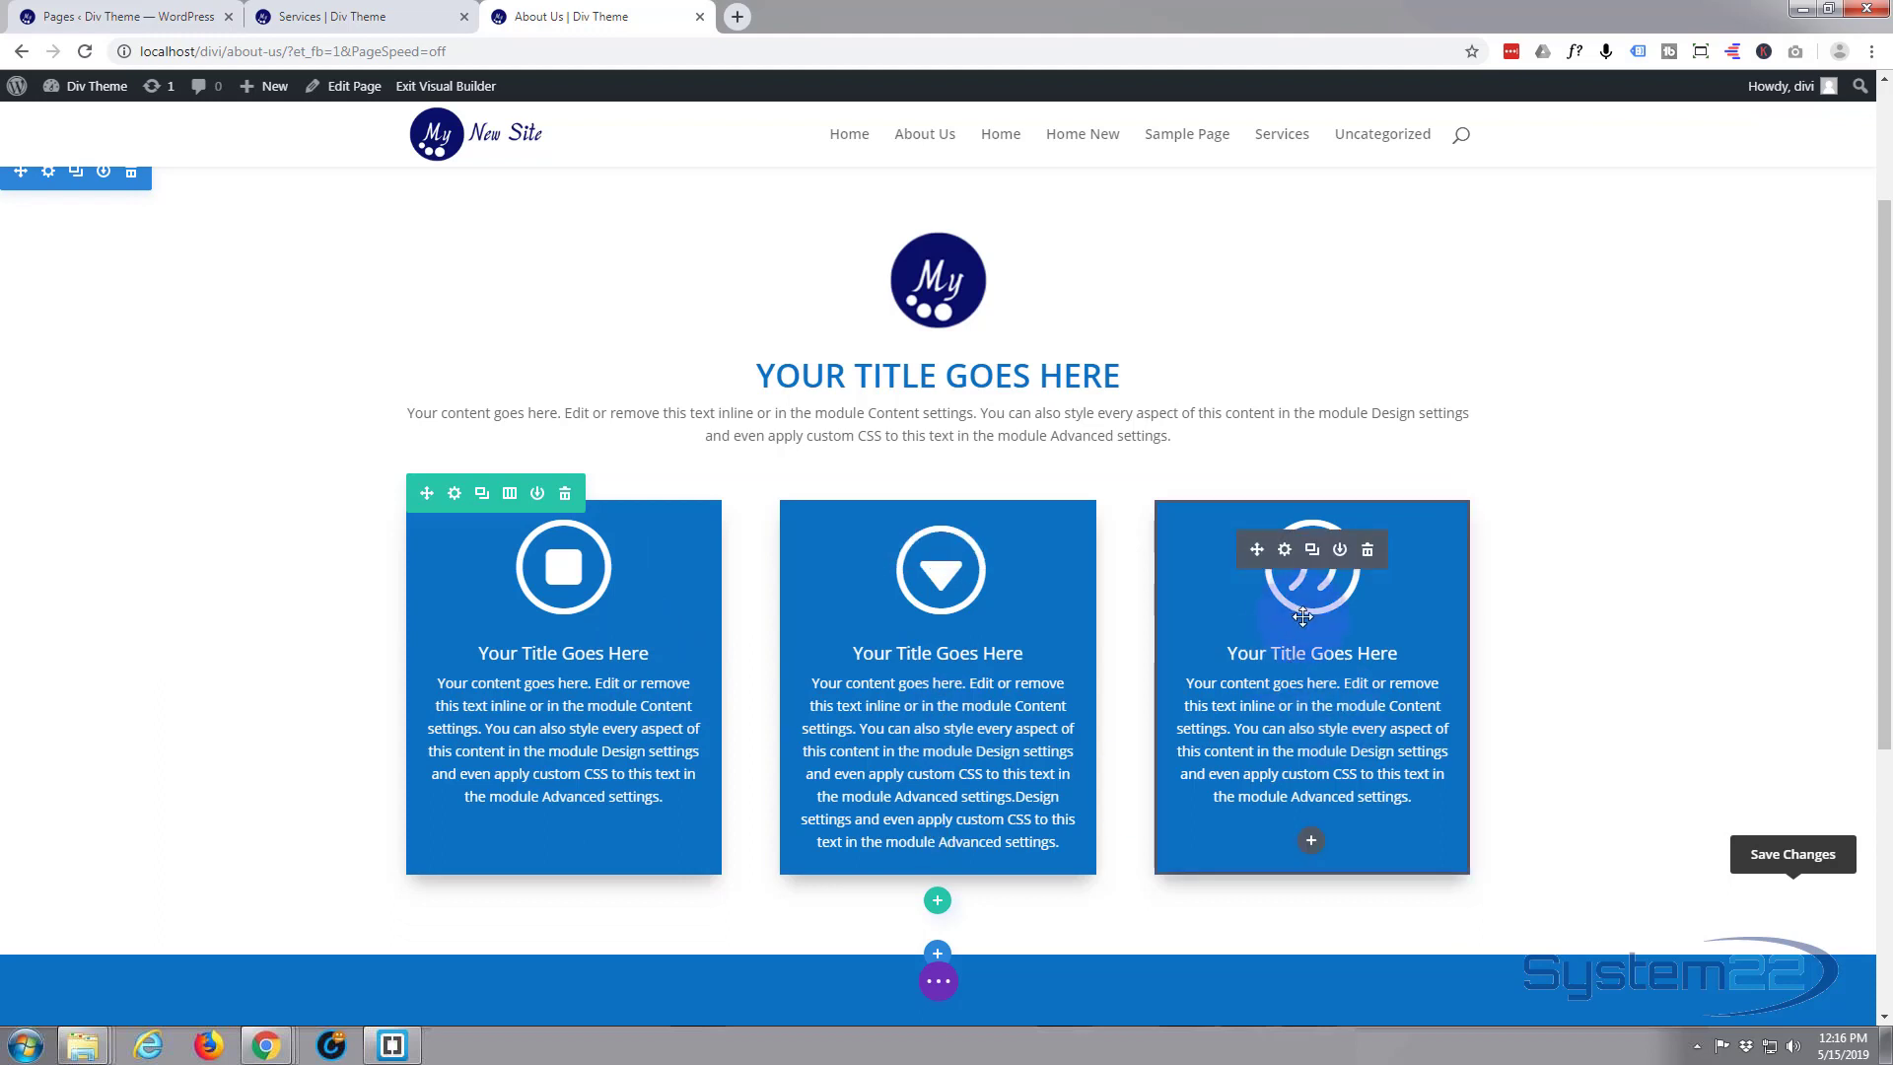
Shorten the third blurb's content by deleting everything from "Design settings" onward, and save the module
{"action": "left_click", "coordinate": [1284, 549]}
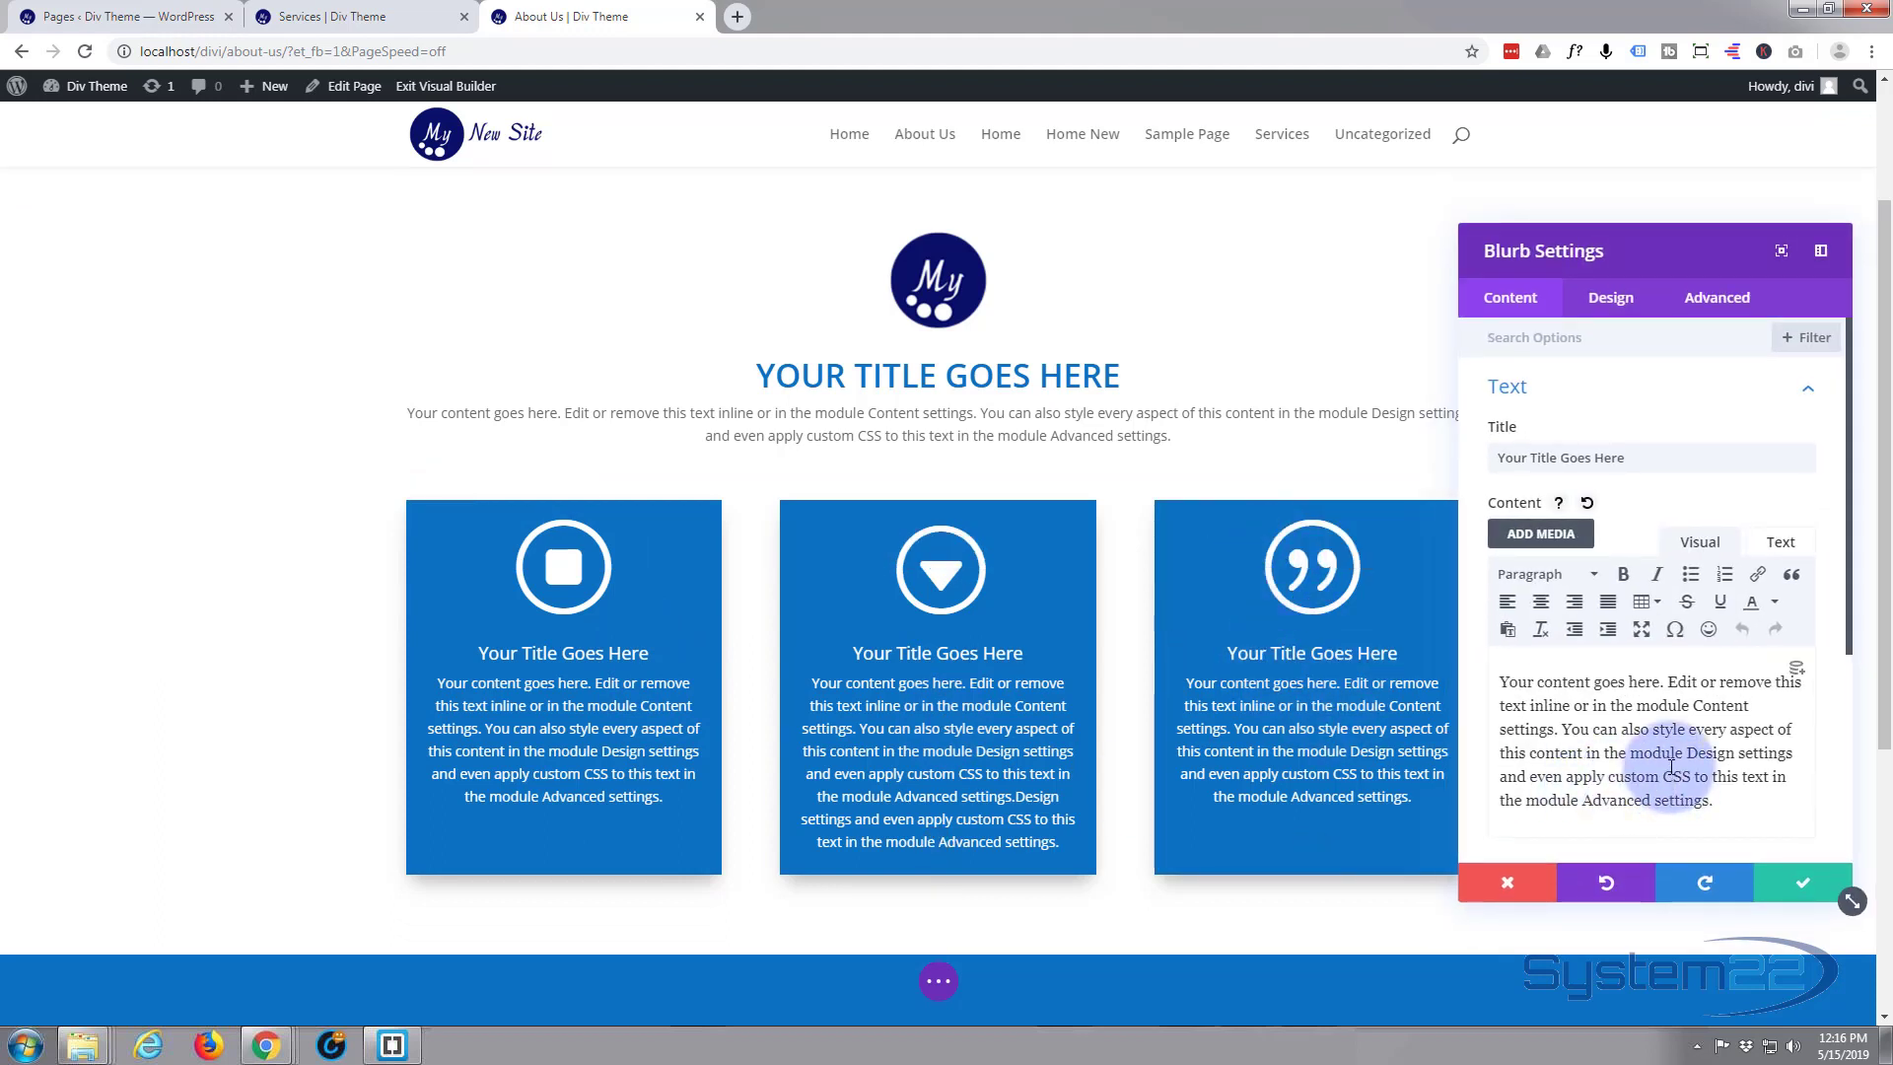
{"action": "left_click_drag", "start_coordinate": [1683, 752], "coordinate": [1758, 829]}
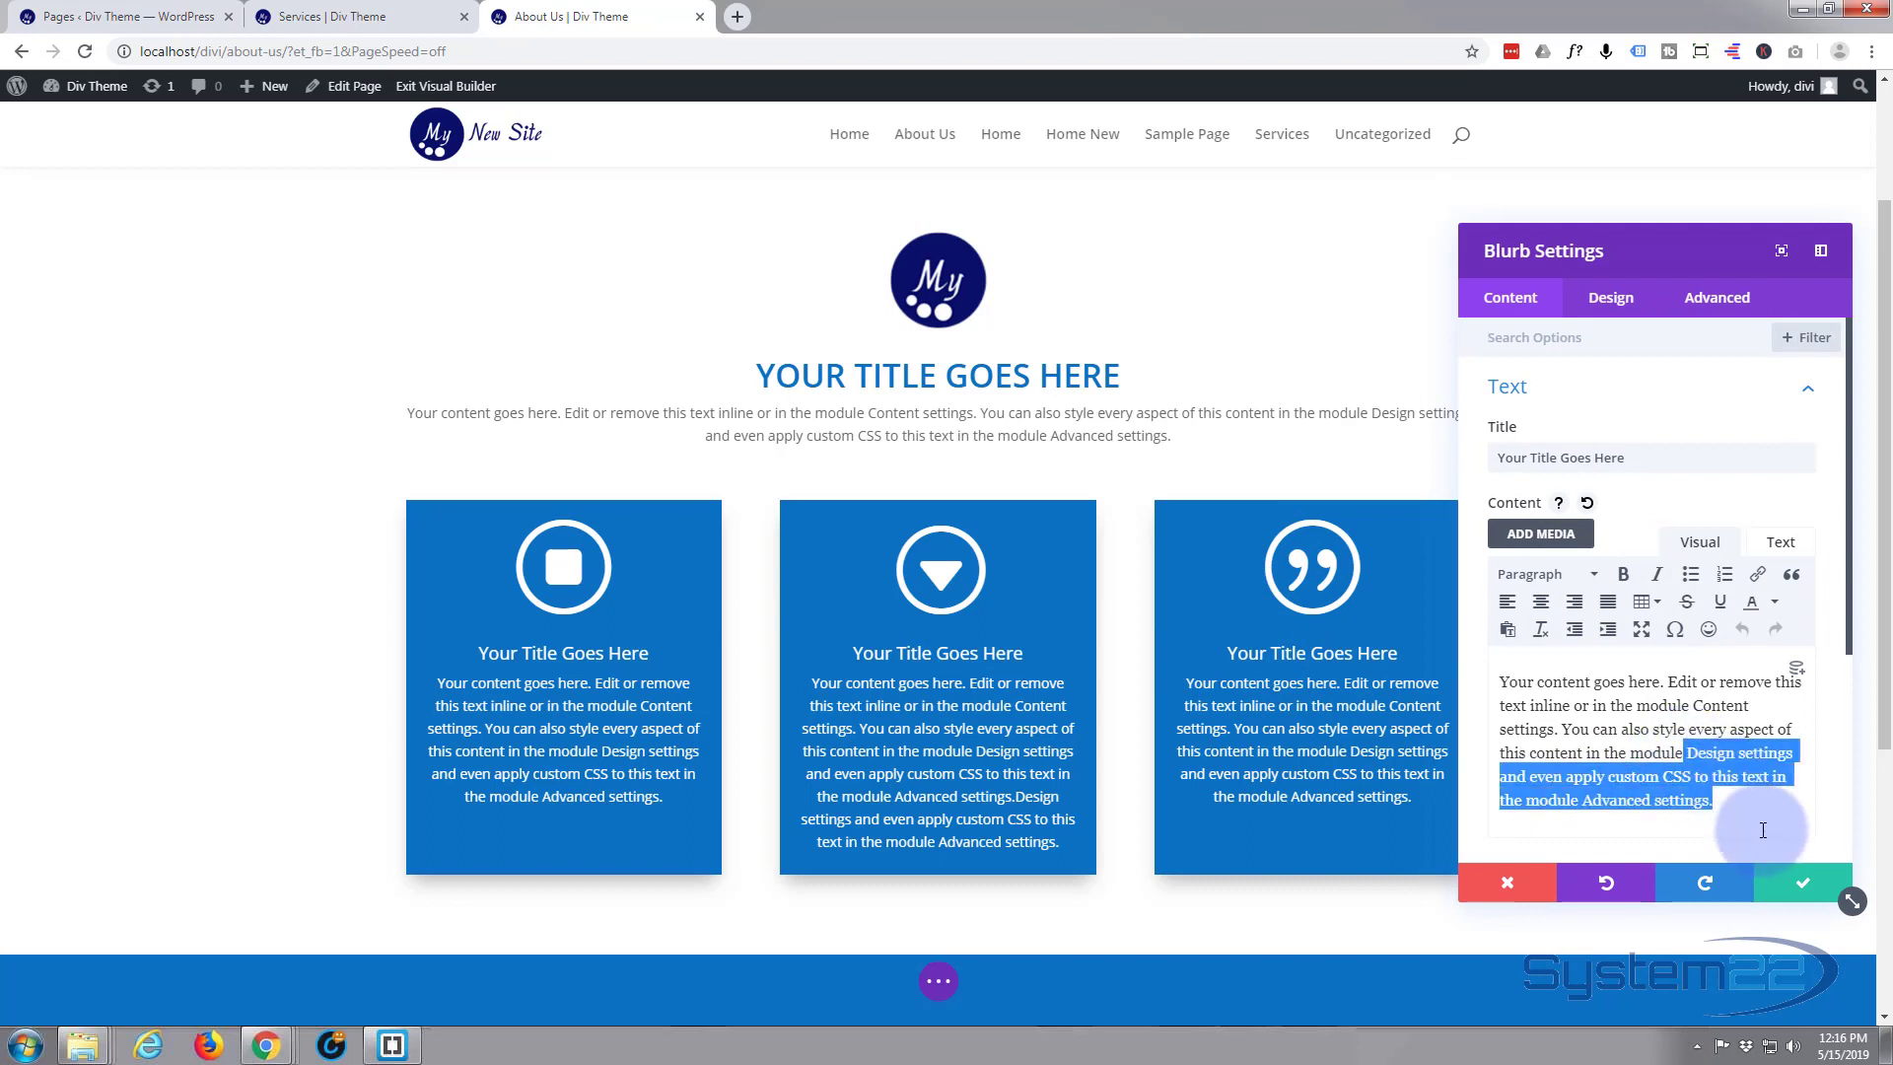
{"action": "left_click", "coordinate": [1740, 833]}
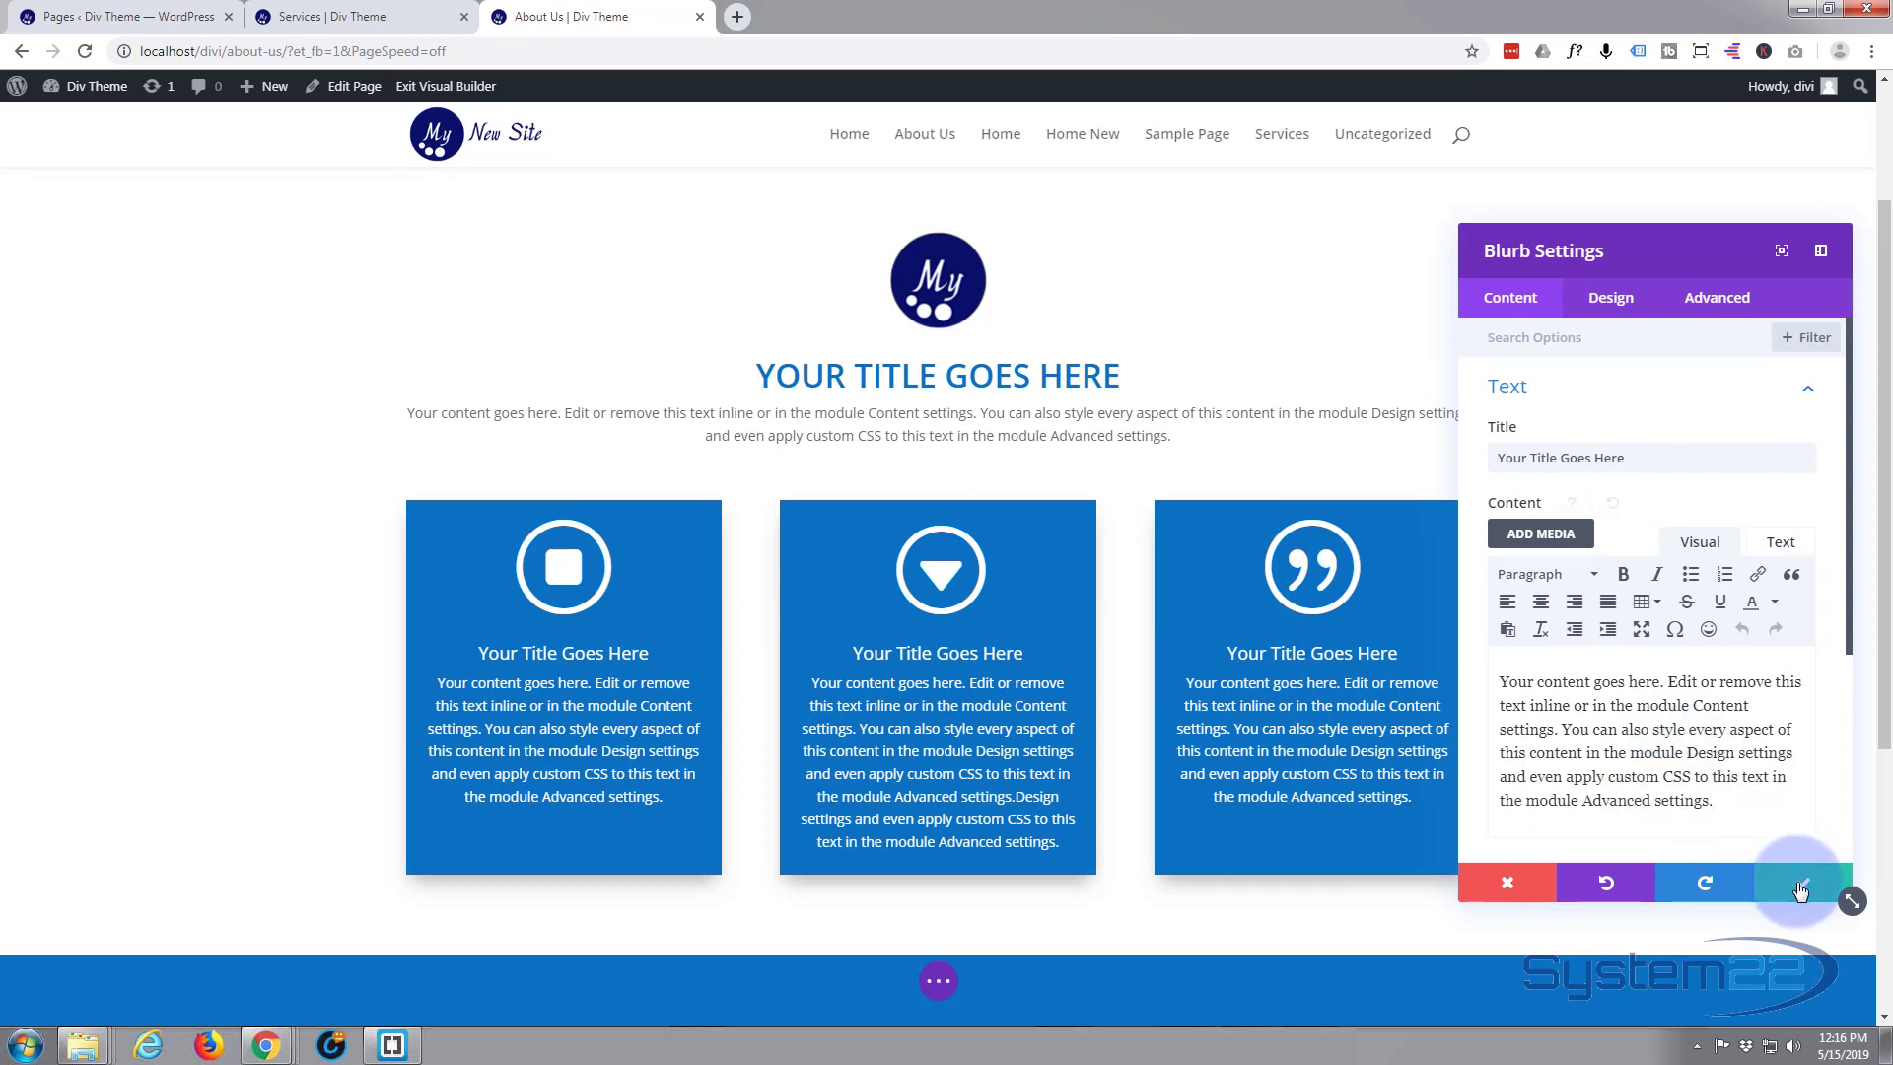
{"action": "left_click", "coordinate": [1799, 882]}
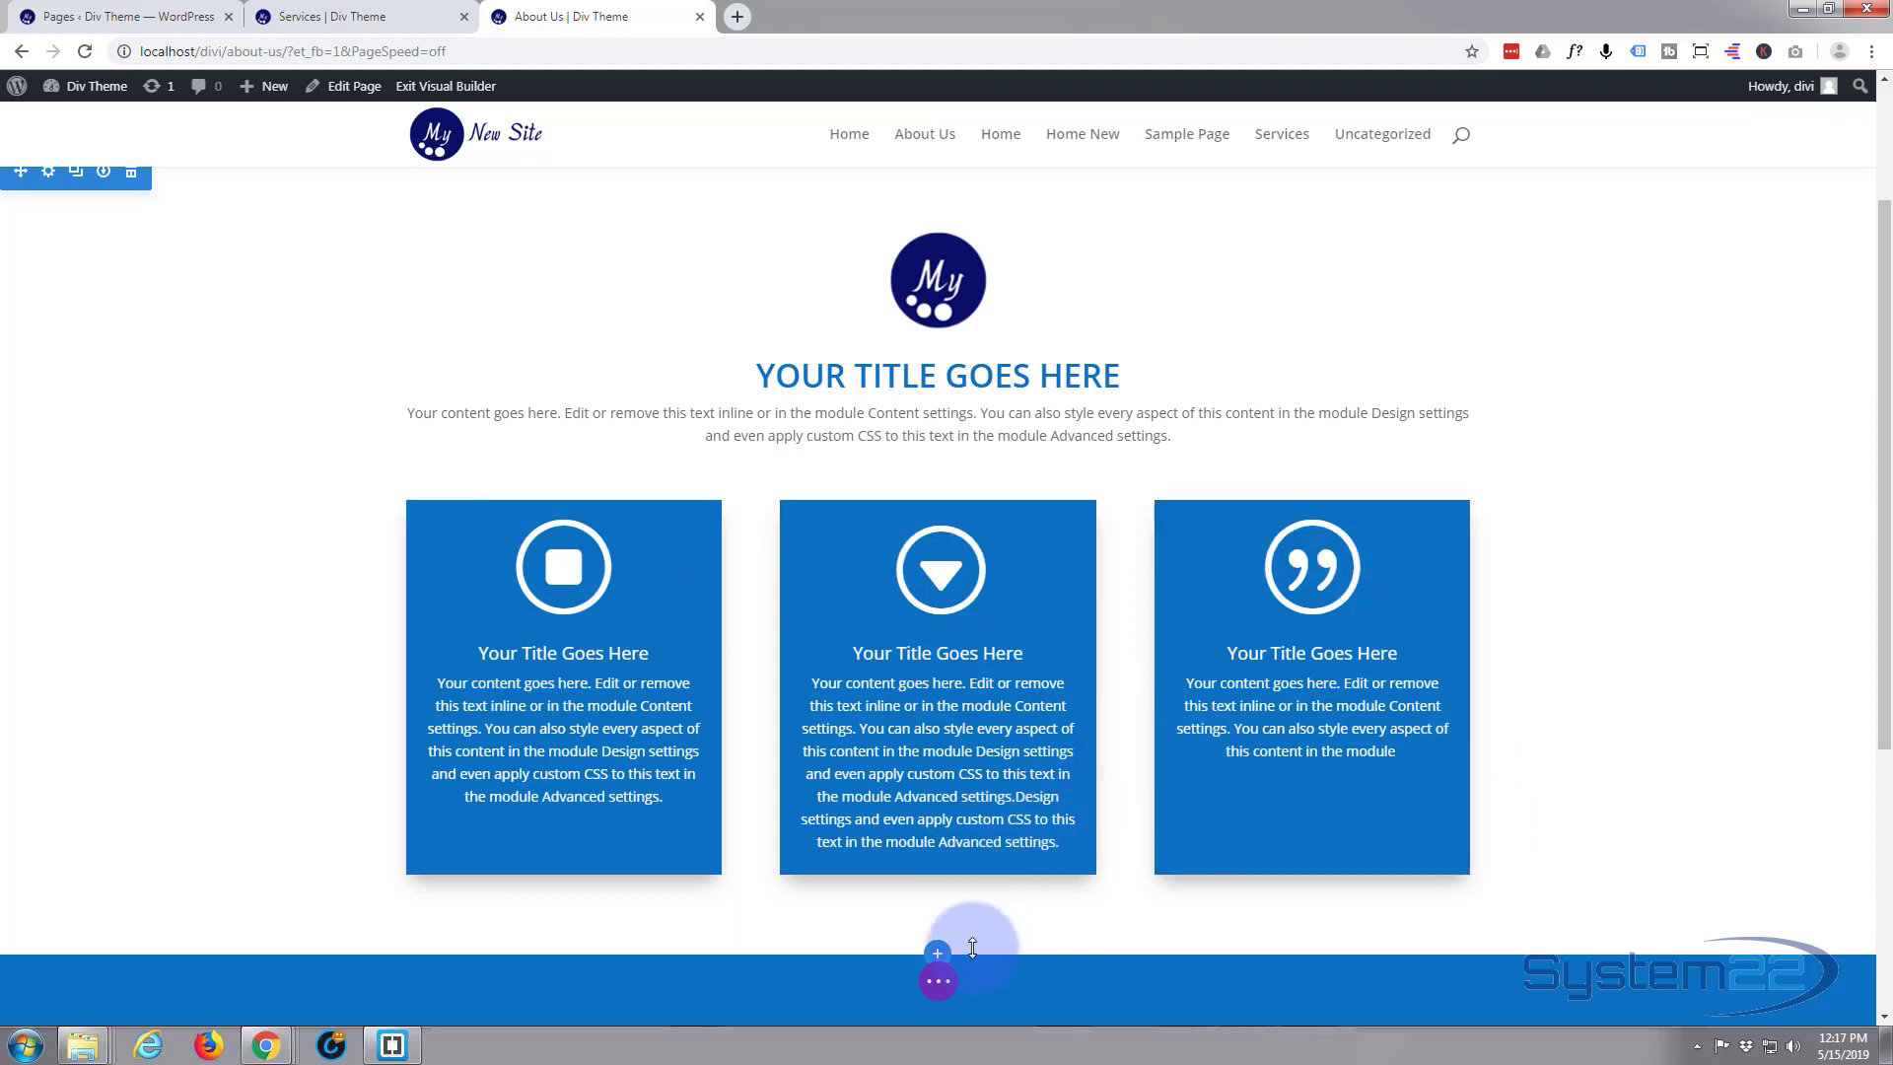
Save the page and exit the Visual Builder to review the blurbs on the published About Us page
{"action": "left_click", "coordinate": [942, 996]}
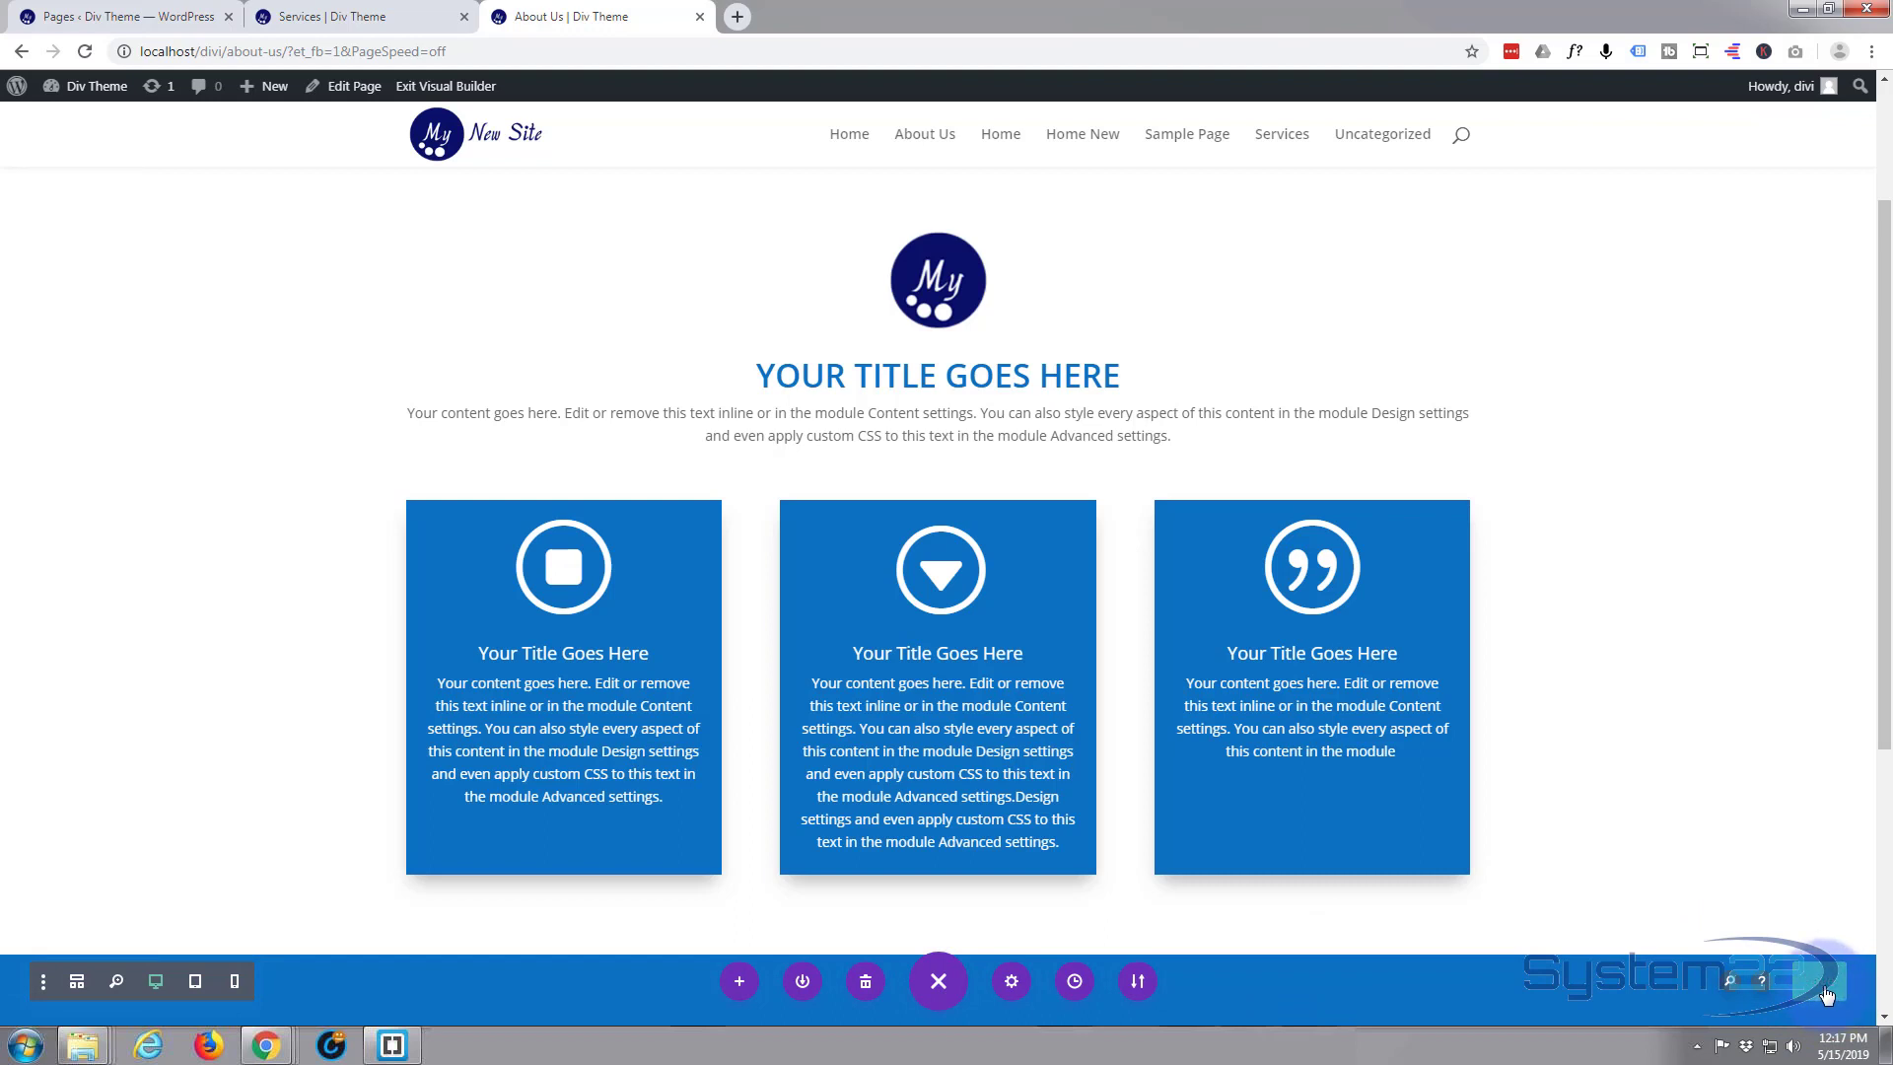
{"action": "mouse_move", "coordinate": [1591, 511]}
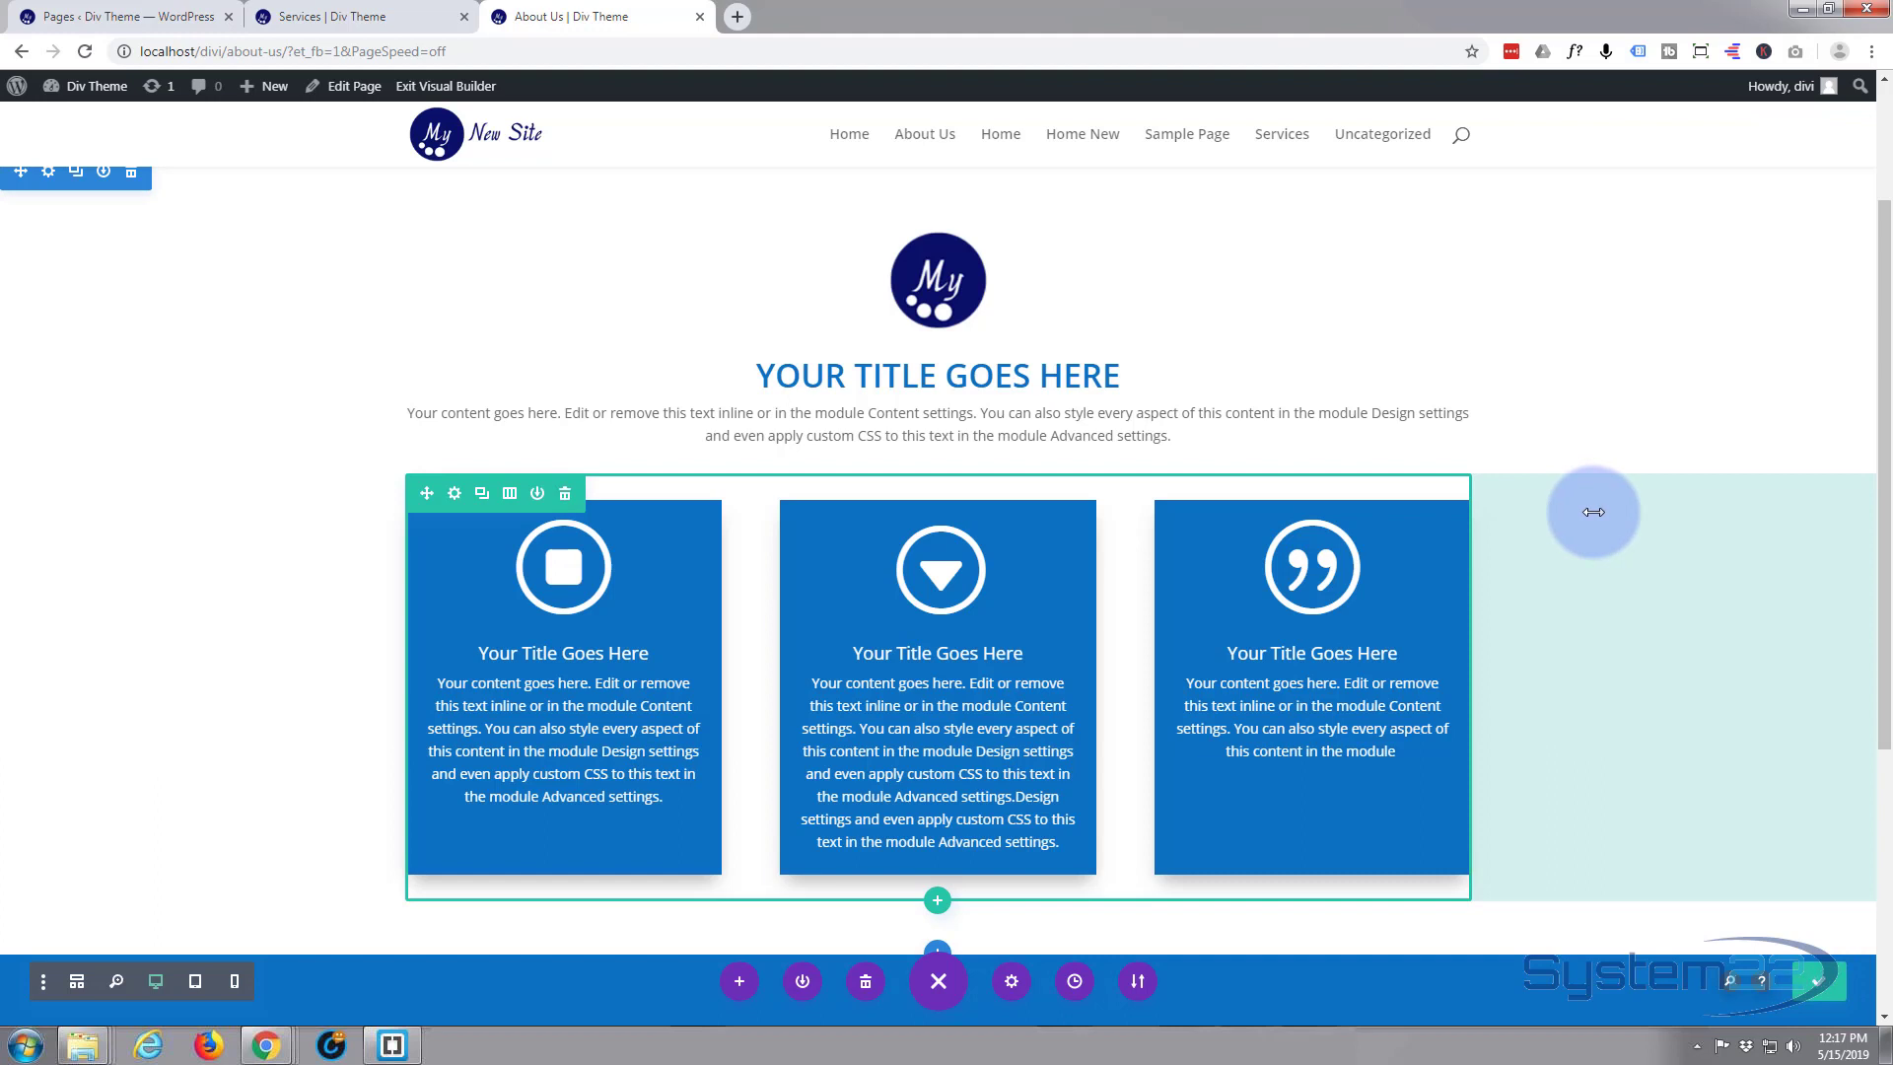
{"action": "left_click", "coordinate": [441, 91]}
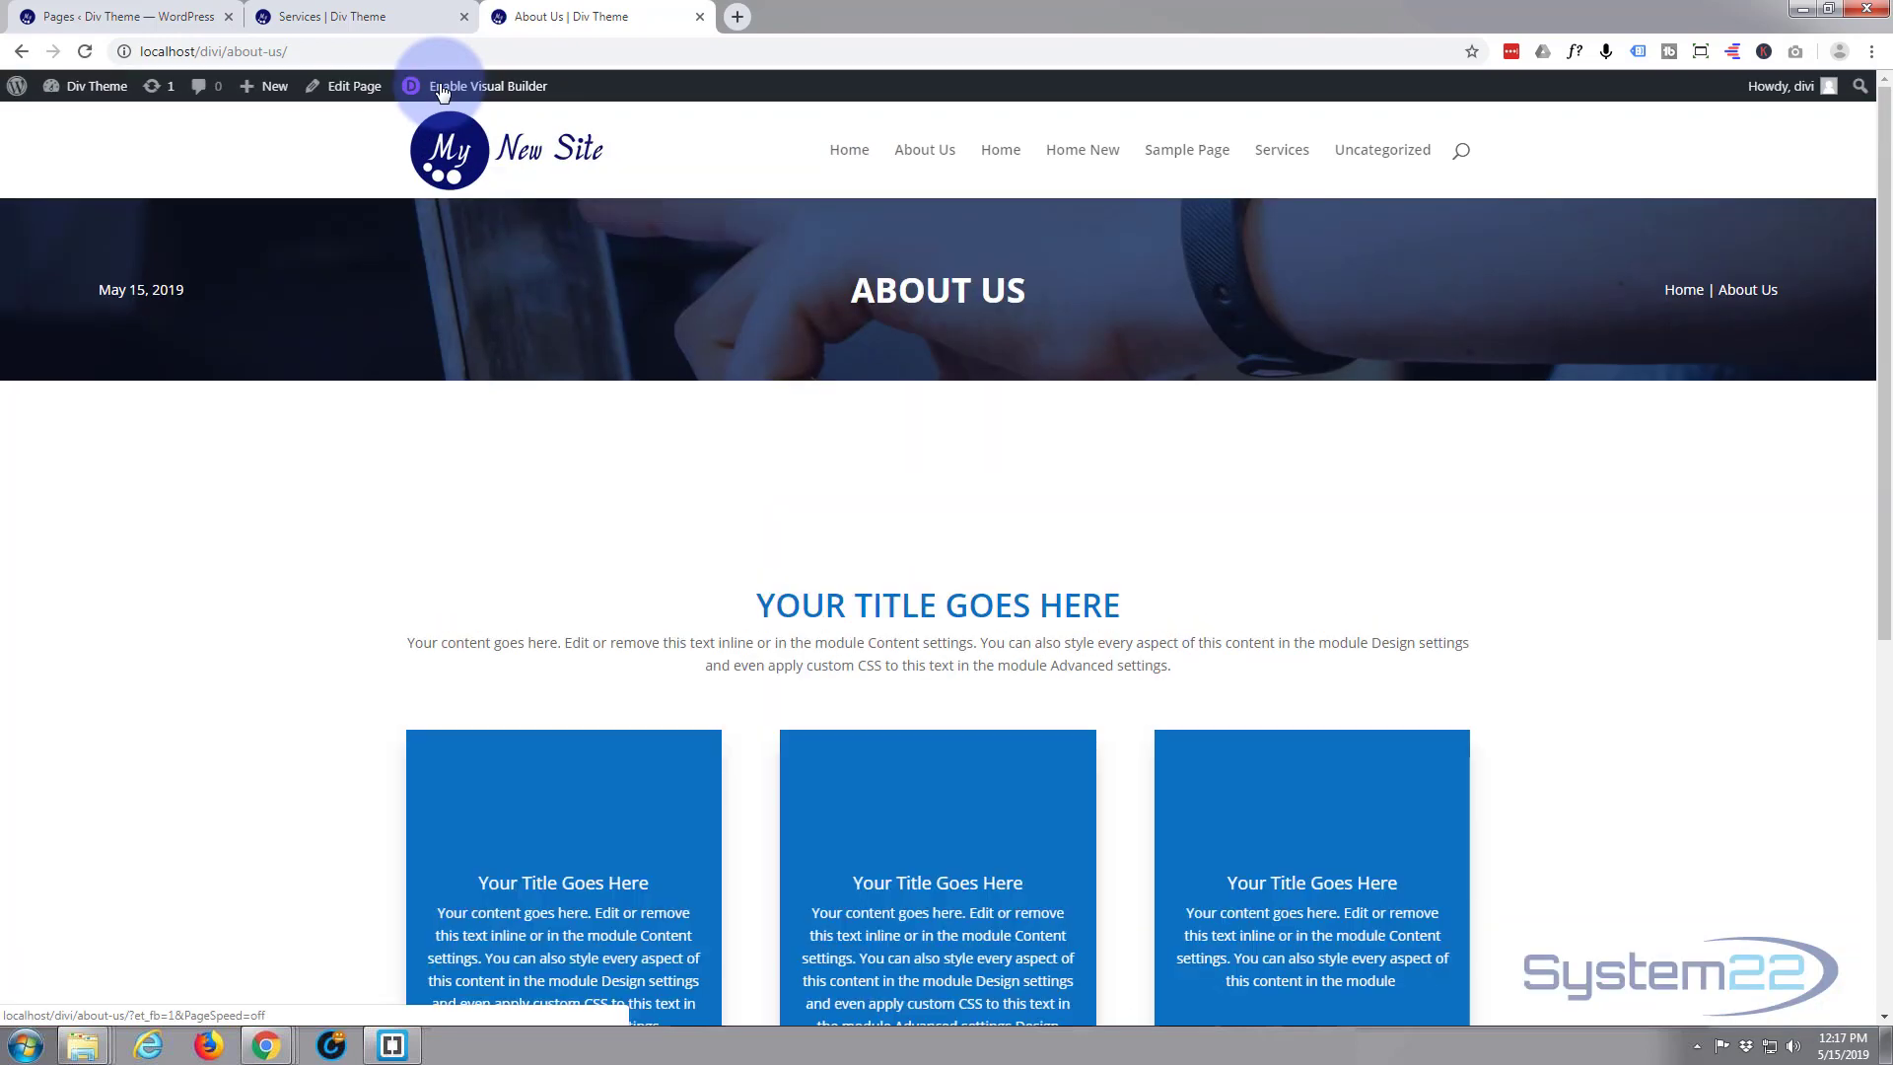
{"action": "scroll", "coordinate": [223, 470], "scroll_direction": "down", "scroll_amount": 3}
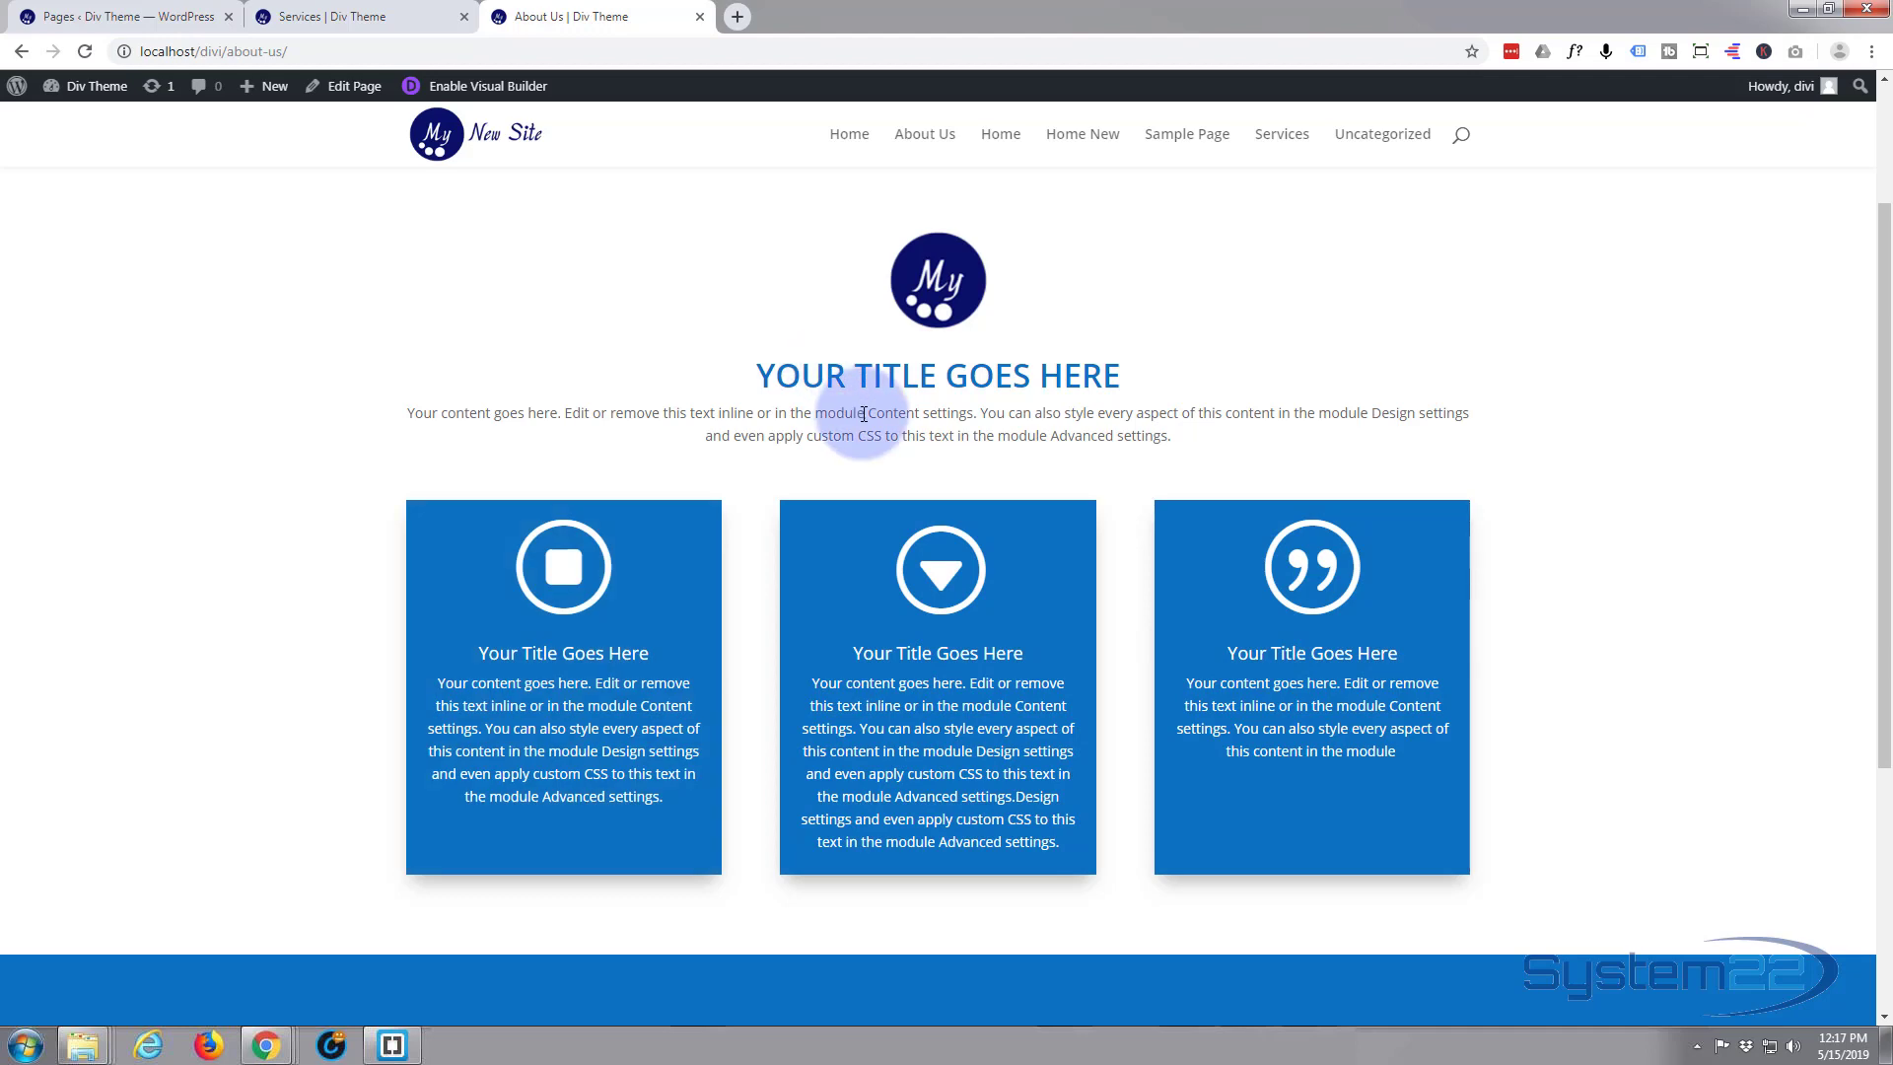
{"action": "scroll", "coordinate": [981, 609], "scroll_direction": "down", "scroll_amount": 3}
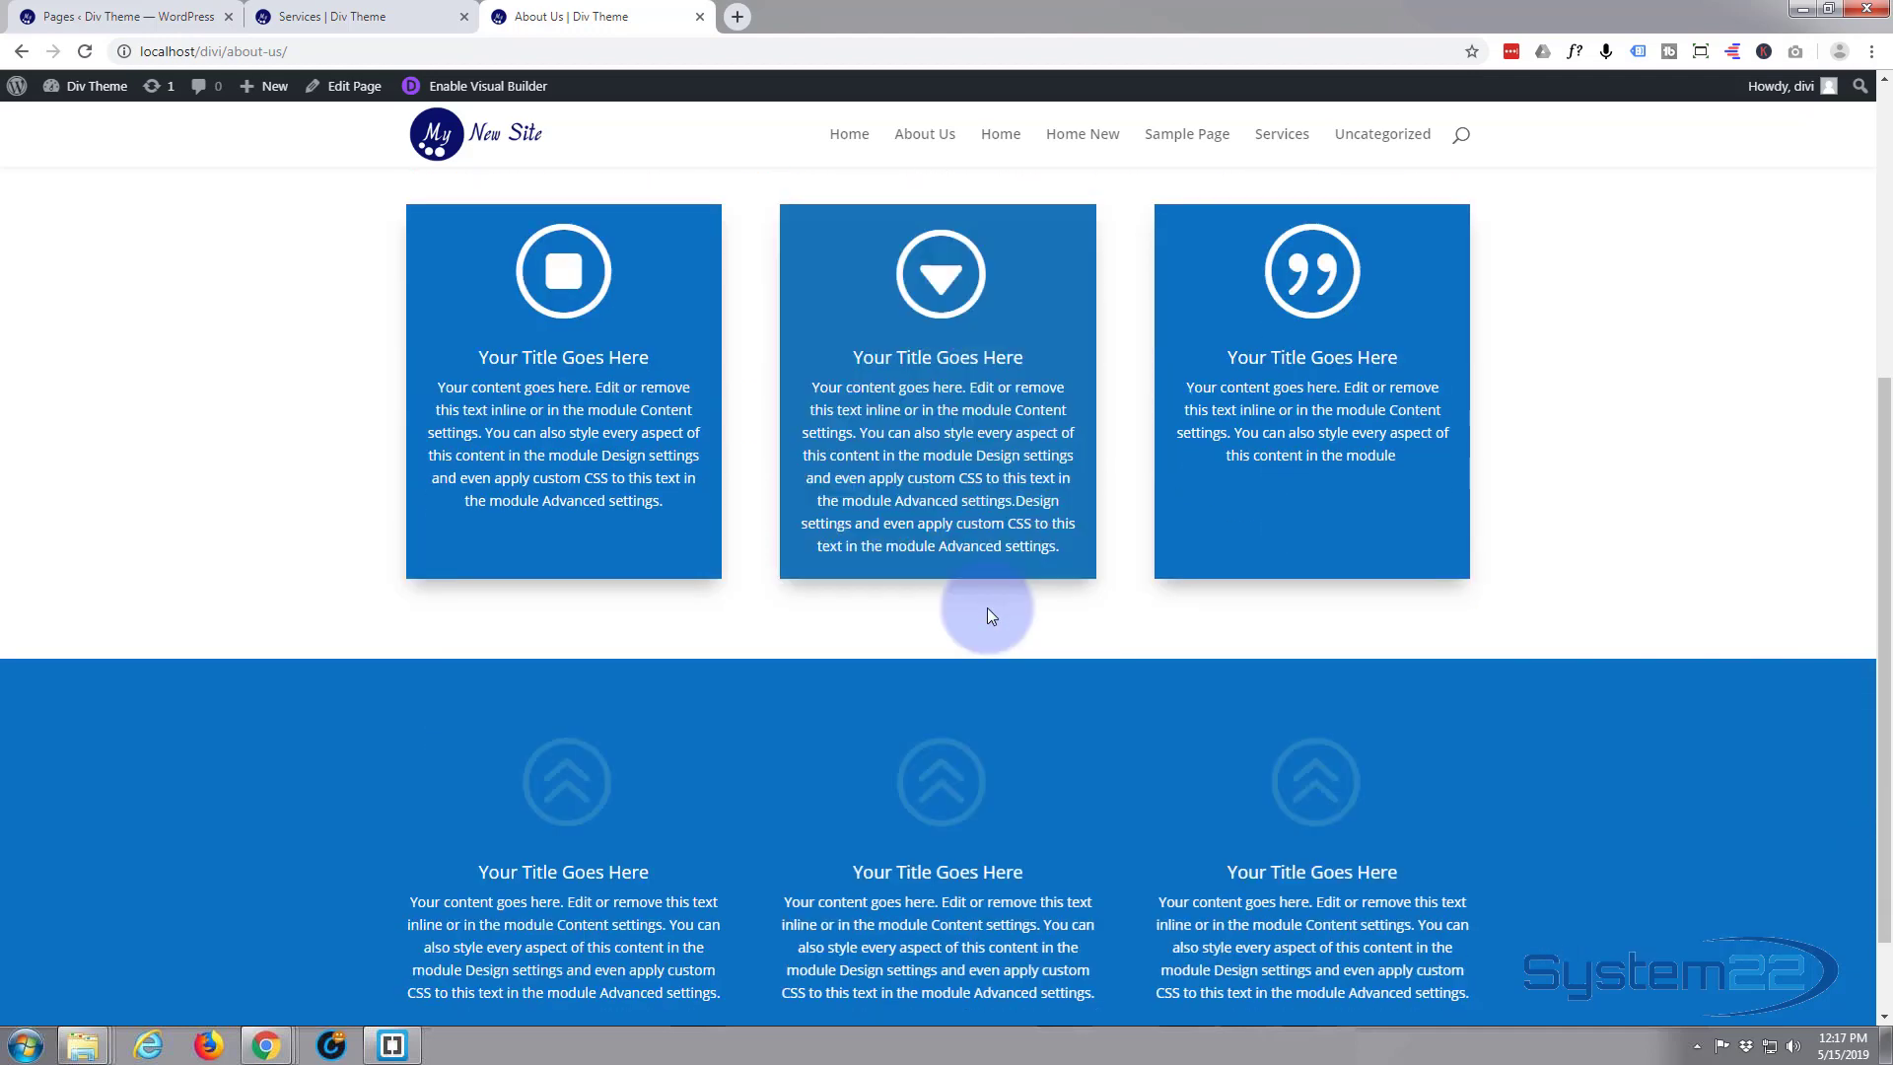
{"action": "scroll", "coordinate": [972, 572], "scroll_direction": "up", "scroll_amount": 2}
{"action": "scroll", "coordinate": [972, 570], "scroll_direction": "up", "scroll_amount": 2}
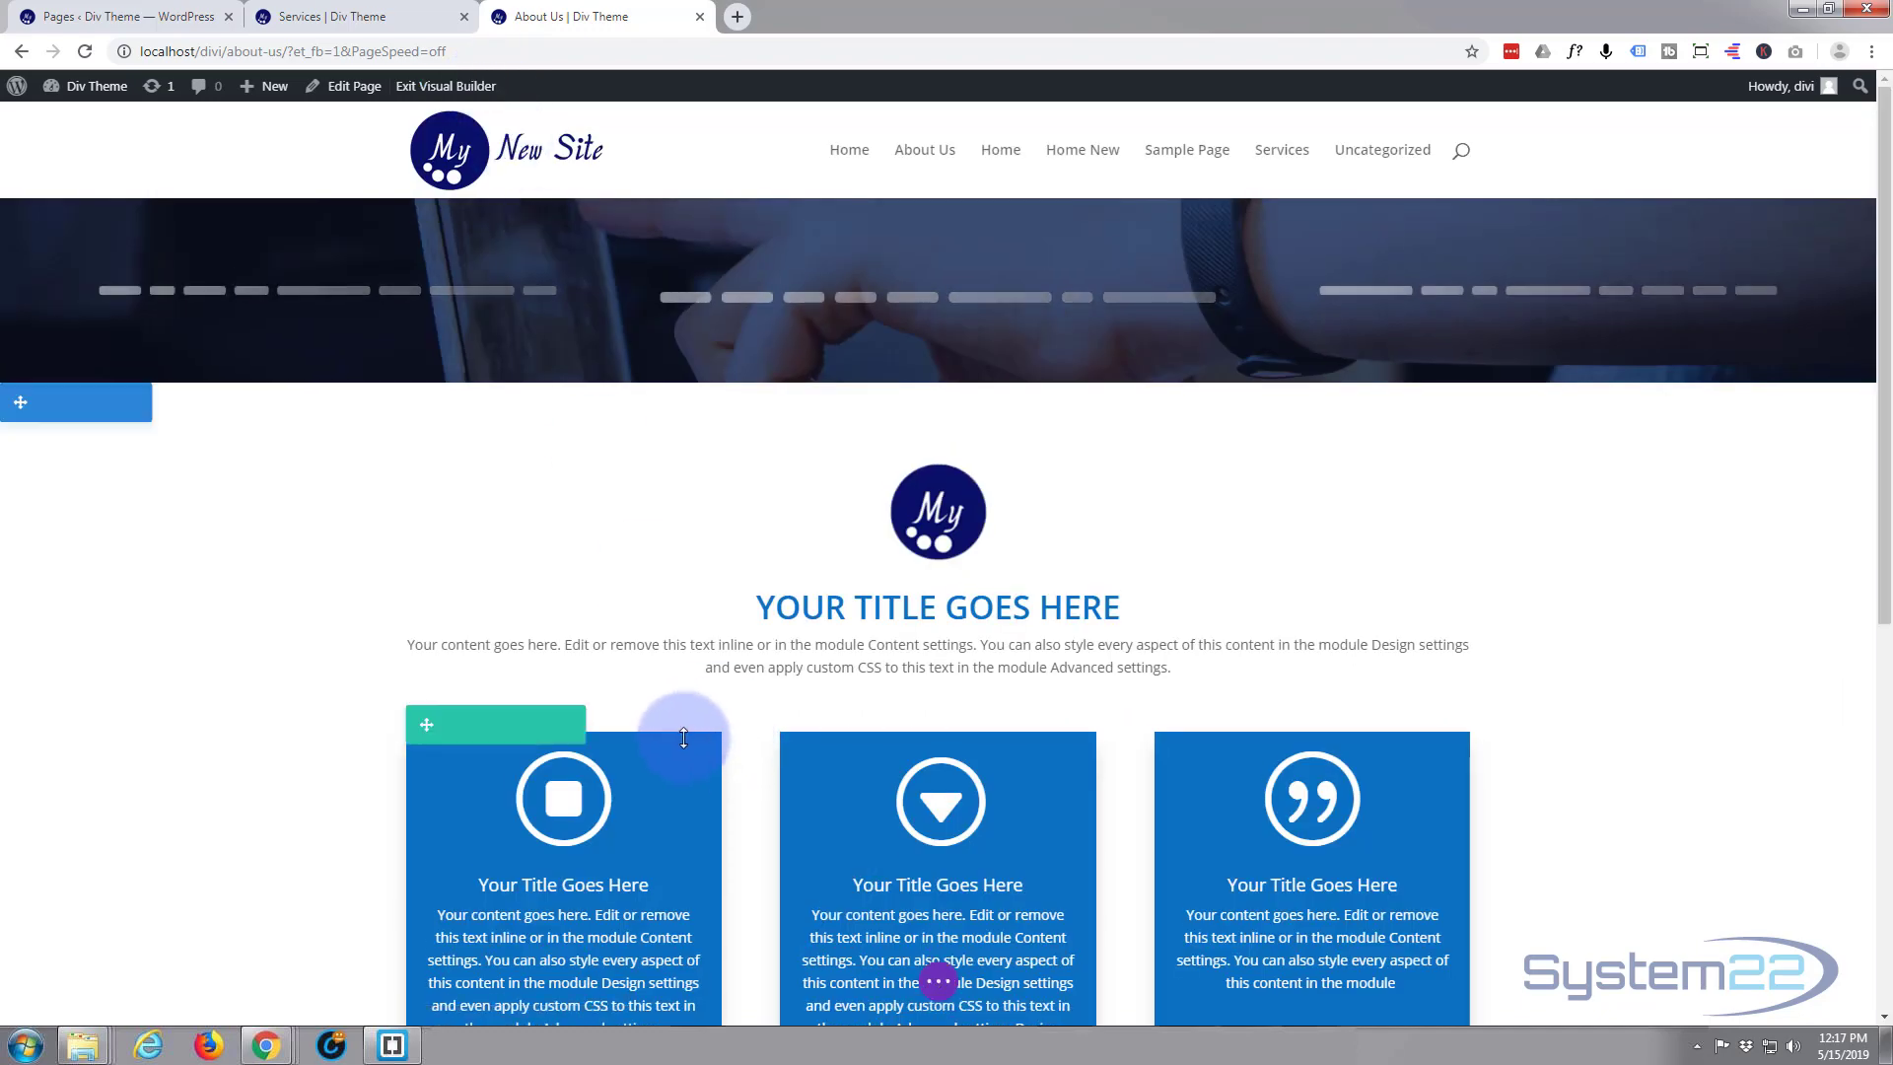
Insert a row with two equal columns beneath the three blurbs and add a Blurb module to its first column
{"action": "scroll", "coordinate": [684, 737], "scroll_direction": "down", "scroll_amount": 5}
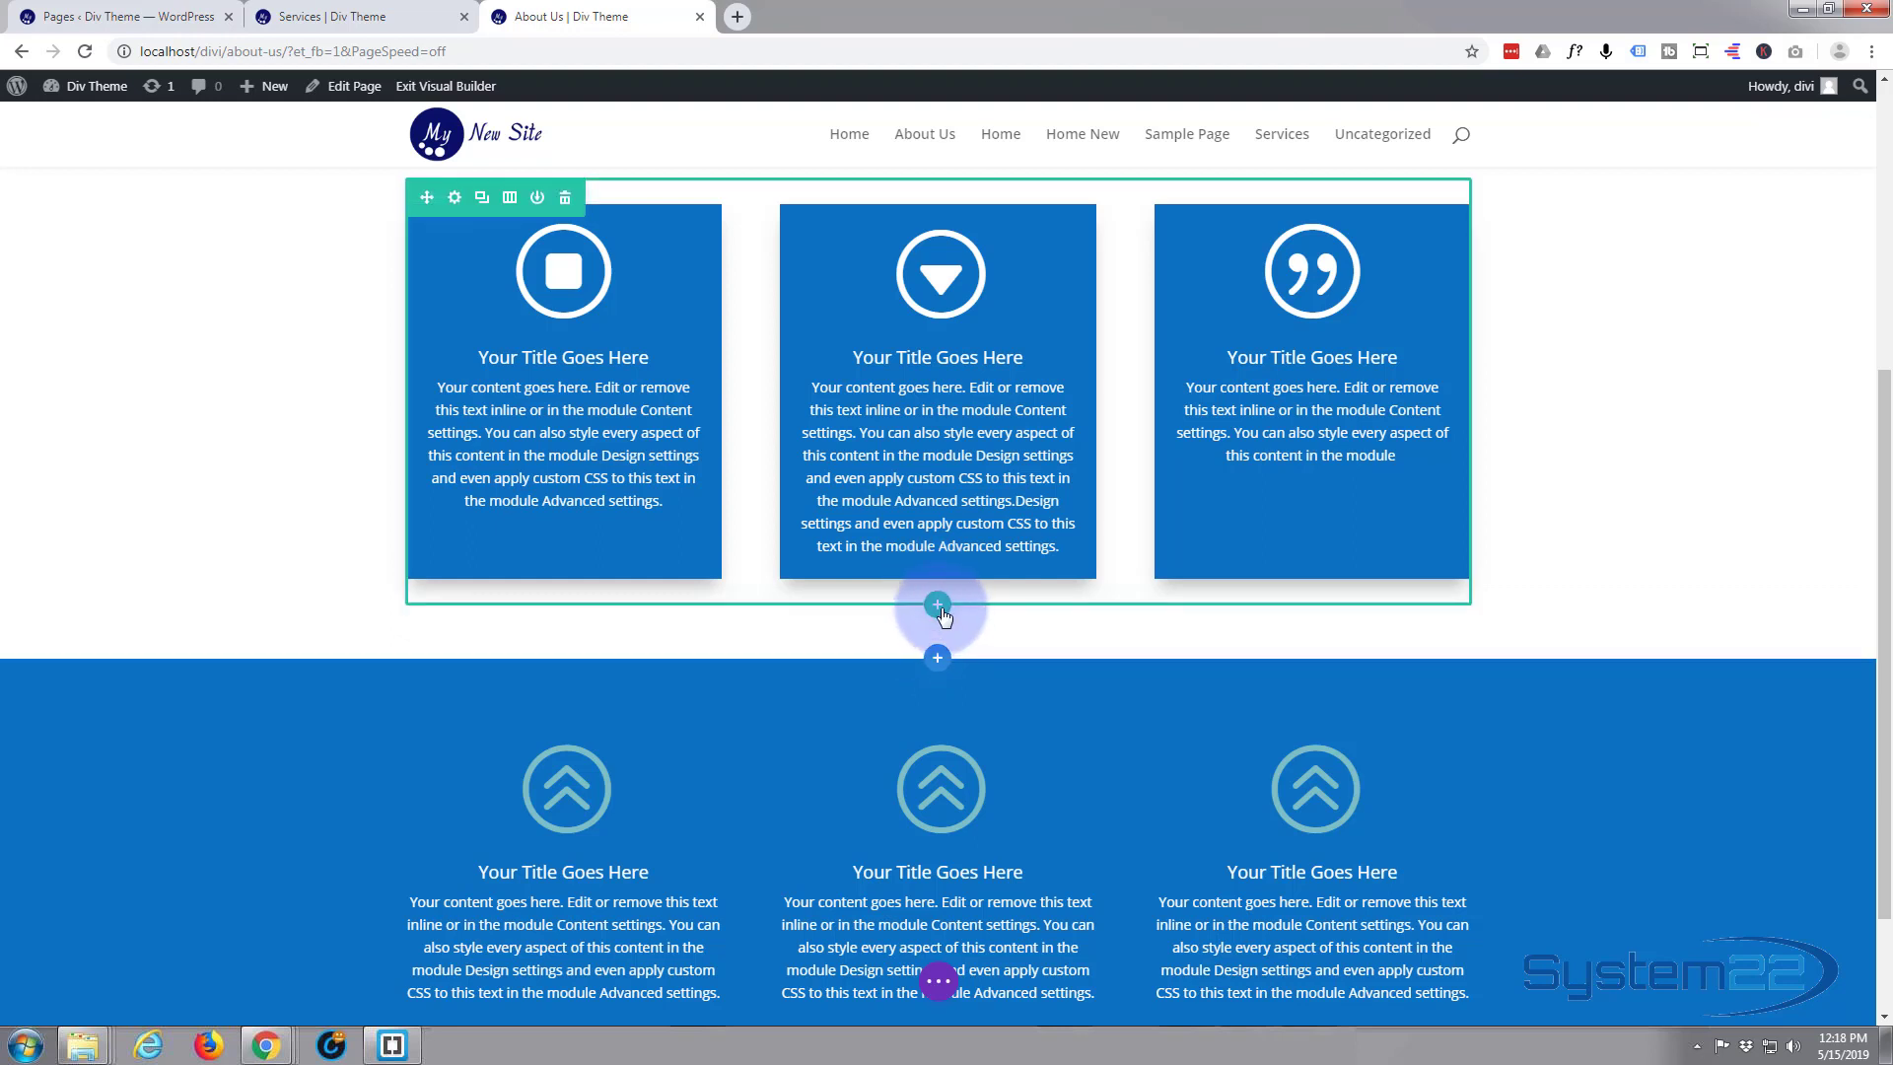
{"action": "left_click", "coordinate": [937, 605]}
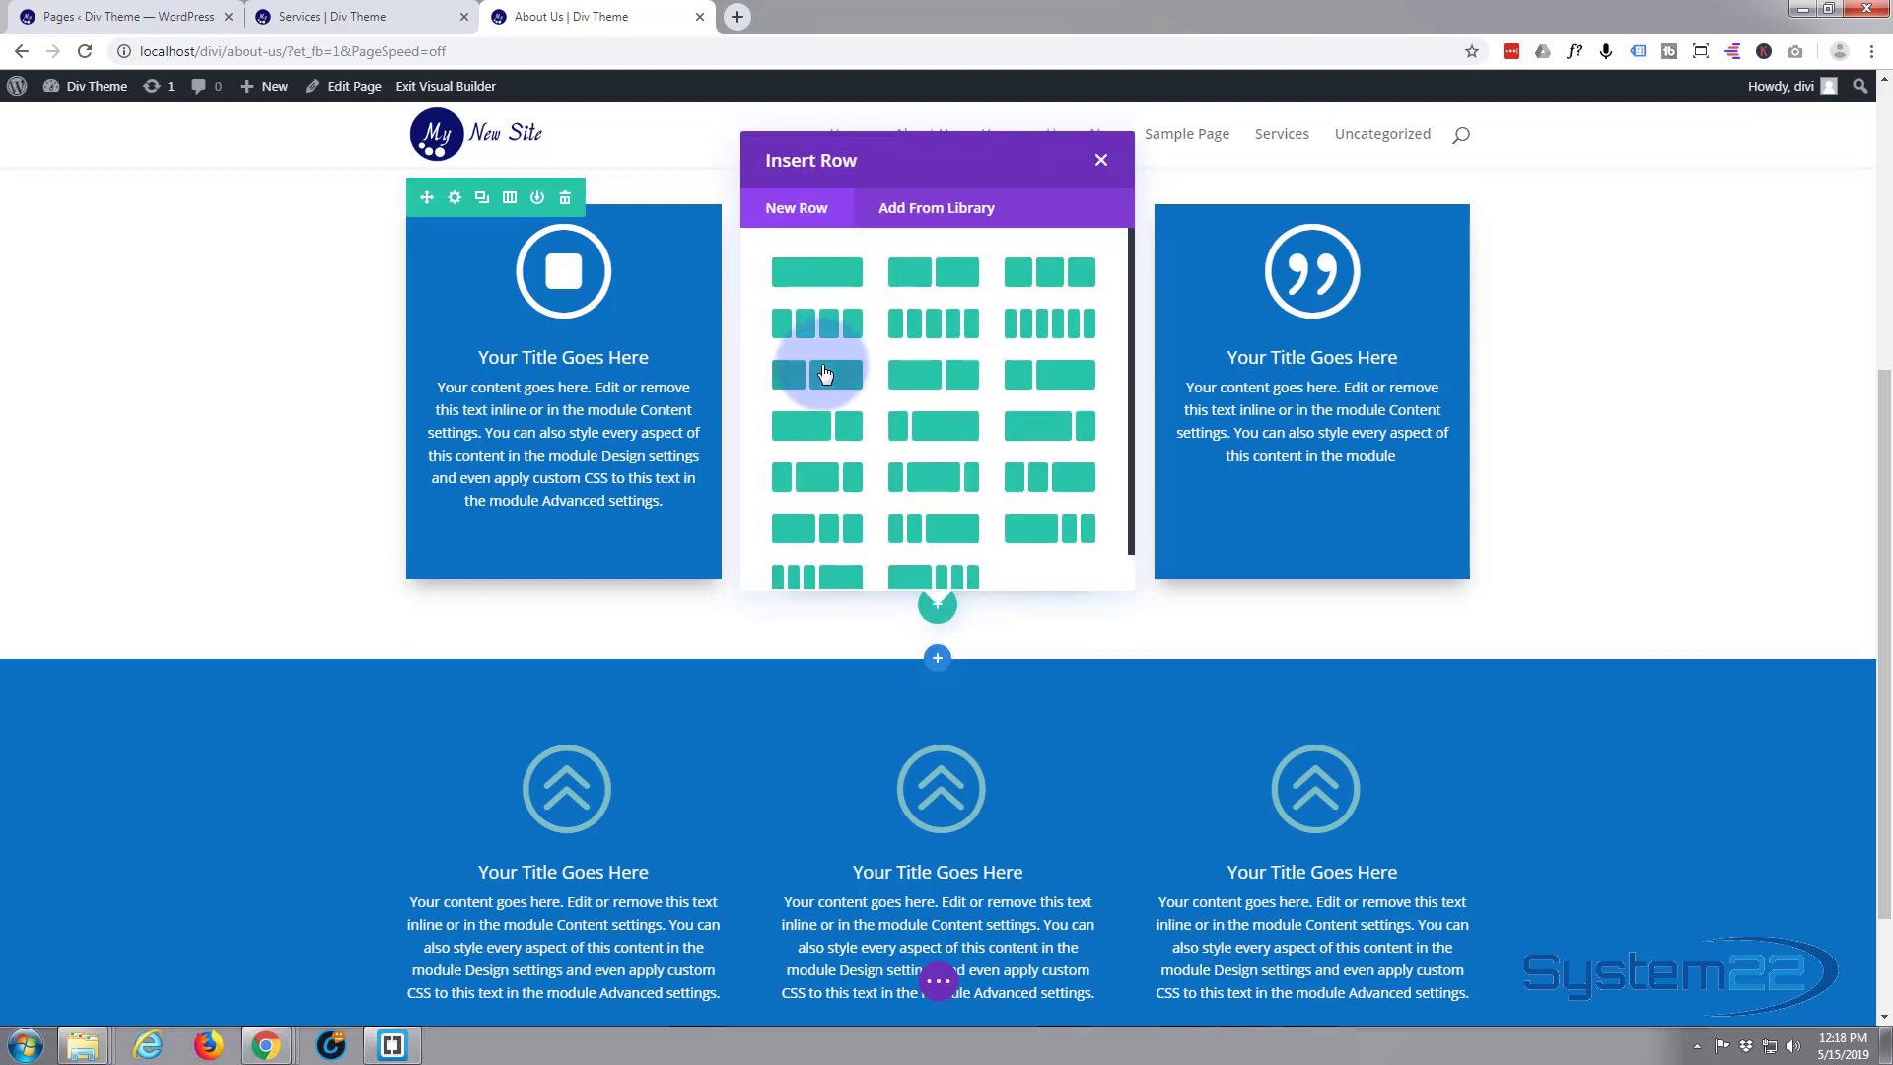
{"action": "left_click", "coordinate": [942, 275]}
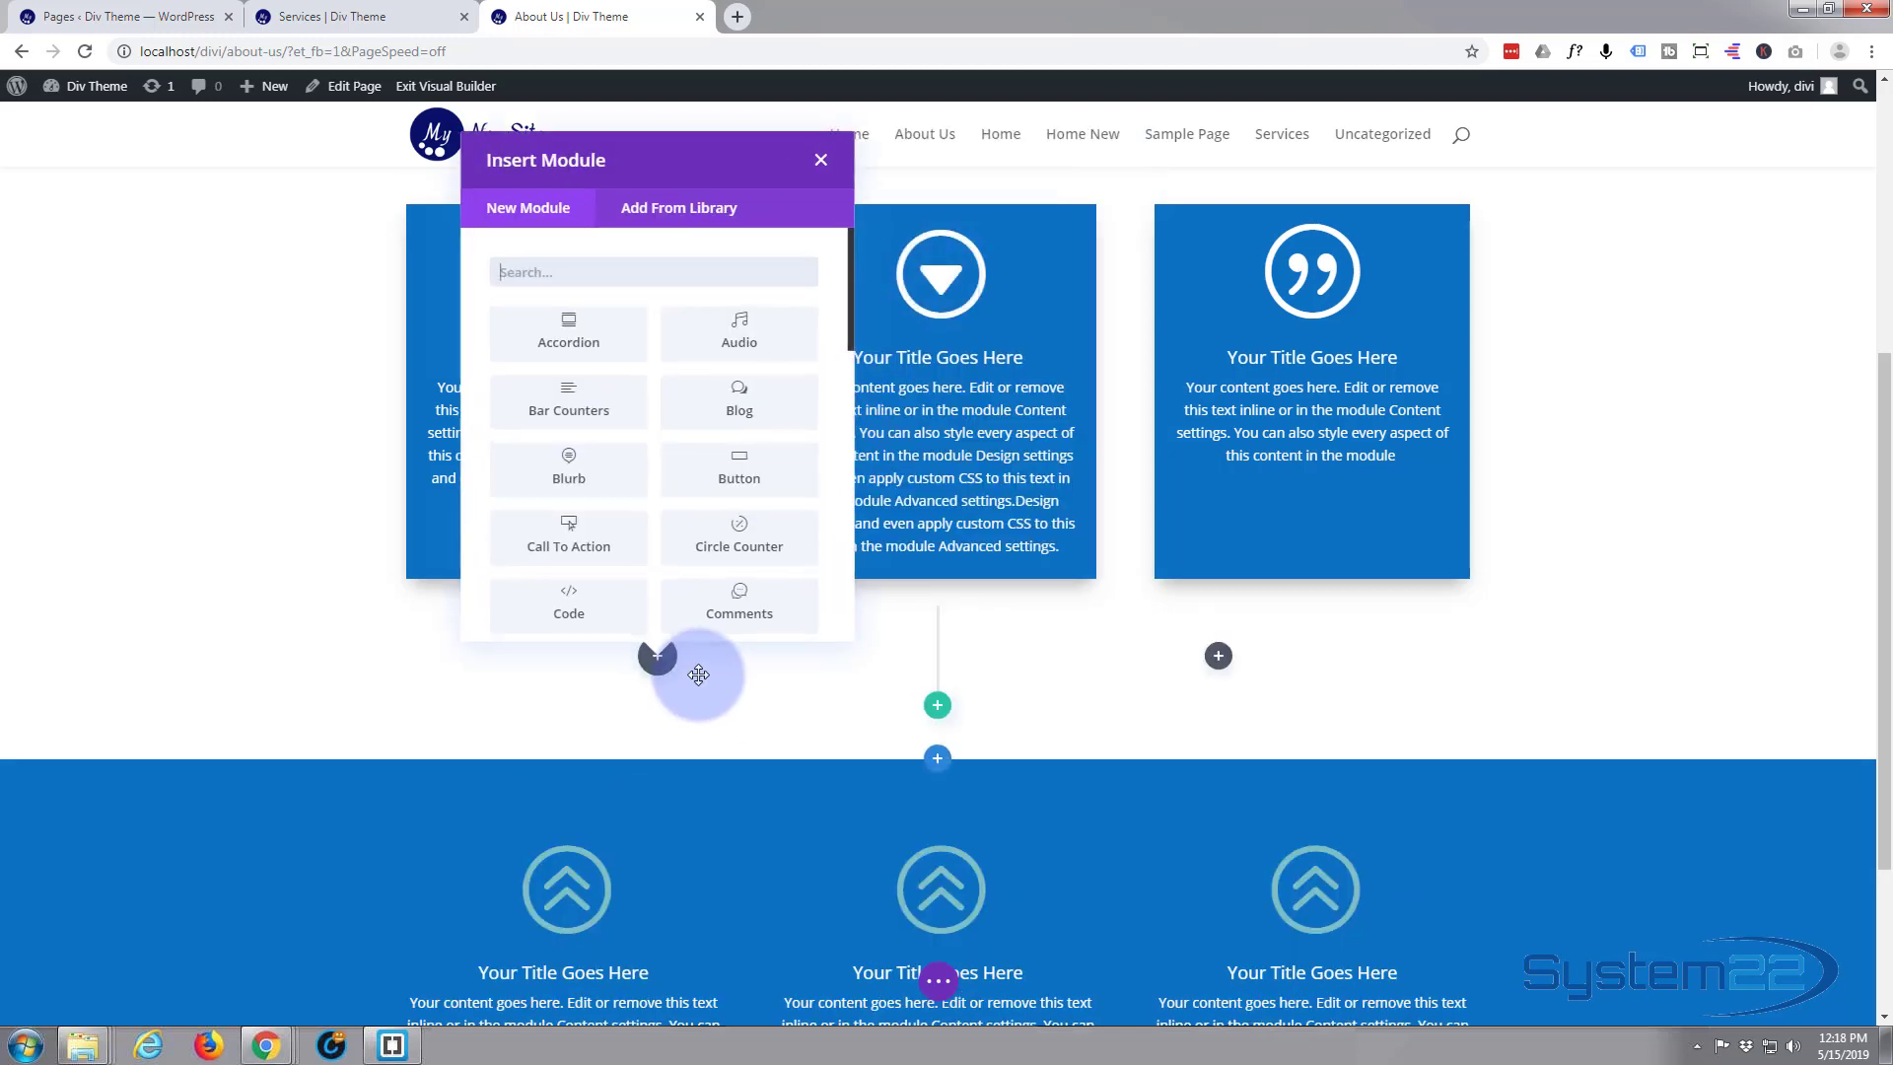
{"action": "left_click", "coordinate": [587, 465]}
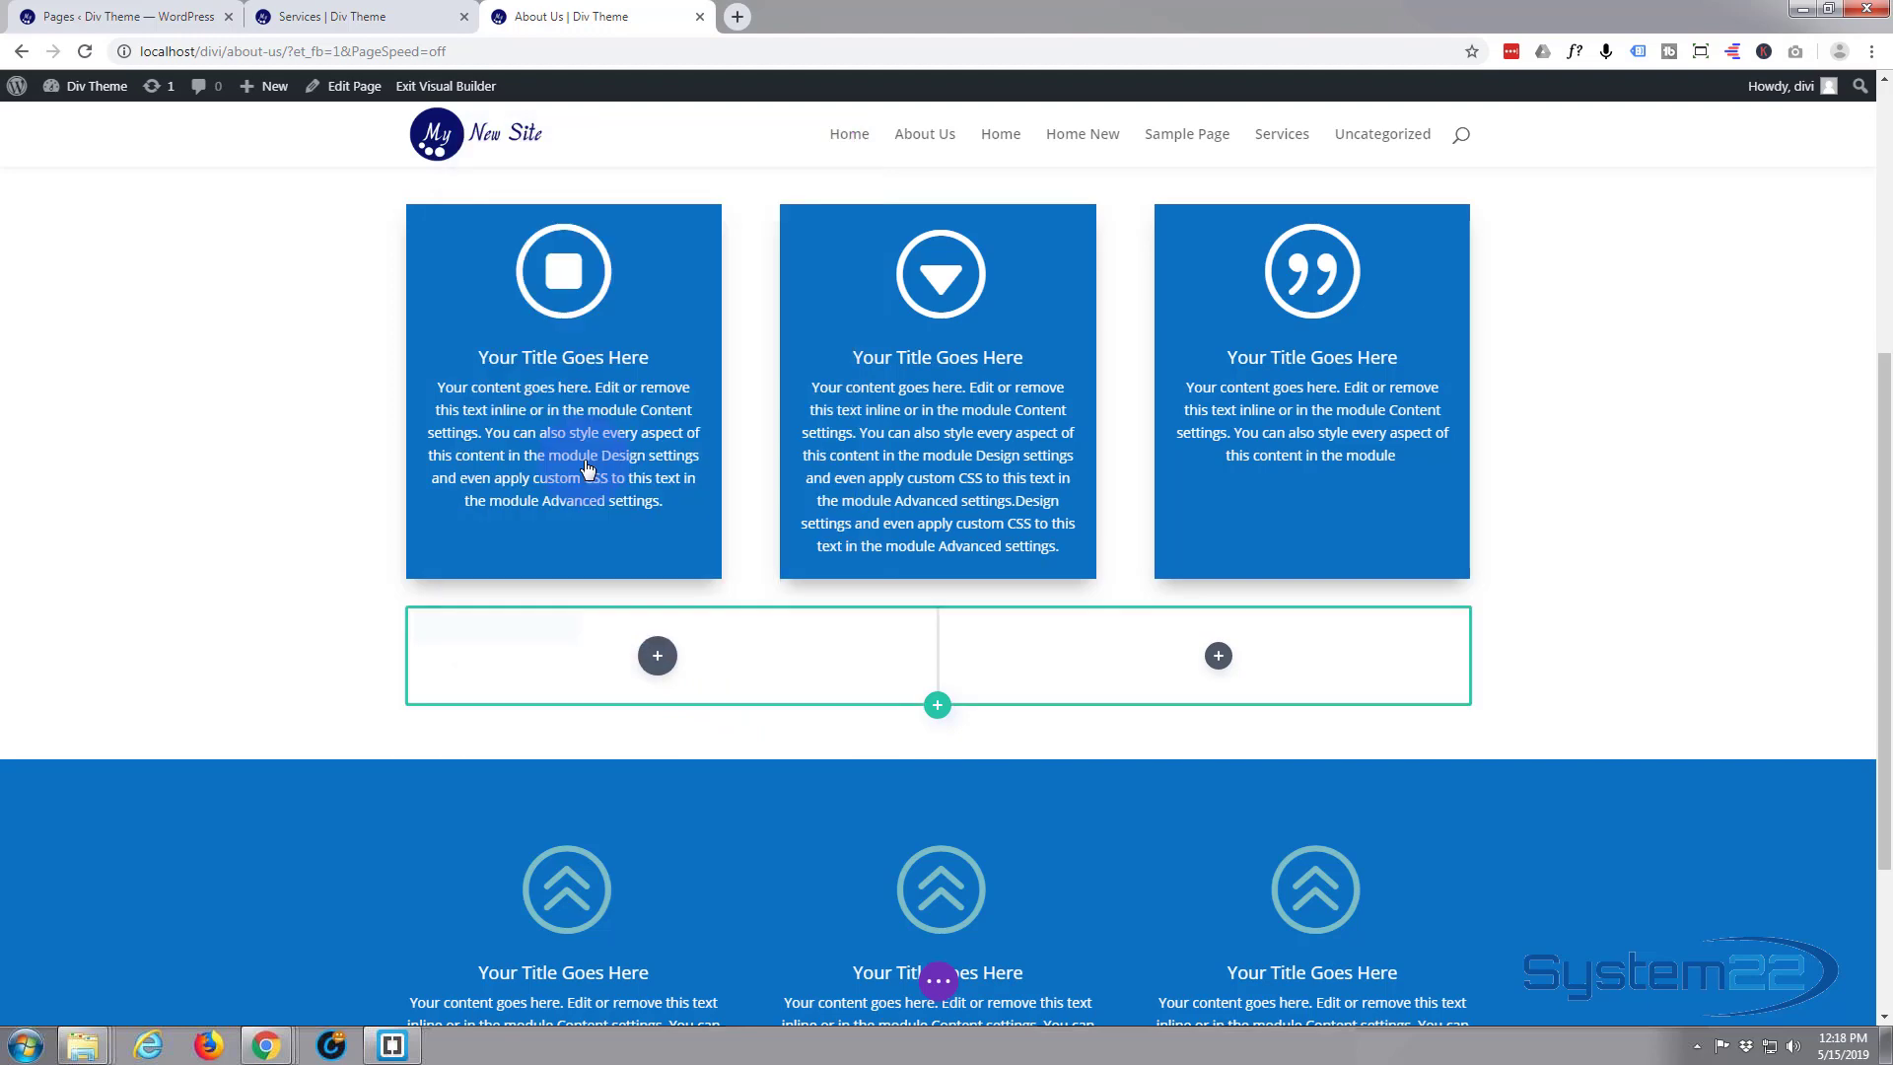
{"action": "left_click", "coordinate": [630, 838]}
{"action": "scroll", "coordinate": [664, 849], "scroll_direction": "down", "scroll_amount": 2}
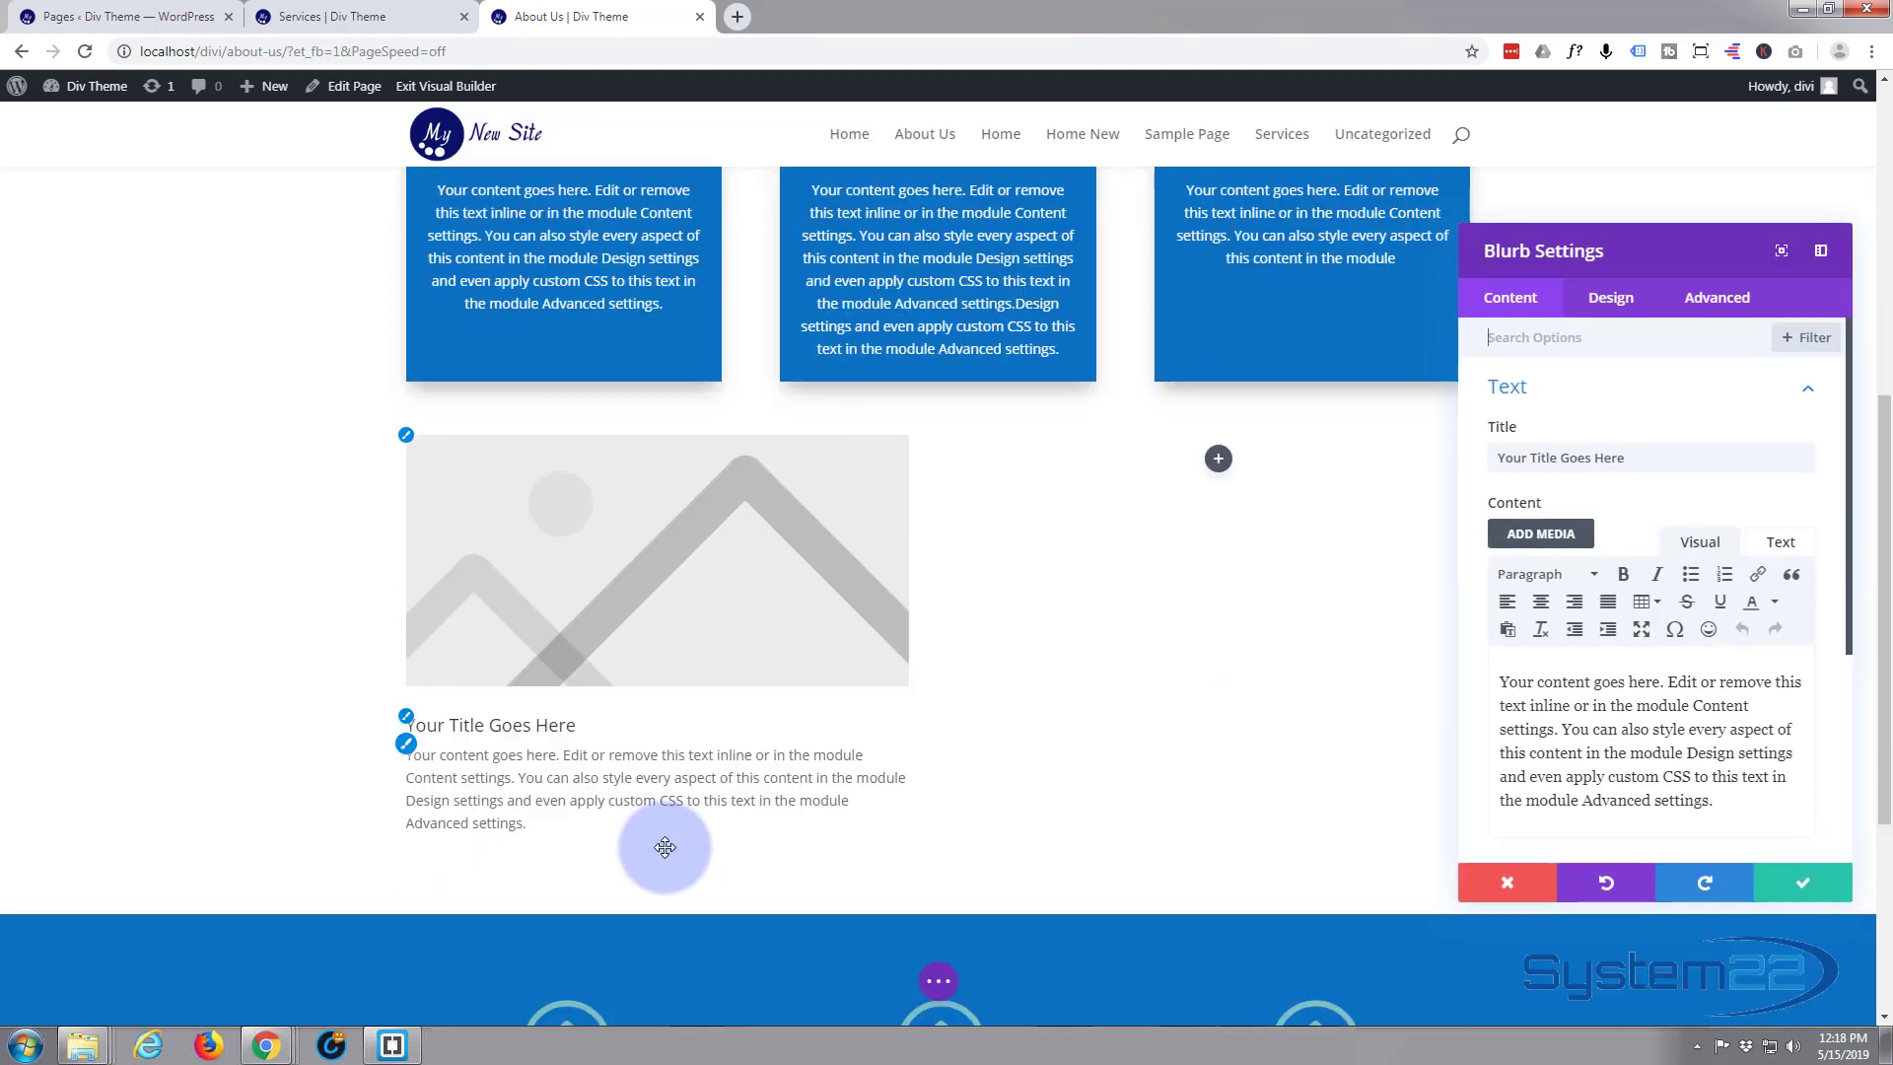
Replace the new blurb's placeholder title with "Blurb"
{"action": "scroll", "coordinate": [668, 849], "scroll_direction": "up", "scroll_amount": 1}
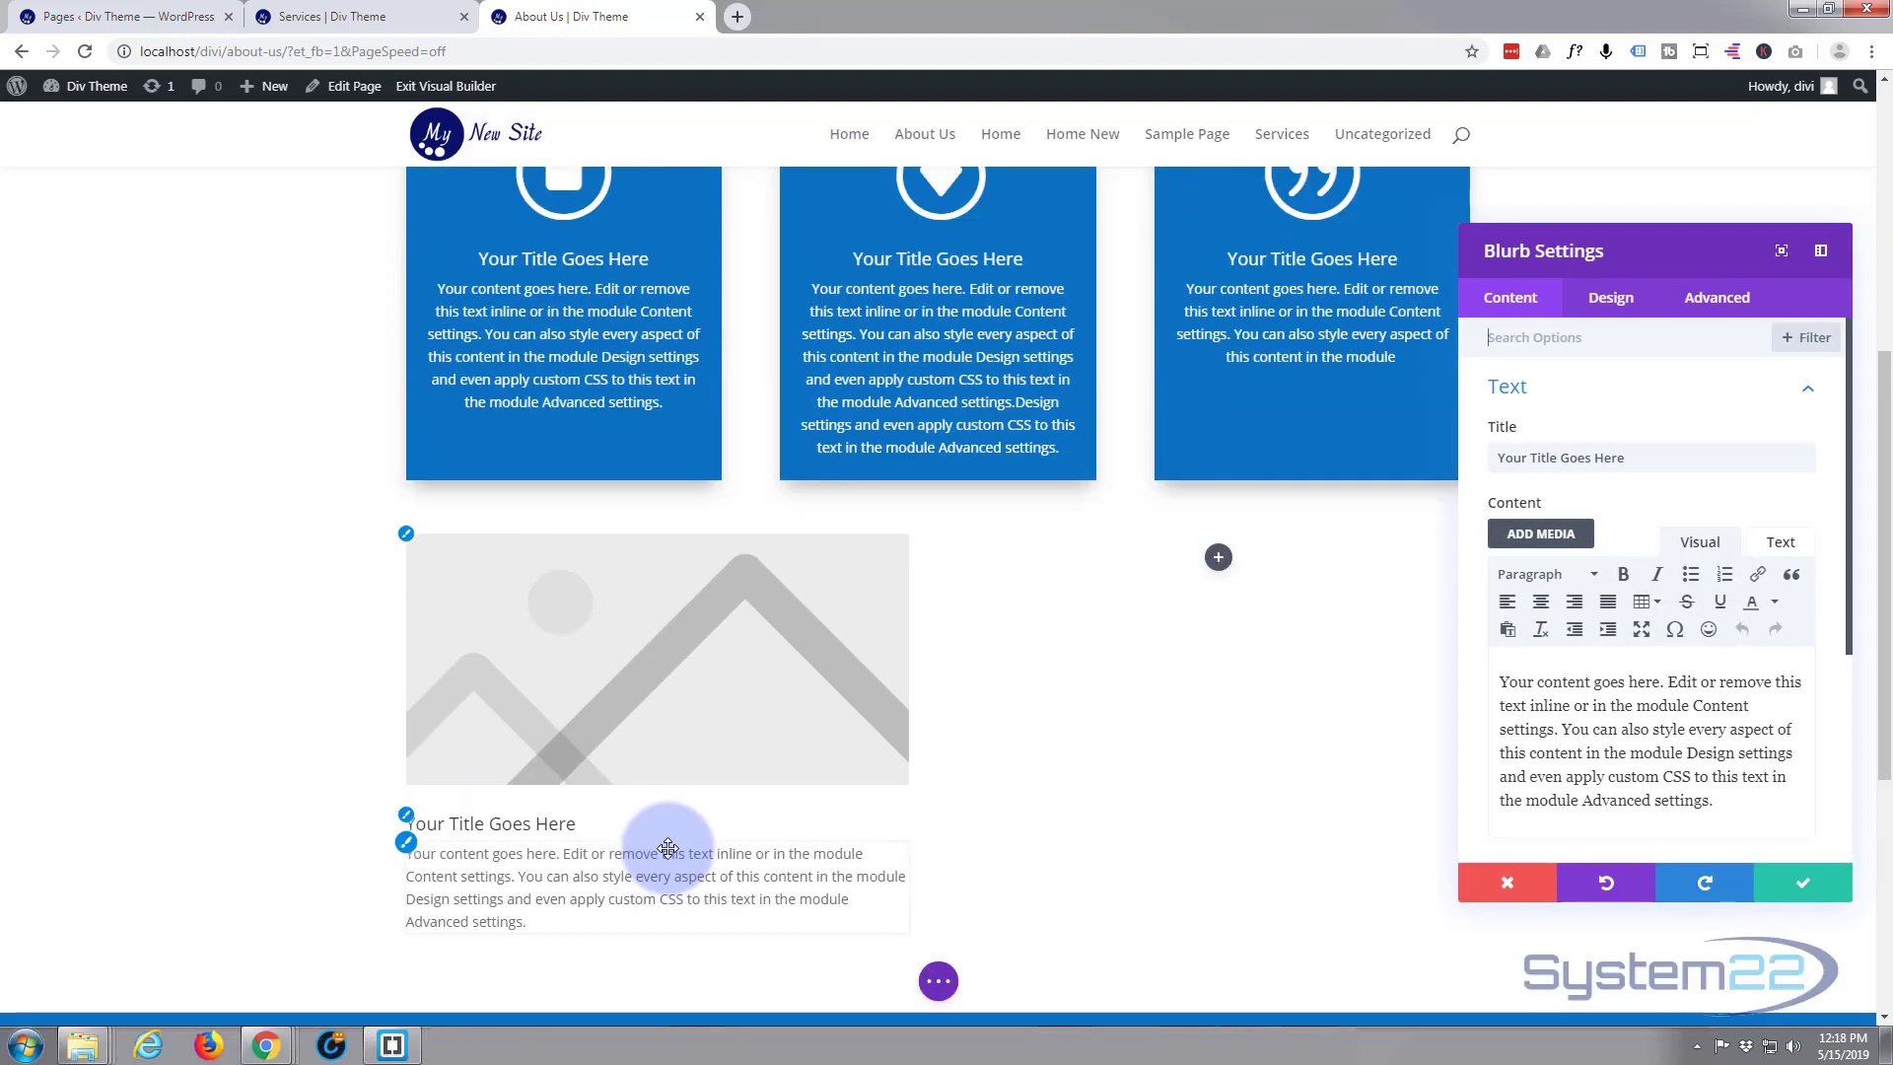
{"action": "left_click", "coordinate": [1550, 456]}
{"action": "left_click_drag", "start_coordinate": [1626, 457], "coordinate": [1483, 459]}
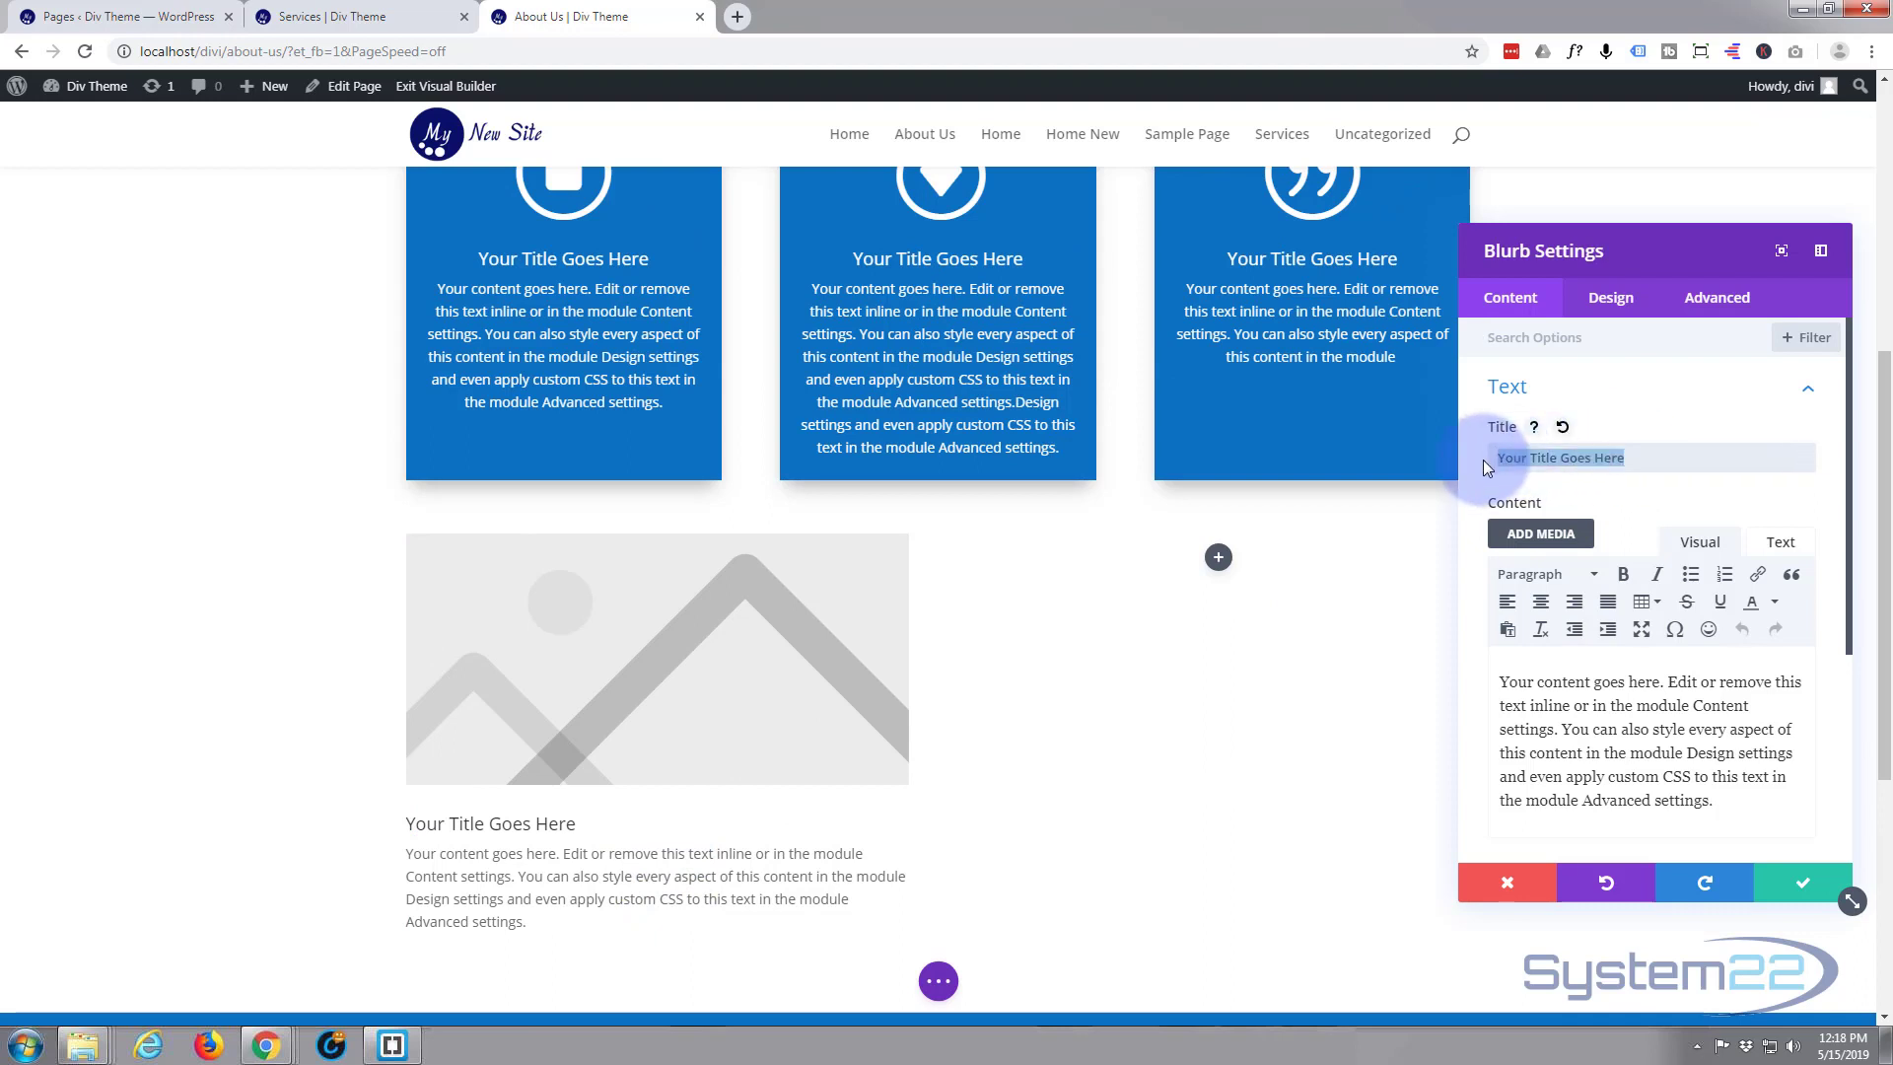
{"action": "type", "text": "N"}
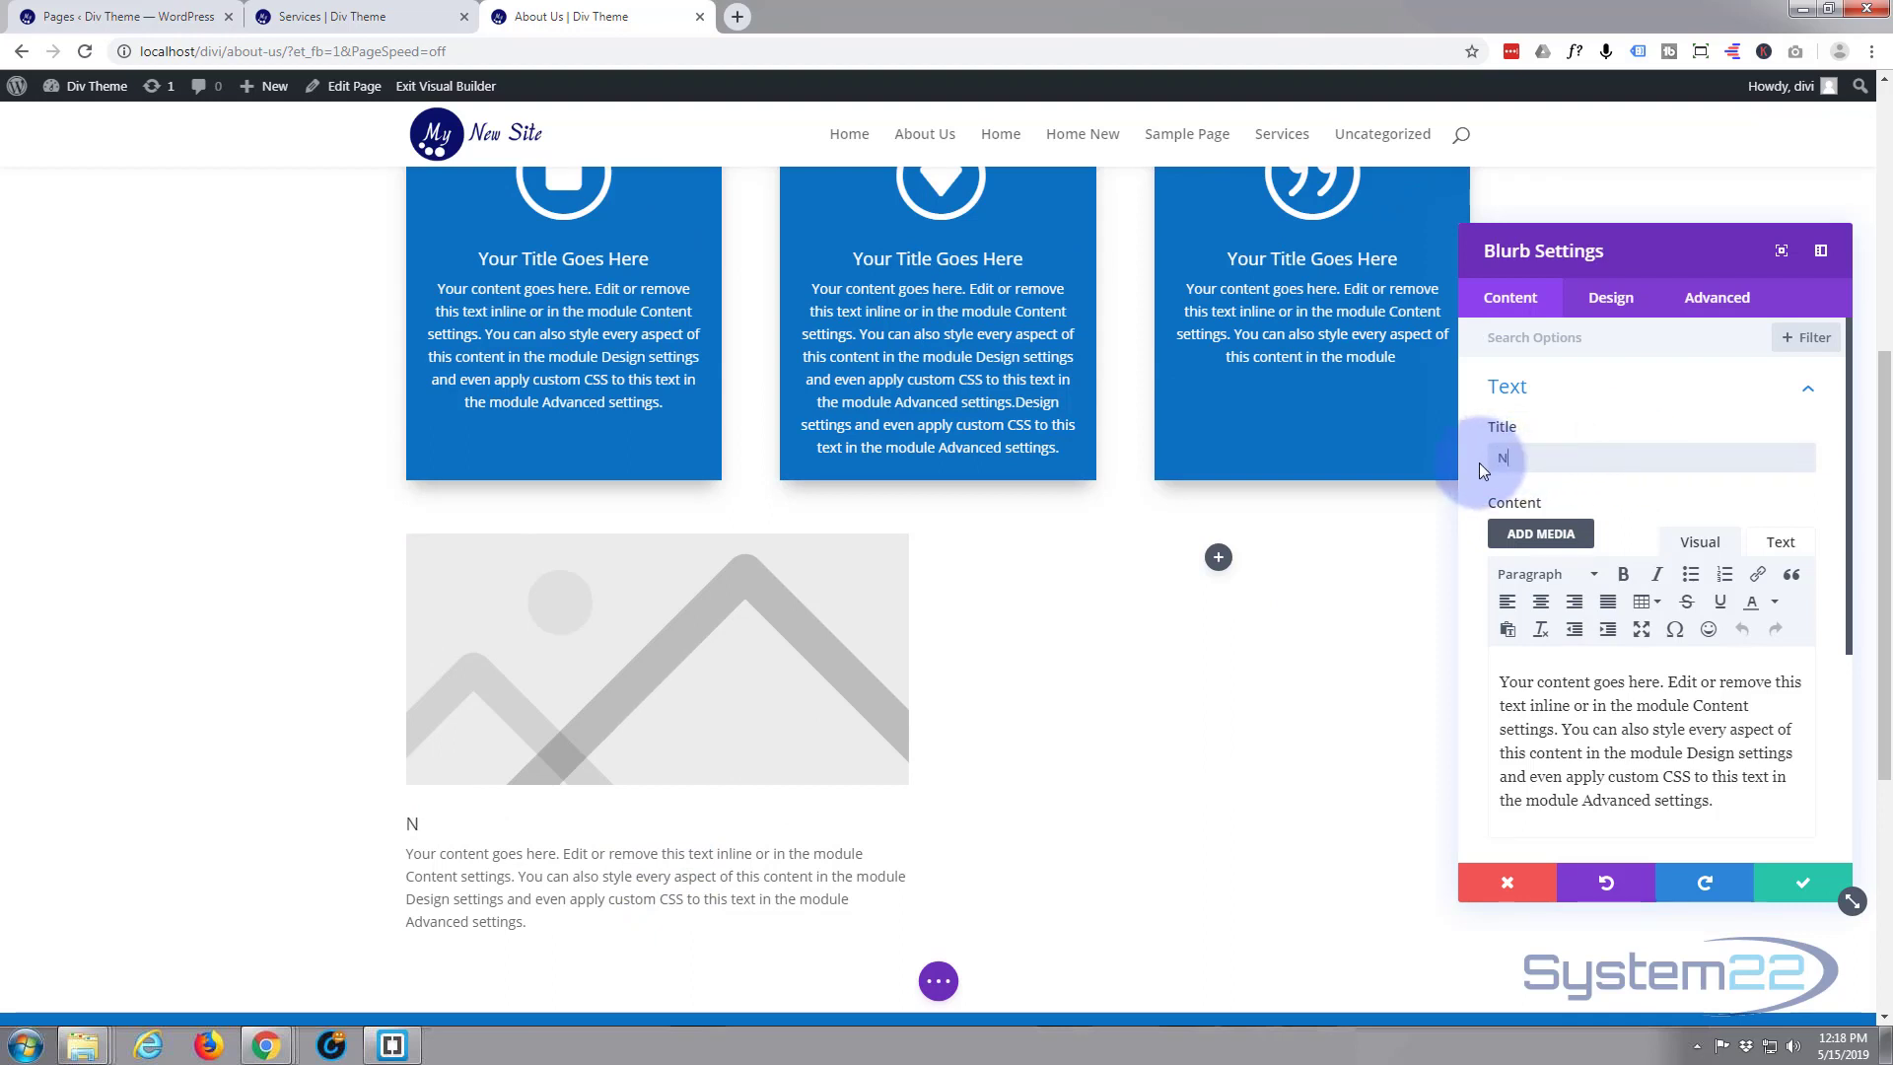
{"action": "type", "text": "Blurb"}
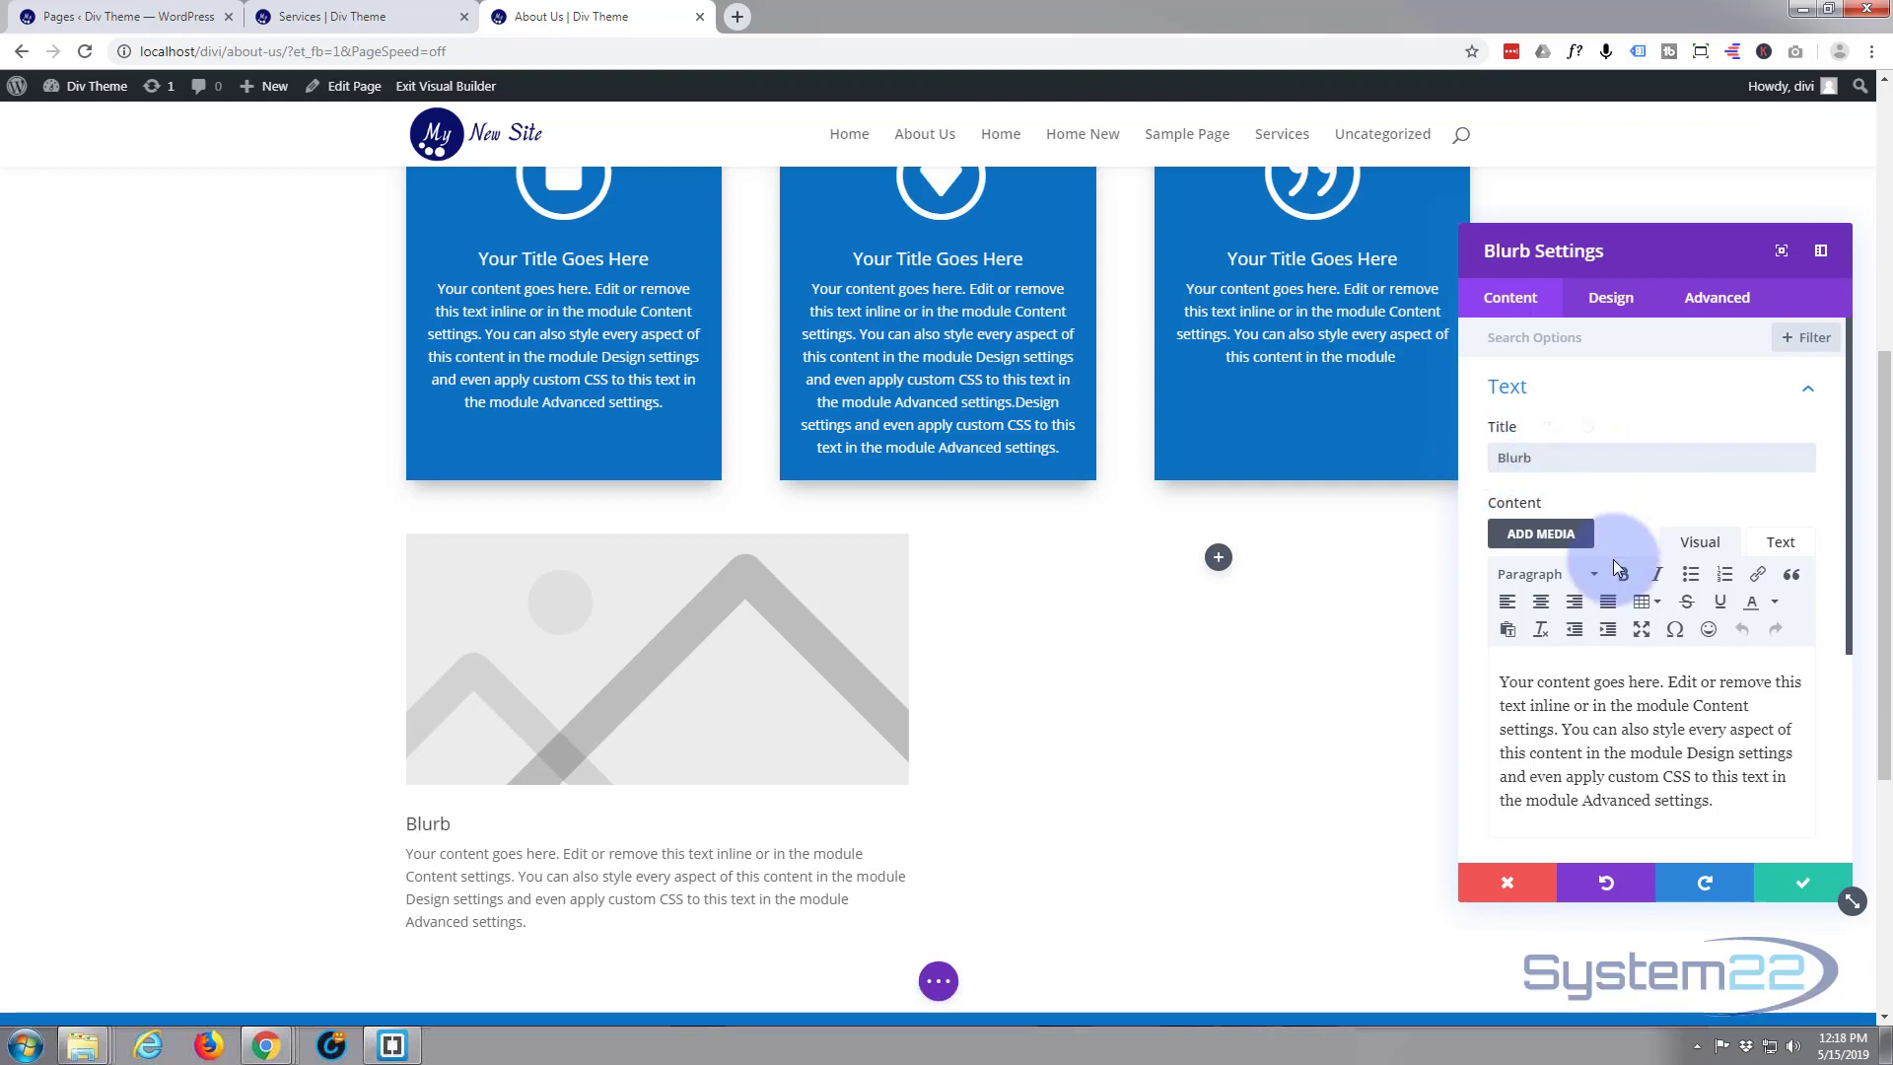
Shorten the new blurb's content by deleting everything from "Design settings" to the end
{"action": "left_click", "coordinate": [1609, 737]}
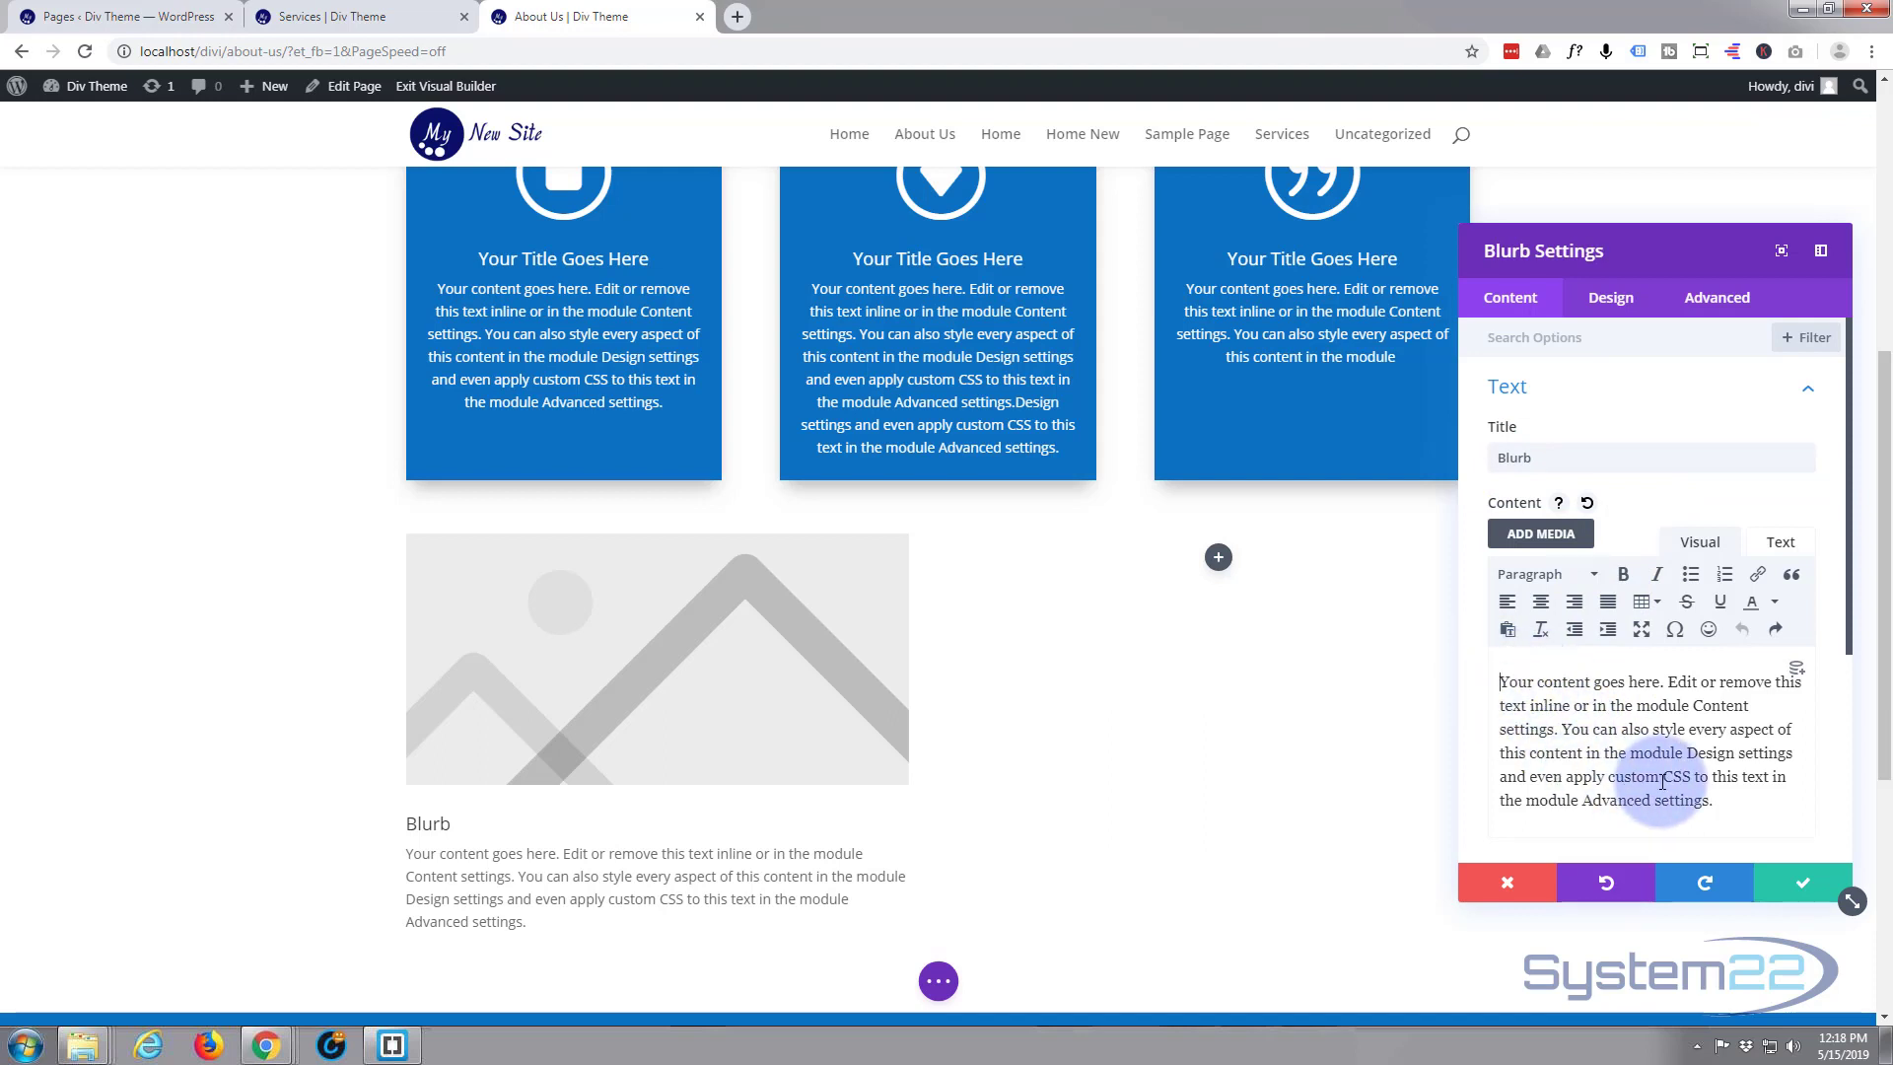
{"action": "left_click_drag", "start_coordinate": [1688, 753], "coordinate": [1739, 817]}
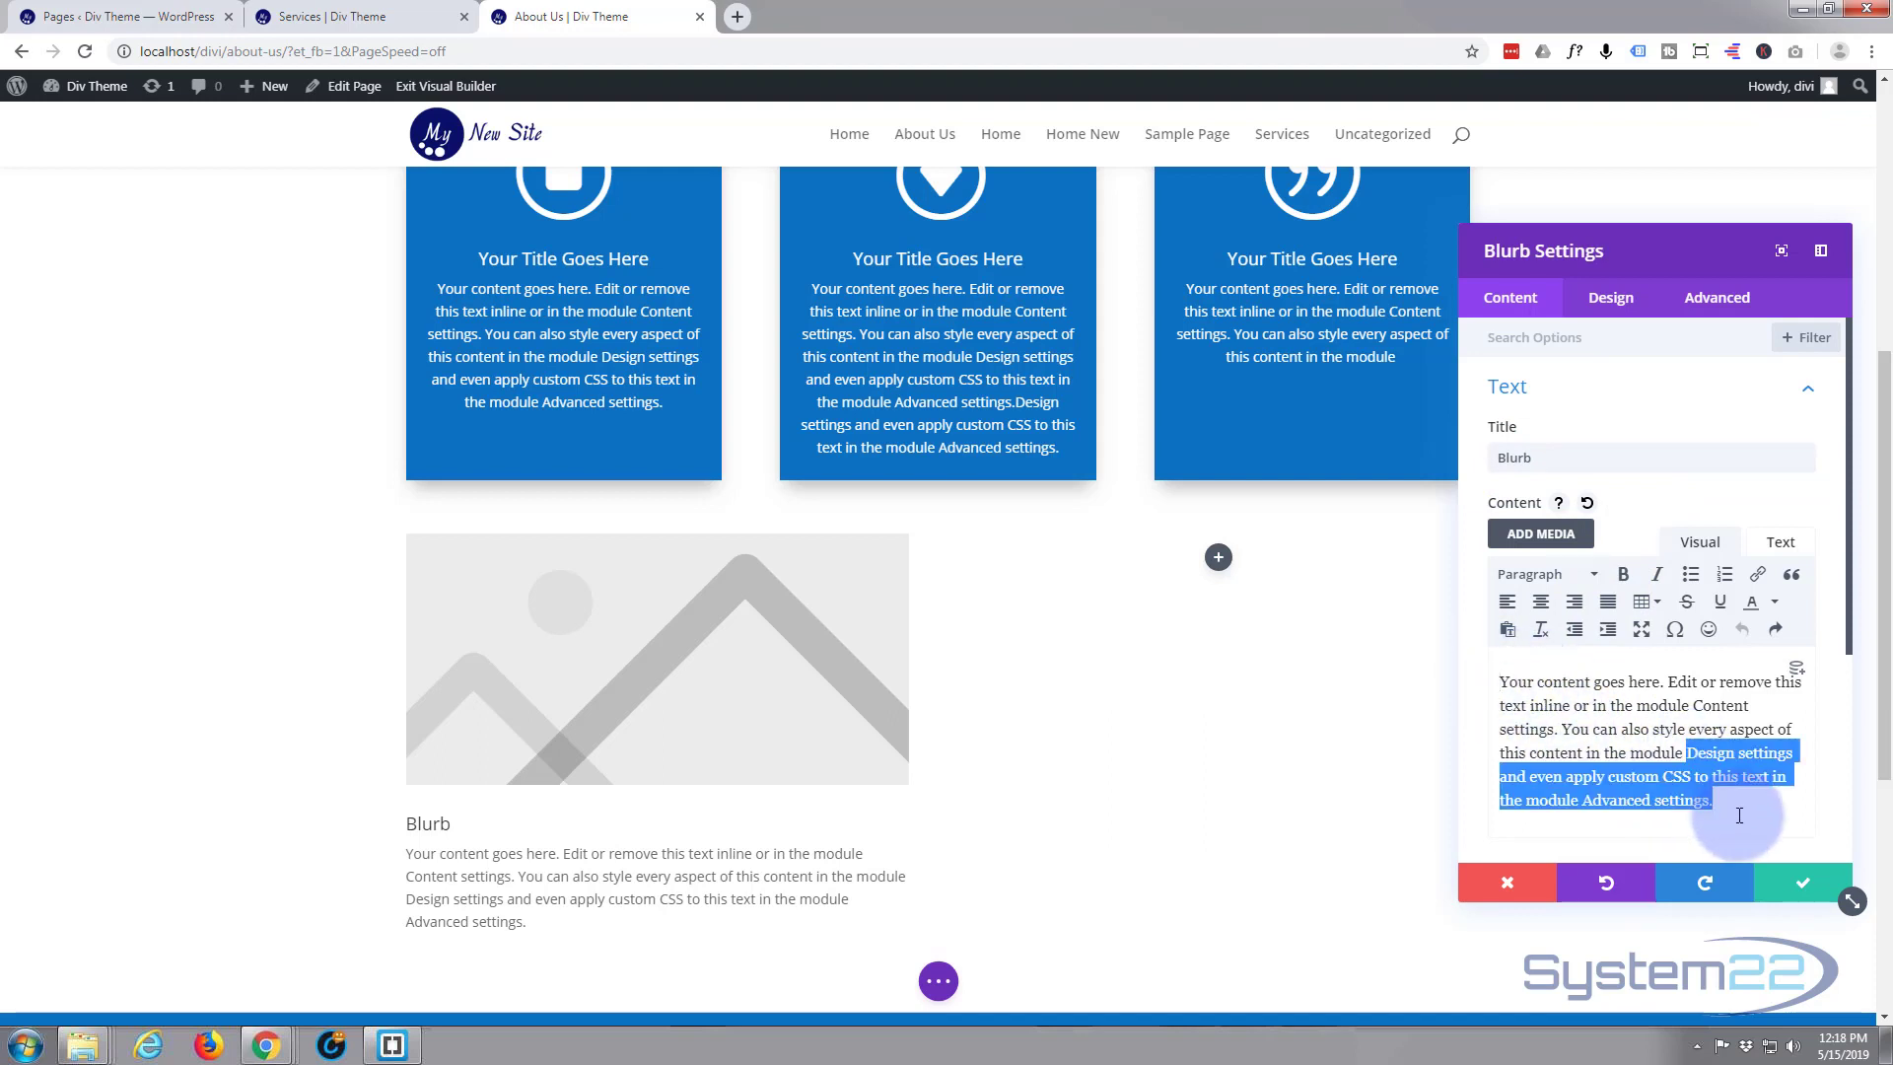
{"action": "key", "text": "BackSpace"}
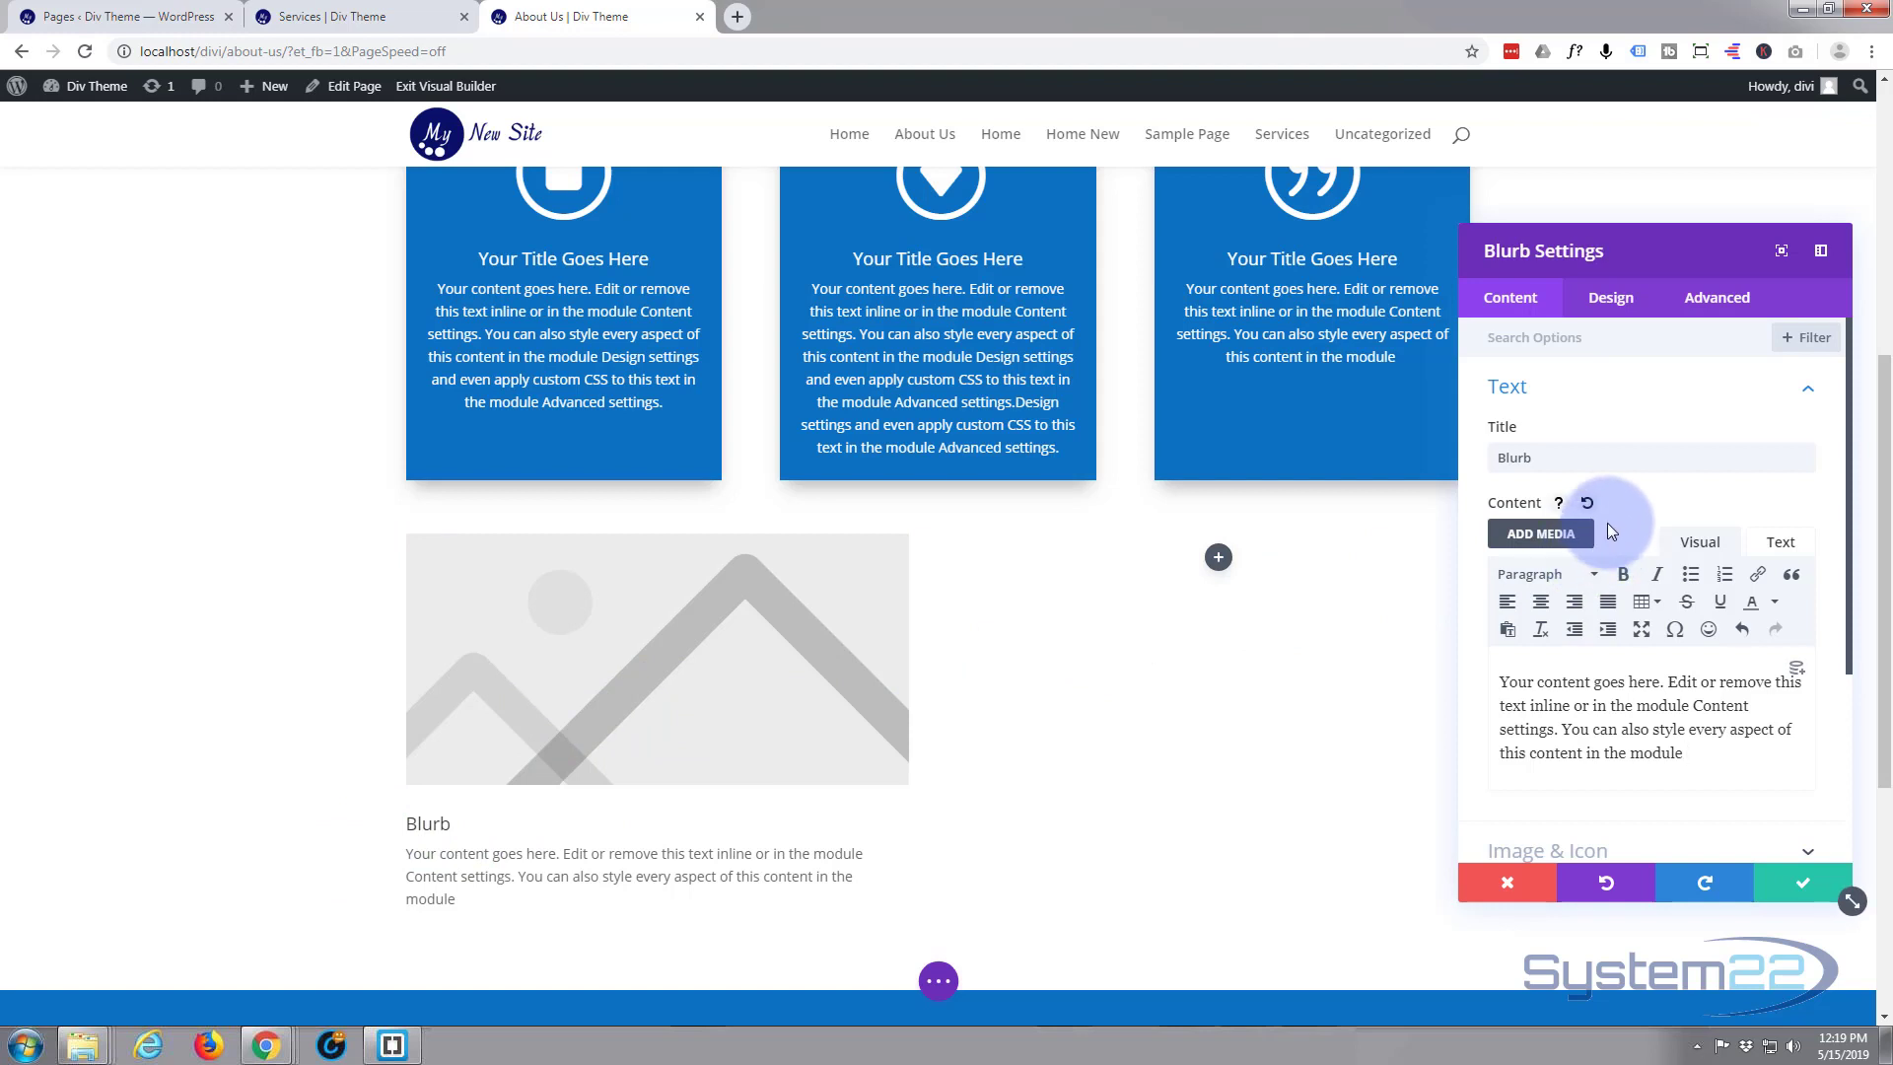
Switch the new blurb from an image to an icon and choose the cloud with an upward arrow
{"action": "scroll", "coordinate": [1658, 382], "scroll_direction": "down", "scroll_amount": 5}
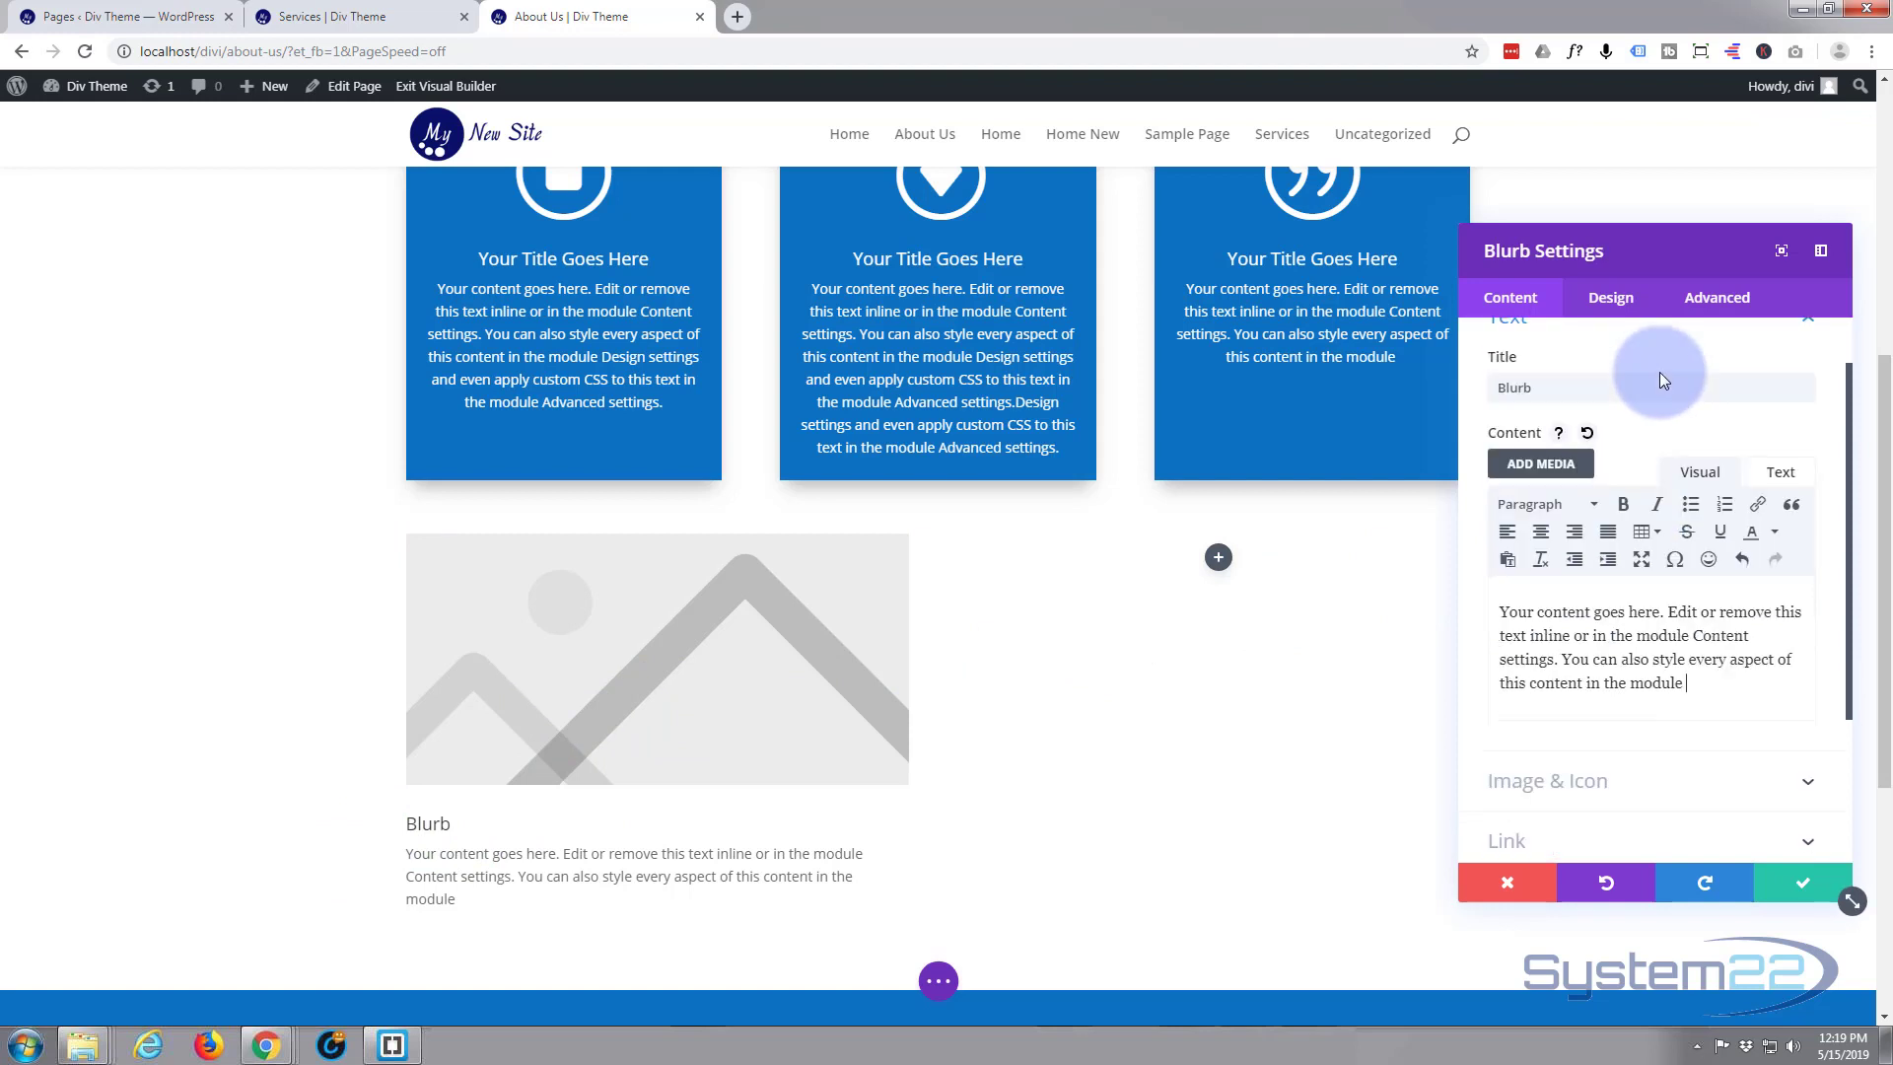
{"action": "left_click", "coordinate": [1637, 559]}
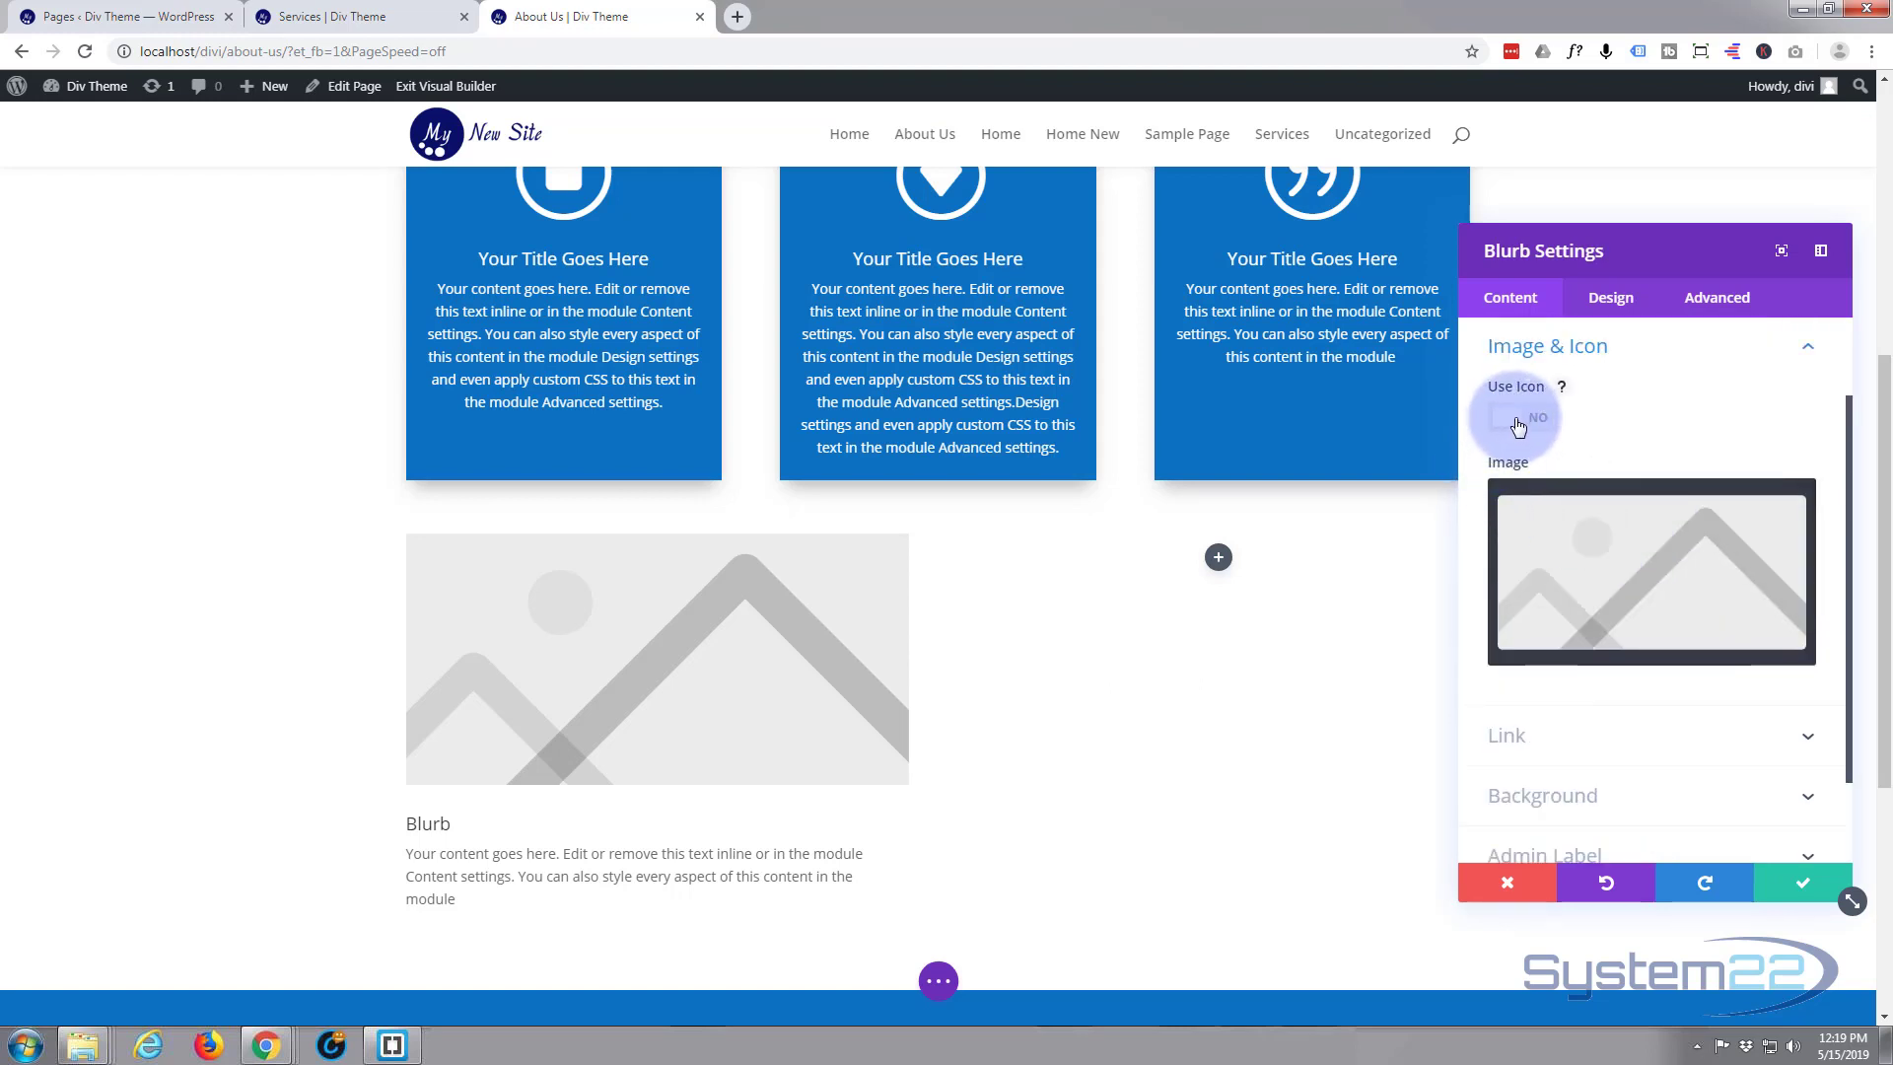
{"action": "left_click", "coordinate": [1518, 421]}
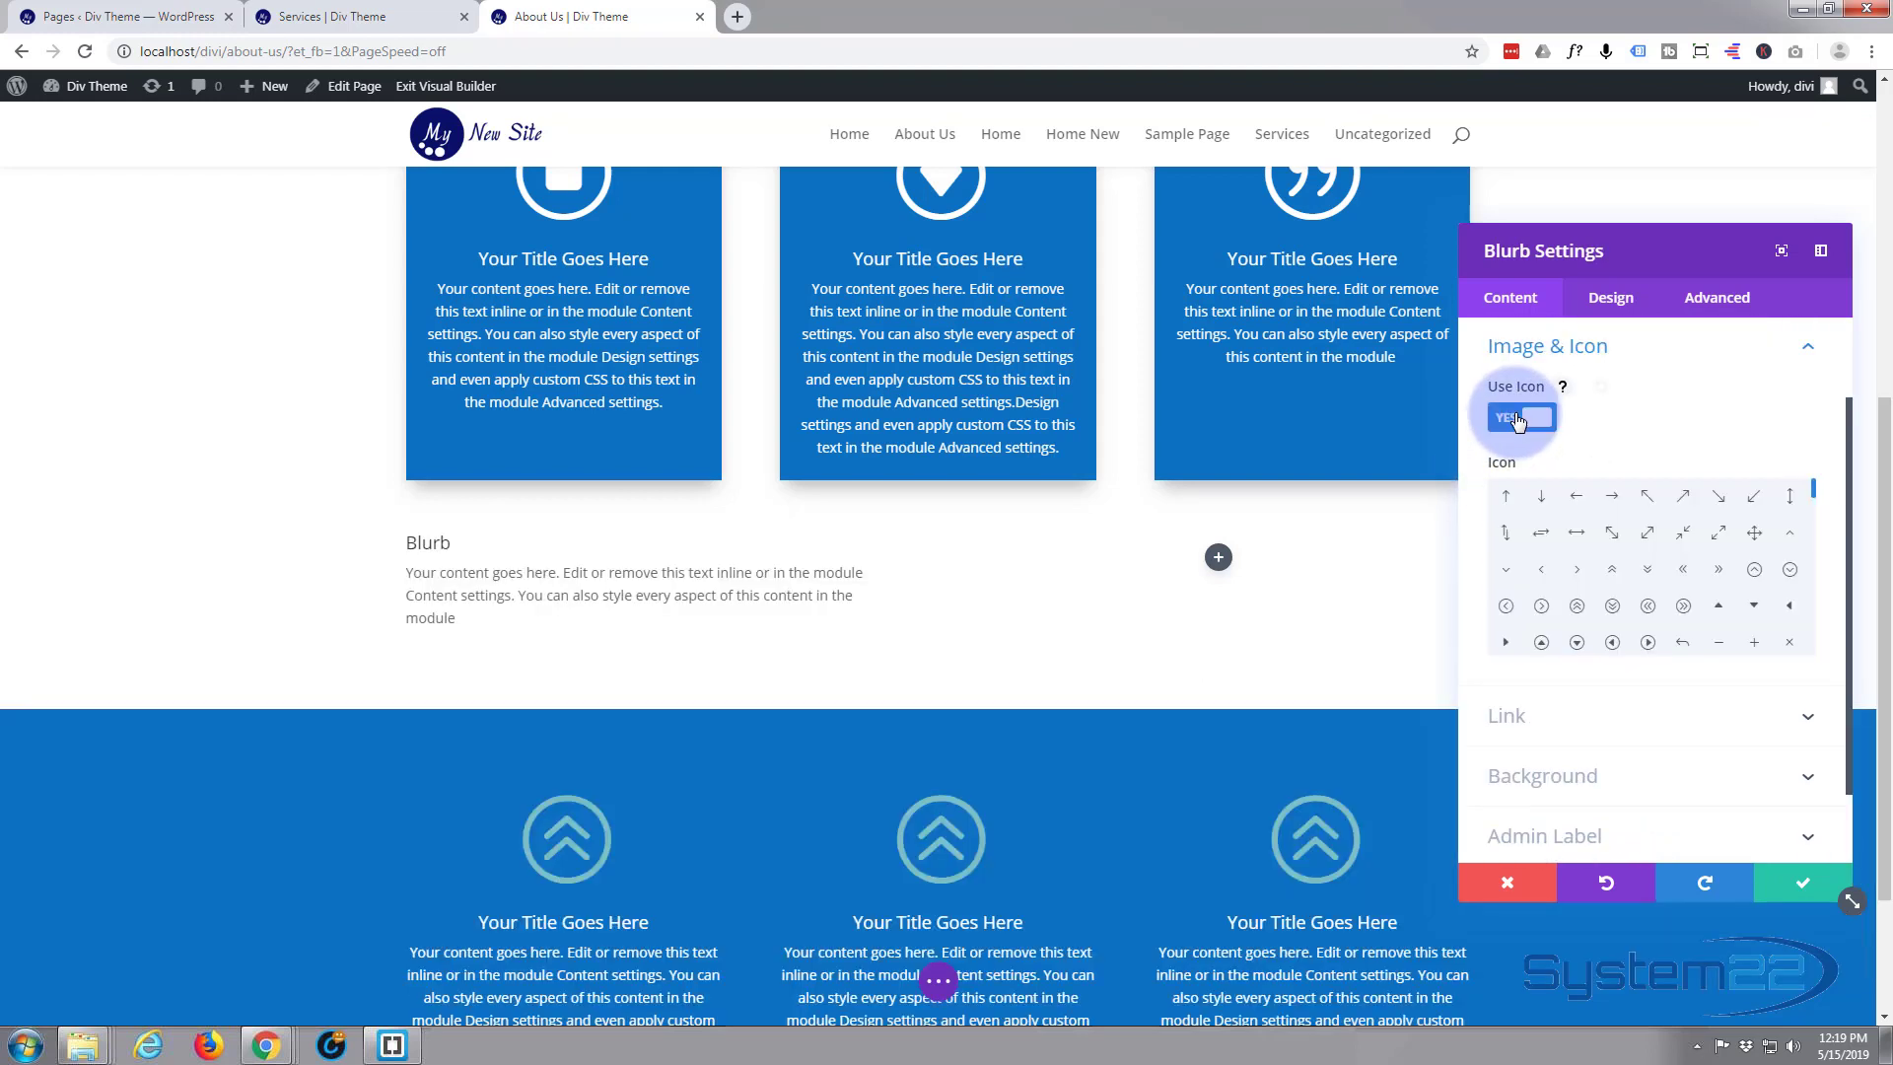
{"action": "scroll", "coordinate": [1604, 534], "scroll_direction": "down", "scroll_amount": 5}
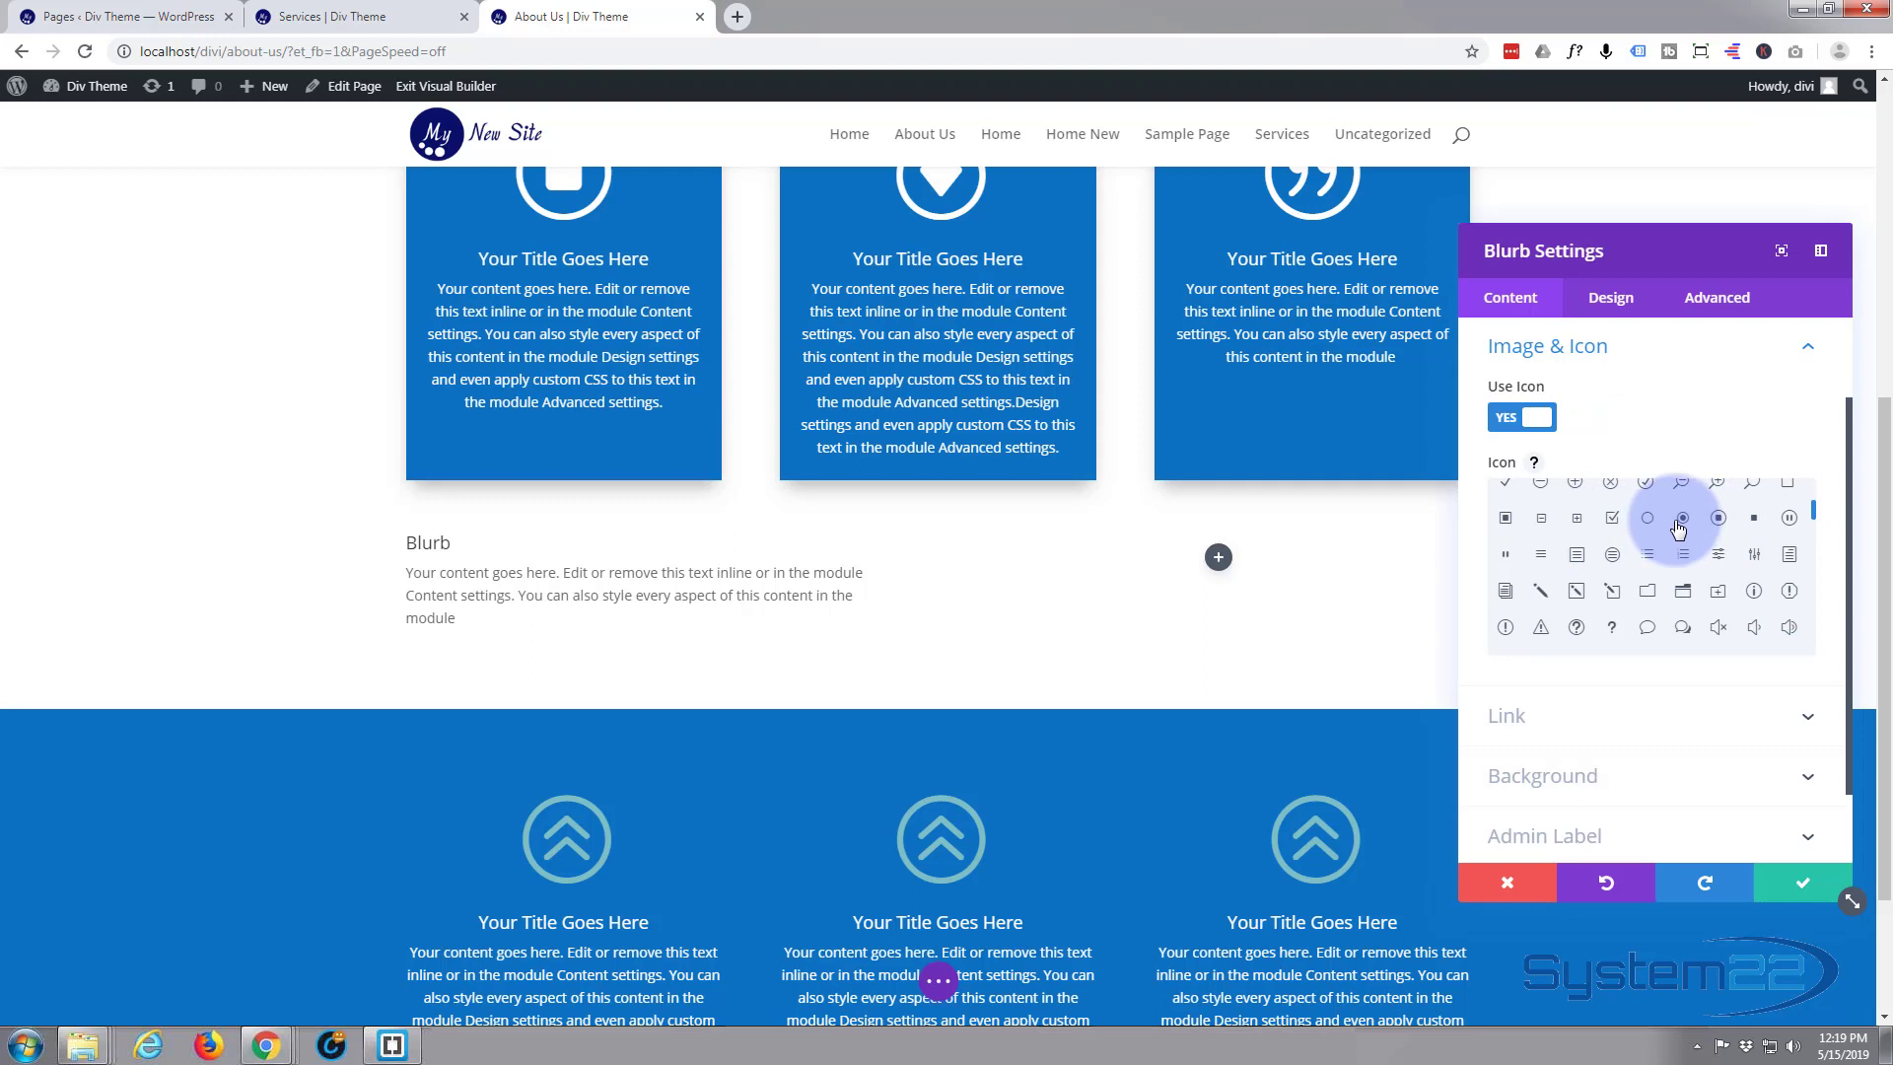
{"action": "scroll", "coordinate": [1681, 537], "scroll_direction": "down", "scroll_amount": 3}
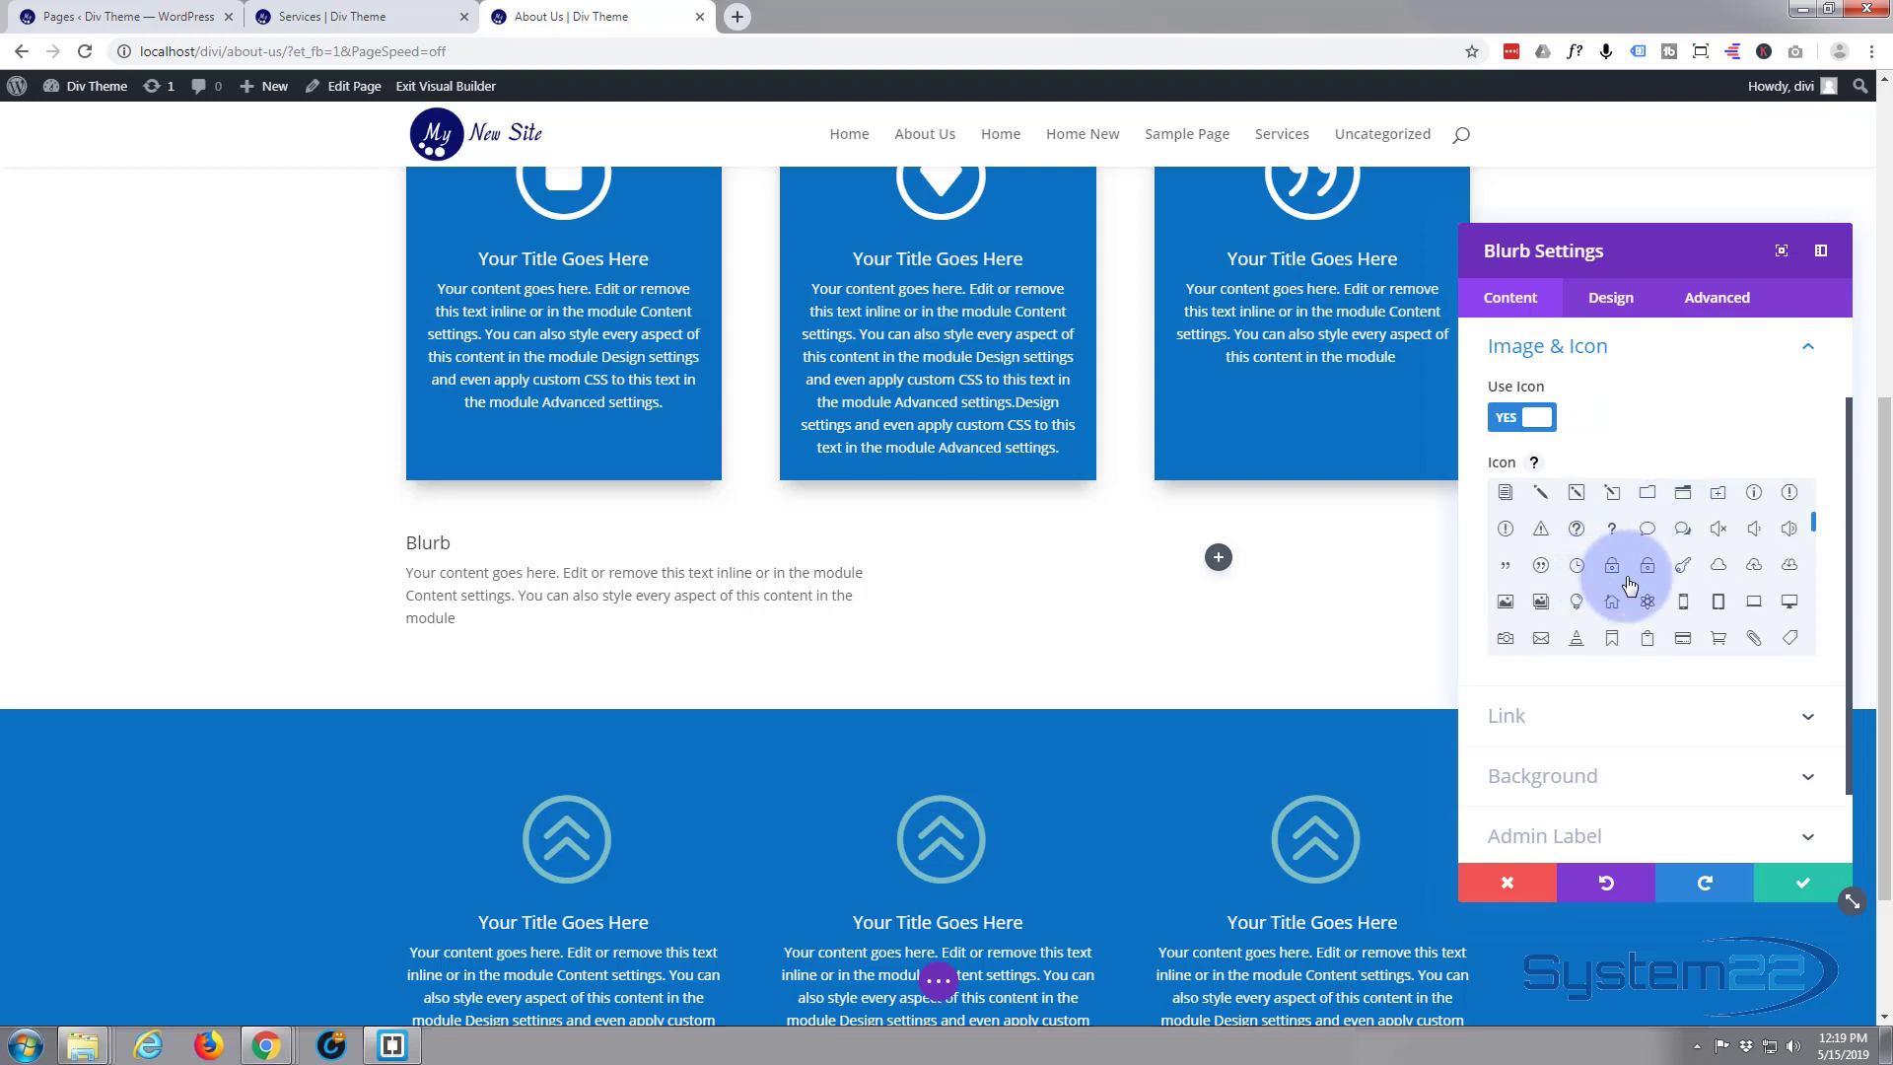
{"action": "left_click", "coordinate": [1752, 567]}
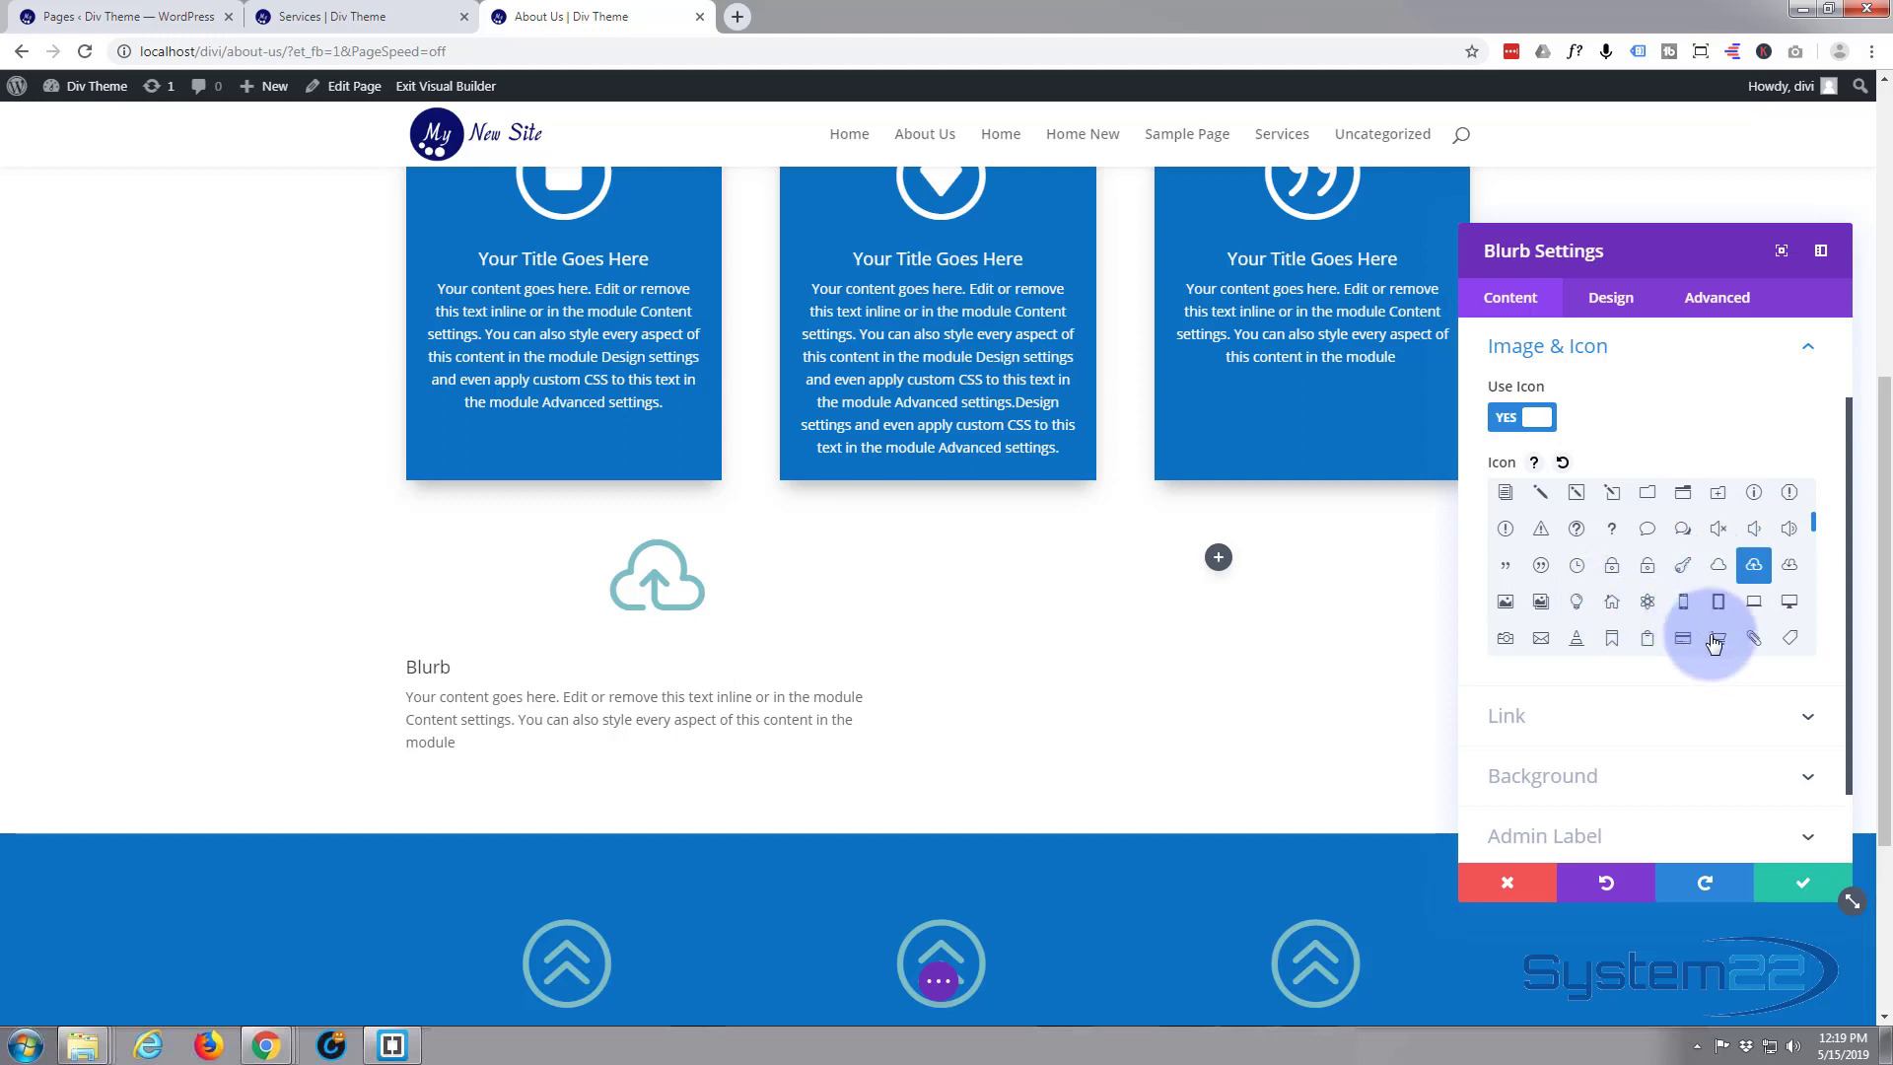
{"action": "scroll", "coordinate": [1673, 625], "scroll_direction": "down", "scroll_amount": 1}
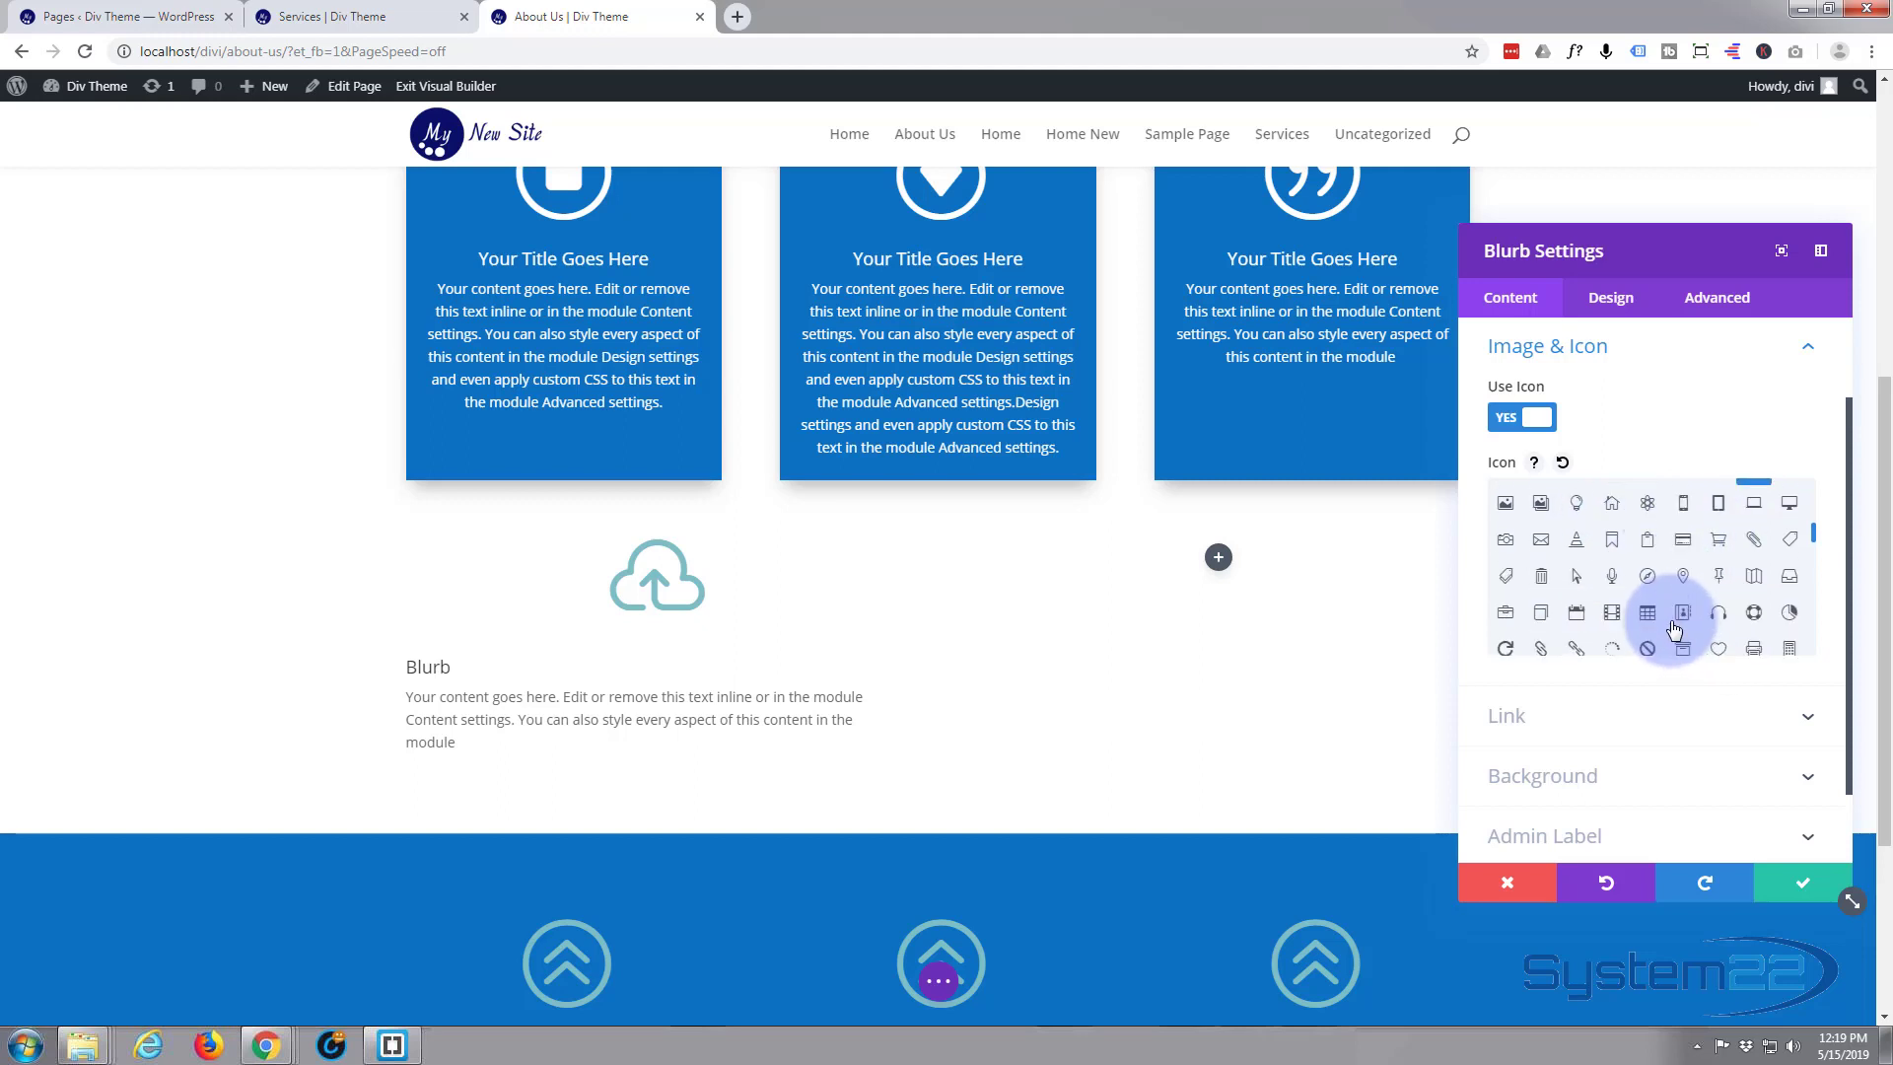
{"action": "scroll", "coordinate": [1613, 746], "scroll_direction": "down", "scroll_amount": 1}
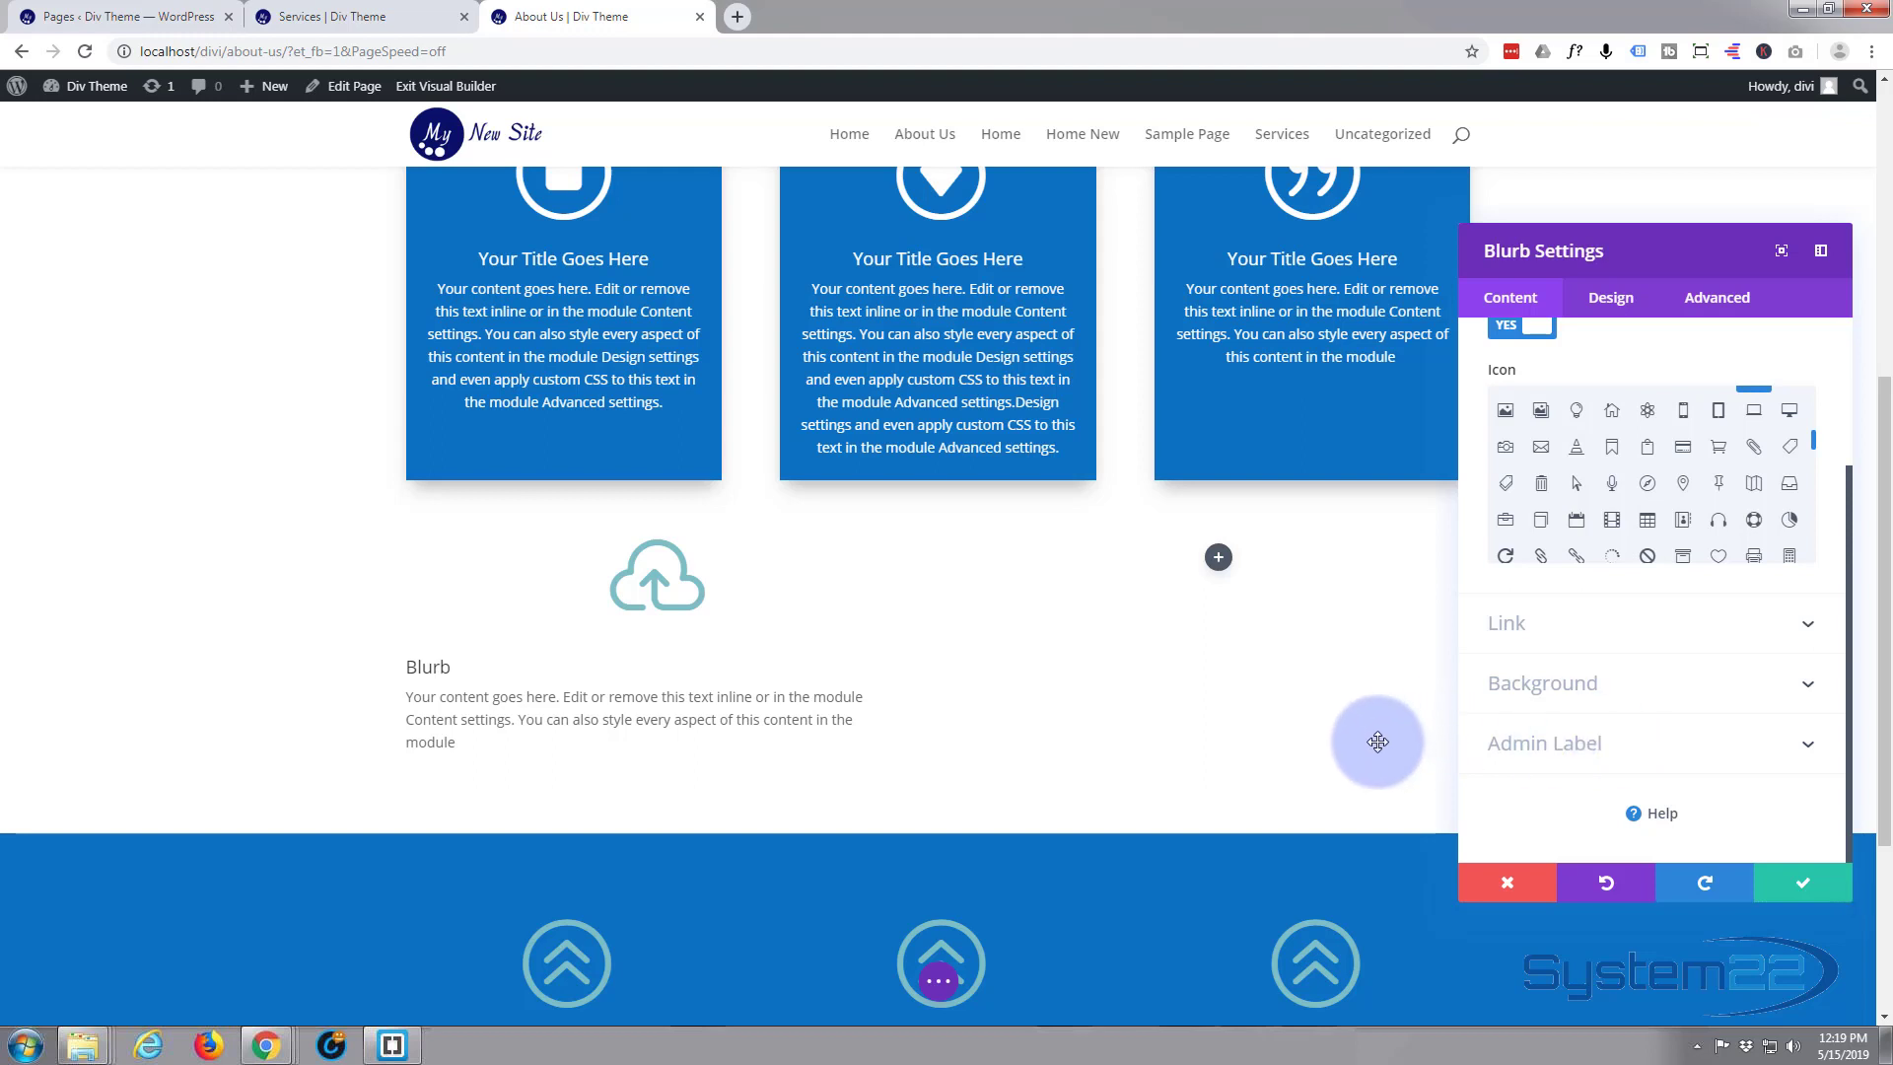
Set the cloud blurb's image/icon placement to Left in its design settings
{"action": "left_click", "coordinate": [1621, 307]}
{"action": "left_click", "coordinate": [1633, 390]}
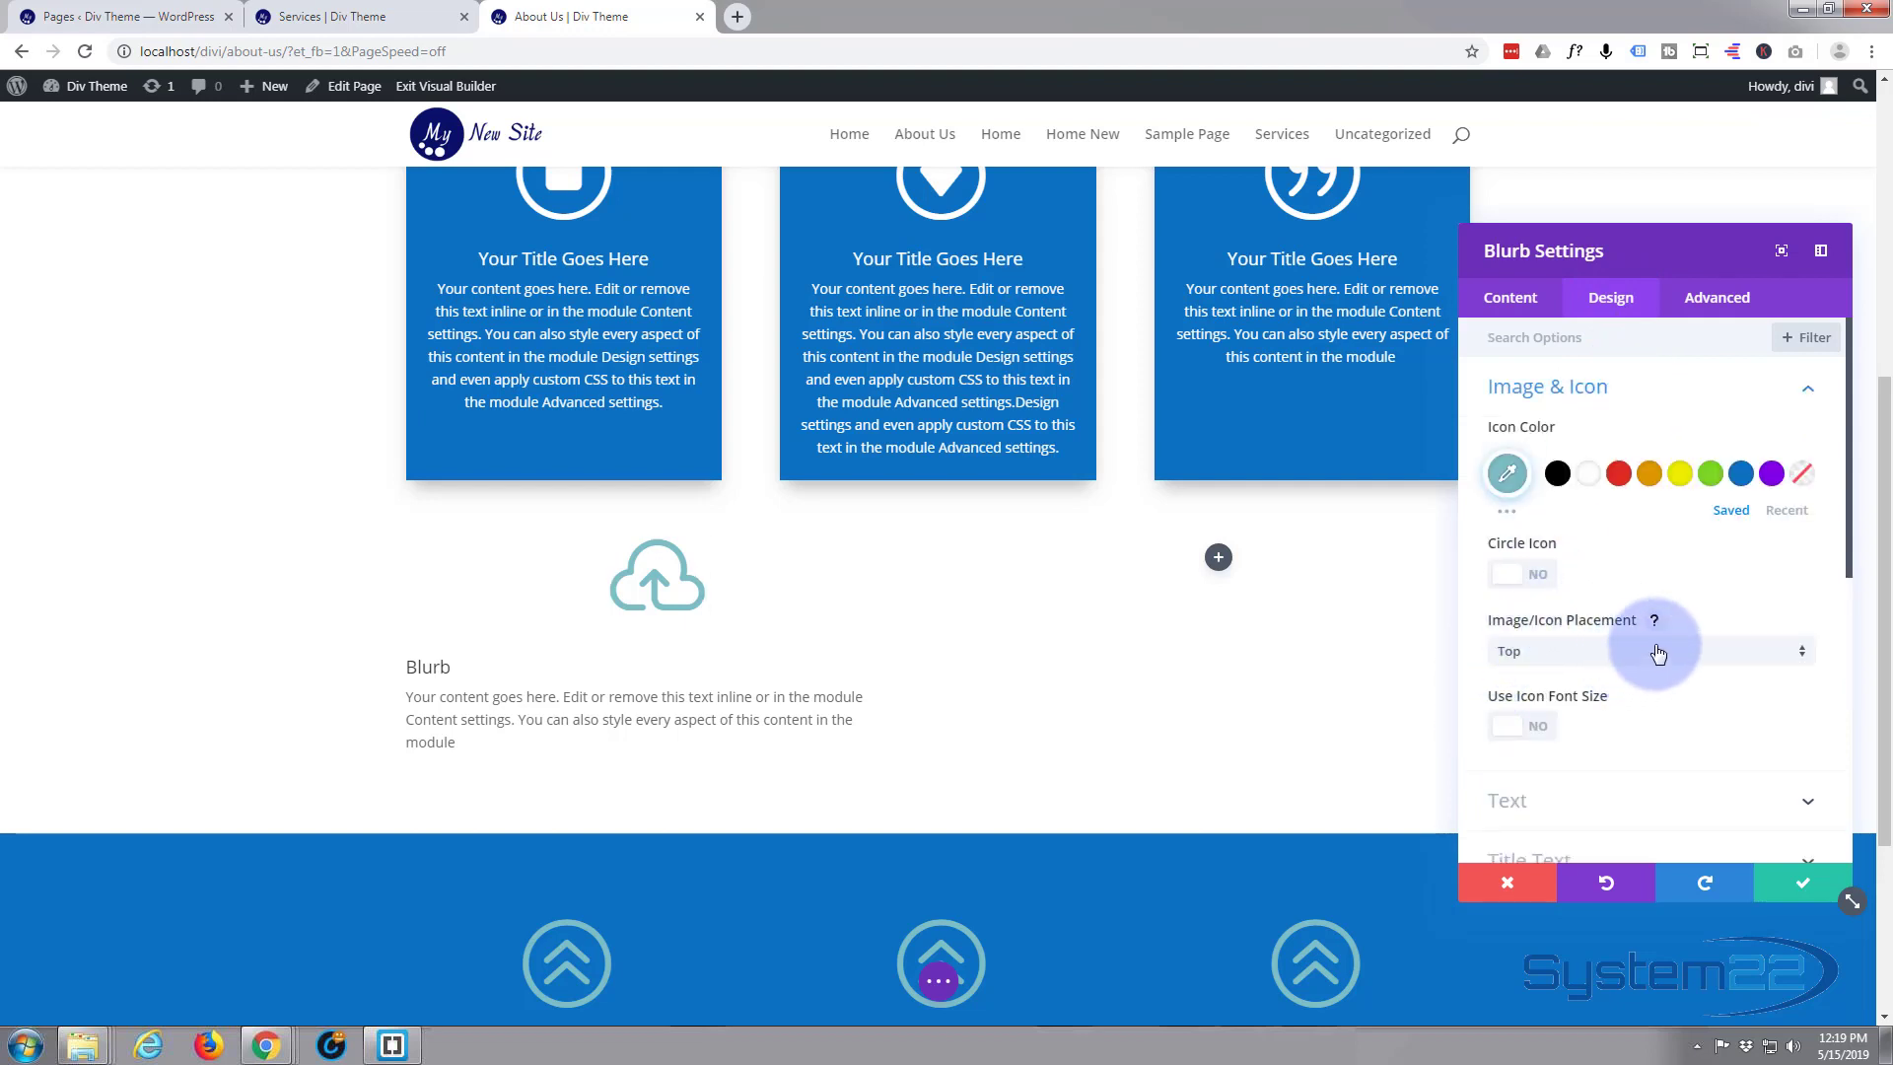
{"action": "left_click", "coordinate": [1803, 659]}
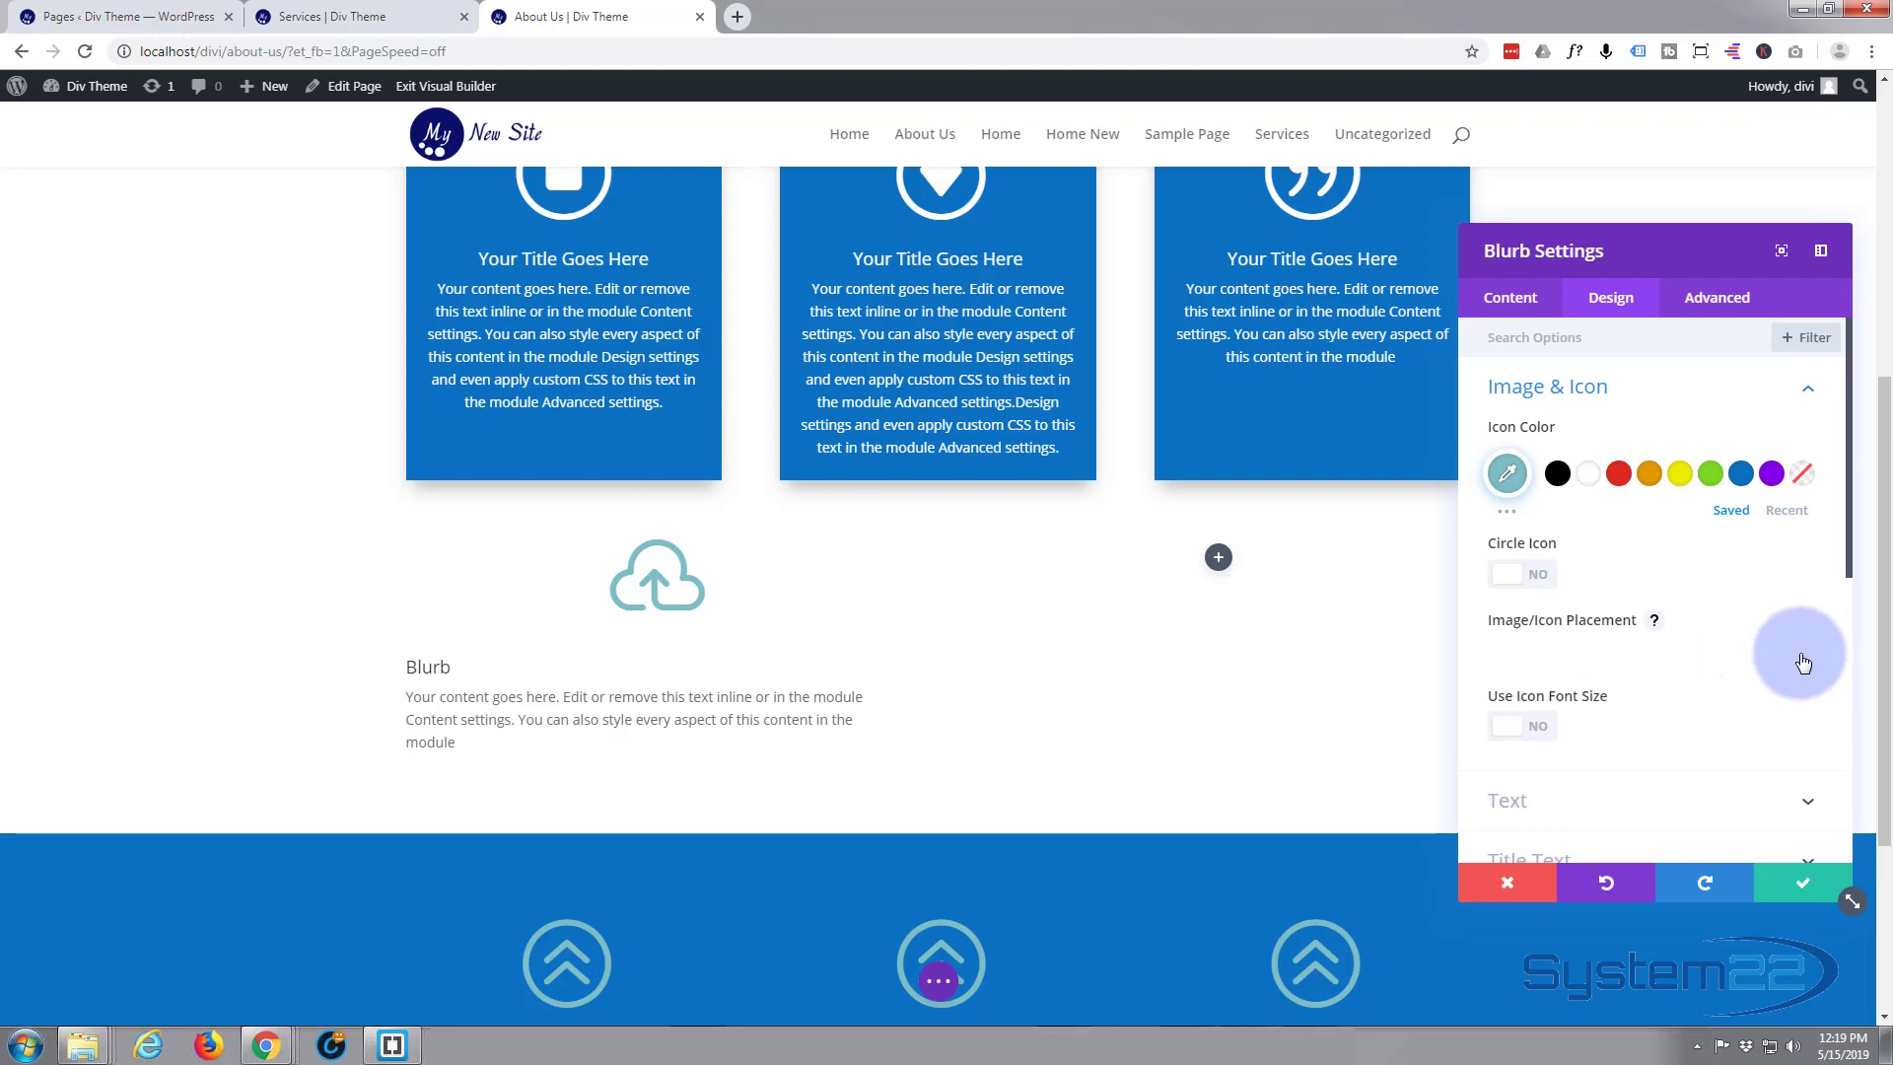
{"action": "left_click", "coordinate": [1610, 711]}
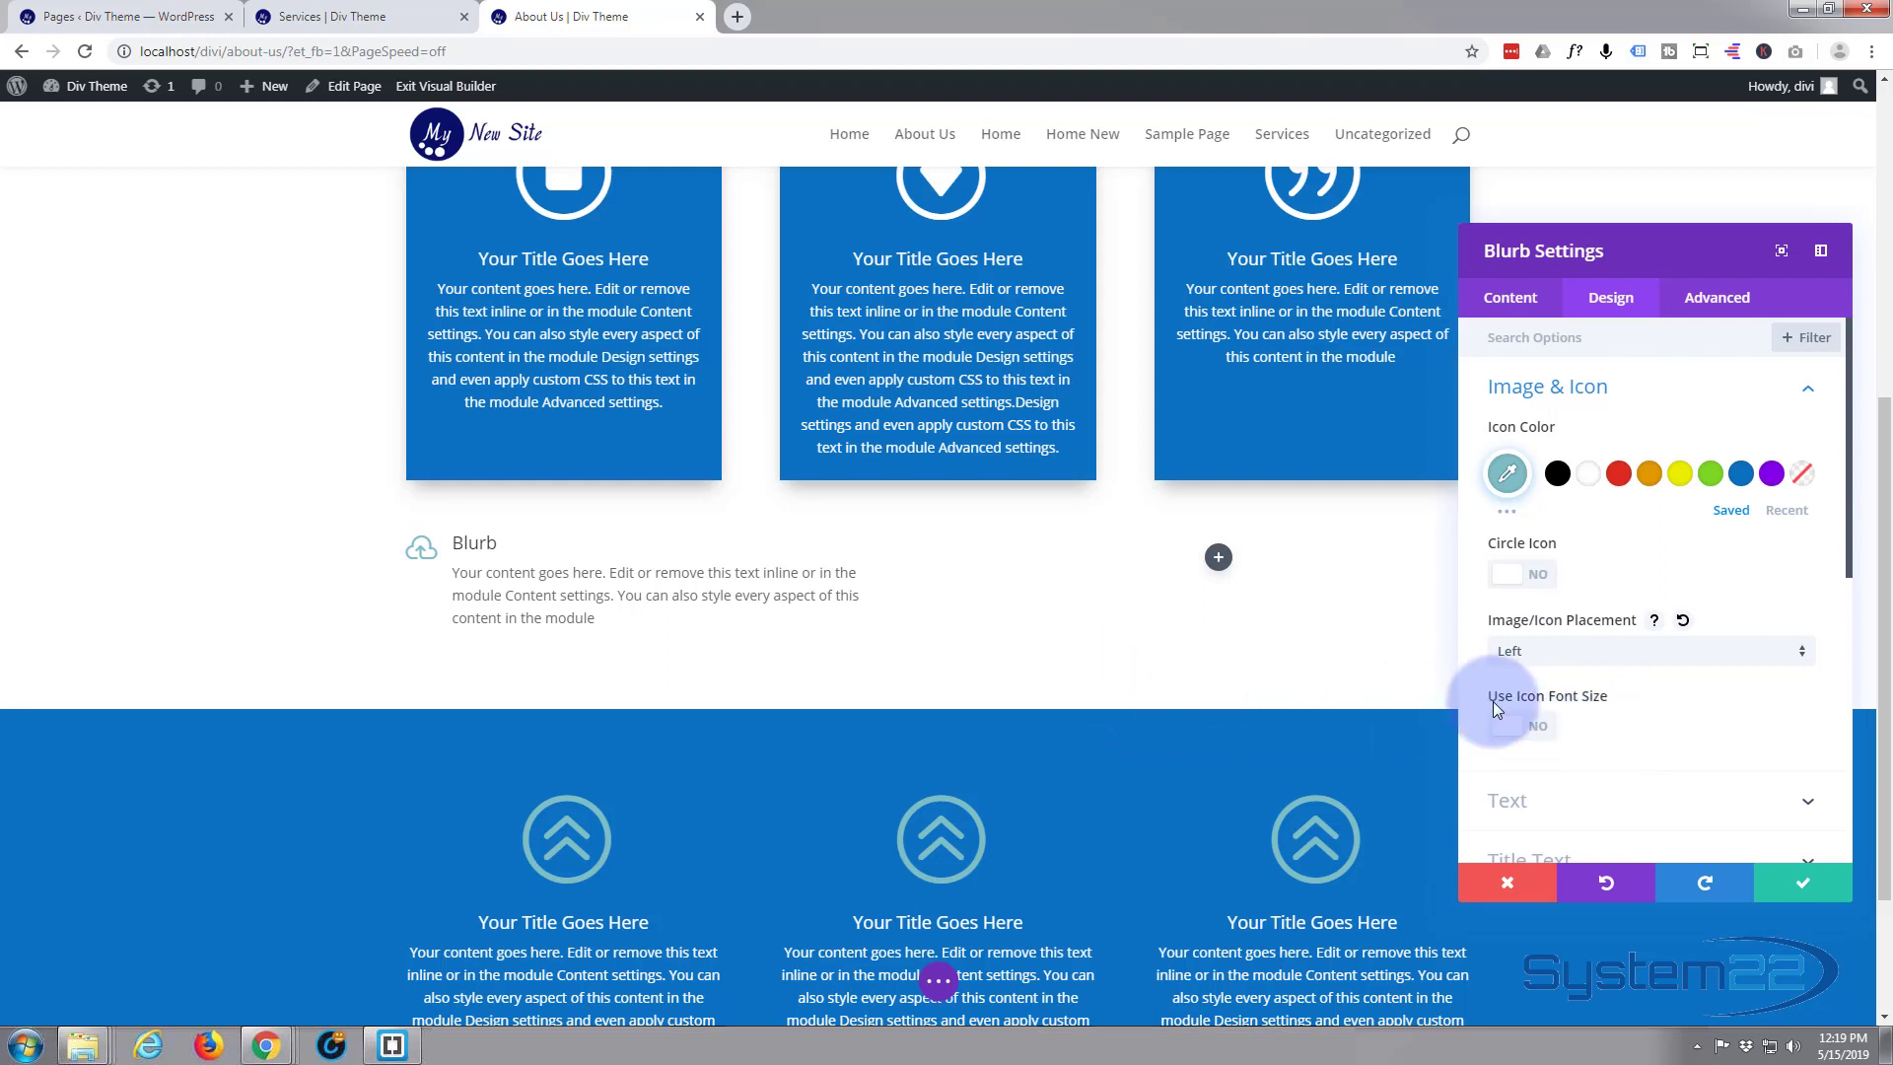
Enable a custom icon font size for the cloud icon and set it to 92px
{"action": "left_click", "coordinate": [1540, 726]}
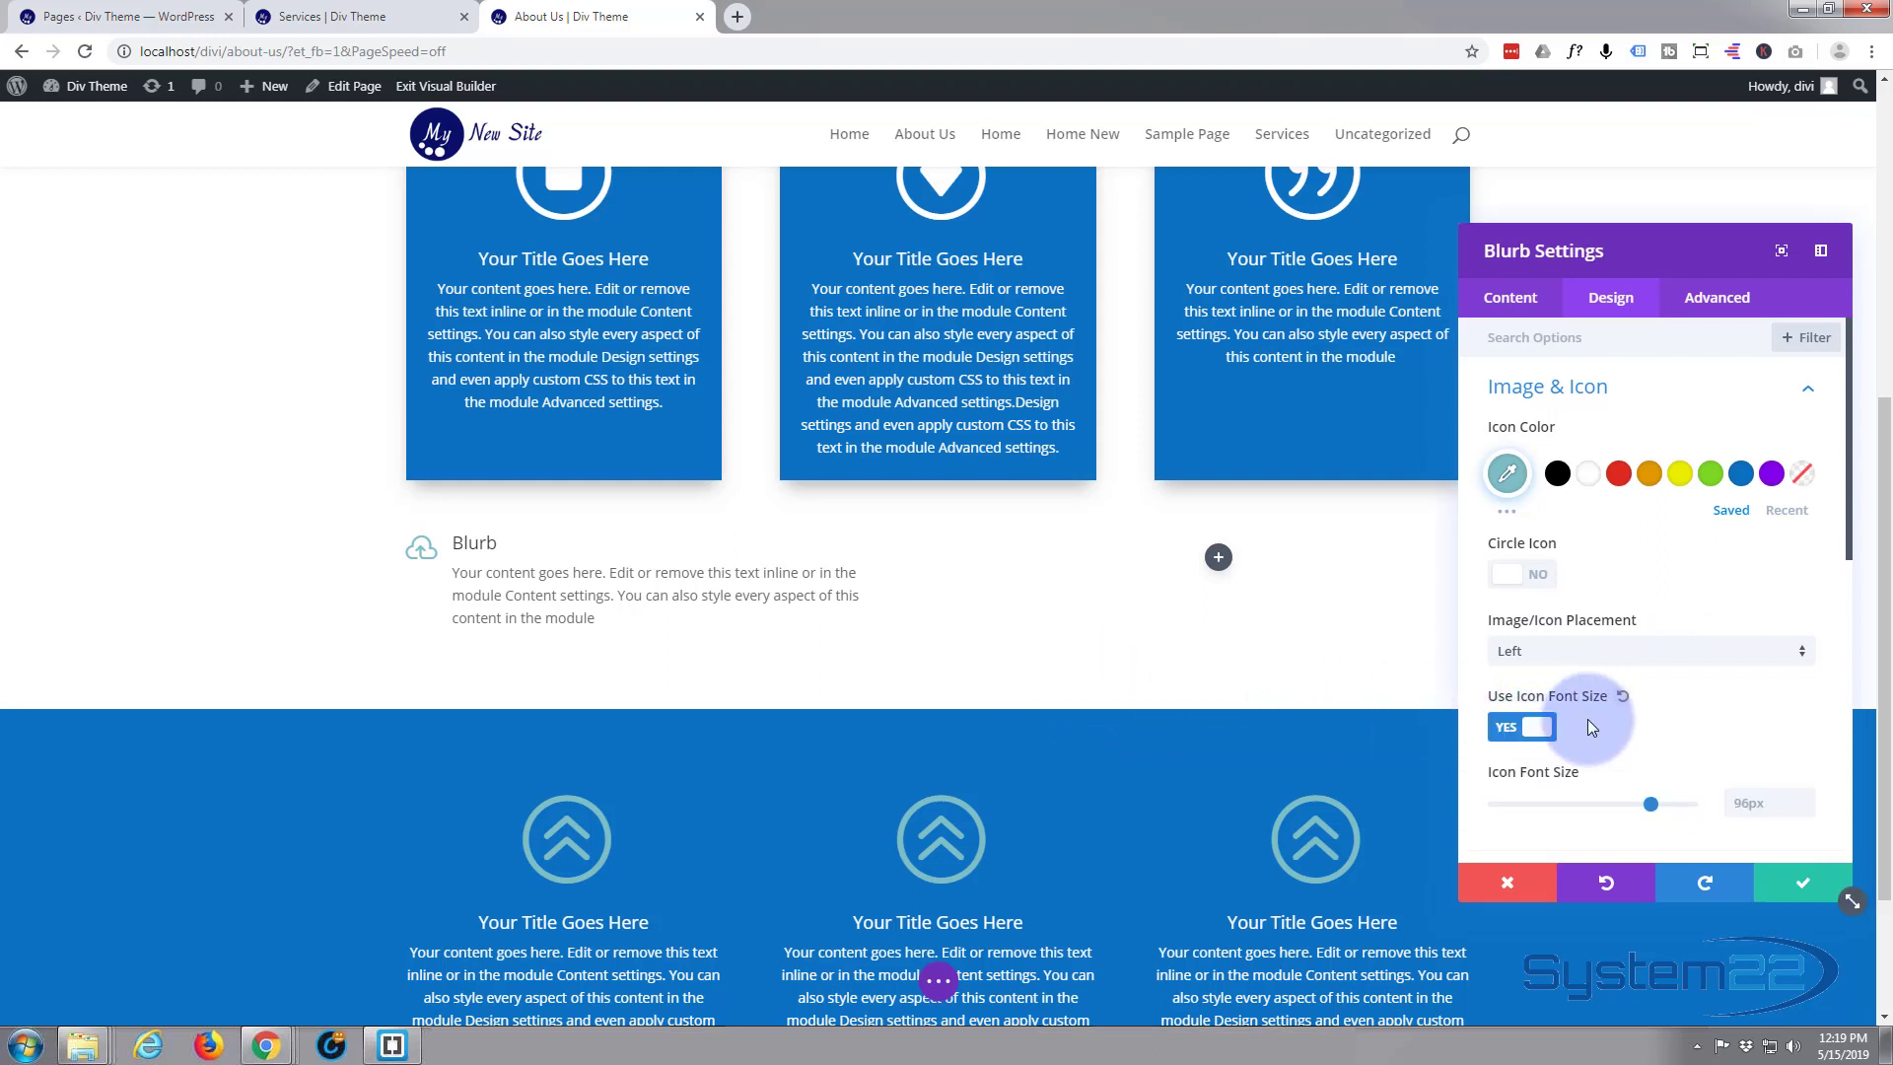
{"action": "left_click", "coordinate": [1652, 807]}
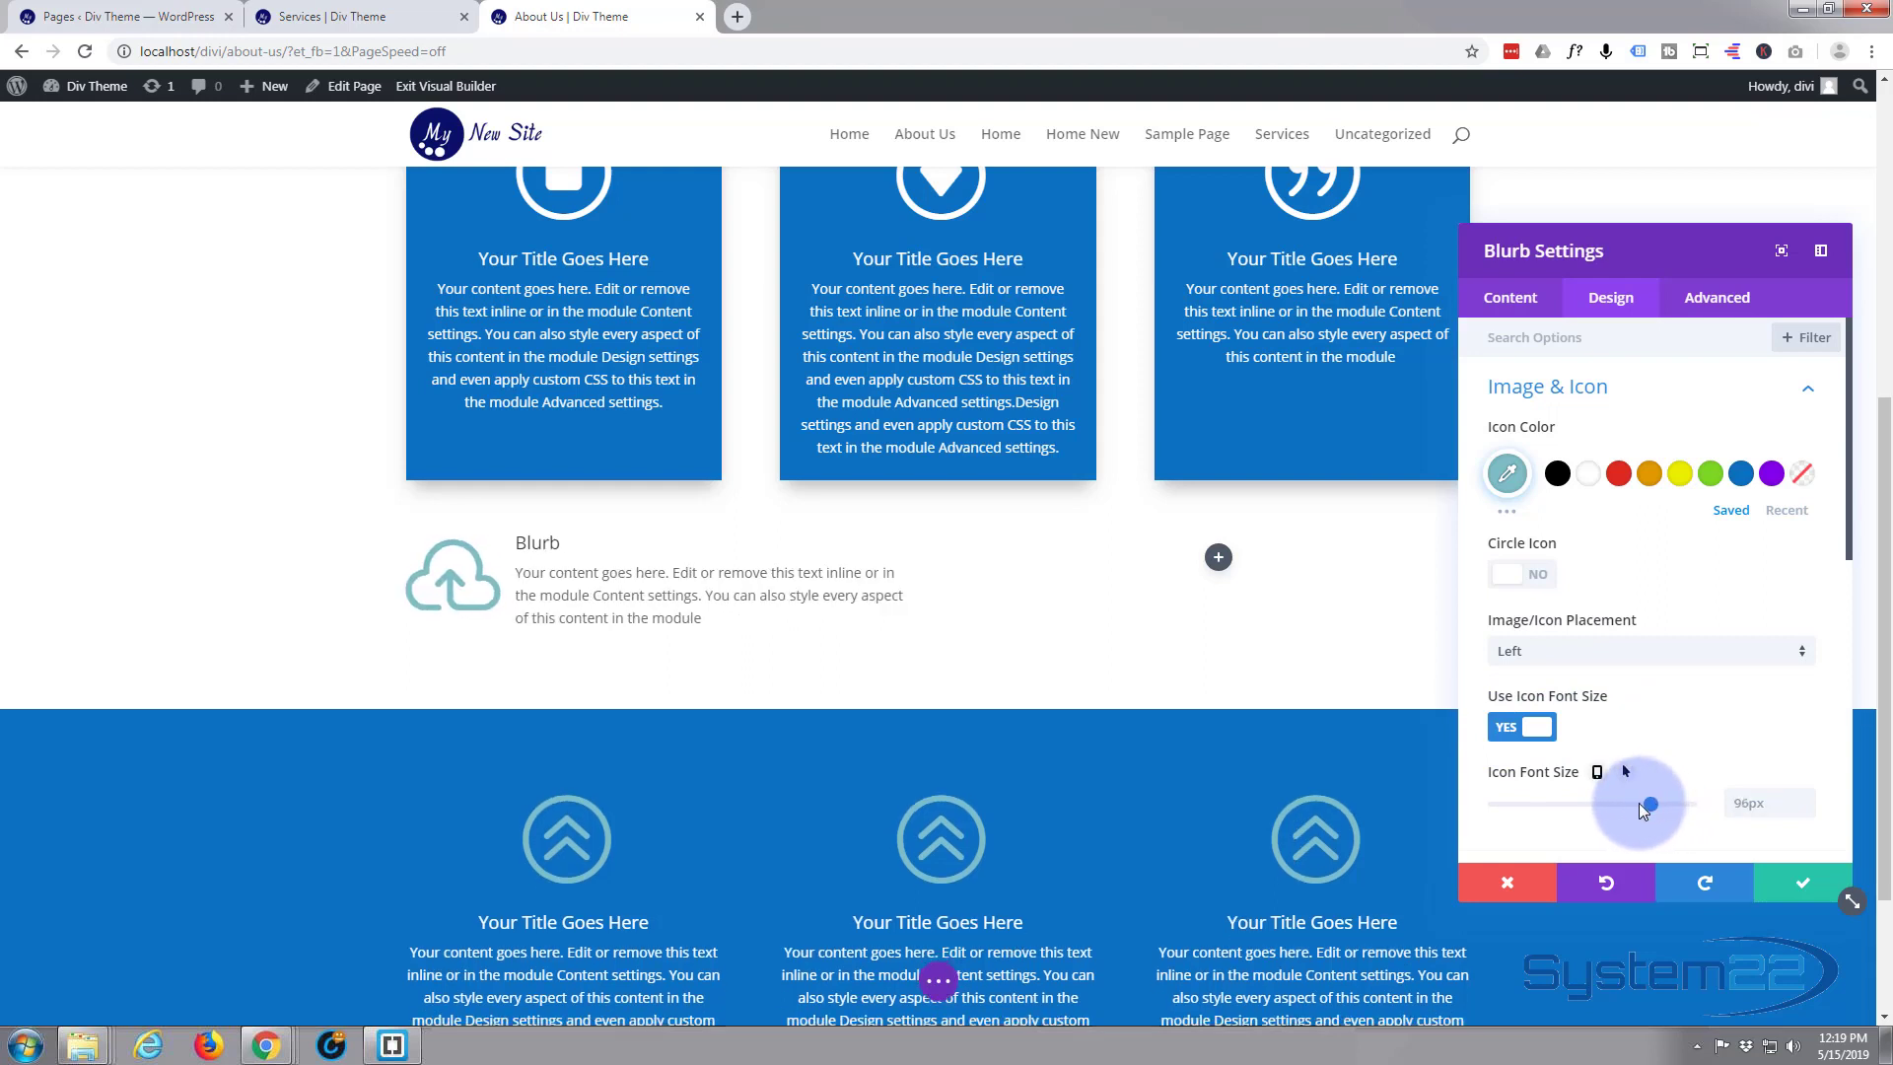
{"action": "mouse_move", "coordinate": [1638, 804]}
{"action": "left_mouse_down"}
{"action": "mouse_move", "coordinate": [1595, 807]}
{"action": "mouse_move", "coordinate": [1670, 803]}
{"action": "left_mouse_up"}
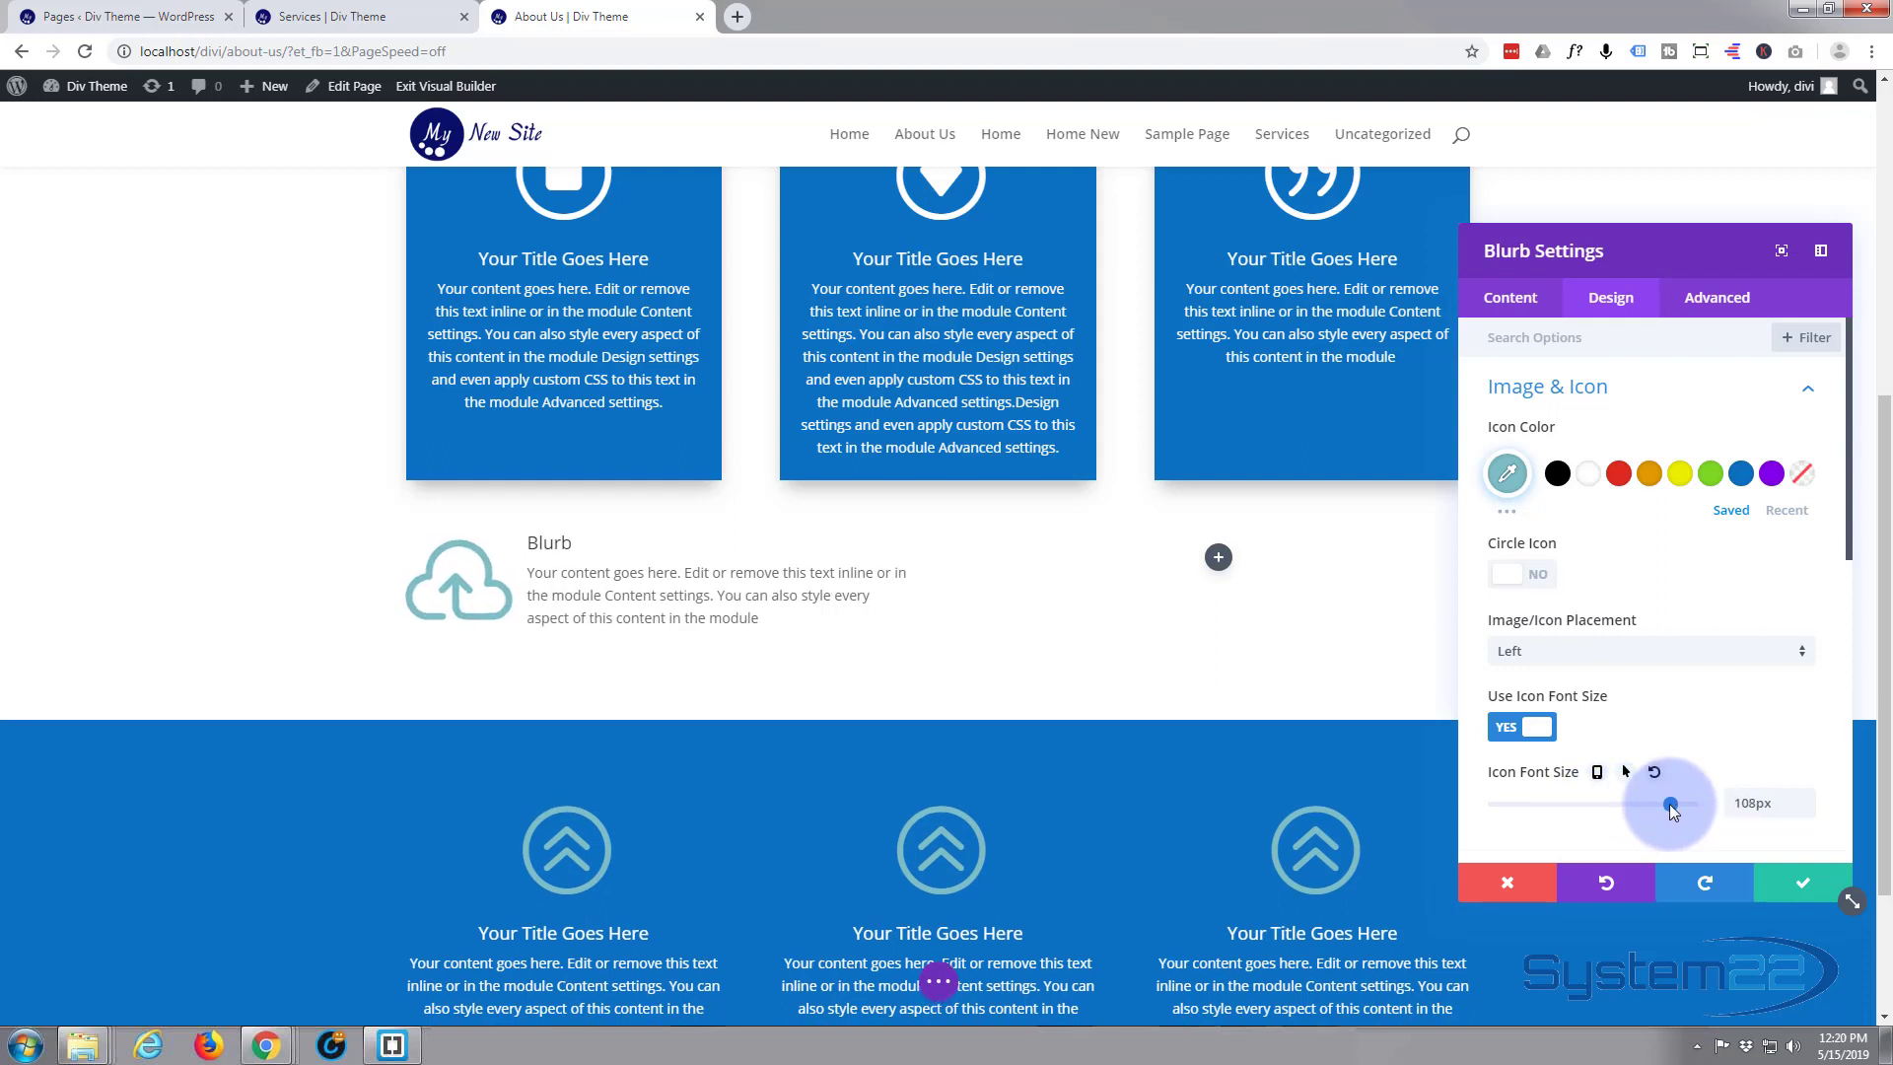
{"action": "left_click_drag", "start_coordinate": [1670, 802], "coordinate": [1644, 804]}
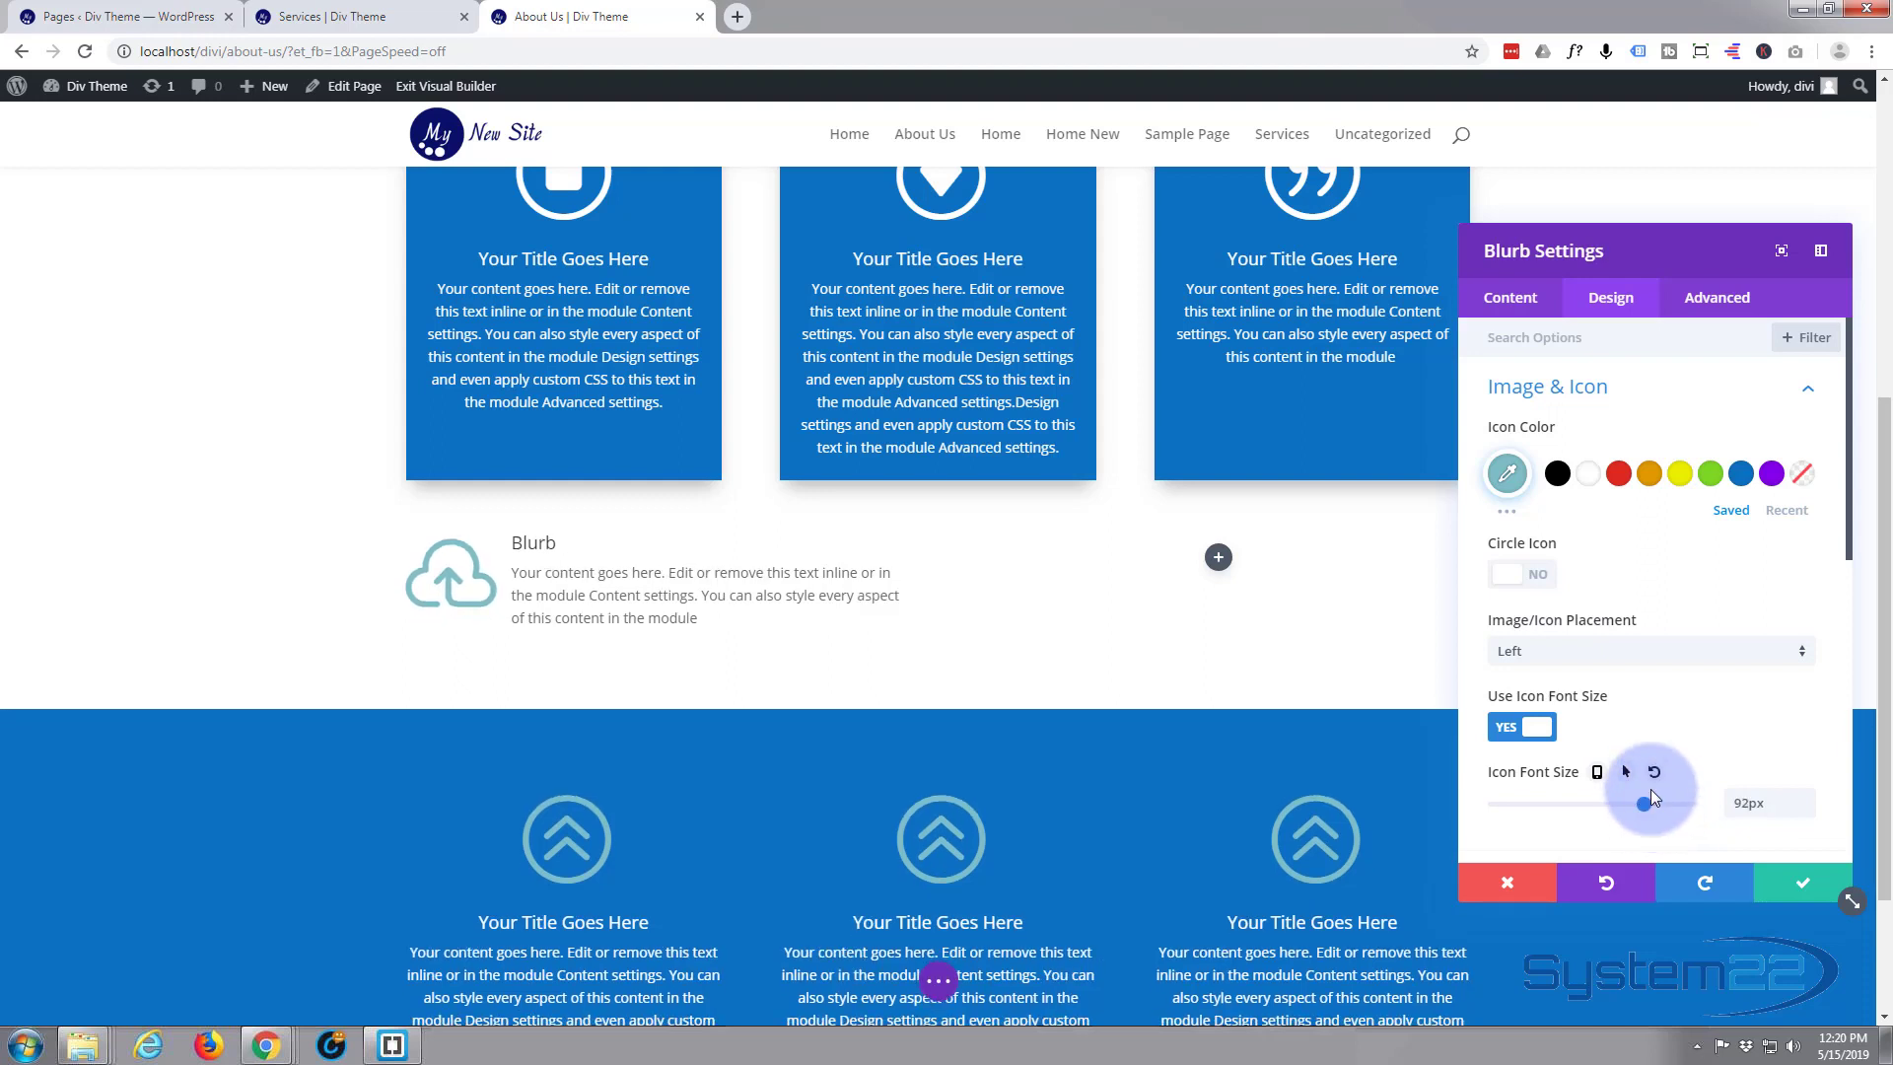
Color the cloud icon with the saved blue by default and the saved orange on hover
{"action": "left_click", "coordinate": [1740, 475]}
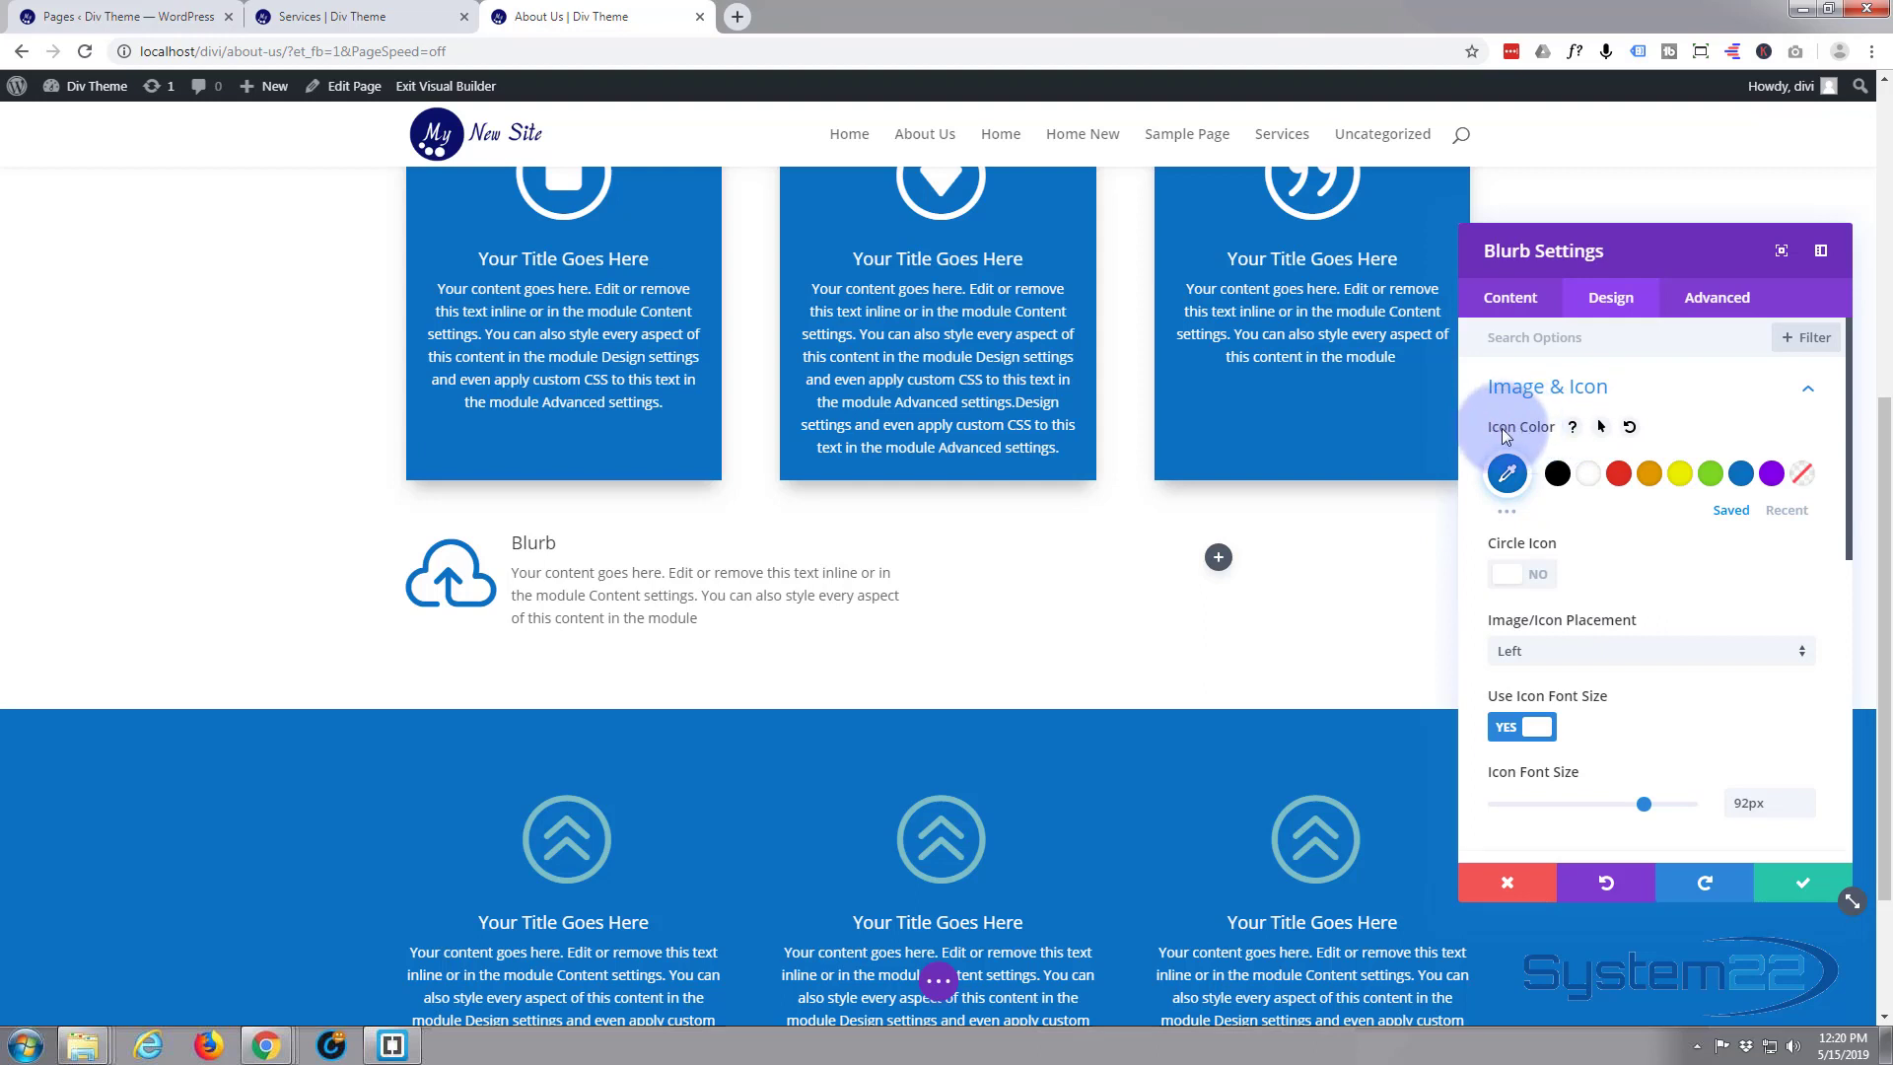
{"action": "left_click", "coordinate": [1600, 429]}
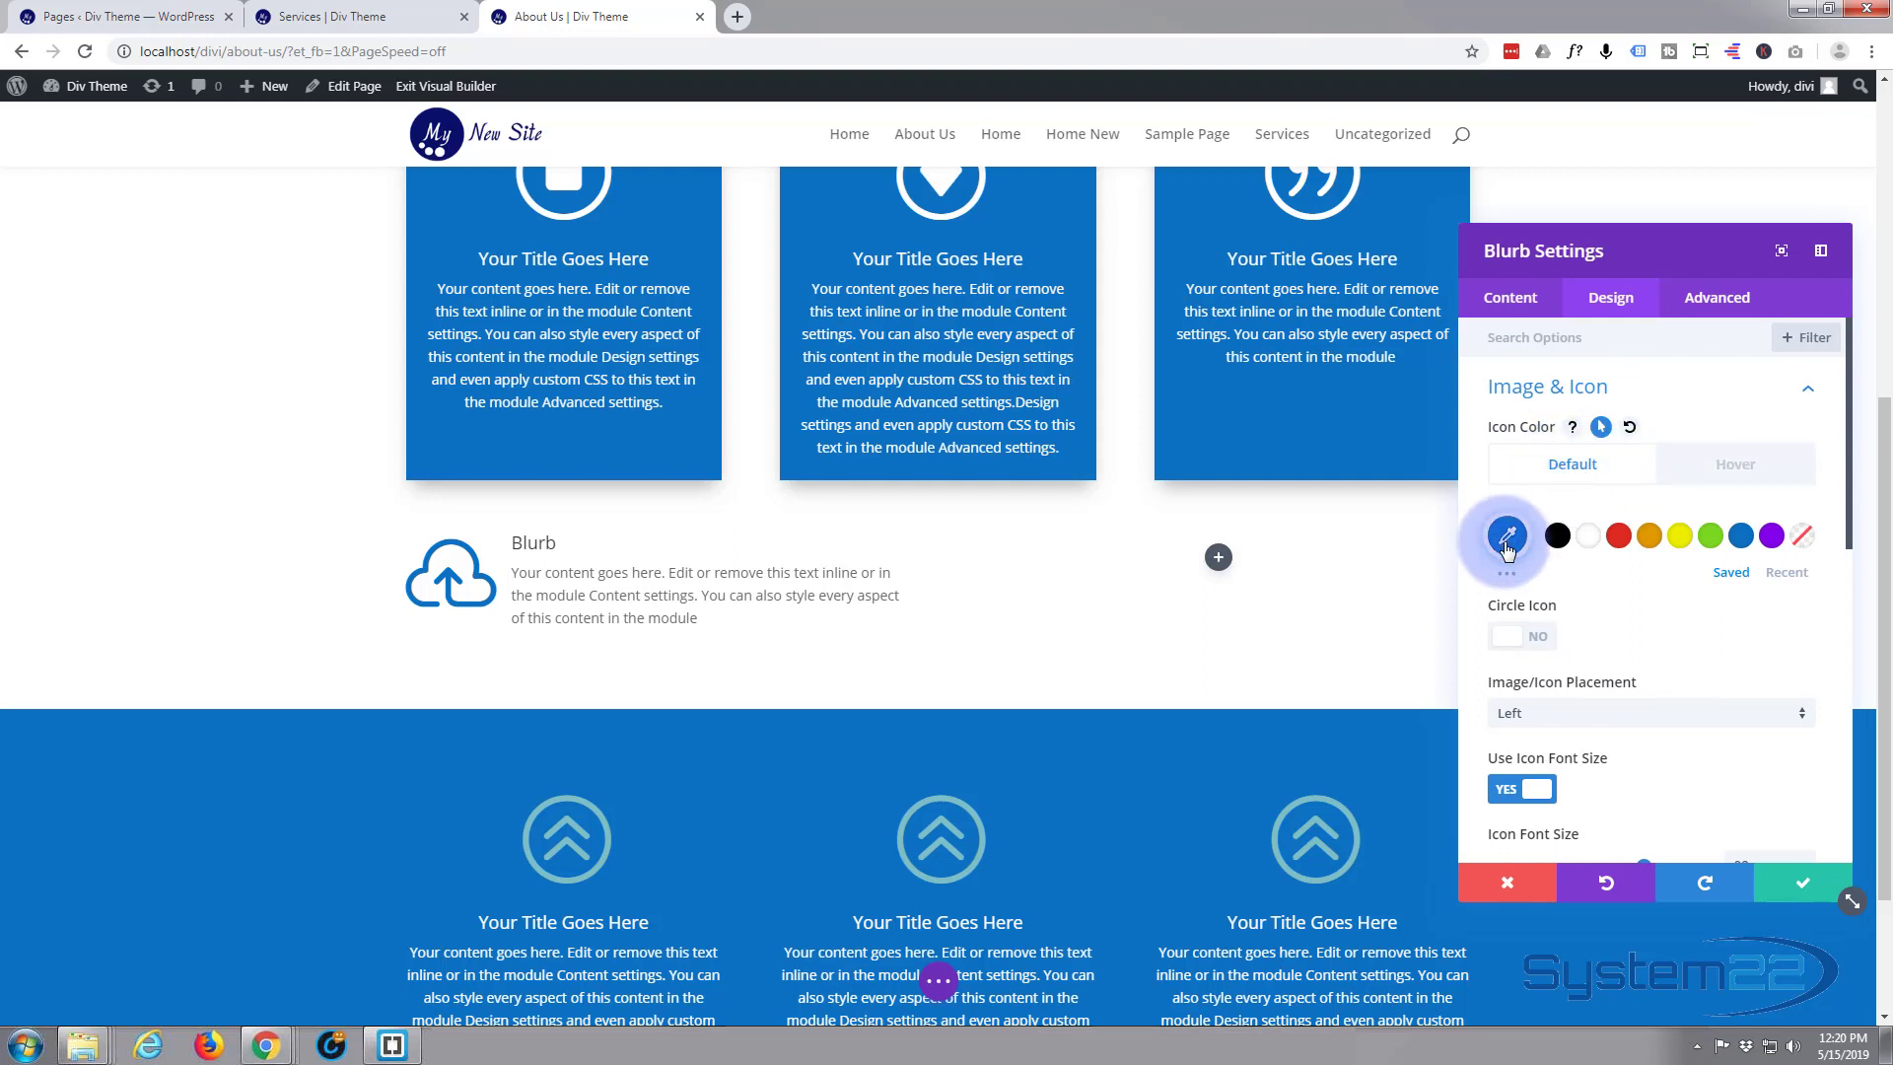
{"action": "left_click", "coordinate": [1732, 468]}
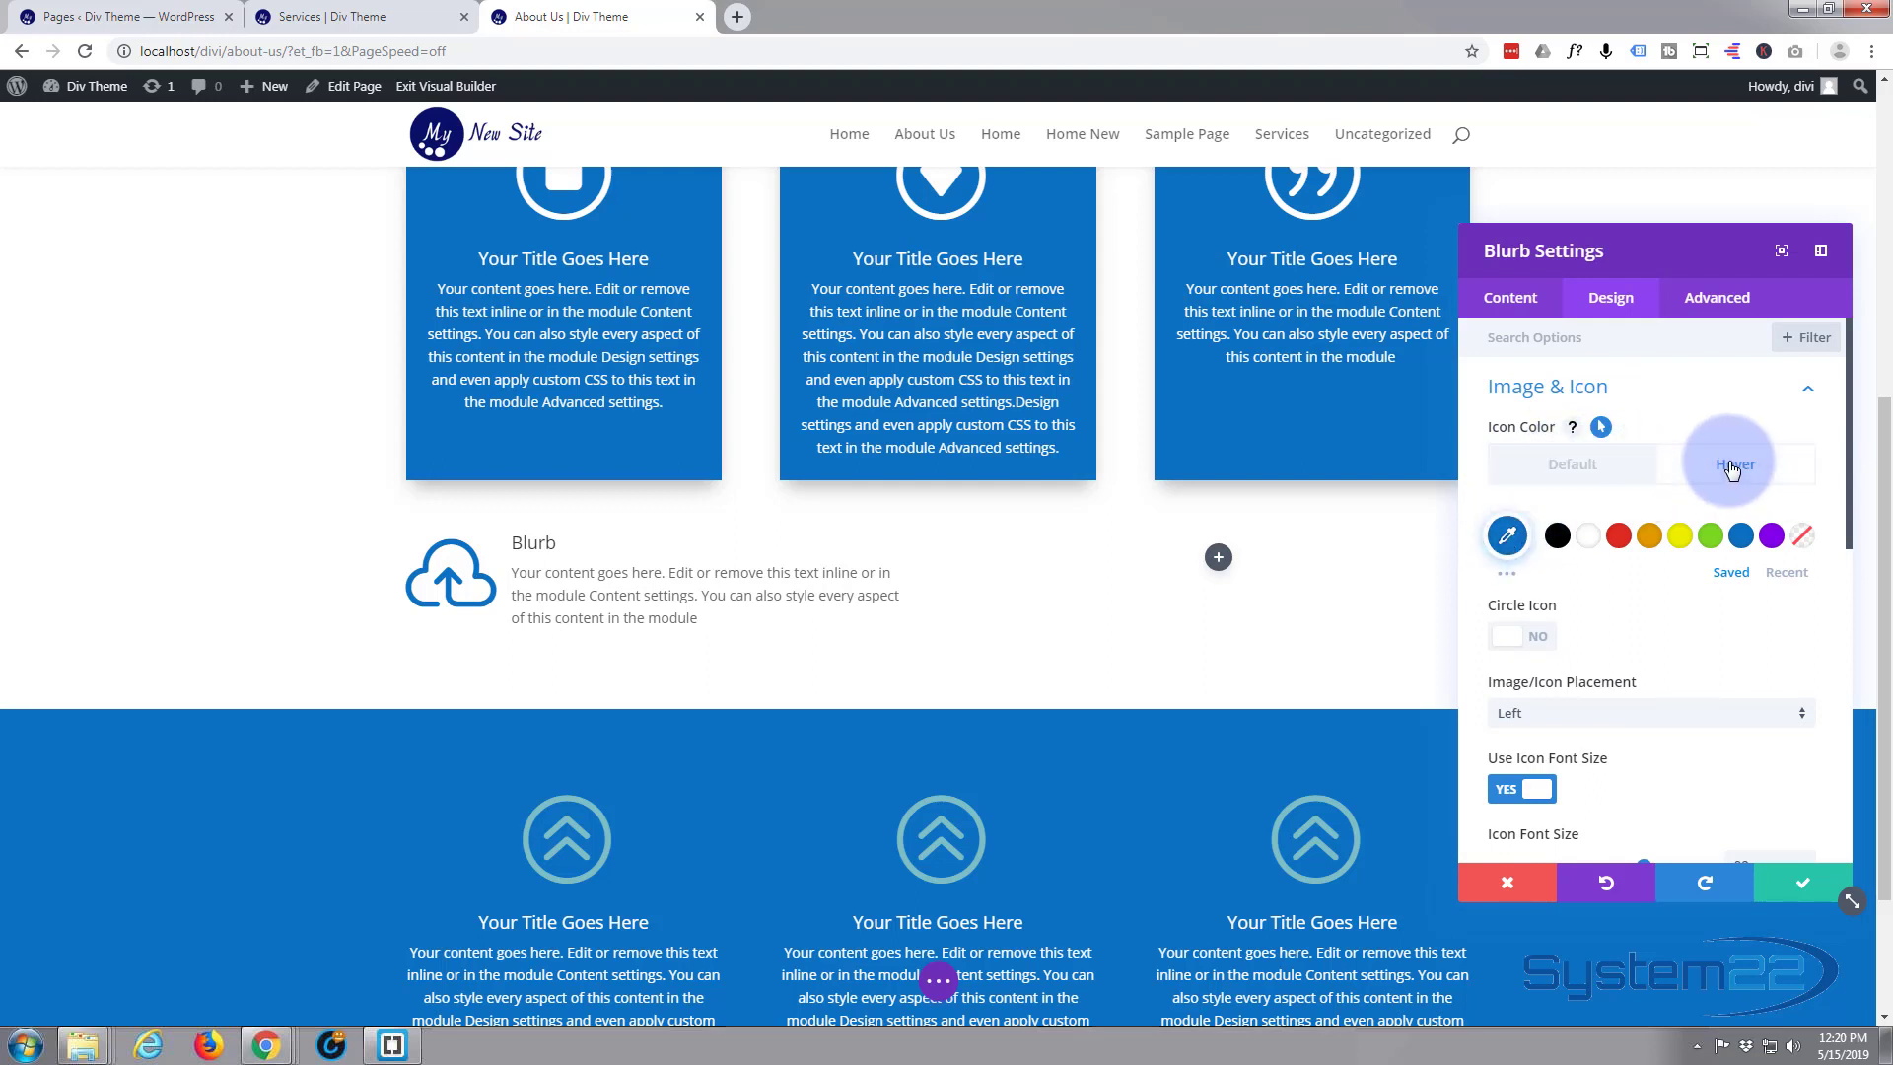
{"action": "left_click", "coordinate": [1649, 535]}
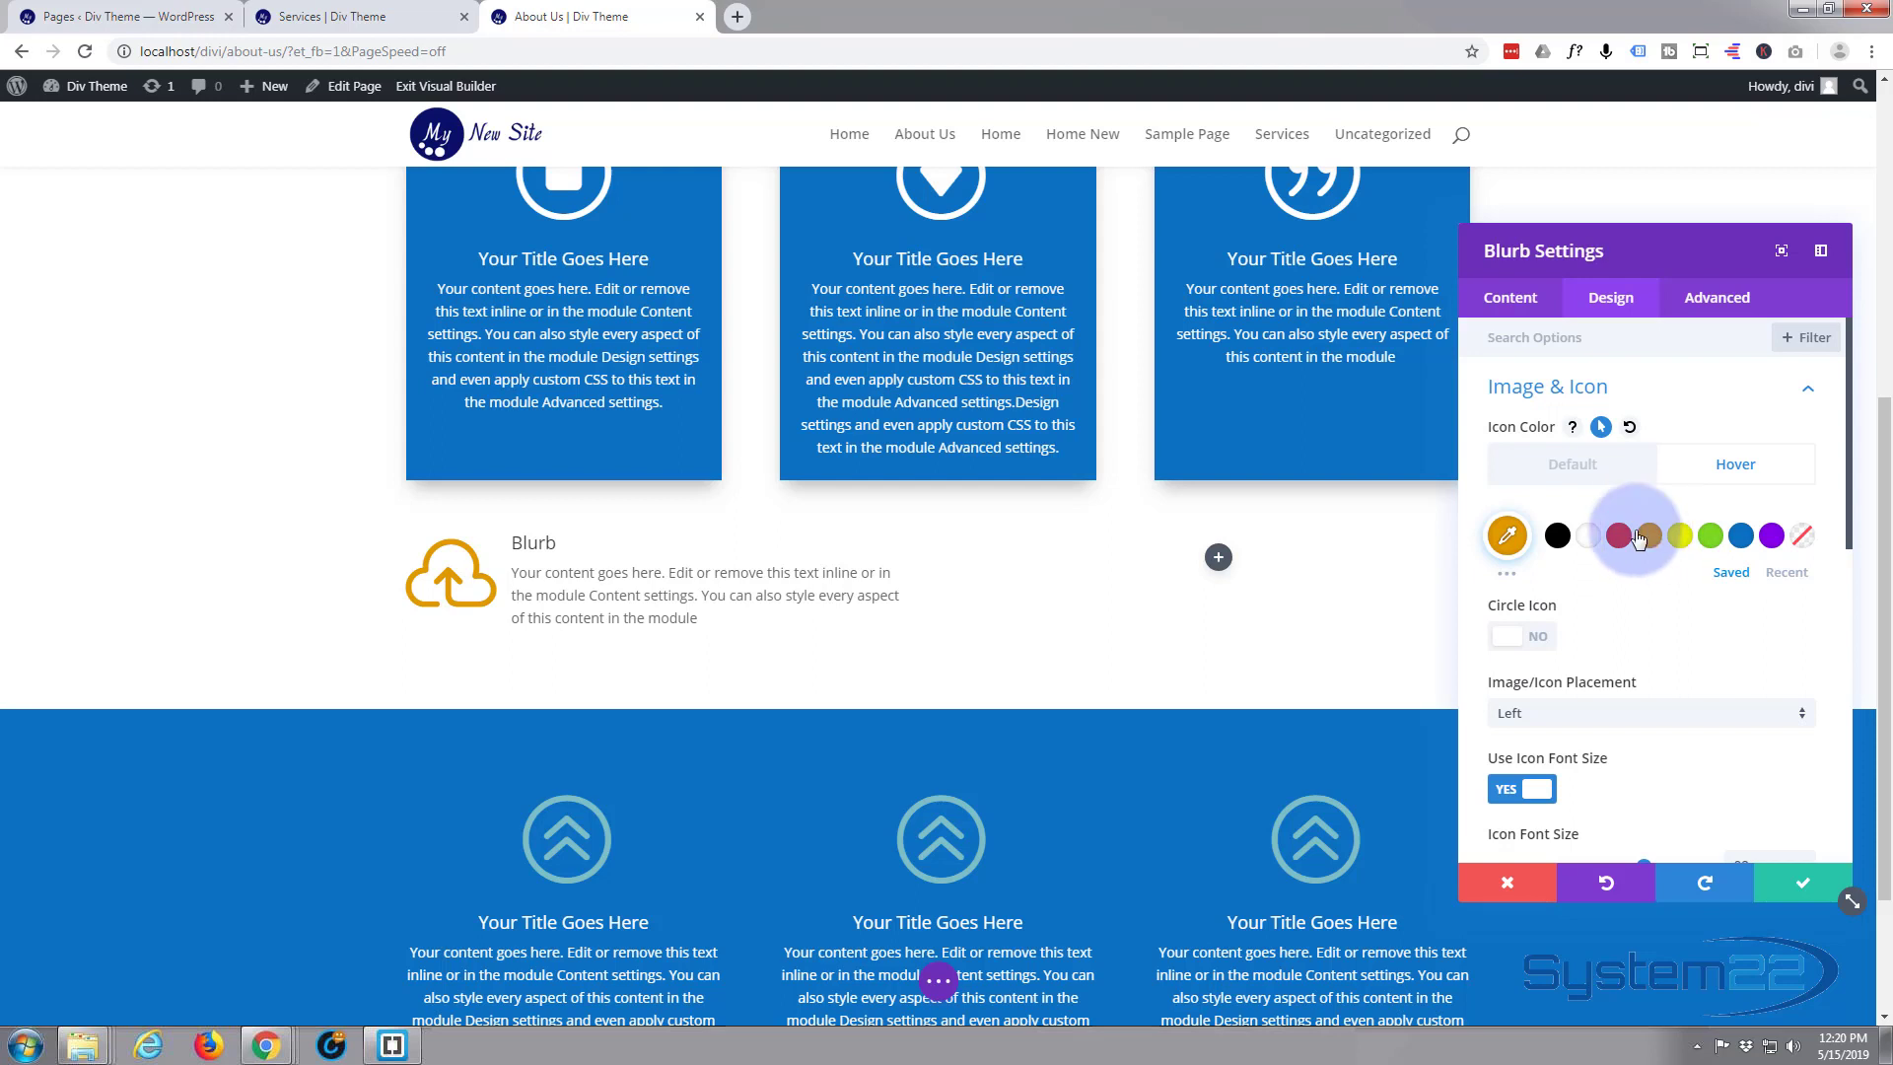
{"action": "left_click", "coordinate": [1537, 464]}
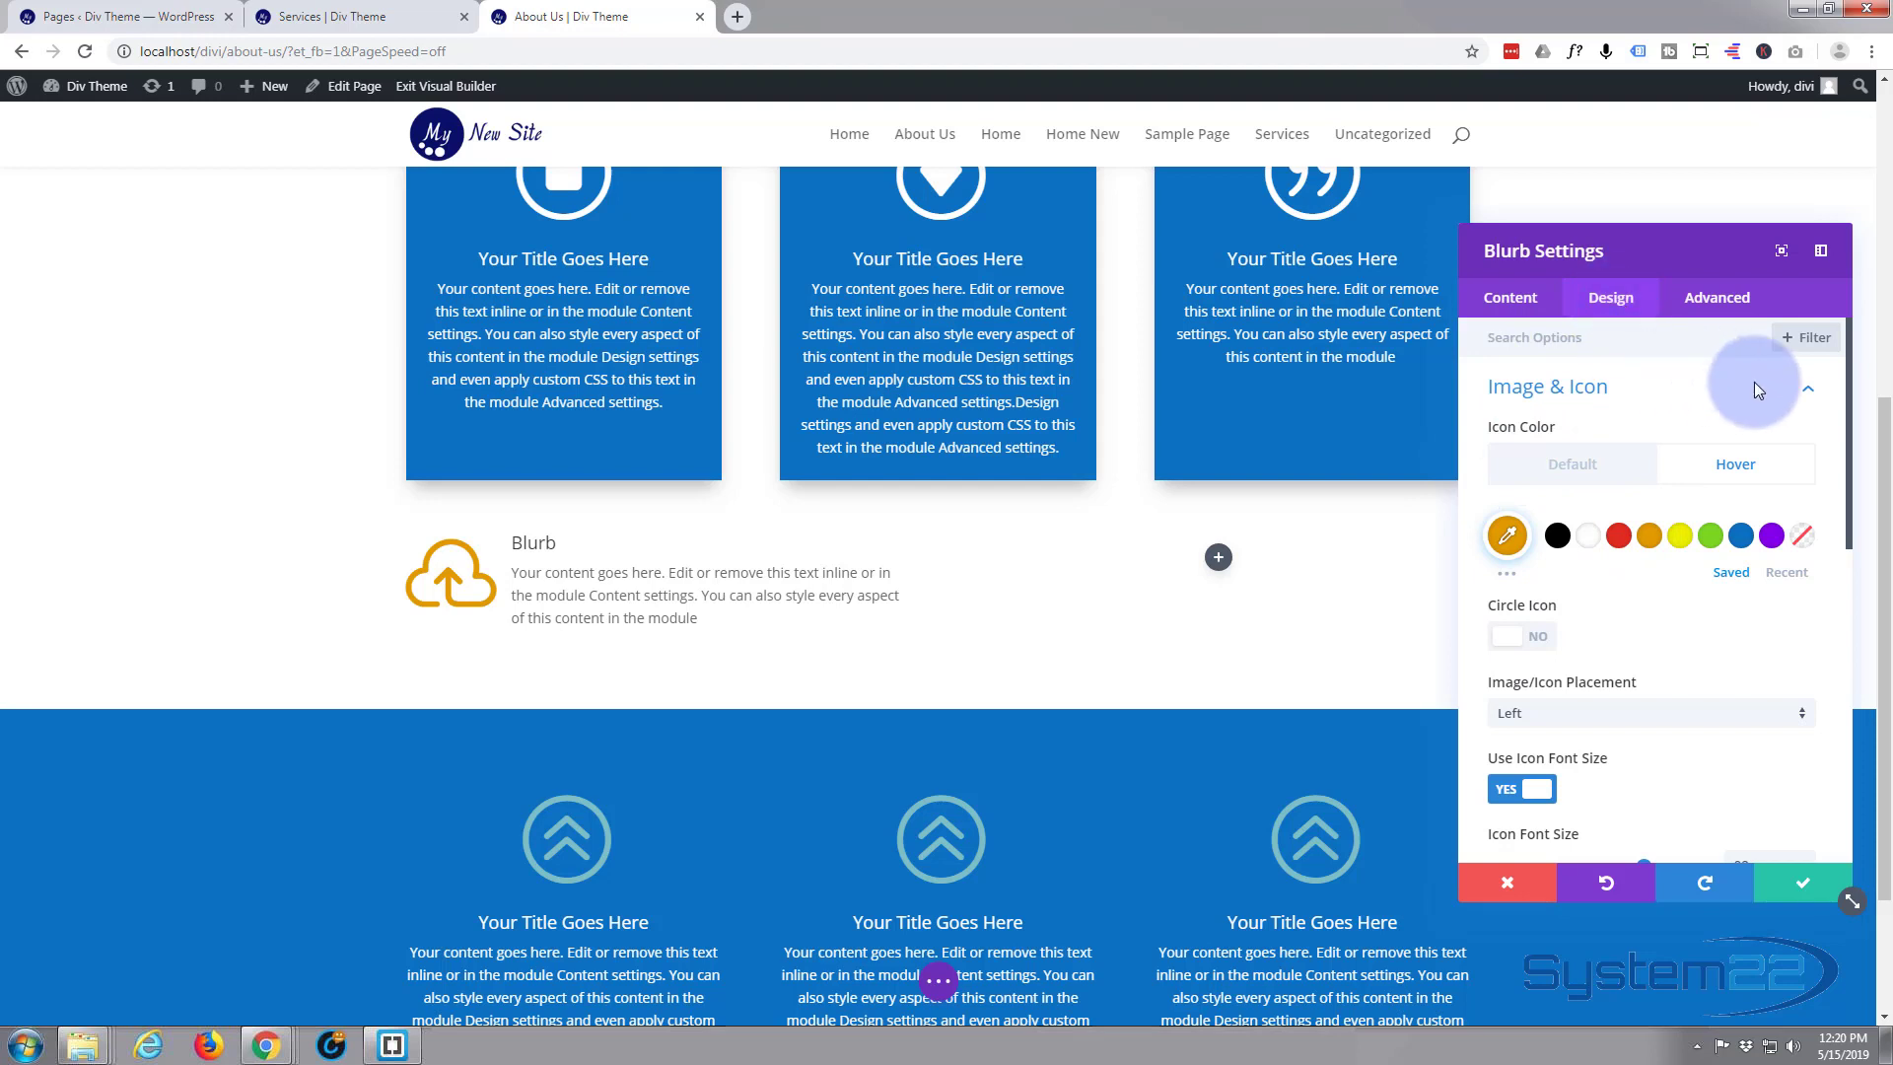
{"action": "left_click", "coordinate": [1806, 388]}
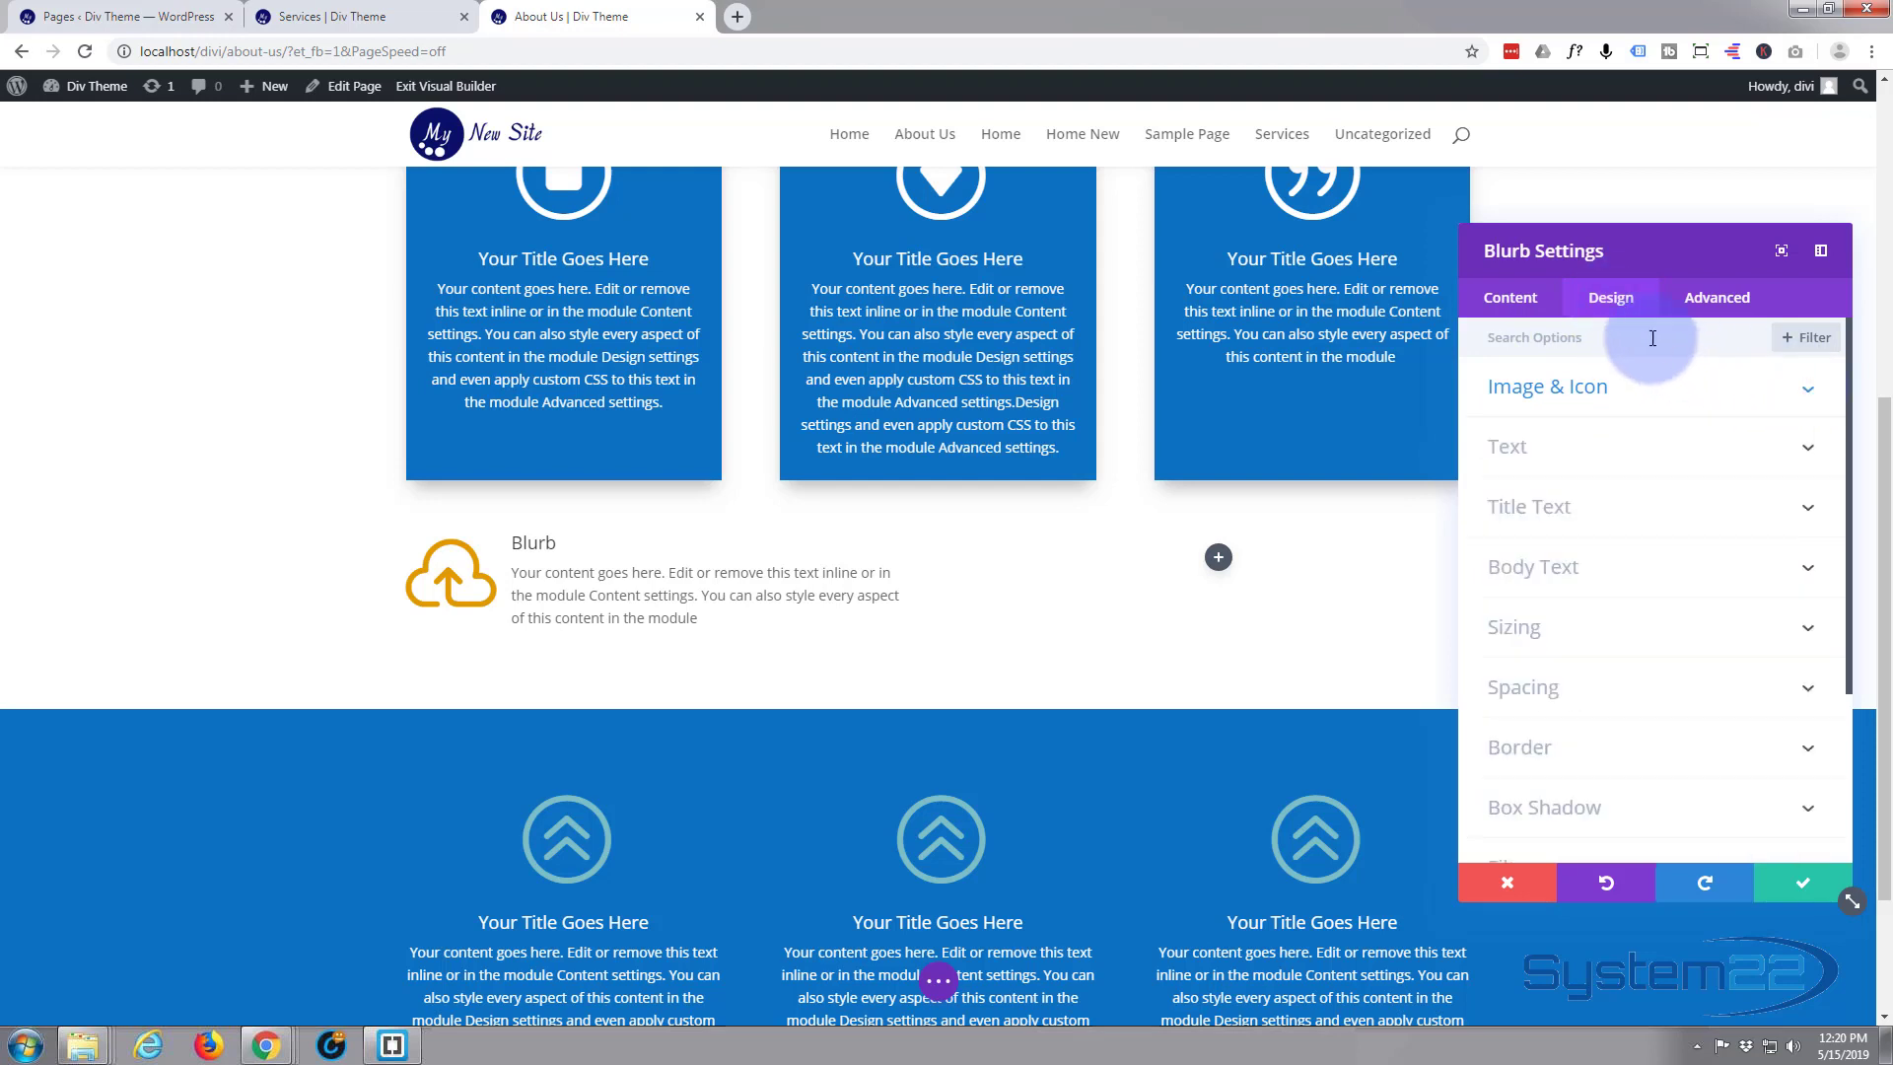
Set the cloud blurb's title font weight to Bold
{"action": "left_click", "coordinate": [1619, 513]}
{"action": "scroll", "coordinate": [1607, 619], "scroll_direction": "down", "scroll_amount": 2}
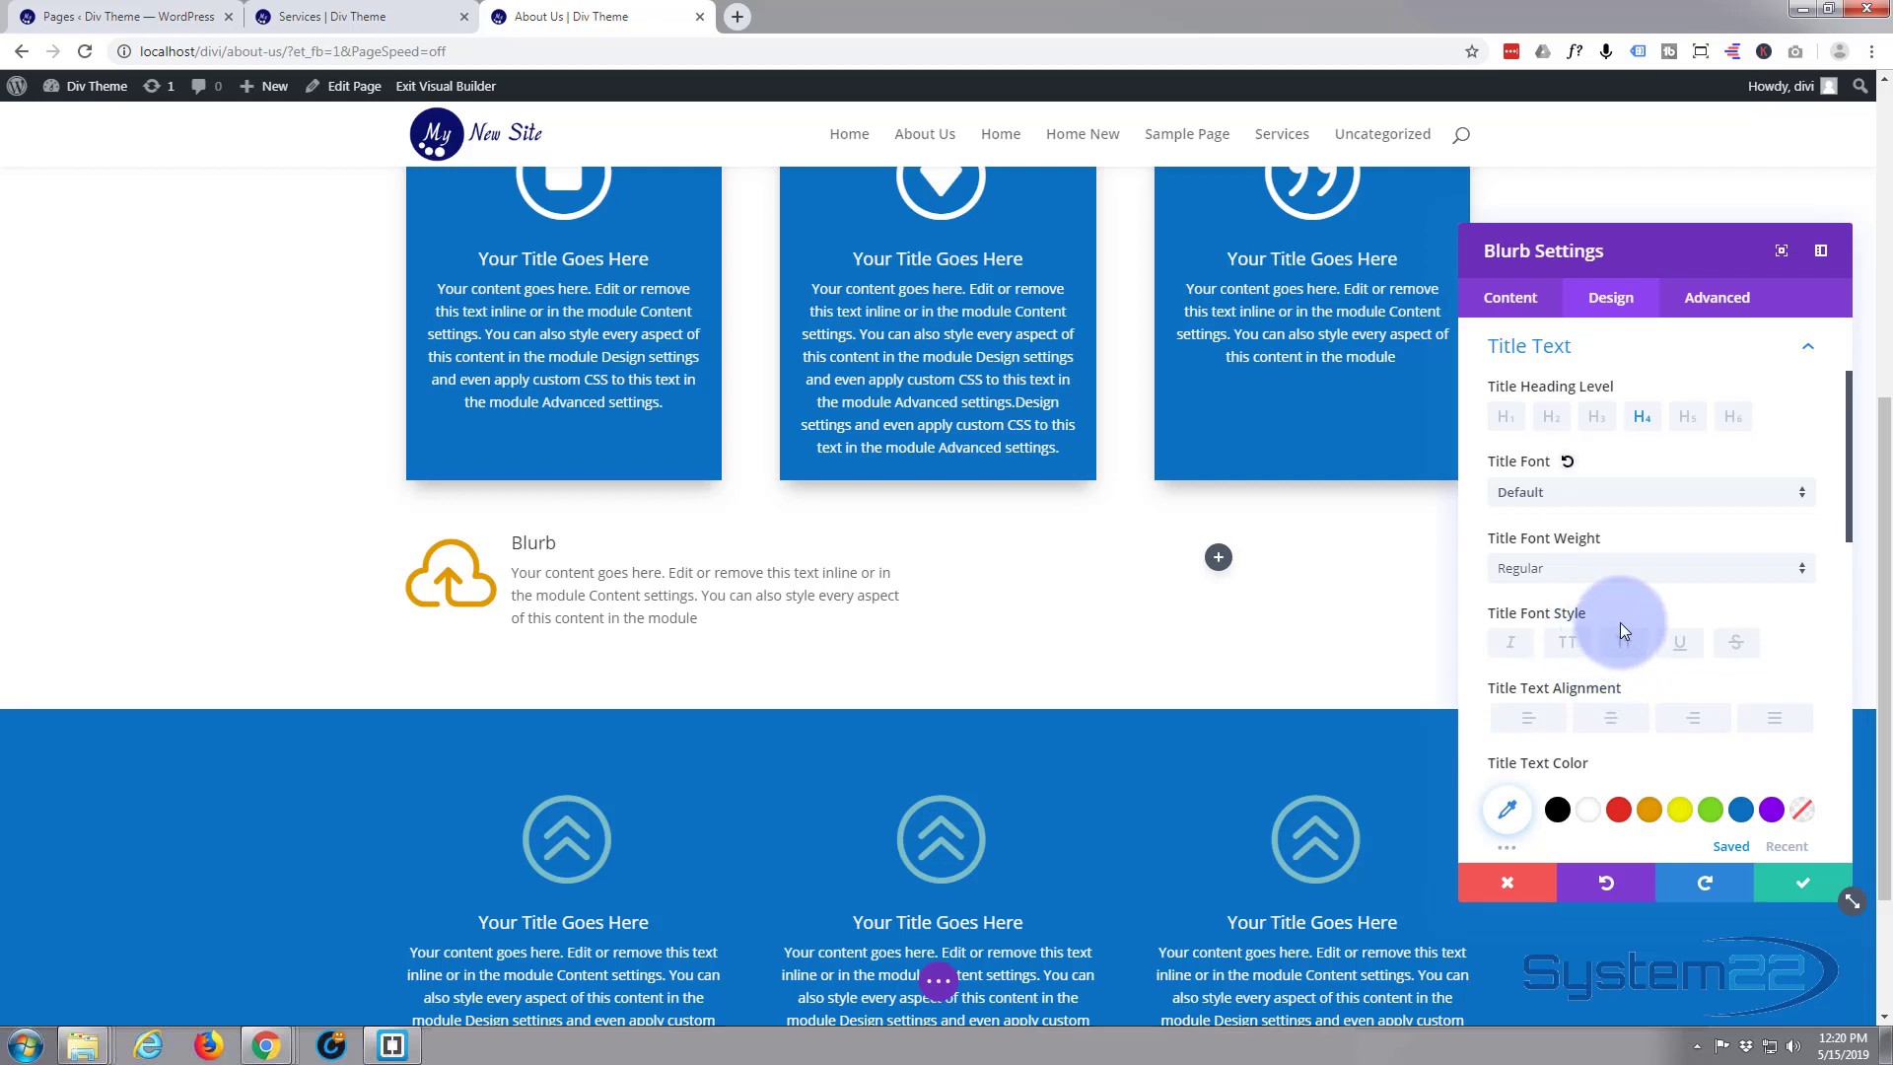
{"action": "left_click", "coordinate": [1800, 575]}
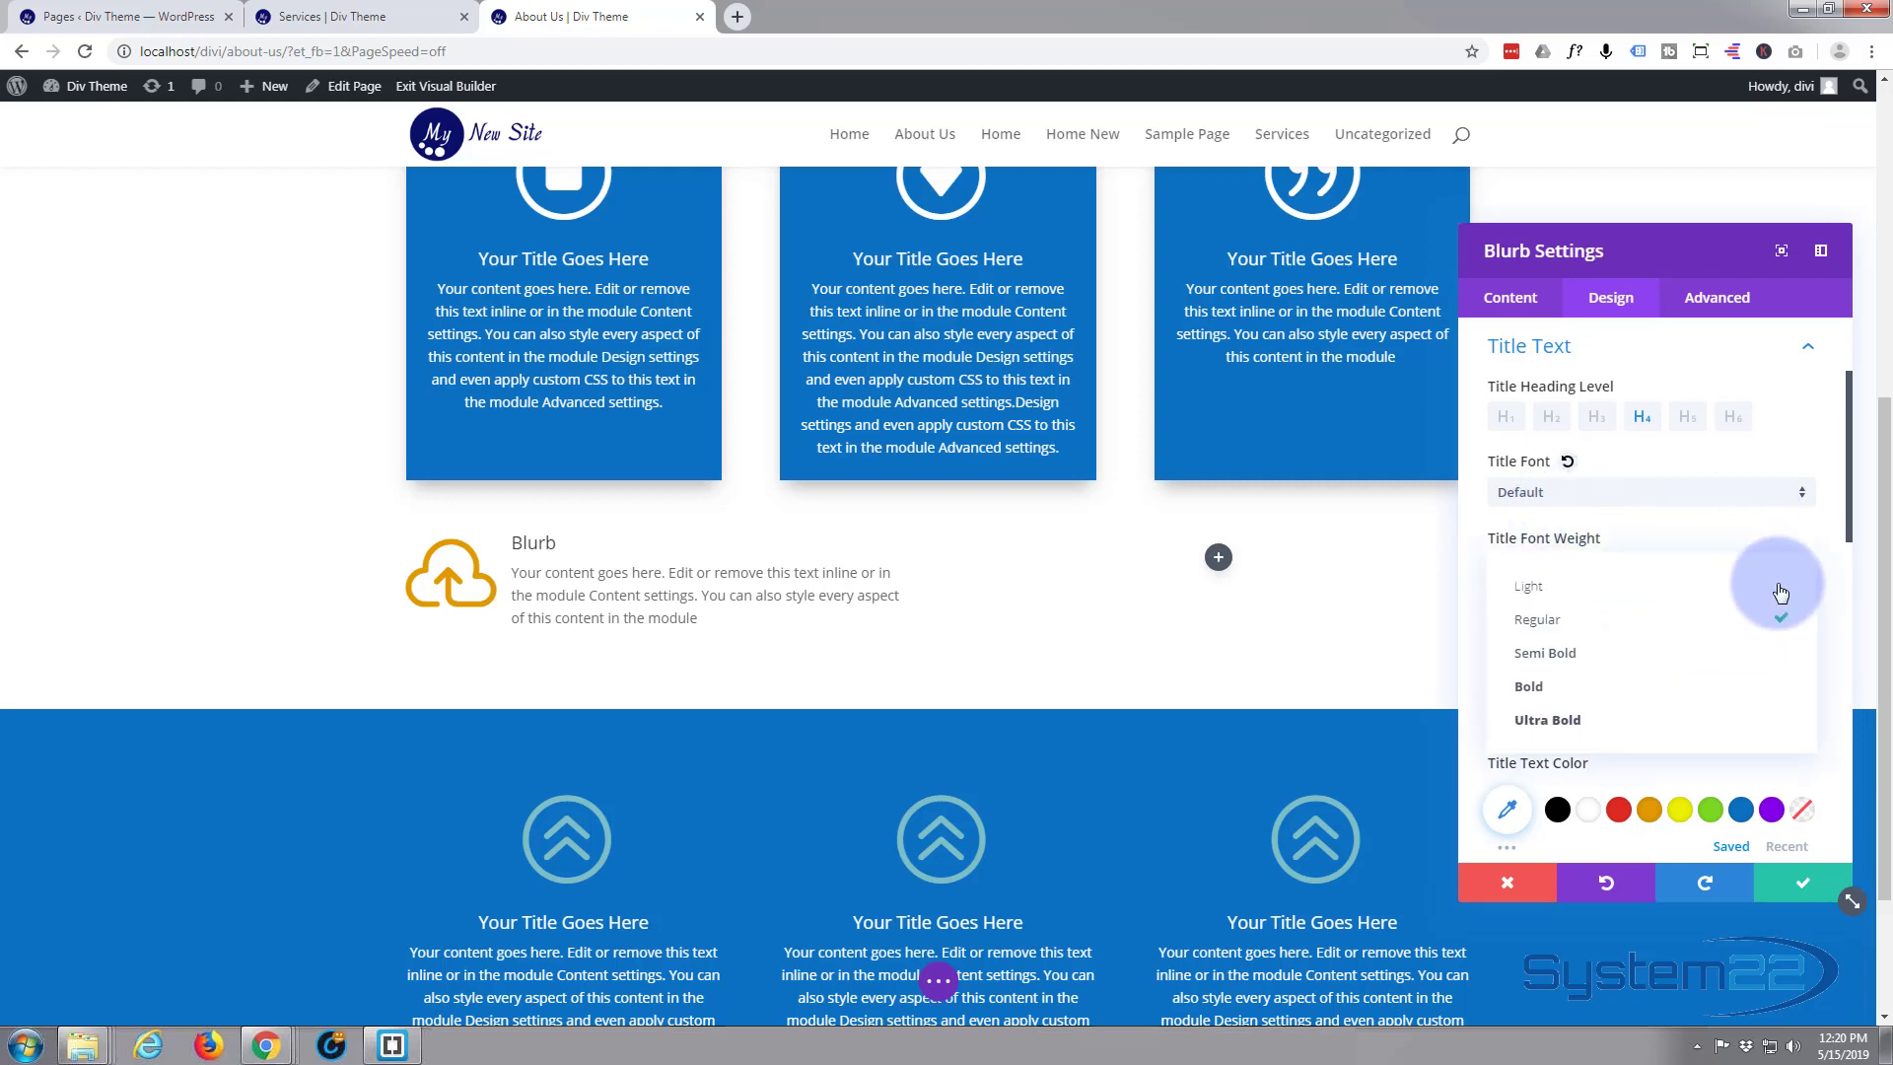
{"action": "left_click", "coordinate": [1629, 687]}
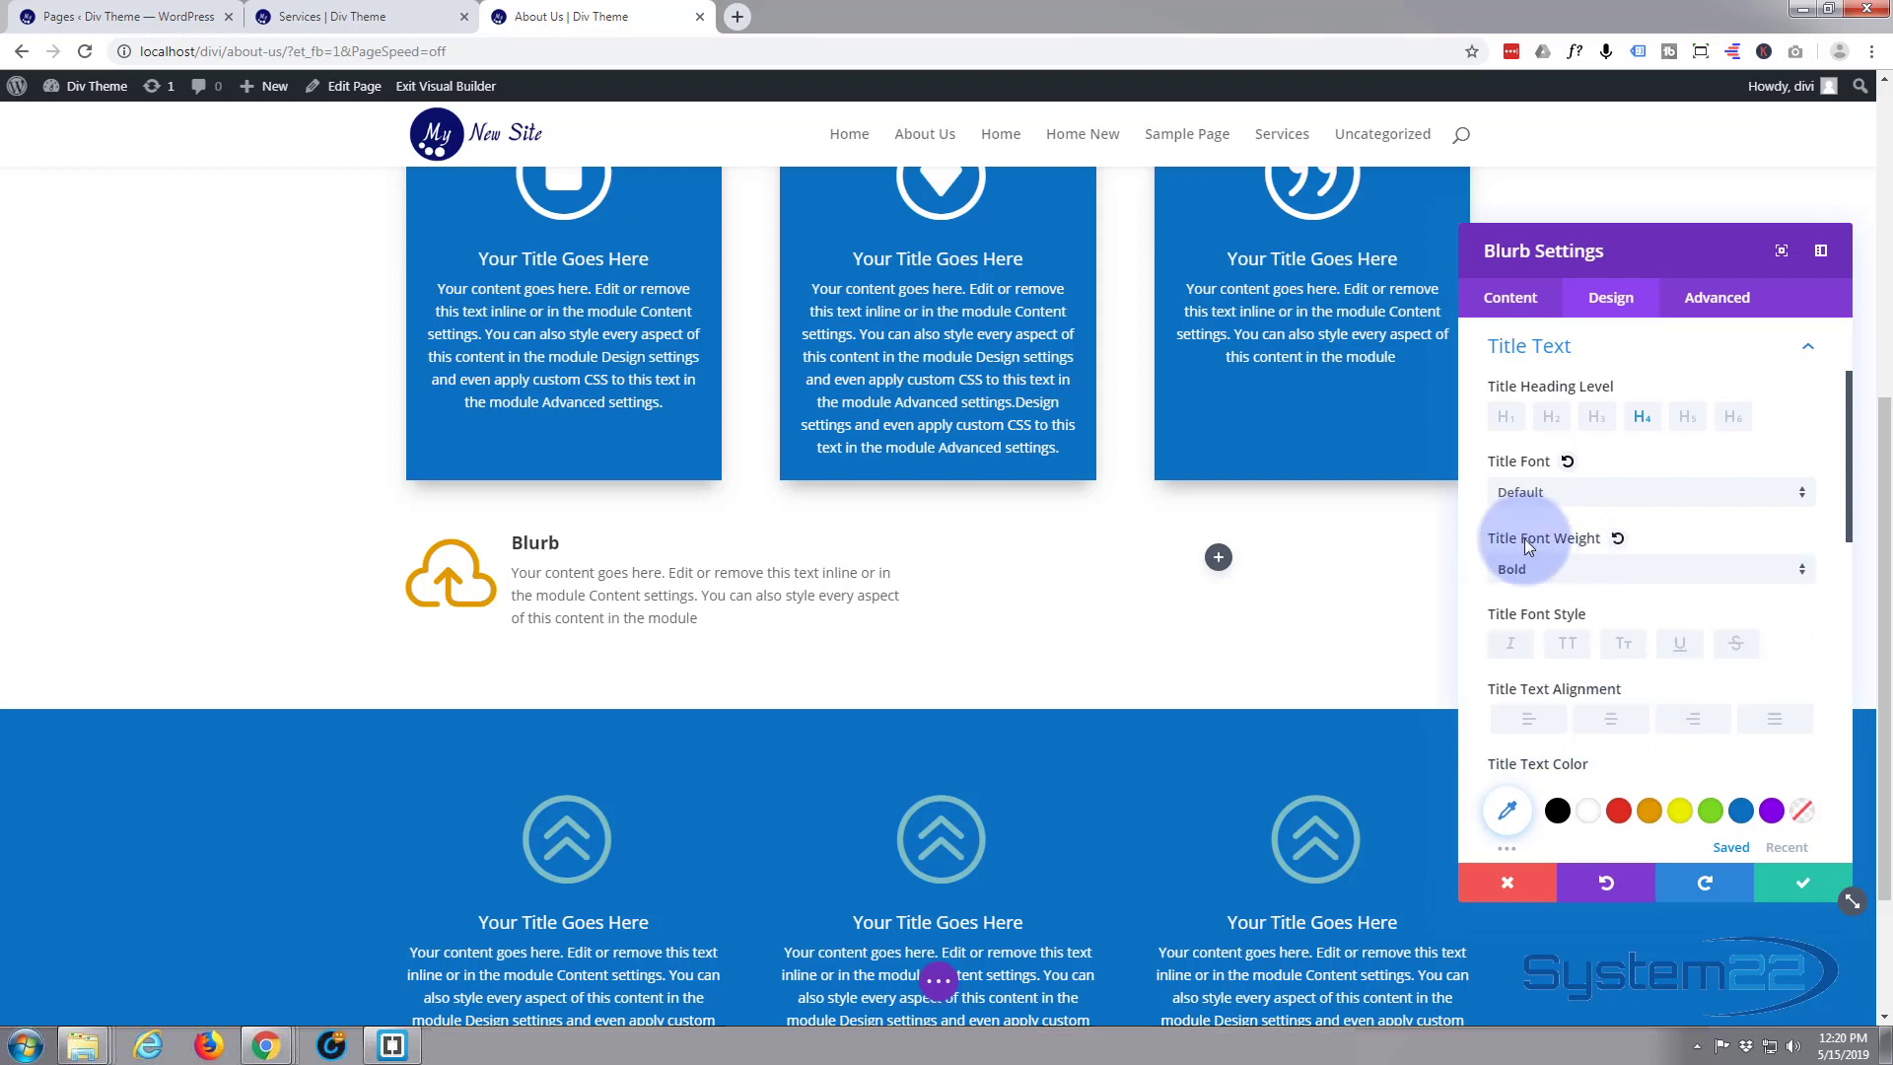
{"action": "left_click", "coordinate": [1617, 538]}
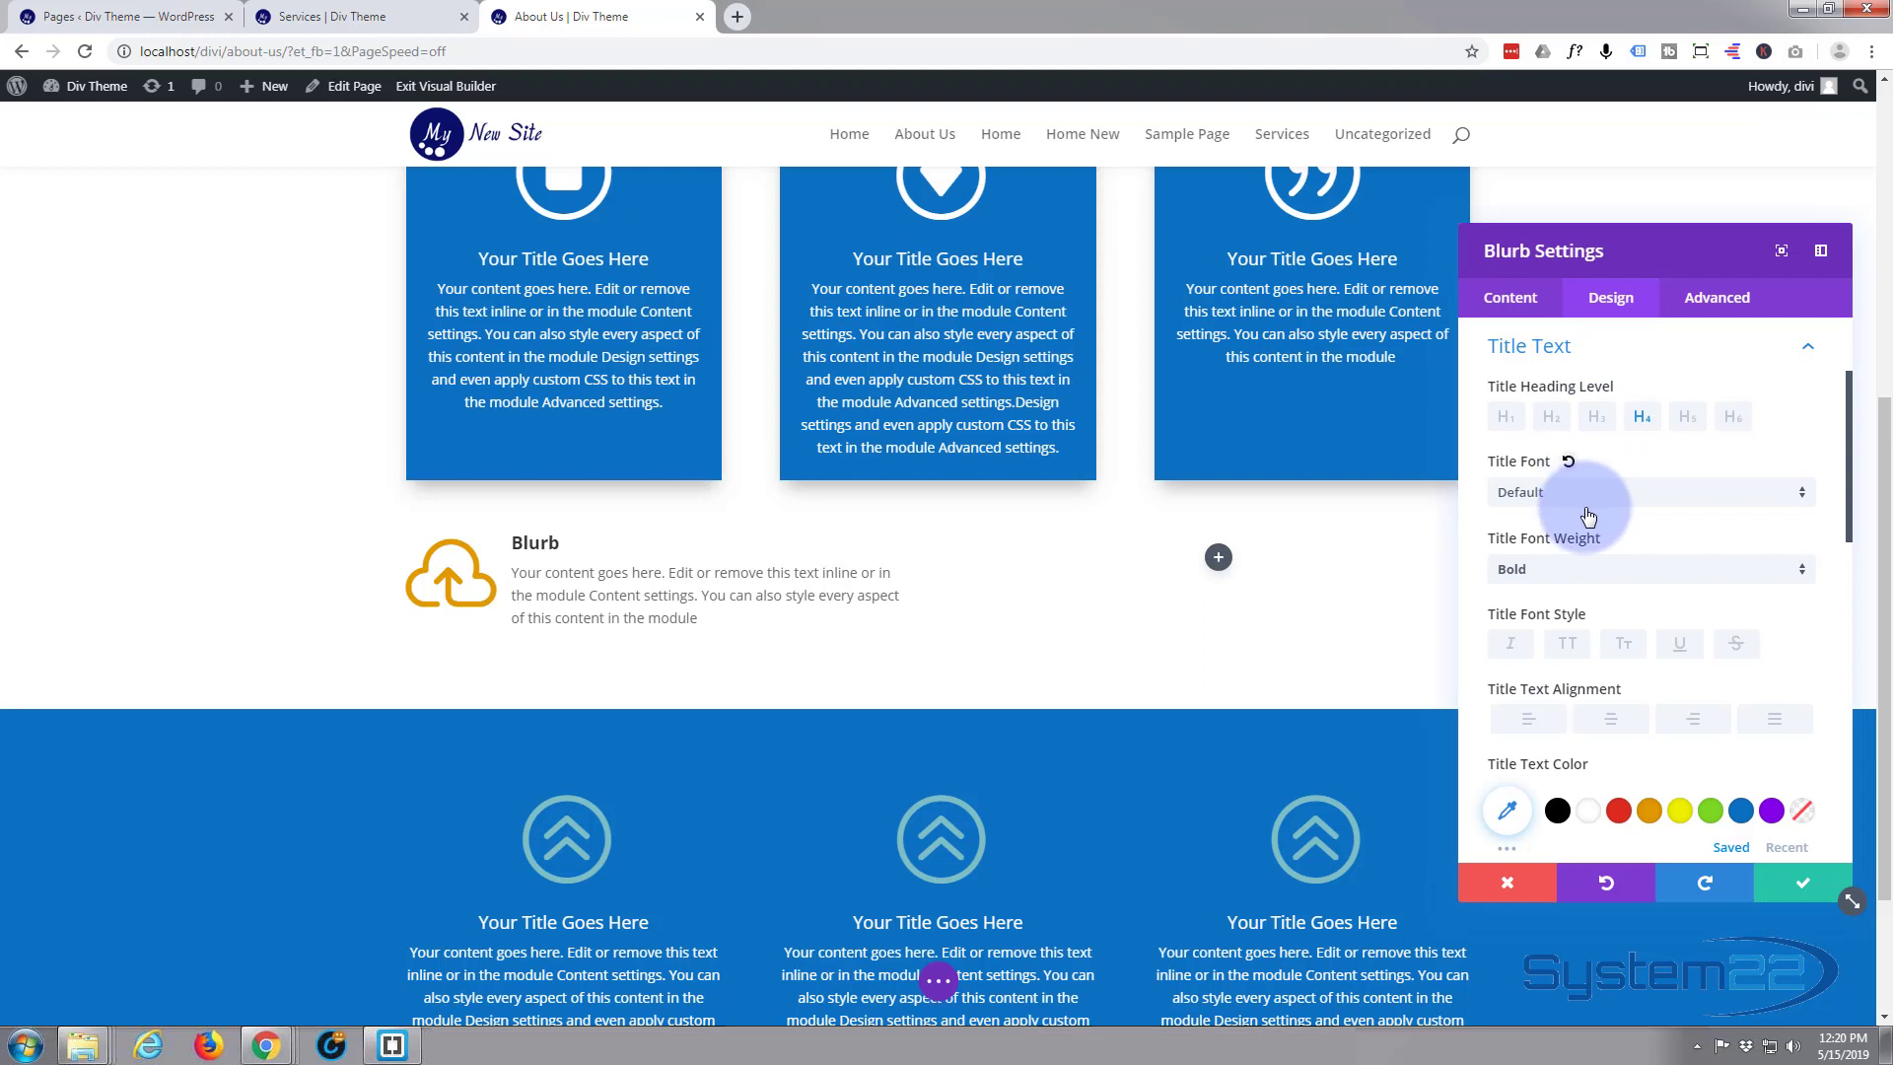
Try the uppercase font style on the cloud blurb's title and turn it back off
{"action": "scroll", "coordinate": [1585, 498], "scroll_direction": "up", "scroll_amount": 1}
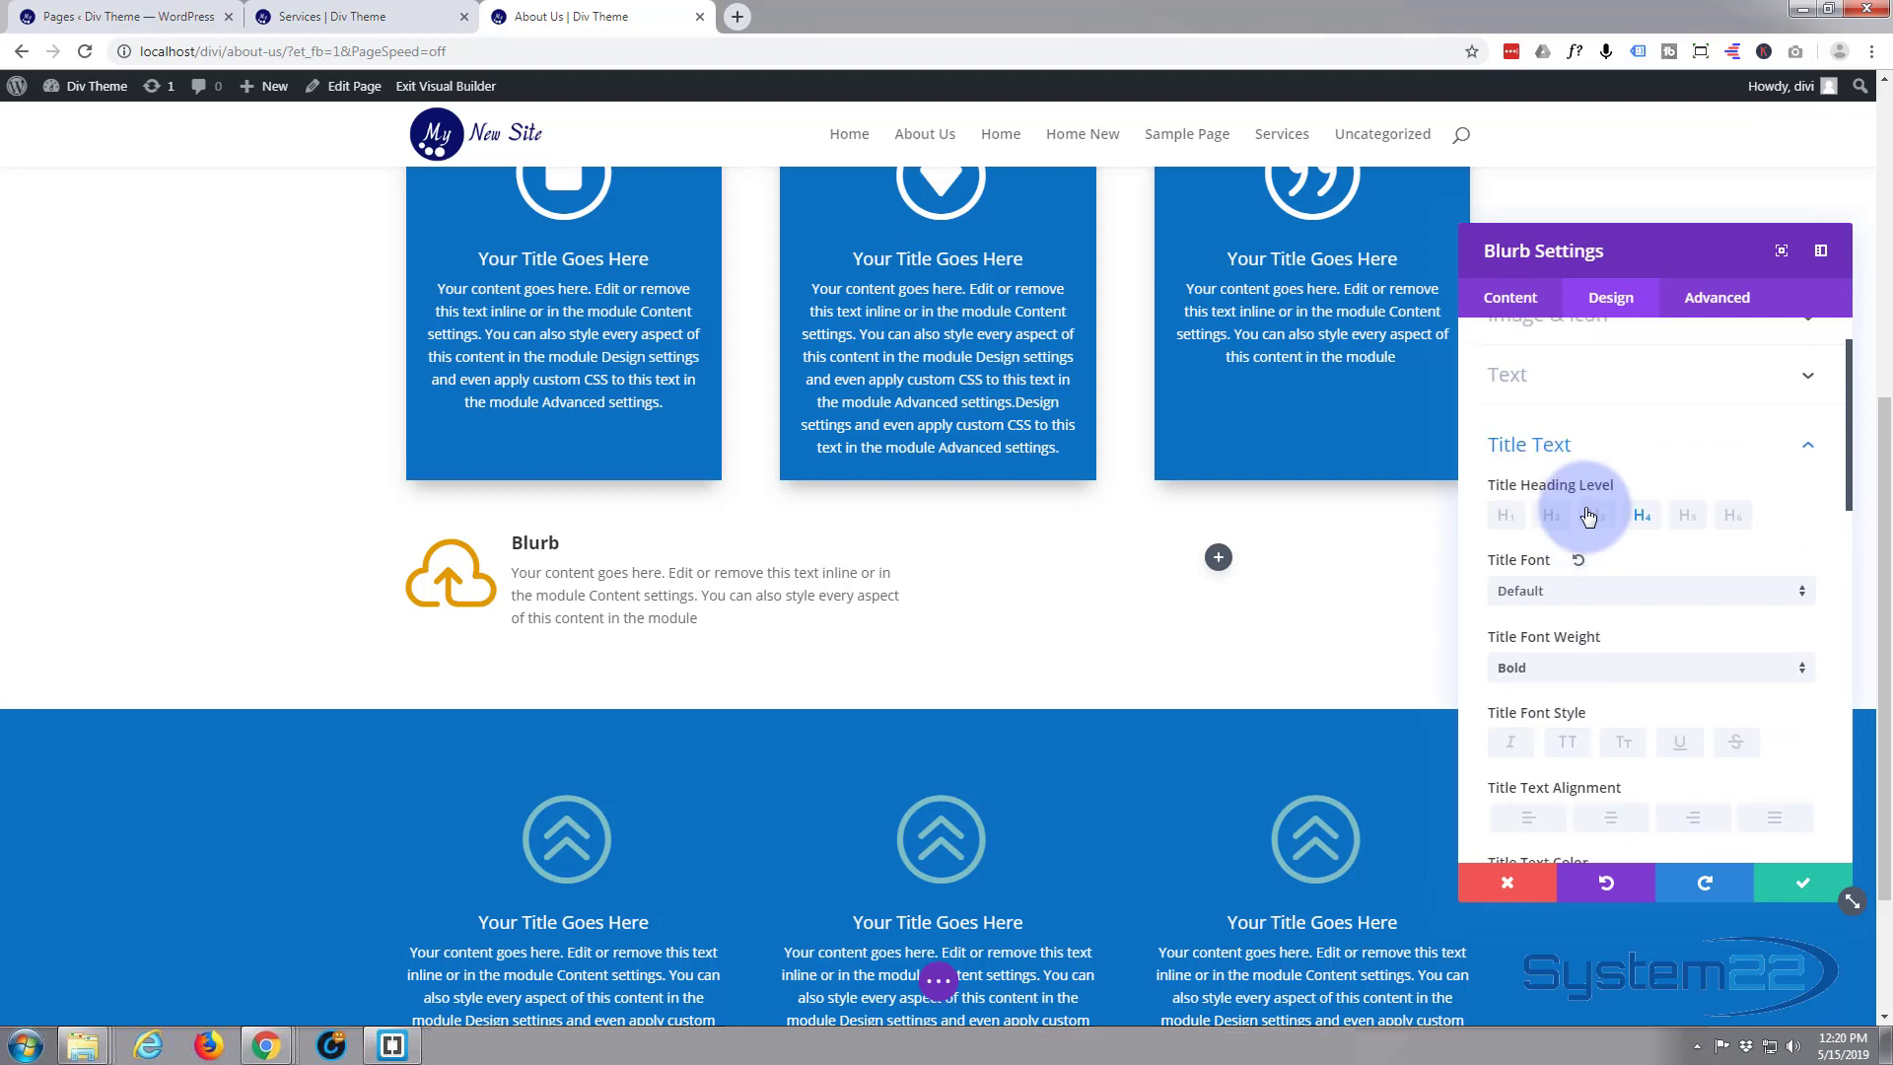
{"action": "left_click", "coordinate": [1569, 744]}
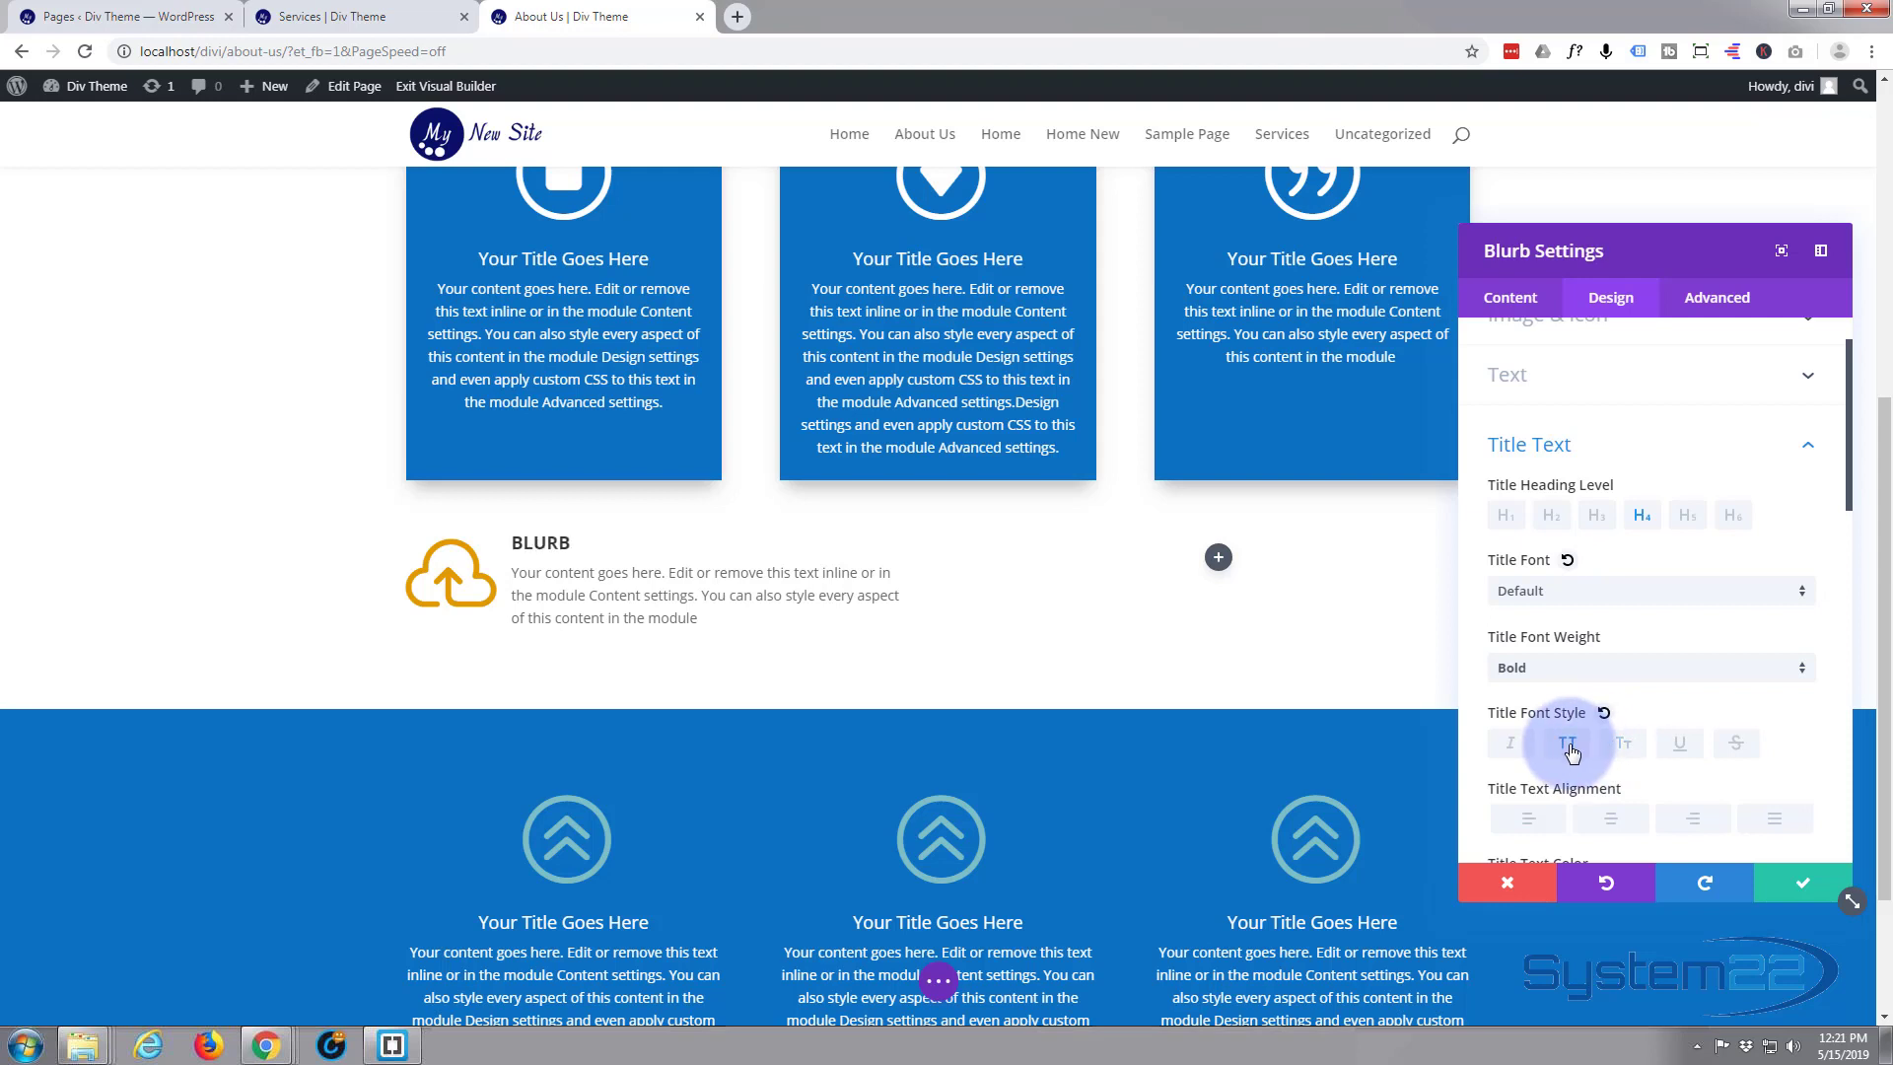
{"action": "left_click", "coordinate": [1569, 745]}
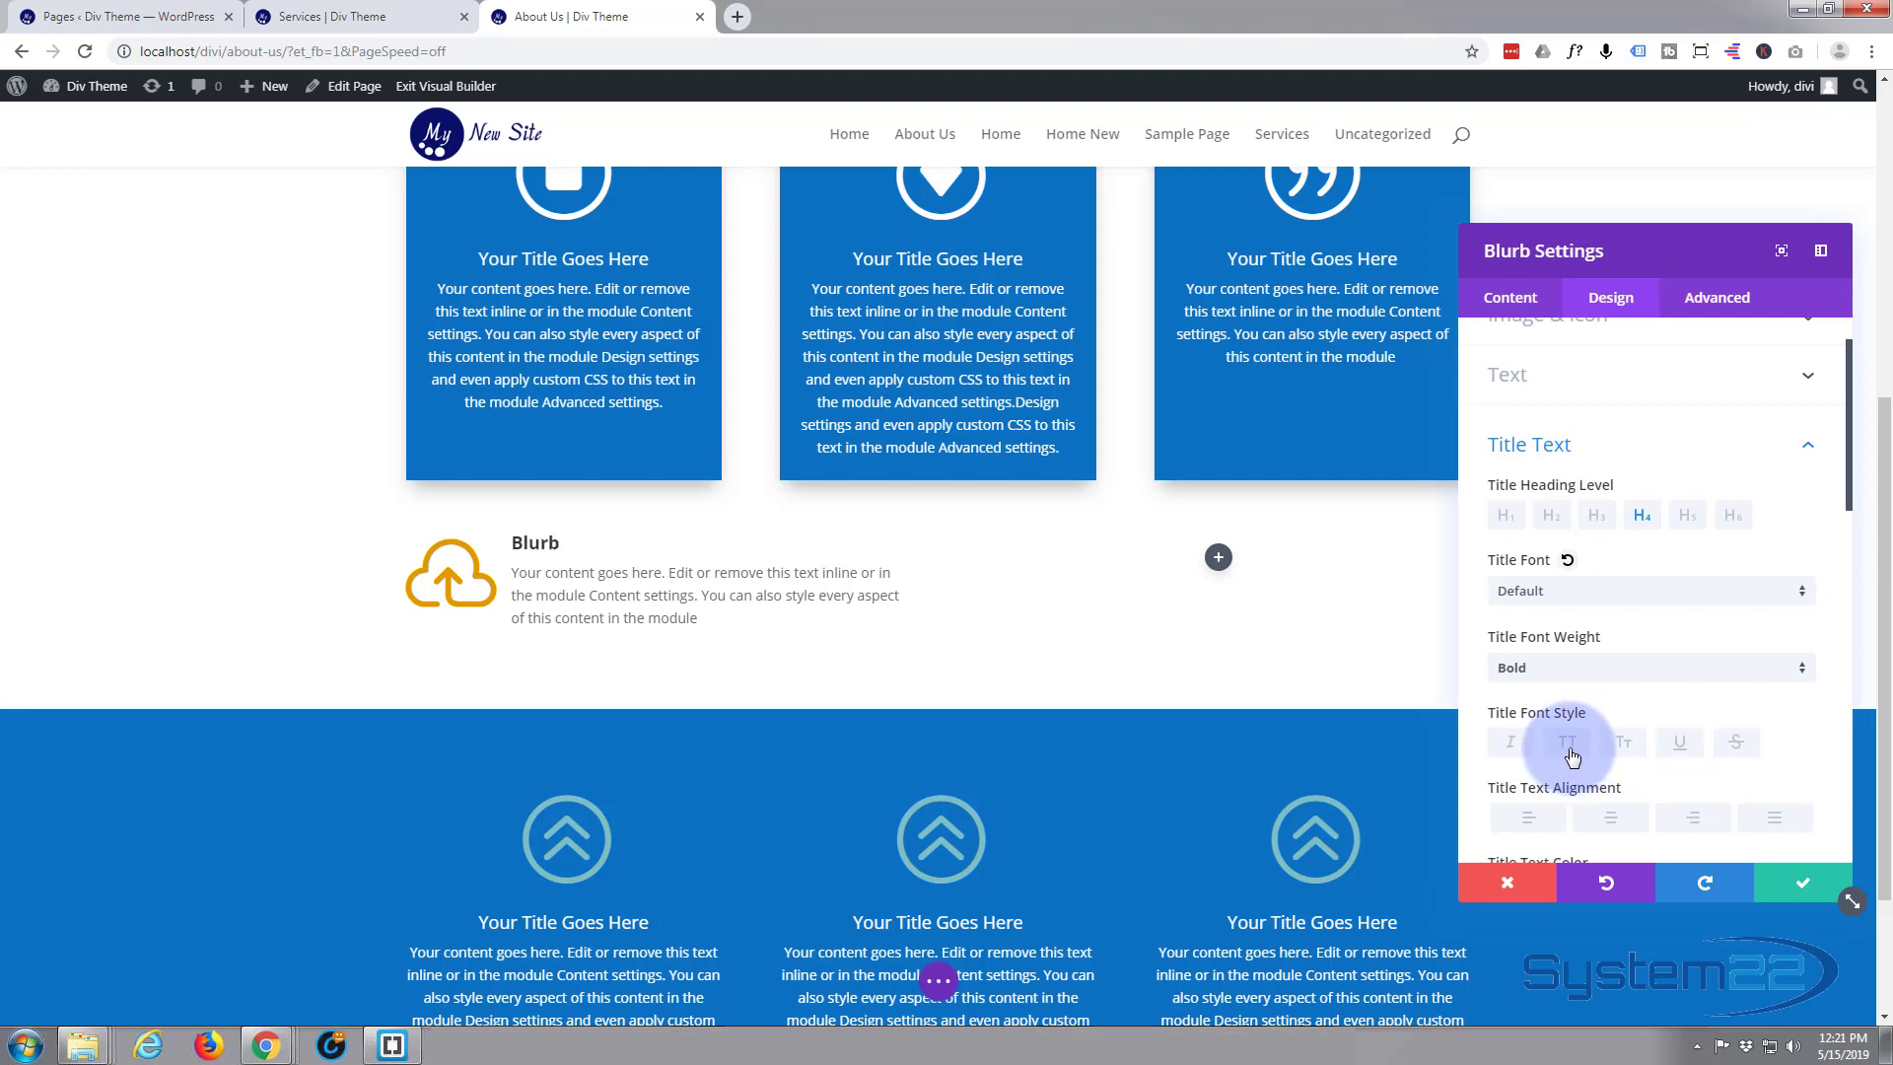
Save the cloud blurb's settings and duplicate the blurb six times in its column
{"action": "left_click", "coordinate": [1777, 888]}
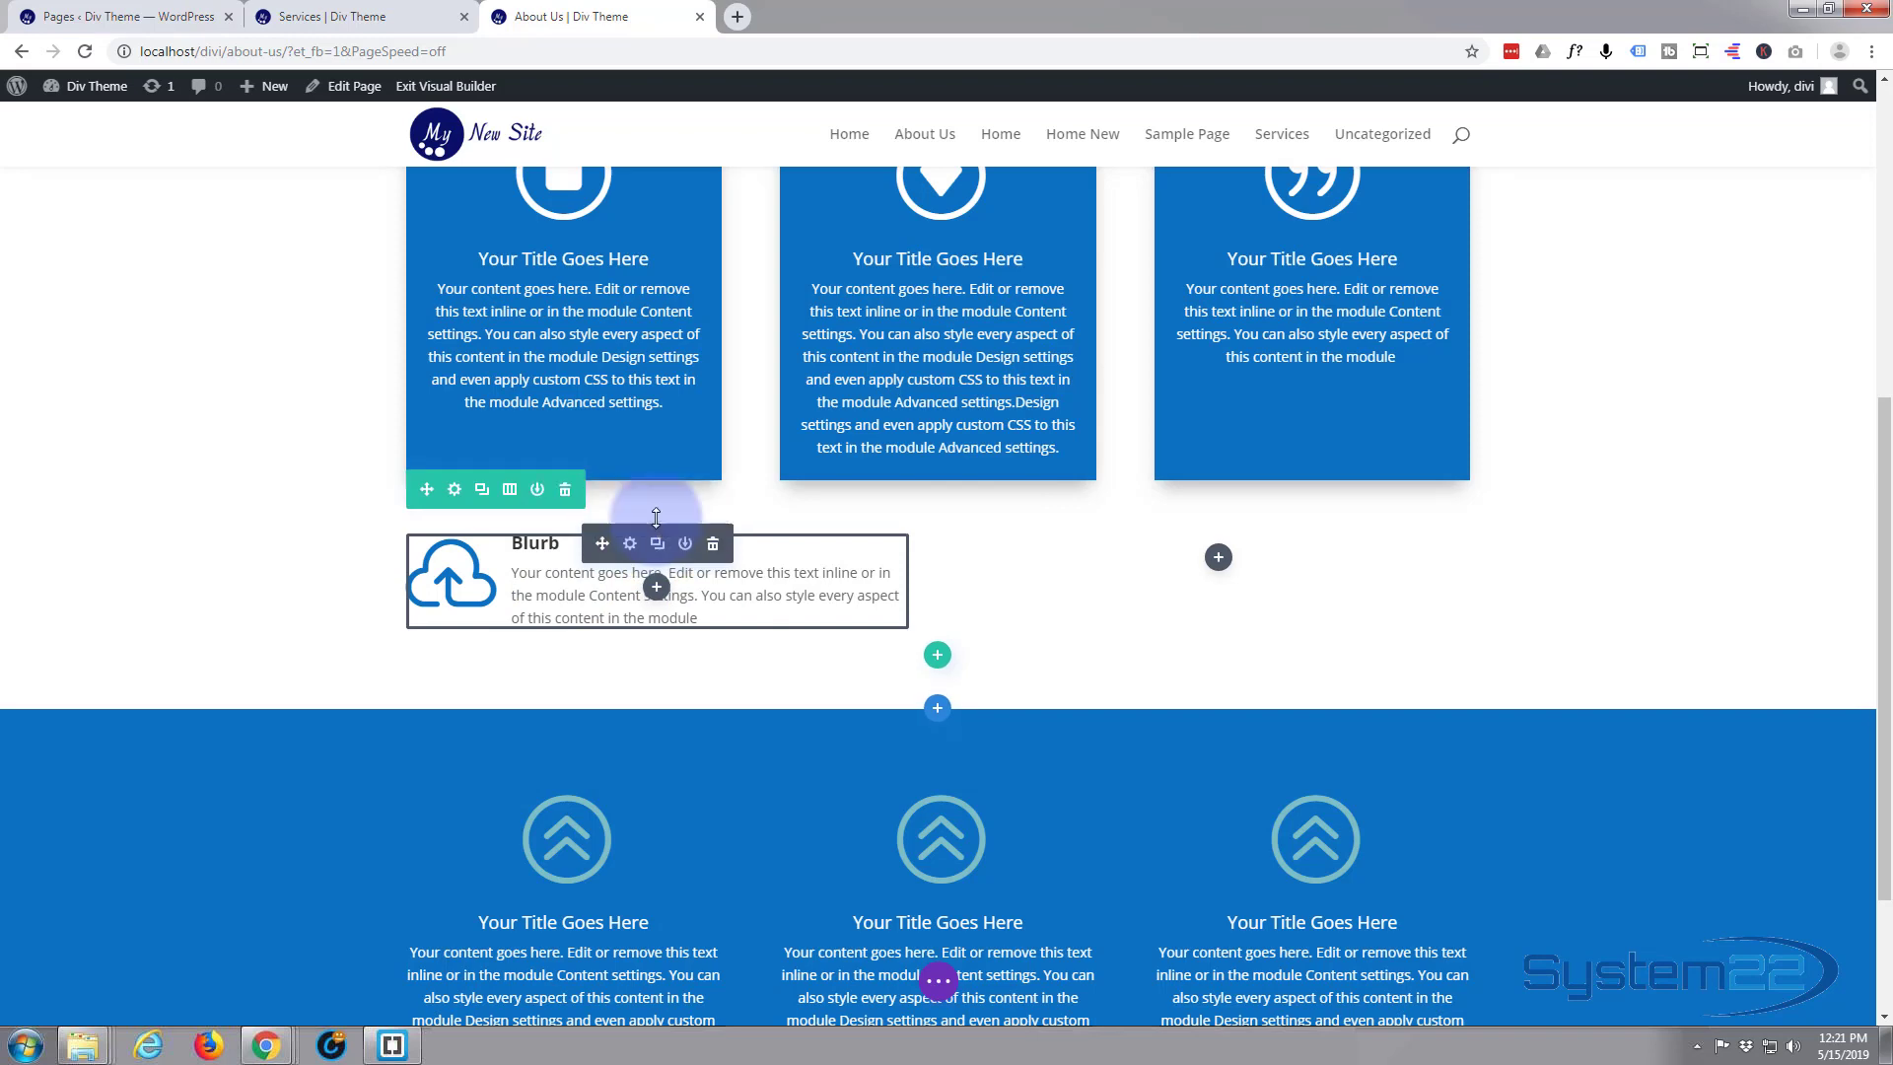
{"action": "scroll", "coordinate": [621, 455], "scroll_direction": "down", "scroll_amount": 2}
{"action": "mouse_move", "coordinate": [636, 357]}
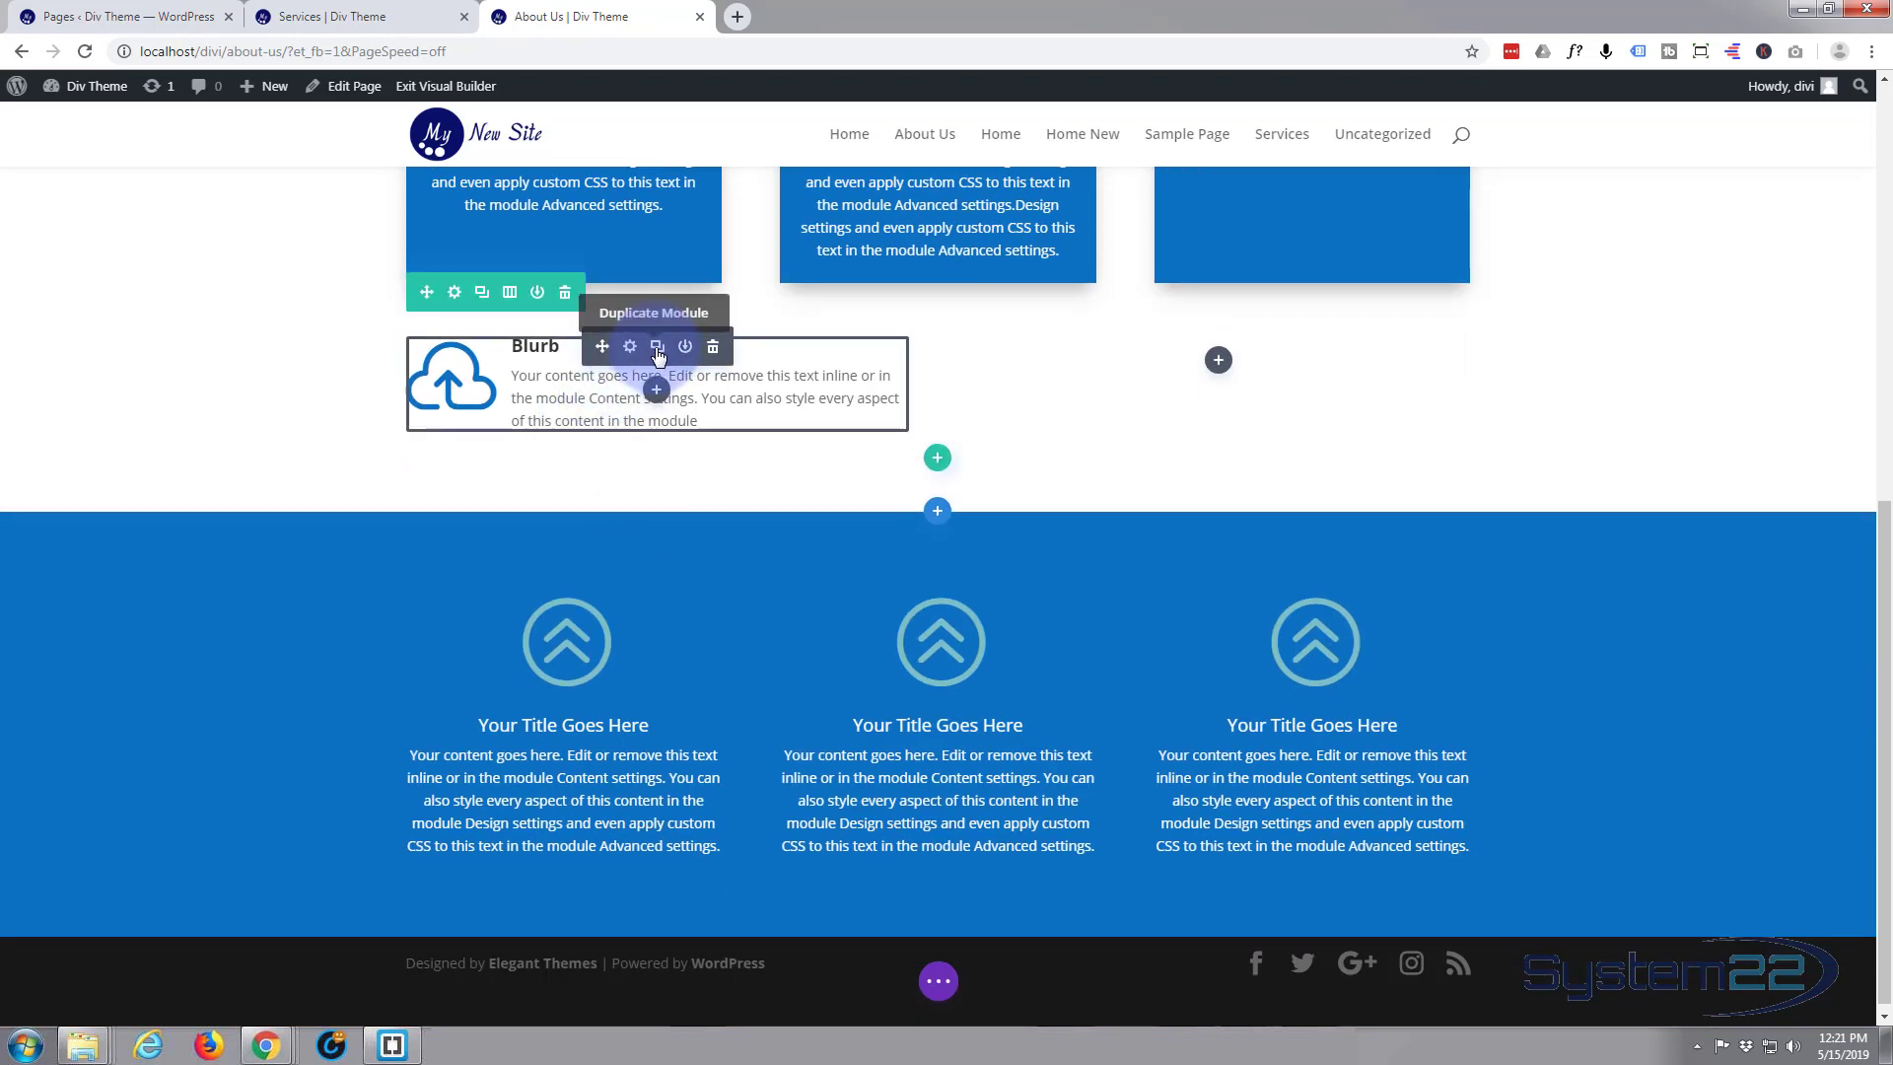
{"action": "left_click", "coordinate": [656, 347]}
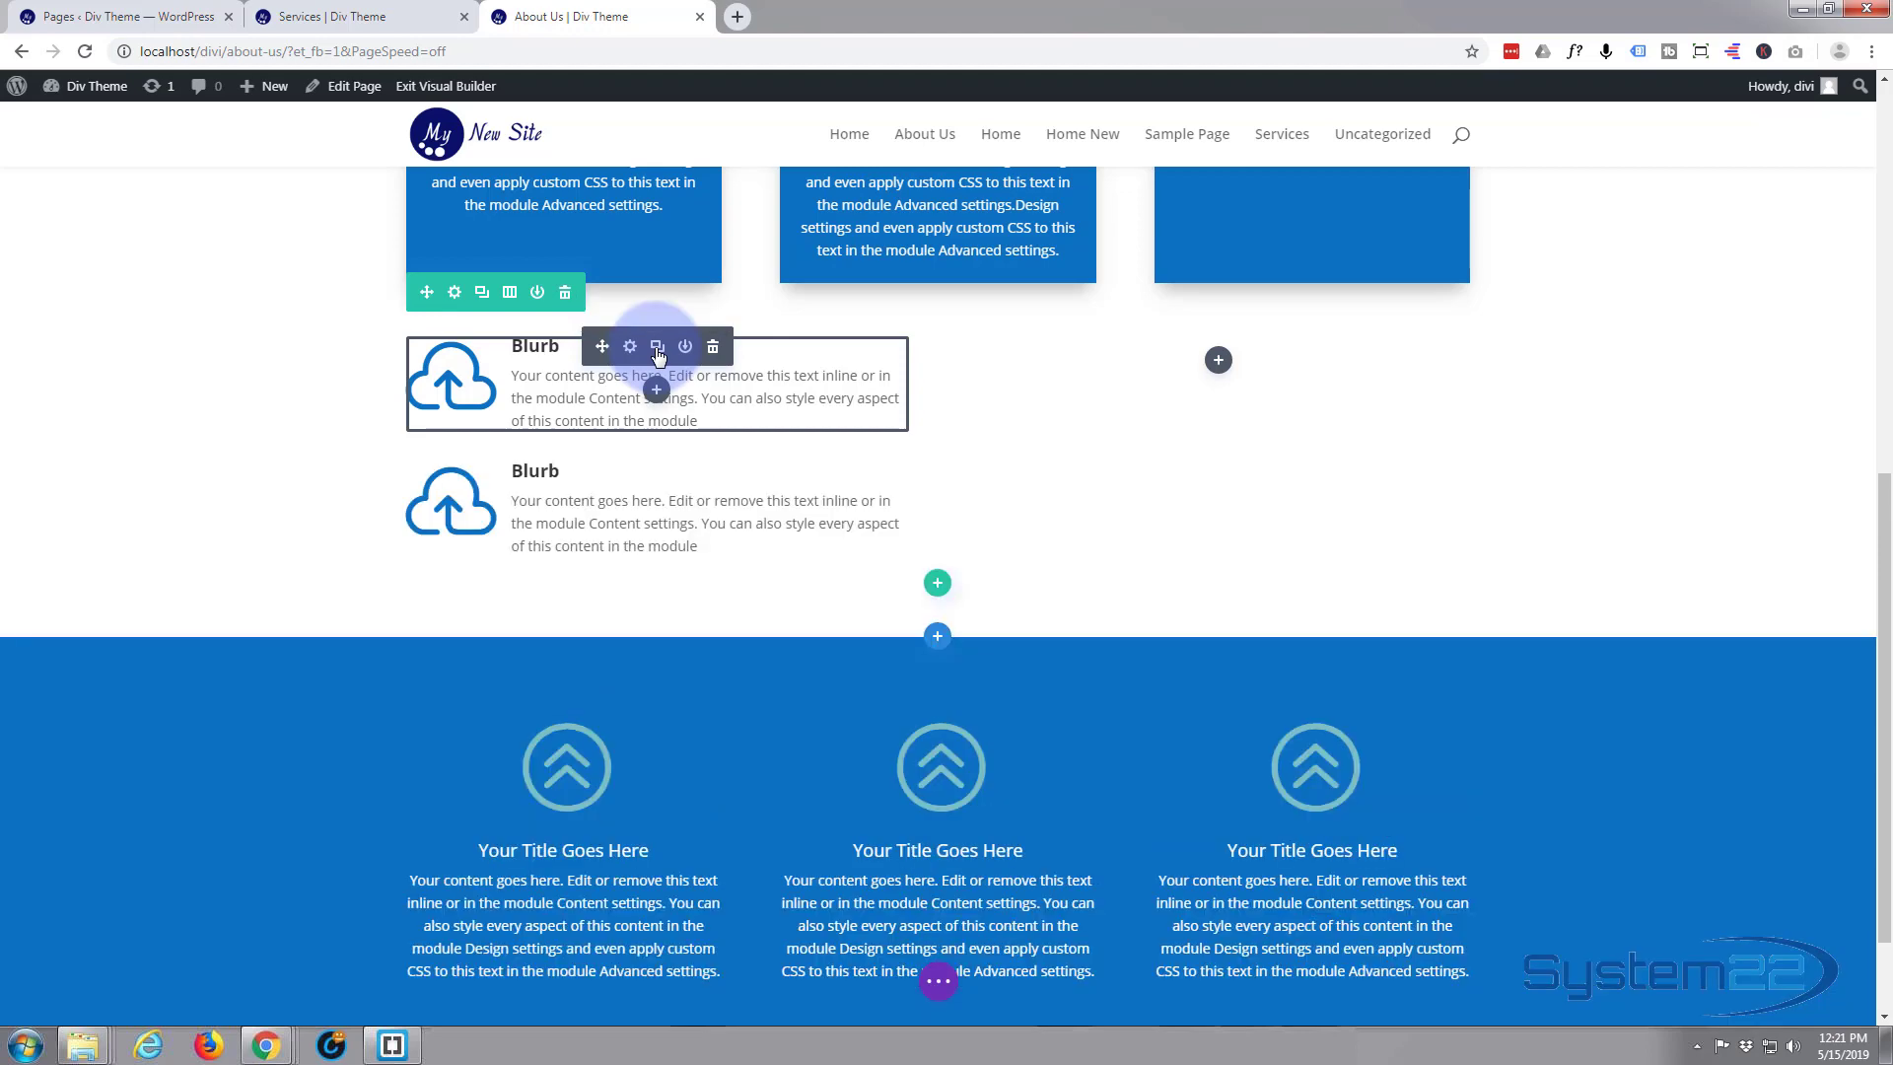
{"action": "left_click", "coordinate": [657, 347]}
{"action": "left_click", "coordinate": [657, 347]}
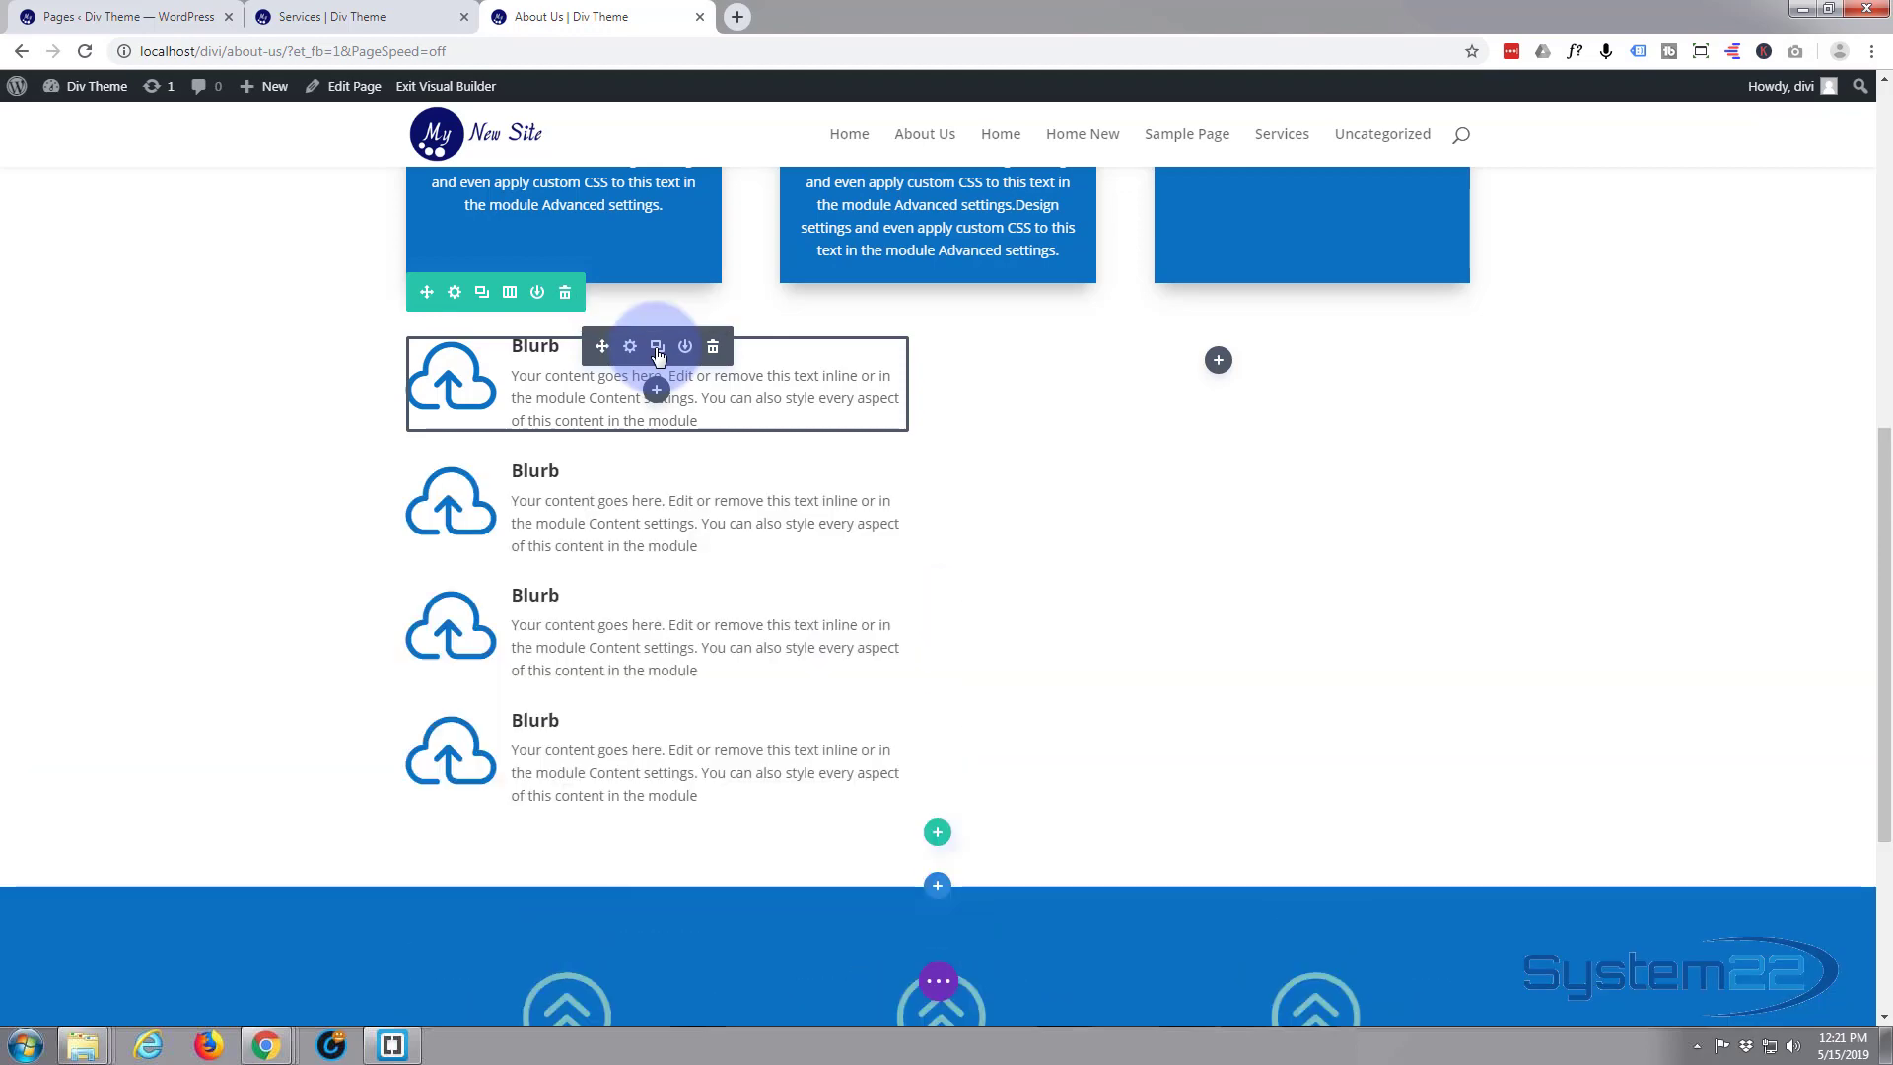
{"action": "left_click", "coordinate": [656, 347]}
{"action": "left_click", "coordinate": [657, 347]}
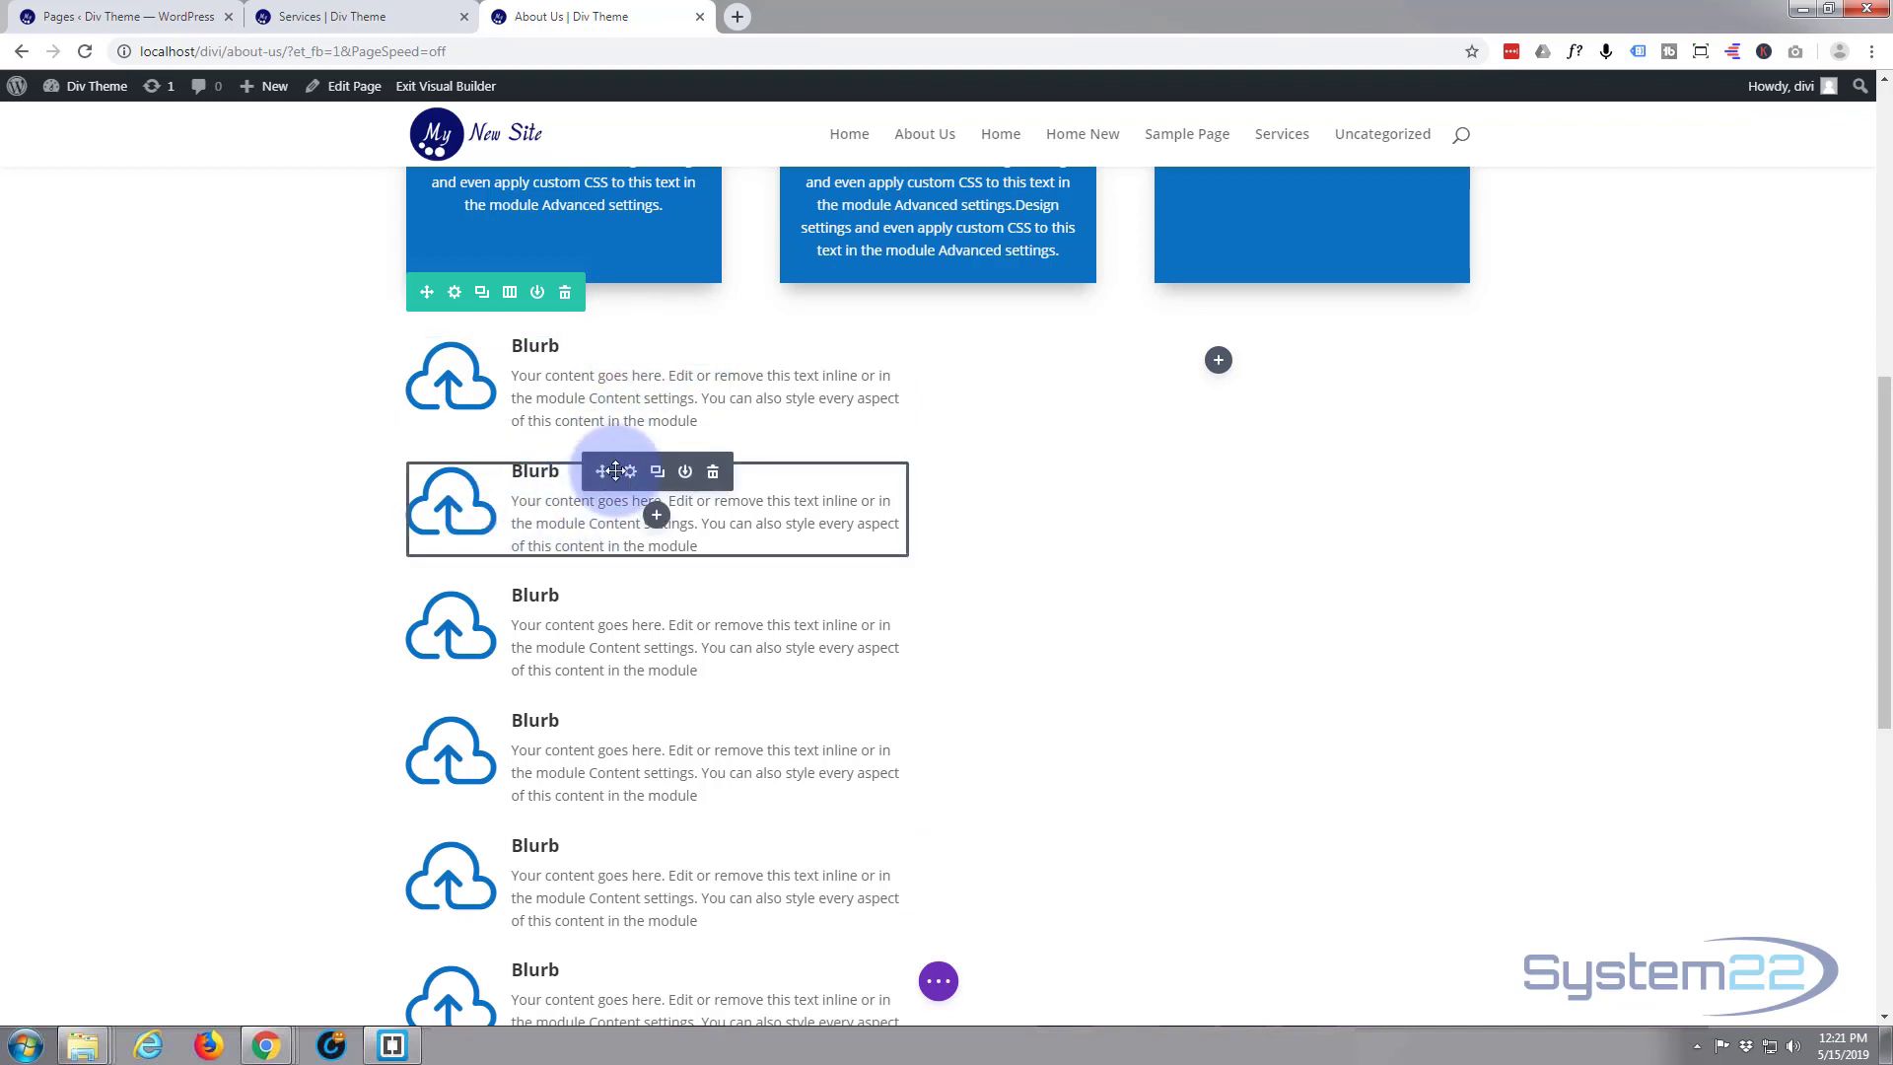
Change the second blurb's icon to the circled double down chevron and save its settings
{"action": "left_click", "coordinate": [630, 473]}
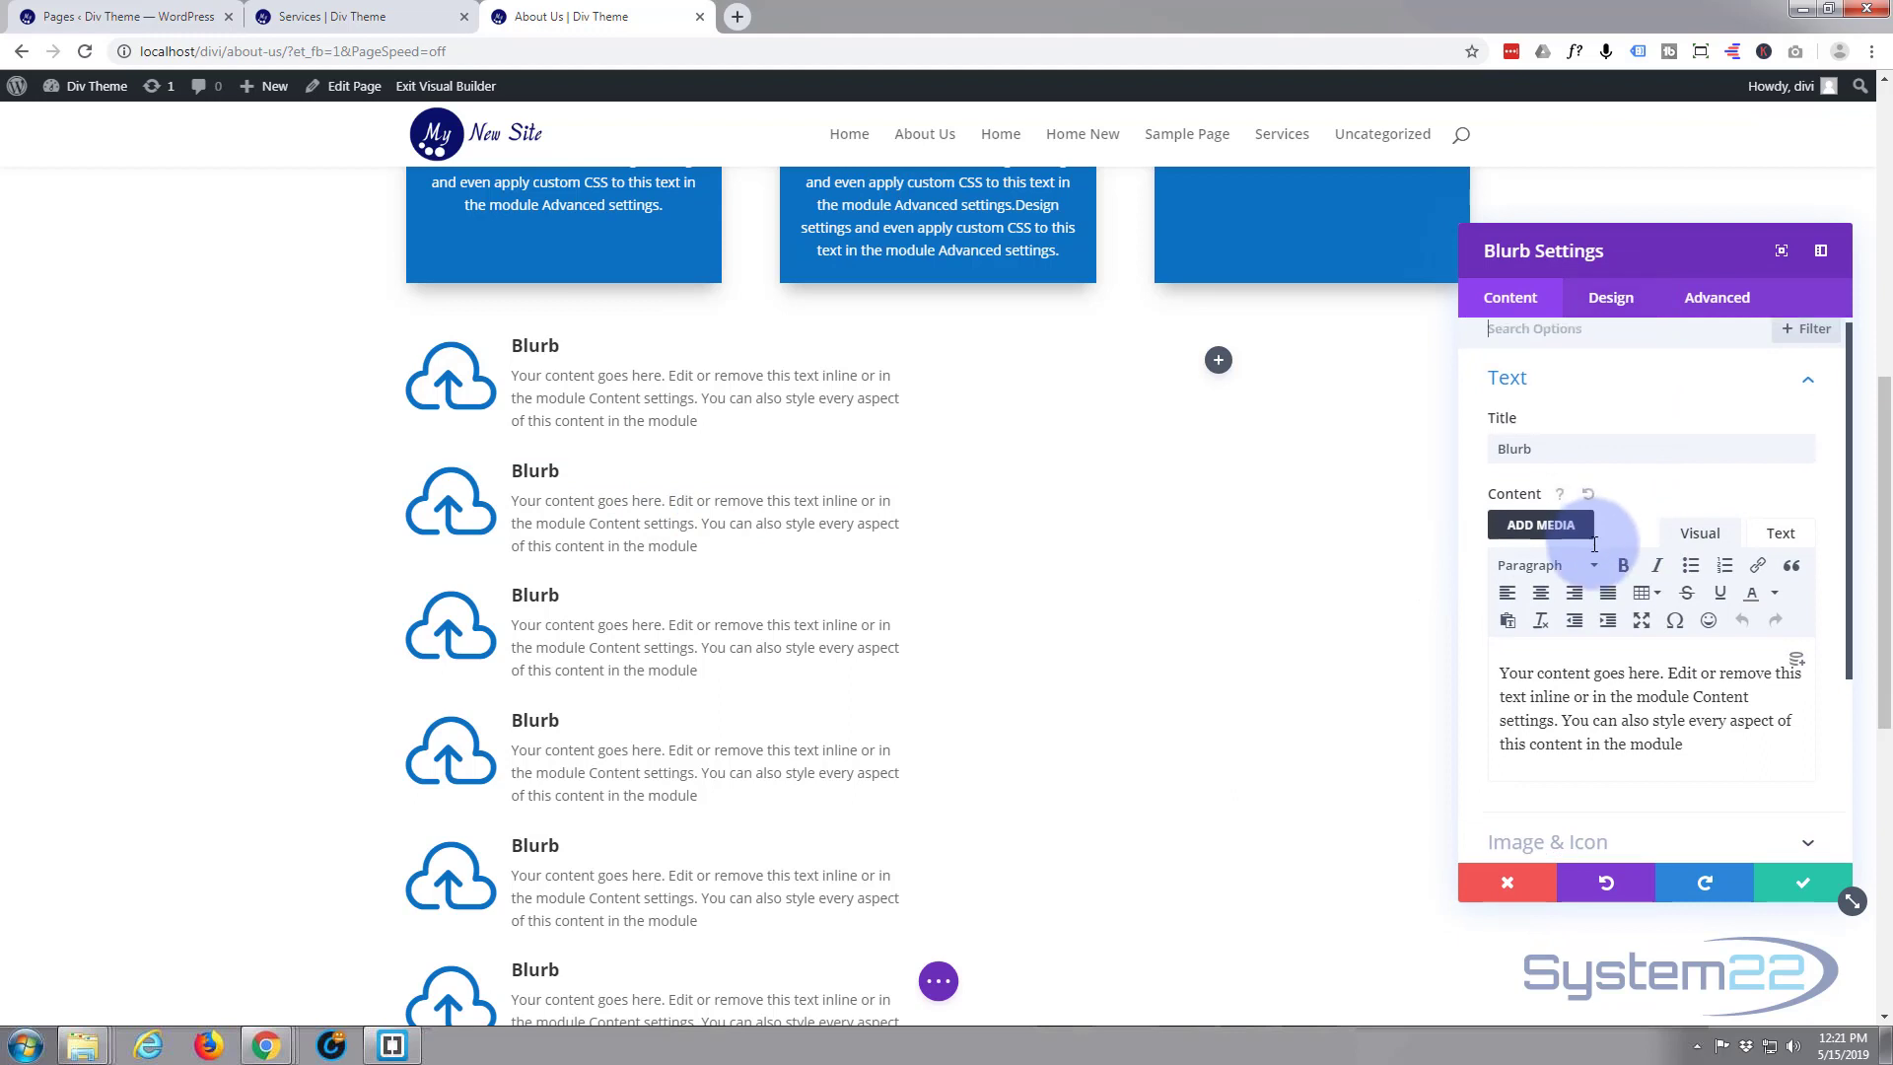
{"action": "scroll", "coordinate": [1596, 542], "scroll_direction": "down", "scroll_amount": 3}
{"action": "left_click", "coordinate": [1641, 567]}
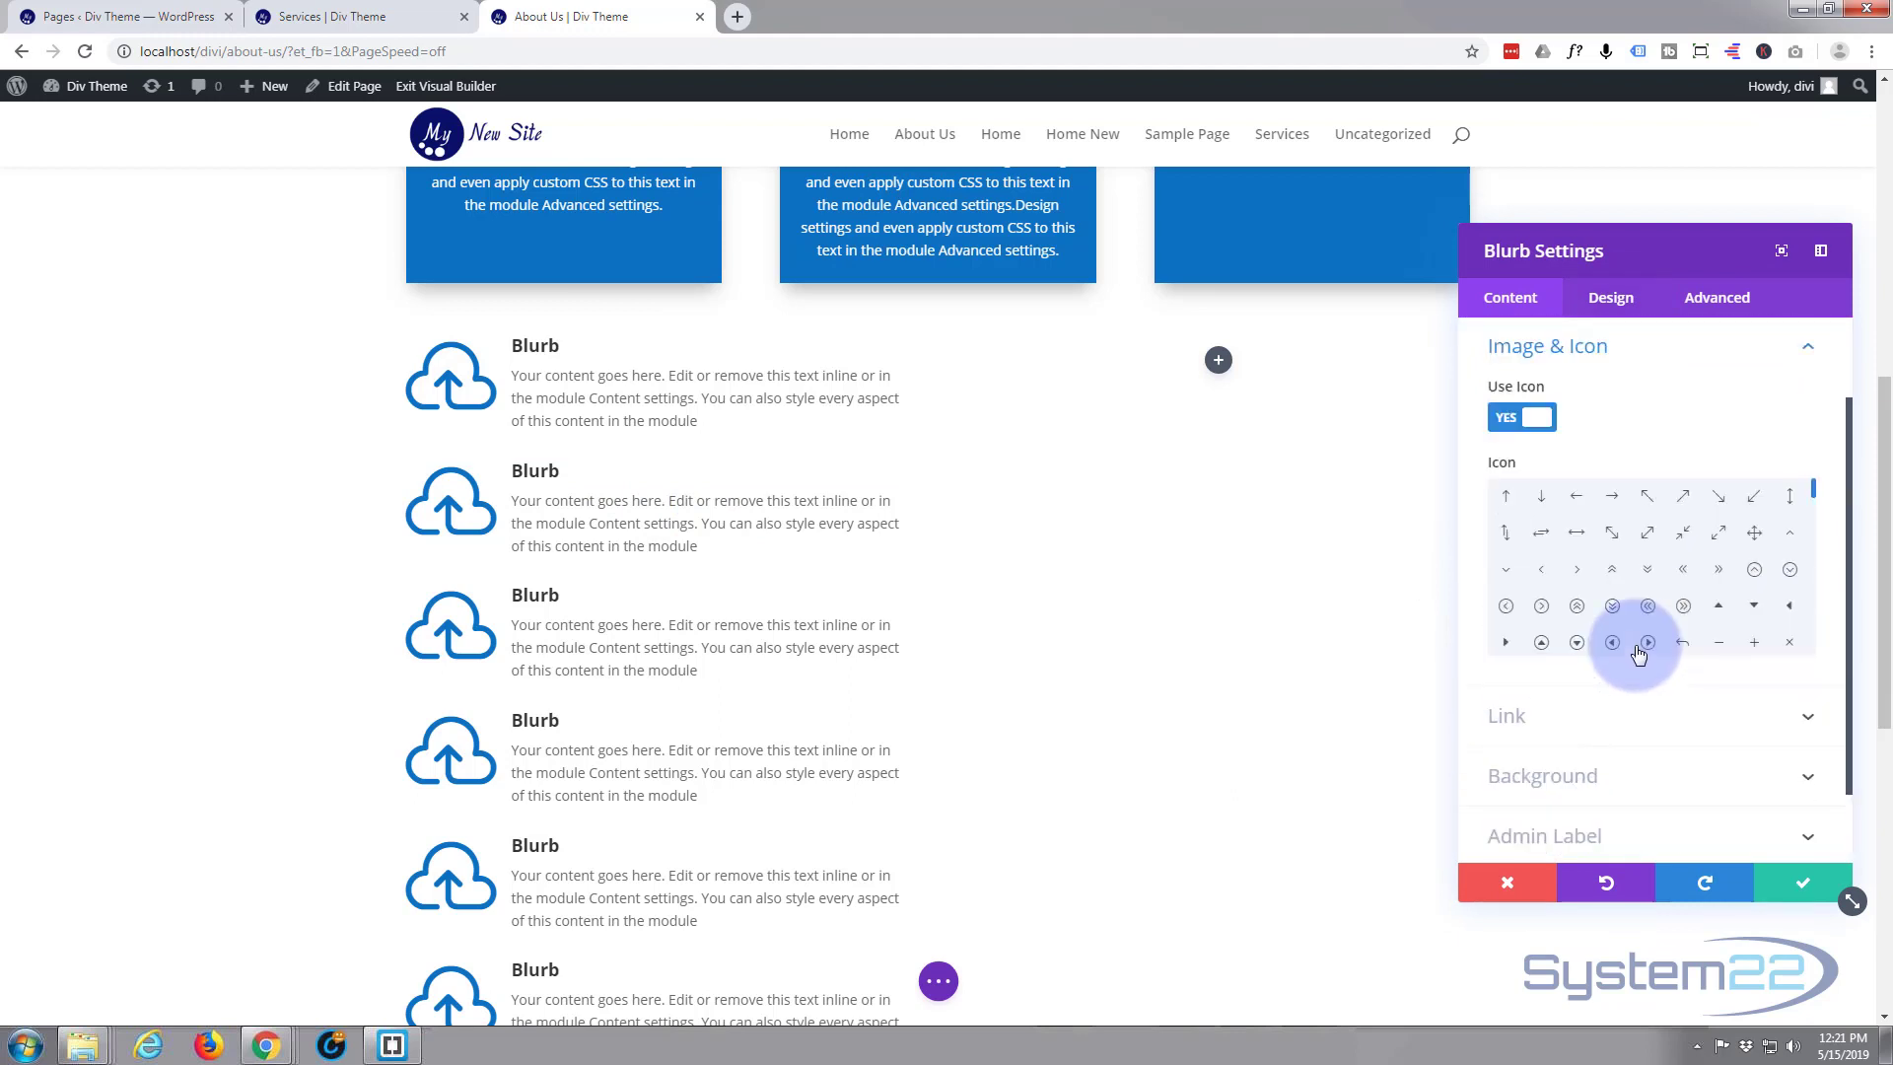
{"action": "left_click", "coordinate": [1612, 606]}
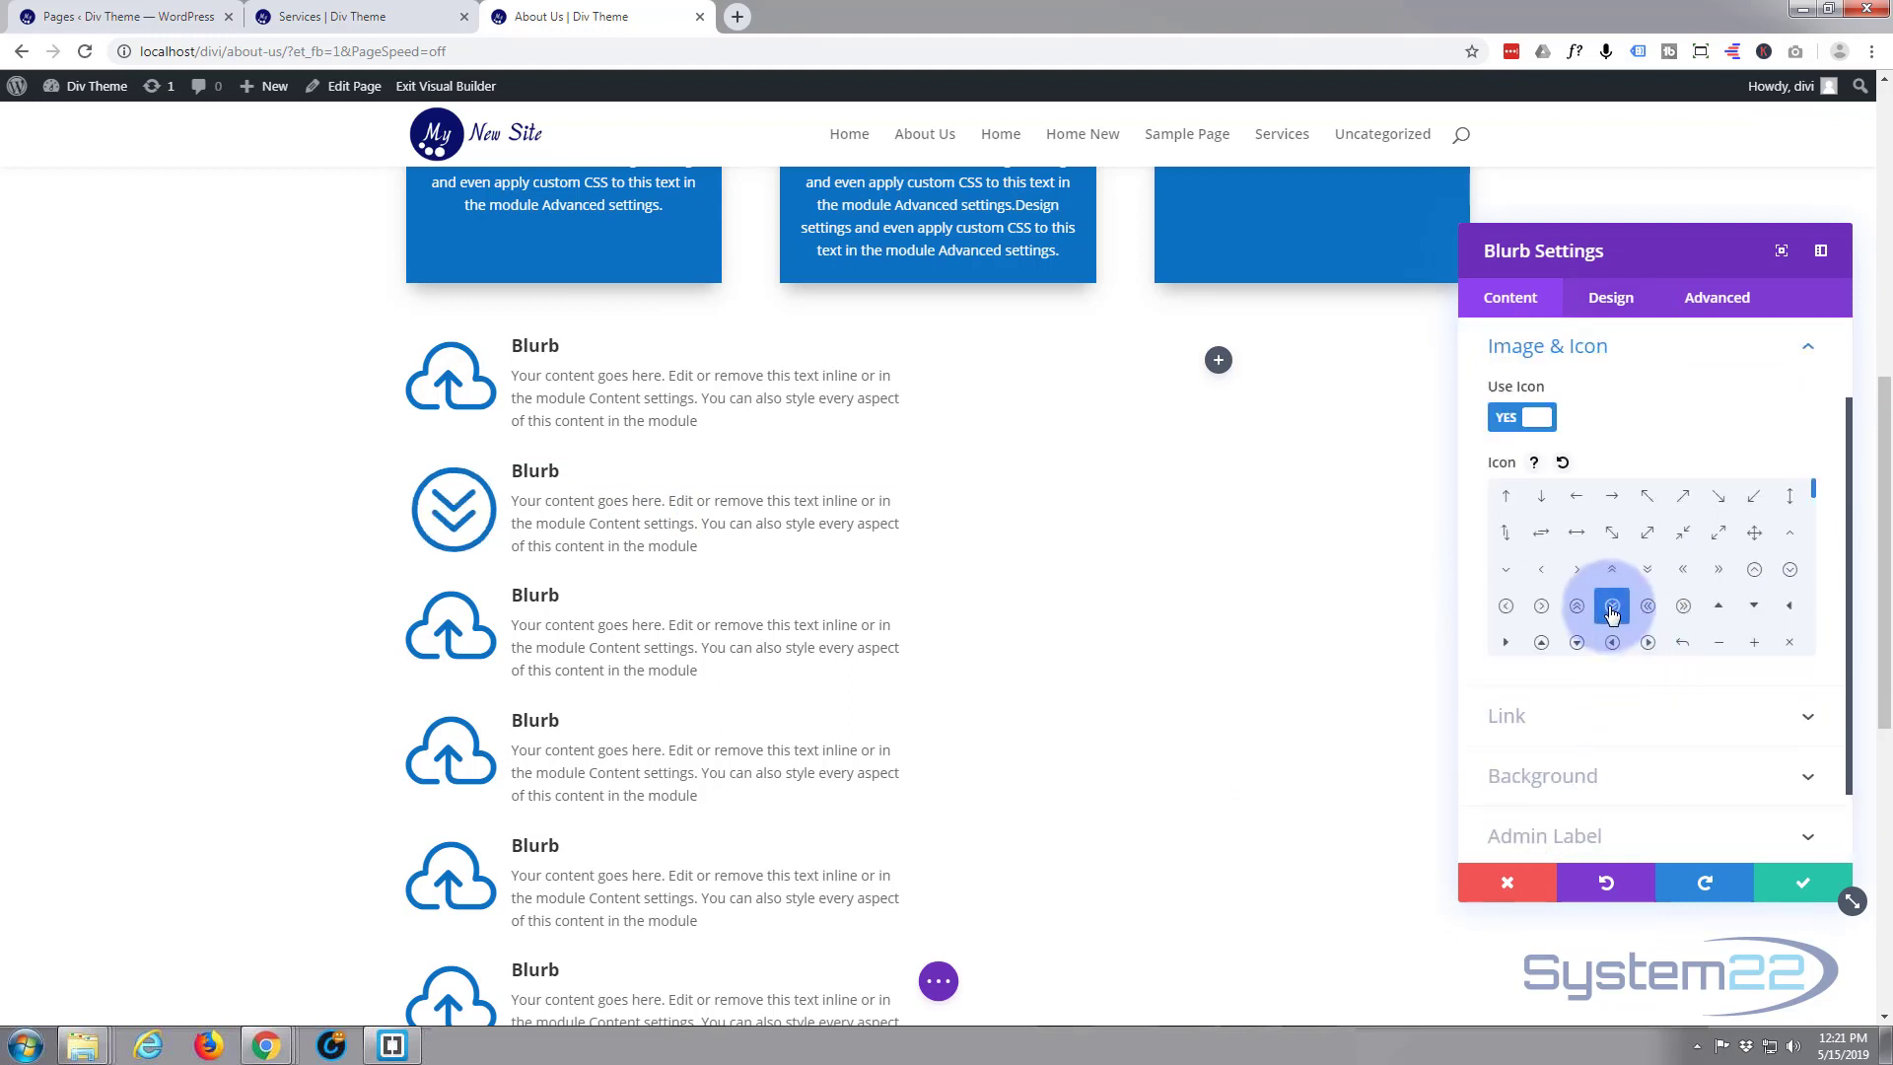
{"action": "left_click", "coordinate": [1801, 883]}
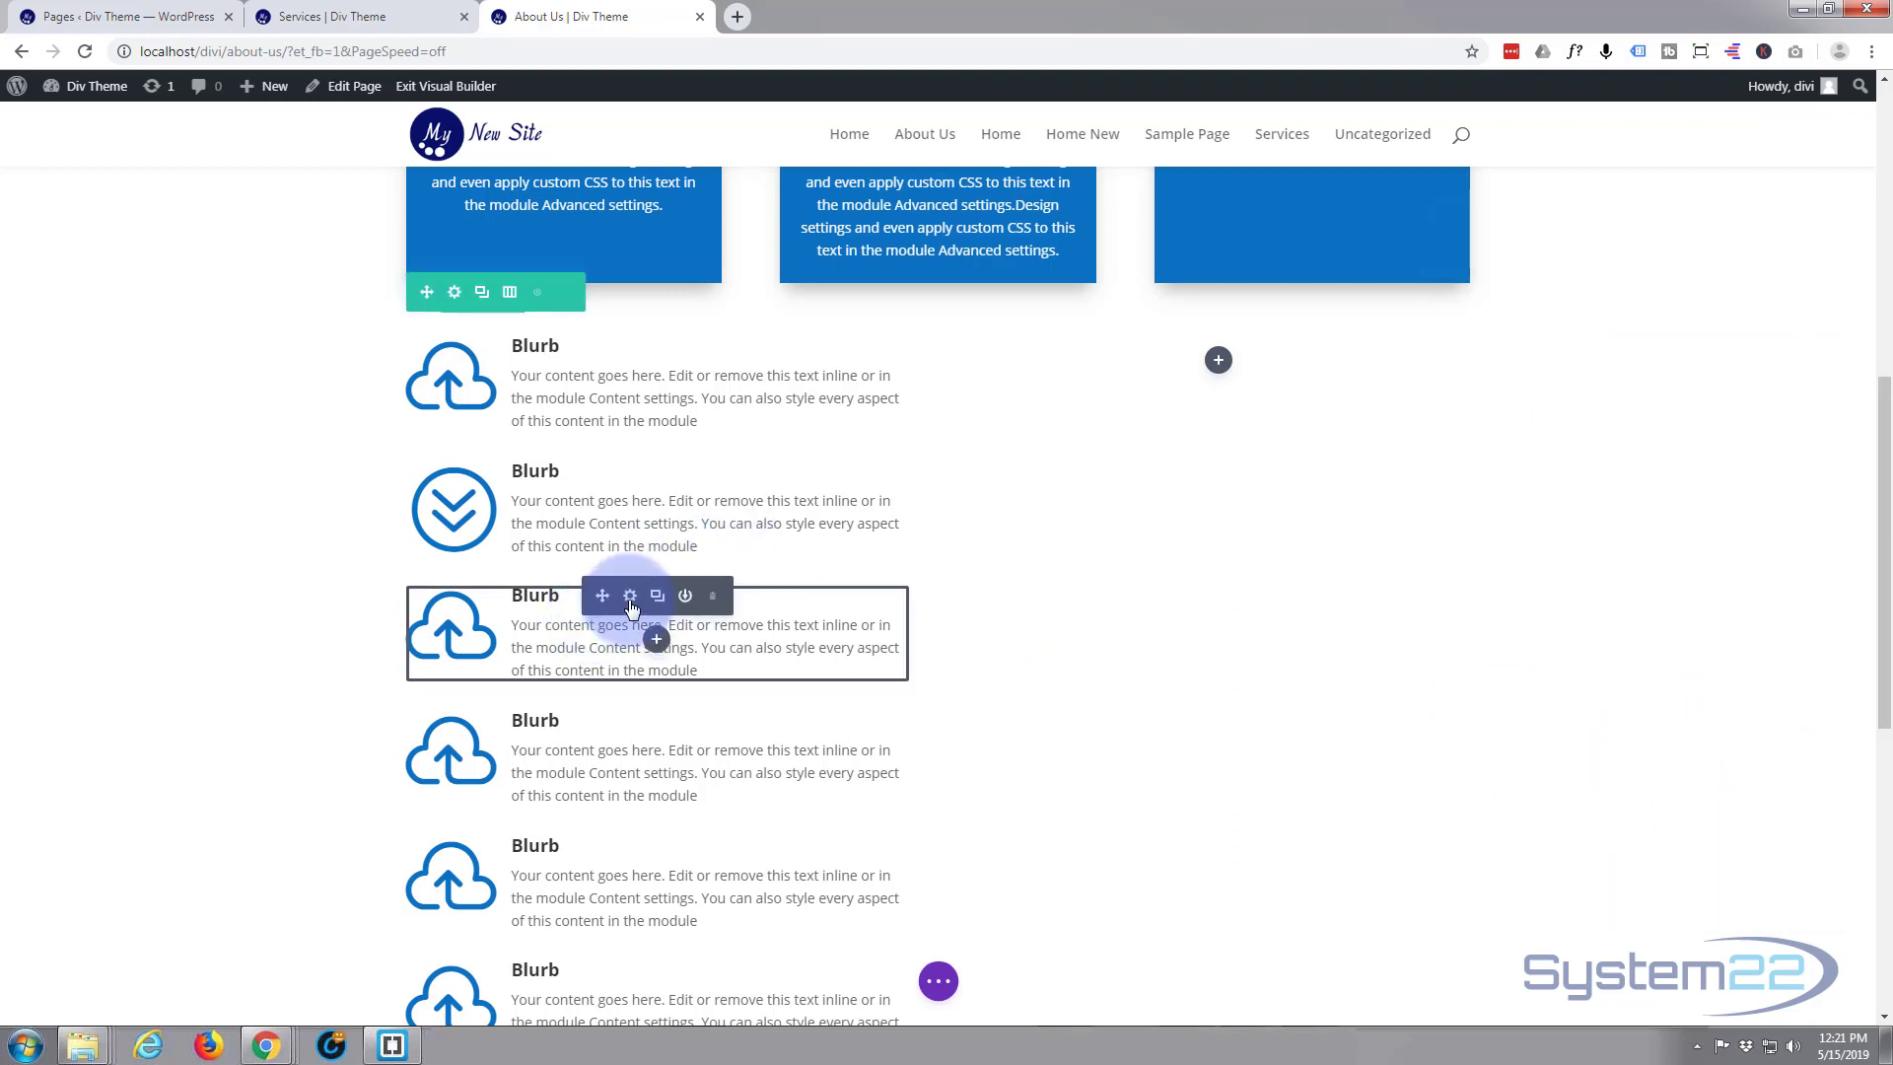
Change the third blurb's icon to the chain link and save its settings
{"action": "left_click", "coordinate": [632, 599]}
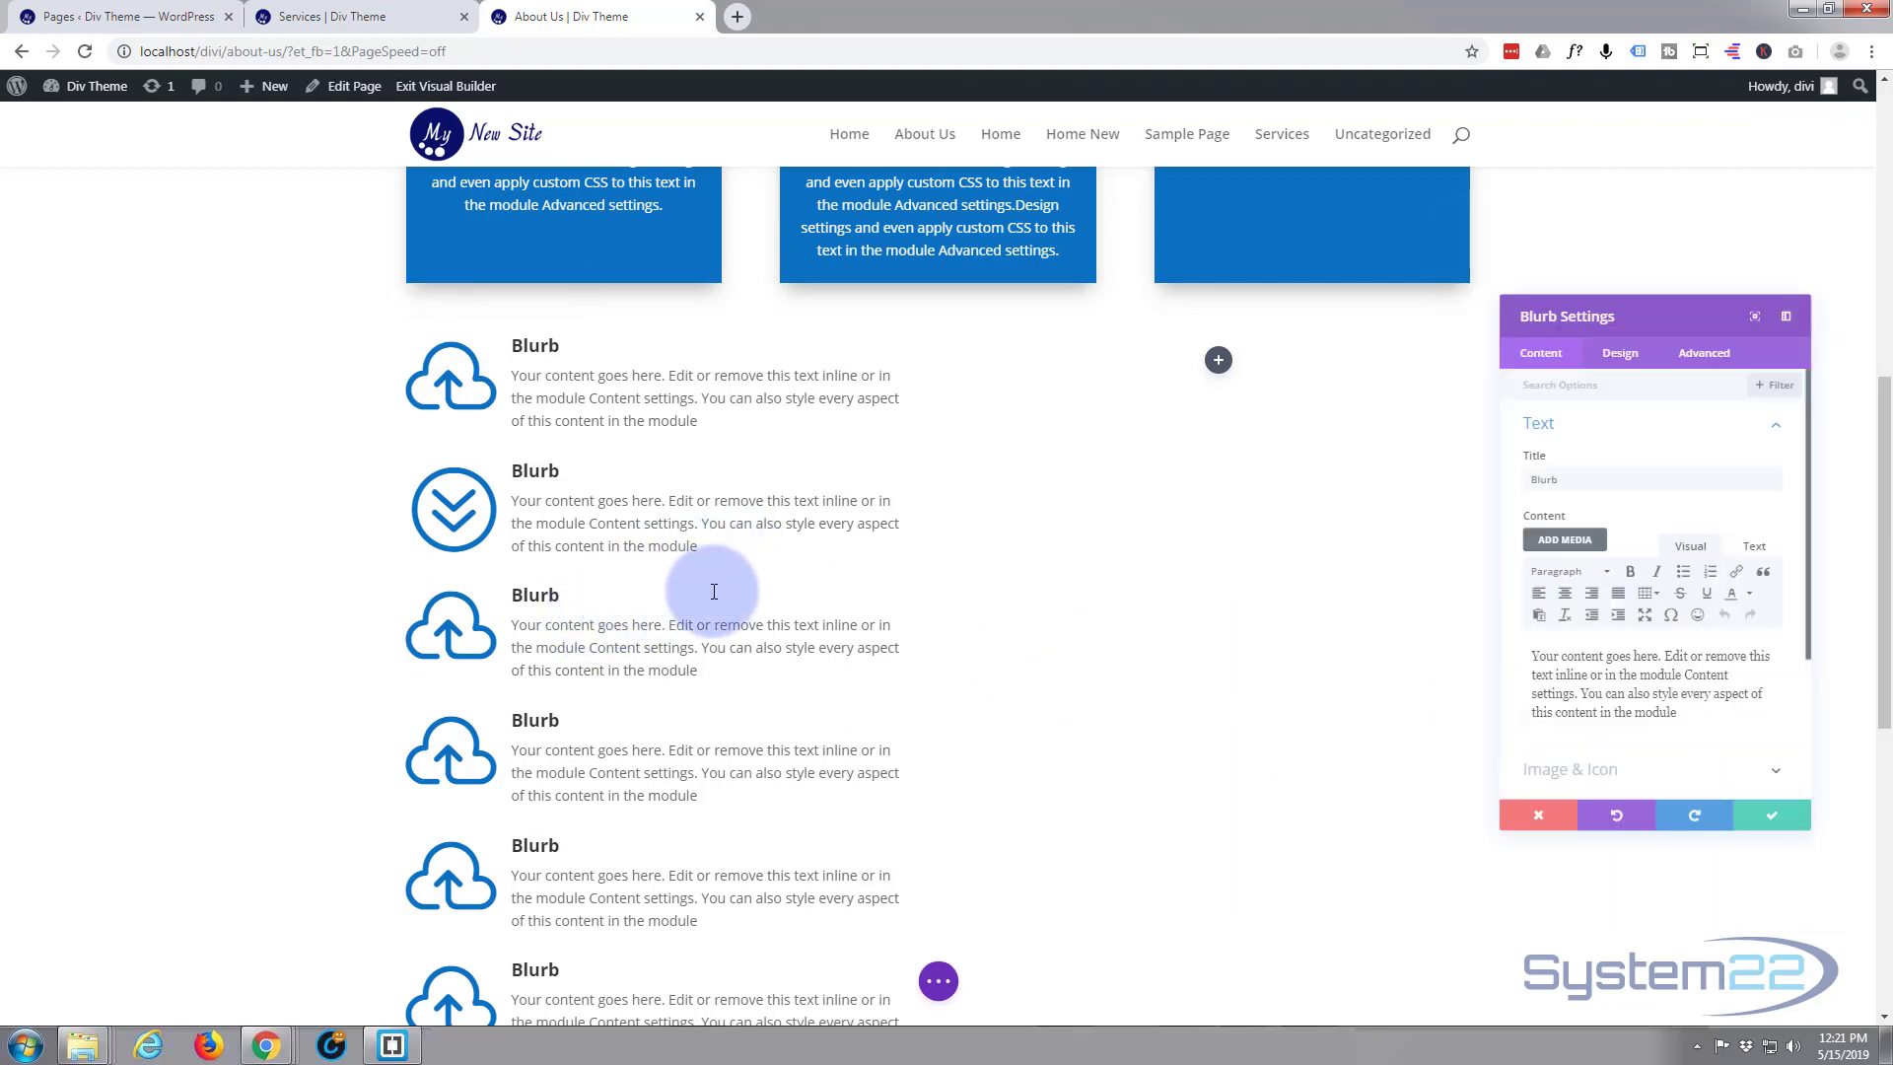
{"action": "scroll", "coordinate": [1668, 640], "scroll_direction": "down", "scroll_amount": 2}
{"action": "scroll", "coordinate": [1668, 646], "scroll_direction": "down", "scroll_amount": 1}
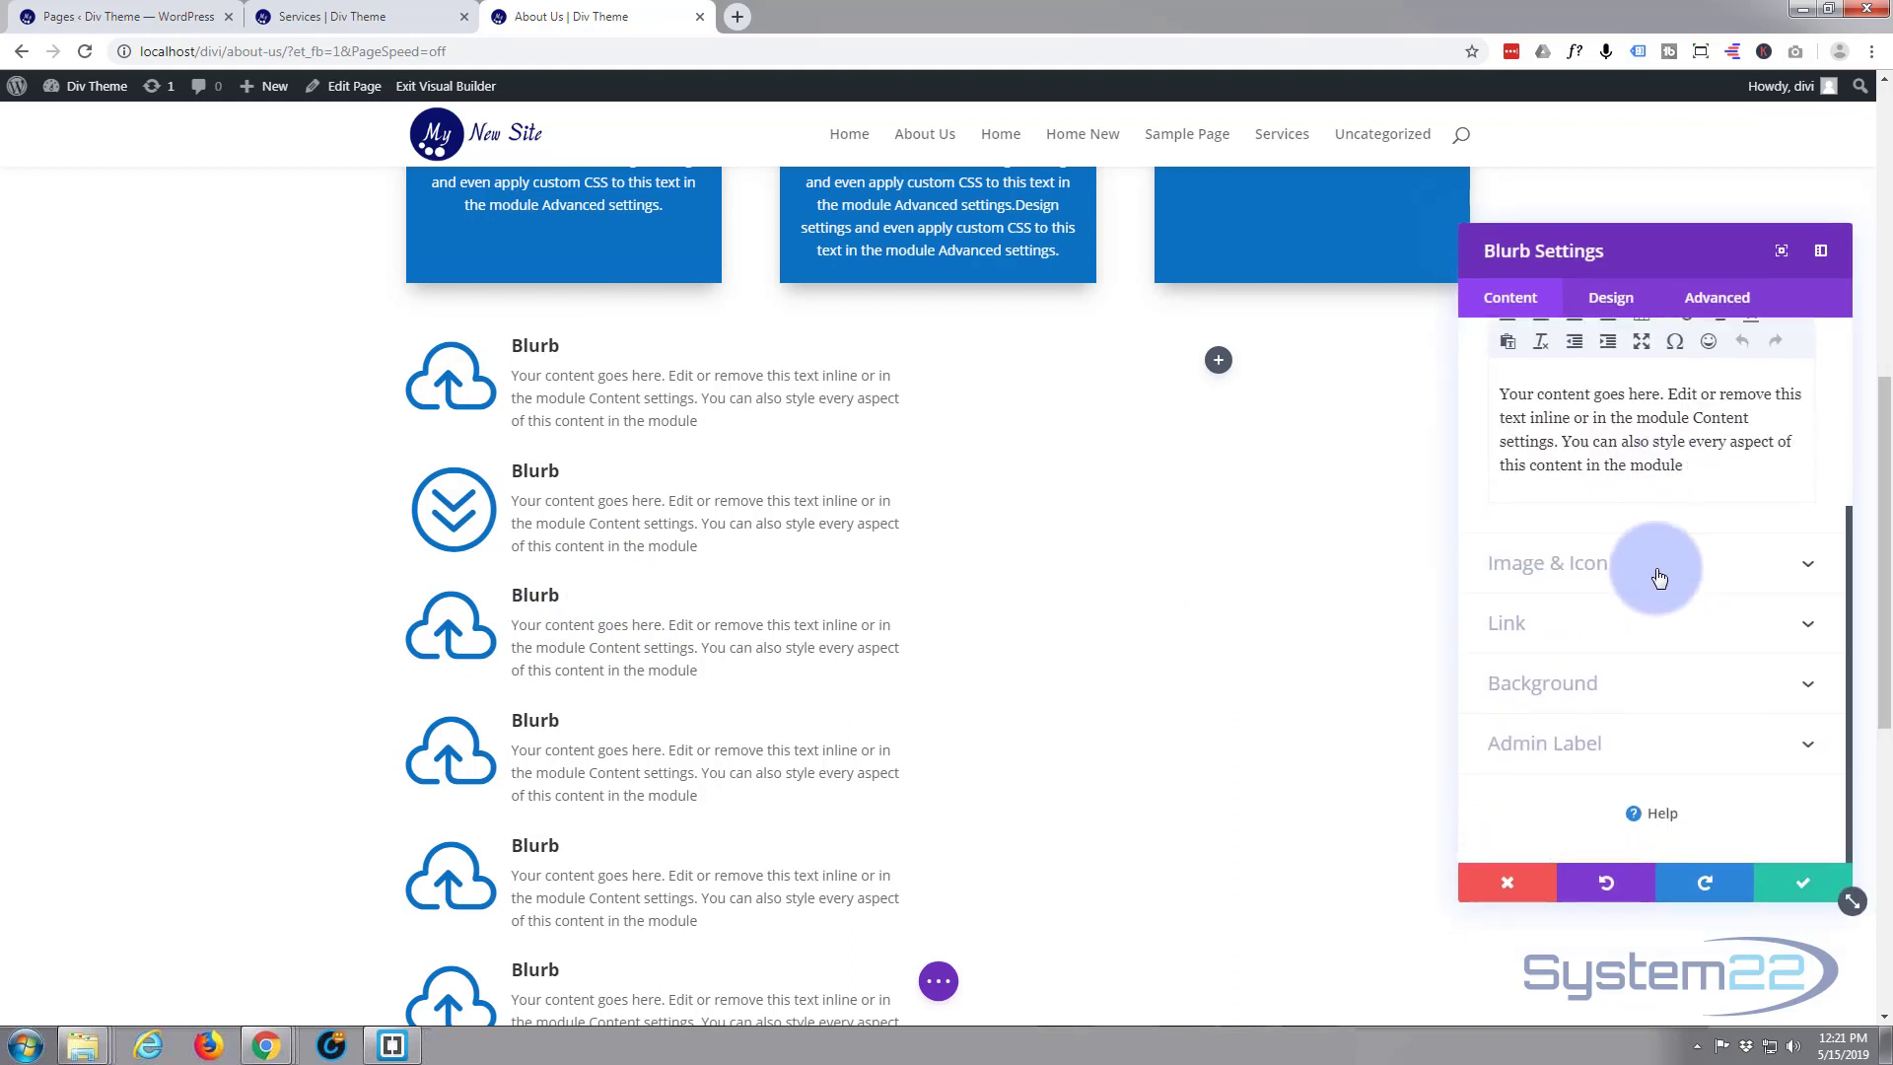
{"action": "left_click", "coordinate": [1655, 569]}
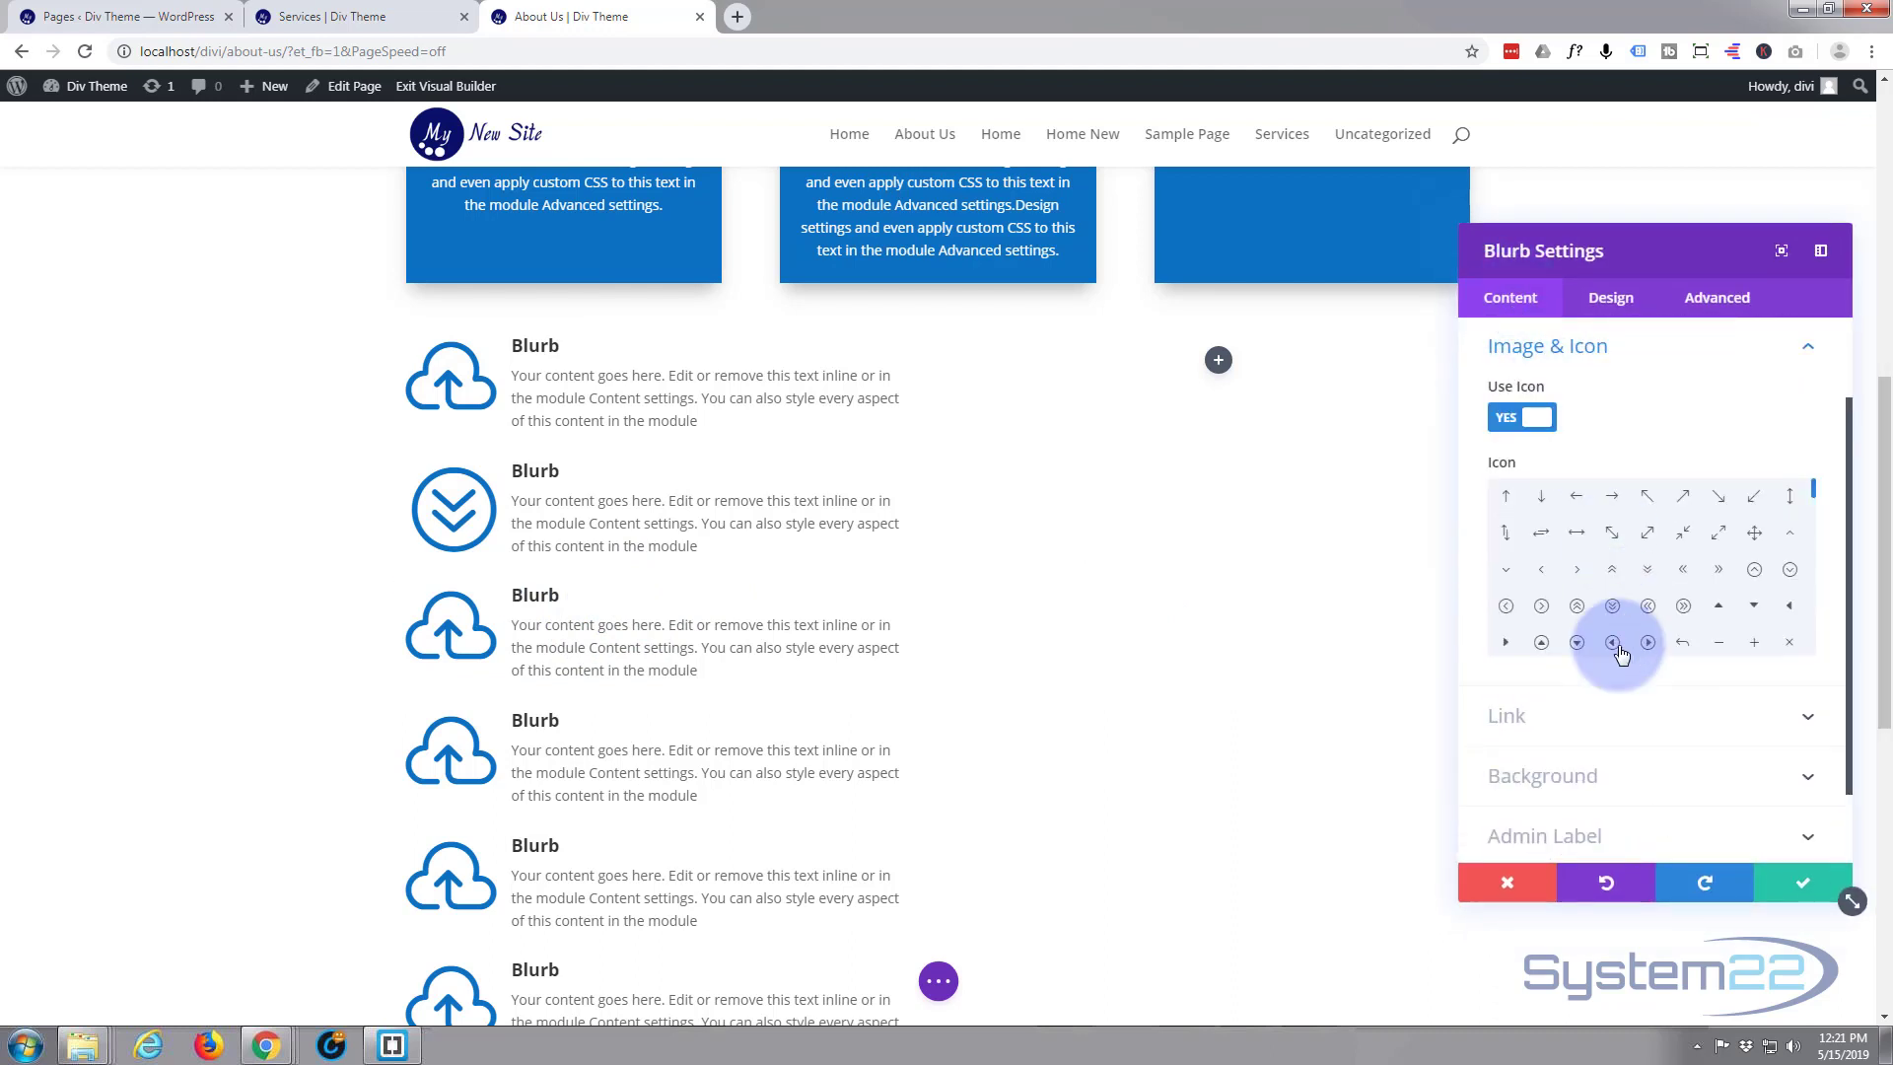
{"action": "scroll", "coordinate": [1612, 611], "scroll_direction": "down", "scroll_amount": 1}
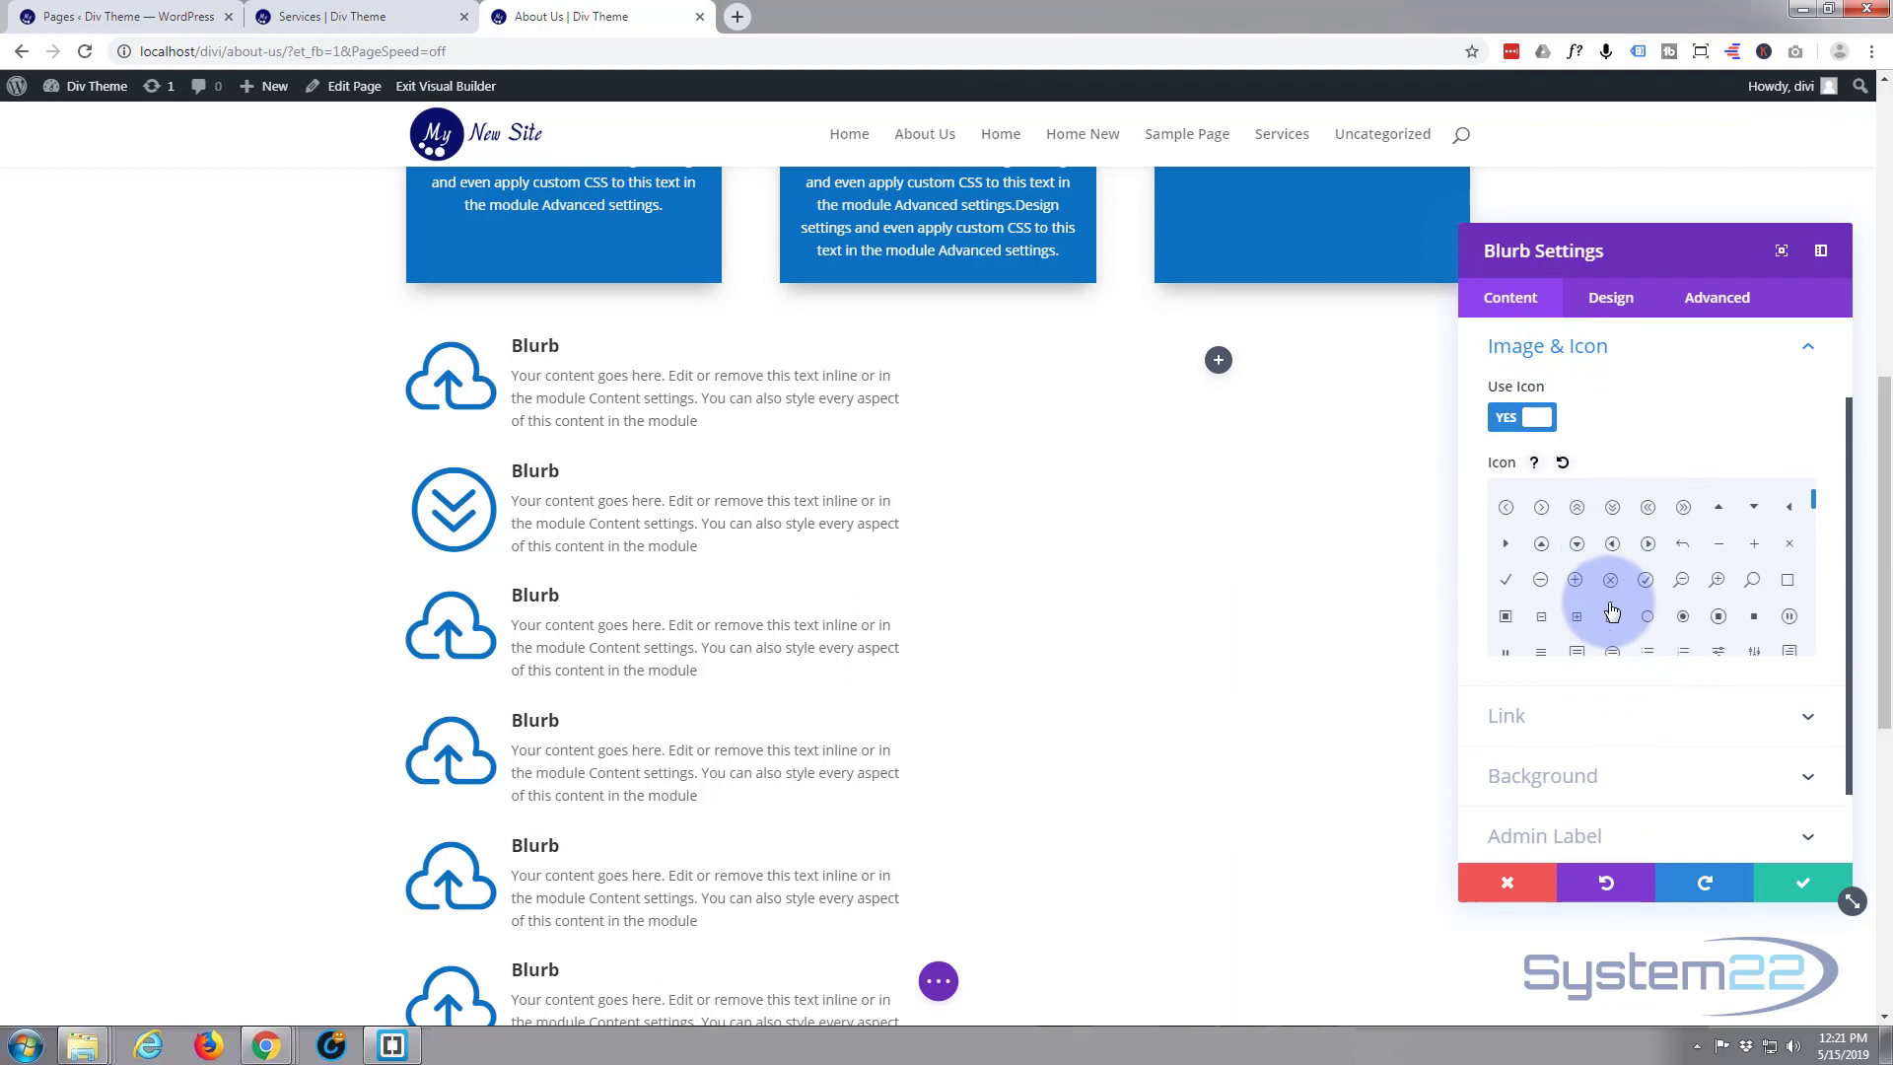
{"action": "scroll", "coordinate": [1611, 612], "scroll_direction": "down", "scroll_amount": 5}
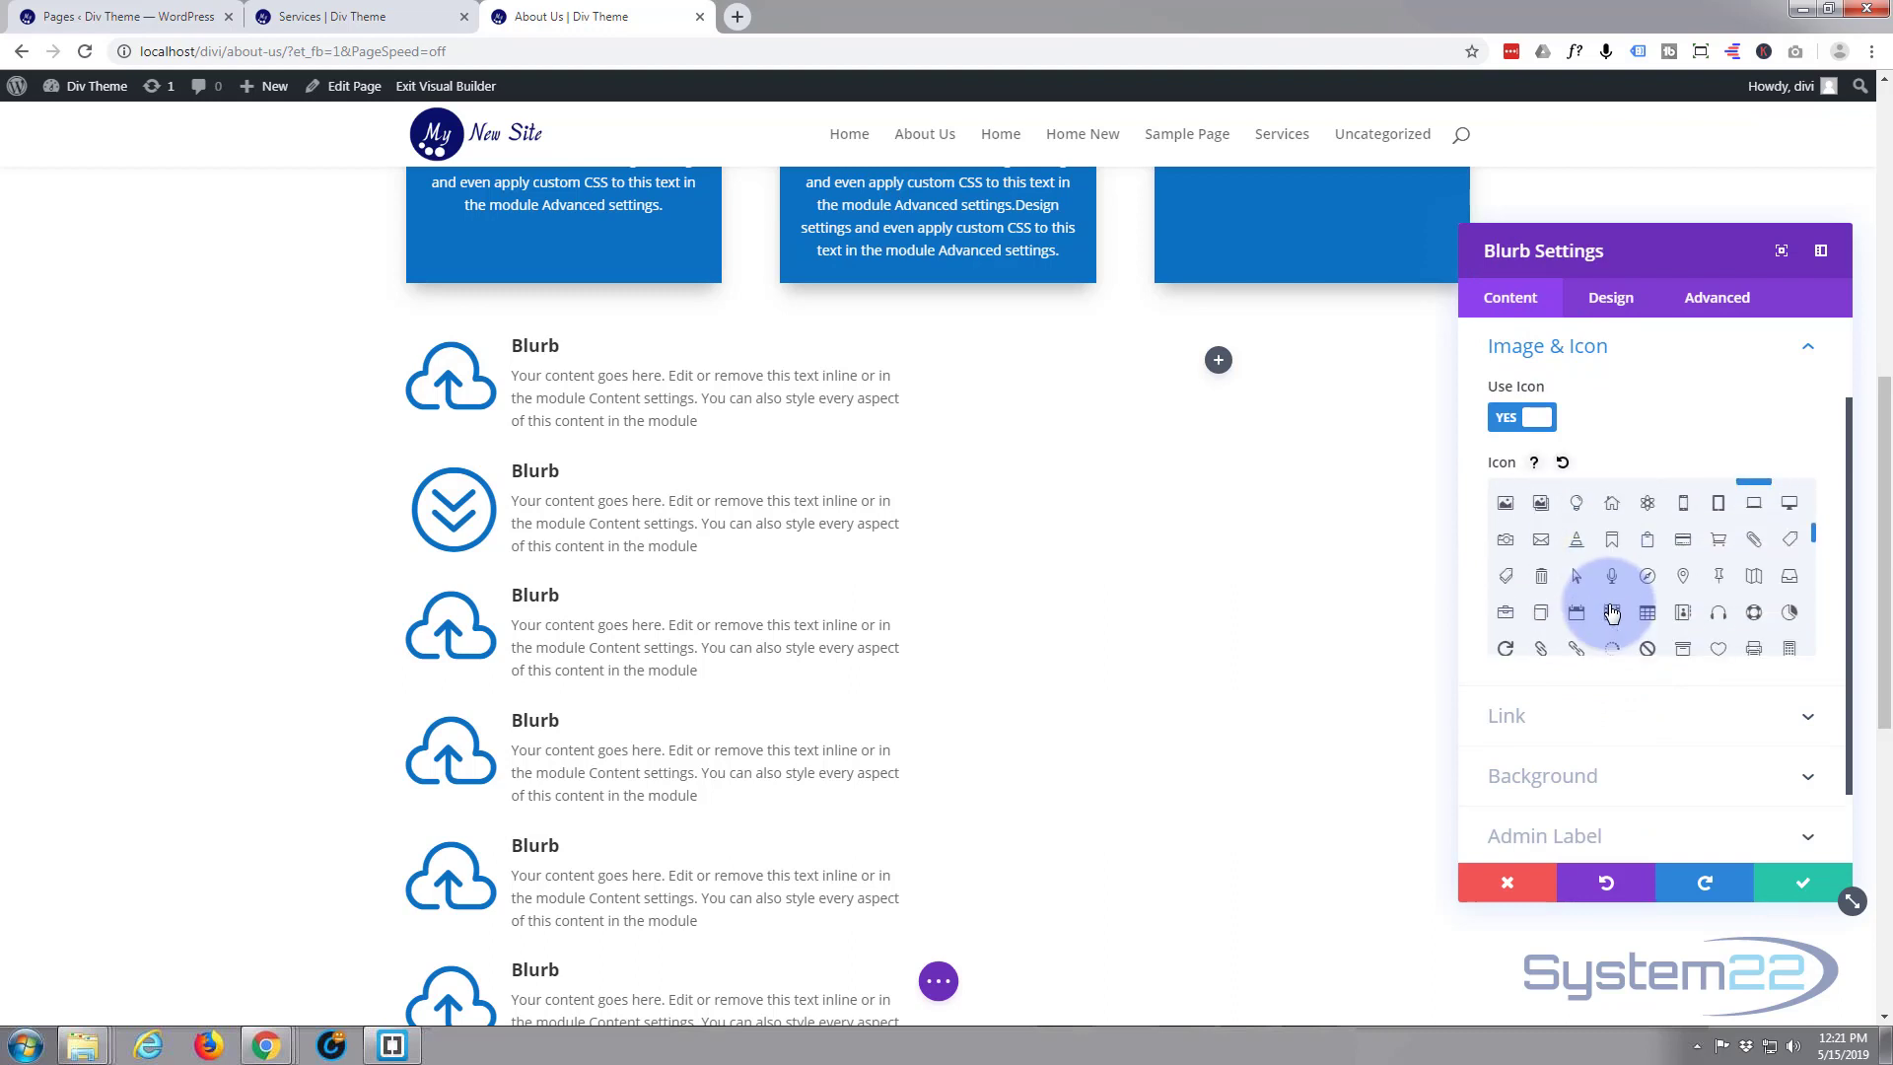
{"action": "scroll", "coordinate": [1598, 639], "scroll_direction": "down", "scroll_amount": 1}
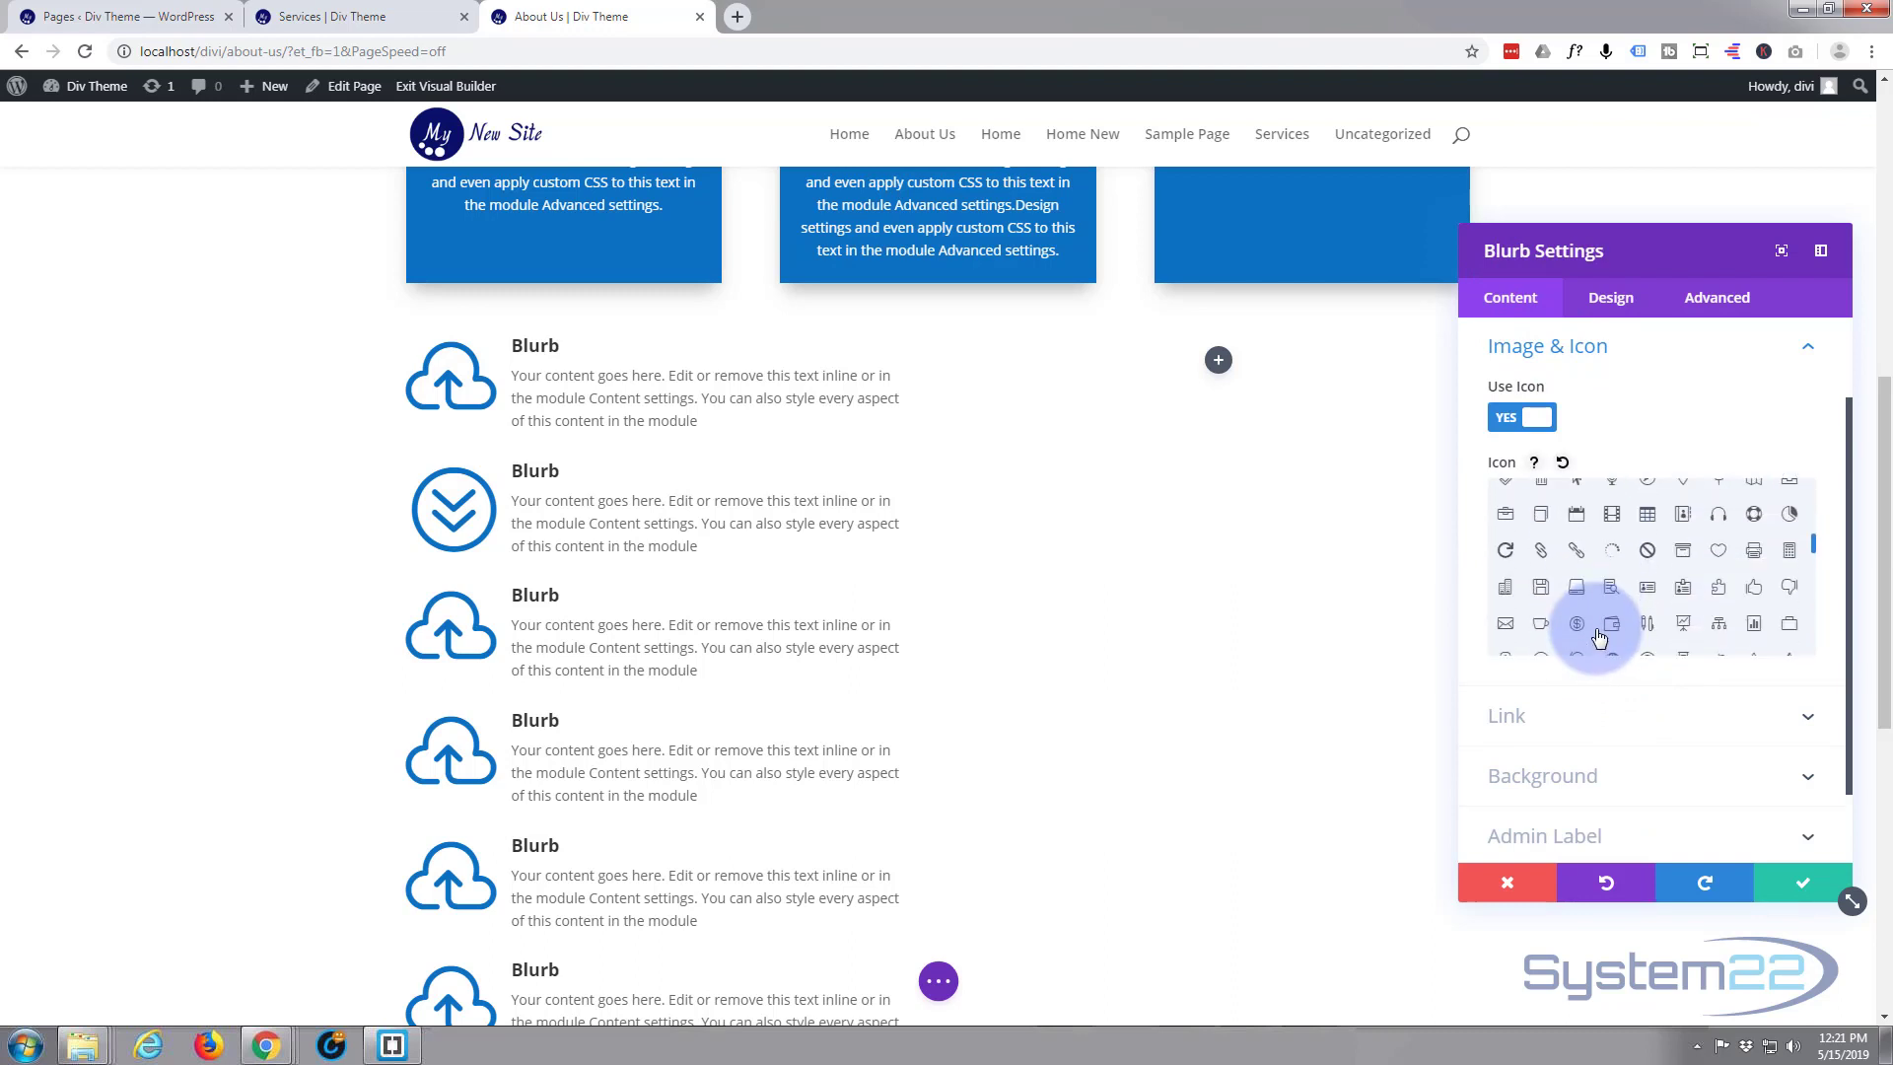
{"action": "left_click", "coordinate": [1541, 550]}
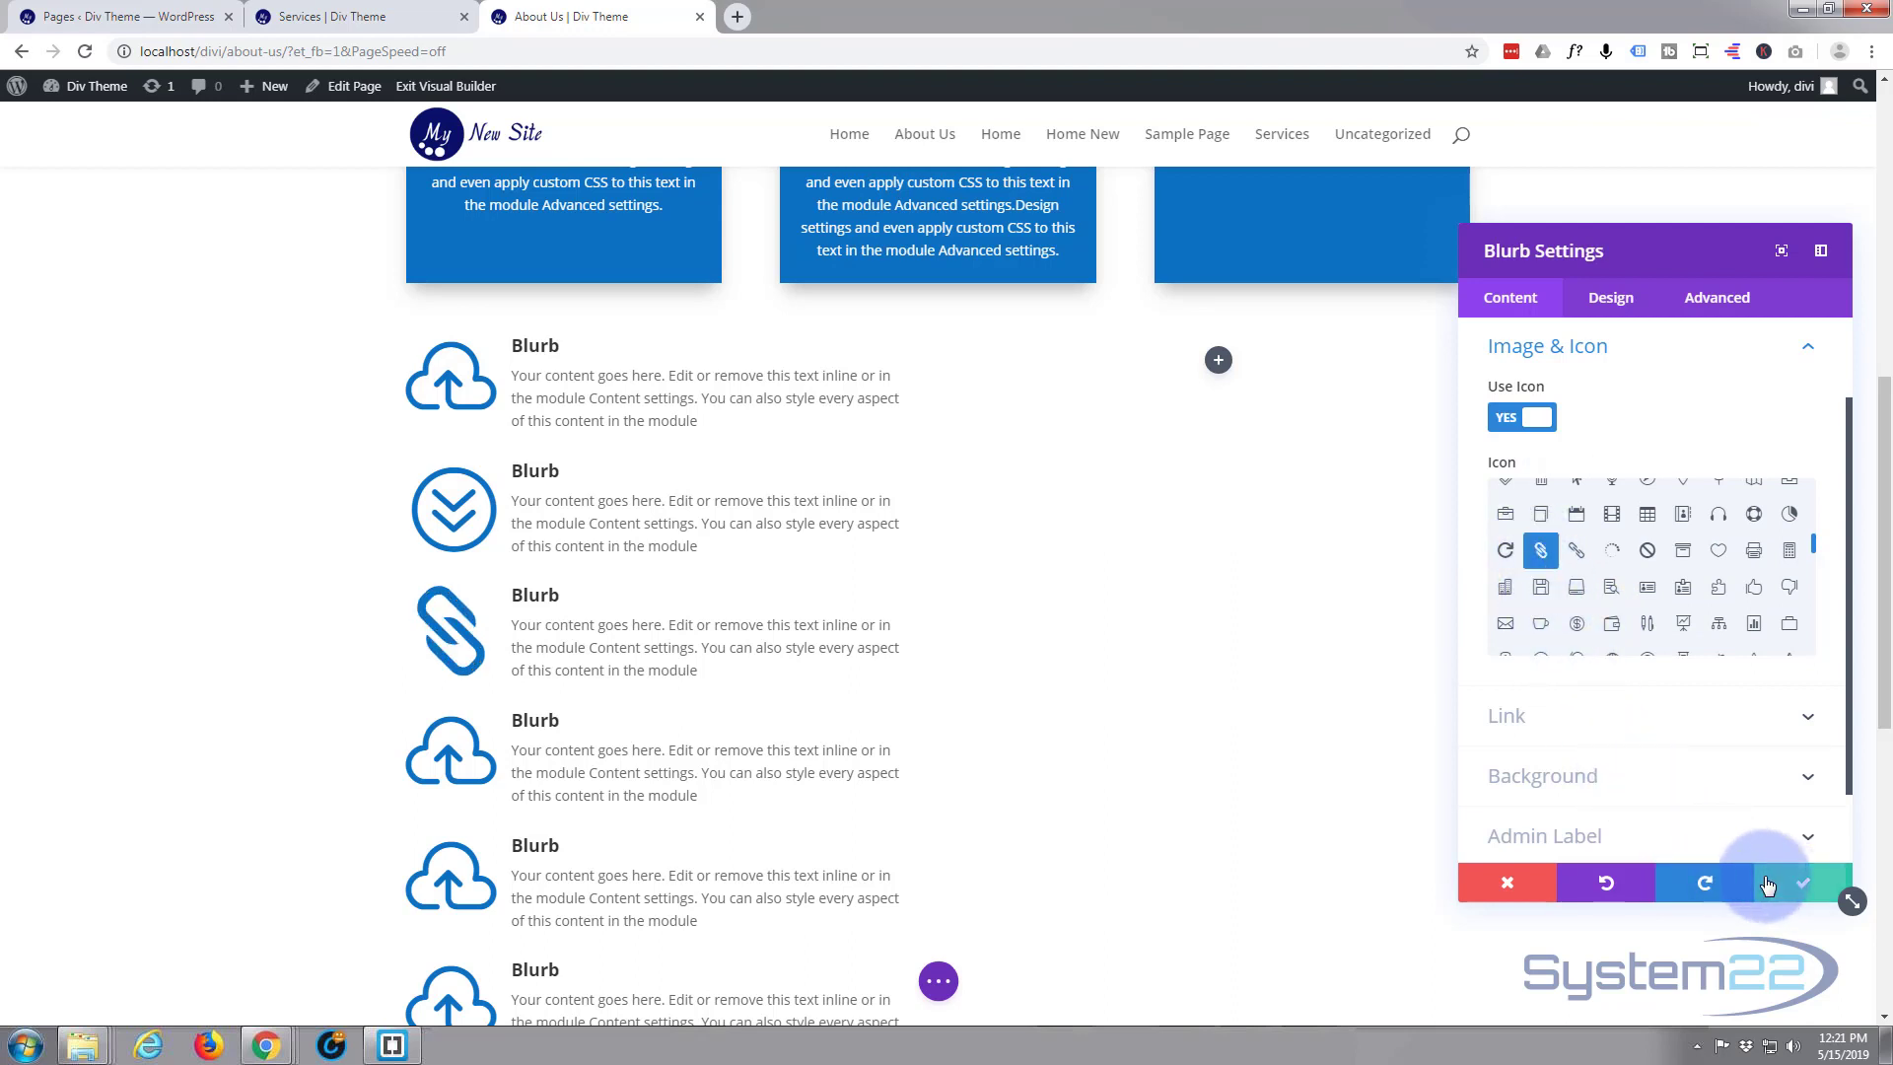
{"action": "left_click", "coordinate": [1799, 883]}
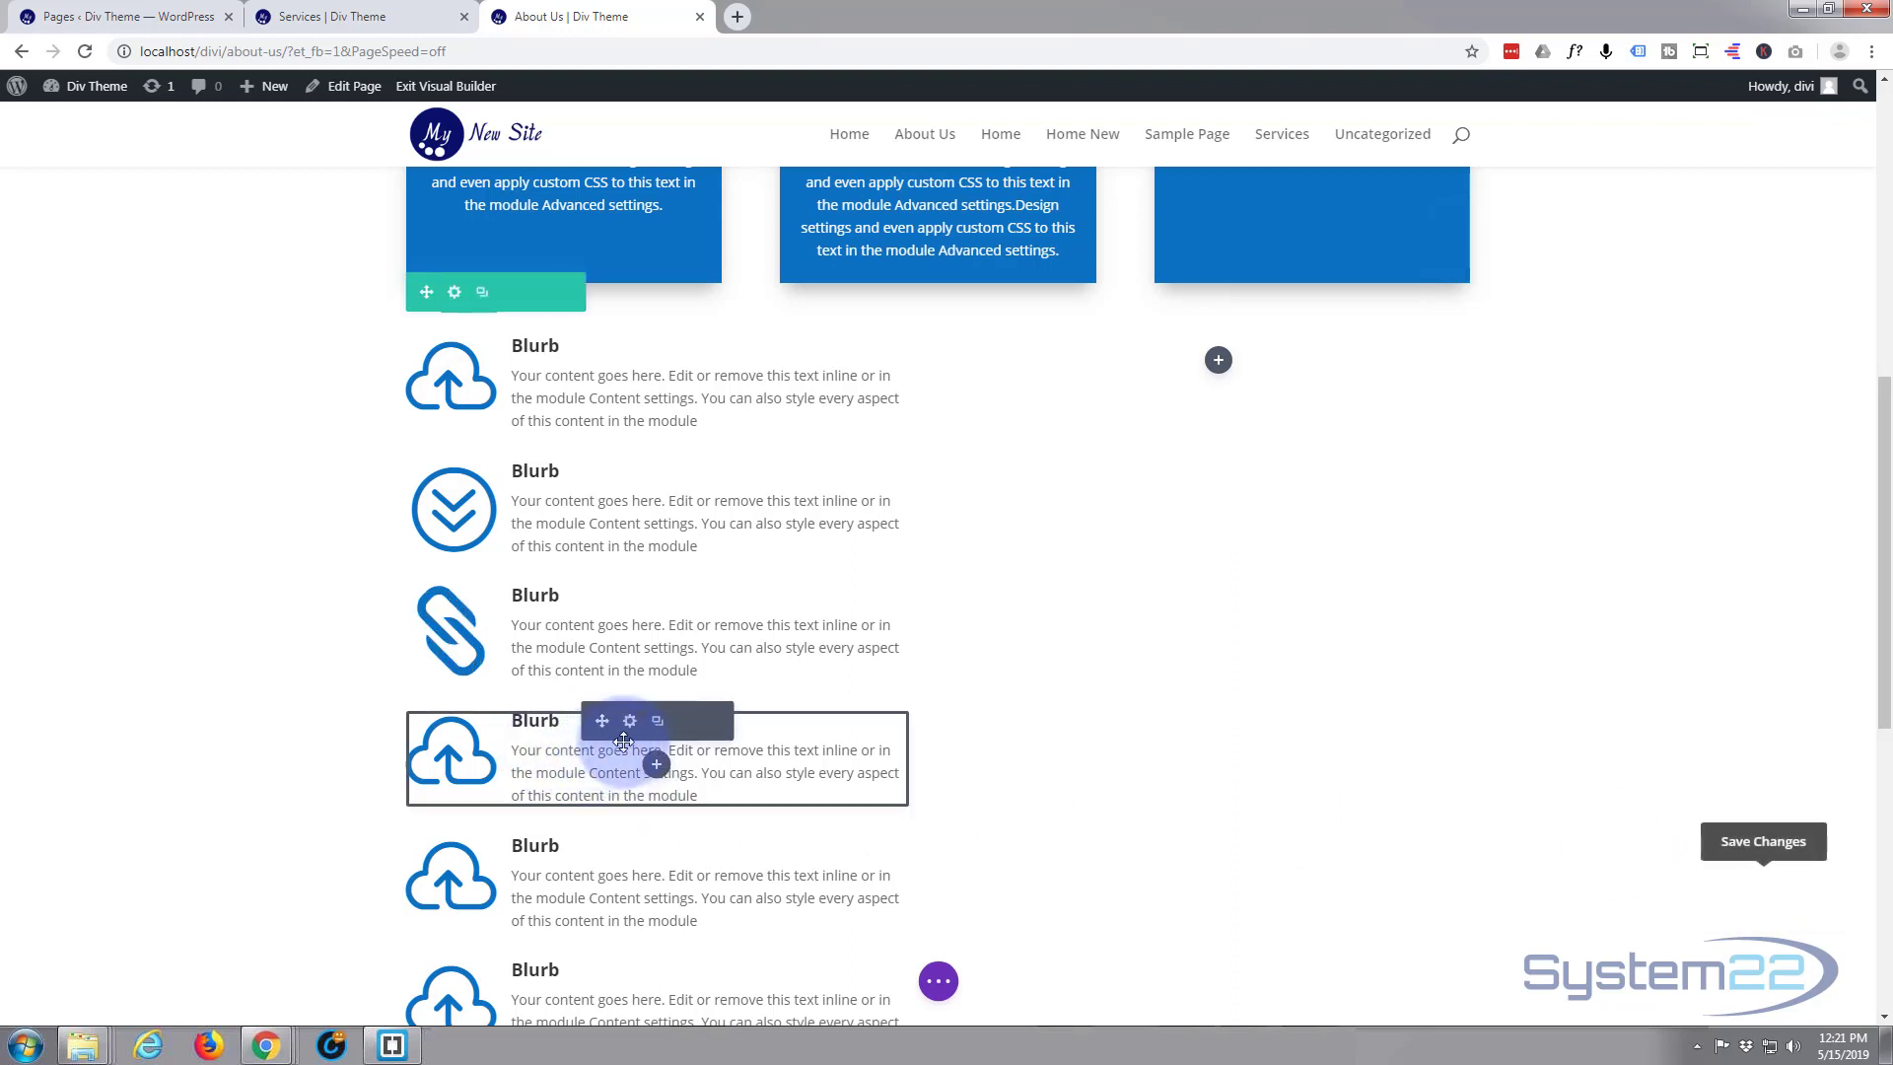
Change the fourth blurb's icon to the uncircled double up chevron and save its settings
{"action": "left_click", "coordinate": [631, 723]}
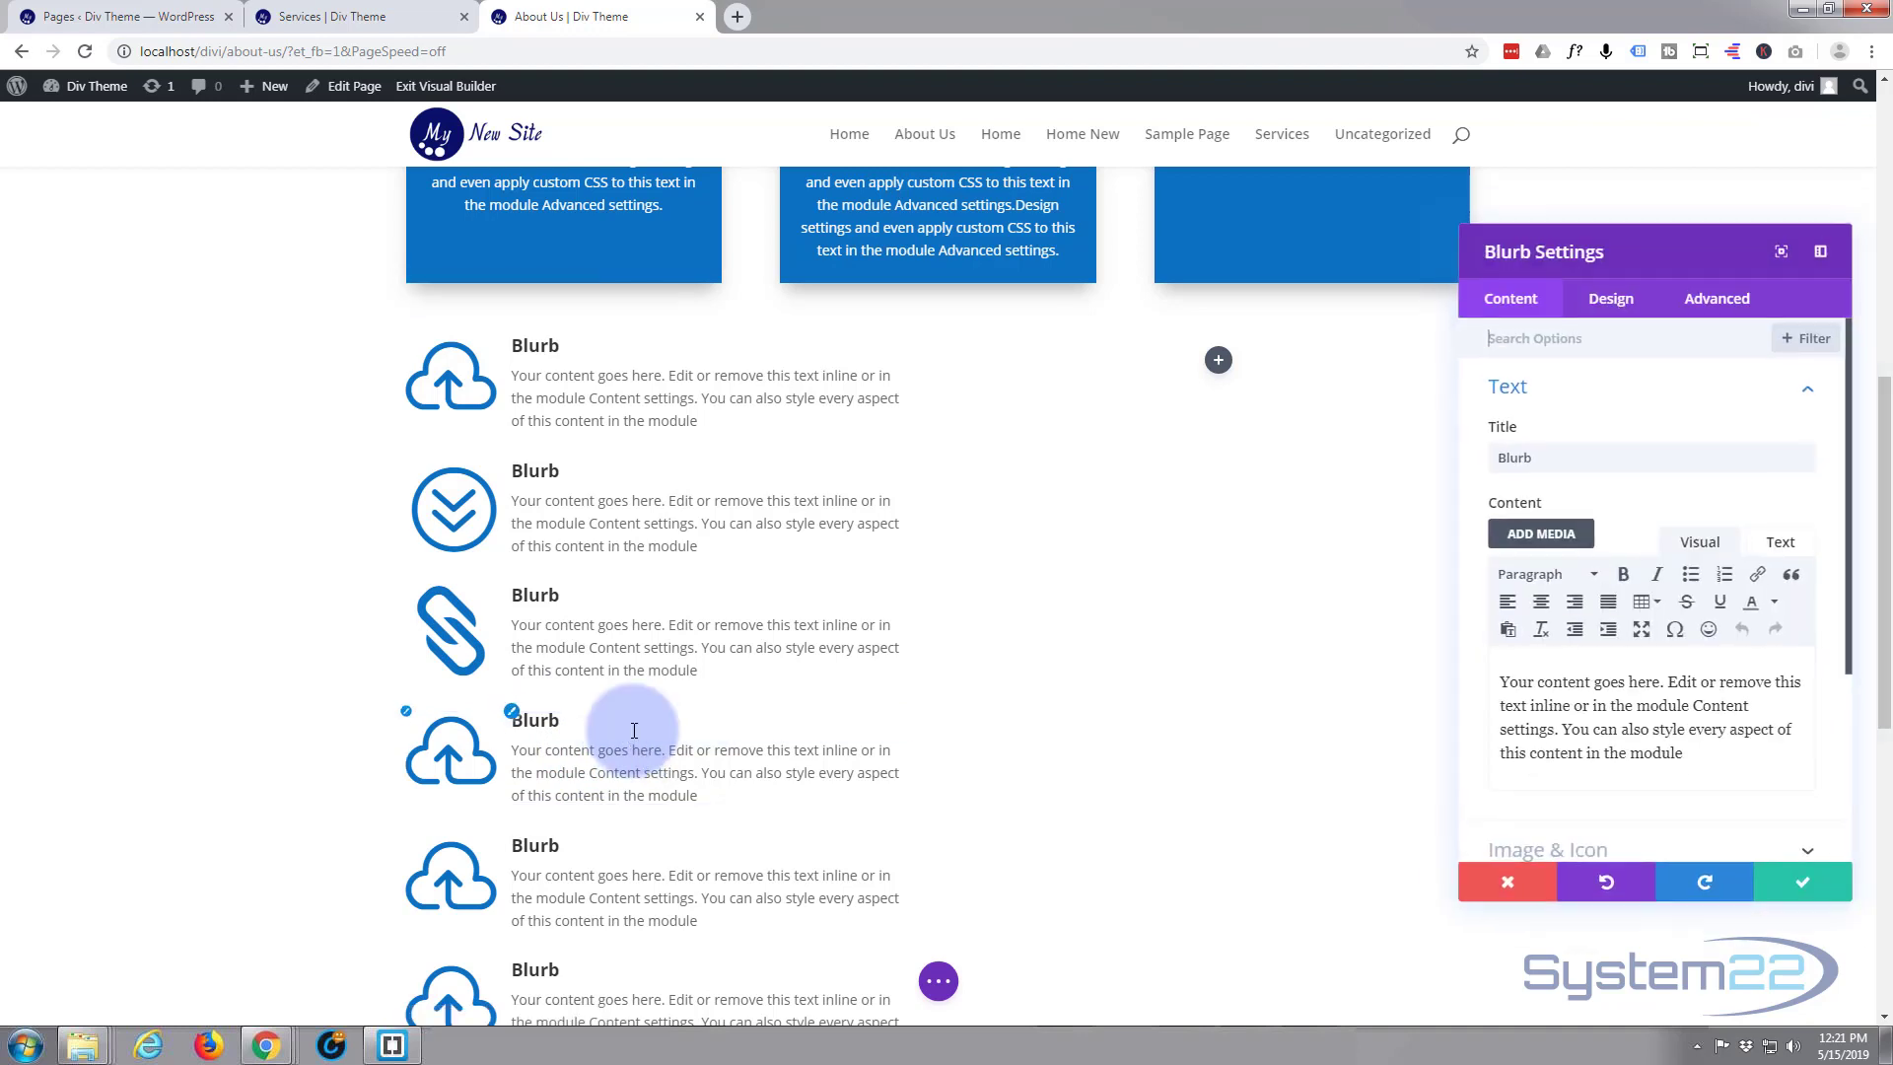
{"action": "scroll", "coordinate": [1571, 662], "scroll_direction": "down", "scroll_amount": 2}
{"action": "left_click", "coordinate": [1584, 656]}
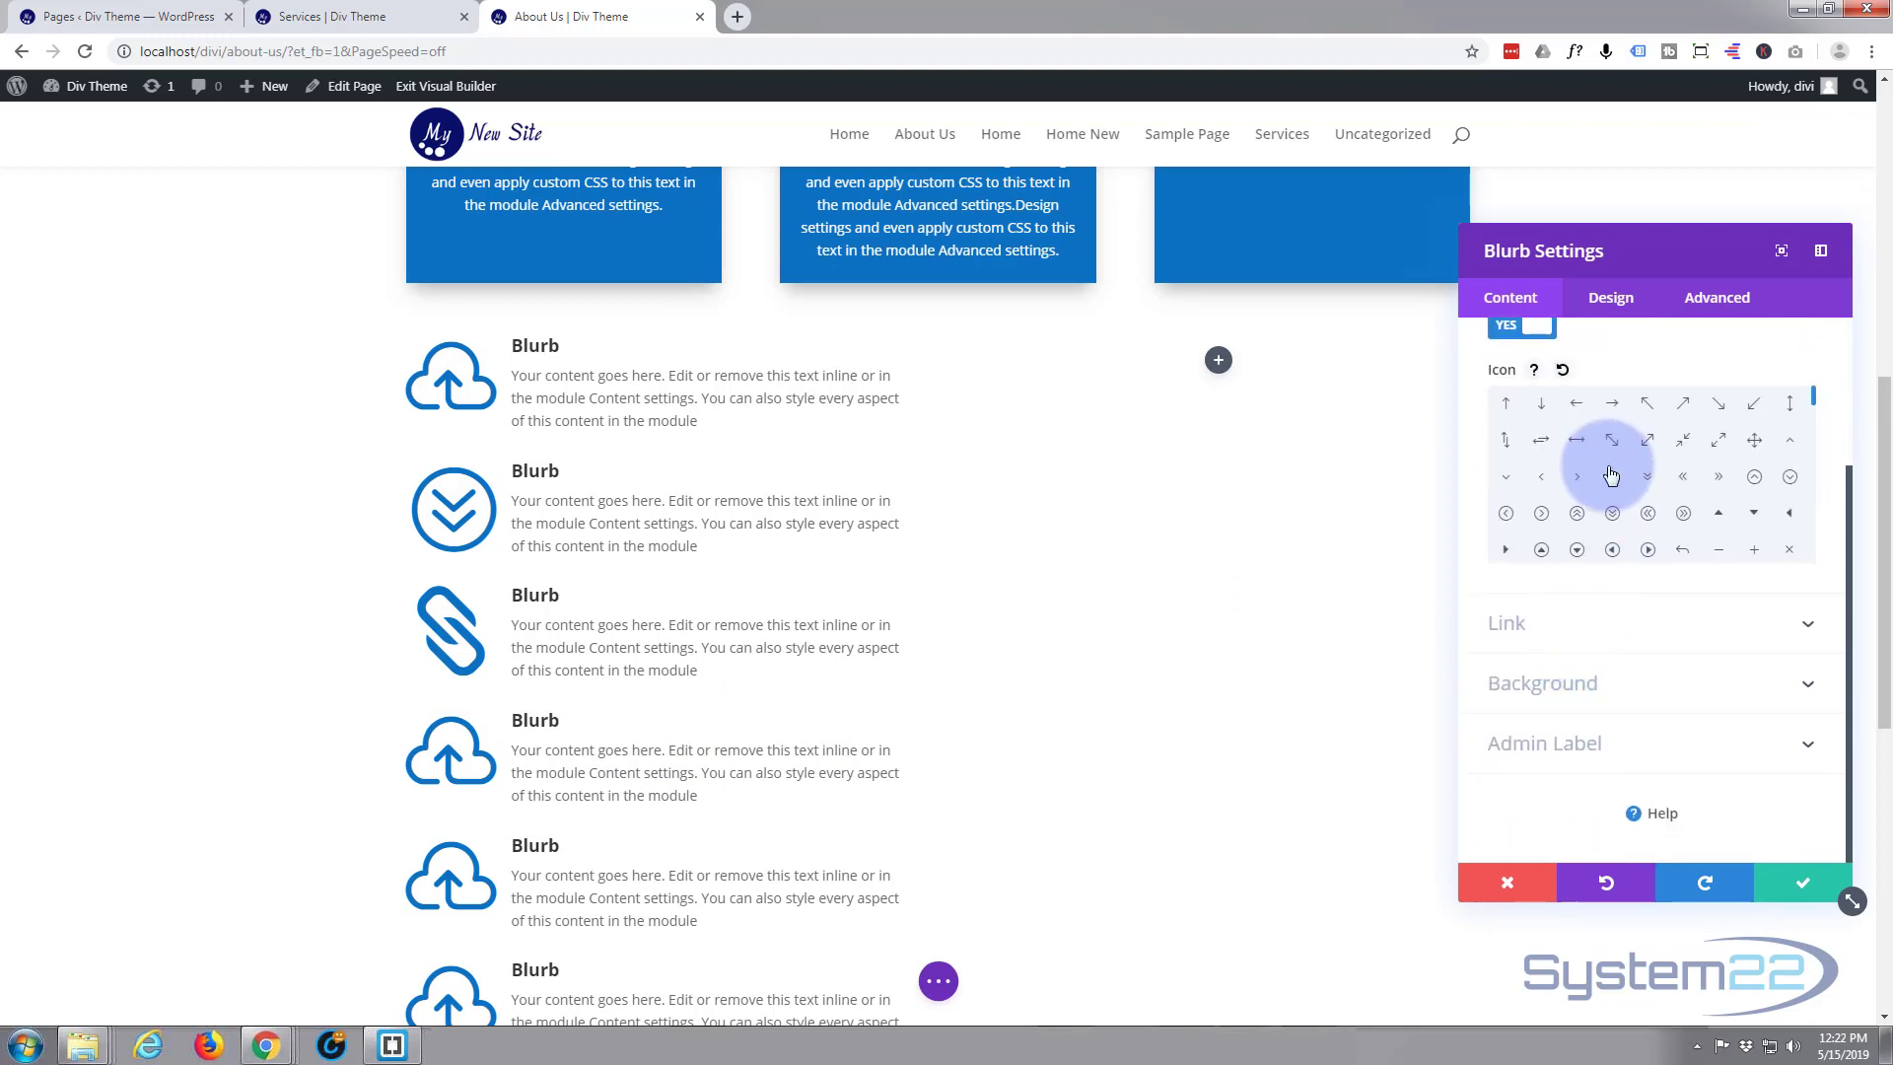
{"action": "left_click", "coordinate": [1612, 478]}
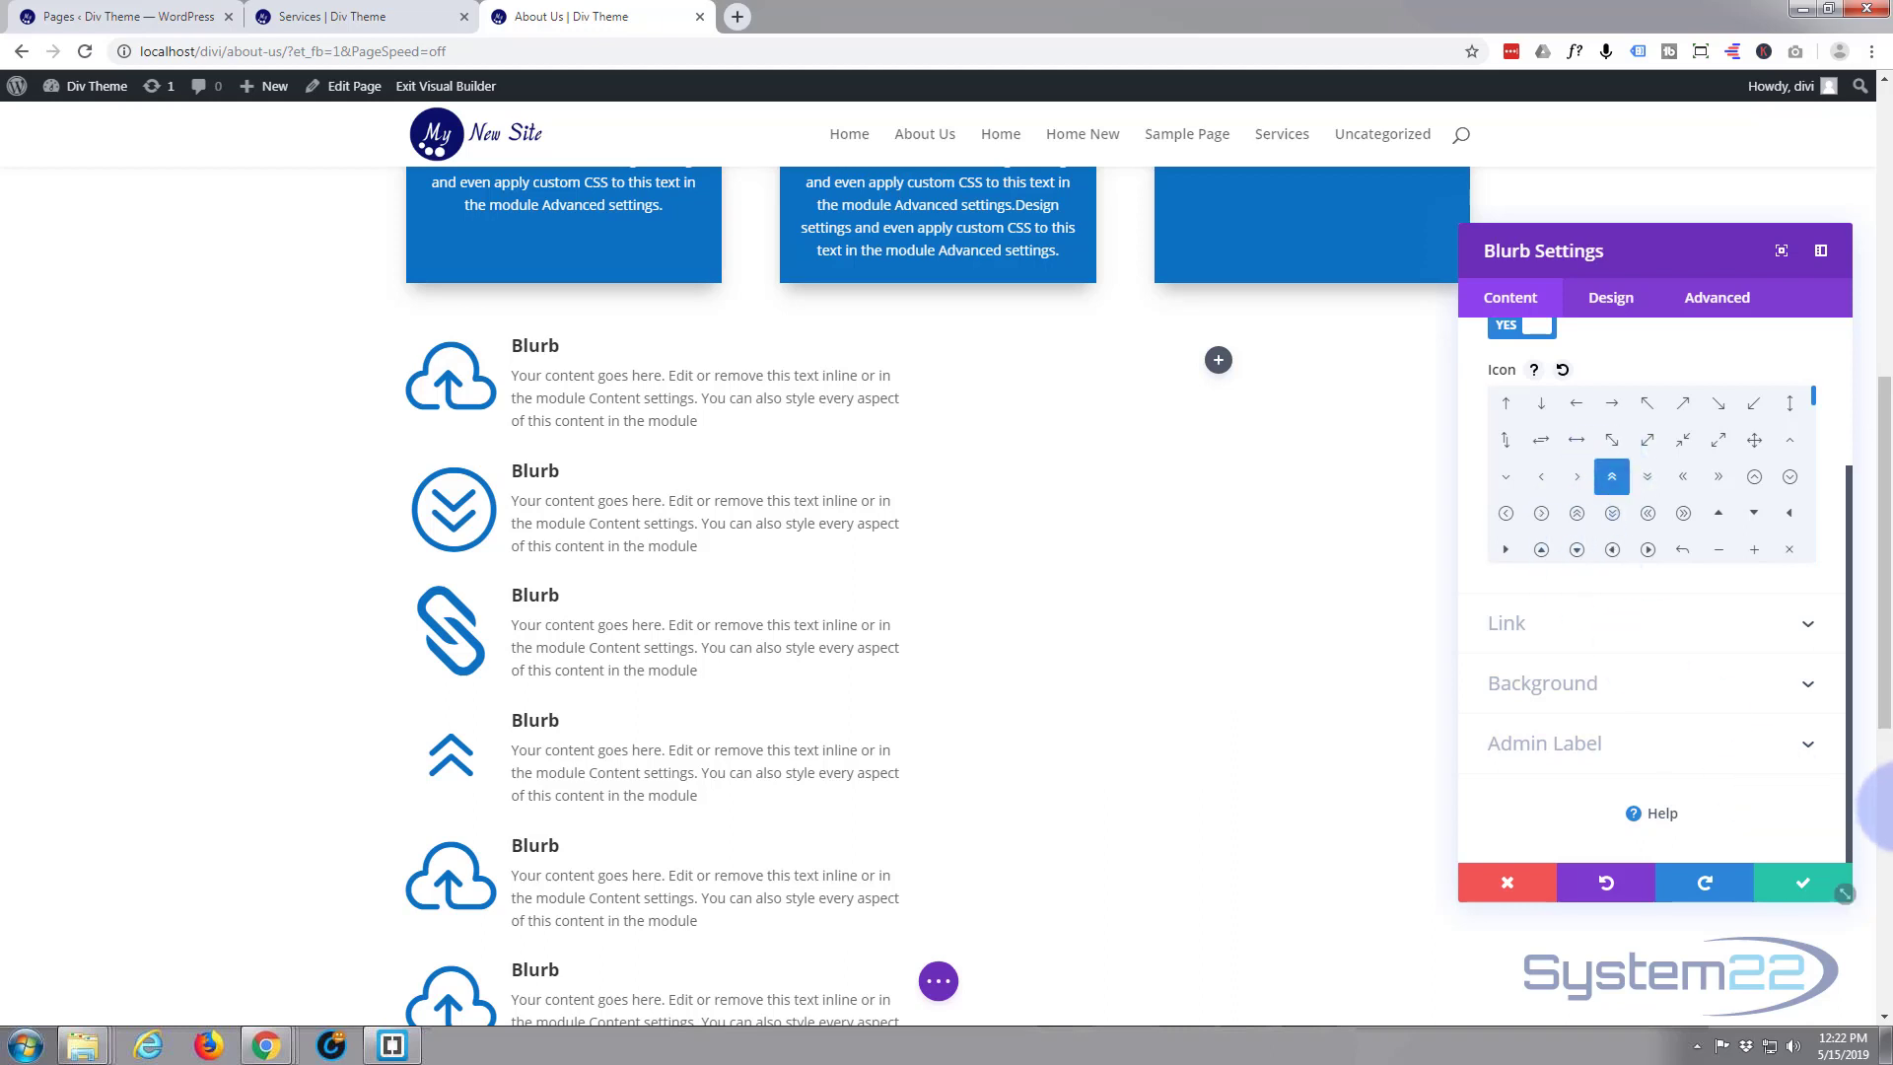
{"action": "left_click", "coordinate": [1803, 891]}
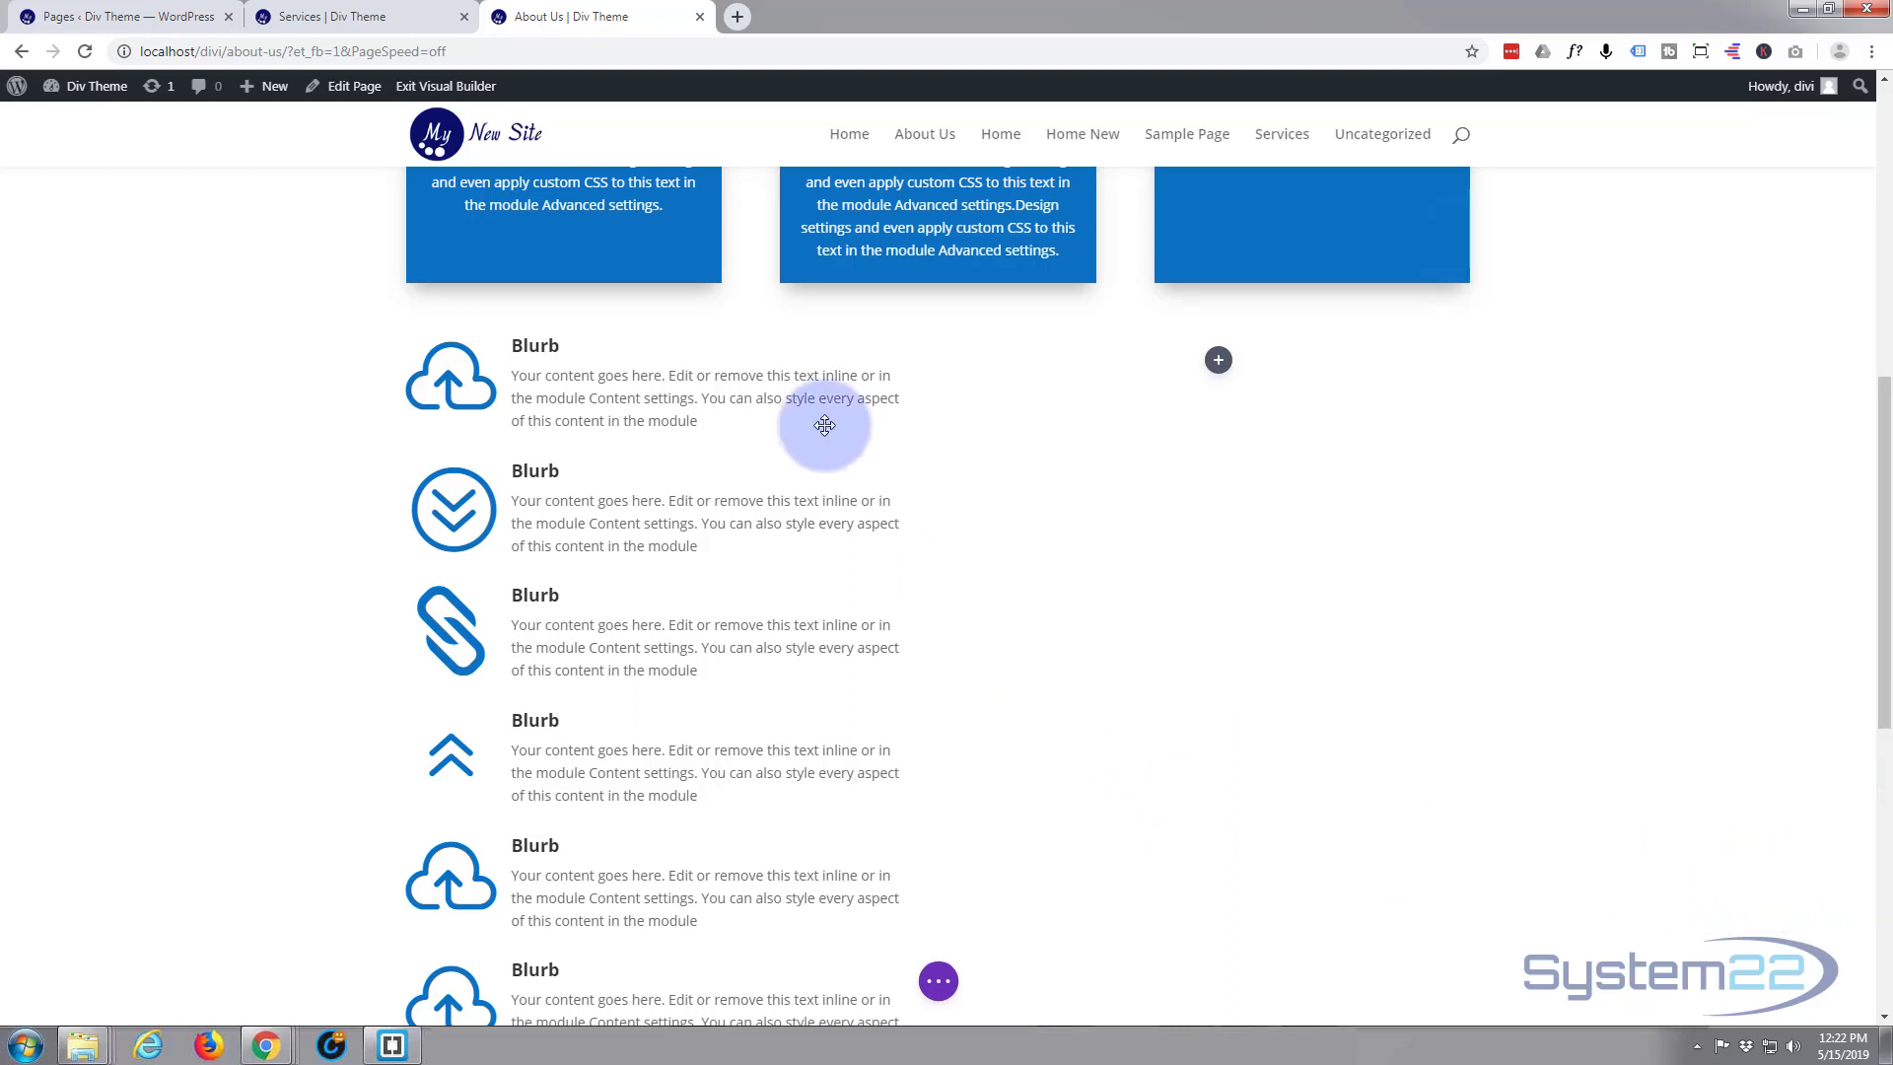
Disable the custom icon font size on the first cloud blurb and save its settings
{"action": "scroll", "coordinate": [782, 633], "scroll_direction": "down", "scroll_amount": 4}
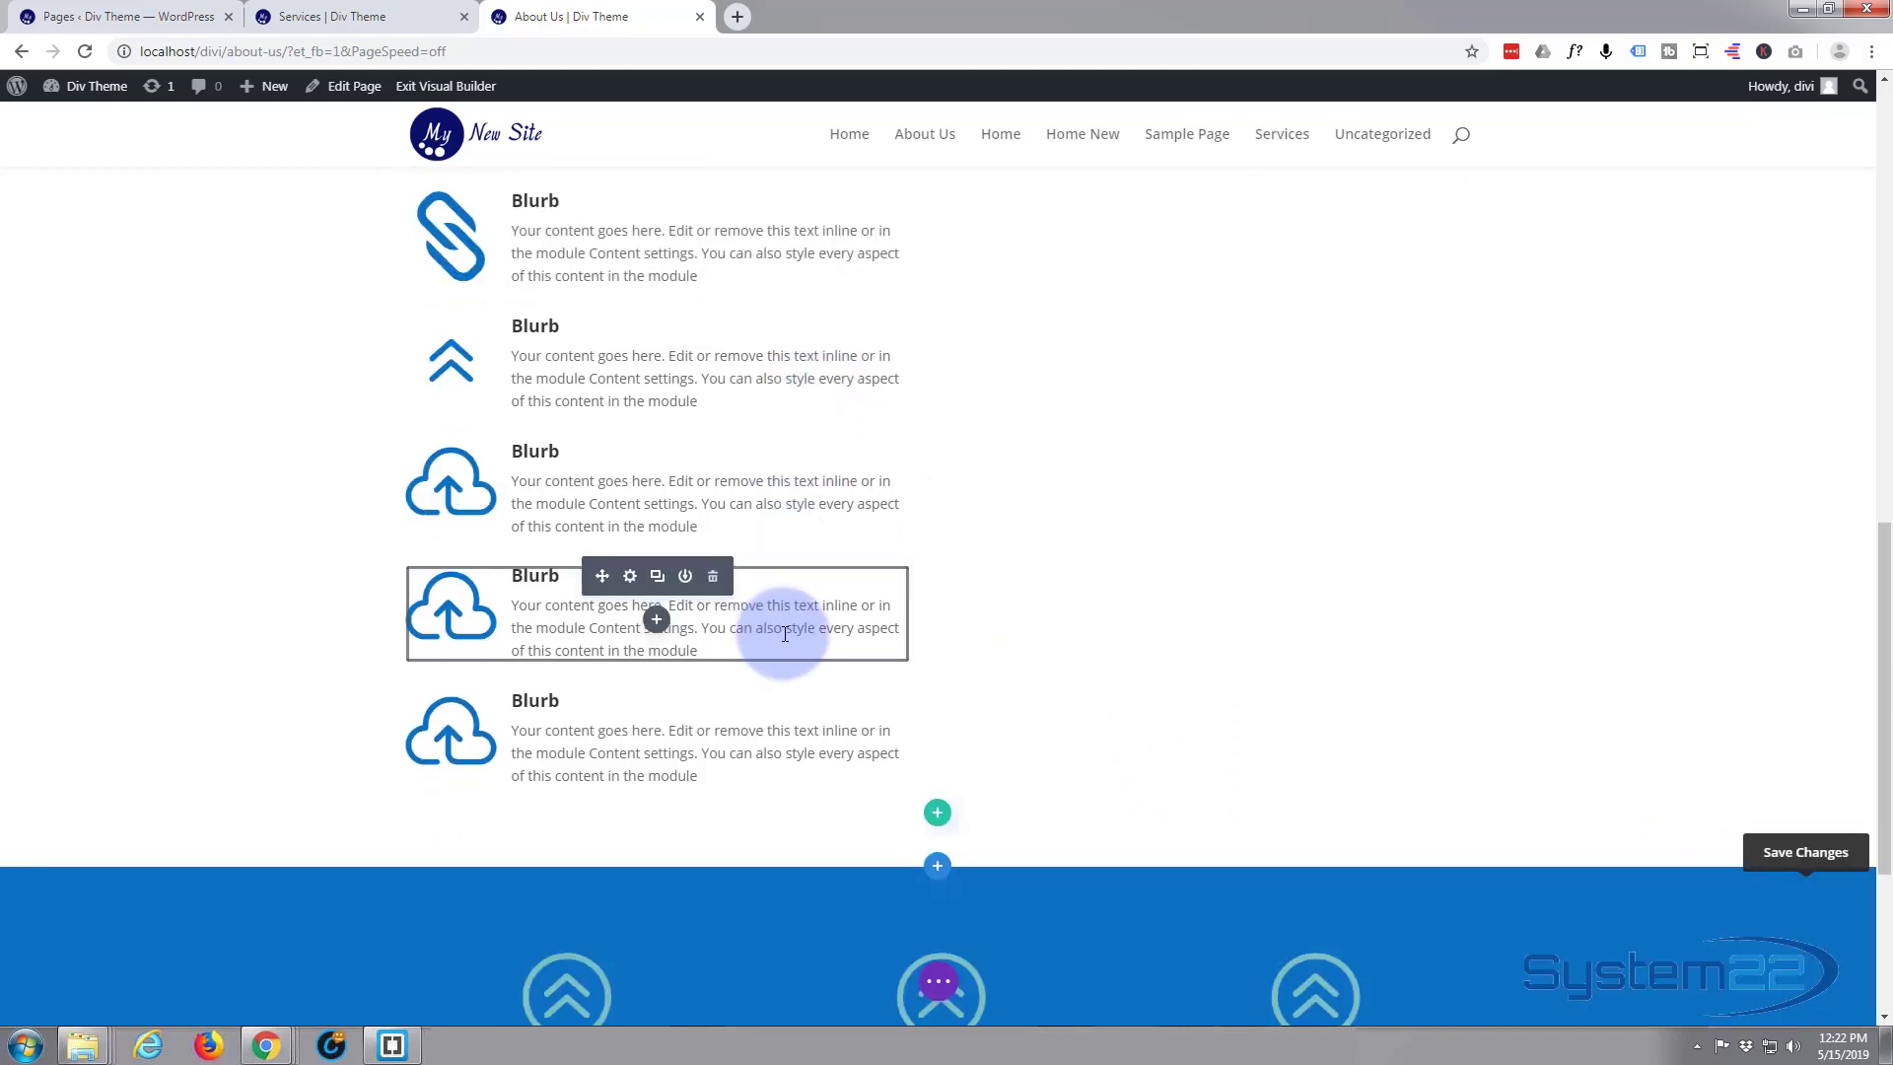
{"action": "scroll", "coordinate": [786, 625], "scroll_direction": "up", "scroll_amount": 3}
{"action": "scroll", "coordinate": [790, 626], "scroll_direction": "up", "scroll_amount": 1}
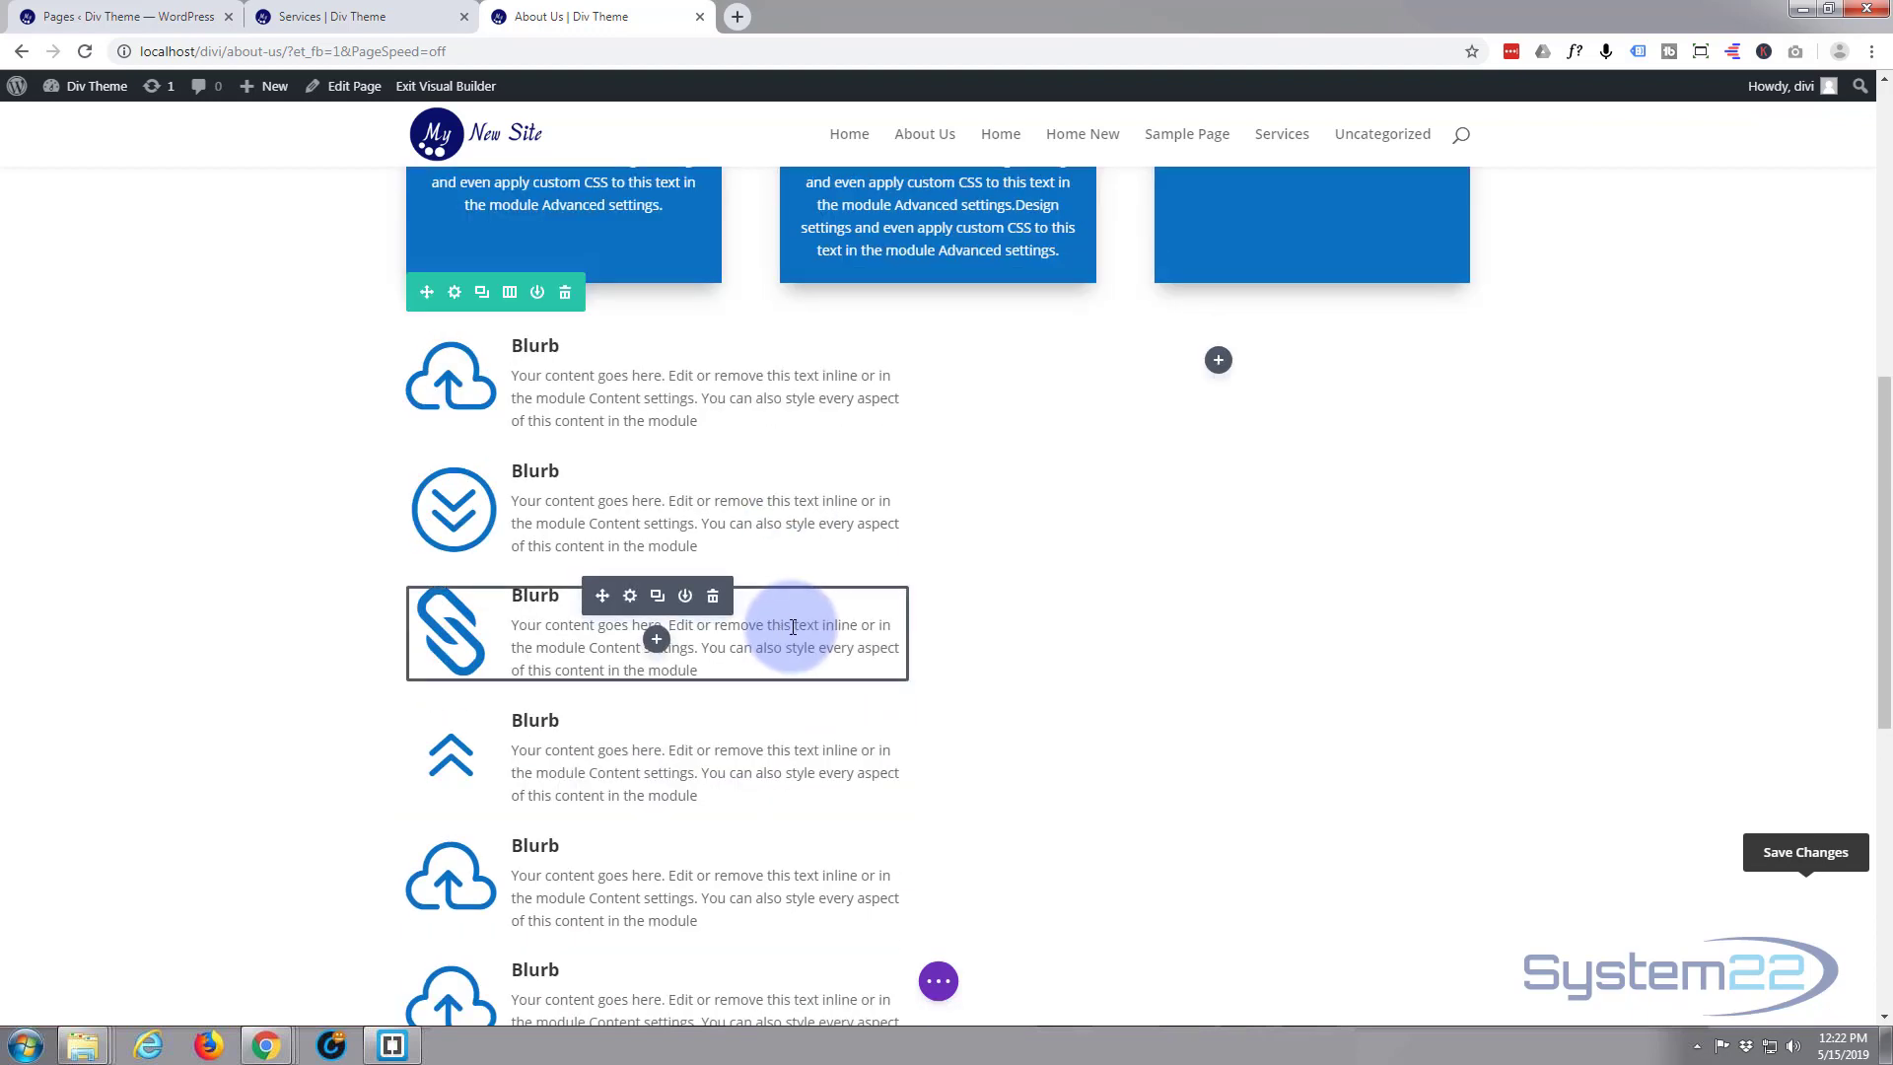
{"action": "scroll", "coordinate": [794, 627], "scroll_direction": "up", "scroll_amount": 1}
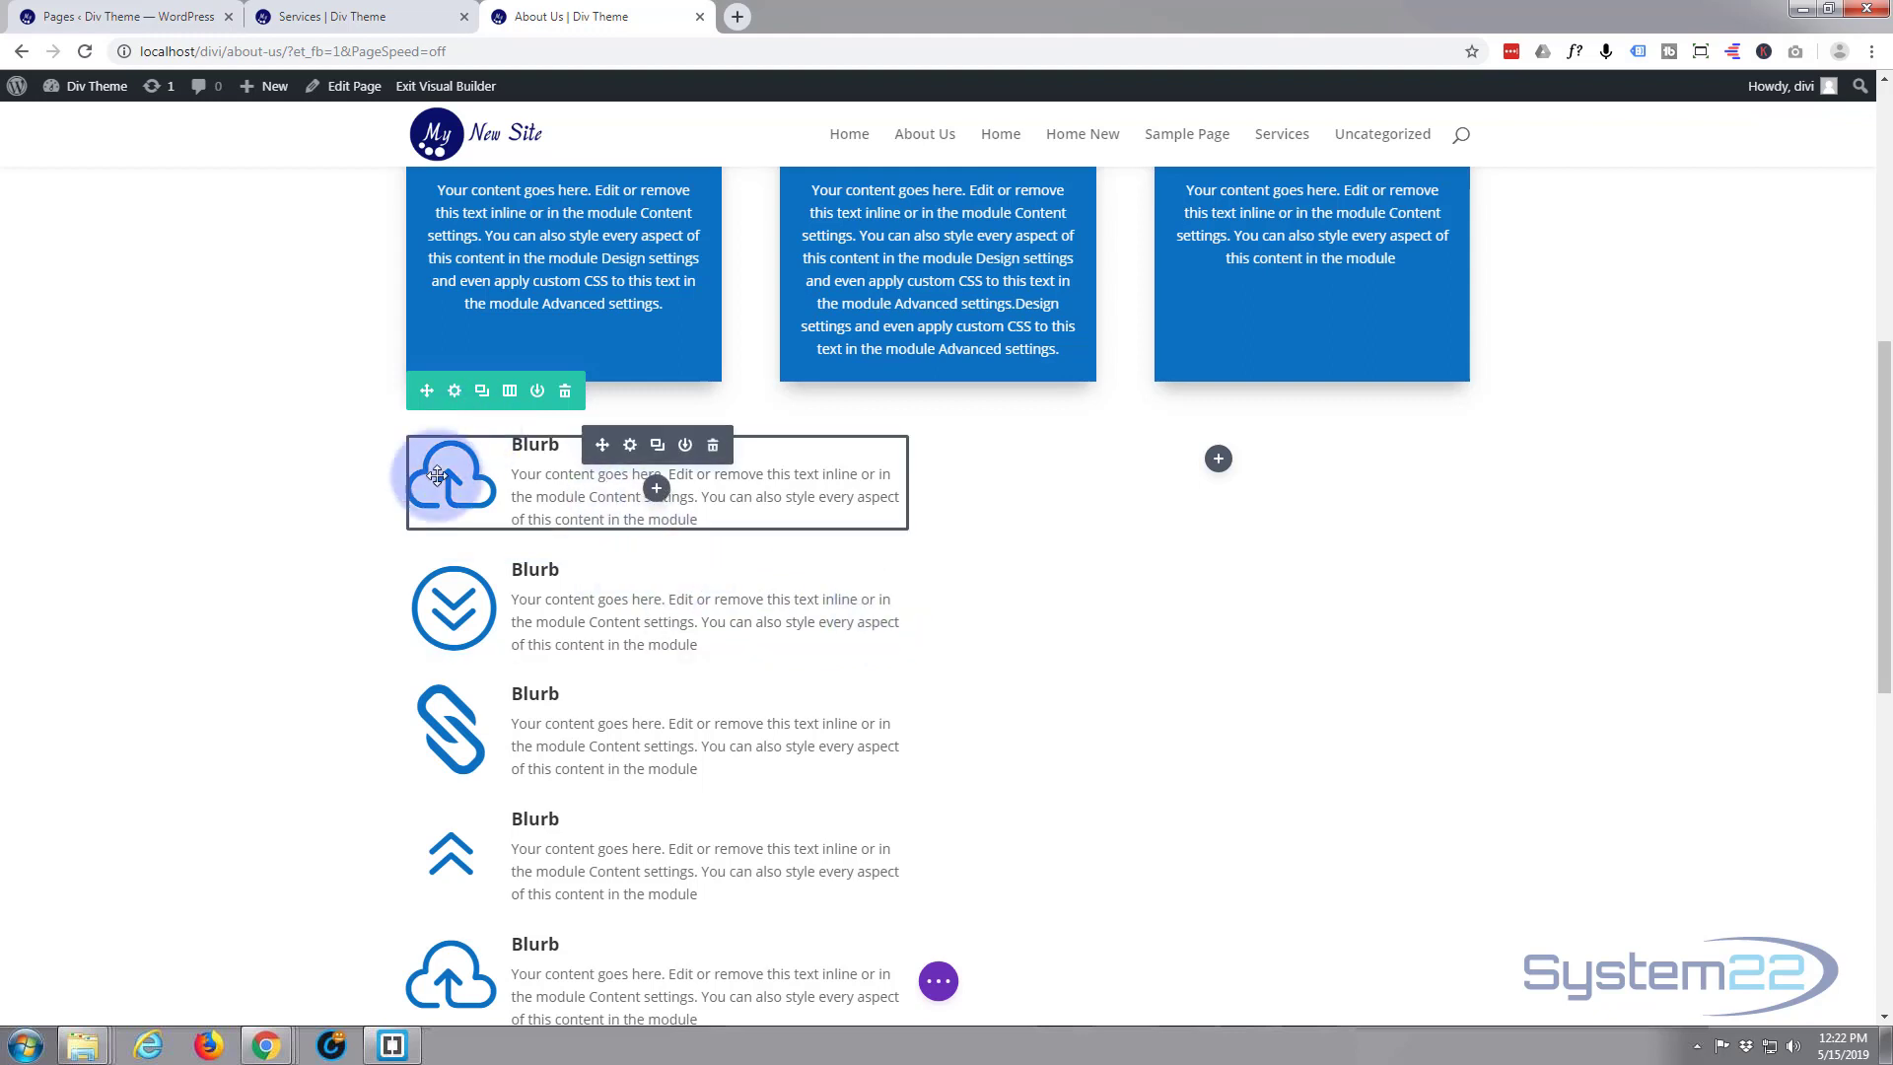
{"action": "left_click", "coordinate": [629, 445]}
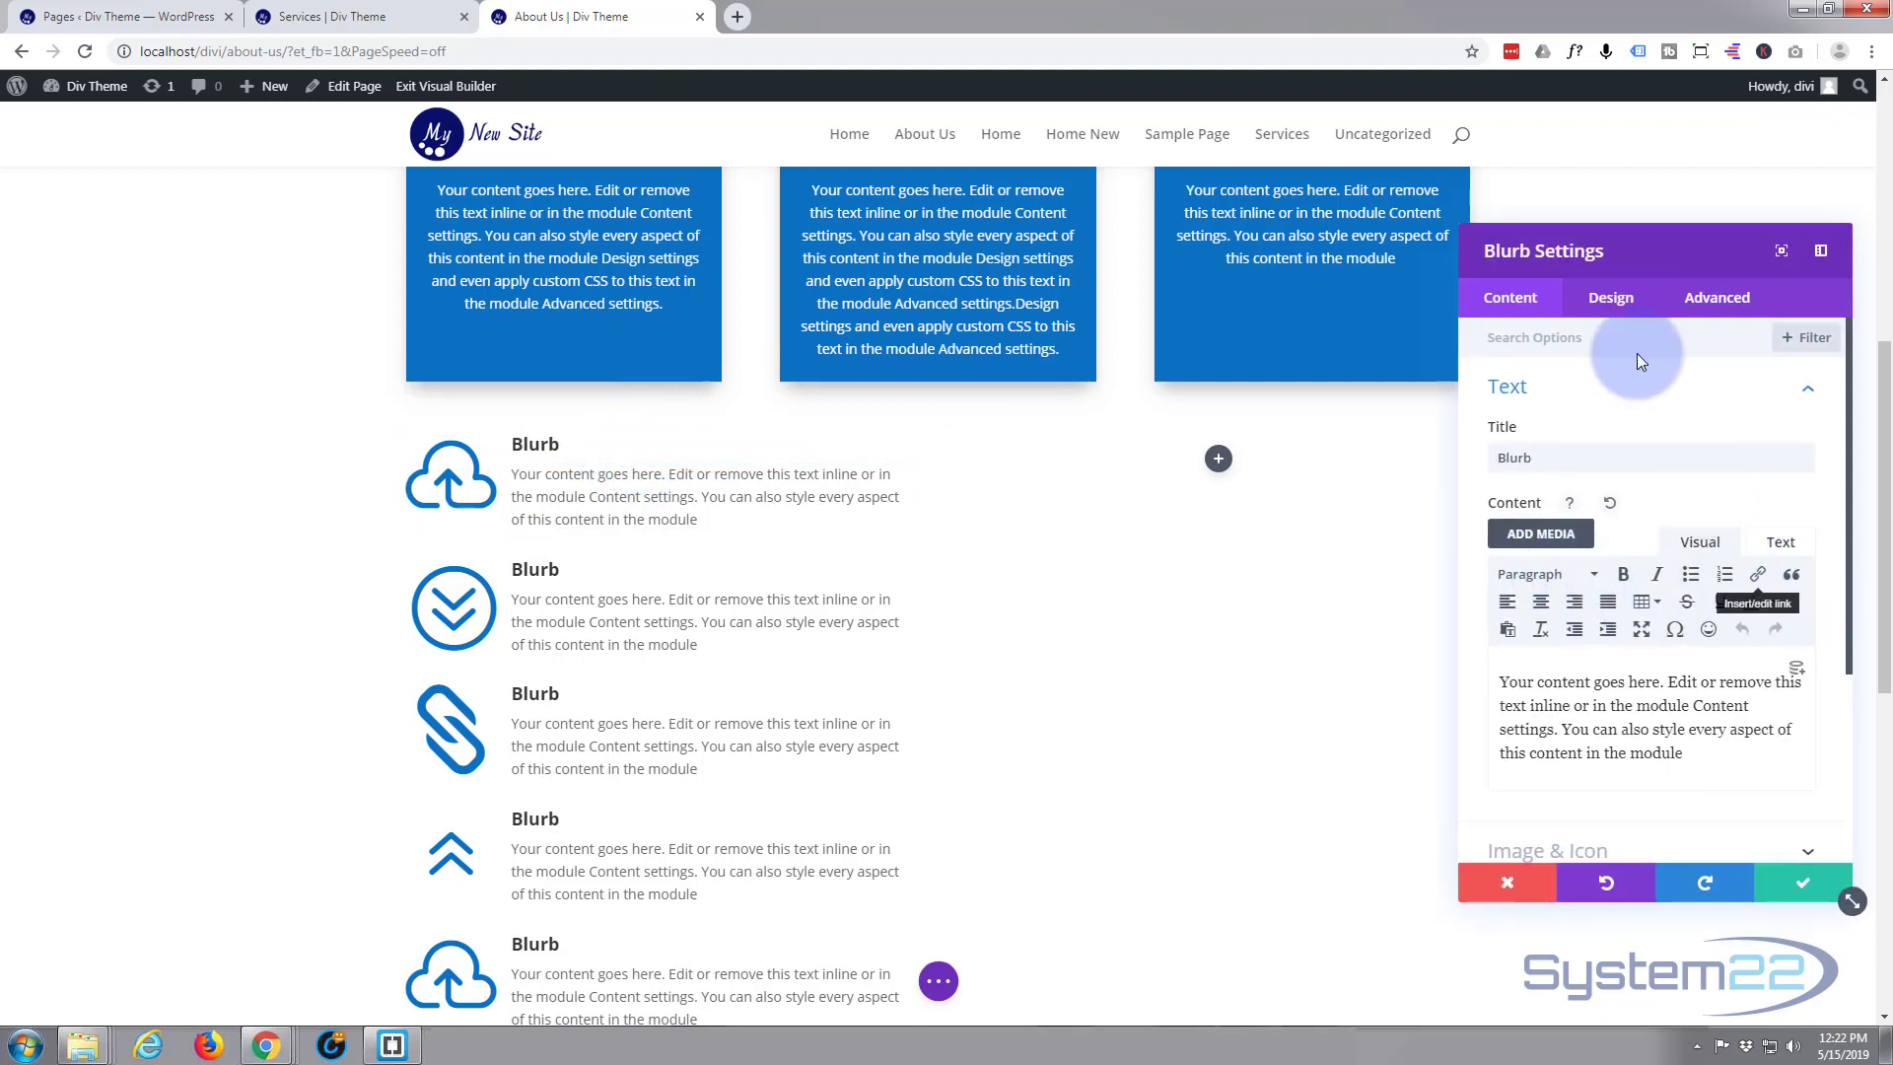
{"action": "left_click", "coordinate": [1612, 298]}
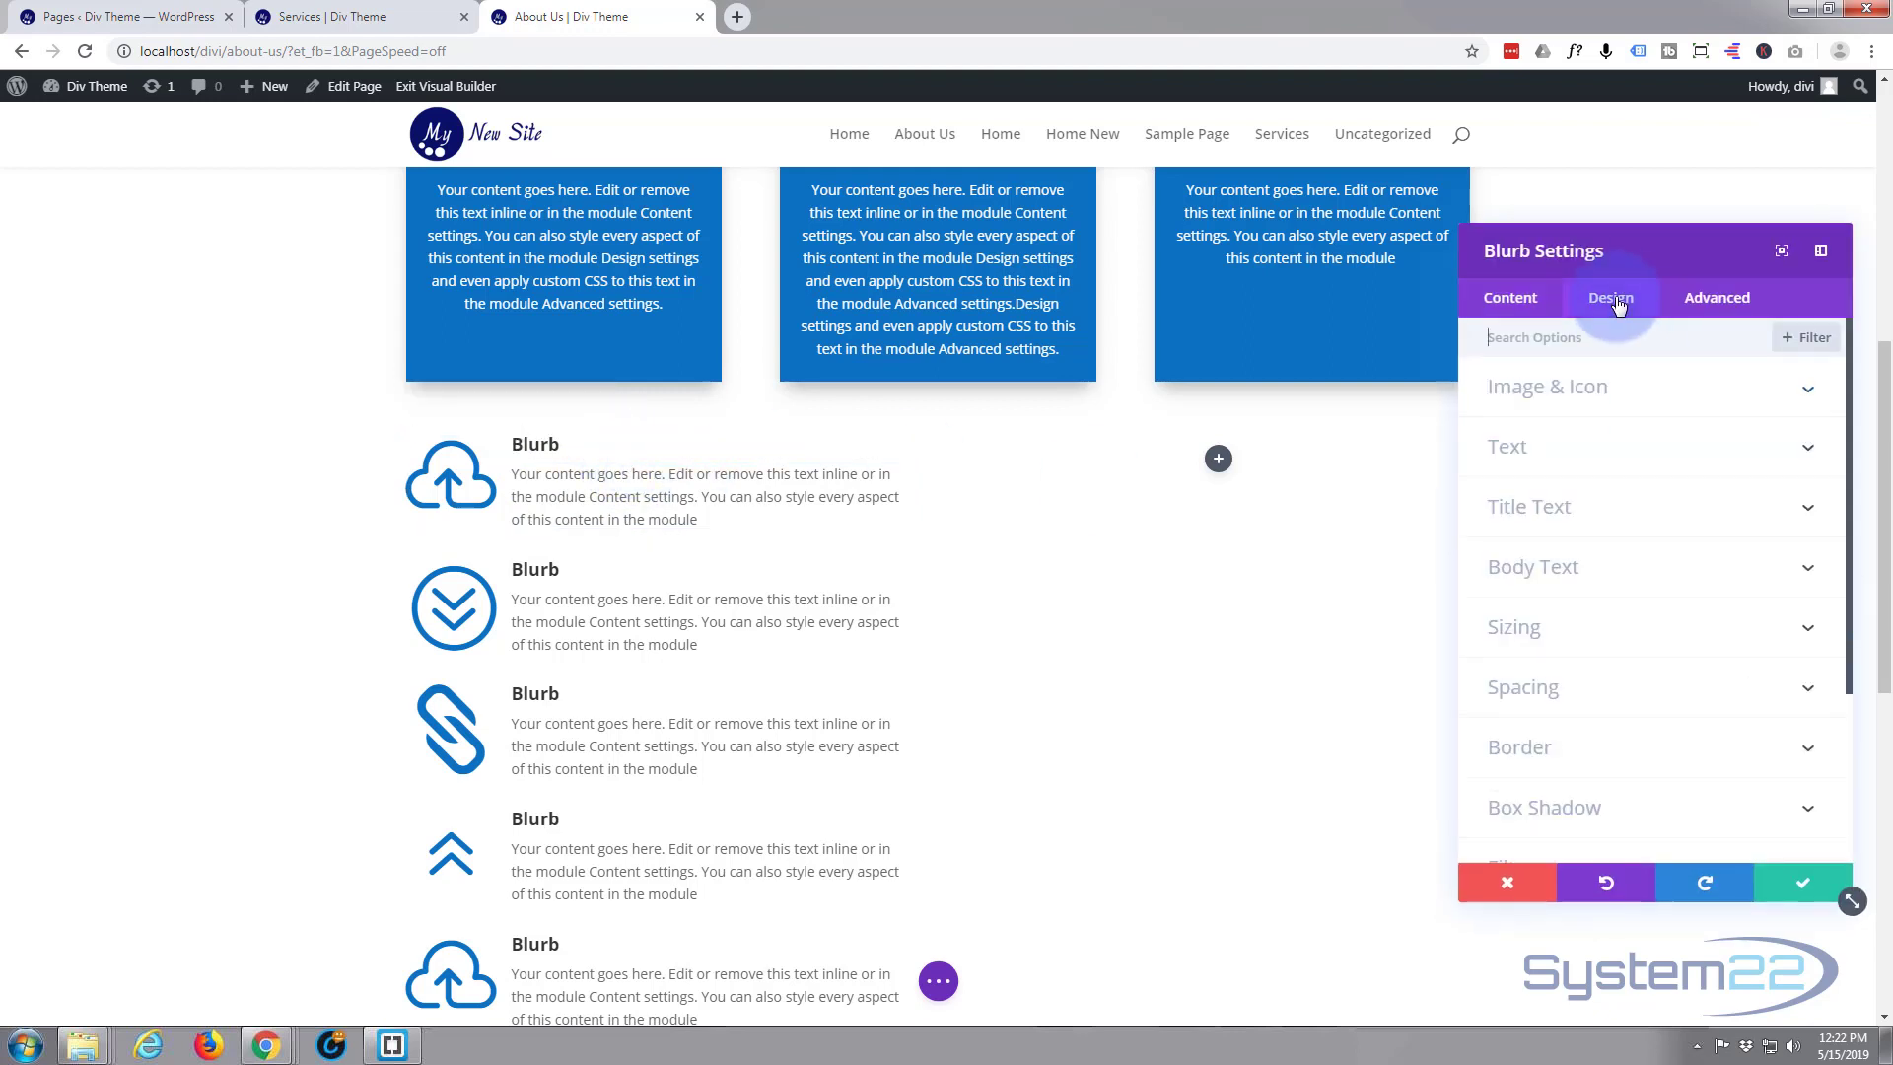
{"action": "left_click", "coordinate": [1647, 394]}
{"action": "left_click", "coordinate": [1512, 792]}
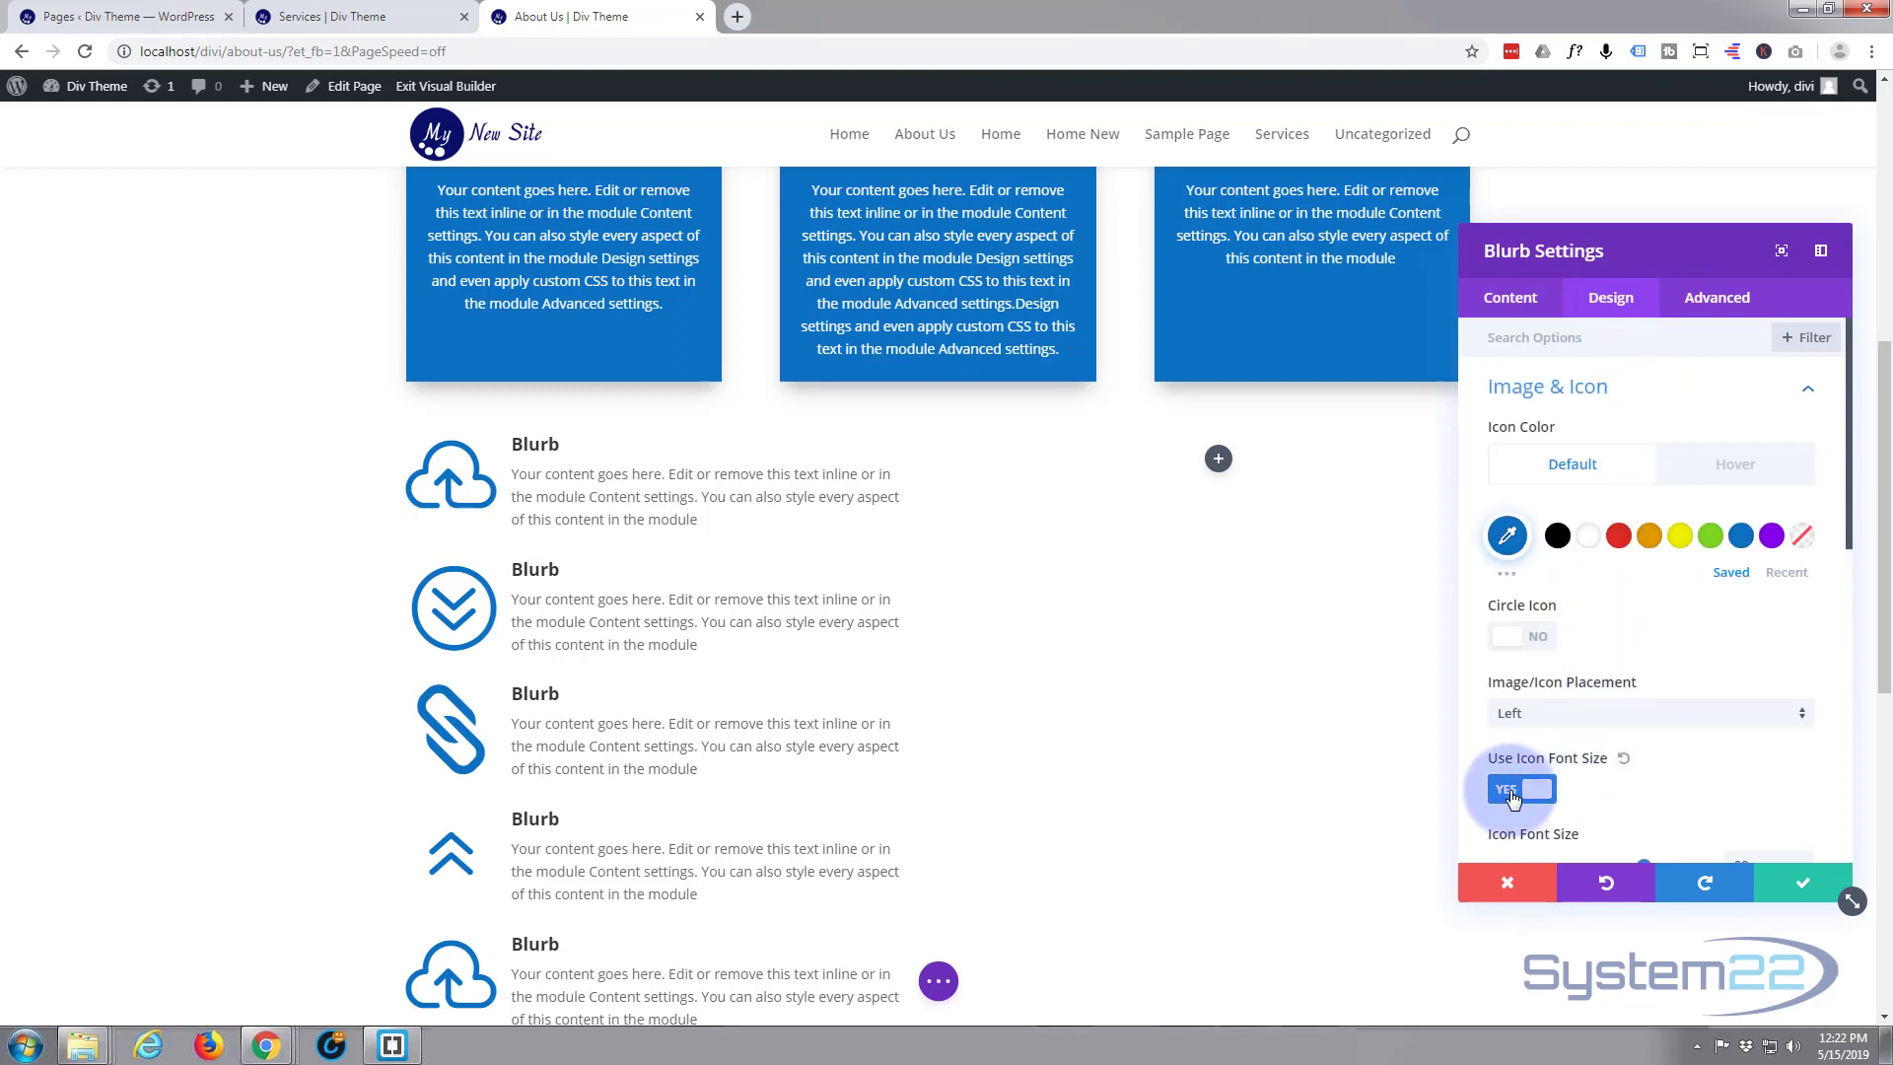
{"action": "left_click", "coordinate": [1513, 793]}
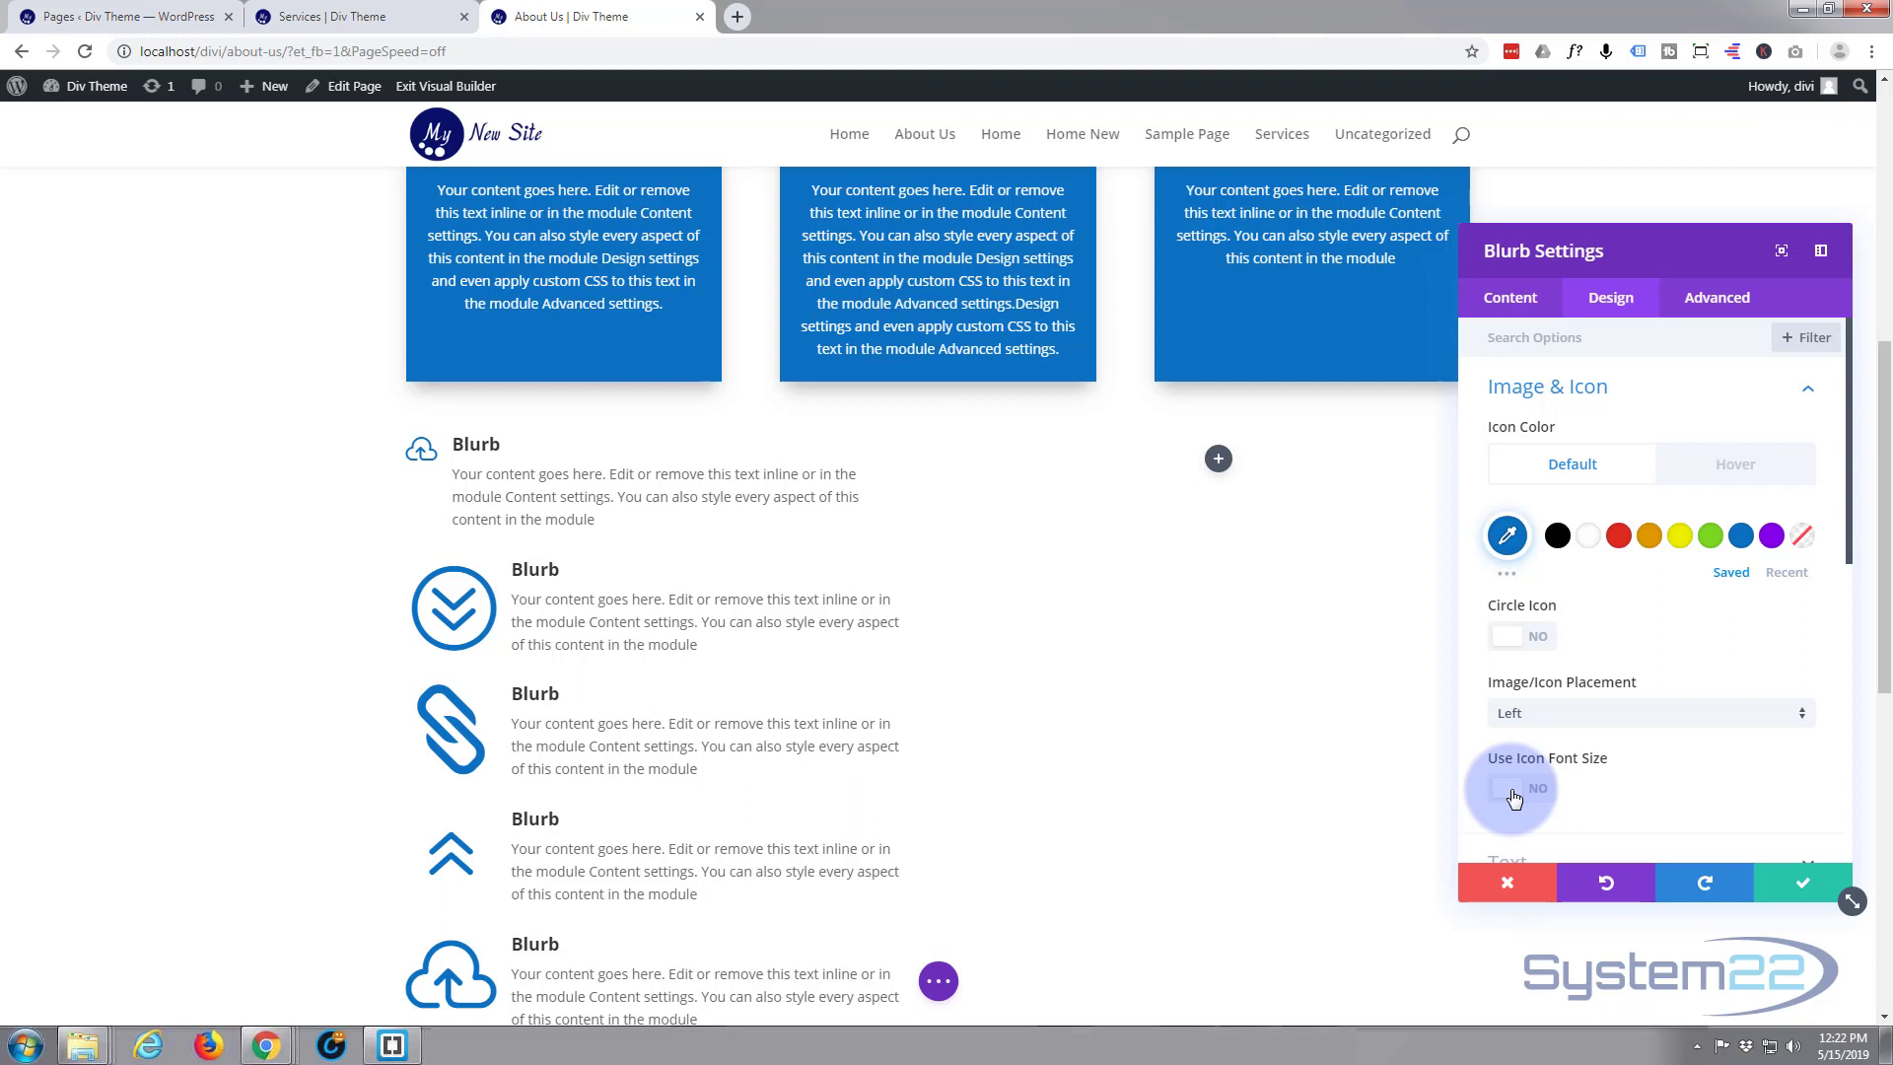
{"action": "left_click", "coordinate": [1779, 881]}
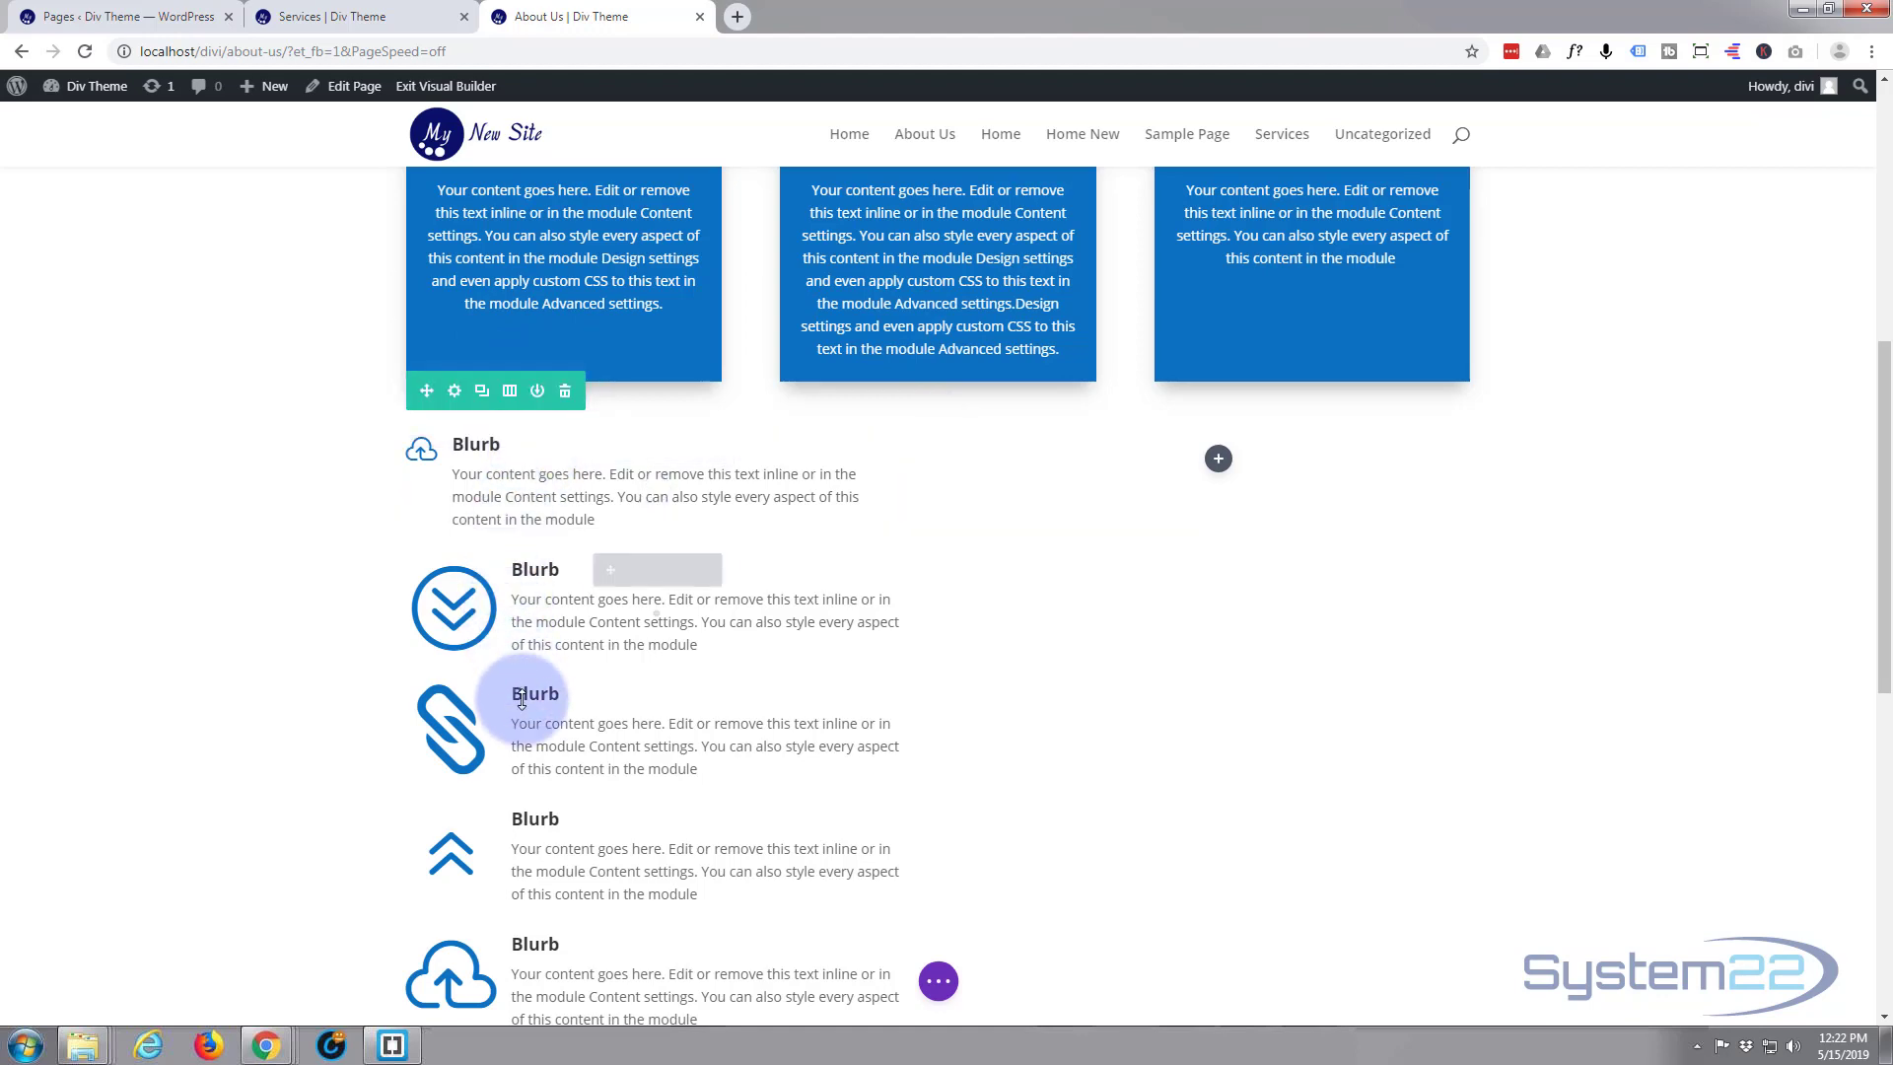
Extend the first cloud blurb's styles to all blurbs throughout this column
{"action": "mouse_move", "coordinate": [599, 441]}
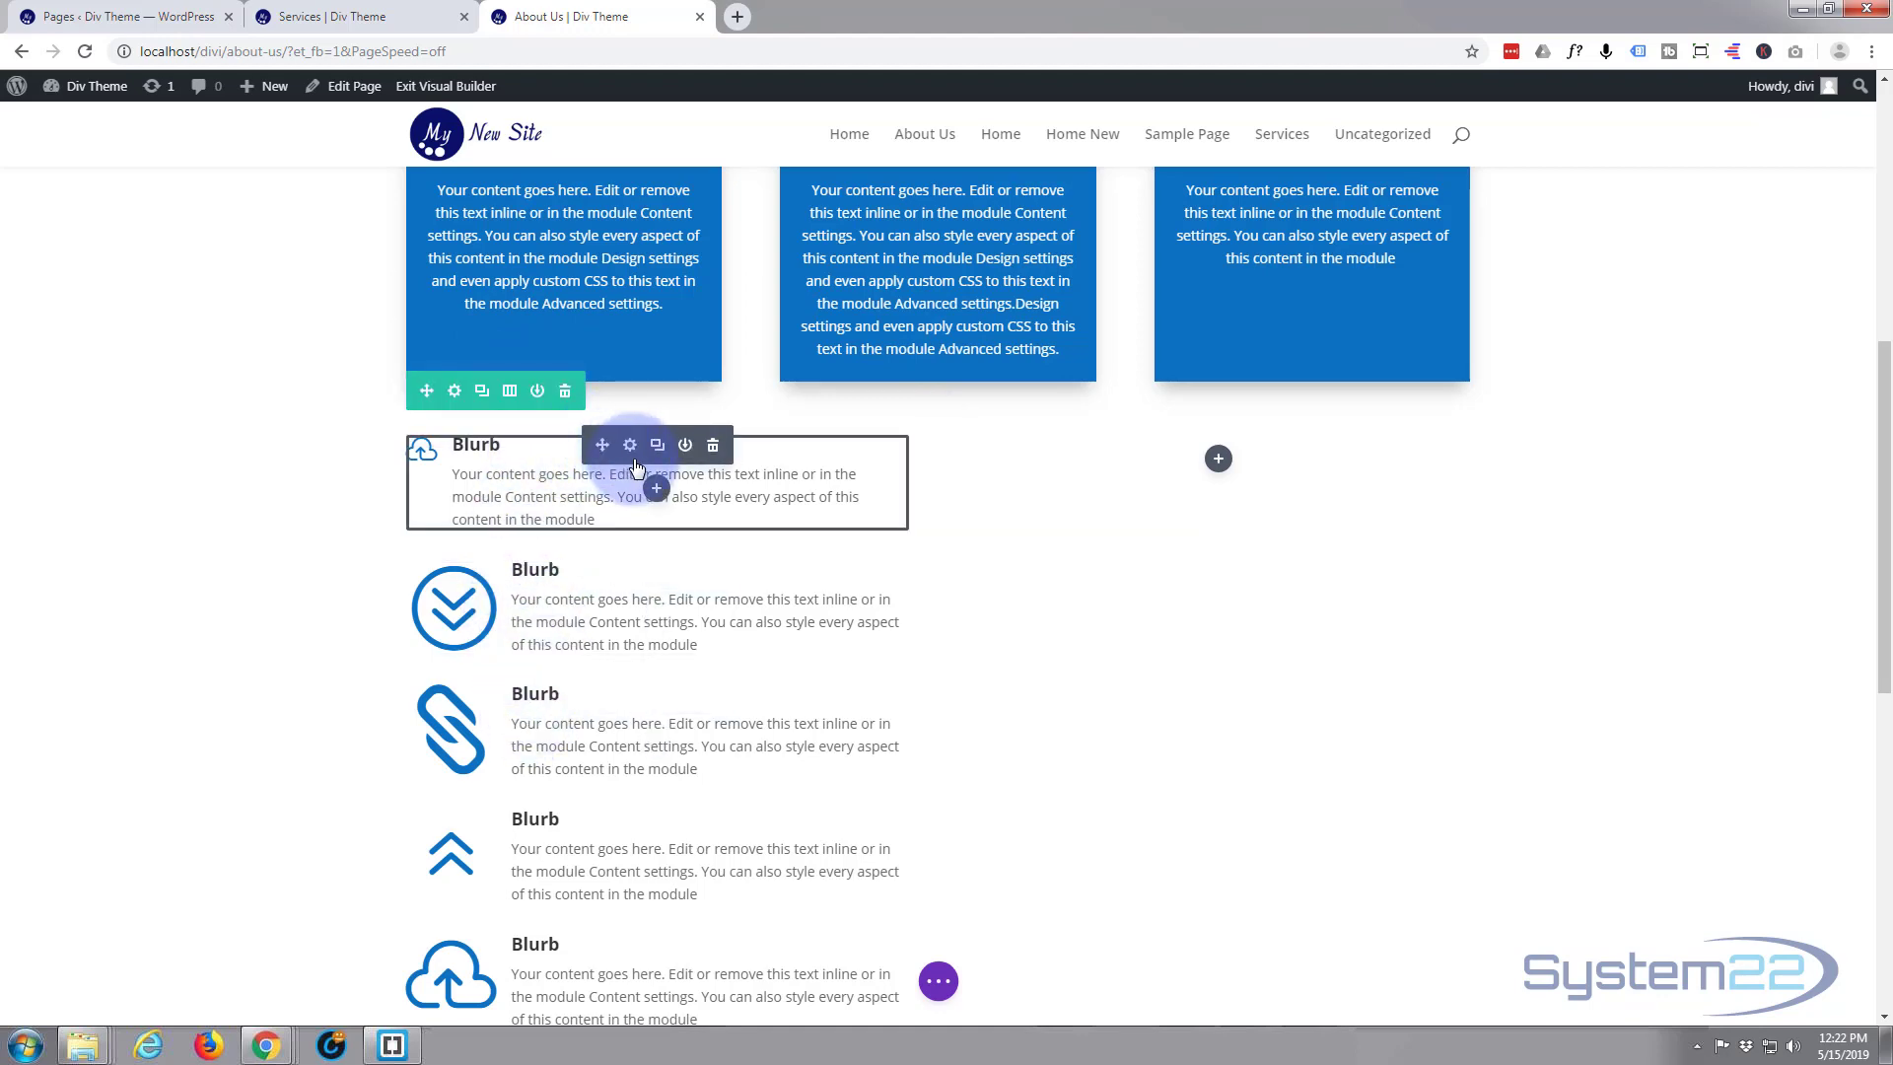
{"action": "scroll", "coordinate": [631, 455], "scroll_direction": "down", "scroll_amount": 2}
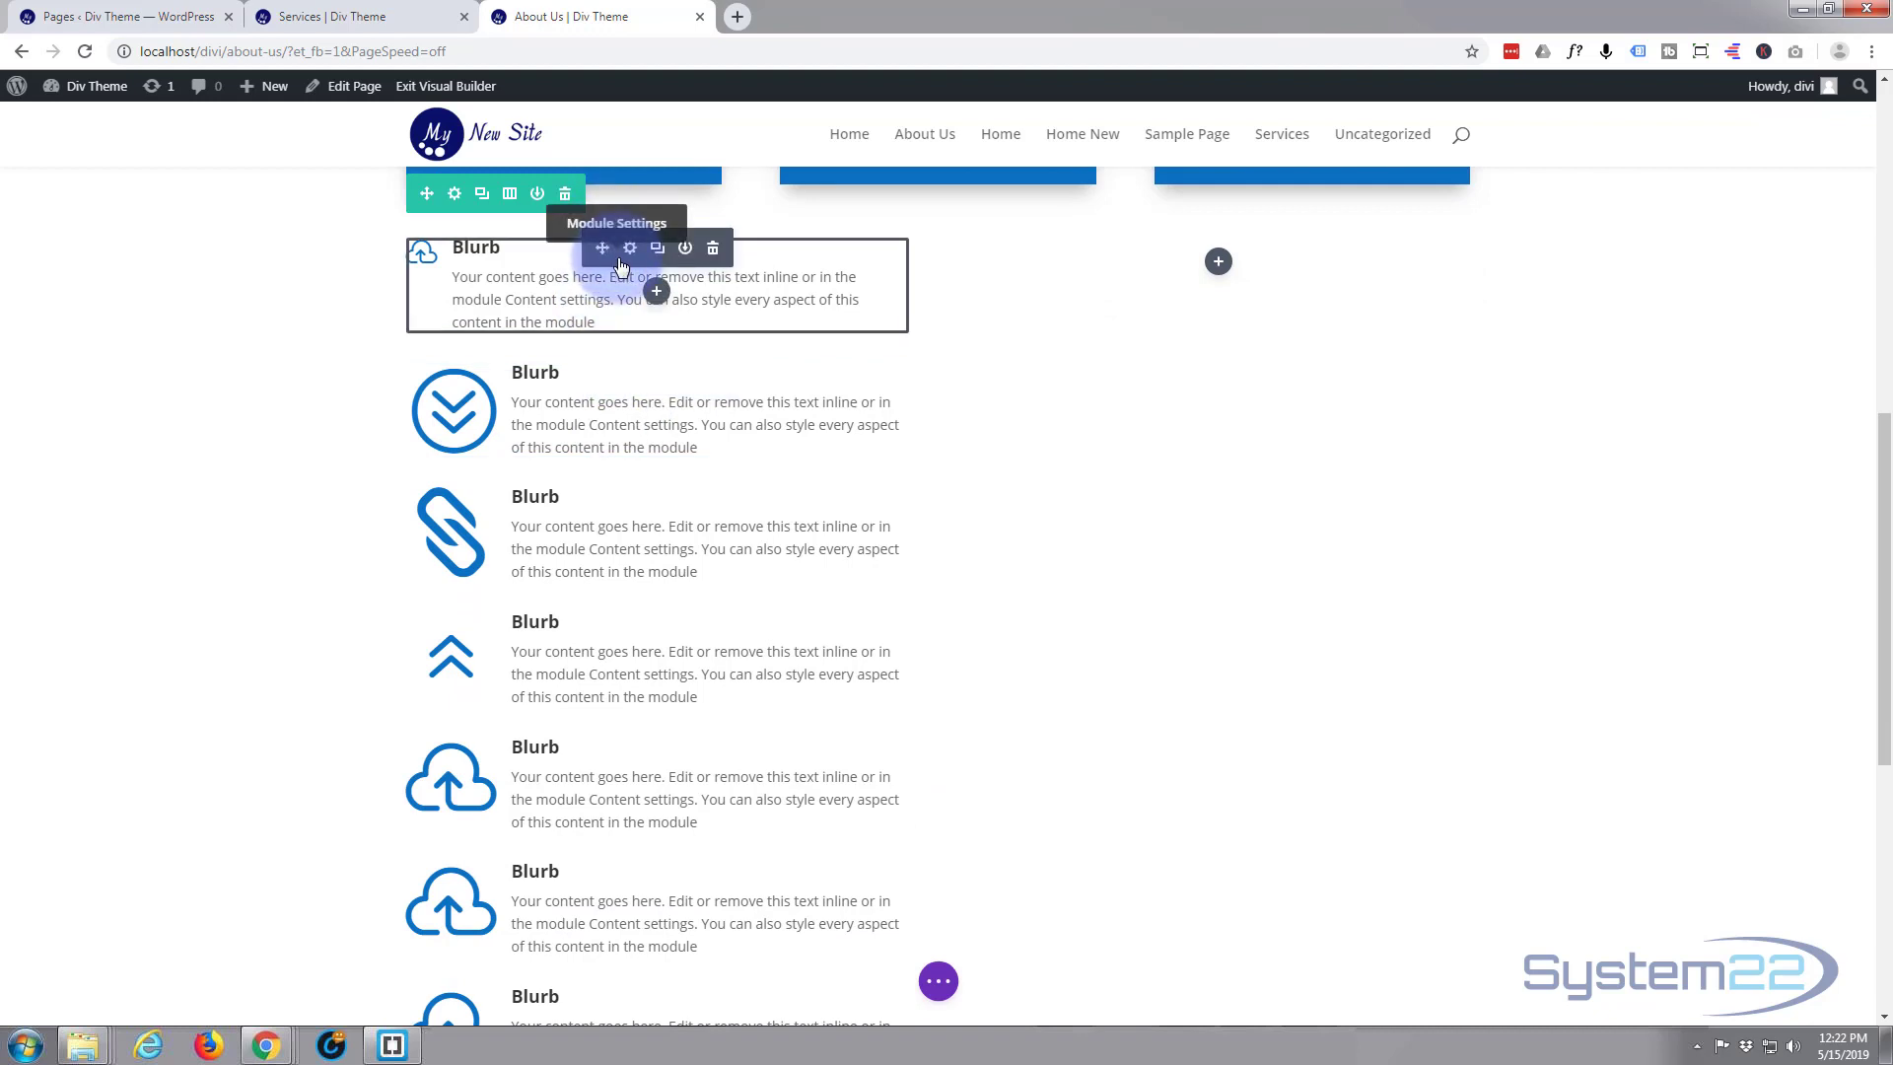
{"action": "right_click", "coordinate": [619, 264]}
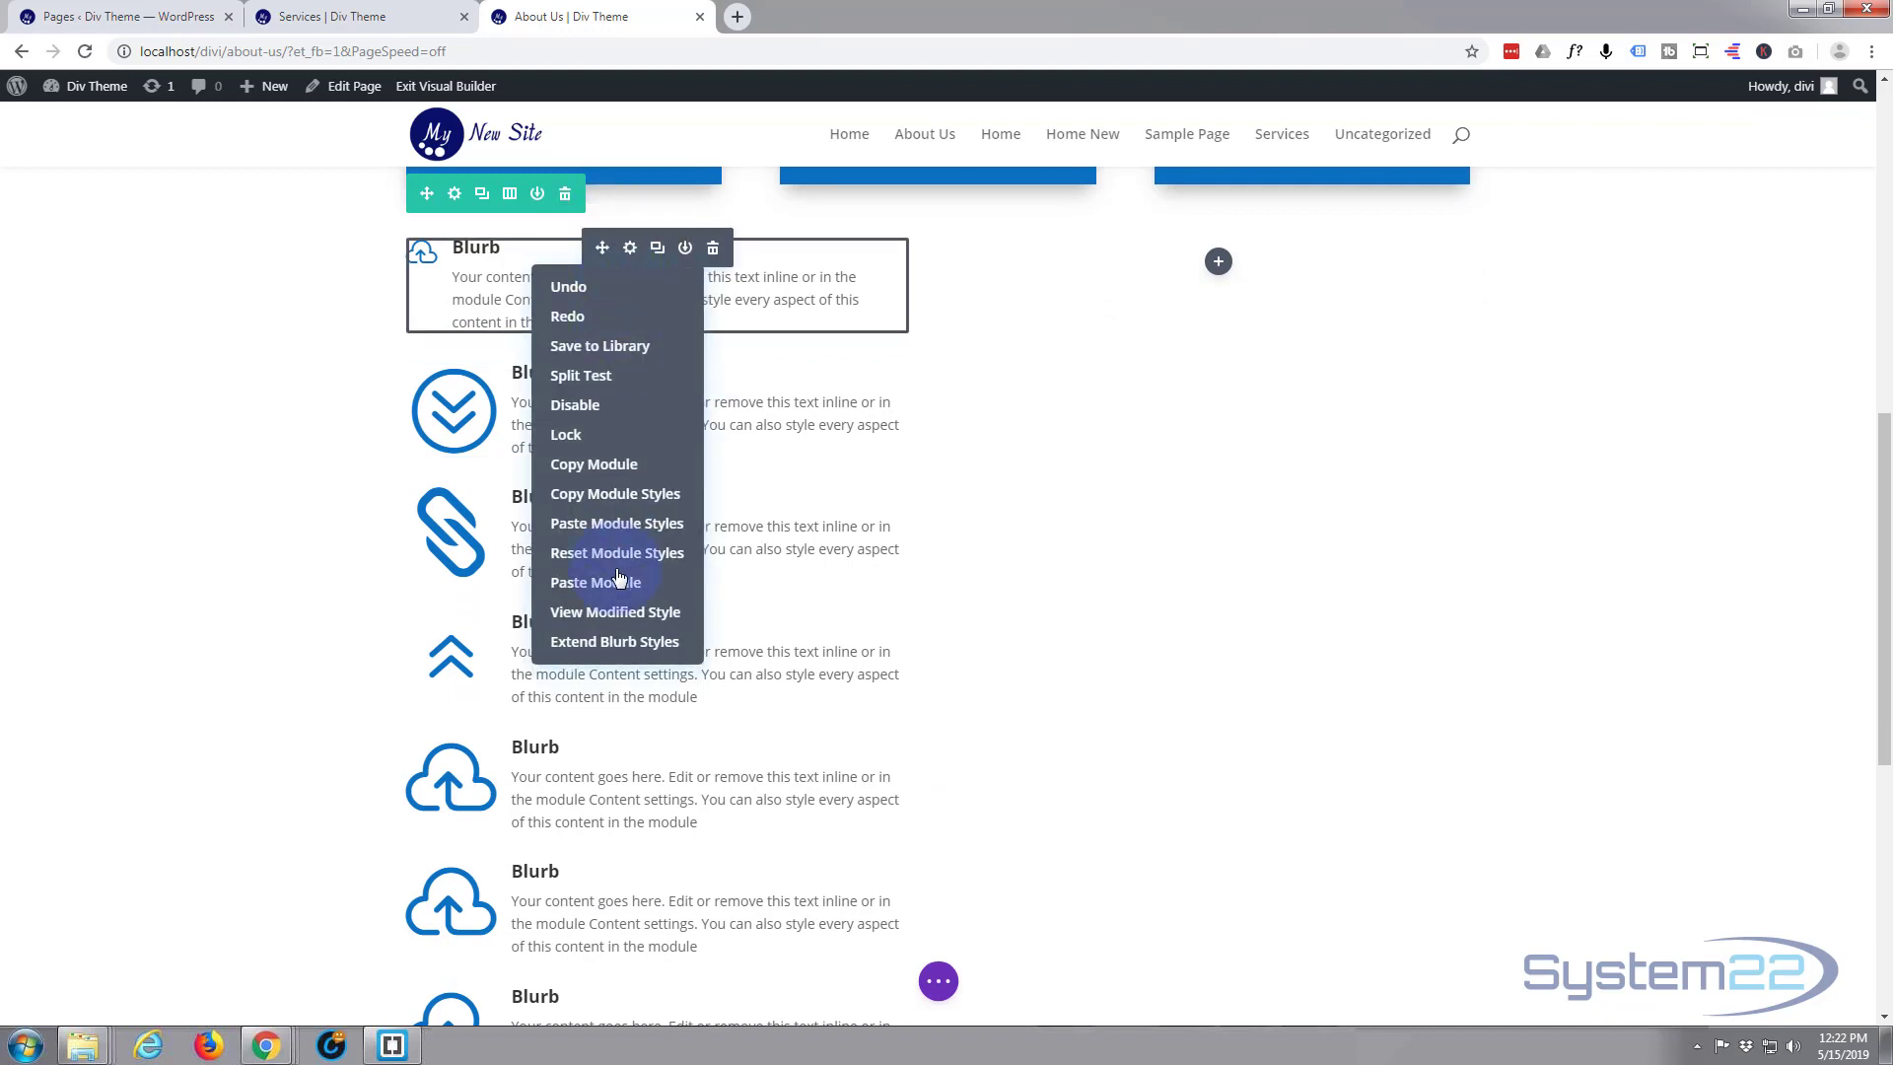
{"action": "left_click", "coordinate": [609, 643]}
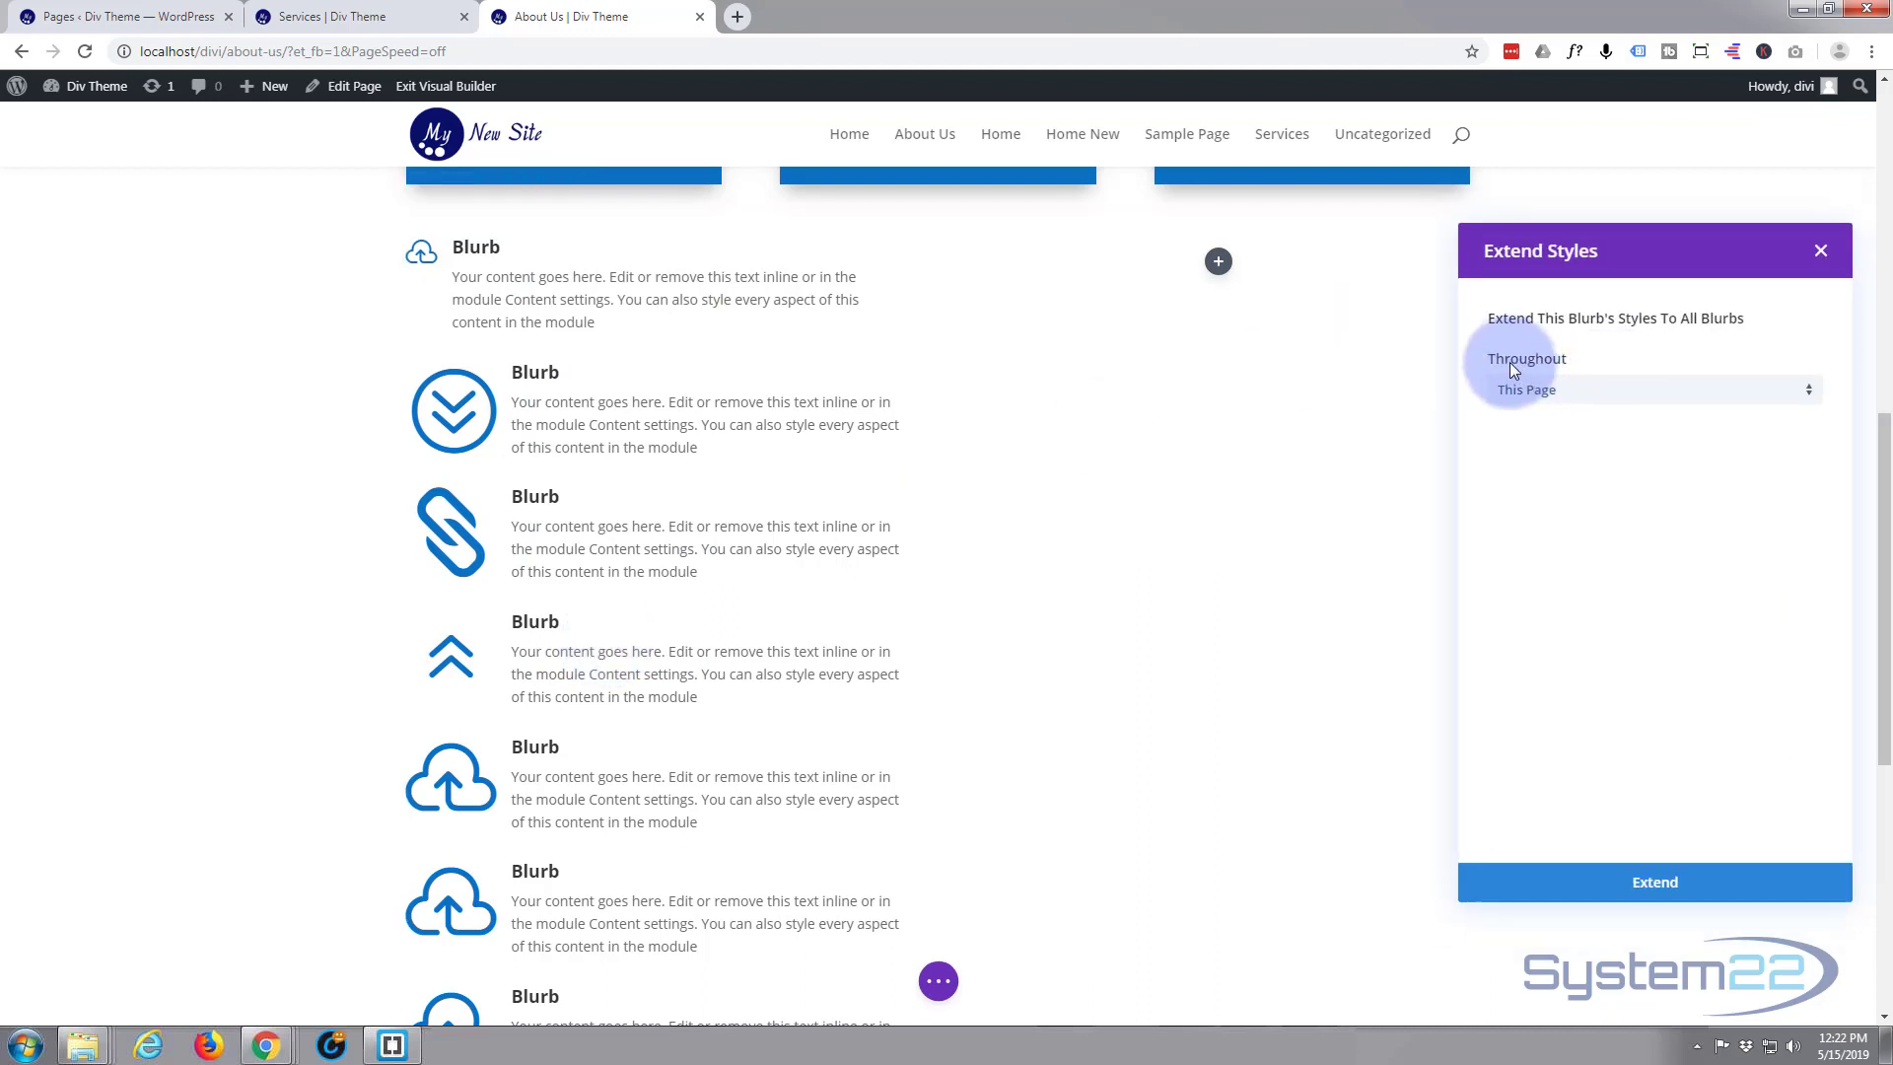
{"action": "left_click", "coordinate": [1808, 399]}
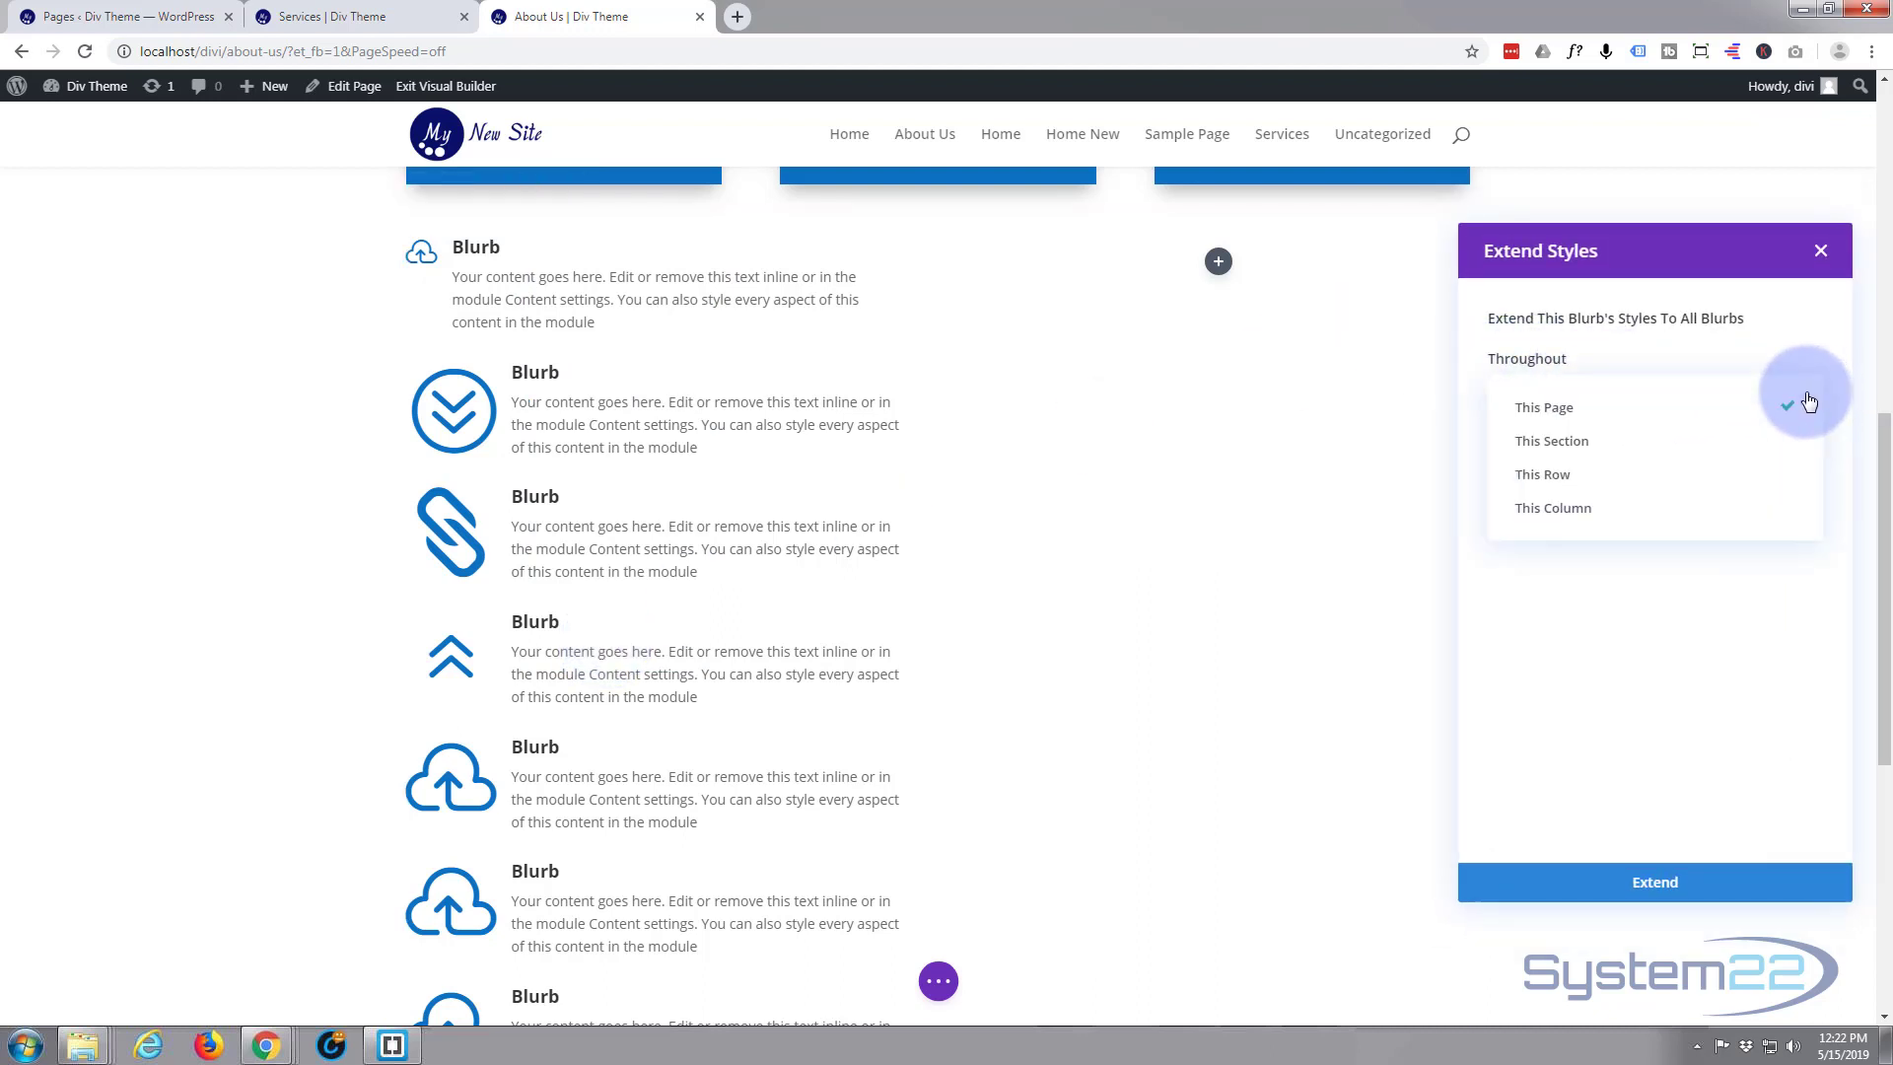
{"action": "left_click", "coordinate": [1669, 512]}
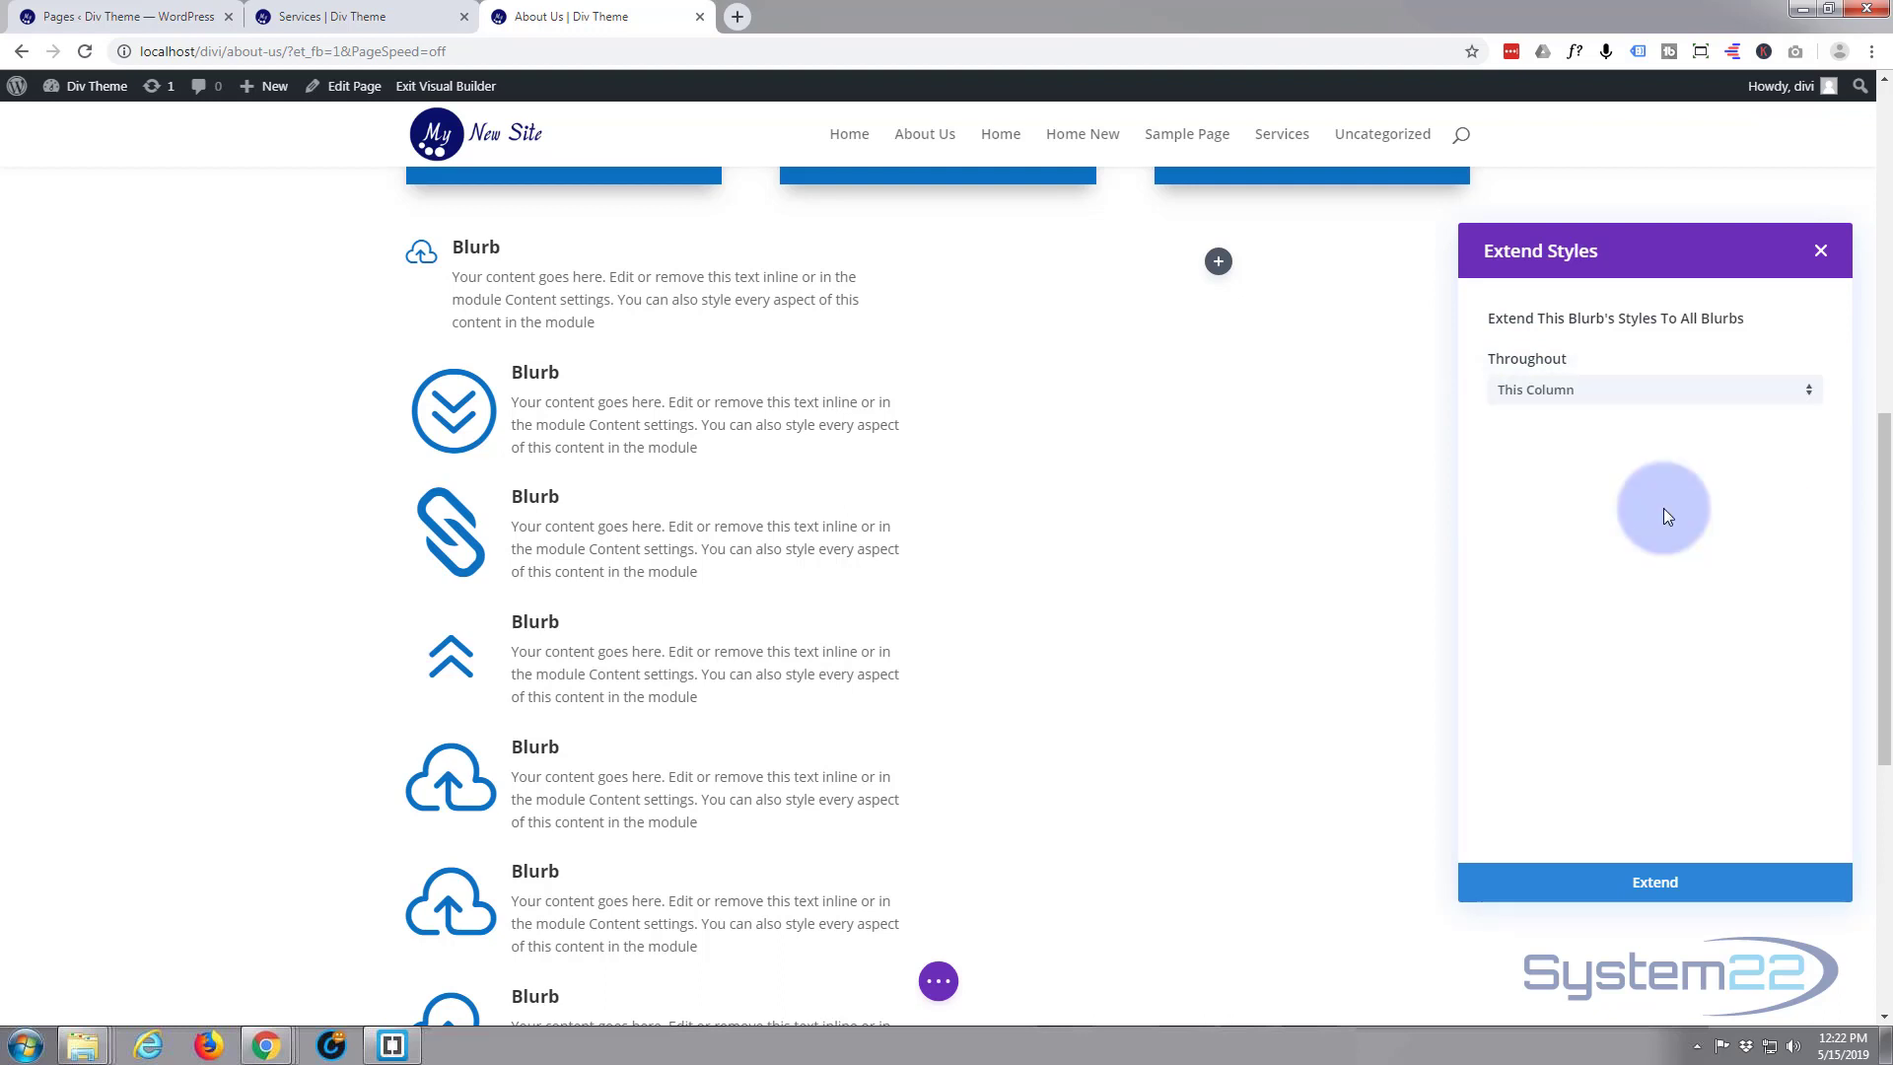
{"action": "left_click", "coordinate": [1691, 892]}
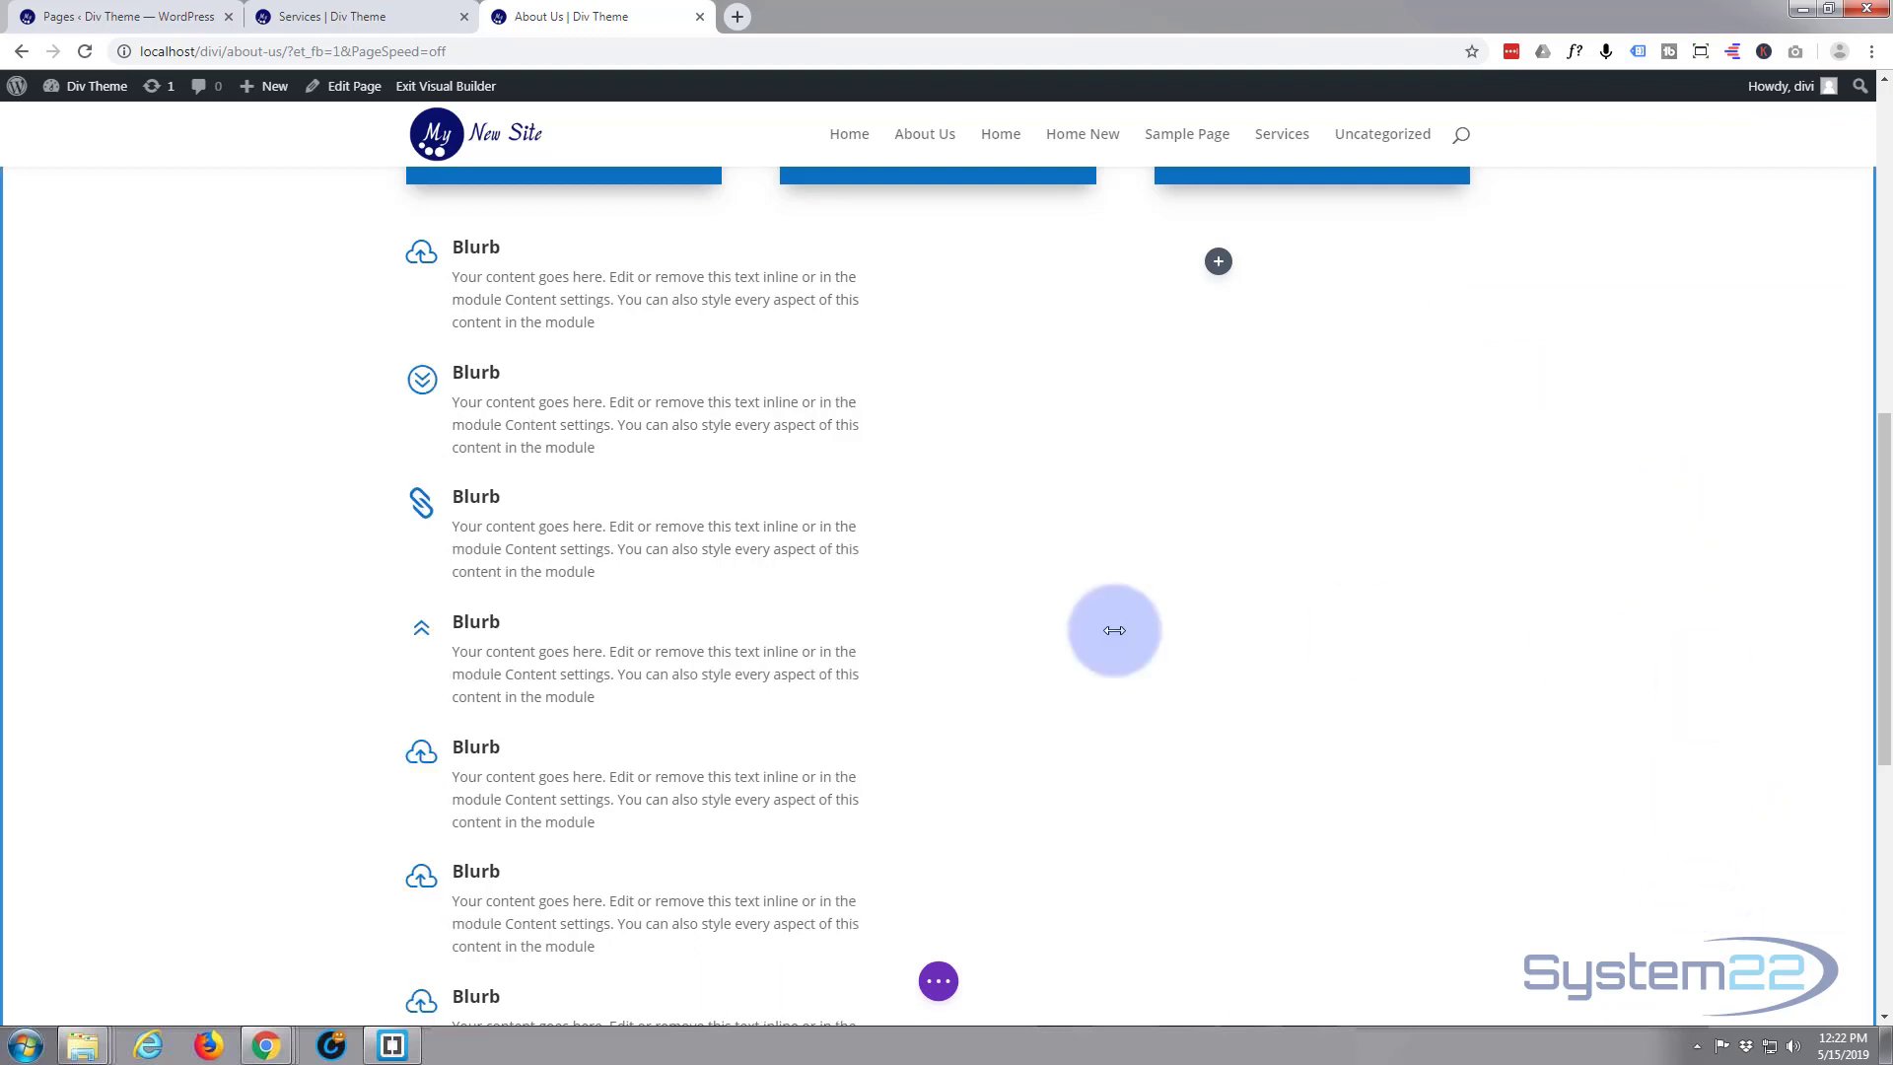
Insert a Blurb module in the empty second column and delete its body text after "Content settings. Y"
{"action": "scroll", "coordinate": [664, 346], "scroll_direction": "down", "scroll_amount": 3}
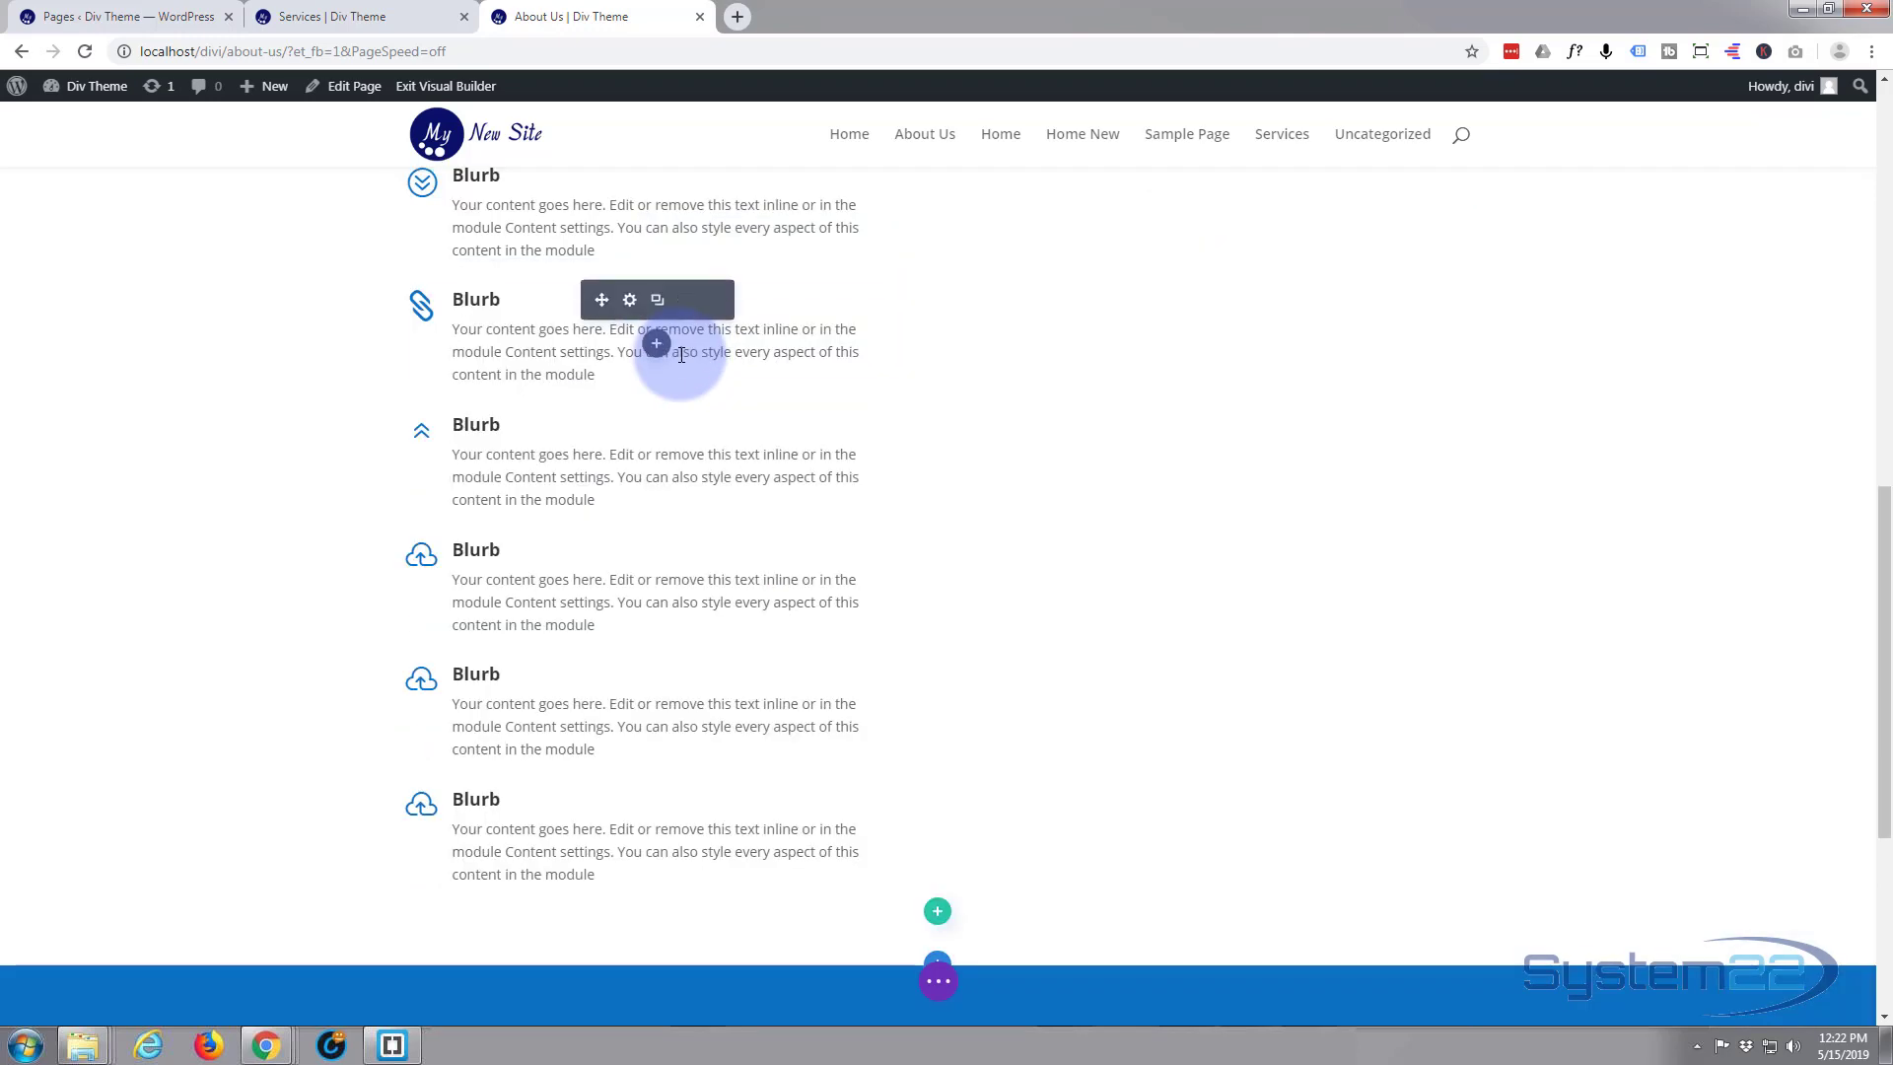
{"action": "scroll", "coordinate": [677, 359], "scroll_direction": "up", "scroll_amount": 4}
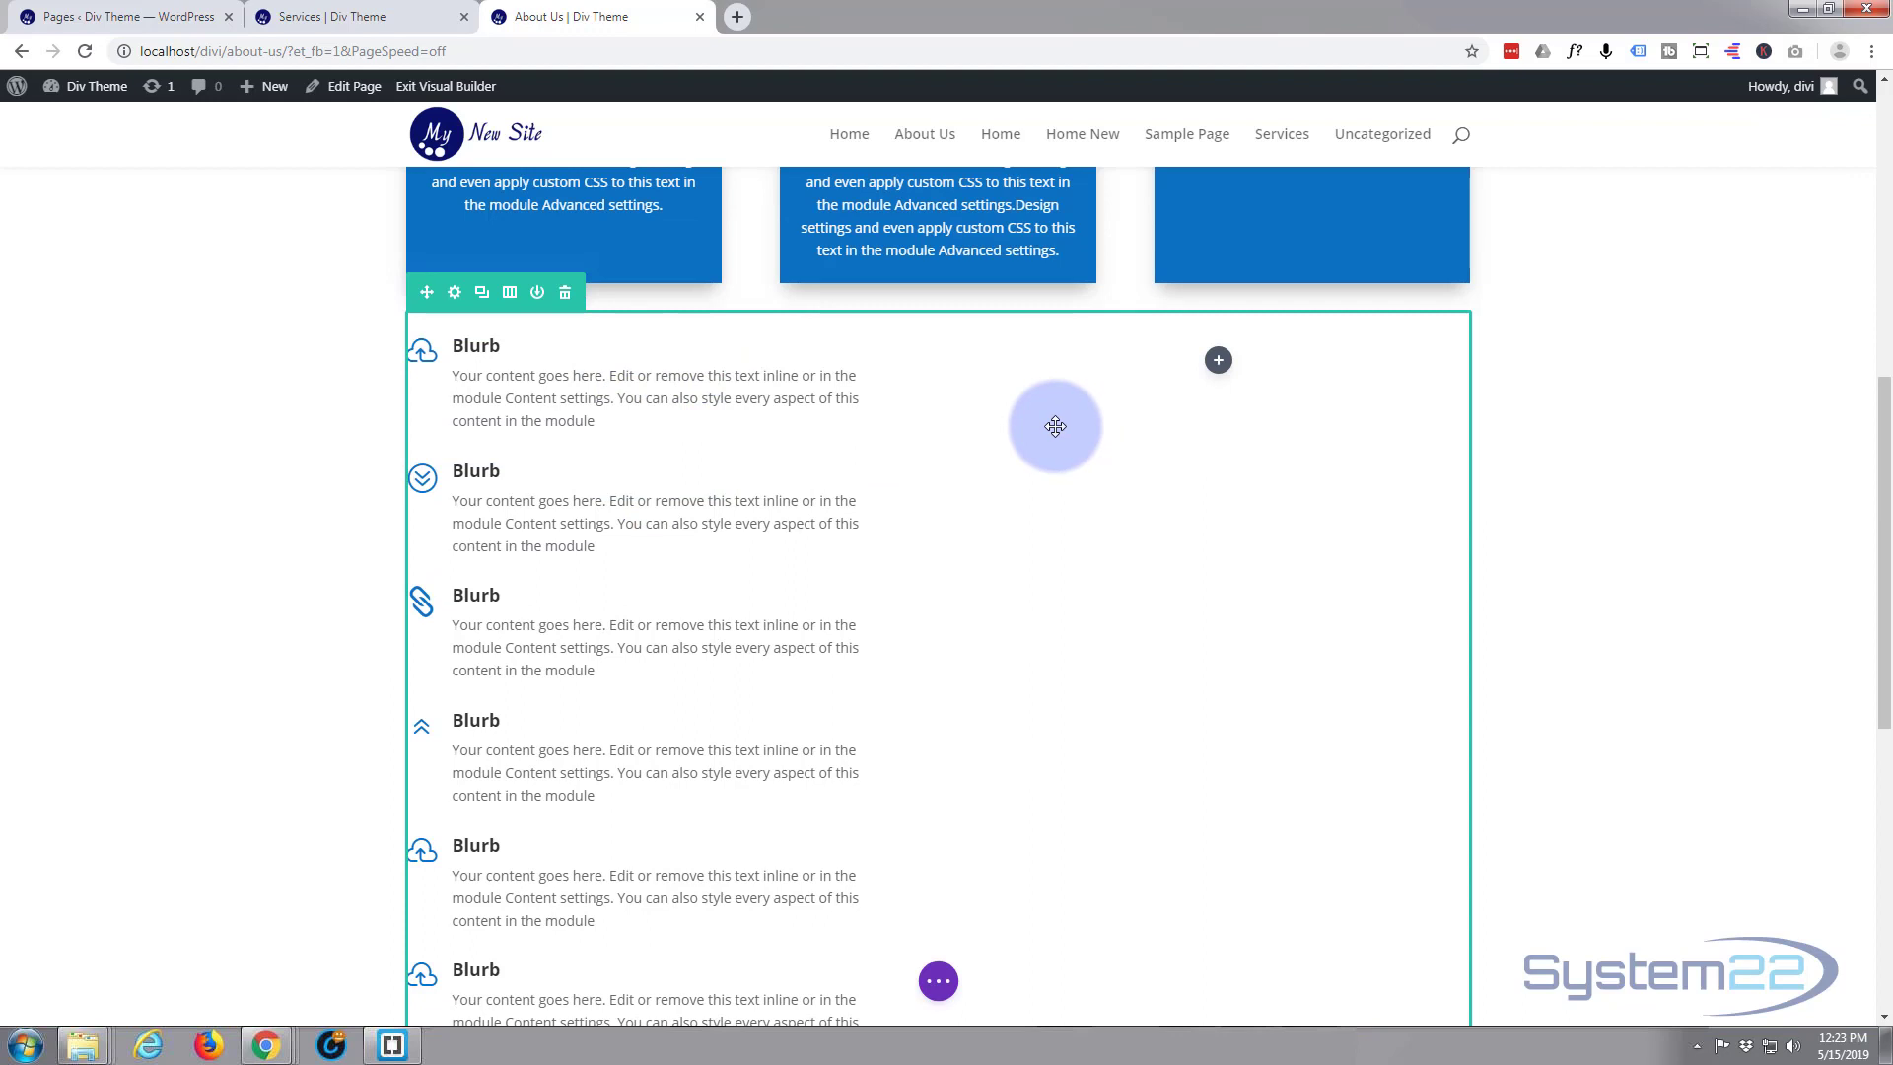
{"action": "left_click", "coordinate": [1218, 361]}
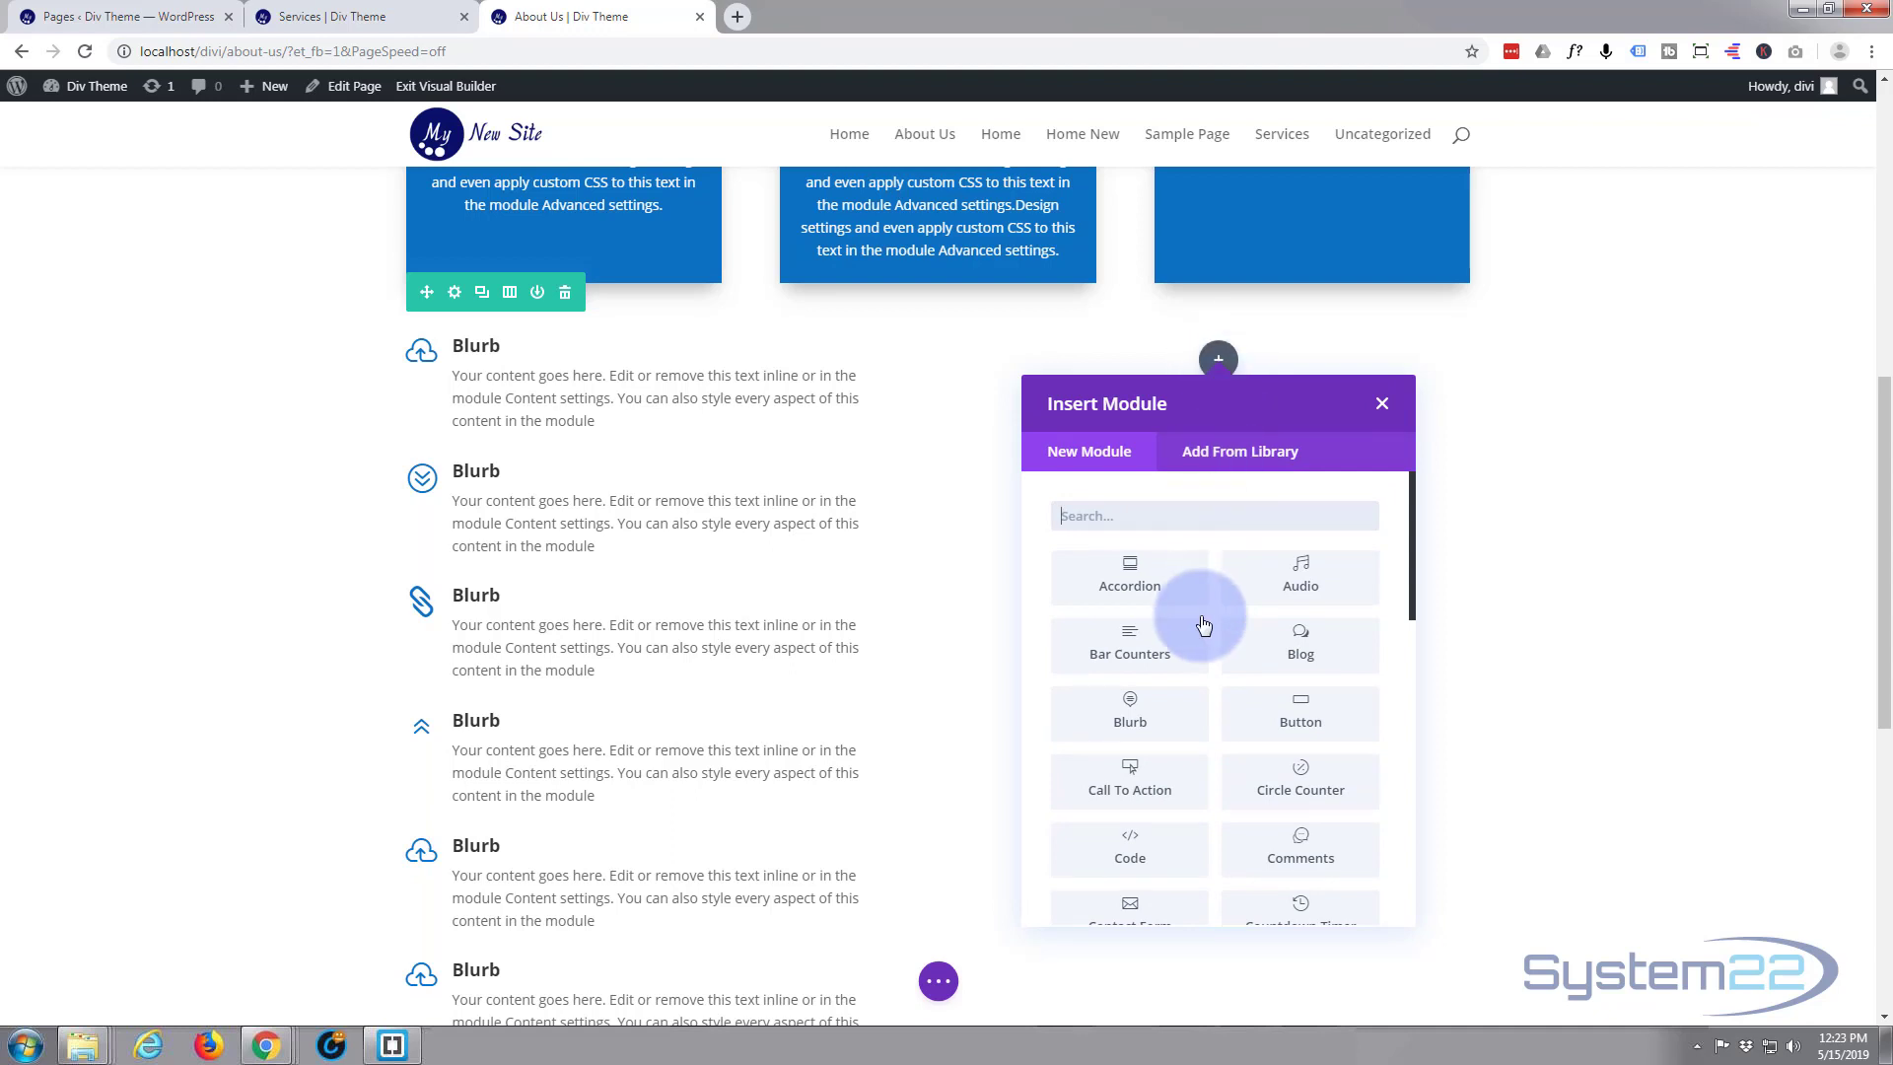
{"action": "left_click", "coordinate": [1149, 705]}
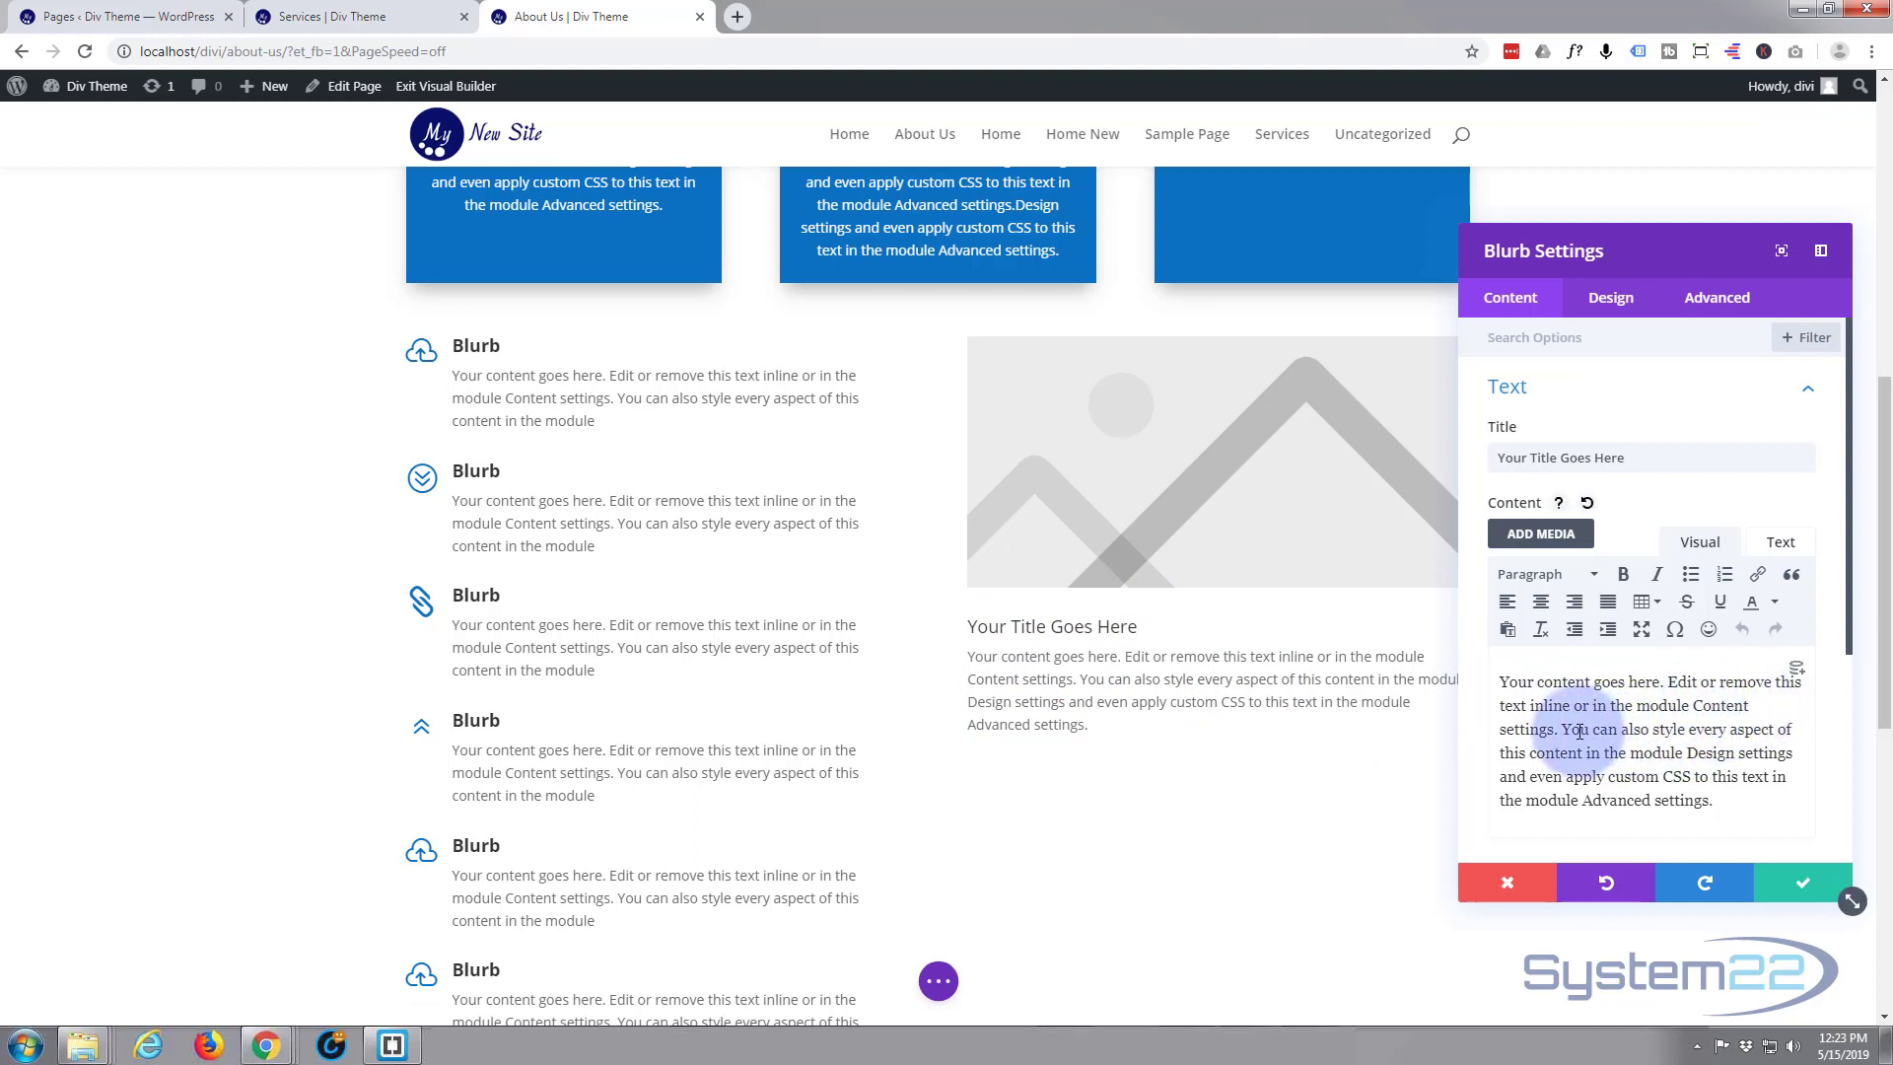
{"action": "left_click_drag", "start_coordinate": [1567, 730], "coordinate": [1772, 832]}
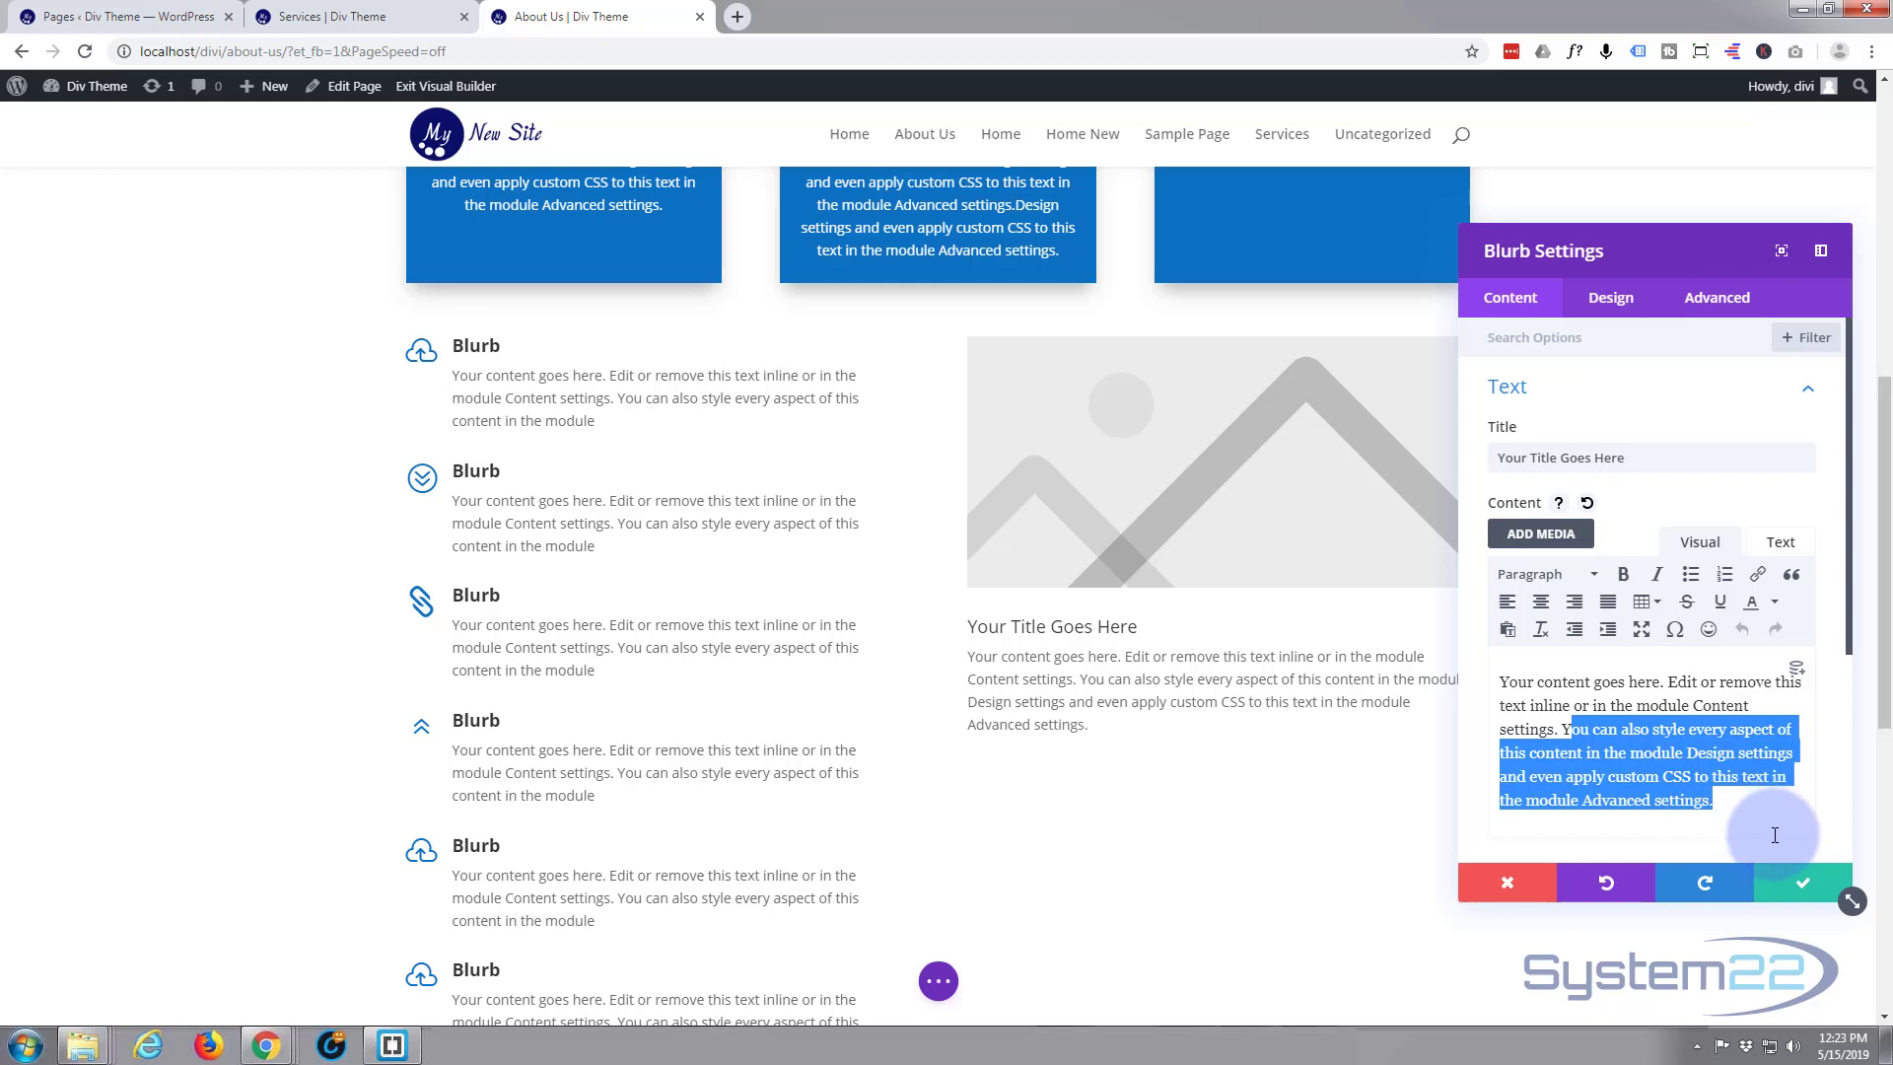
{"action": "key", "text": "BackSpace"}
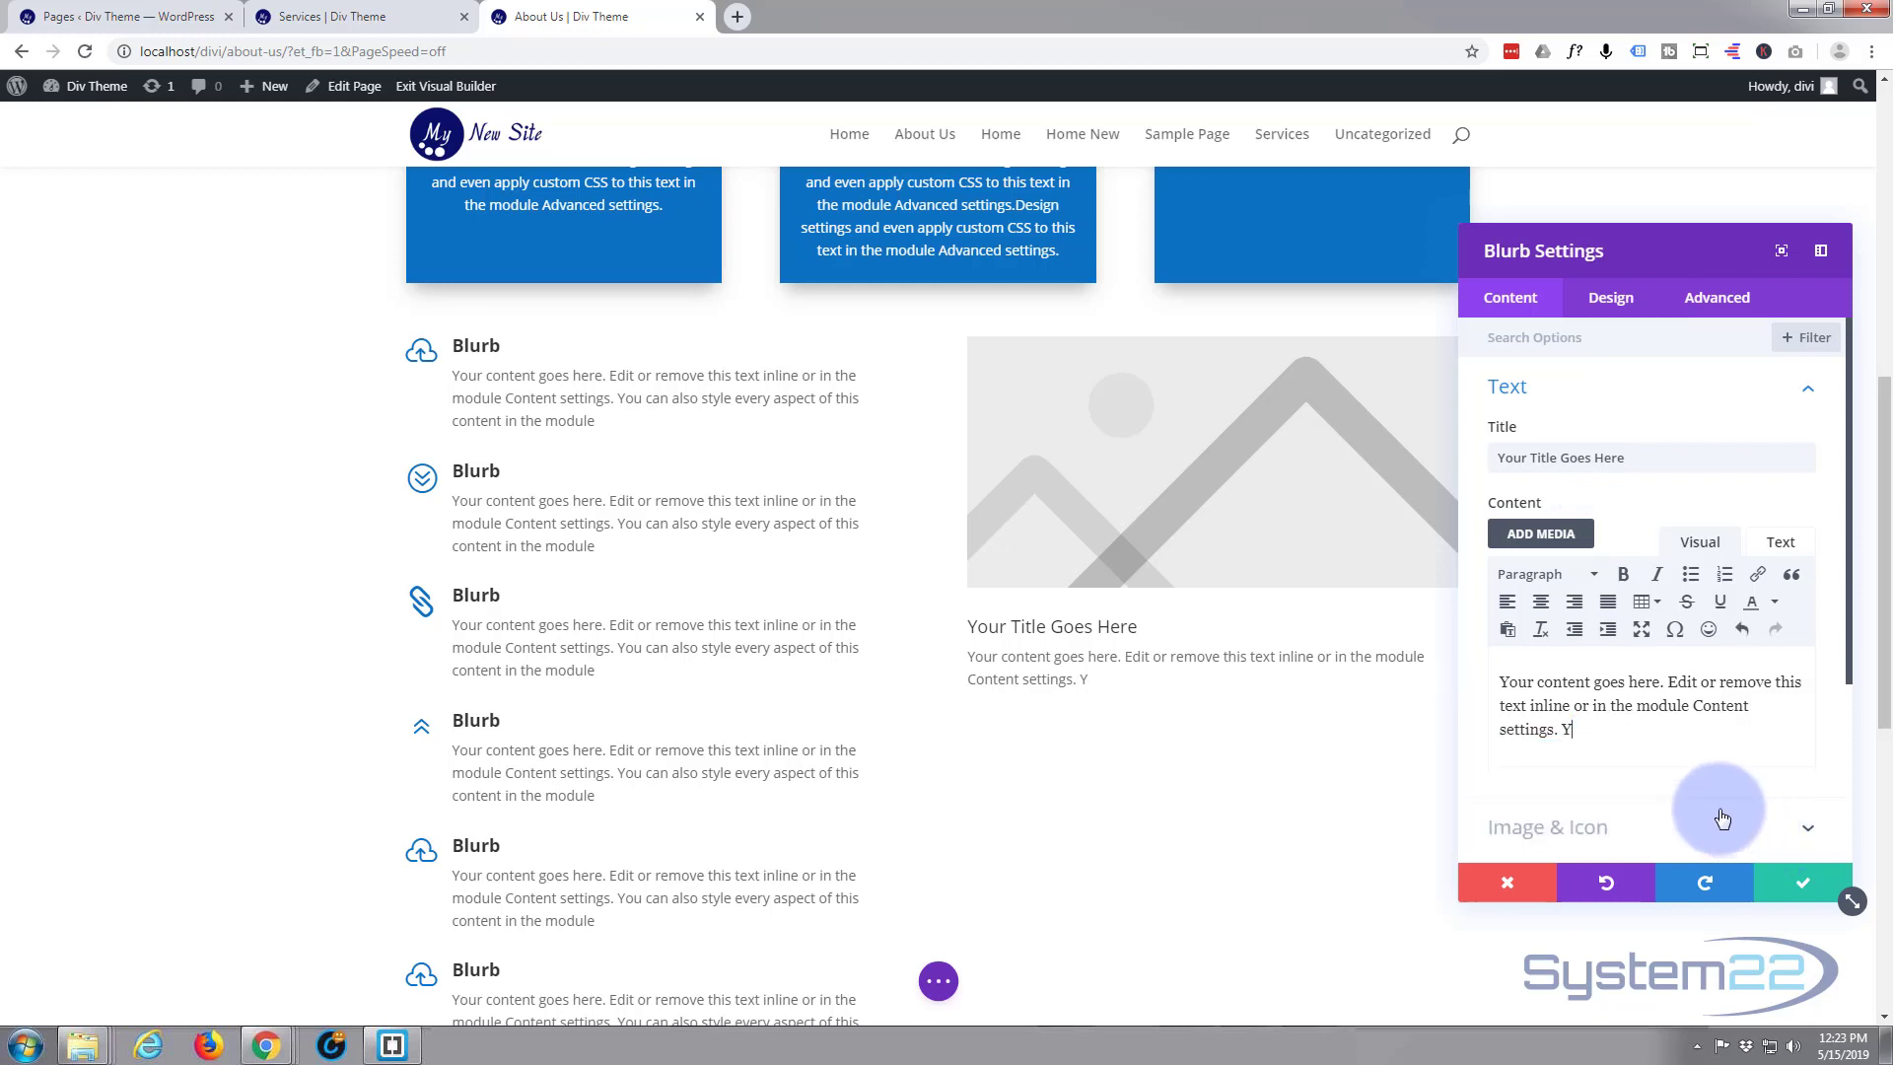
Set the new blurb's text orientation to centered
{"action": "left_click", "coordinate": [1617, 304]}
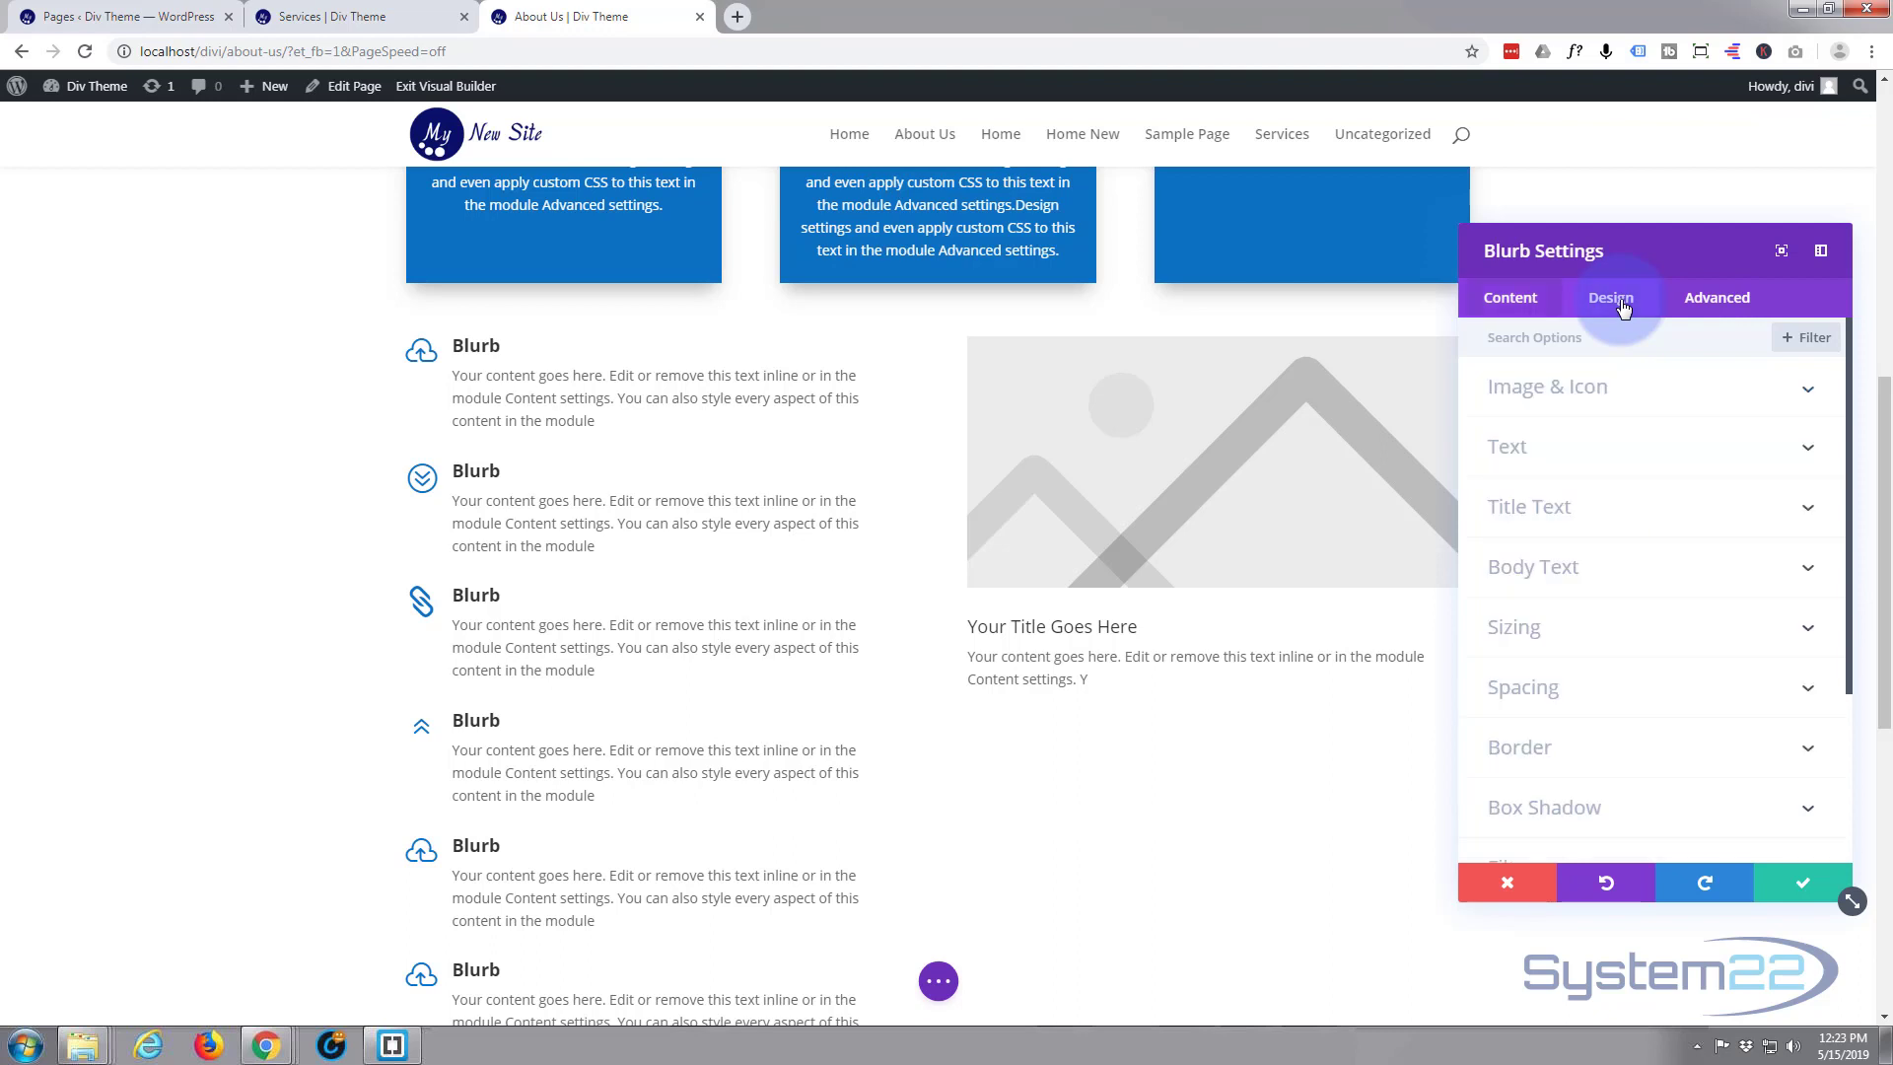
{"action": "left_click", "coordinate": [1602, 455]}
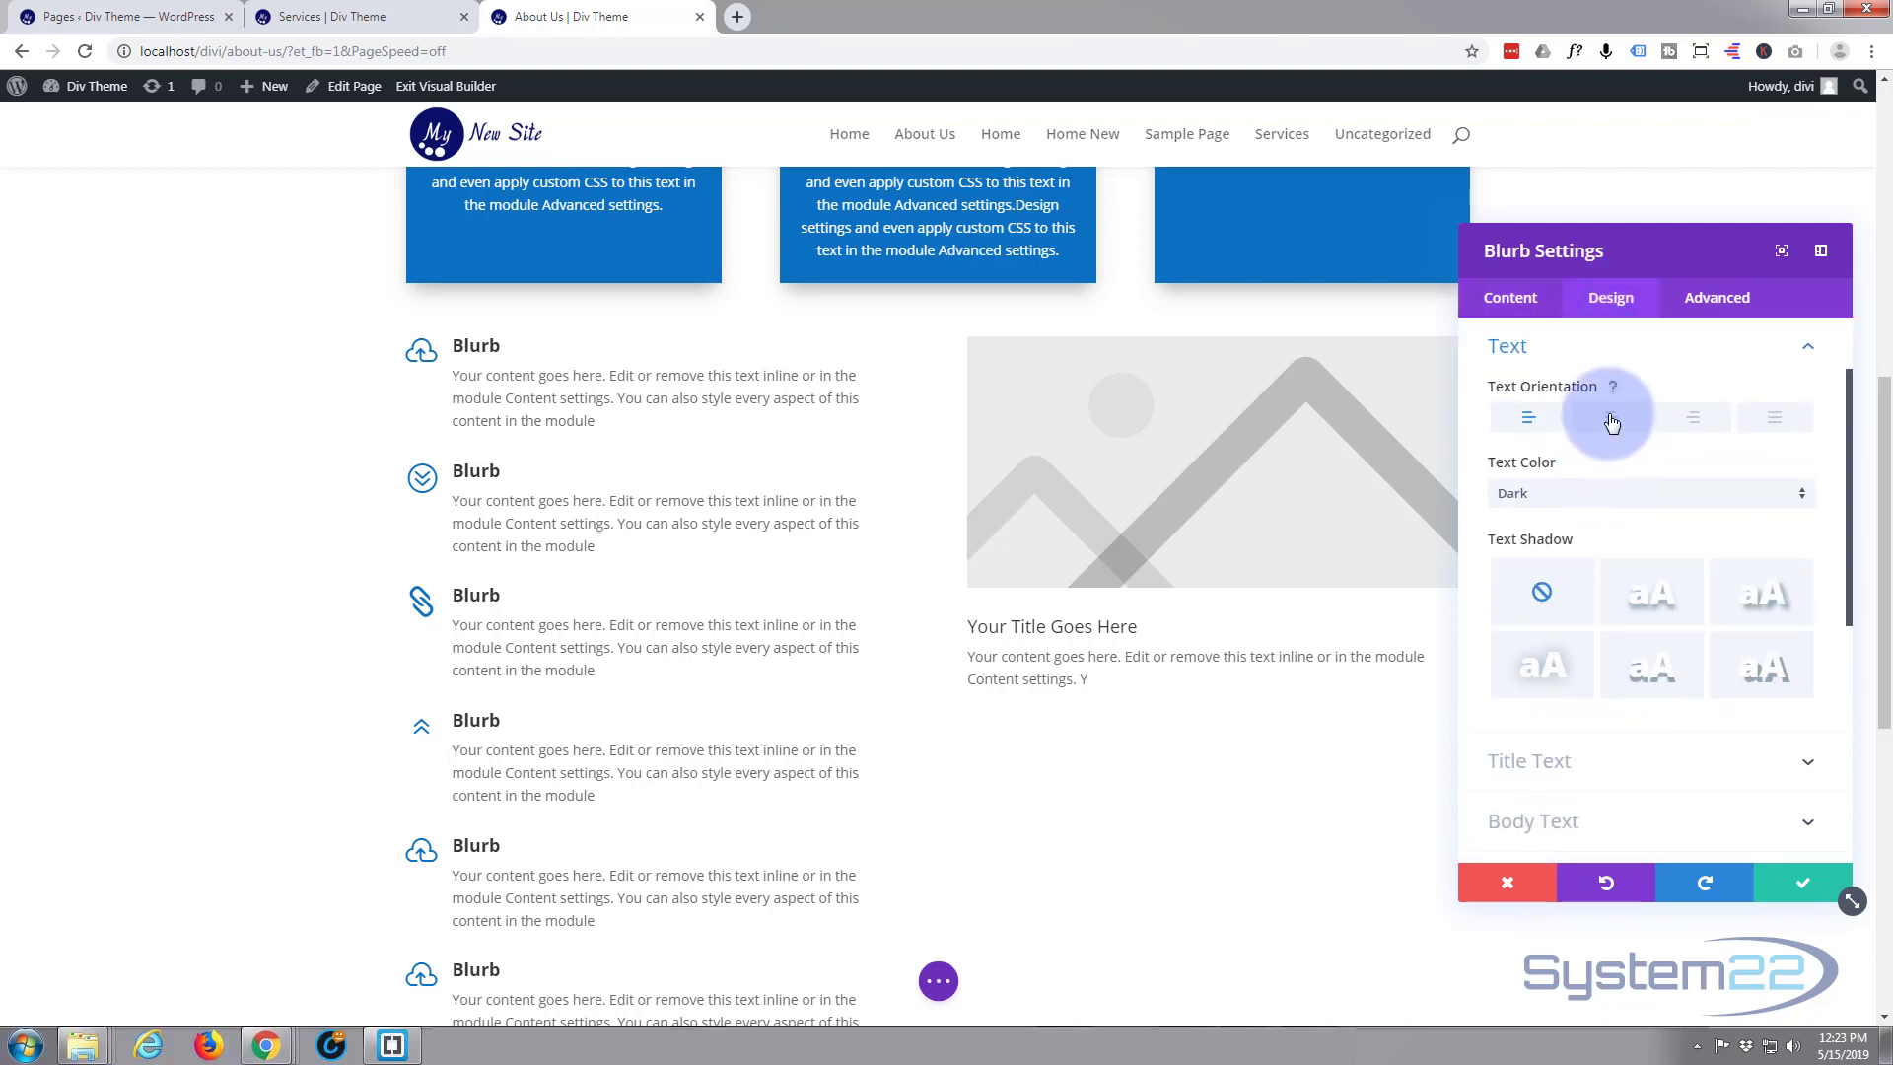
{"action": "left_click", "coordinate": [1611, 422]}
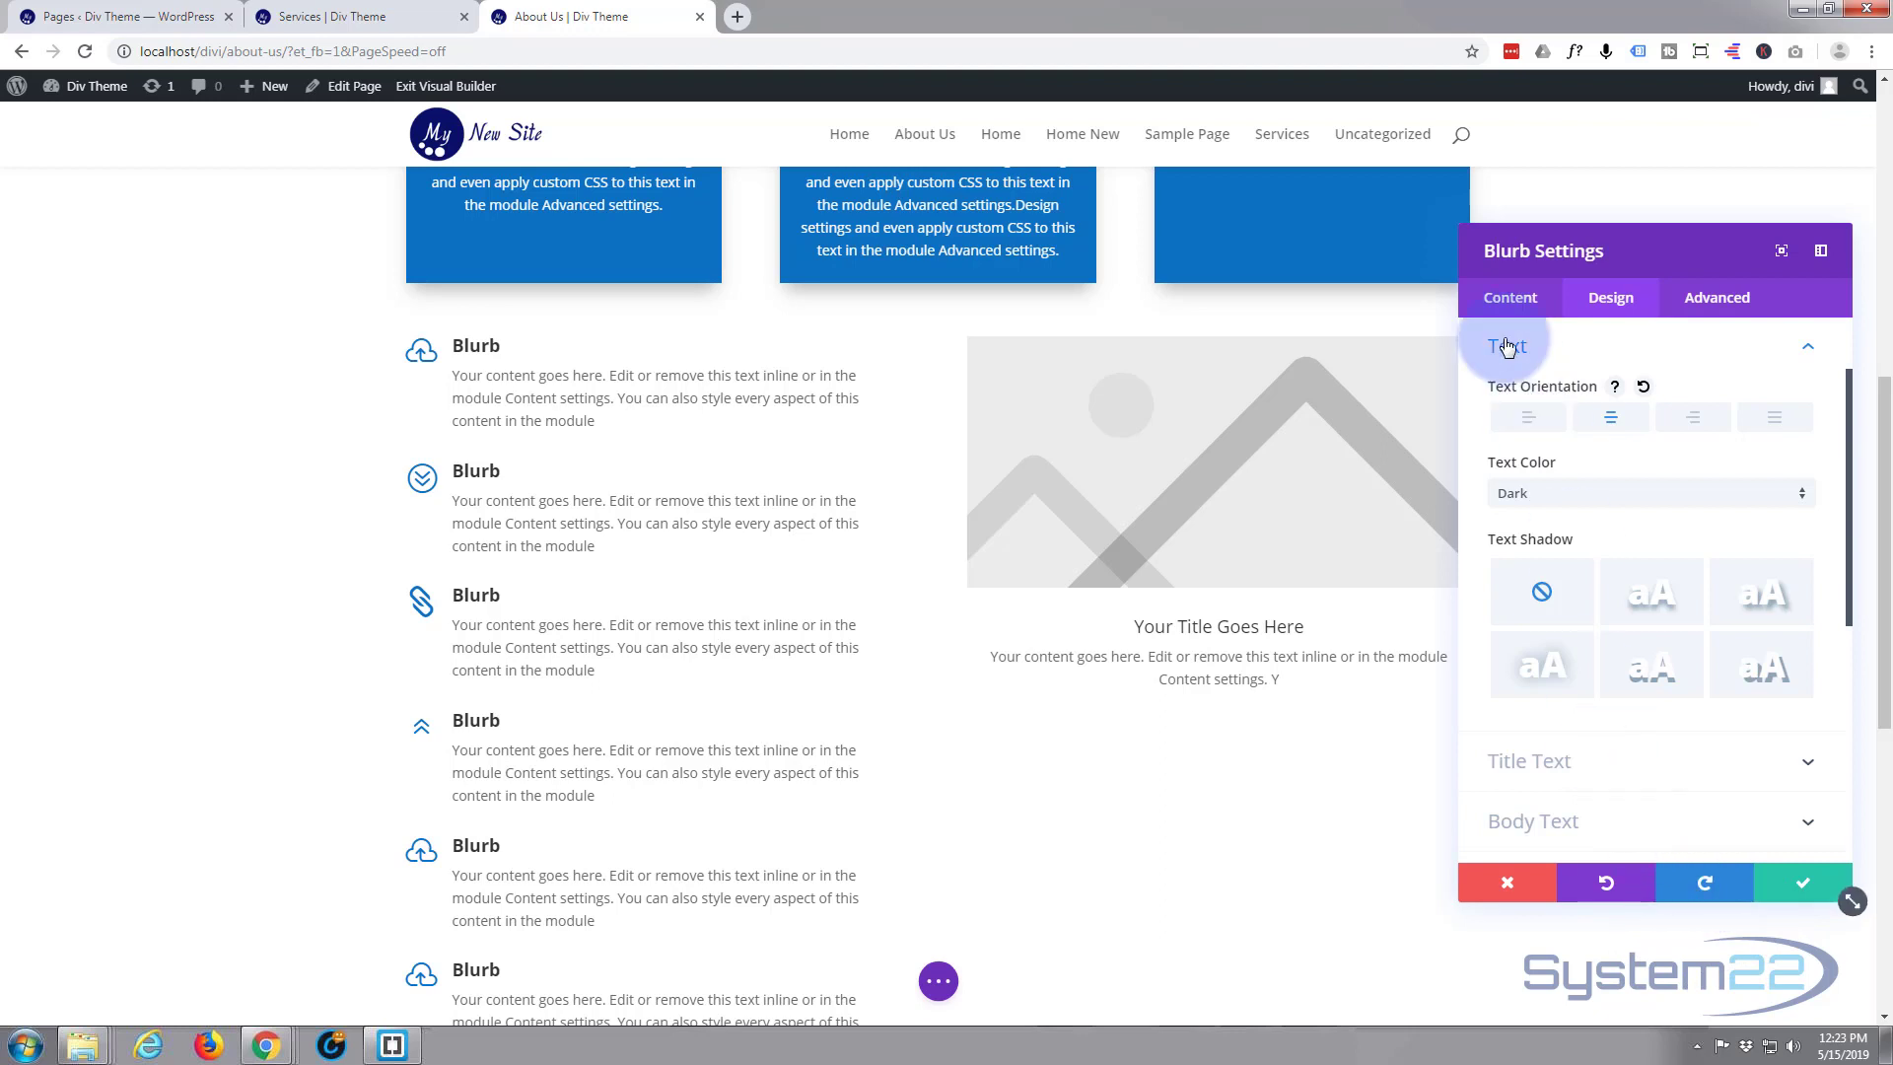
Replace the new blurb's placeholder image with the media library photo of the woman in the black knit hat
{"action": "left_click", "coordinate": [1506, 307]}
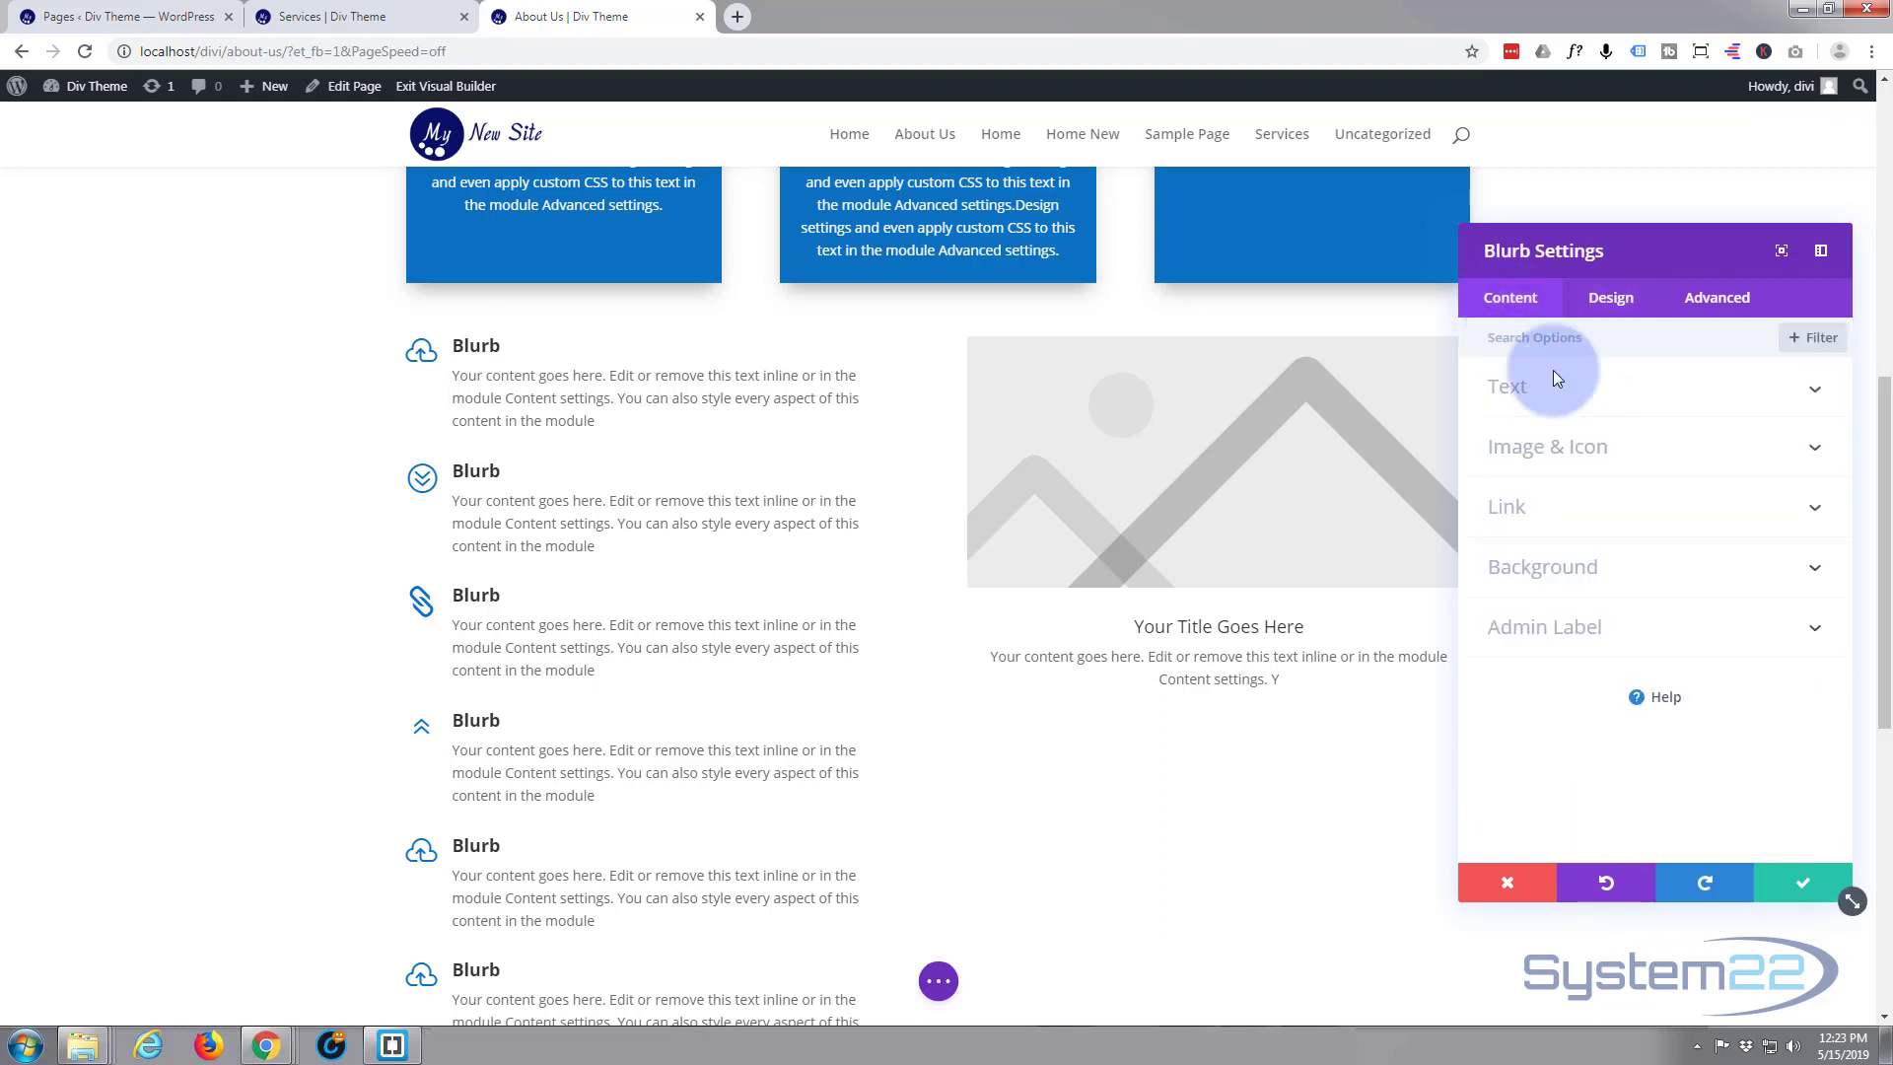
{"action": "left_click", "coordinate": [1563, 446]}
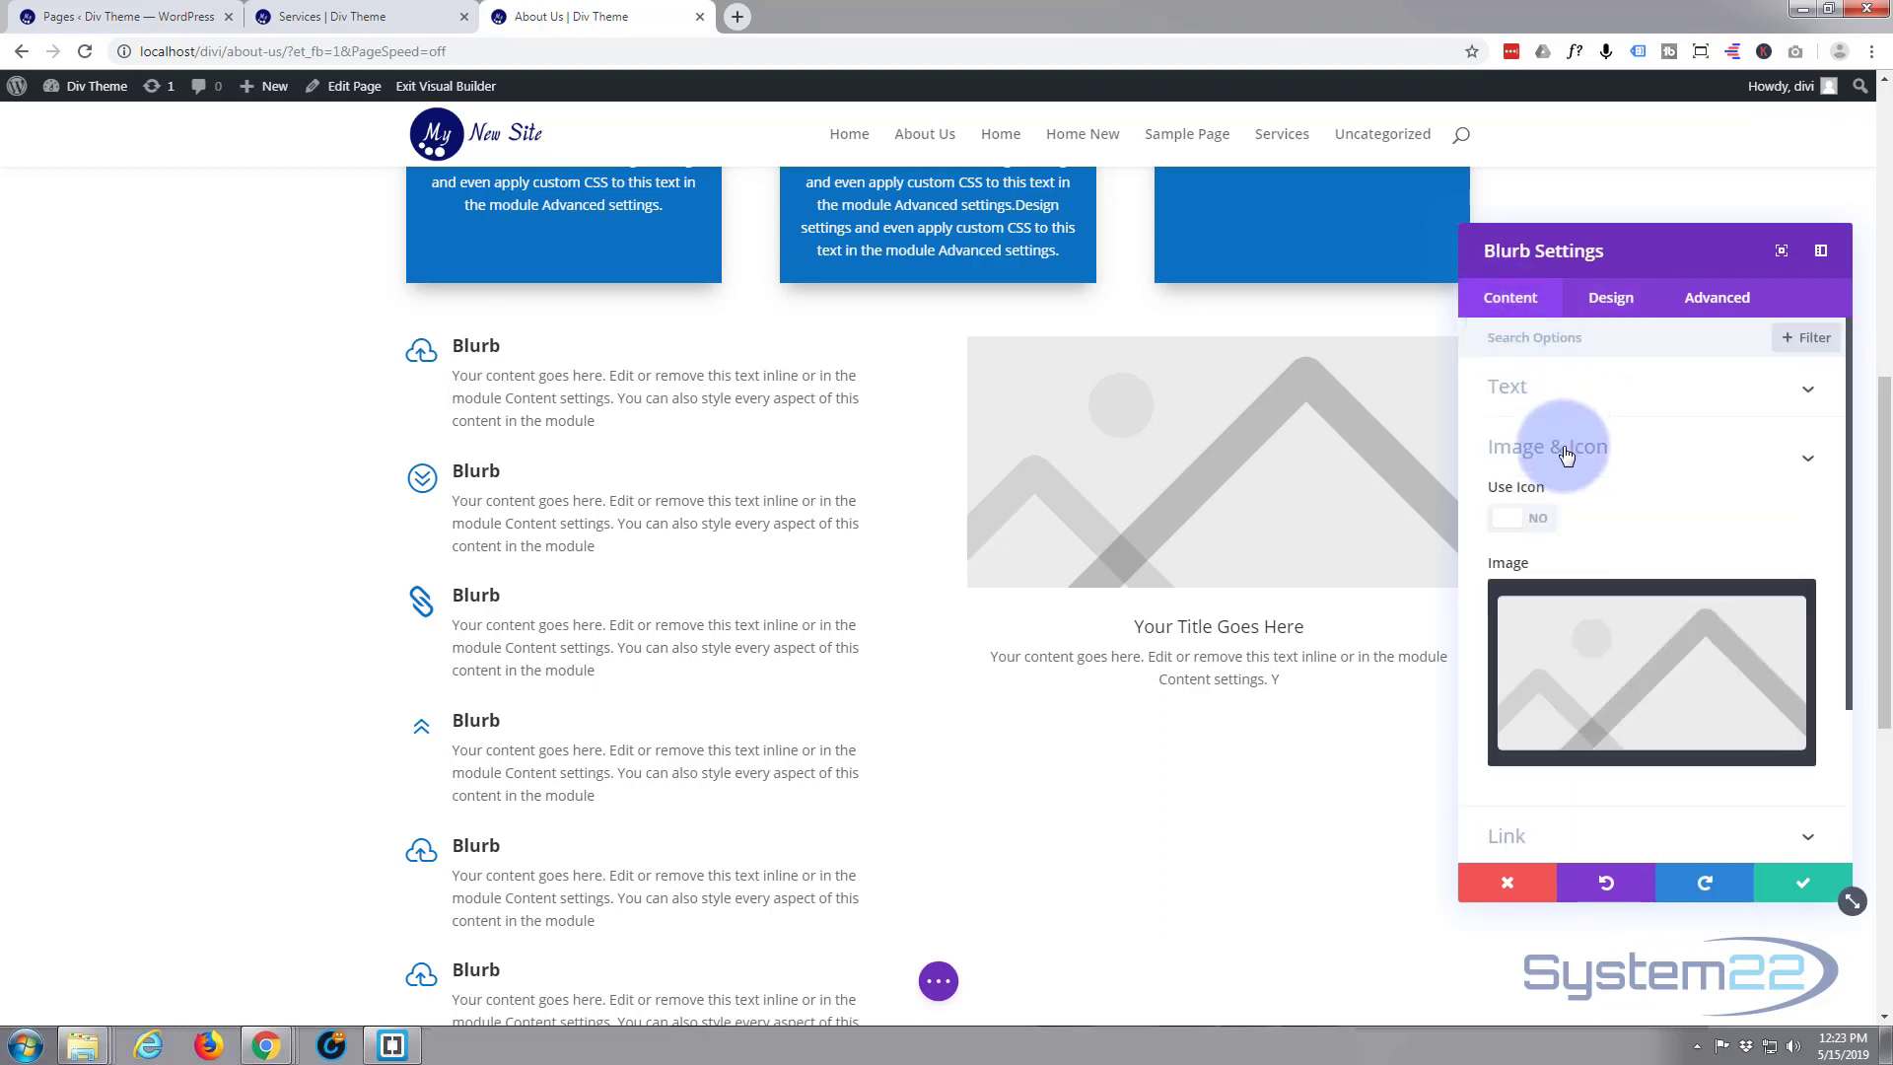
{"action": "left_click", "coordinate": [1630, 616]}
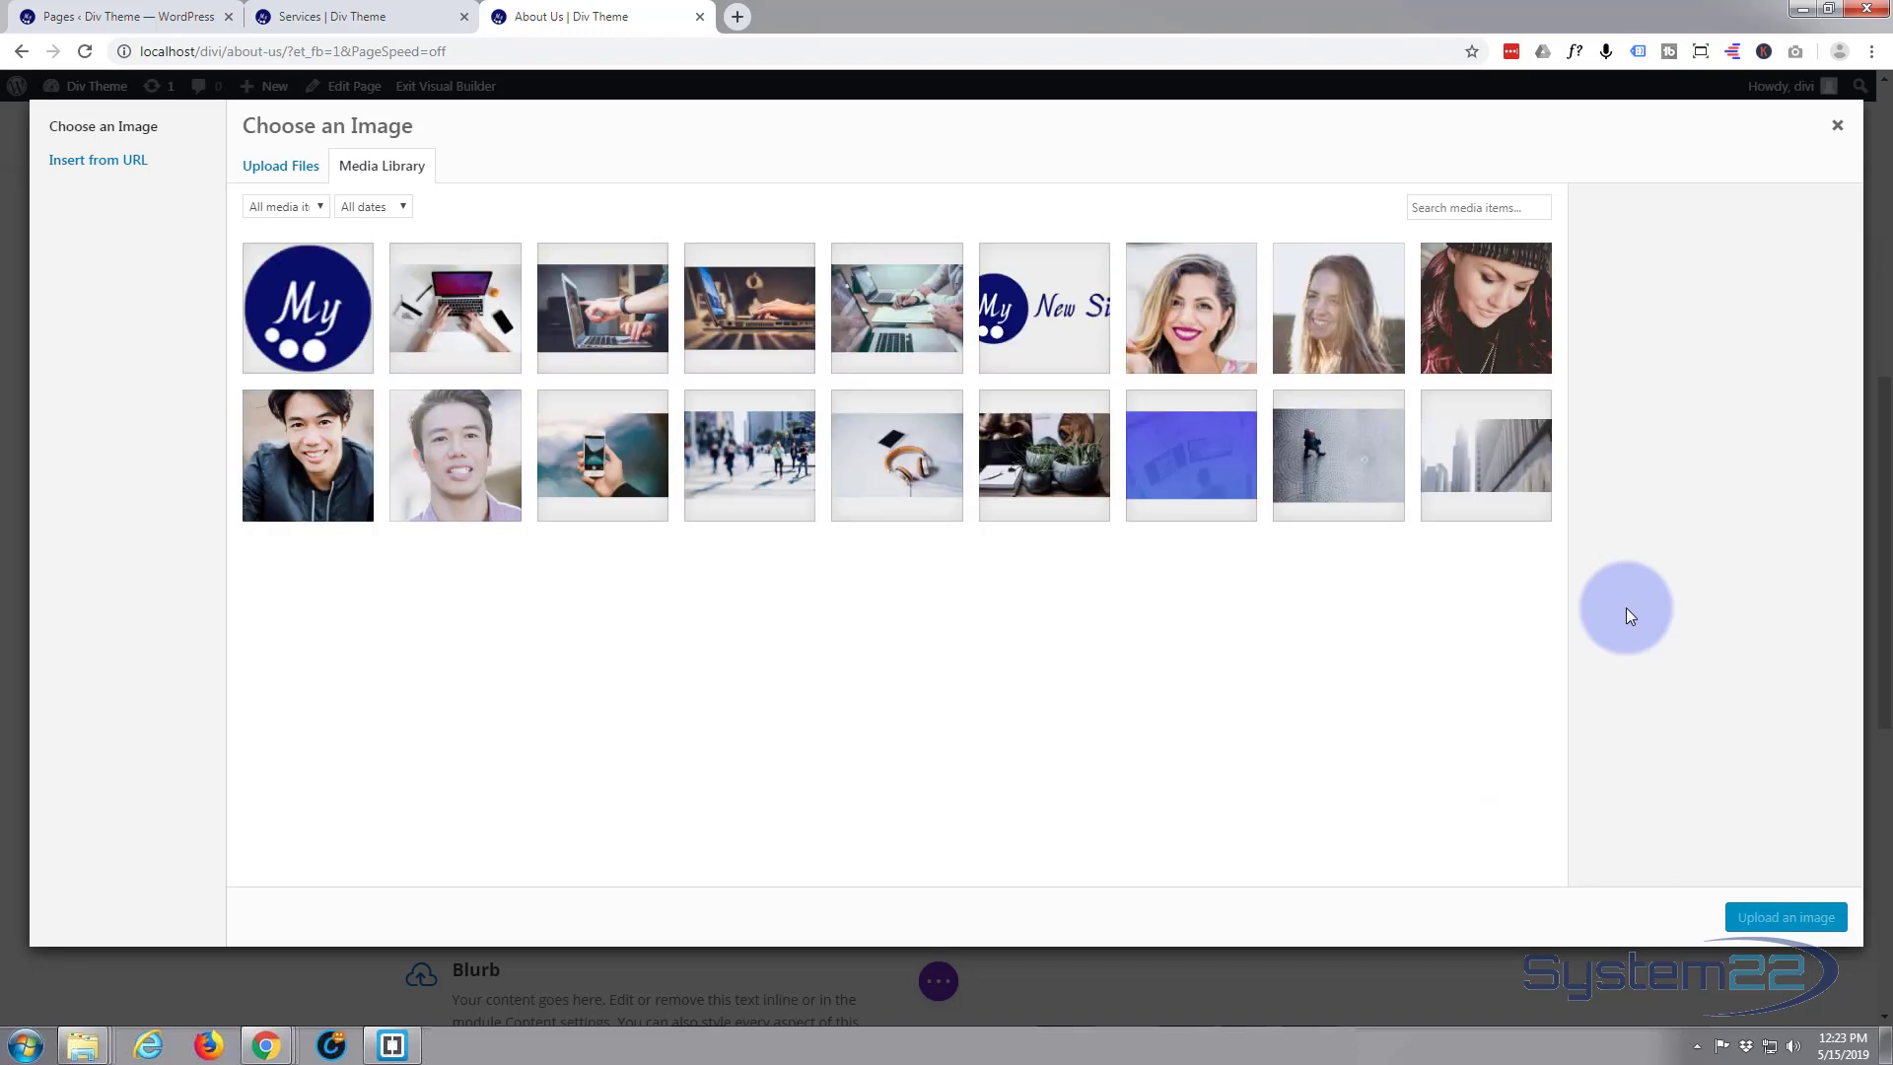
{"action": "left_click", "coordinate": [1515, 347]}
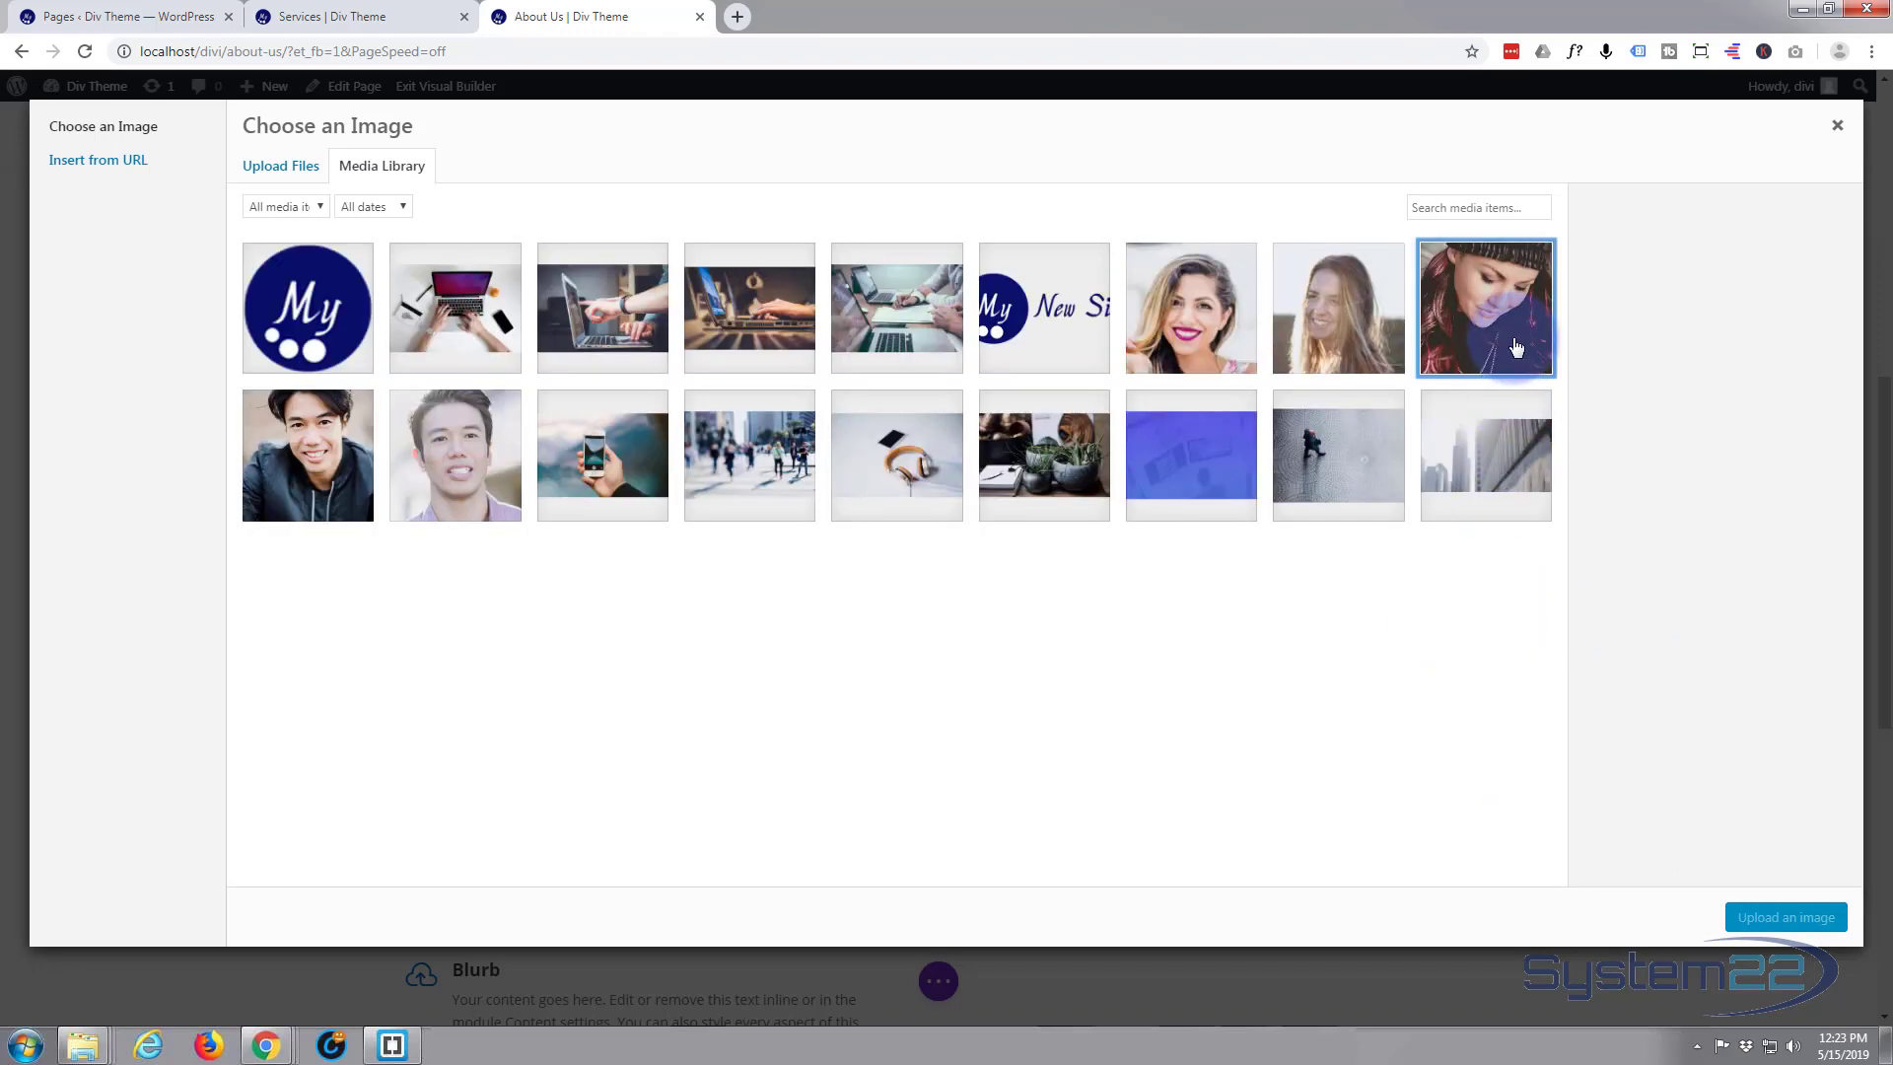
{"action": "left_click", "coordinate": [1786, 919]}
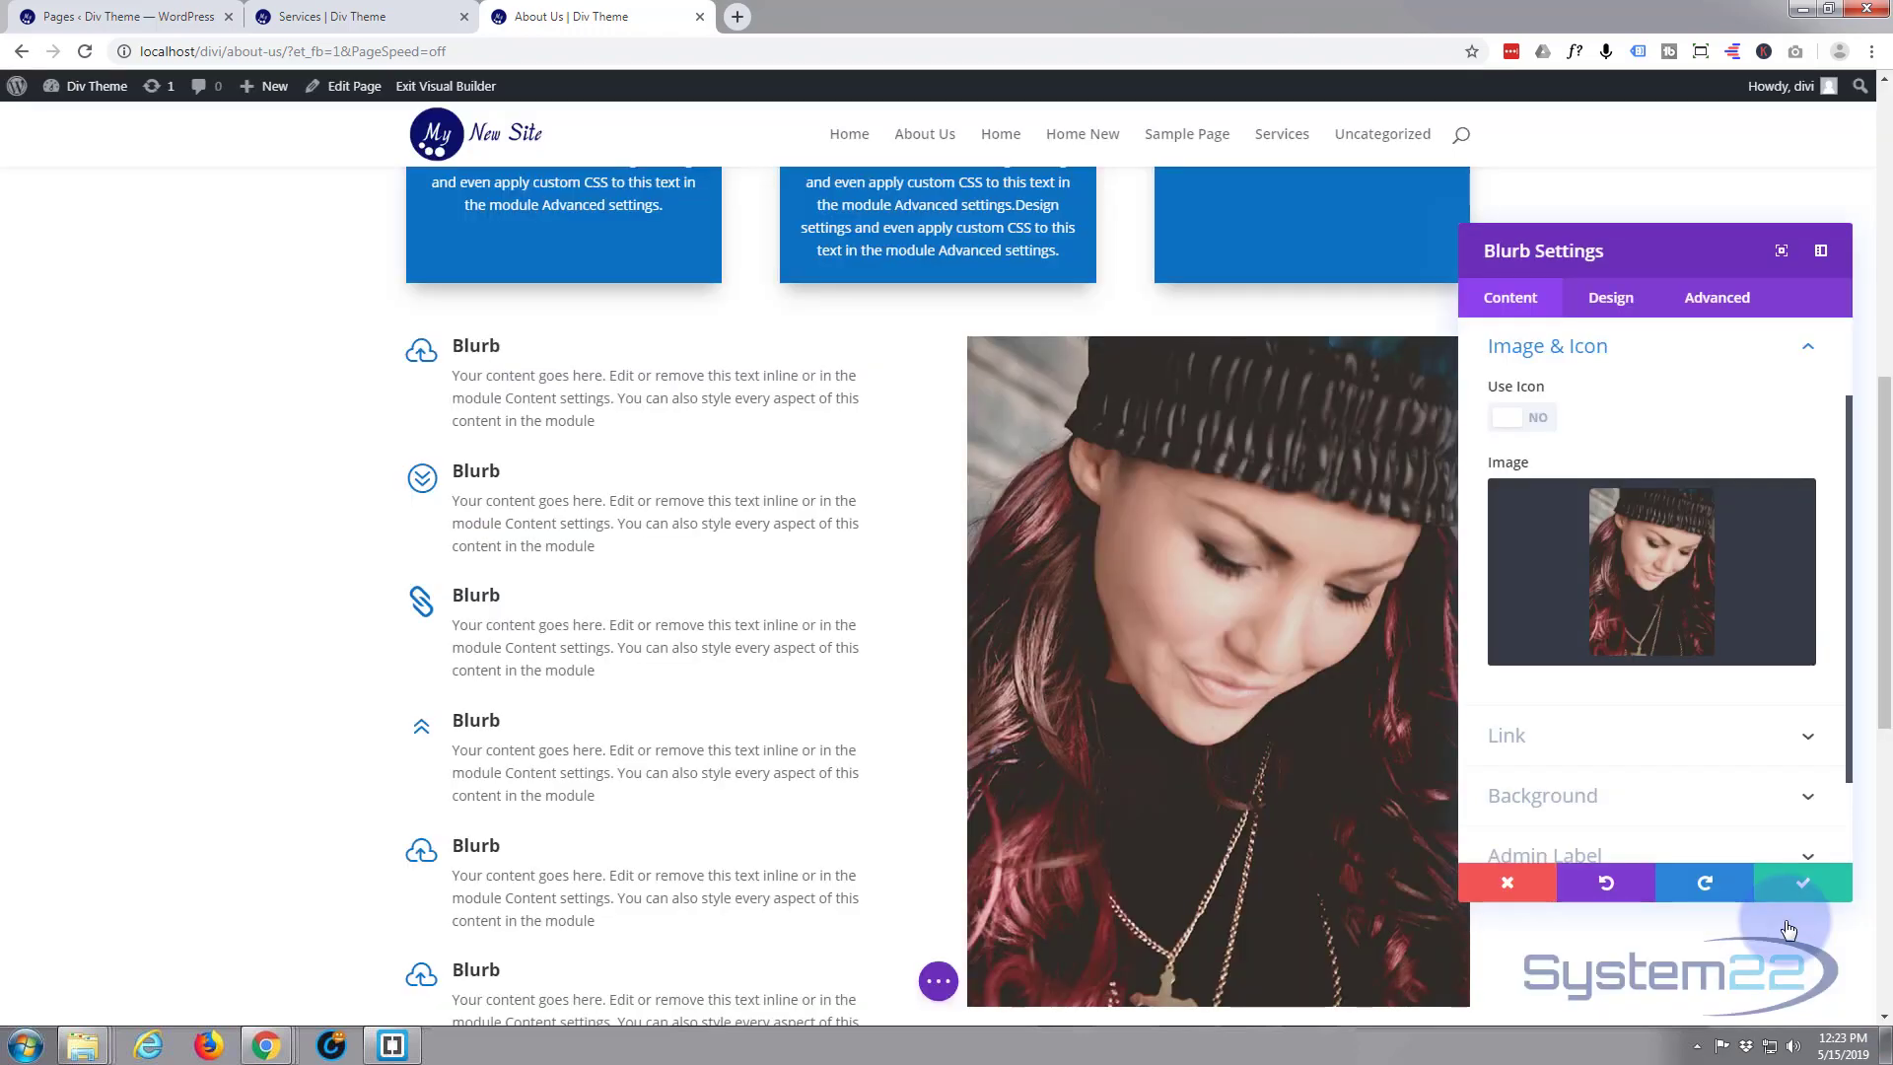
Check the image blurb's layout and its link options, and save the blurb settings
{"action": "scroll", "coordinate": [1765, 523], "scroll_direction": "down", "scroll_amount": 1}
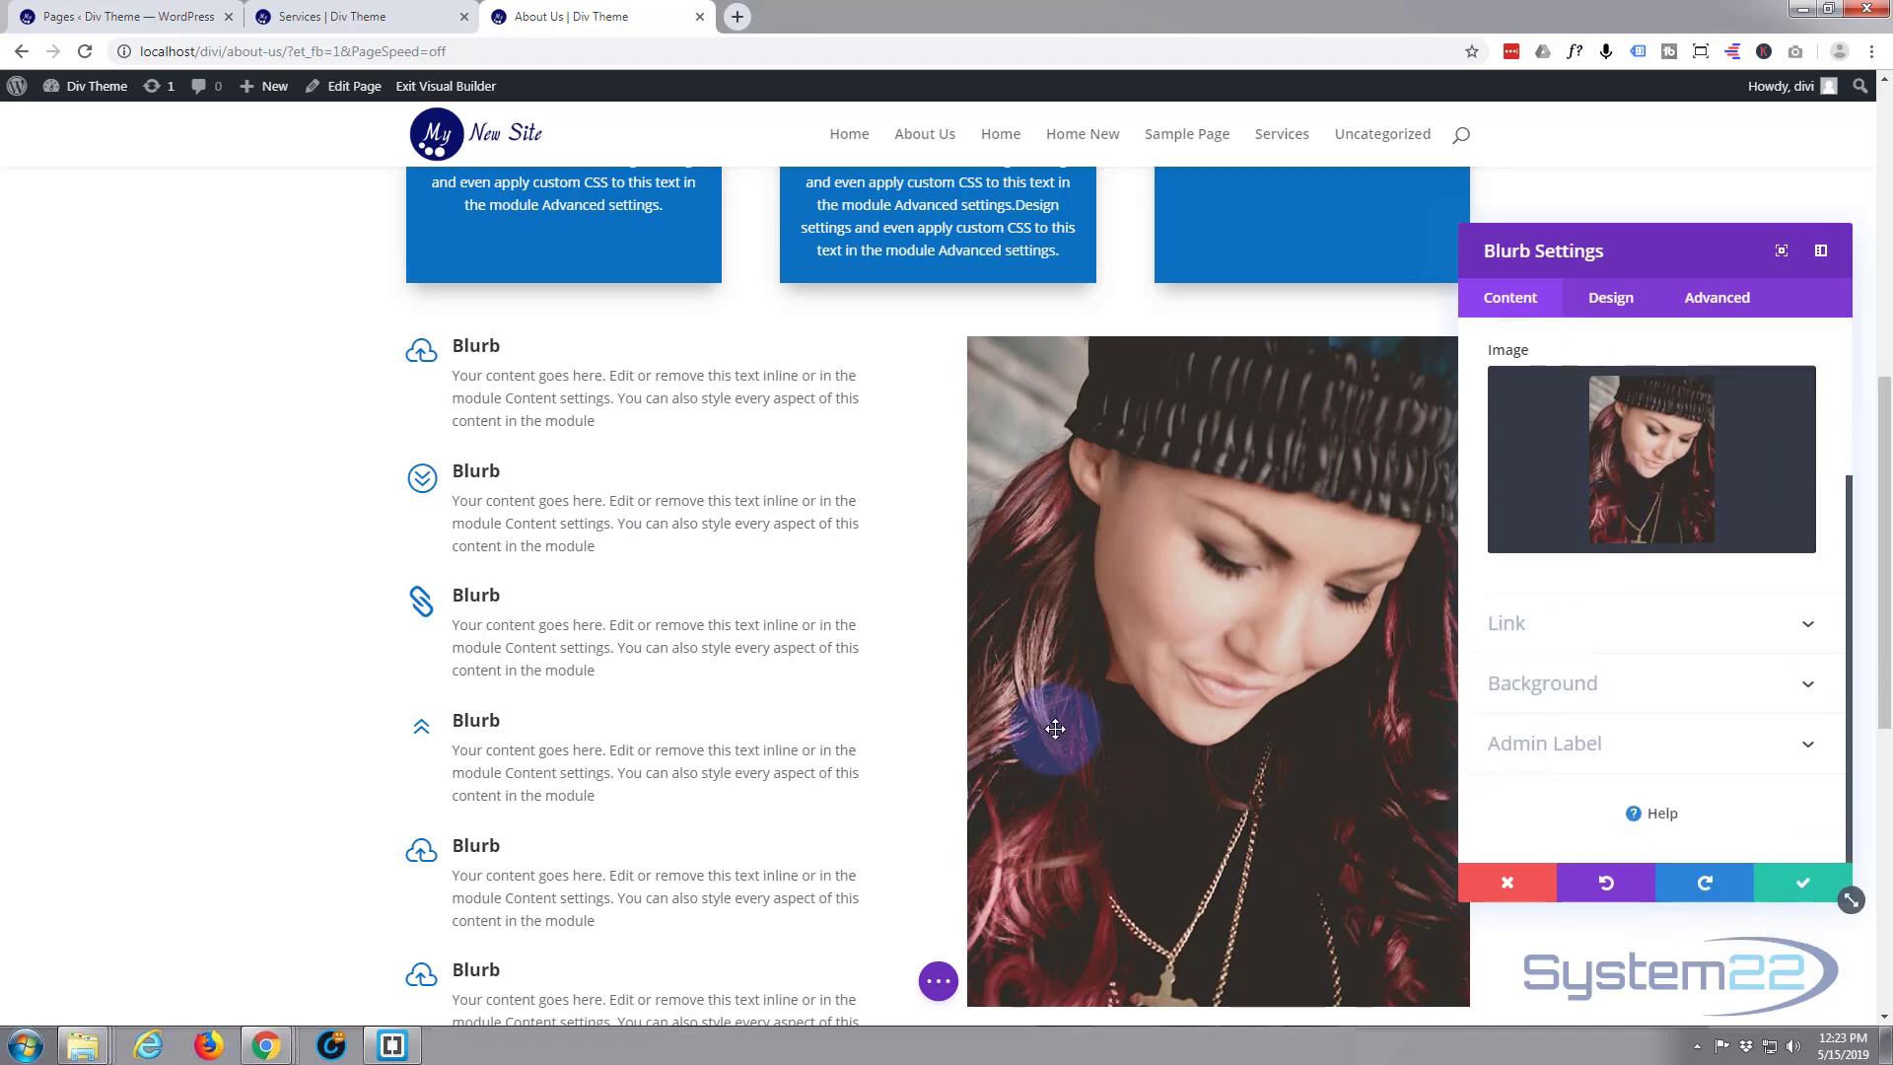
{"action": "scroll", "coordinate": [1055, 728], "scroll_direction": "down", "scroll_amount": 4}
{"action": "scroll", "coordinate": [1066, 728], "scroll_direction": "up", "scroll_amount": 2}
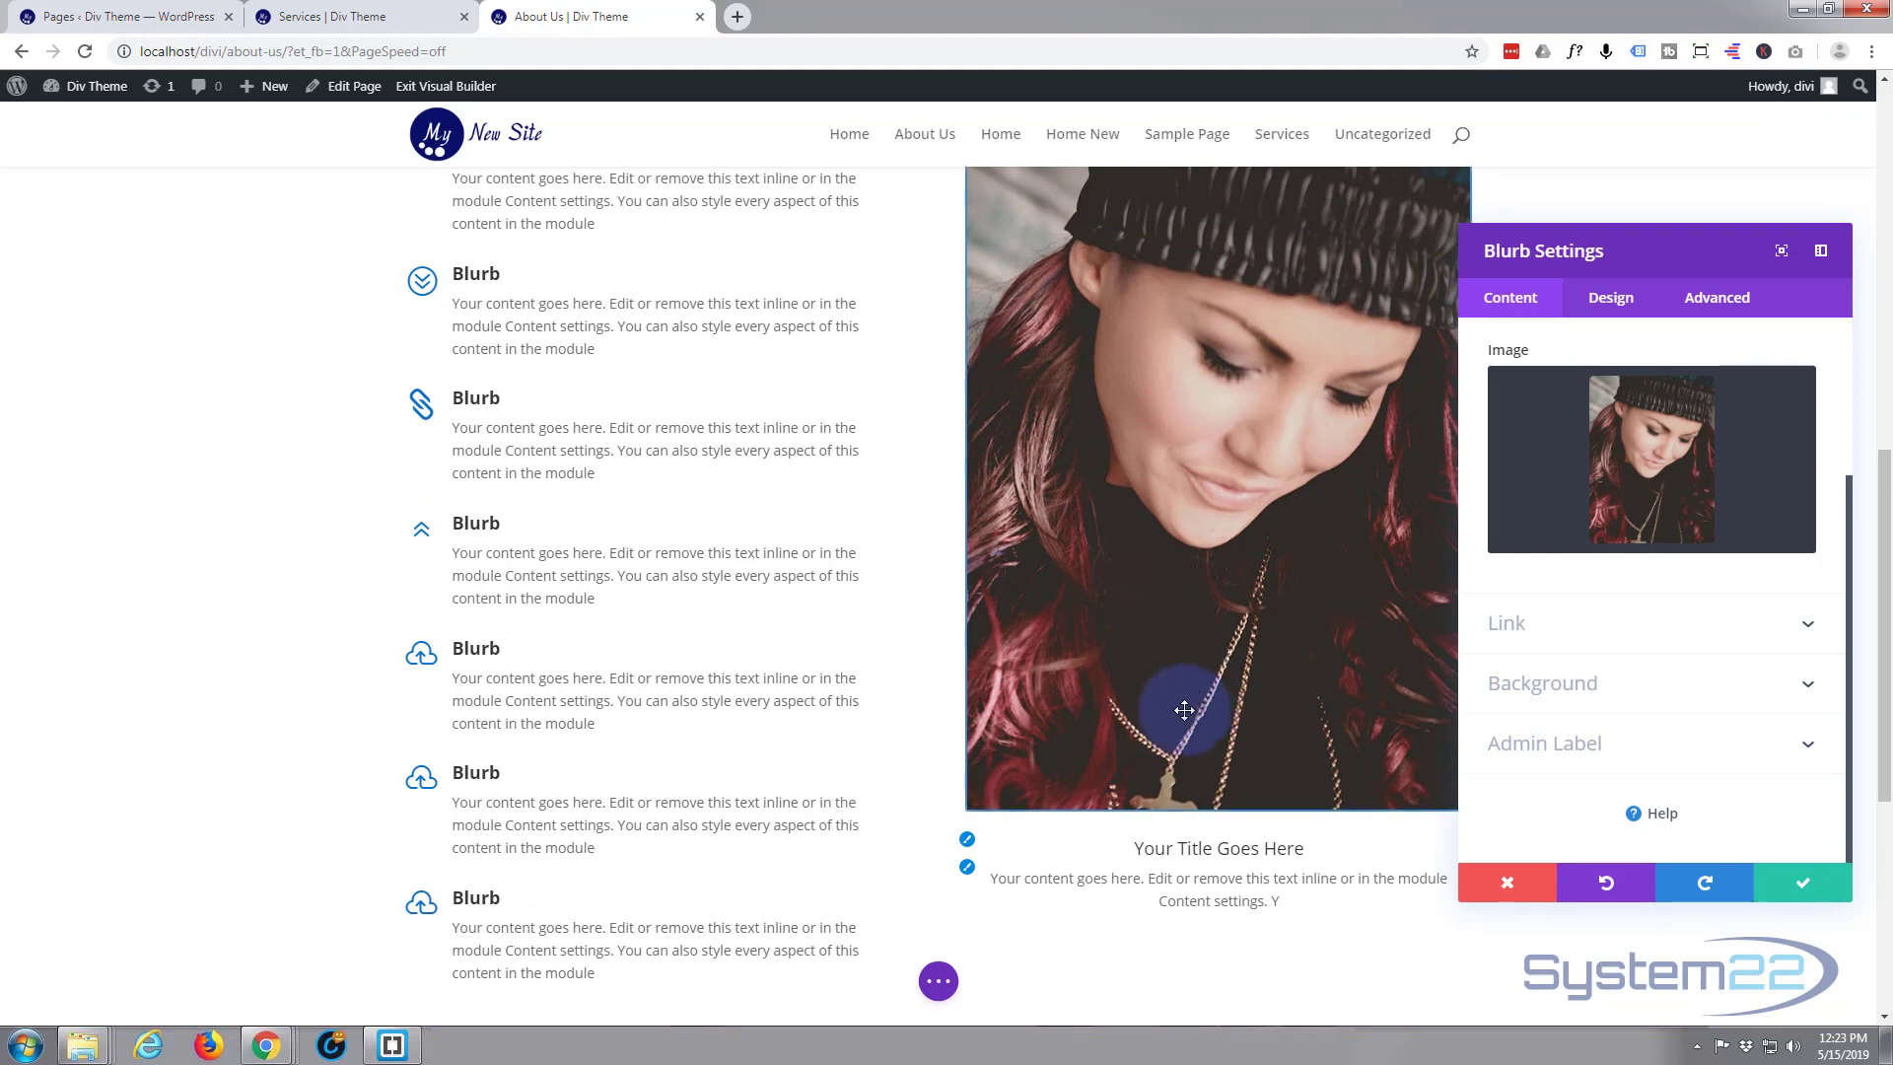
{"action": "scroll", "coordinate": [1104, 741], "scroll_direction": "up", "scroll_amount": 2}
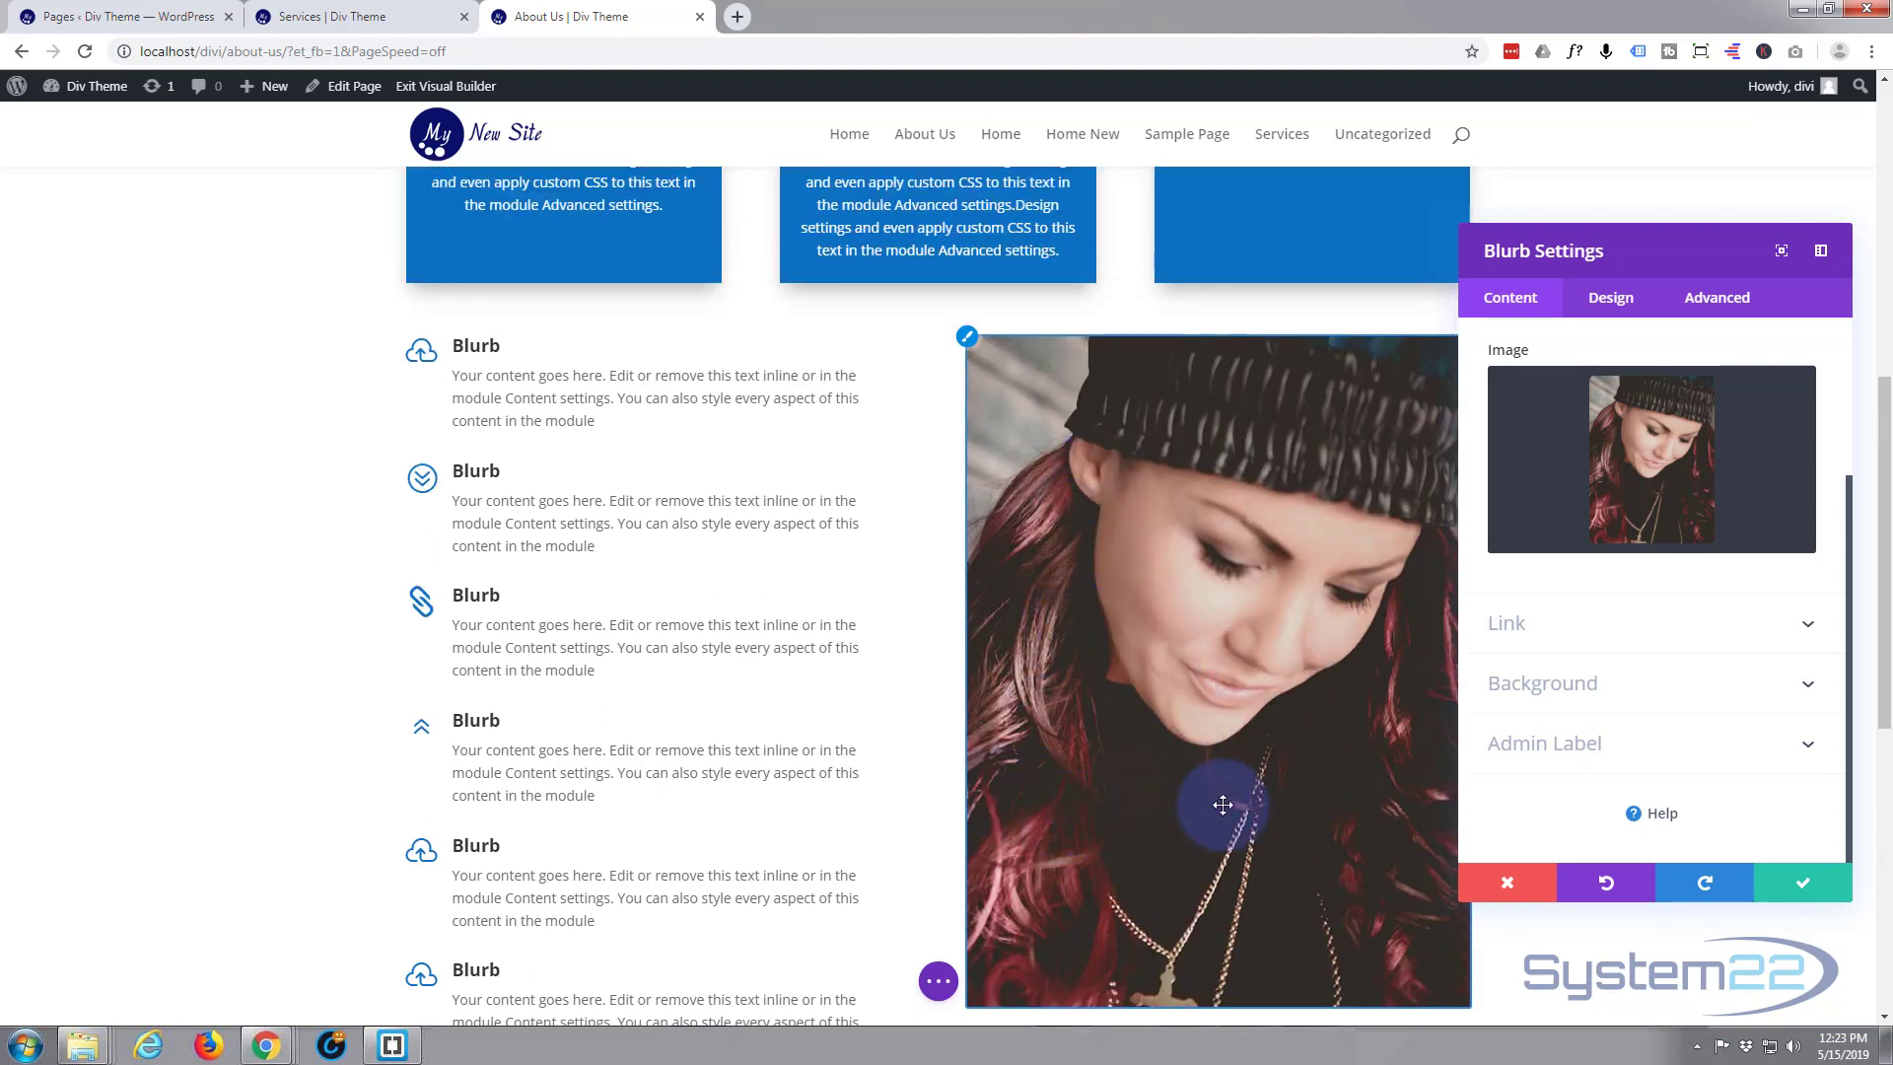
{"action": "scroll", "coordinate": [1225, 805], "scroll_direction": "down", "scroll_amount": 3}
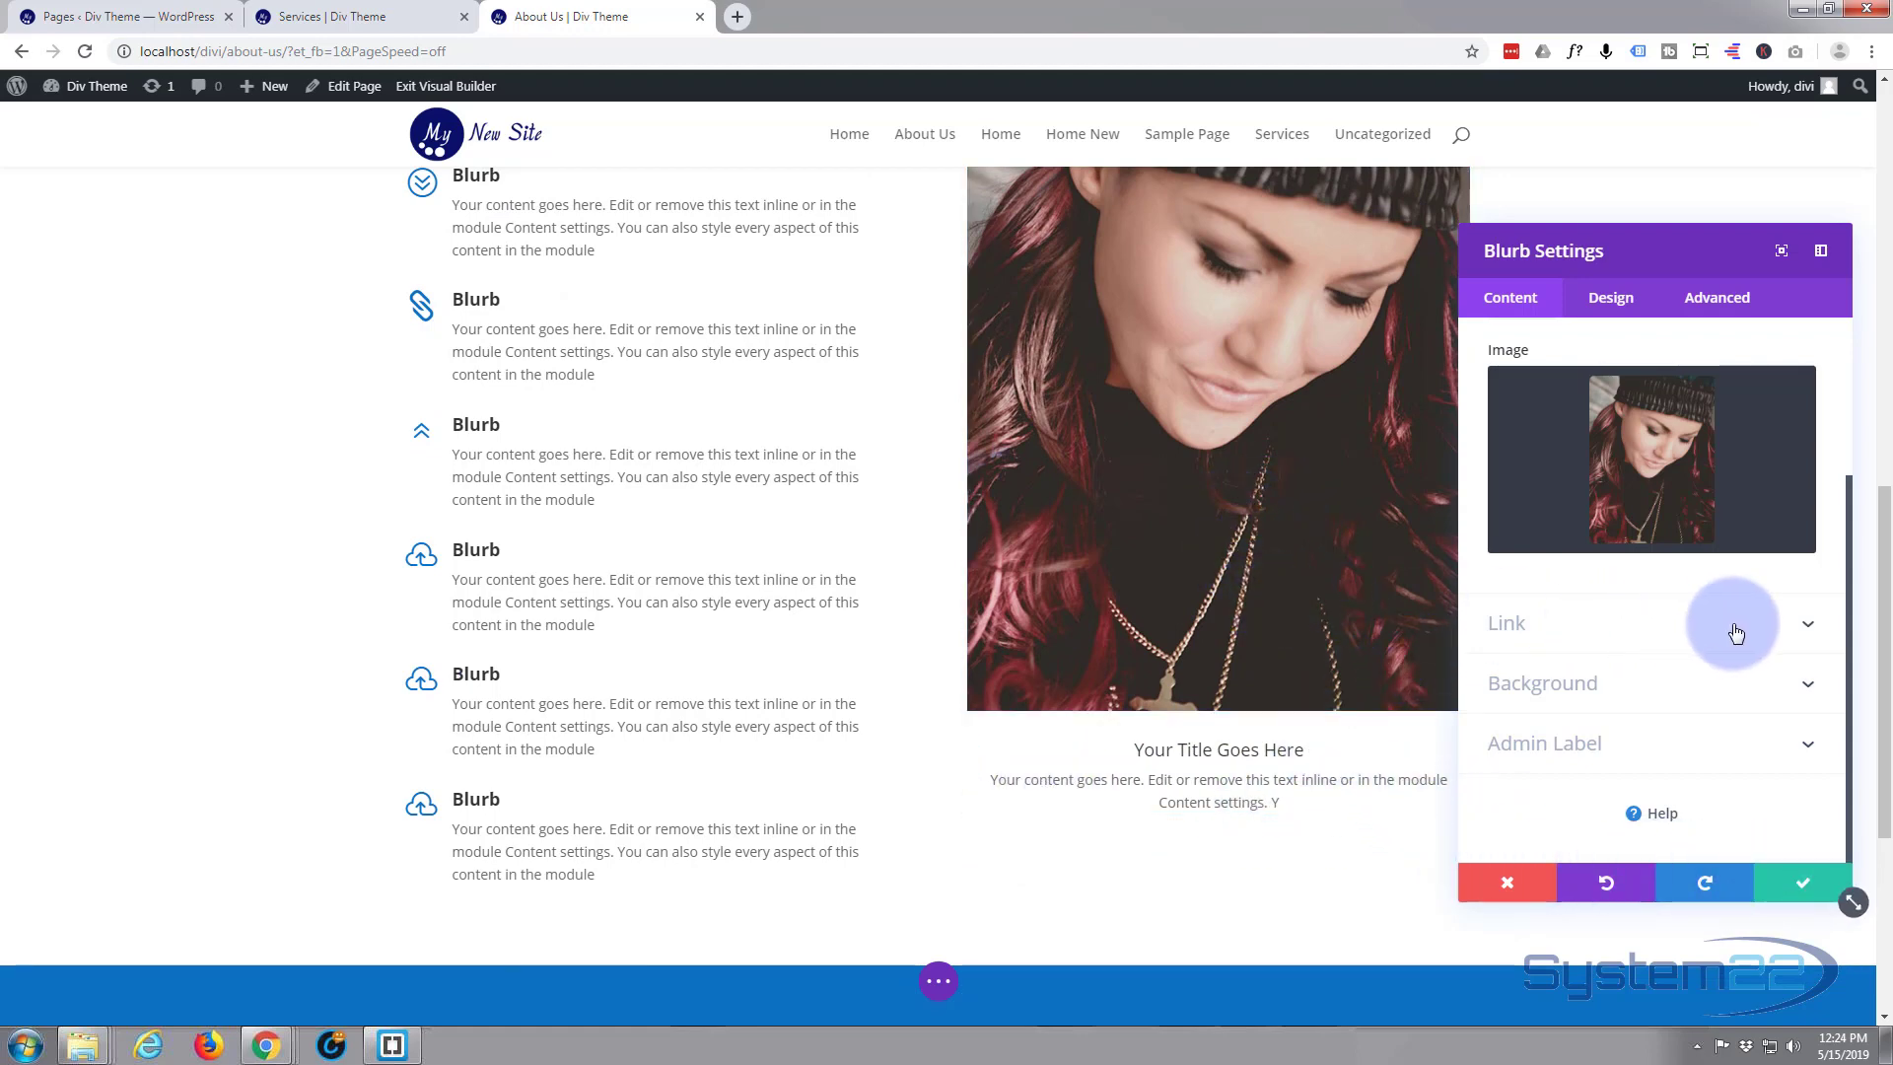
{"action": "left_click", "coordinate": [1769, 635]}
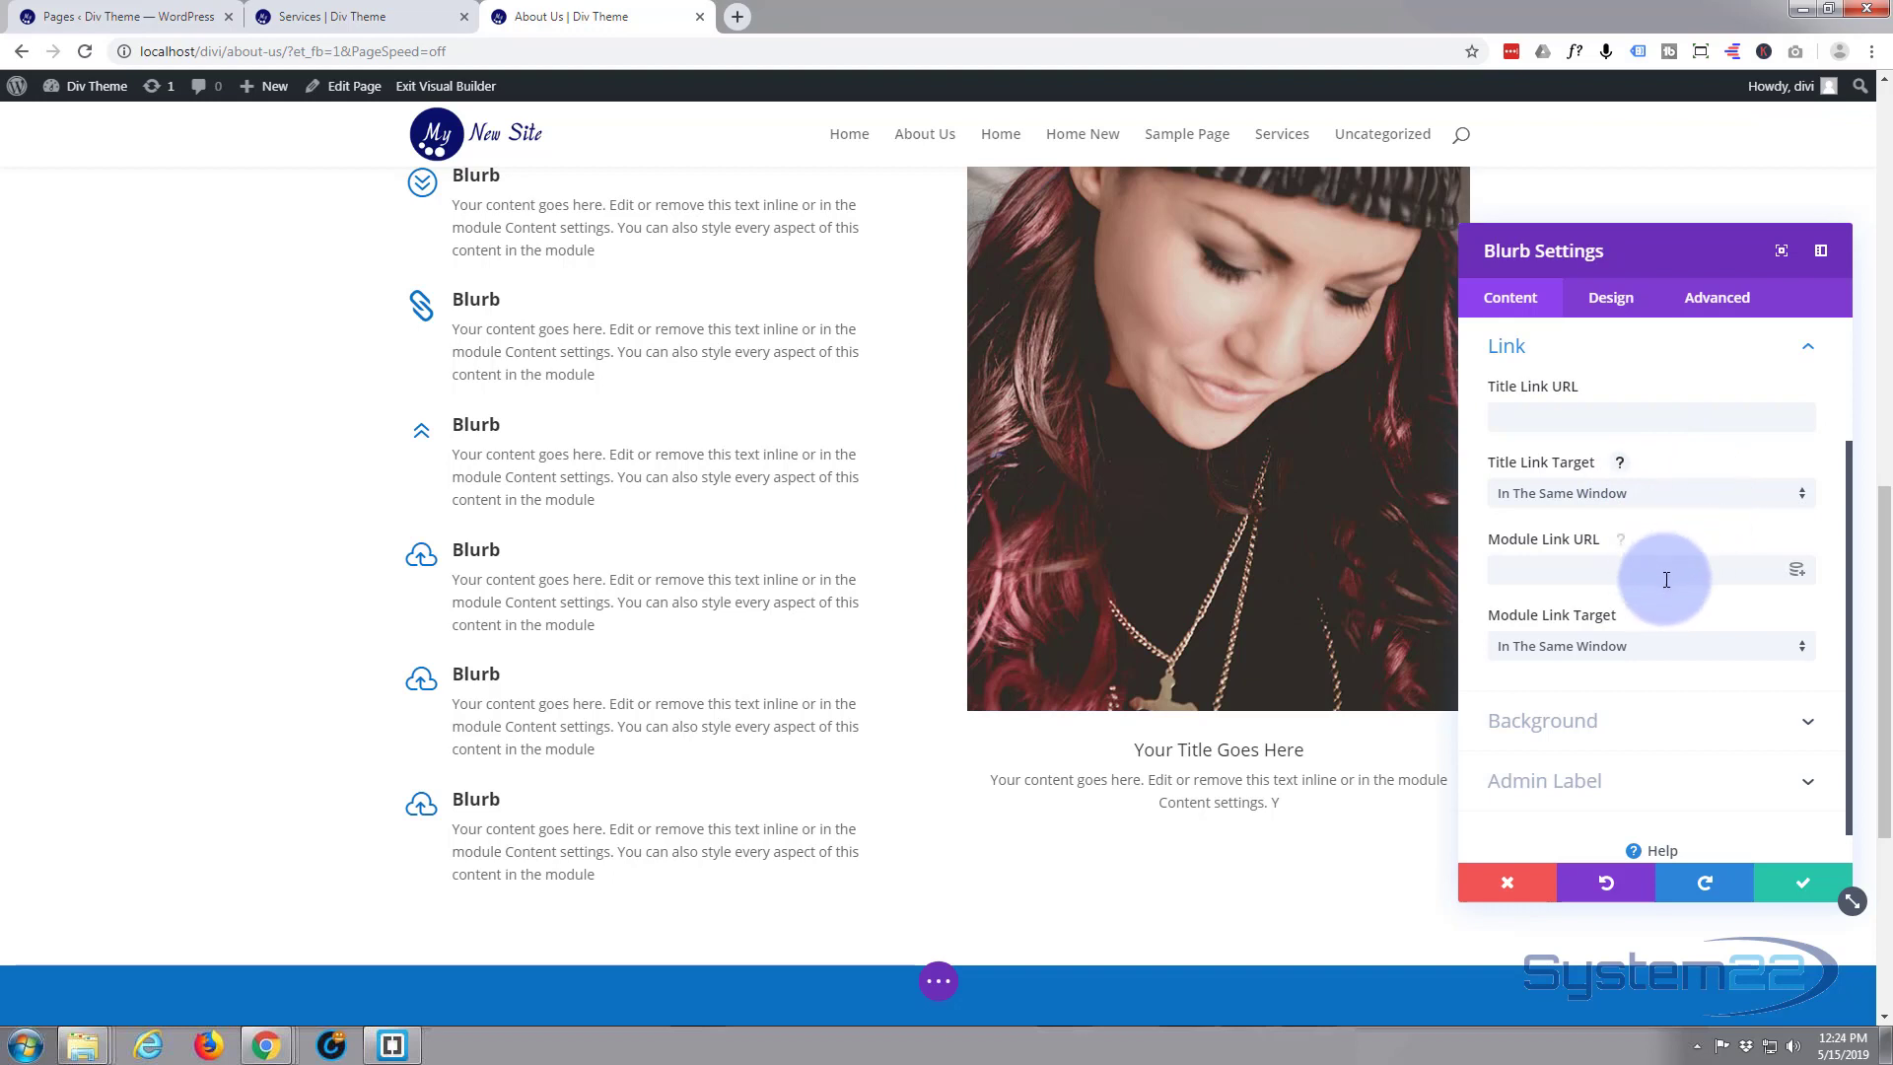
{"action": "left_click", "coordinate": [1565, 587]}
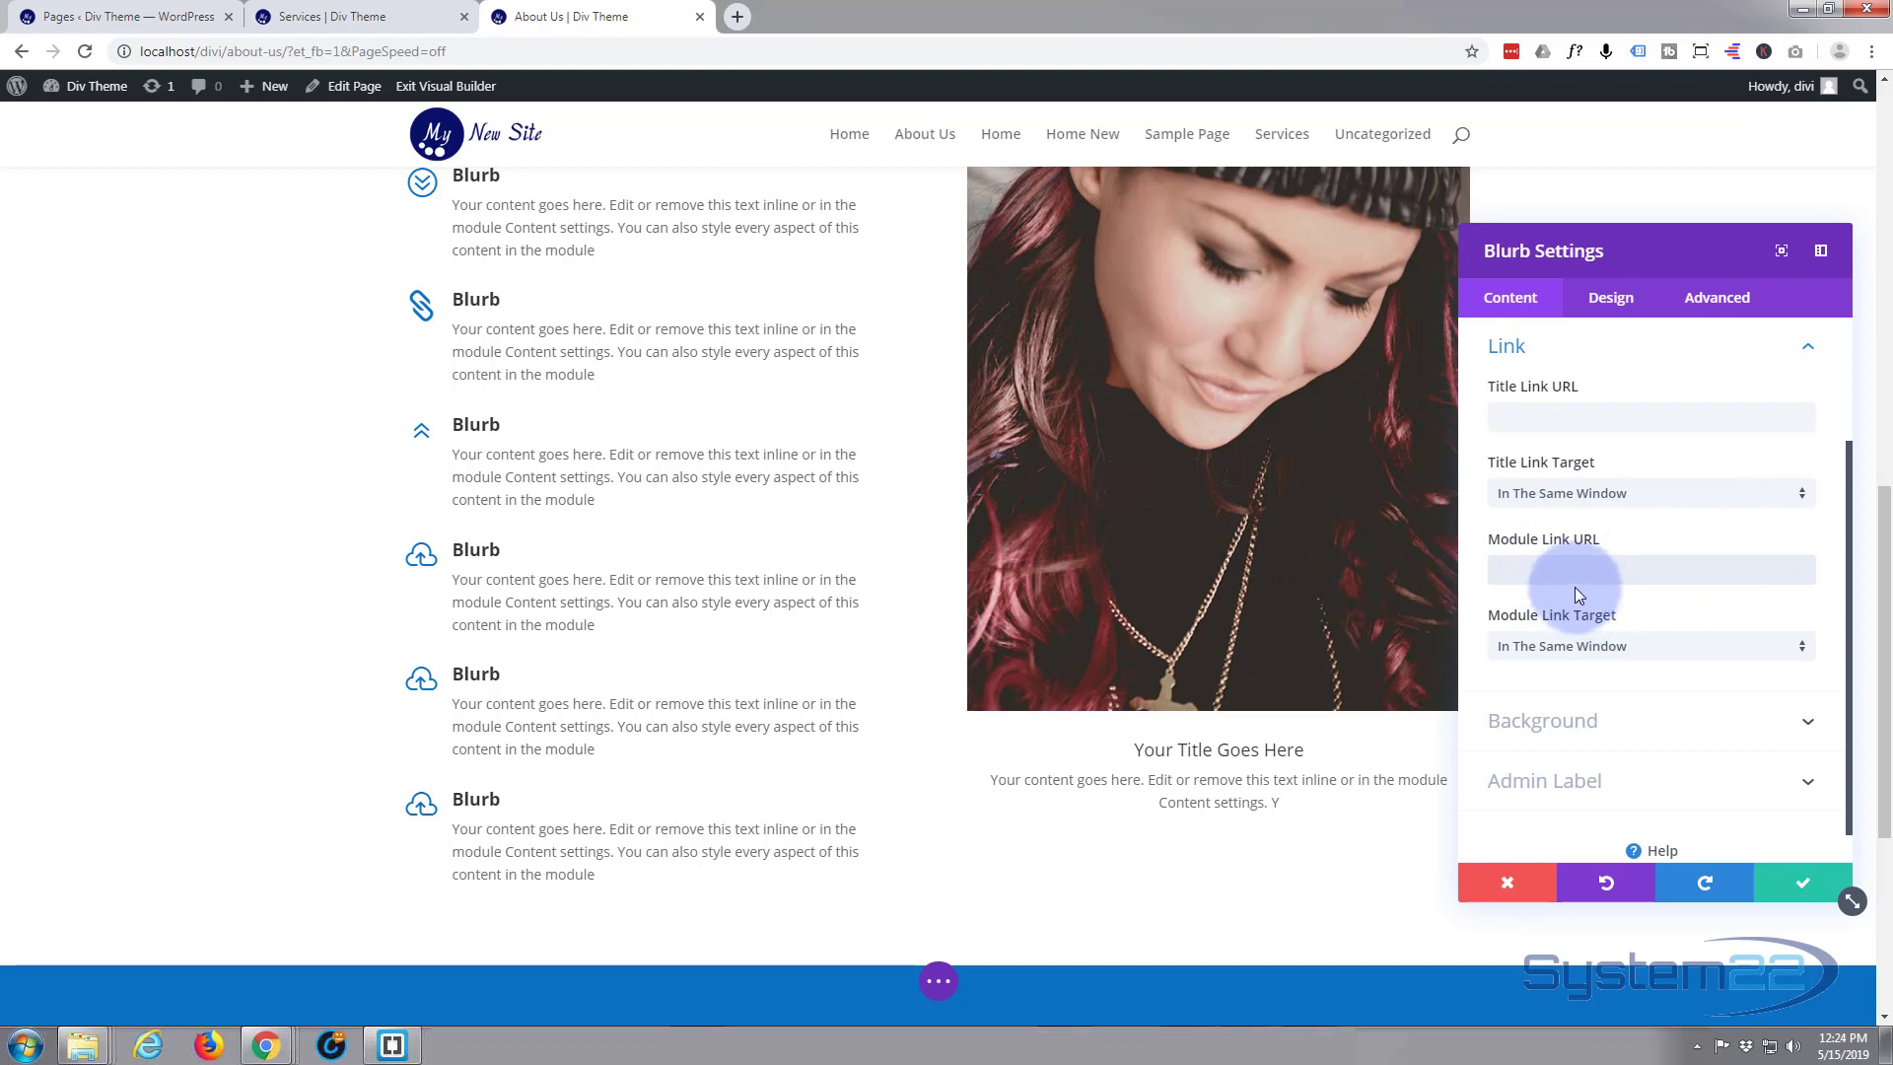
{"action": "left_click", "coordinate": [1793, 891]}
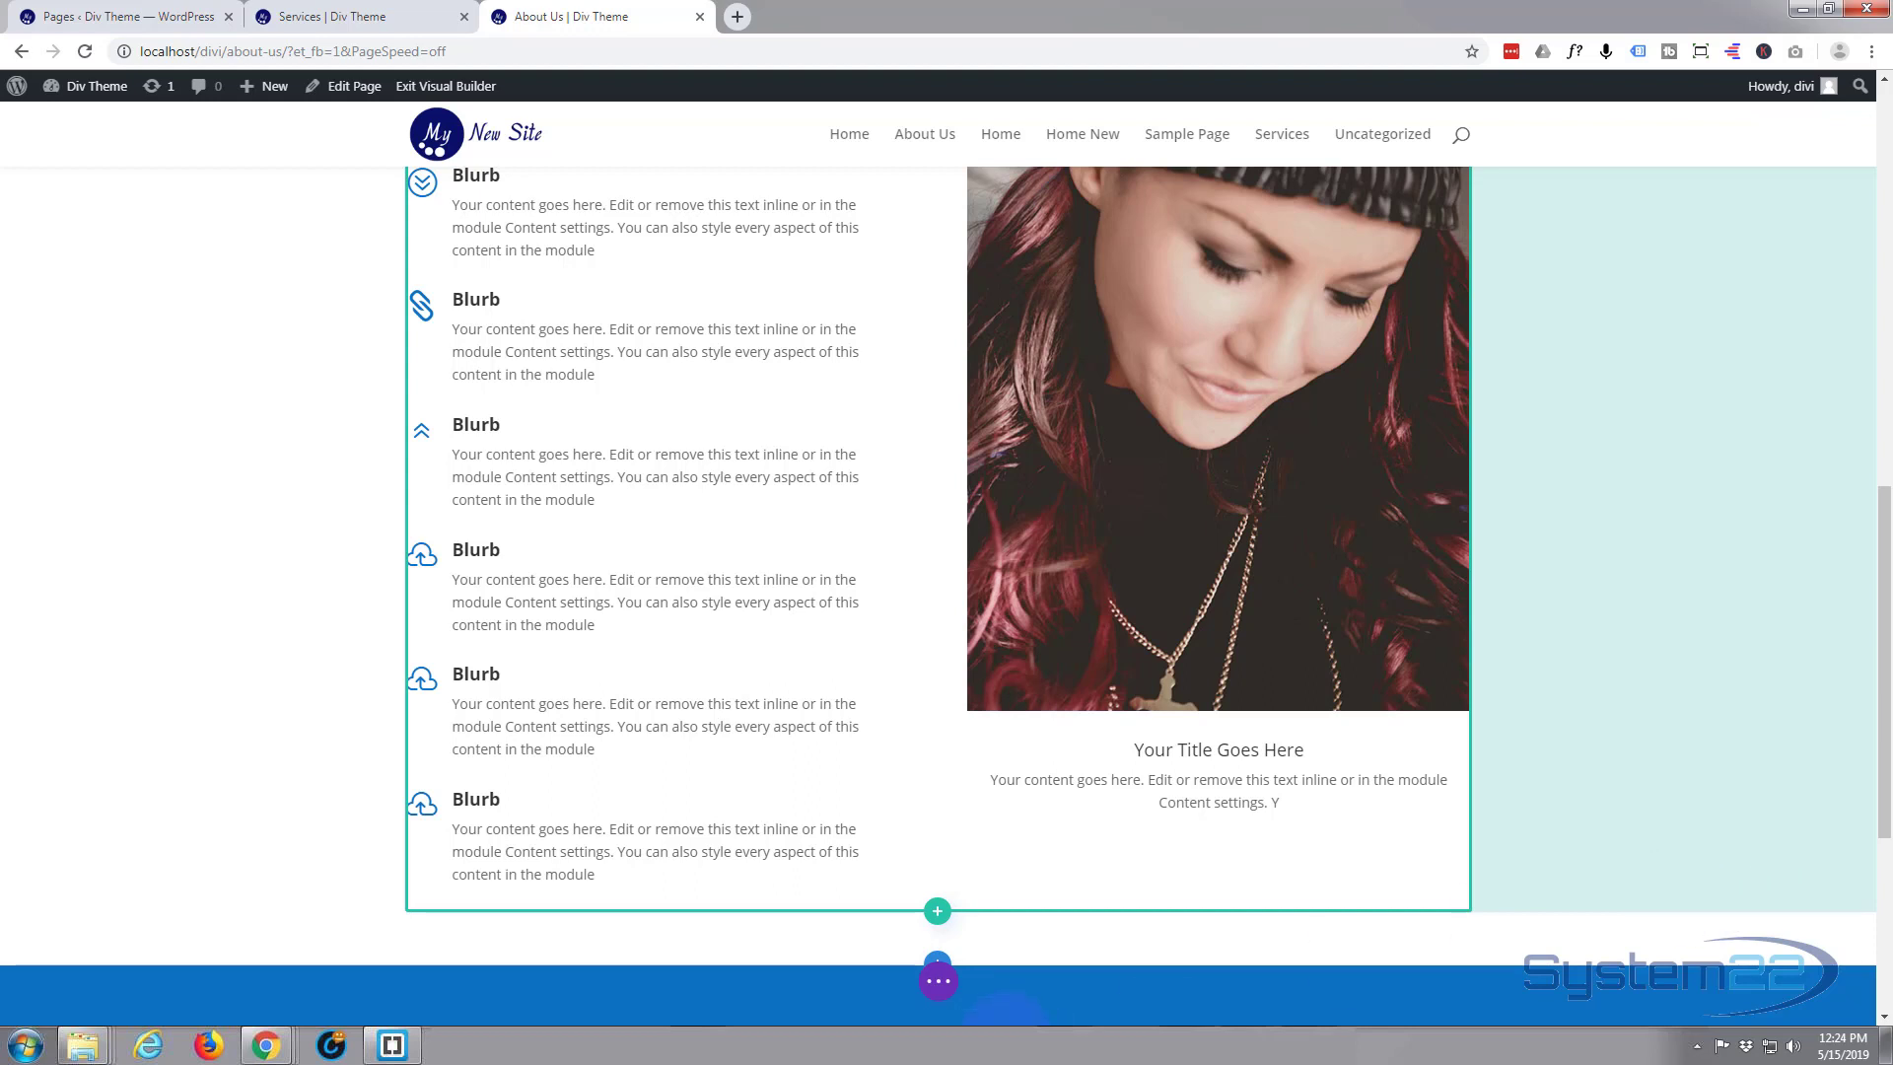
Save the About Us page and exit the visual builder
{"action": "left_click", "coordinate": [939, 985]}
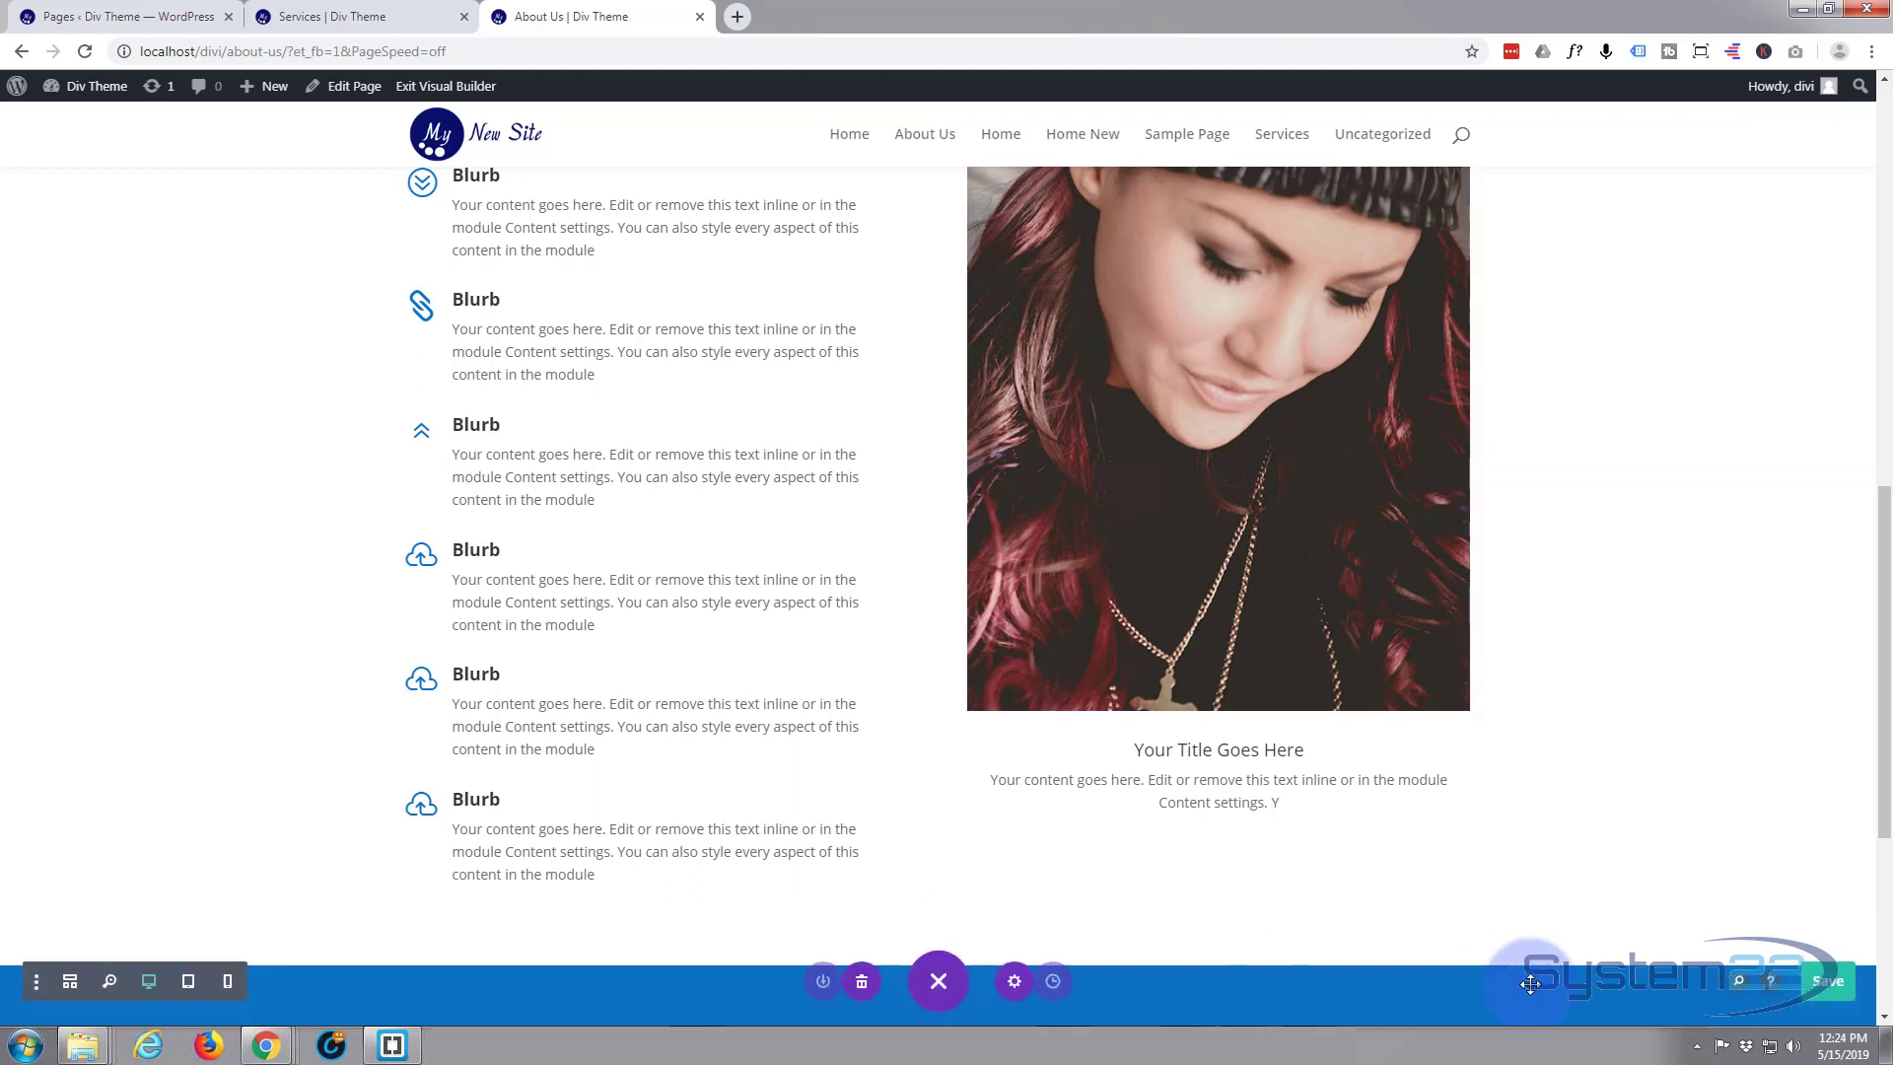
{"action": "left_click", "coordinate": [1819, 981]}
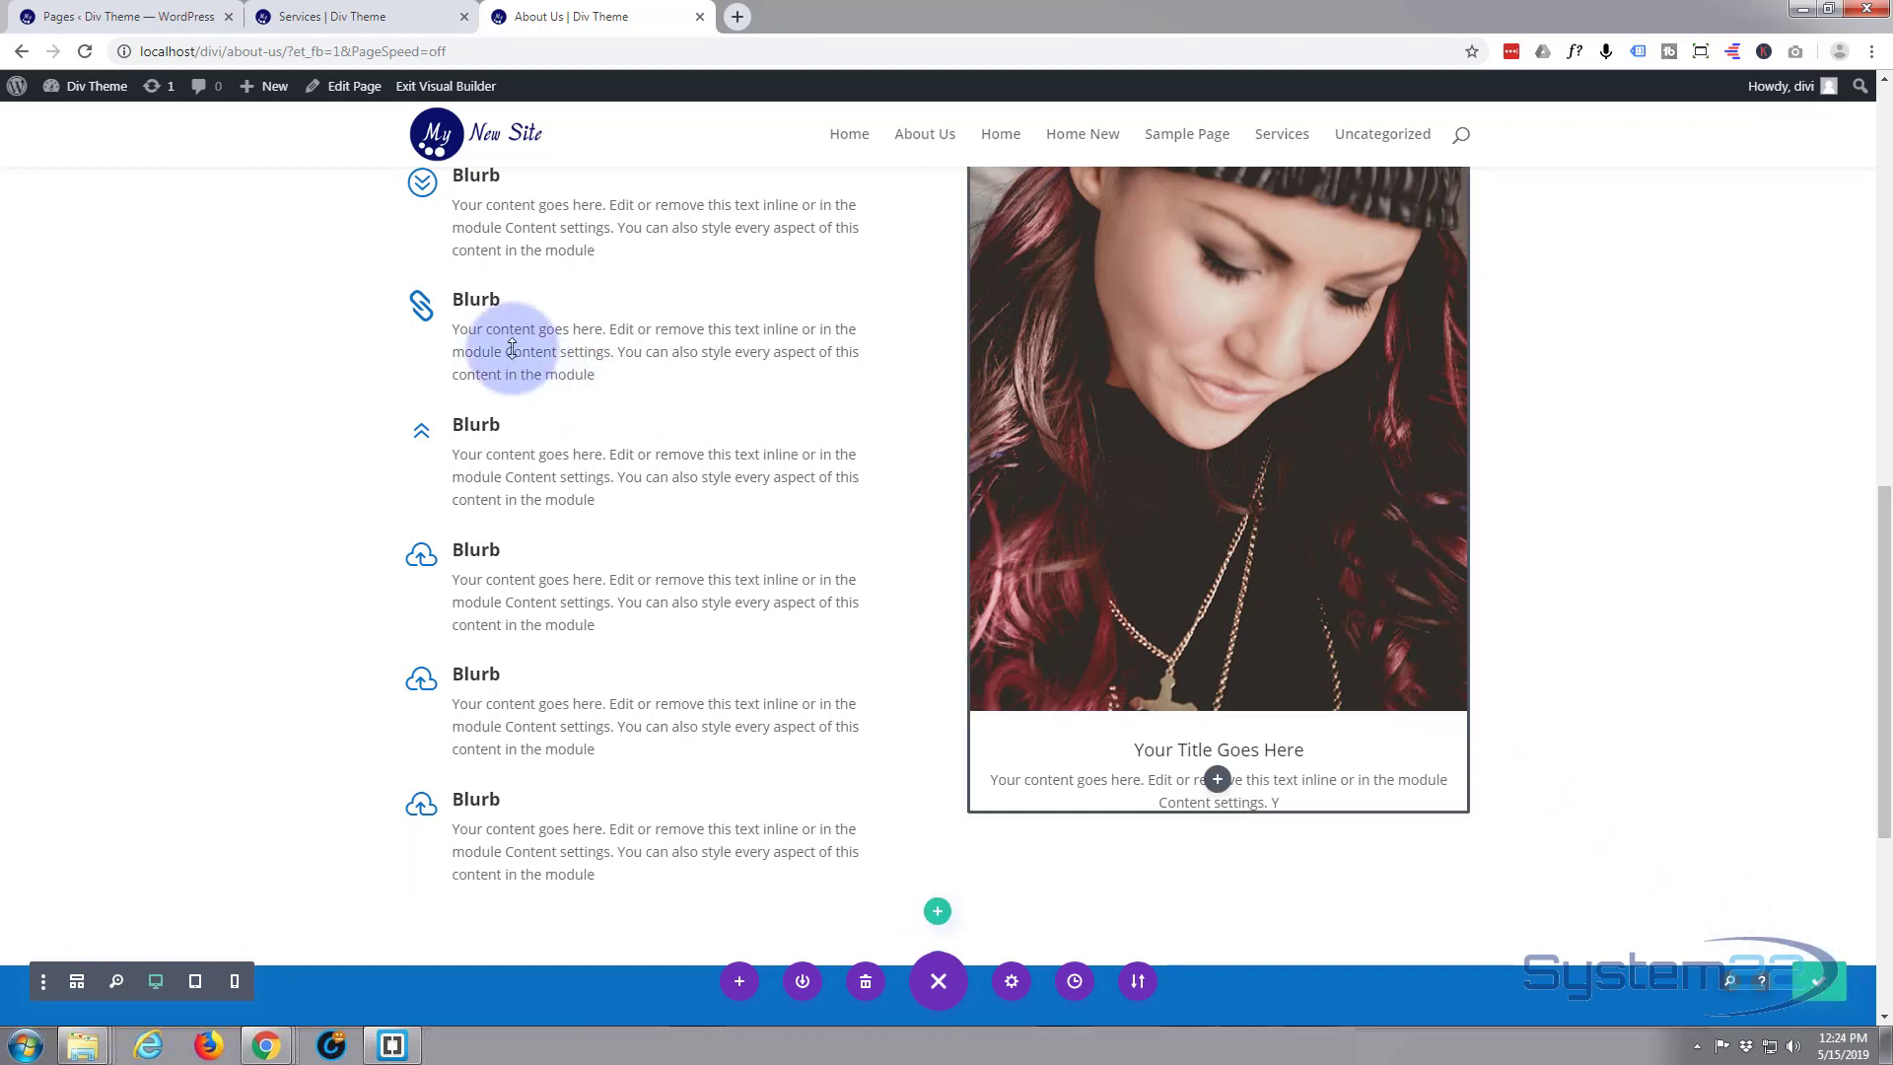
{"action": "left_click", "coordinate": [447, 87]}
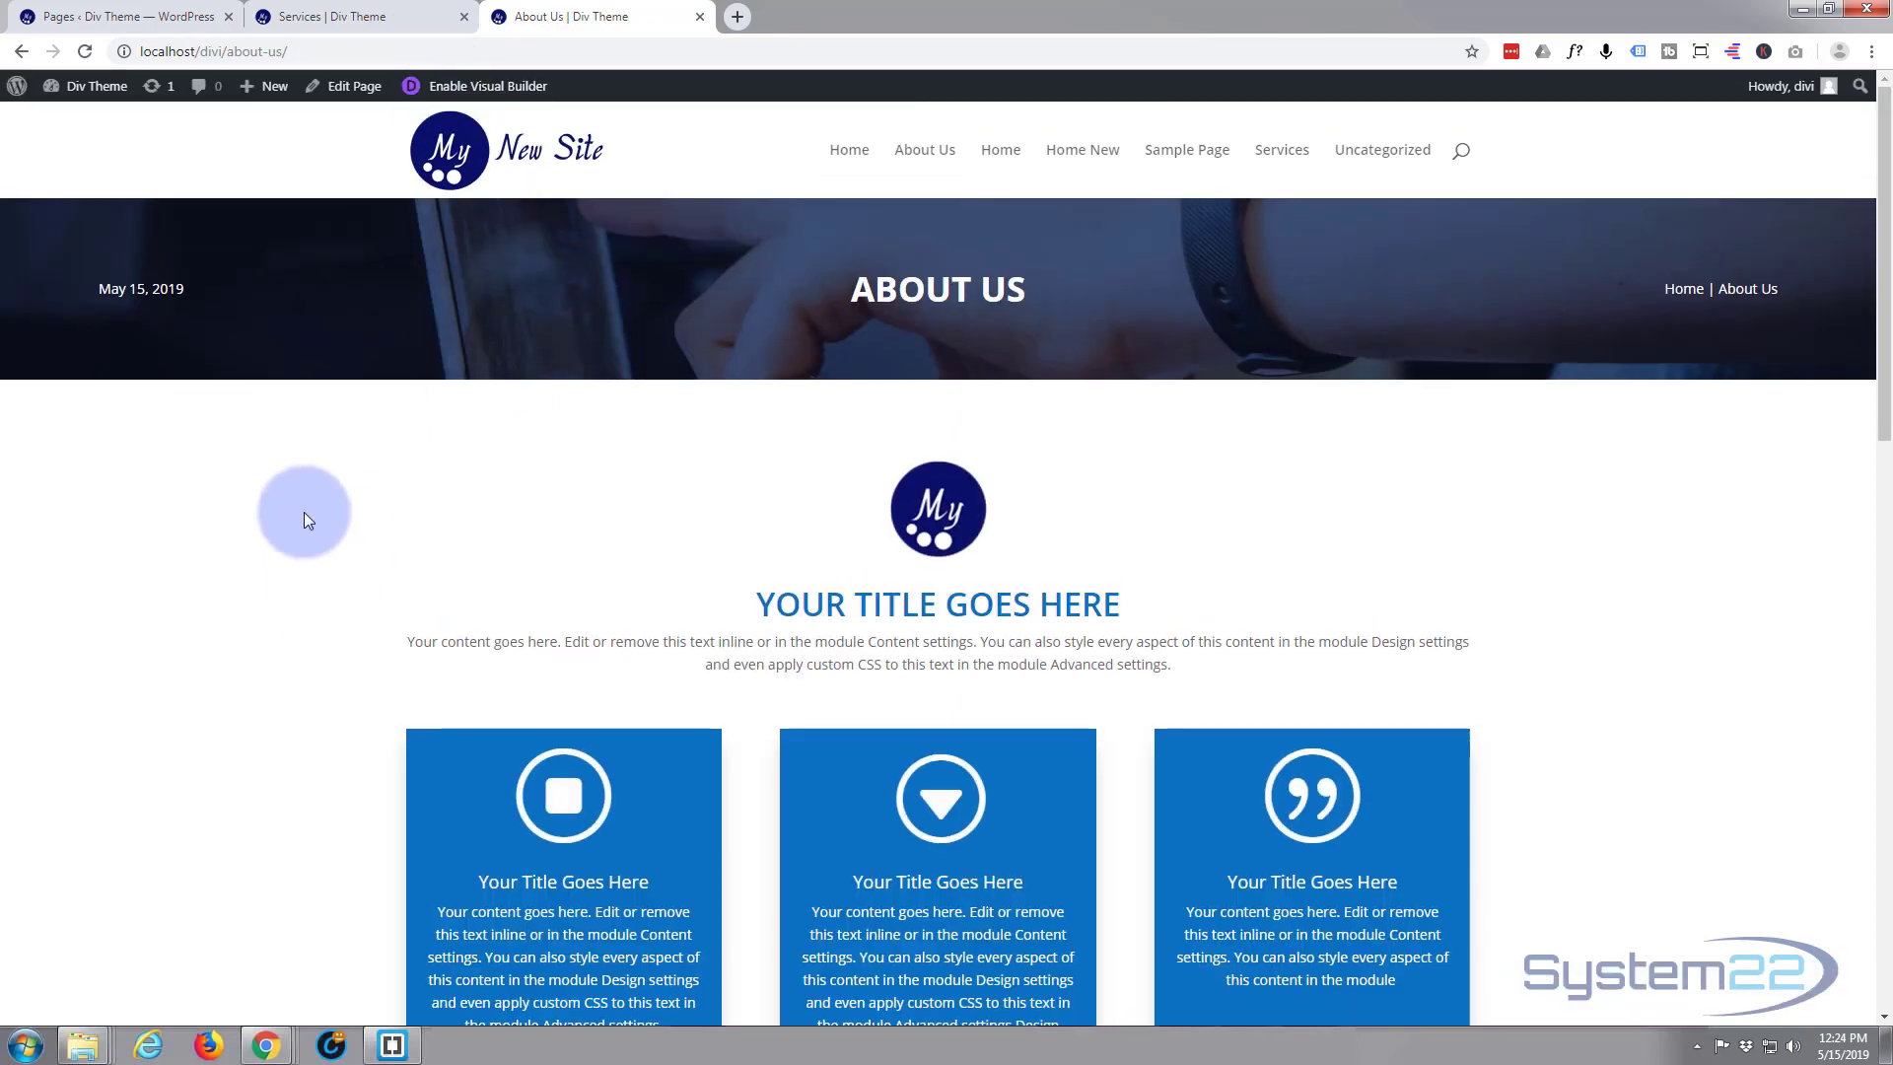
Examine the live About Us page, including the logo blurb, hover blurbs, left-icon blurb column and image blurb
{"action": "scroll", "coordinate": [304, 511], "scroll_direction": "down", "scroll_amount": 5}
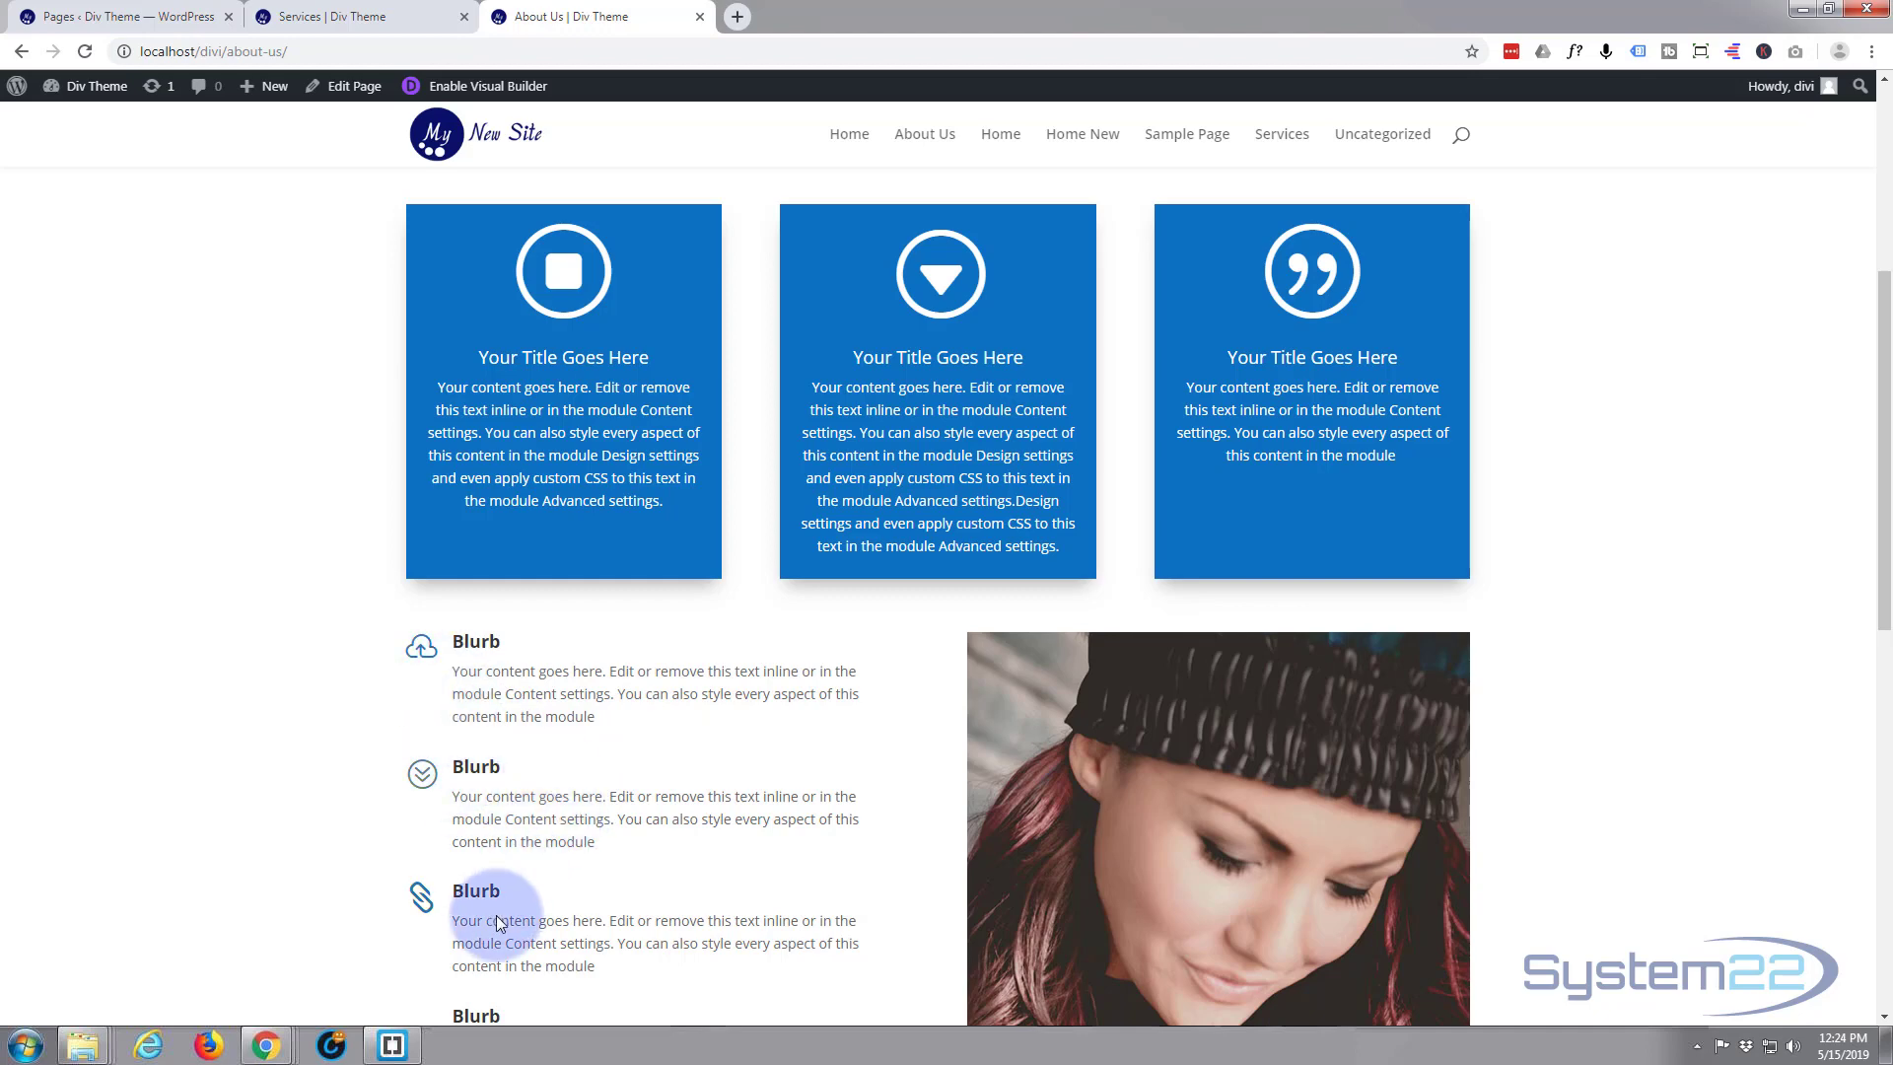
{"action": "scroll", "coordinate": [496, 903], "scroll_direction": "down", "scroll_amount": 1}
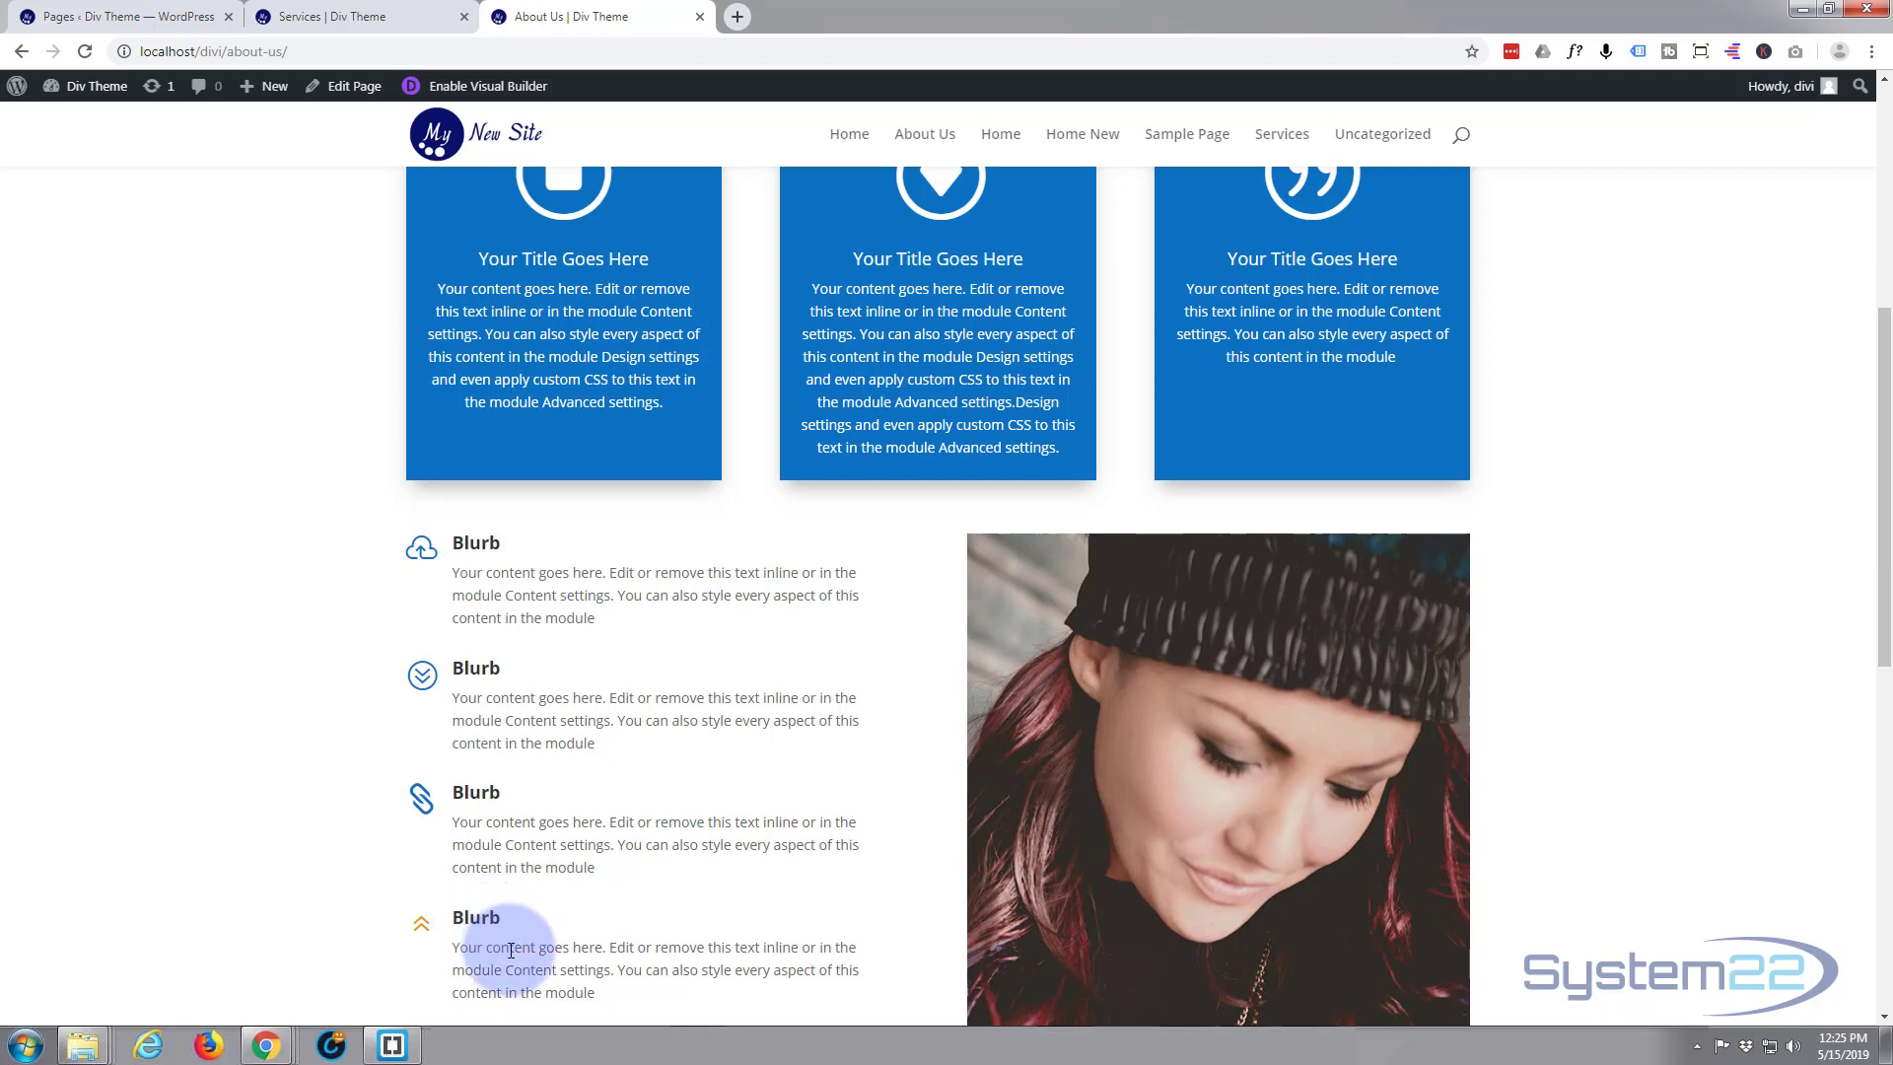
{"action": "scroll", "coordinate": [493, 926], "scroll_direction": "down", "scroll_amount": 3}
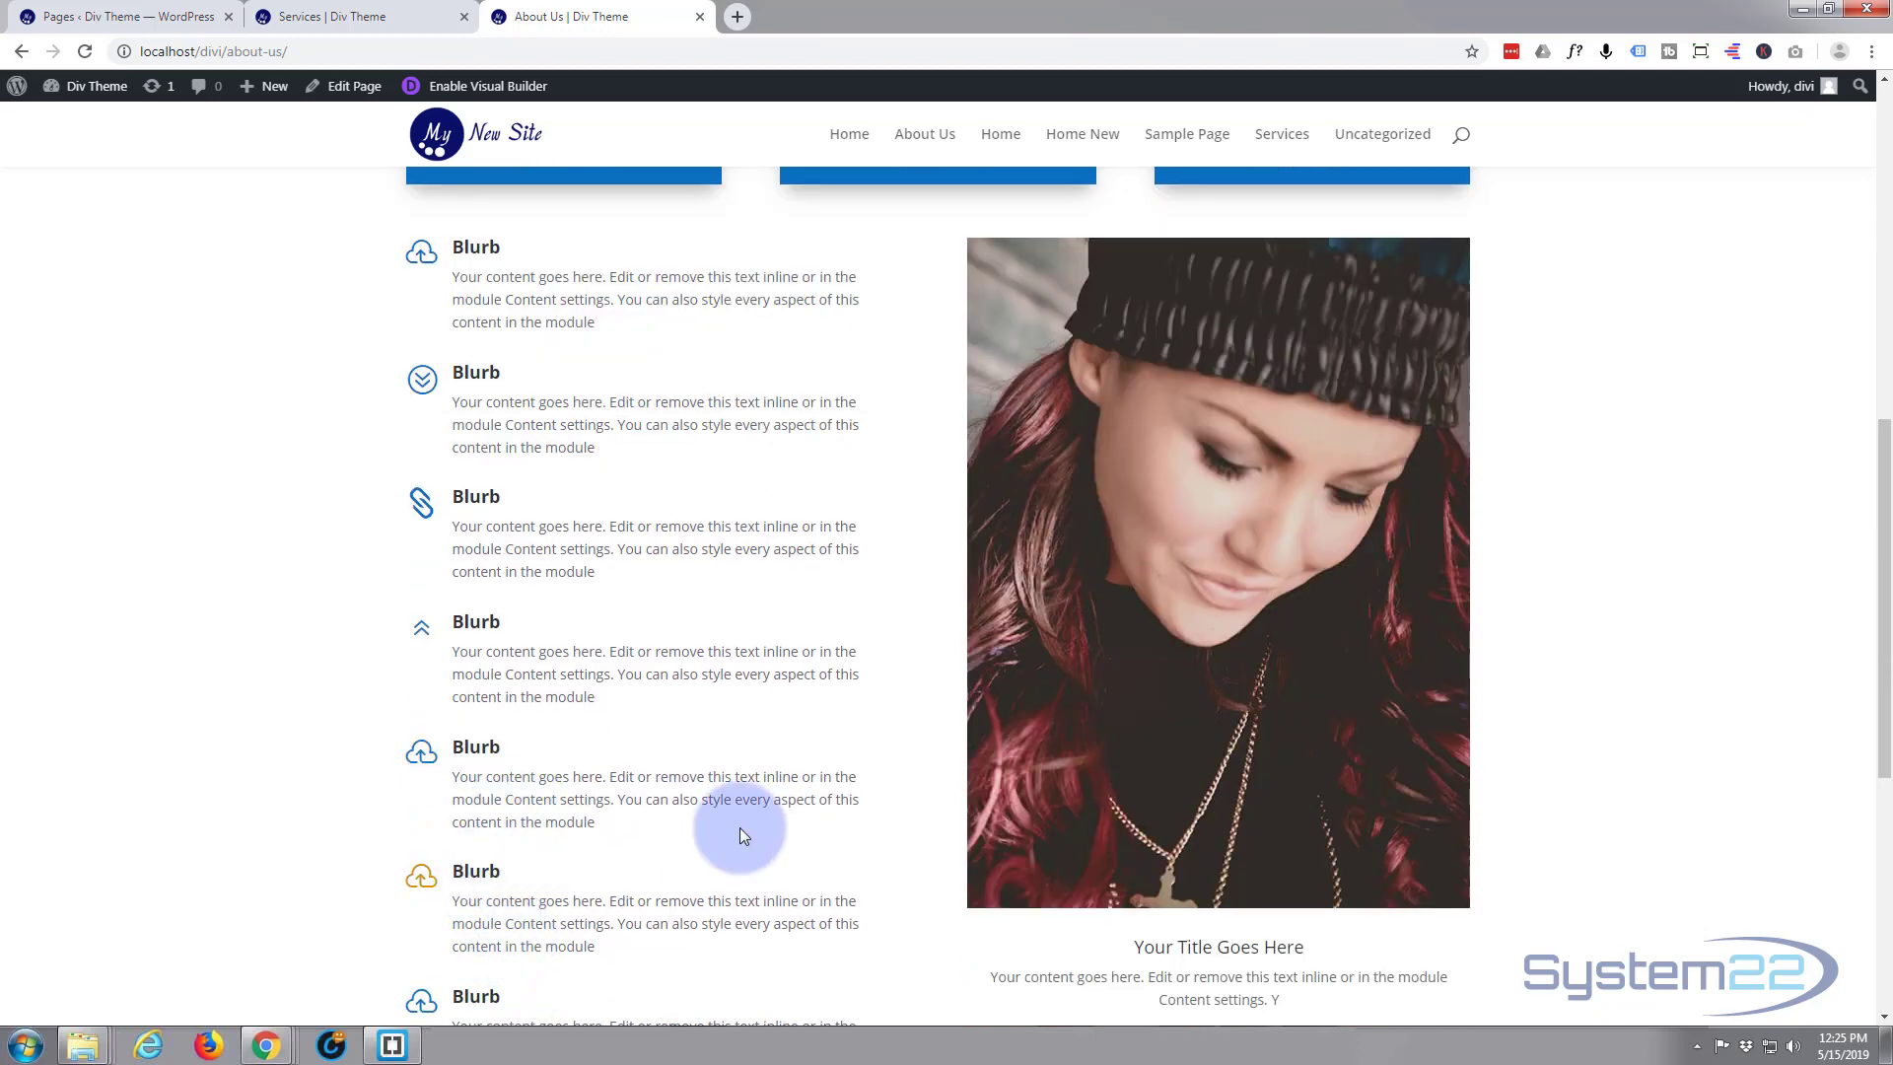
{"action": "scroll", "coordinate": [1255, 783], "scroll_direction": "down", "scroll_amount": 2}
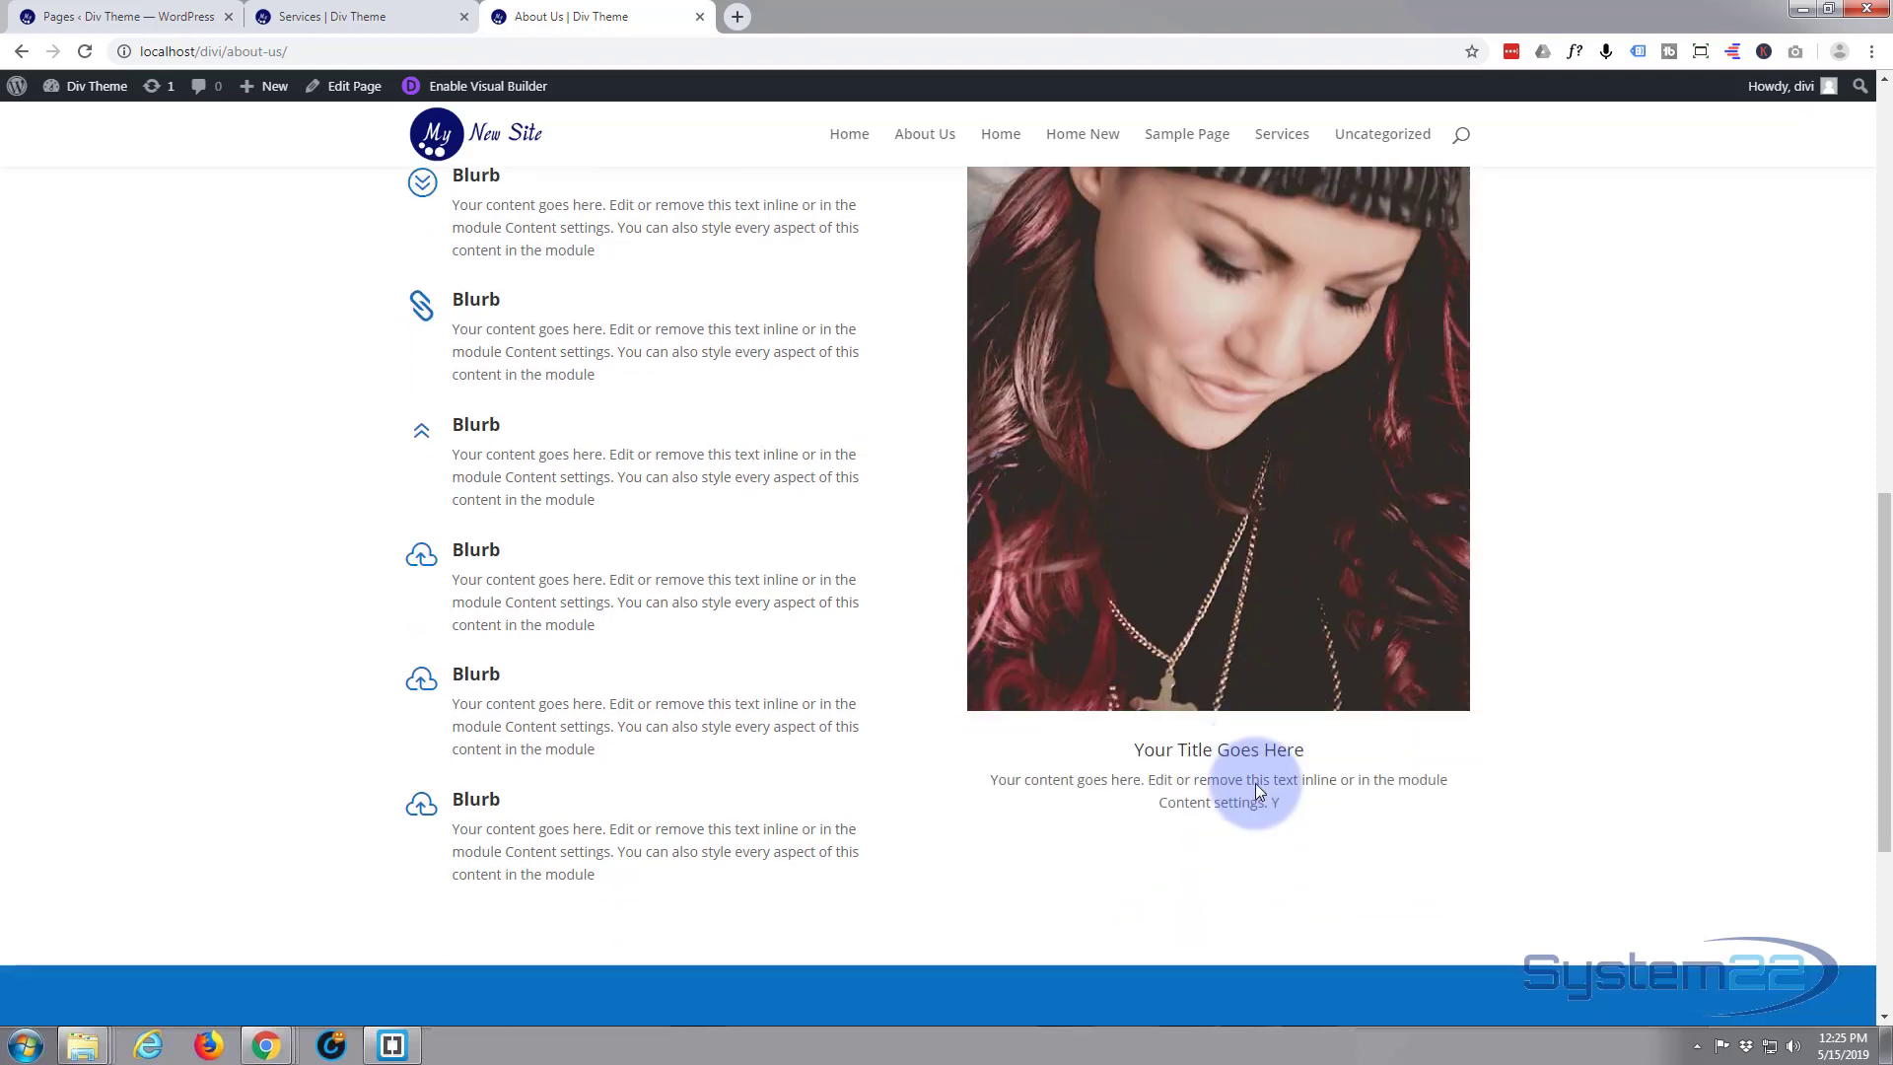
{"action": "scroll", "coordinate": [1171, 814], "scroll_direction": "up", "scroll_amount": 1}
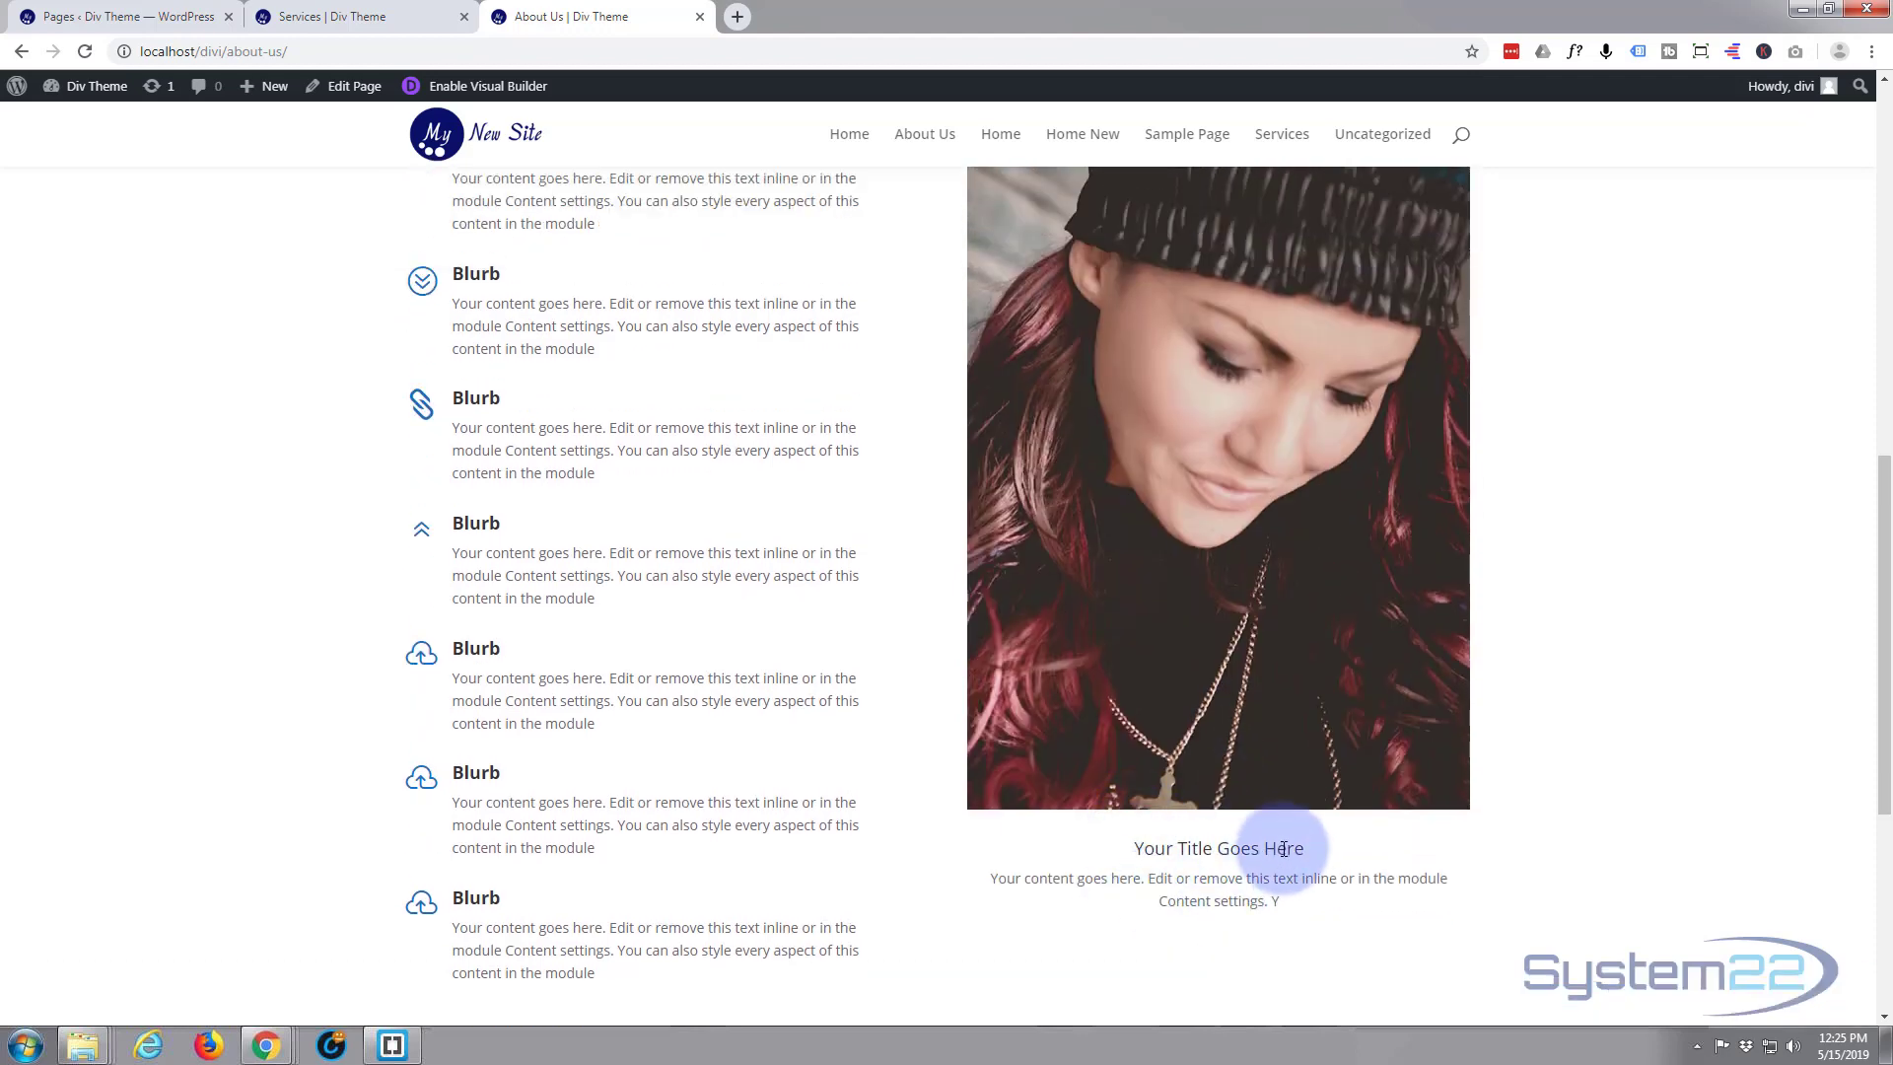
{"action": "scroll", "coordinate": [1289, 836], "scroll_direction": "up", "scroll_amount": 7}
{"action": "scroll", "coordinate": [1291, 835], "scroll_direction": "up", "scroll_amount": 3}
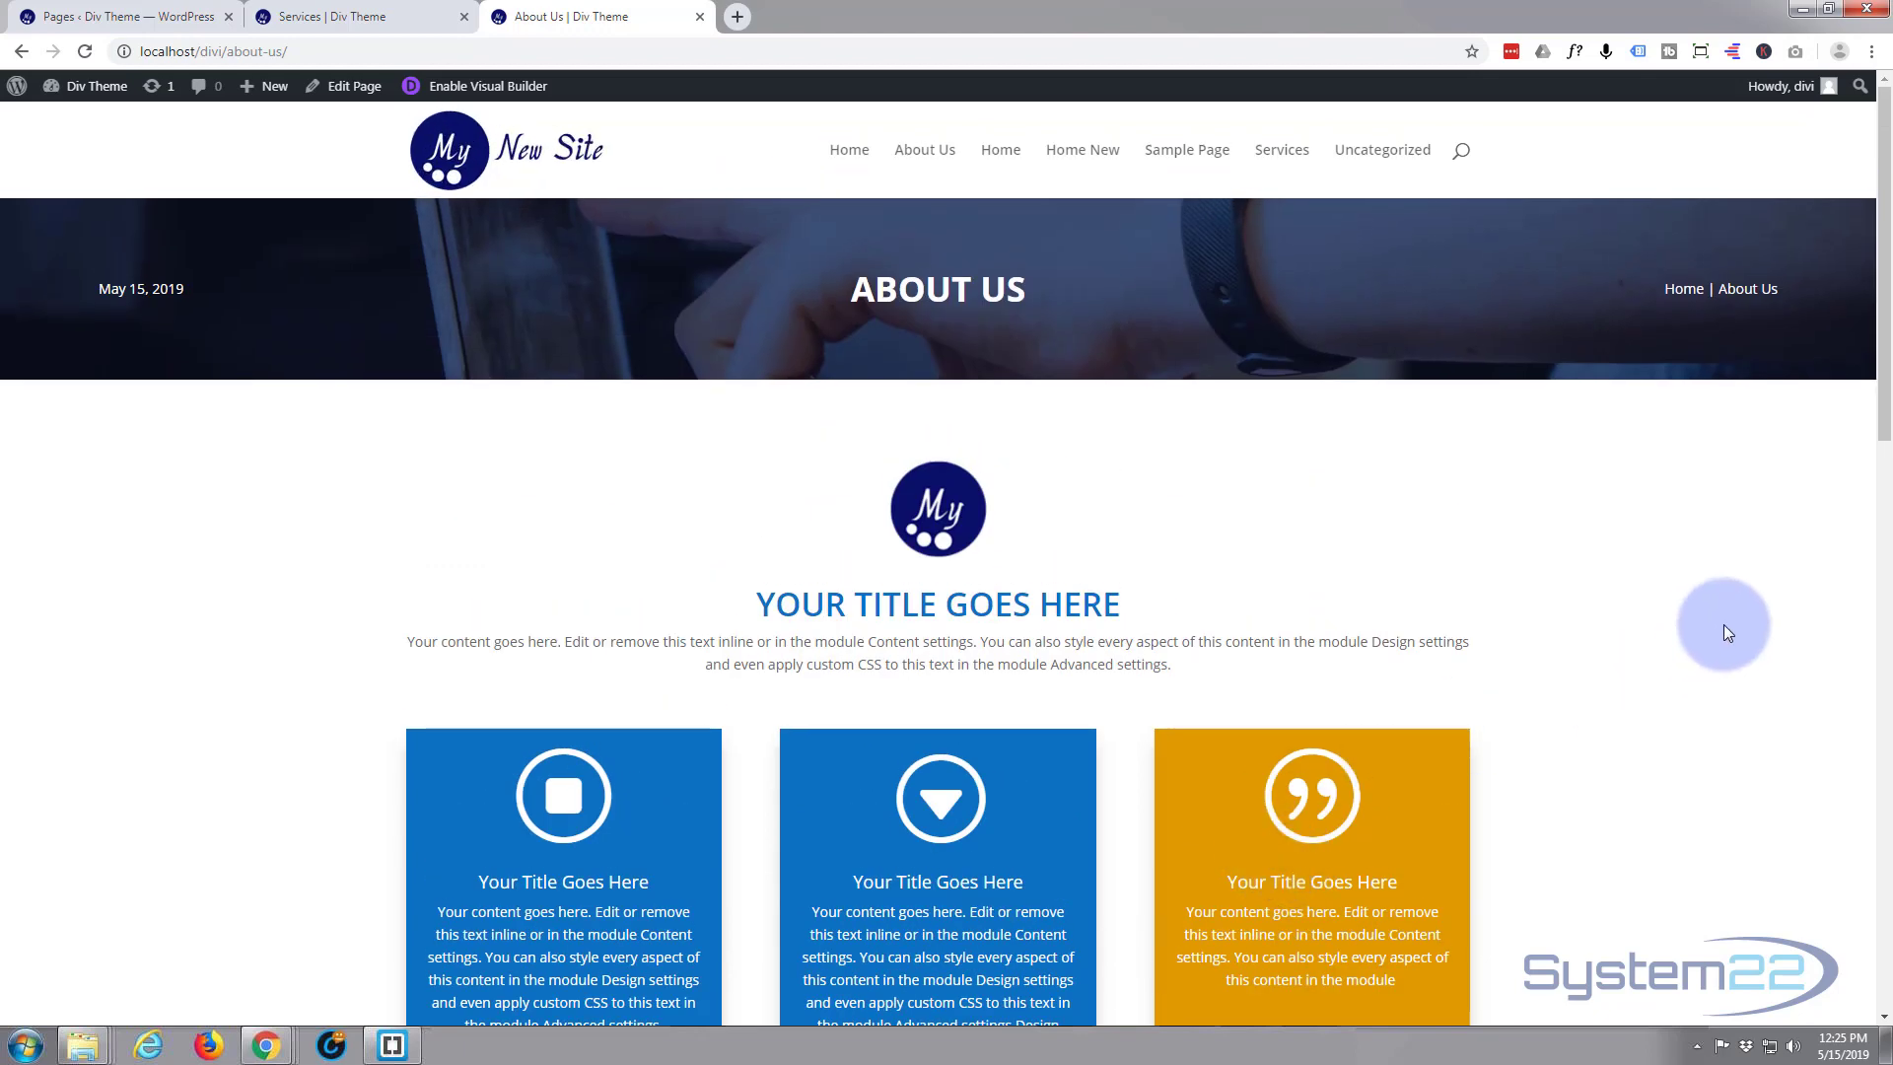
{"action": "scroll", "coordinate": [1723, 624], "scroll_direction": "down", "scroll_amount": 2}
{"action": "scroll", "coordinate": [1723, 624], "scroll_direction": "down", "scroll_amount": 3}
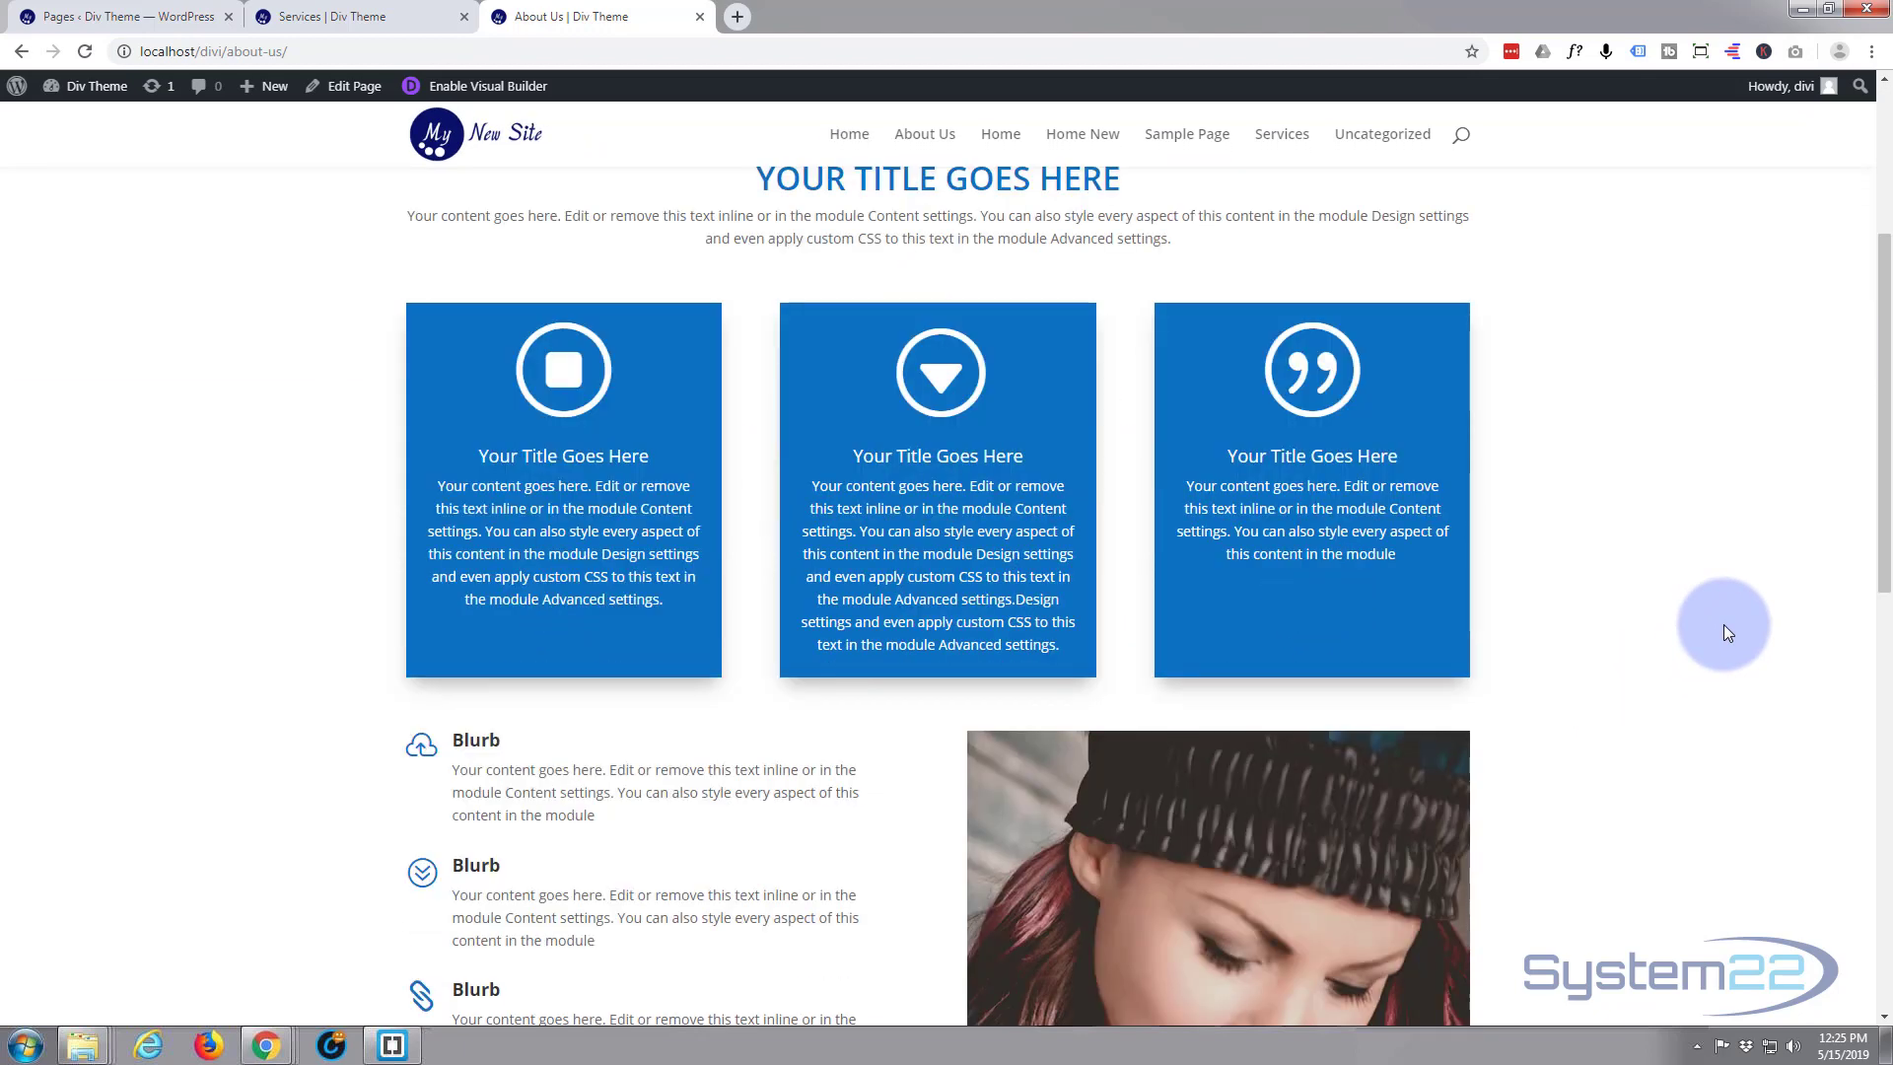